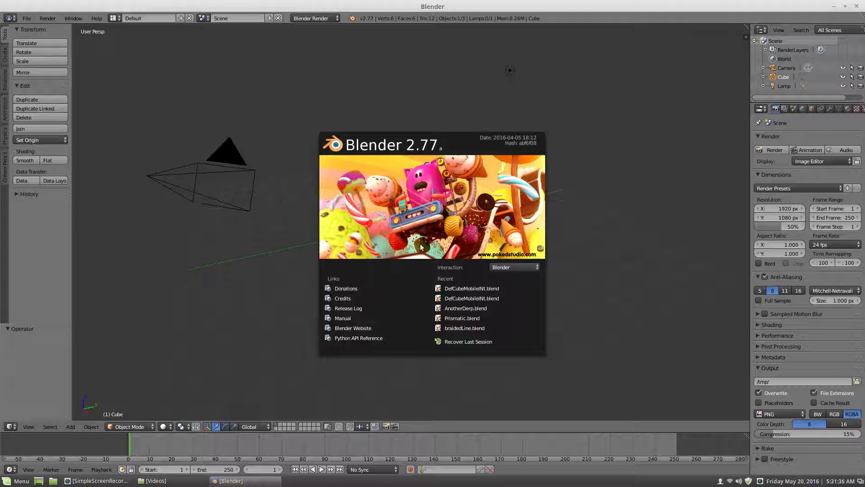
Open the most recent project file, DefCubeMobileINt.blend
left_click(472, 288)
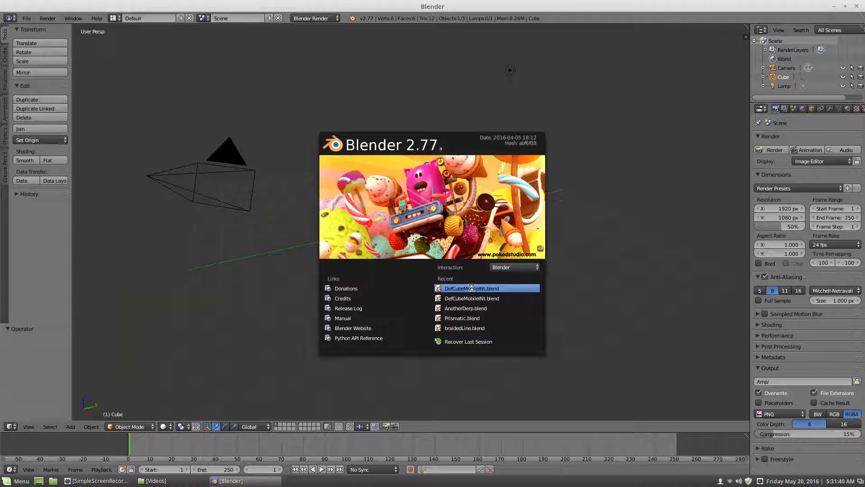
scroll(436, 285, "down", 9)
scroll(436, 285, "up", 9)
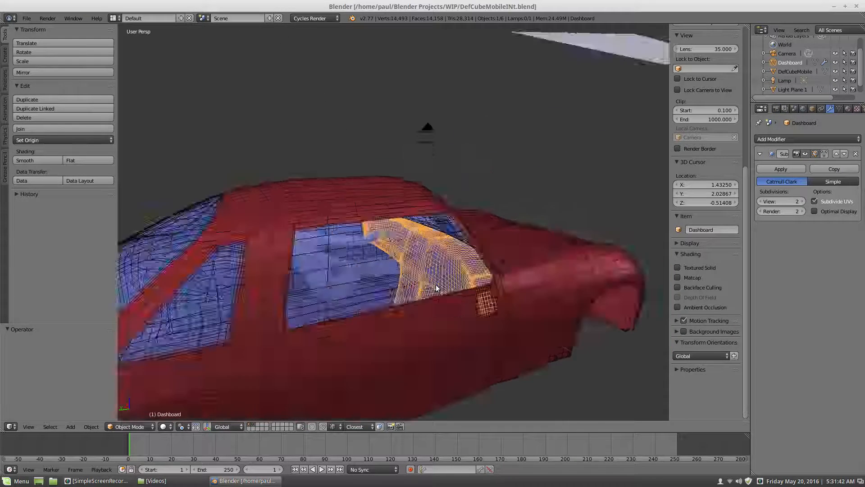
Examine the car body from outside and the dashboard and seated mannequin inside the cabin
scroll(436, 285, "down", 12)
scroll(436, 285, "up", 12)
scroll(436, 285, "down", 12)
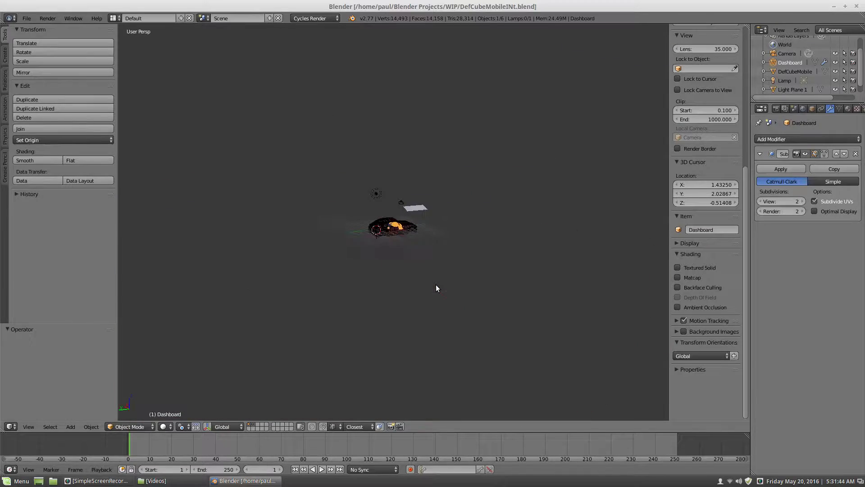
scroll(436, 285, "up", 6)
middle_click_drag(436, 285, 466, 279)
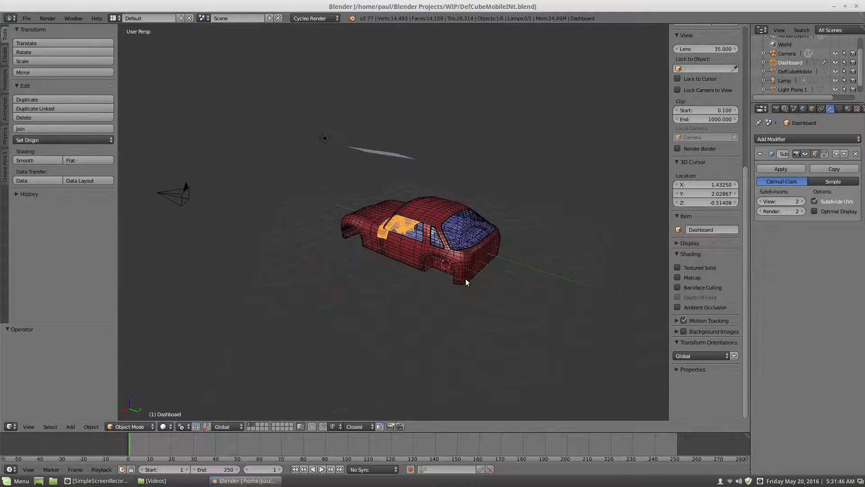
scroll(383, 261, "up", 6)
scroll(378, 269, "up", 3)
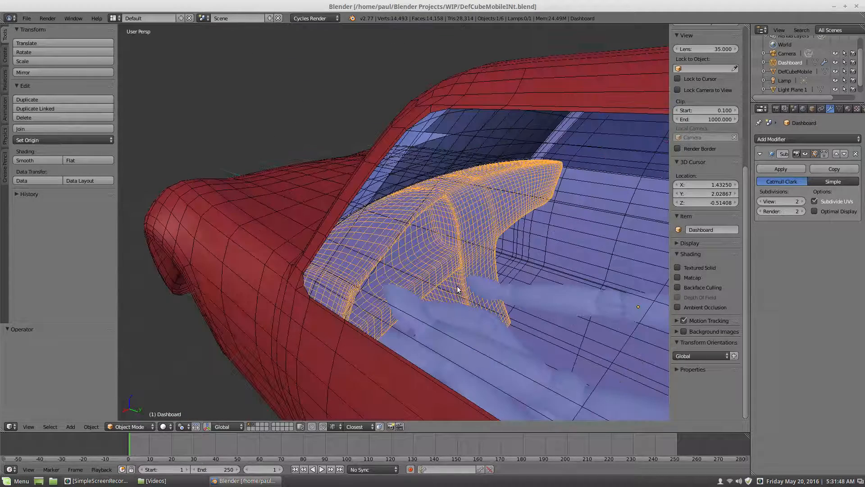
scroll(458, 288, "up", 6)
middle_click_drag(382, 269, 355, 266)
scroll(355, 267, "down", 6)
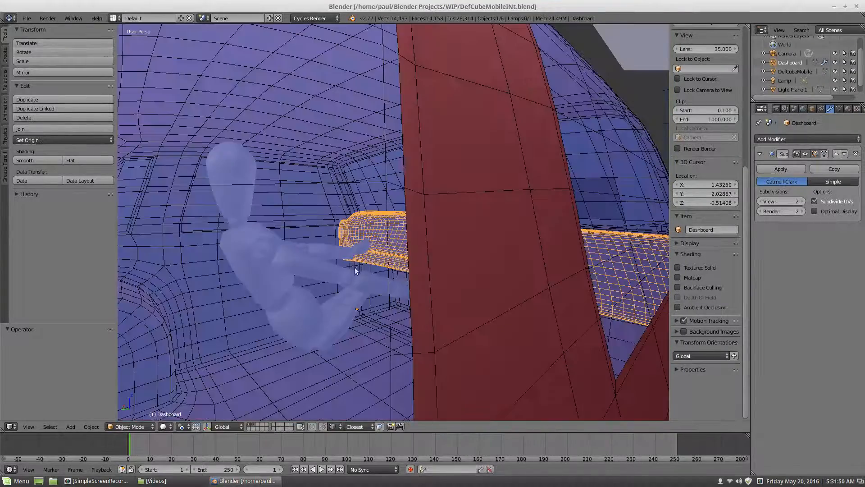
scroll(404, 278, "up", 6)
scroll(403, 276, "down", 4)
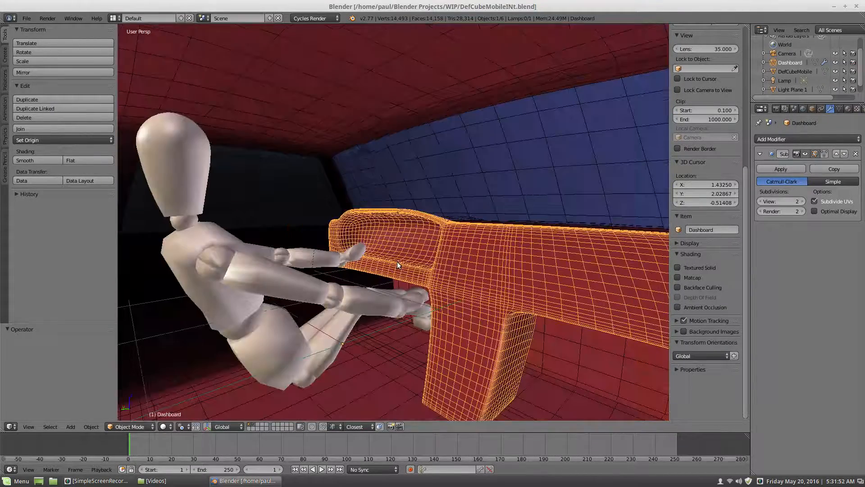
scroll(448, 280, "down", 5)
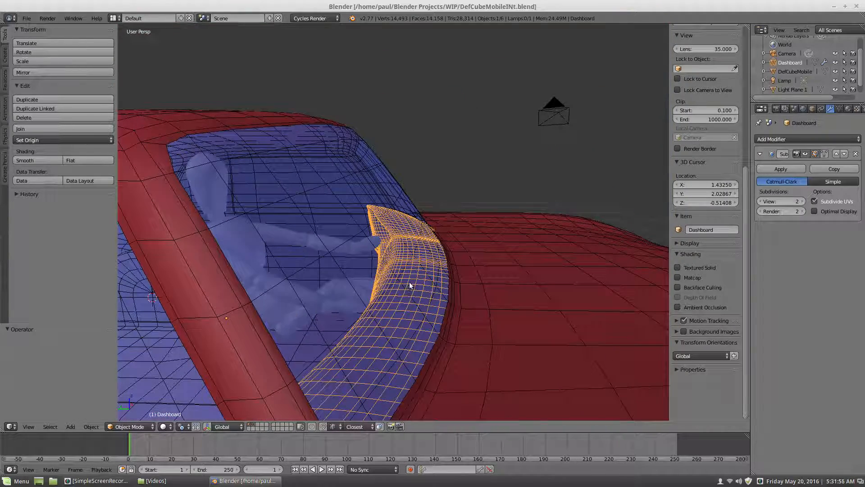
scroll(373, 299, "up", 8)
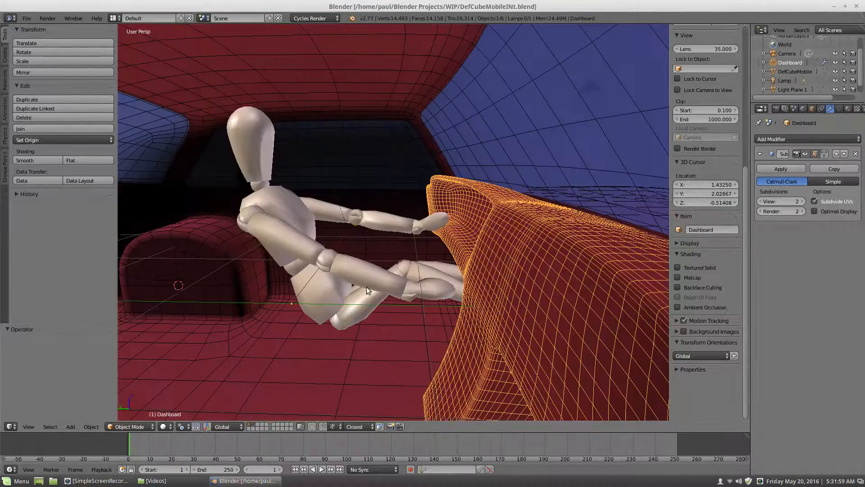
middle_click_drag(410, 292, 447, 293)
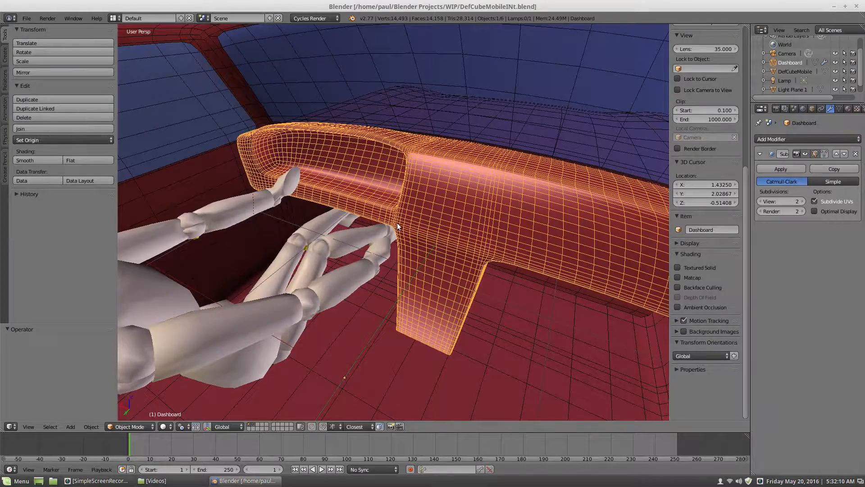
scroll(392, 194, "down", 8)
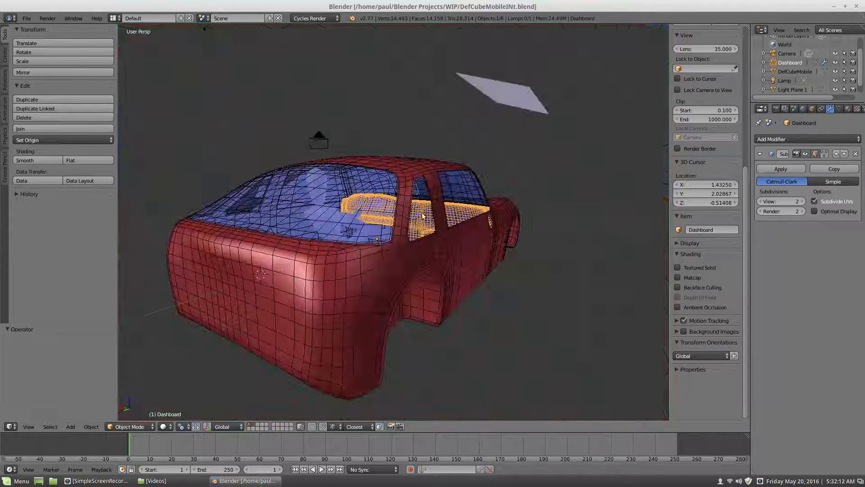
scroll(423, 216, "up", 8)
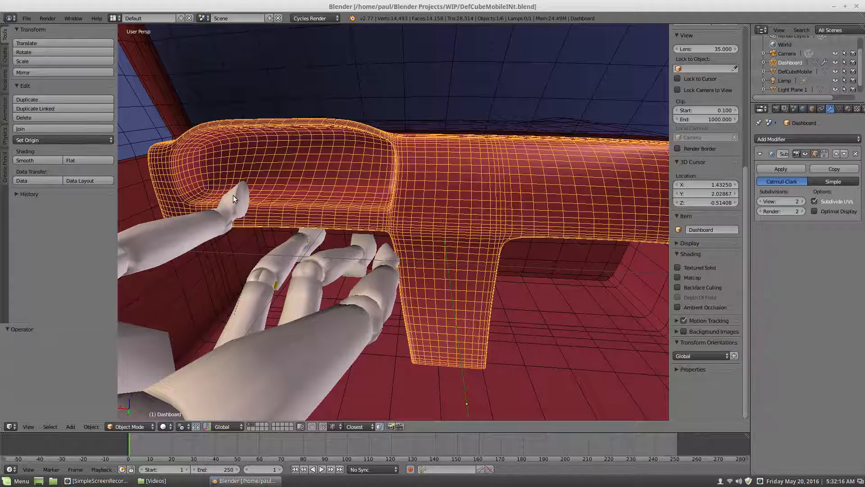
Temporarily hide the Dashboard object to inspect the bare front wall of the cabin, and make it visible again
left_click(836, 62)
middle_click_drag(524, 168, 501, 151)
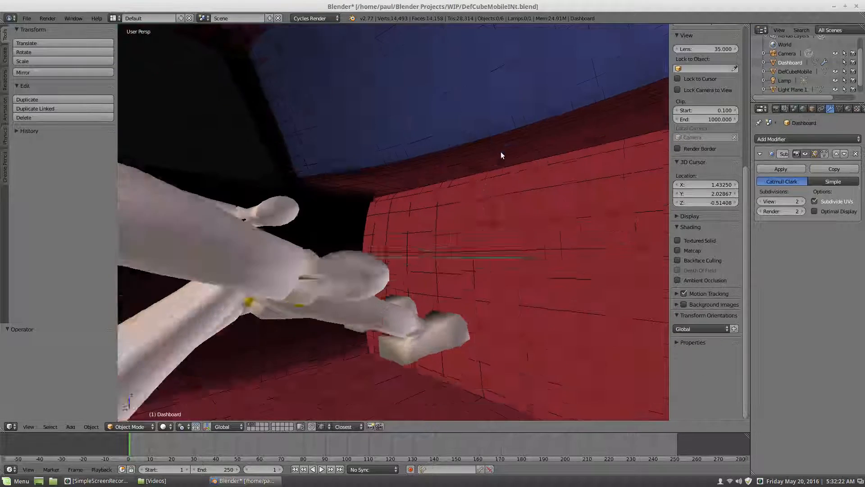
scroll(501, 151, "up", 1)
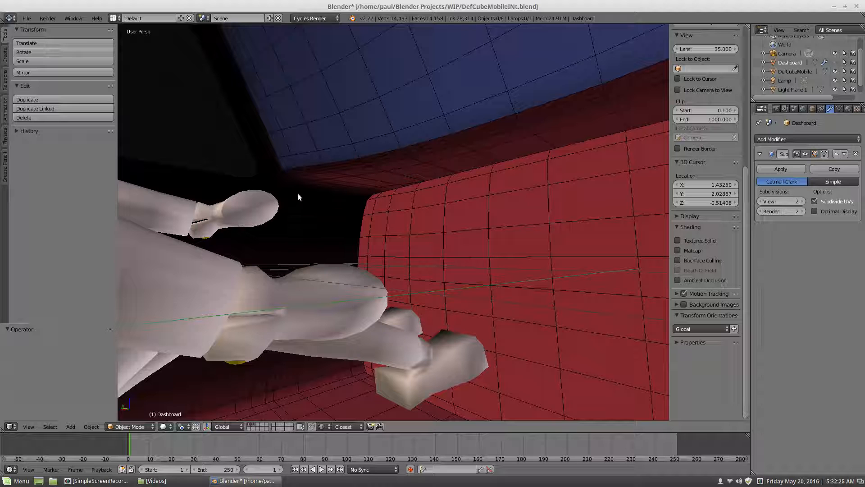
middle_click_drag(507, 192, 593, 201)
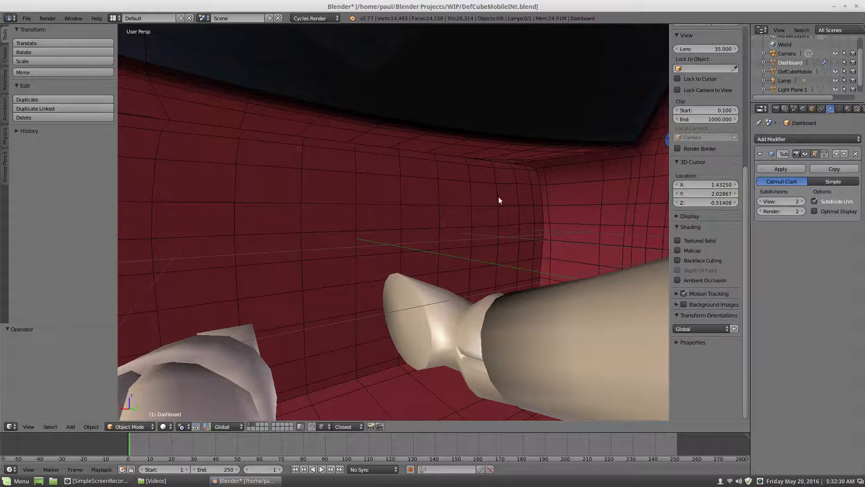
middle_click_drag(498, 196, 310, 203)
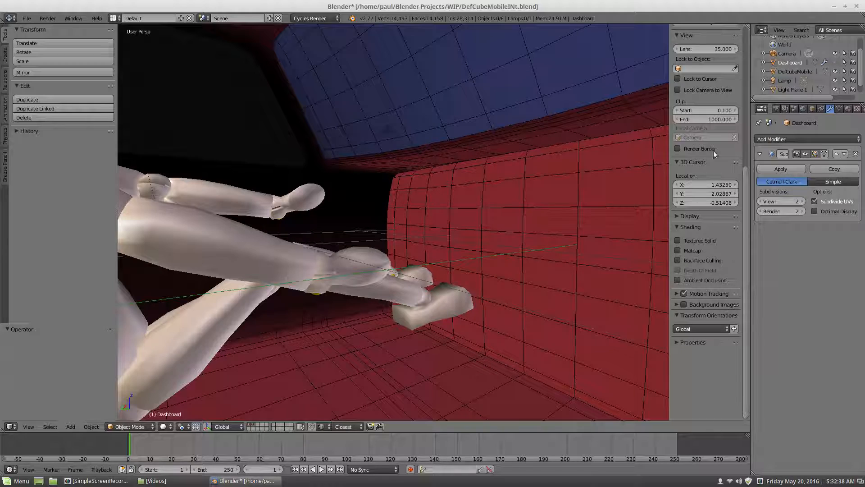
left_click(835, 63)
Examine the dashboard's instrument recess and centre console in relation to the mannequin's hands and legs
middle_click_drag(563, 135, 426, 174)
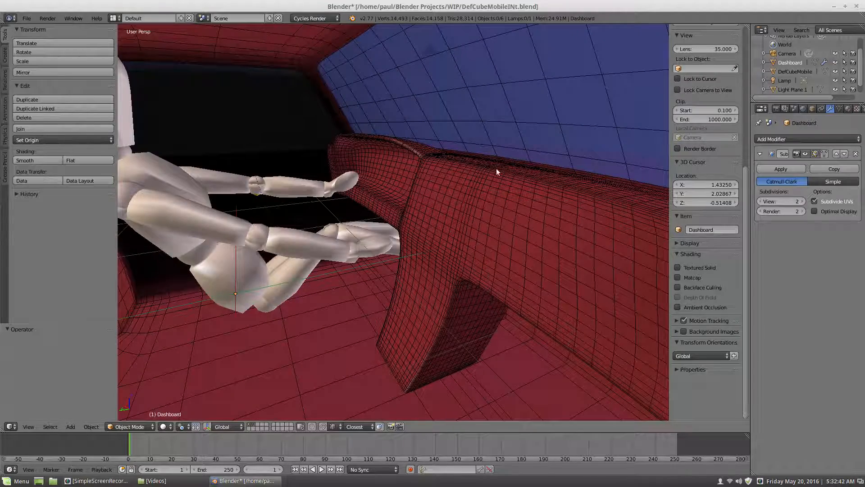
middle_click_drag(435, 250, 421, 209)
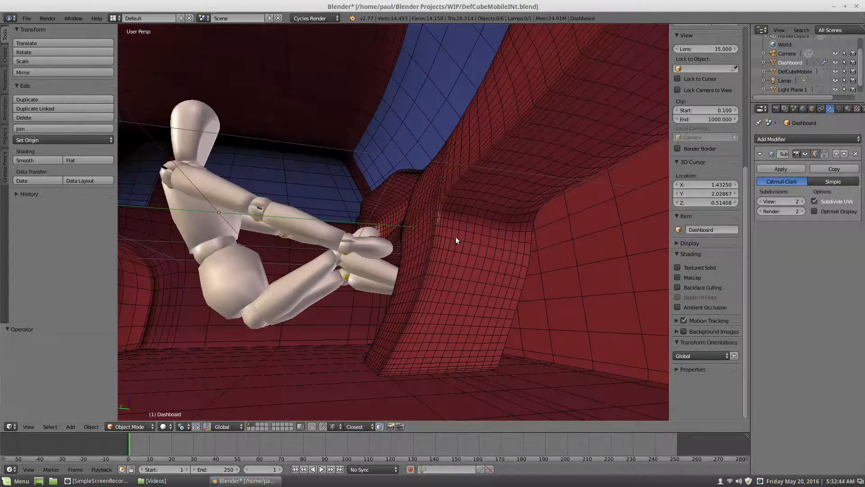
middle_click_drag(448, 263, 321, 128)
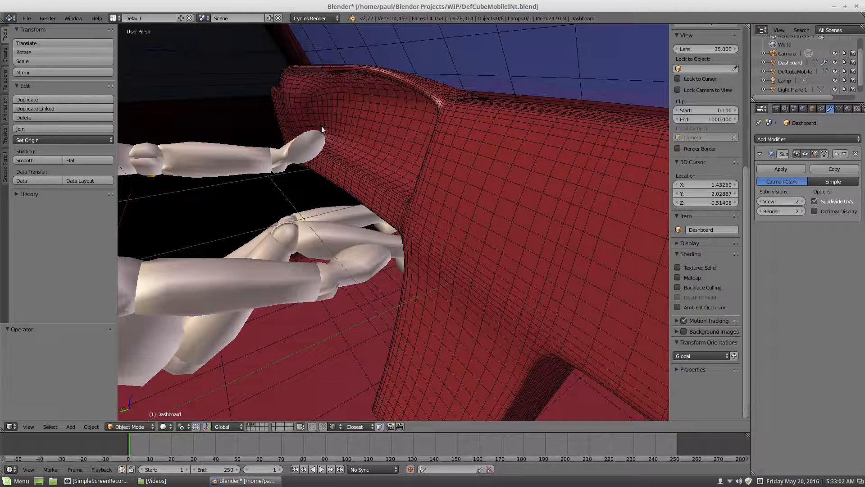
scroll(383, 153, "down", 3)
scroll(383, 152, "up", 2)
middle_click_drag(371, 155, 386, 174)
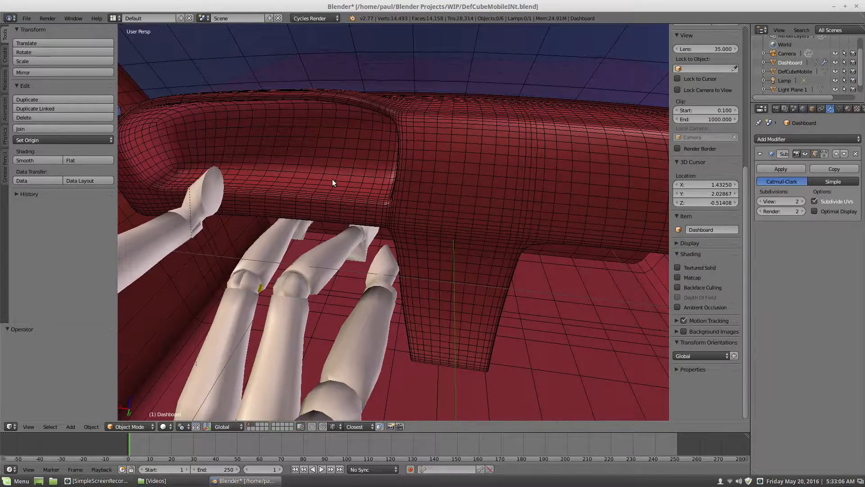
middle_click_drag(332, 179, 367, 179)
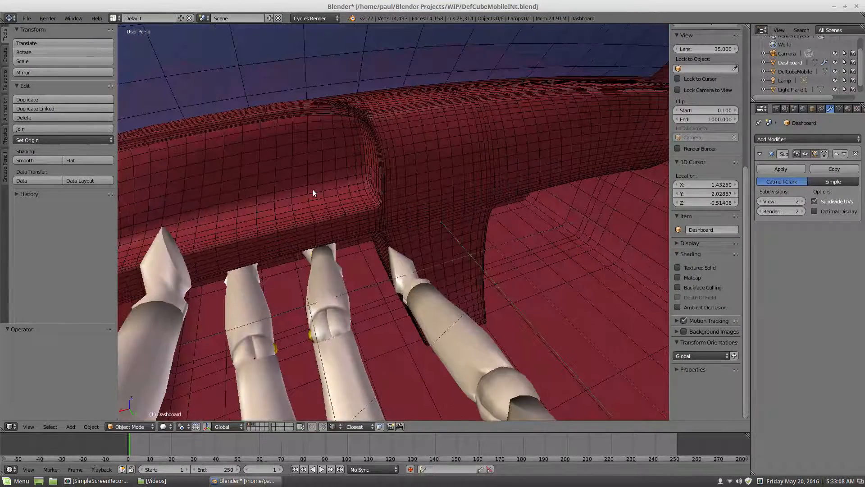
middle_click_drag(316, 197, 404, 177)
scroll(401, 177, "down", 2)
scroll(402, 190, "down", 5)
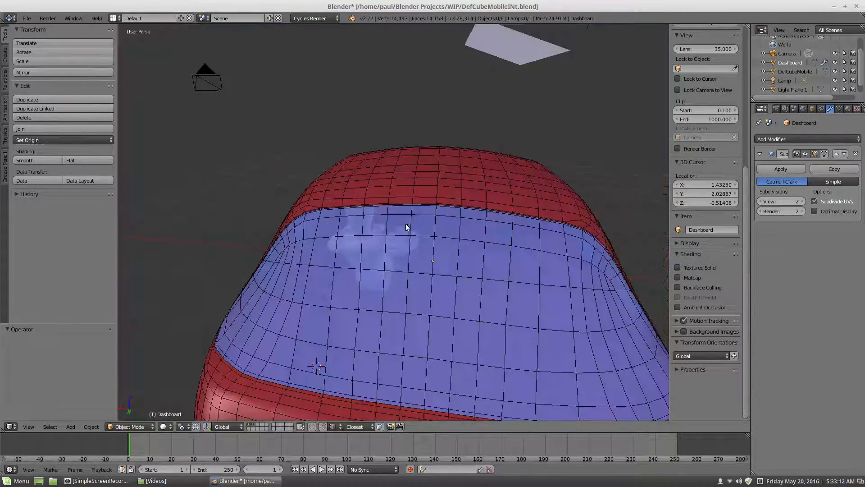
mouse_move(405, 224)
middle_mouse_down()
mouse_move(364, 209)
mouse_move(415, 217)
middle_mouse_up()
scroll(415, 216, "up", 5)
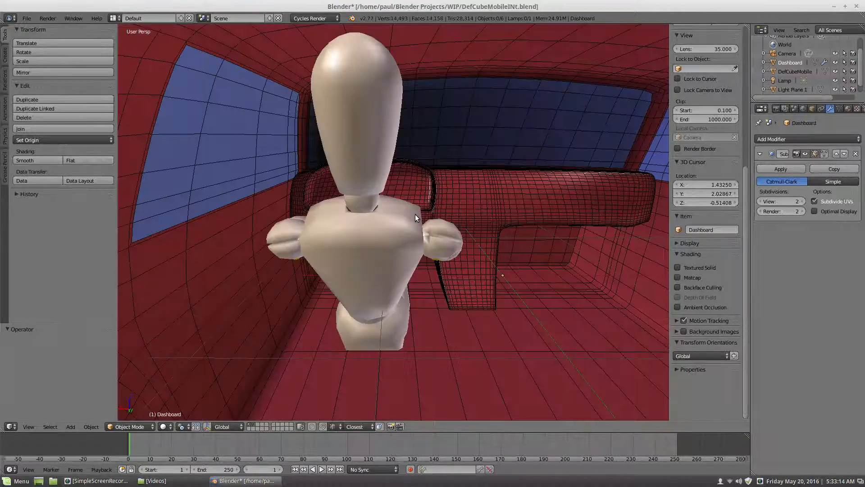
mouse_move(335, 250)
middle_mouse_down()
mouse_move(296, 237)
mouse_move(328, 249)
mouse_move(333, 267)
mouse_move(360, 259)
mouse_move(315, 257)
mouse_move(339, 267)
middle_mouse_up()
scroll(314, 253, "up", 5)
scroll(328, 261, "up", 2)
scroll(320, 258, "up", 2)
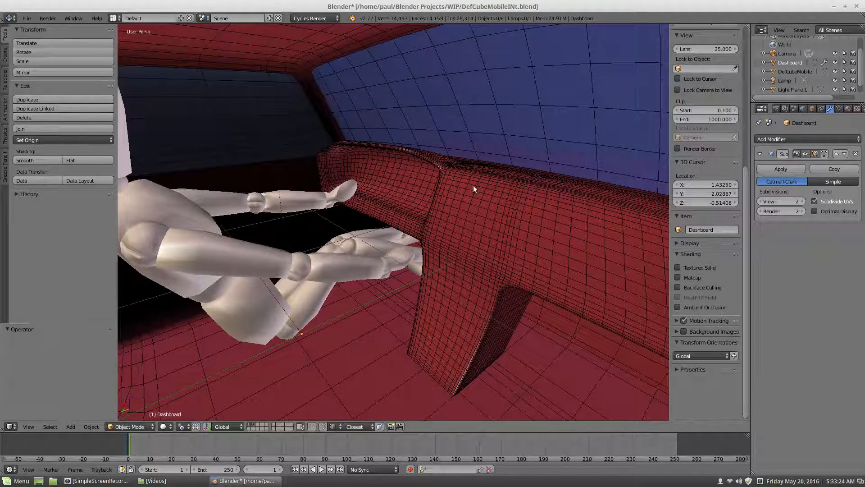
mouse_move(370, 196)
middle_mouse_down()
mouse_move(400, 201)
mouse_move(367, 201)
middle_mouse_up()
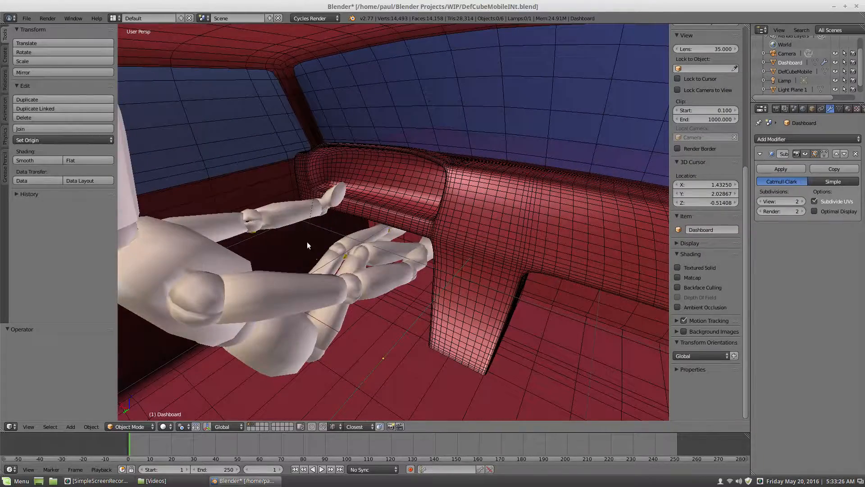
middle_click_drag(307, 241, 263, 205)
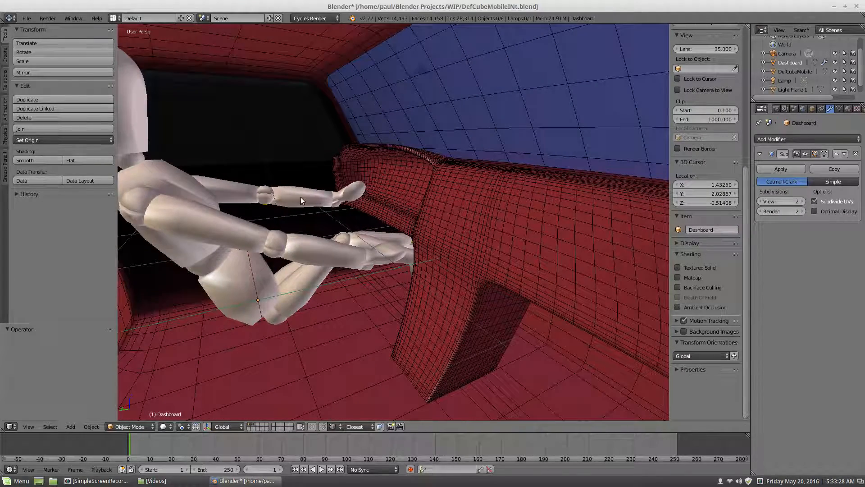
mouse_move(220, 225)
middle_mouse_down()
mouse_move(200, 218)
mouse_move(223, 229)
middle_mouse_up()
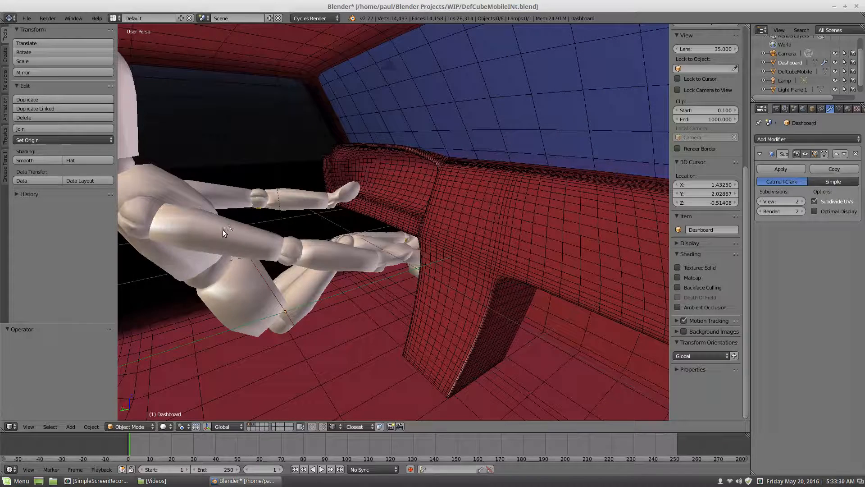
right_click(223, 229)
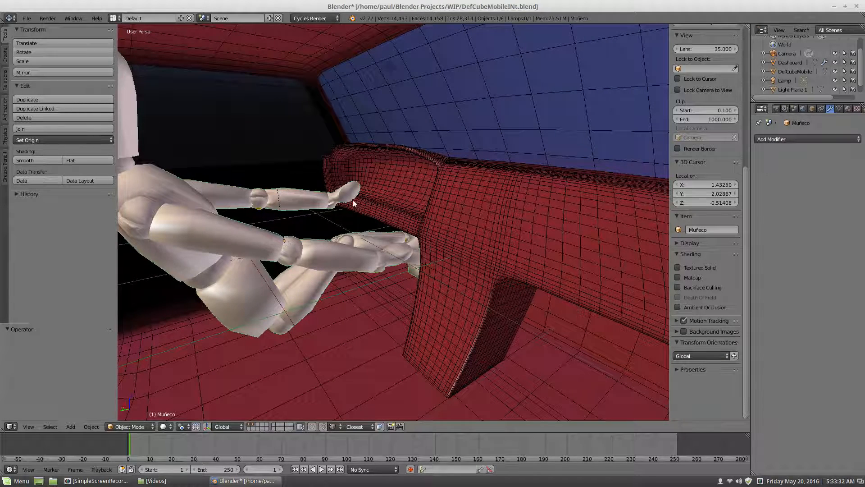
scroll(299, 211, "down", 1)
scroll(299, 211, "up", 1)
left_click(134, 427)
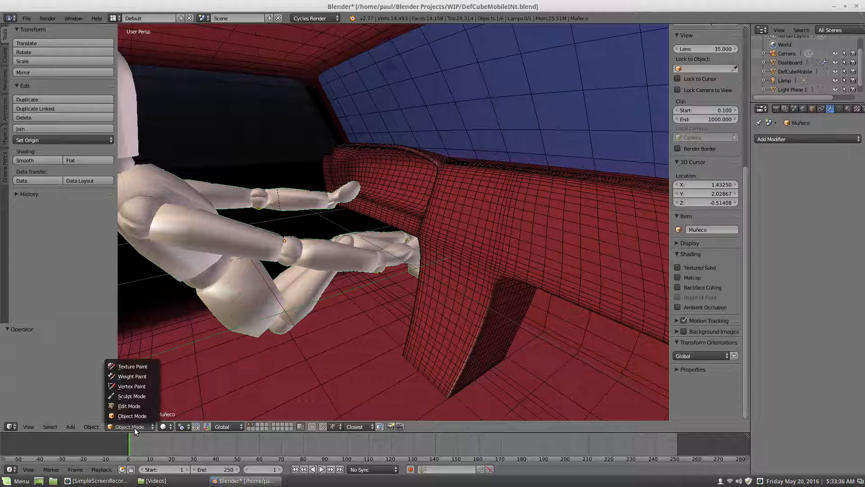
scroll(231, 344, "down", 6)
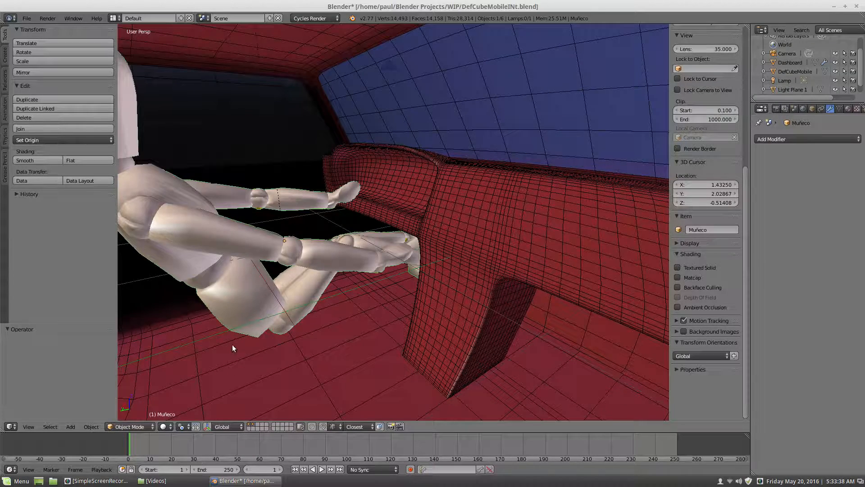
Turn off the viewport display of the Mirror modifier on the DefCubeMobile body and deselect everything
middle_click_drag(236, 337, 606, 212)
scroll(446, 295, "up", 4)
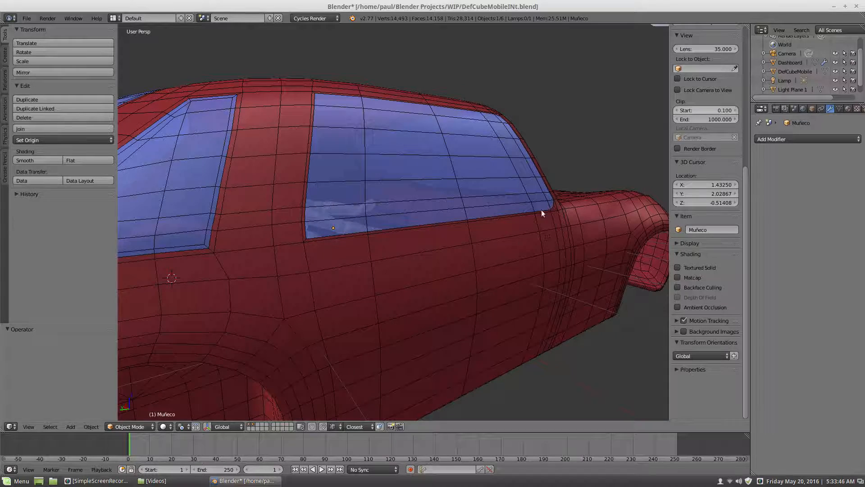
right_click(515, 239)
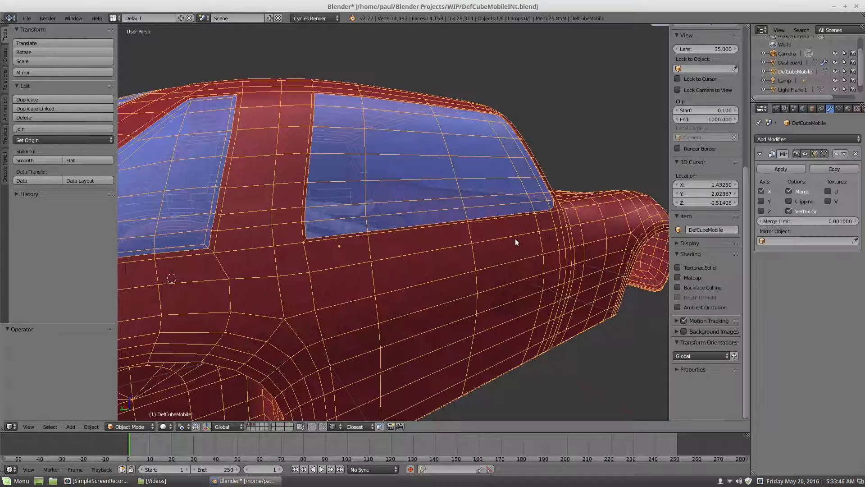
left_click(805, 154)
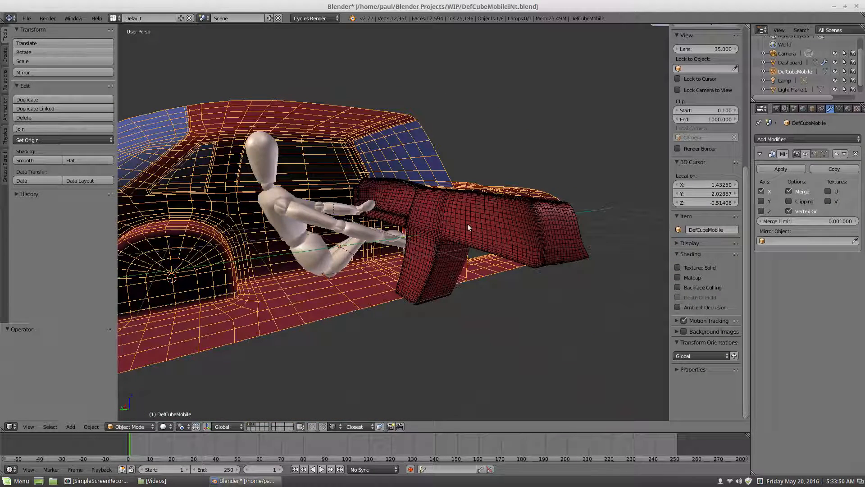
key("a")
middle_click_drag(332, 244, 359, 246)
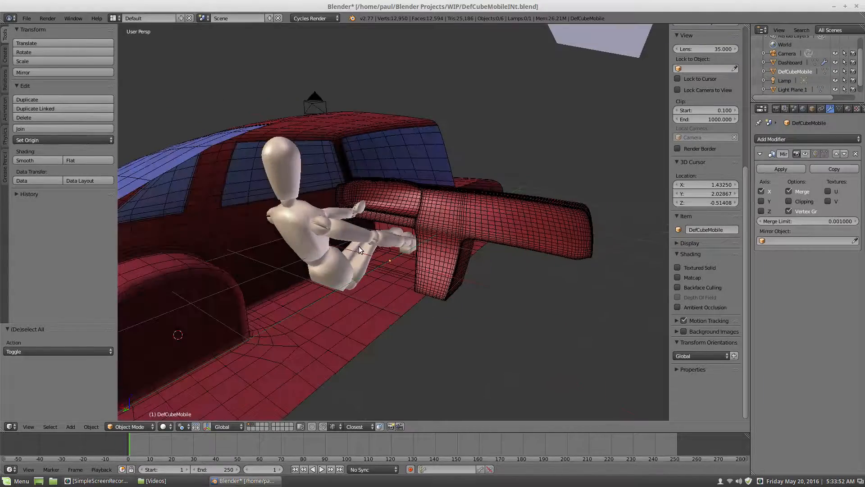
middle_click_drag(428, 248, 364, 249)
scroll(334, 253, "up", 3)
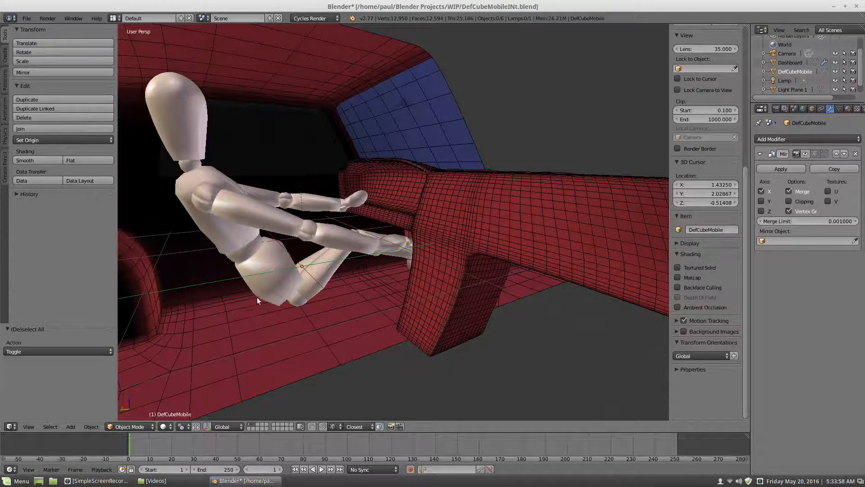
Examine the seated mannequin's reach to the dashboard and centre console from several angles inside the open half of the cabin
mouse_move(299, 296)
middle_mouse_down()
mouse_move(293, 285)
mouse_move(312, 291)
mouse_move(304, 281)
middle_mouse_up()
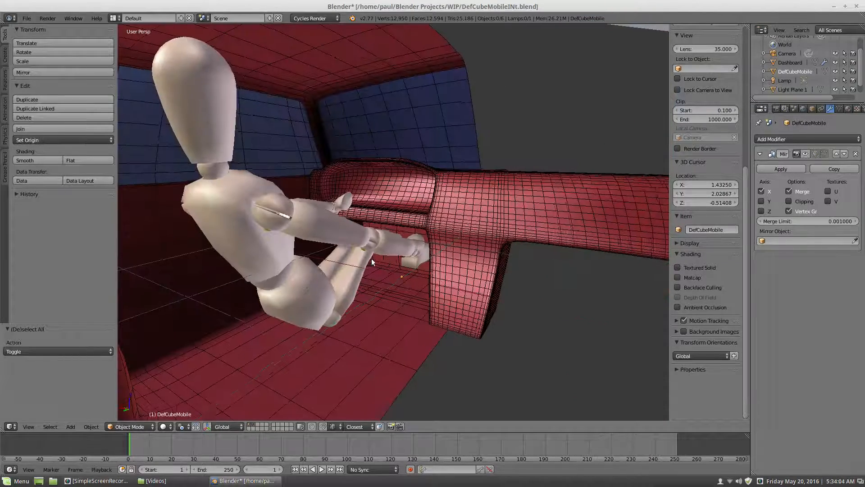
middle_click_drag(371, 258, 242, 207)
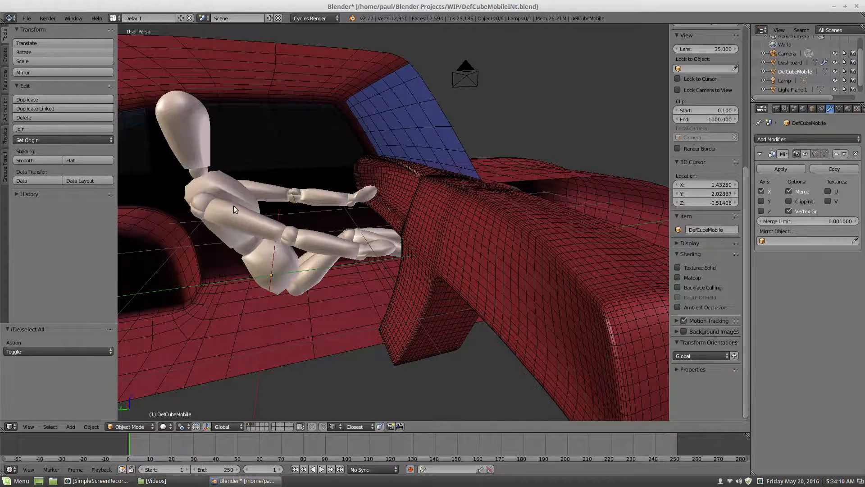
middle_click_drag(233, 206, 275, 255)
scroll(279, 212, "up", 4)
scroll(328, 207, "down", 8)
scroll(275, 255, "up", 4)
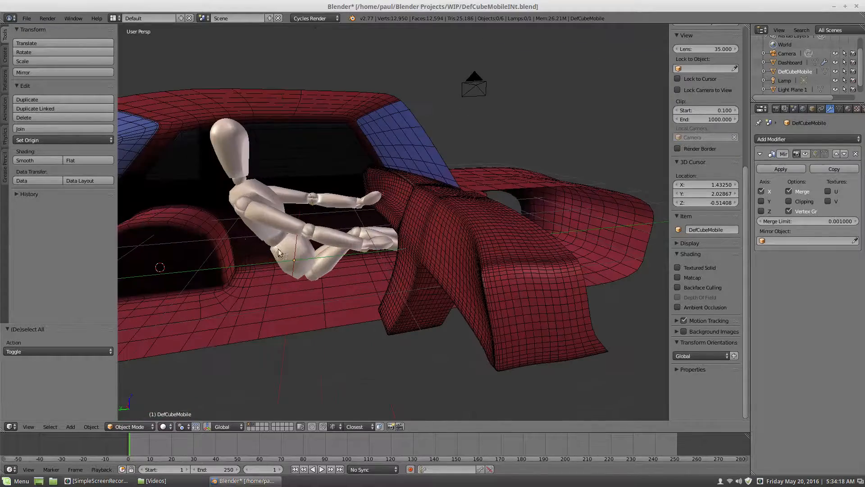
middle_click_drag(230, 231, 236, 271)
scroll(247, 227, "down", 2)
scroll(236, 237, "down", 3)
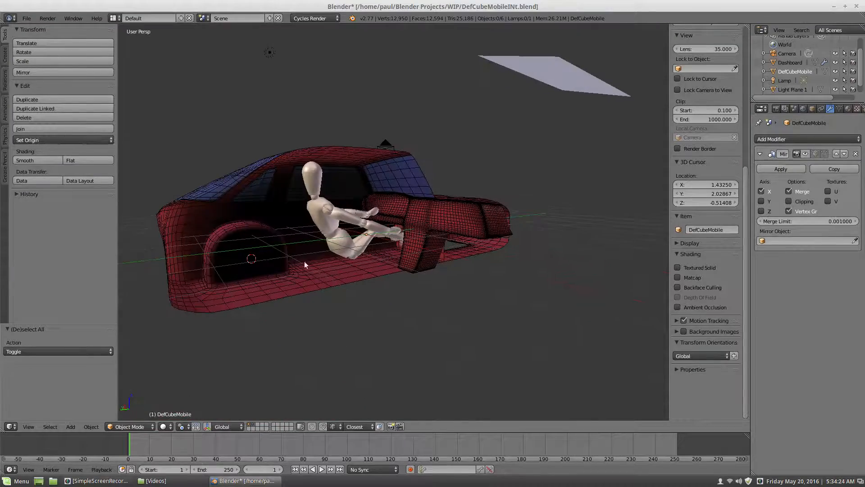
scroll(439, 248, "up", 6)
middle_click_drag(328, 263, 448, 258)
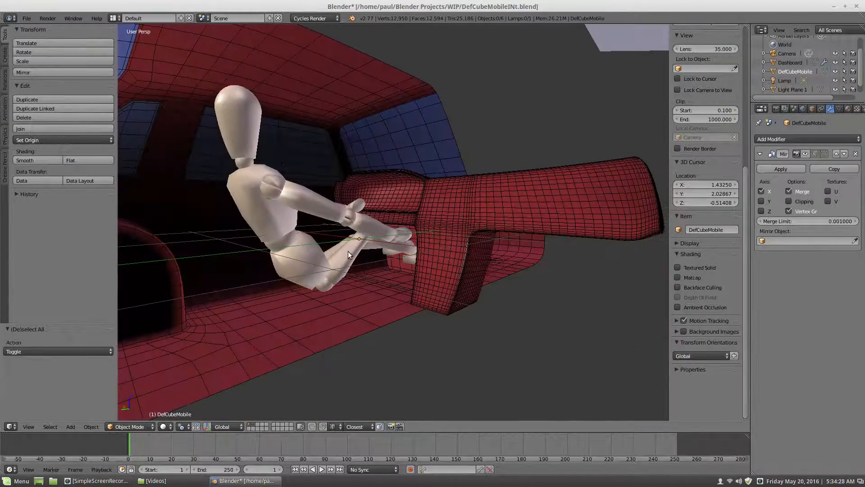
scroll(314, 257, "down", 3)
middle_click_drag(315, 257, 336, 266)
scroll(338, 267, "up", 2)
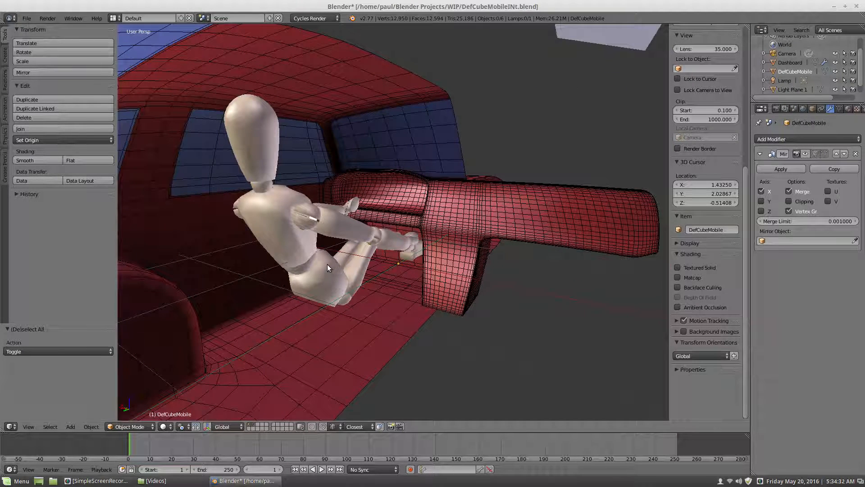
middle_click_drag(382, 267, 332, 267)
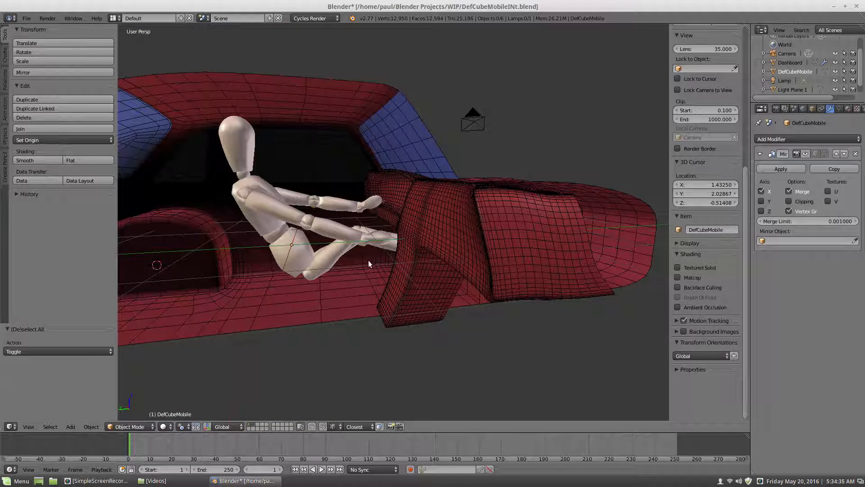
Hide the Dashboard object in the viewport and leave everything deselected
right_click(469, 236)
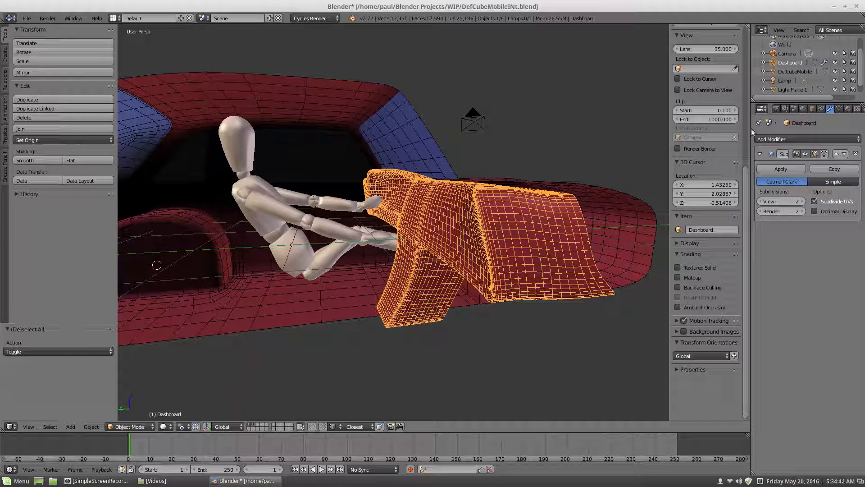
left_click(835, 62)
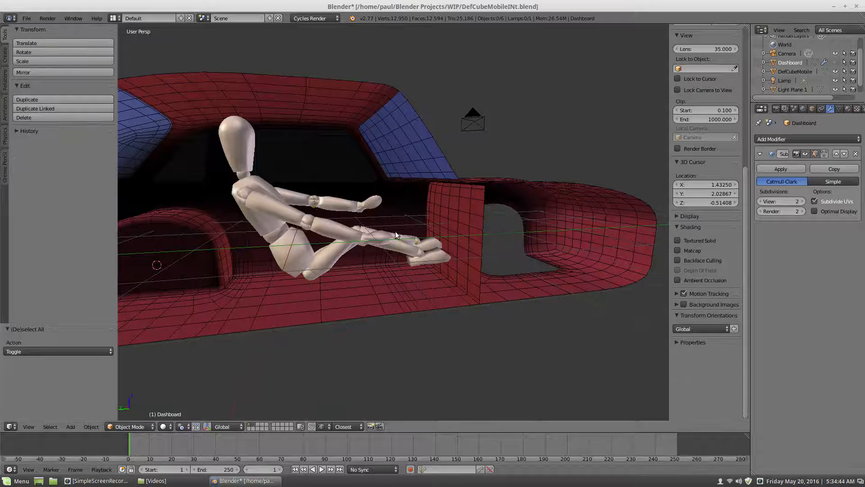
scroll(396, 232, "down", 3)
scroll(360, 239, "up", 2)
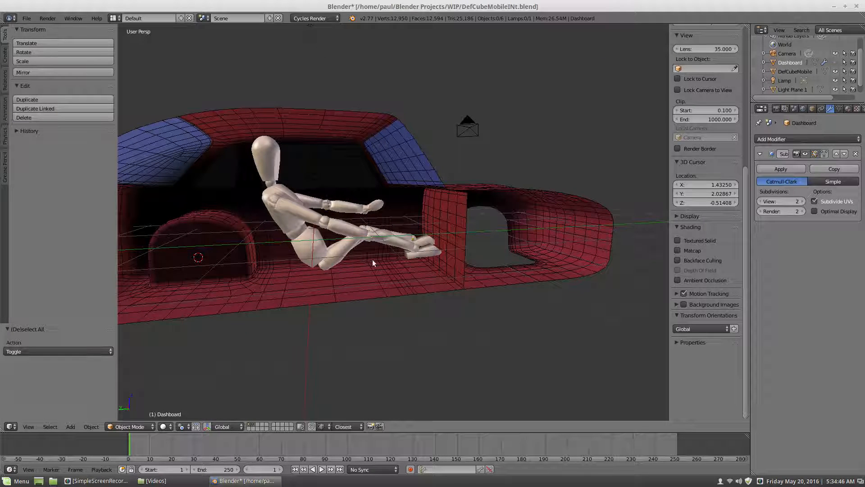
key("a")
key("a")
Examine the empty cabin floor beneath and behind the mannequin, including the space beside the rear wheel arch
scroll(254, 272, "down", 3)
scroll(269, 266, "up", 3)
middle_click_drag(250, 271, 392, 256)
scroll(408, 256, "up", 3)
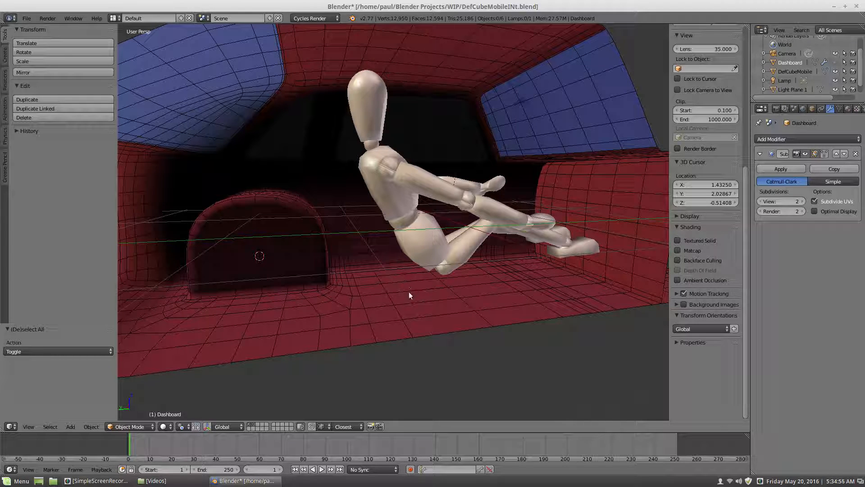
middle_click_drag(402, 285, 448, 287)
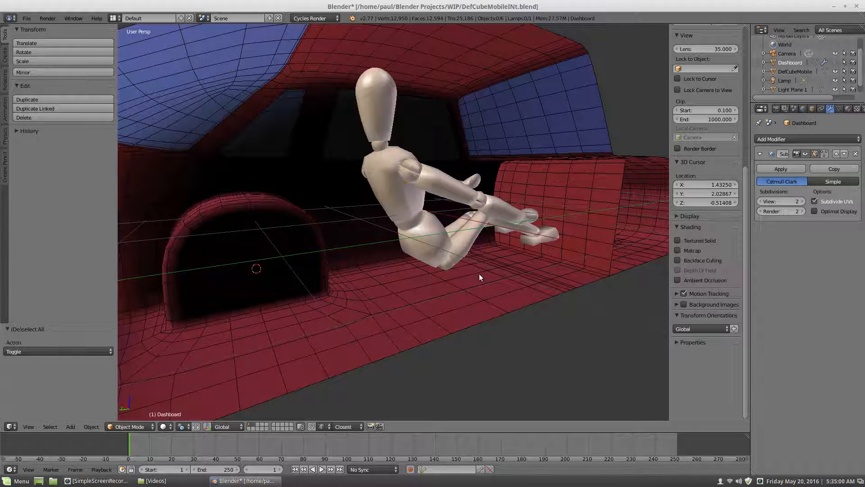
middle_click_drag(411, 282, 436, 276)
scroll(462, 286, "up", 2)
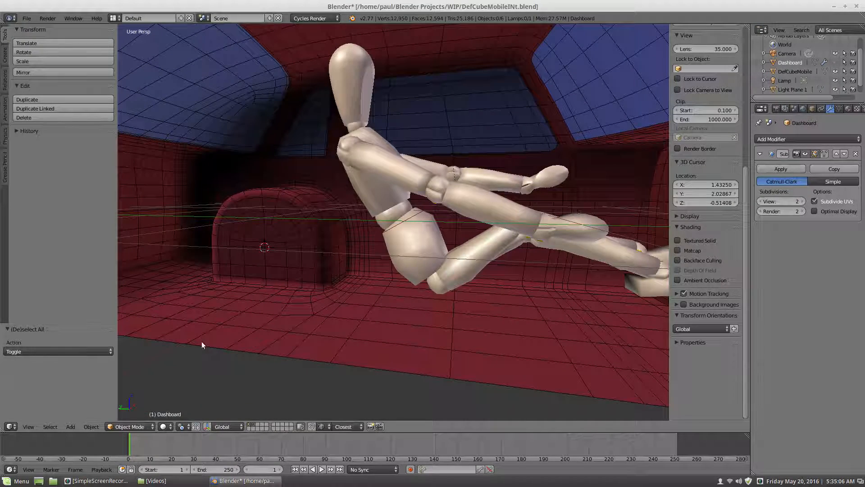
scroll(266, 320, "down", 6)
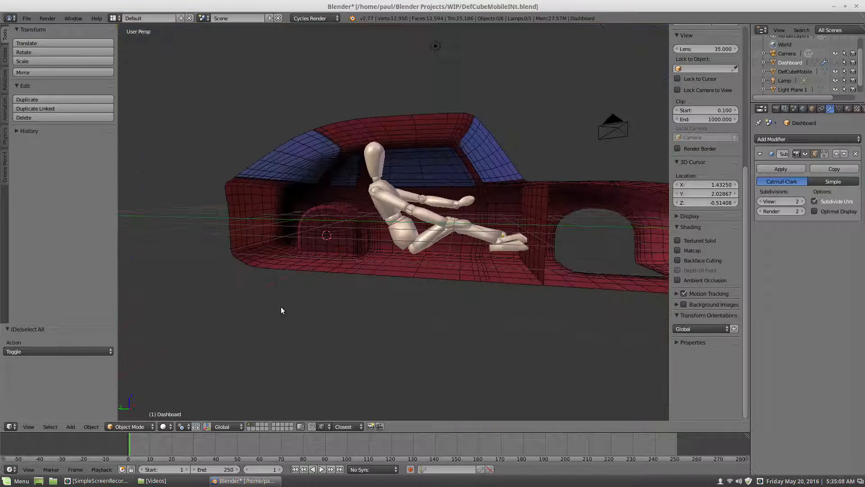
scroll(363, 307, "up", 6)
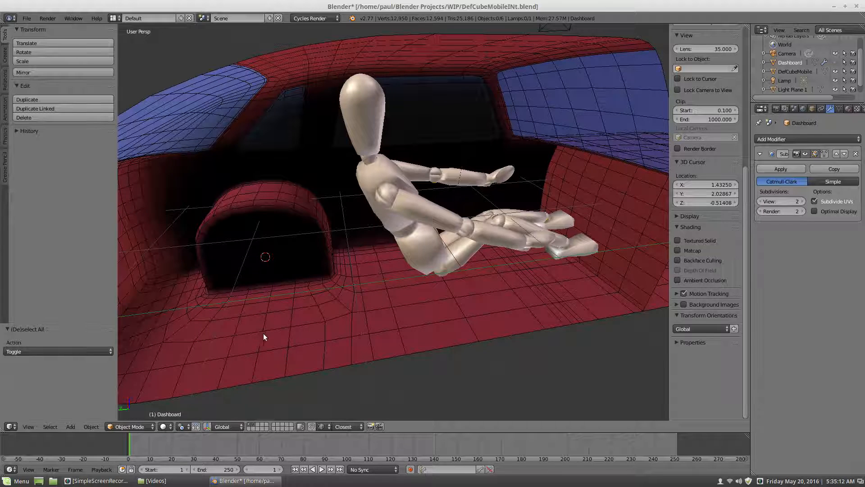
middle_click_drag(264, 291, 271, 270)
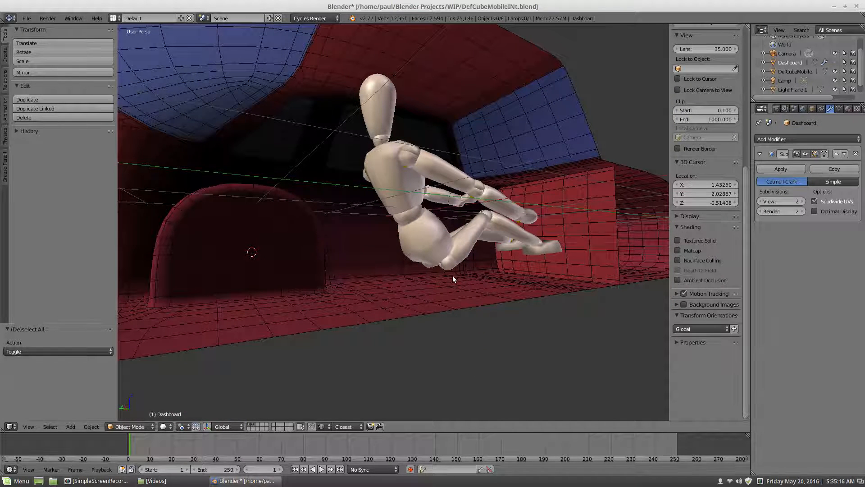
middle_click_drag(453, 278, 425, 294)
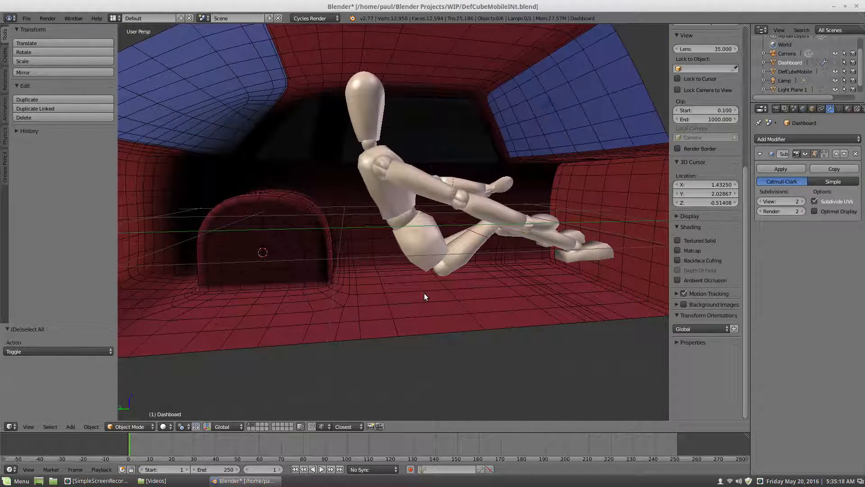
scroll(424, 297, "up", 1)
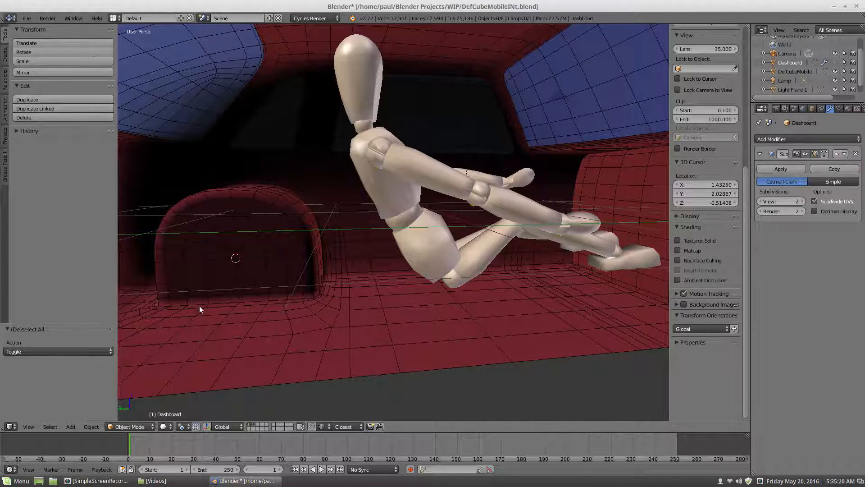
Examine the body shell from below, the front cabin wall and the mannequin's legs relative to the floor
middle_click_drag(500, 361, 390, 248)
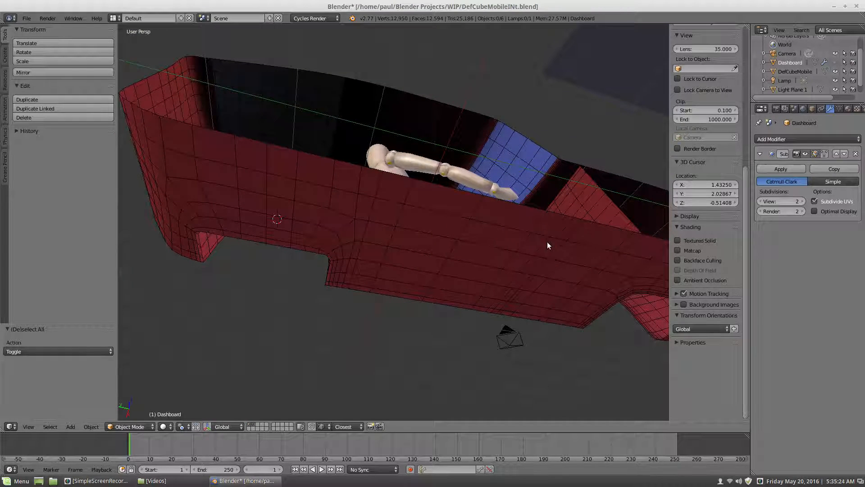
middle_click_drag(547, 242, 466, 272)
scroll(472, 288, "up", 2)
scroll(468, 283, "down", 2)
scroll(467, 281, "down", 1)
middle_click_drag(415, 330, 440, 320)
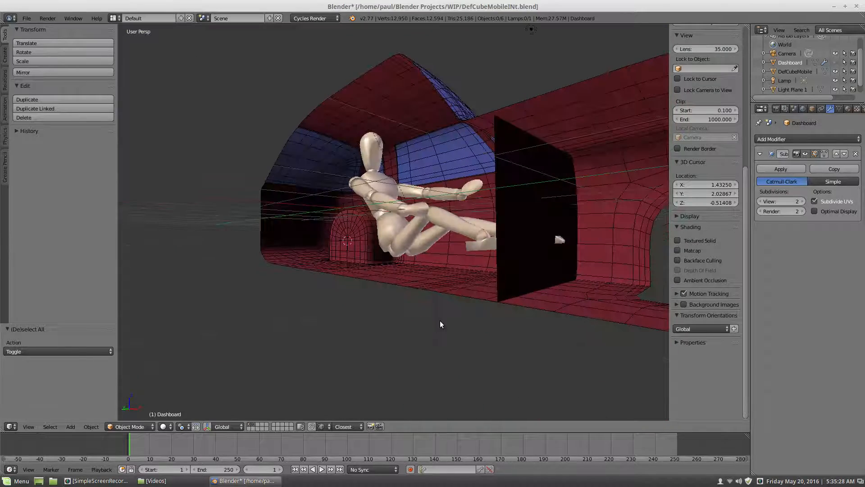
middle_click_drag(539, 292, 574, 297)
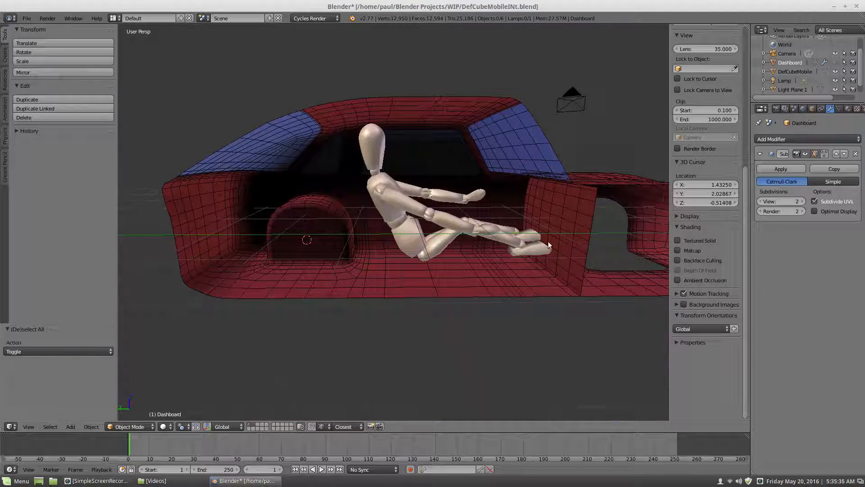
mouse_move(529, 243)
middle_mouse_down()
mouse_move(466, 246)
mouse_move(518, 247)
middle_mouse_up()
scroll(475, 261, "up", 1)
scroll(476, 258, "up", 2)
scroll(513, 251, "up", 1)
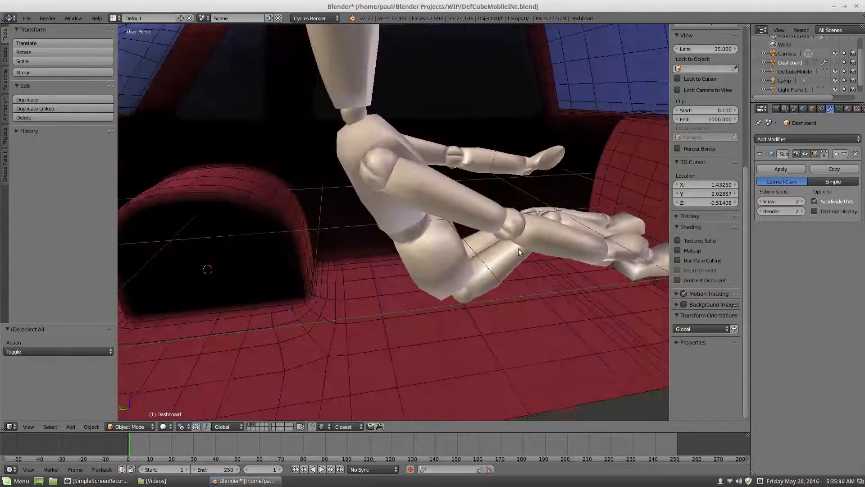
scroll(594, 246, "down", 2)
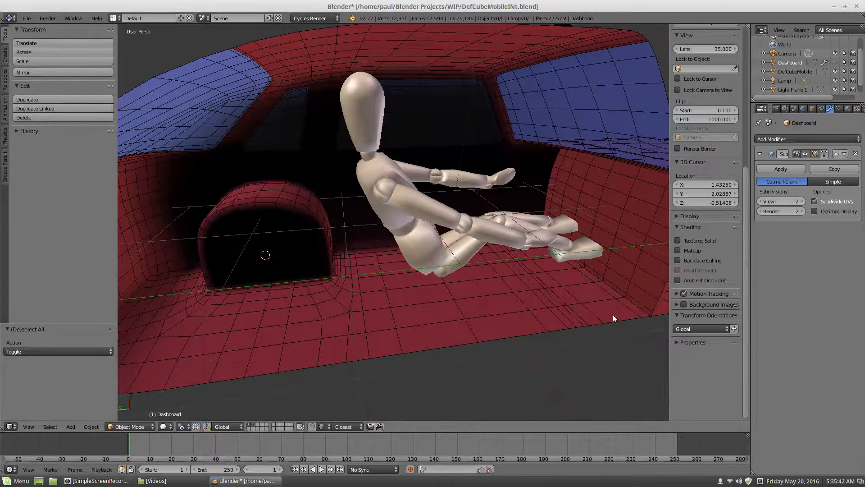
Select the mannequin from behind and snap the 3D cursor to it
middle_click_drag(613, 315, 446, 159)
middle_click_drag(308, 113, 421, 174)
scroll(421, 174, "up", 3)
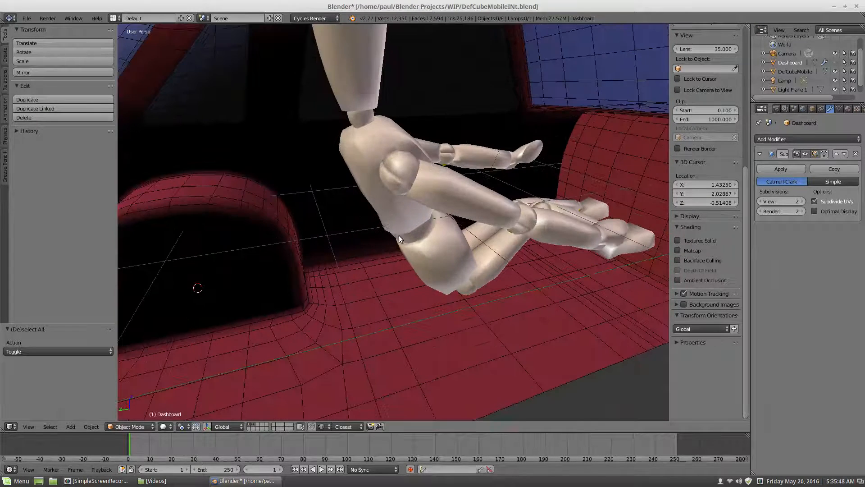
scroll(402, 278, "up", 2)
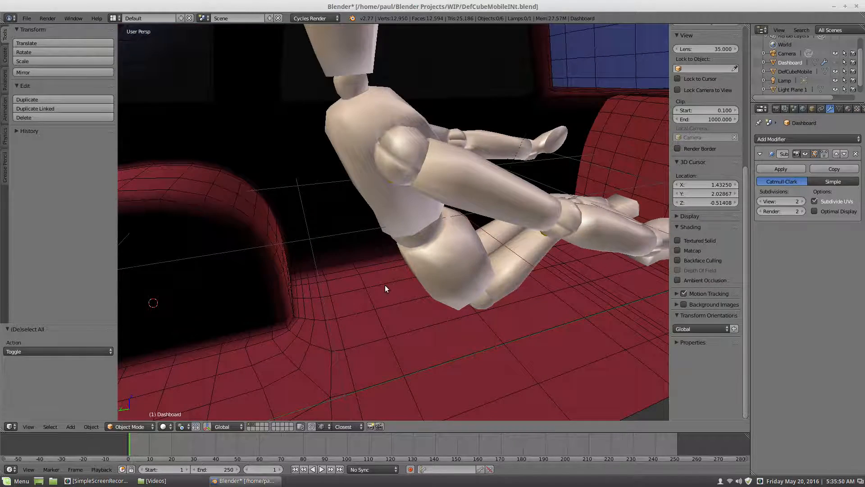
scroll(385, 286, "down", 3)
middle_click_drag(407, 291, 468, 277)
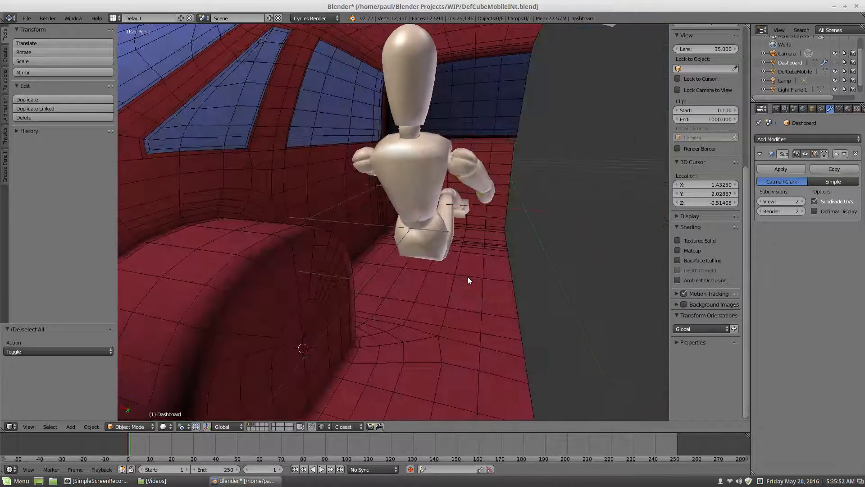
right_click(421, 242)
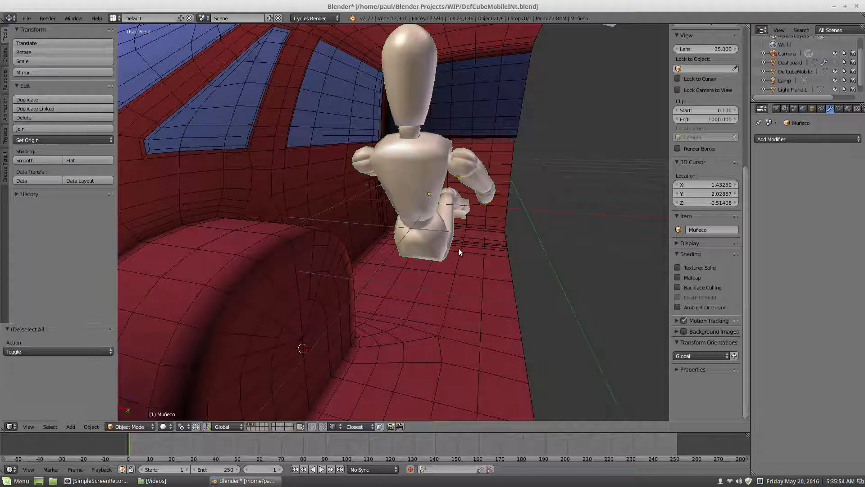
key("shift+s")
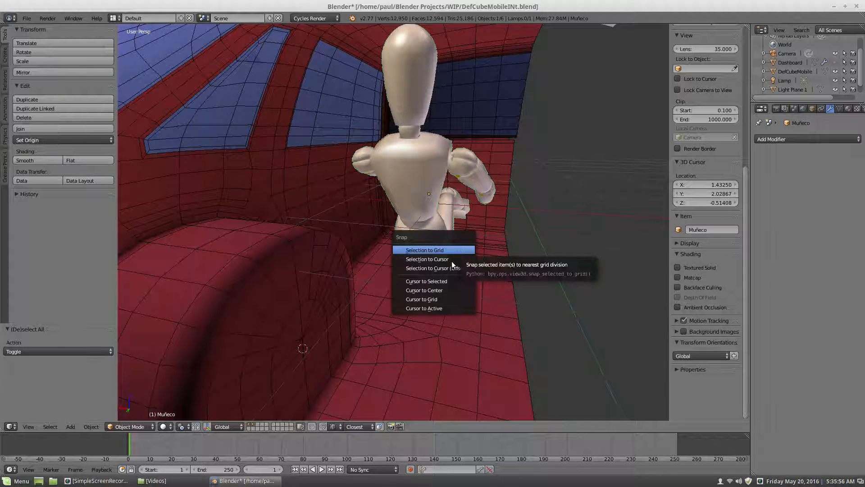
left_click(440, 280)
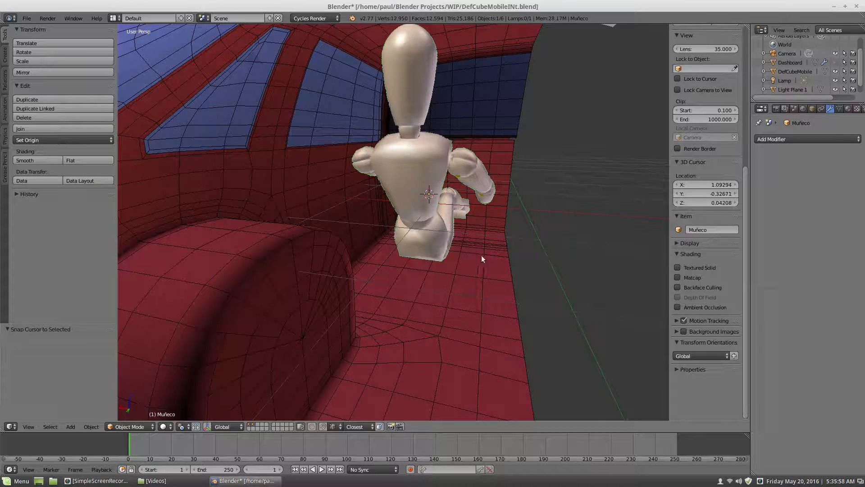
Add a cube mesh at the 3D cursor beside the mannequin's elbow
scroll(479, 248, "down", 2)
scroll(479, 249, "up", 1)
middle_click_drag(438, 252, 388, 252)
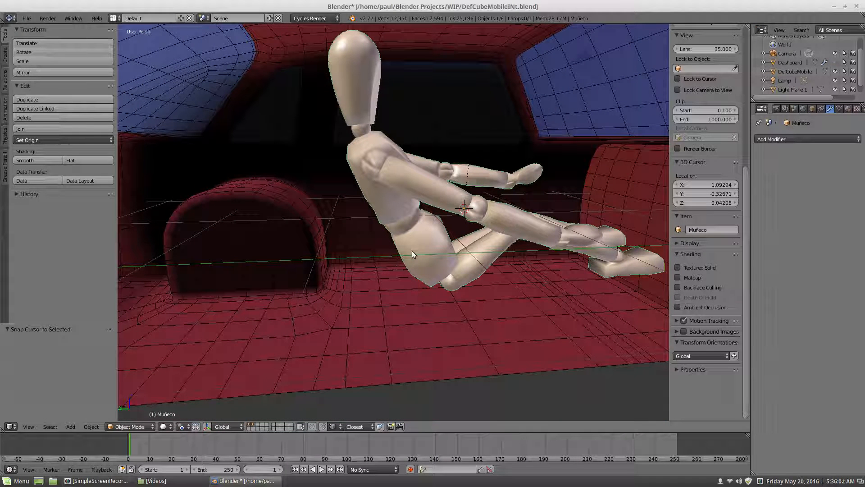
key("shift+a")
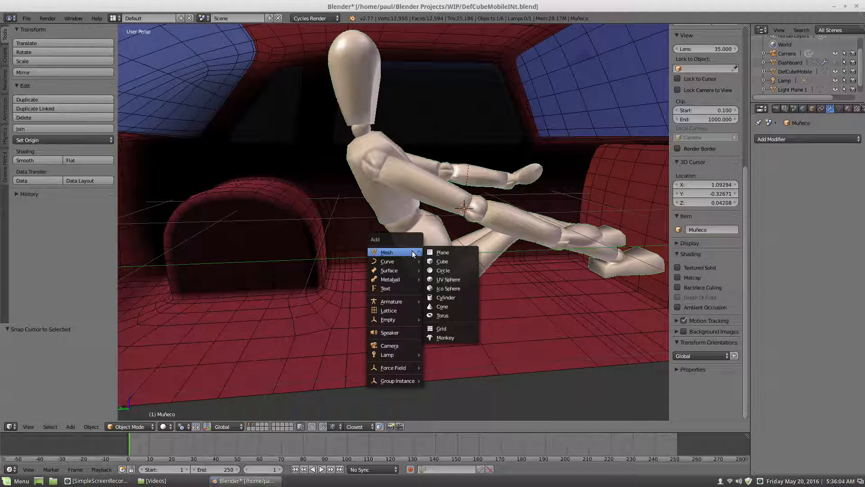
left_click(442, 262)
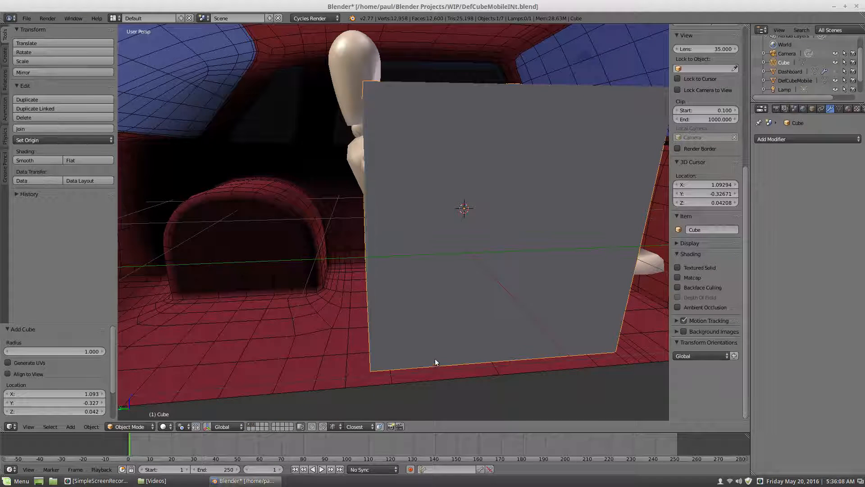
Scale the new cube down to about 0.226 of its size and apply its rotation and scale
key("s")
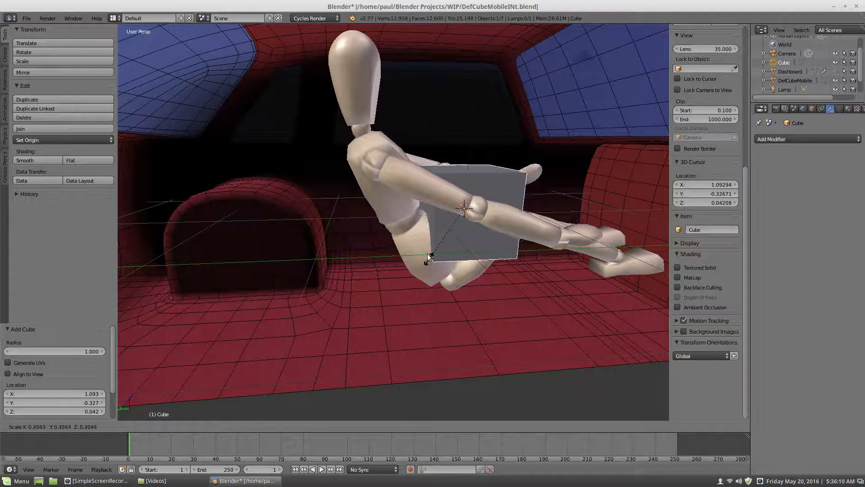
left_click(441, 235)
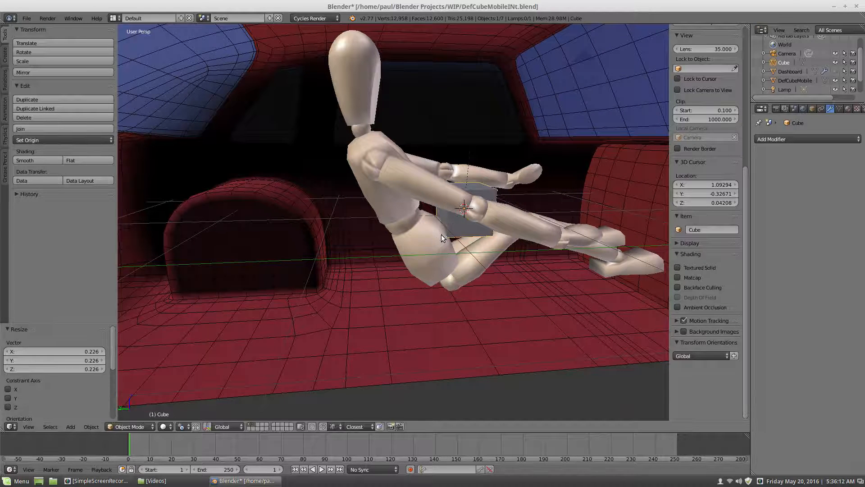
key("ctrl+a")
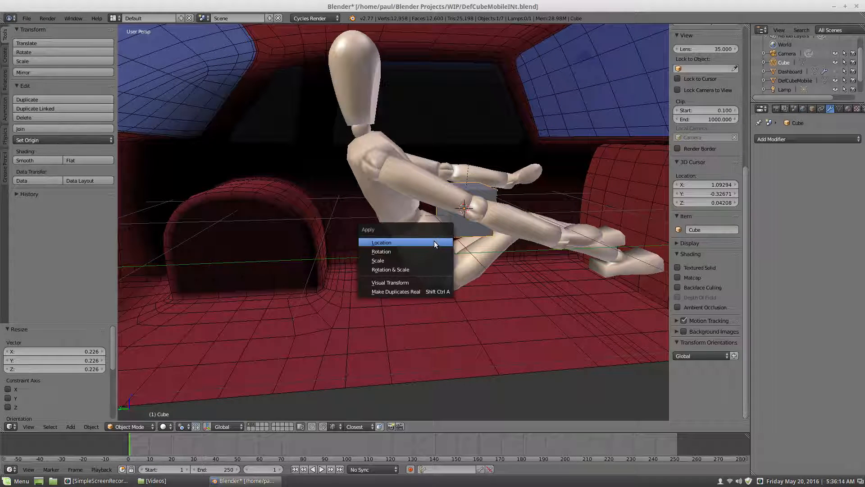
left_click(420, 269)
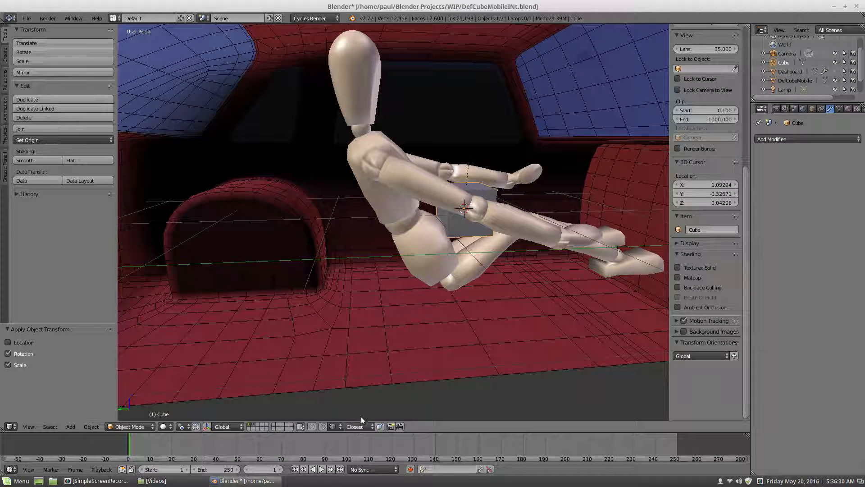
Set the snap element to Face and lower the cube about 0.816 along Z to beneath the mannequin's hips
left_click(339, 426)
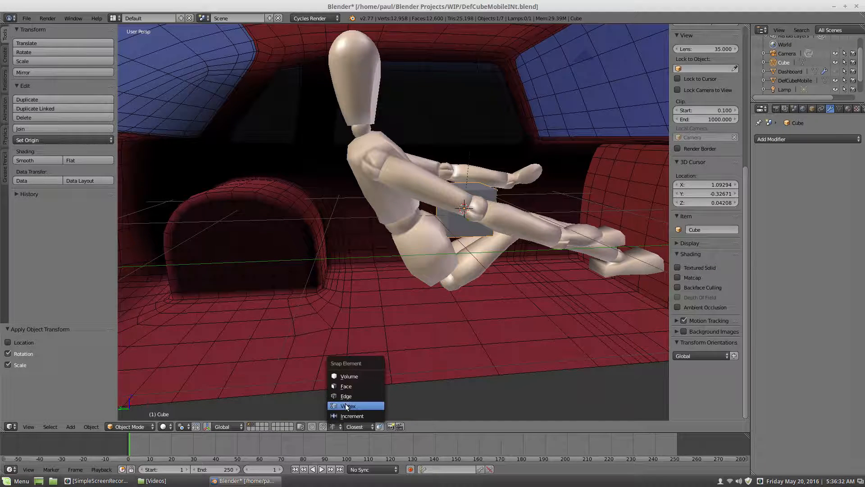
left_click(350, 385)
middle_click_drag(412, 334, 428, 309)
key("g")
key("z")
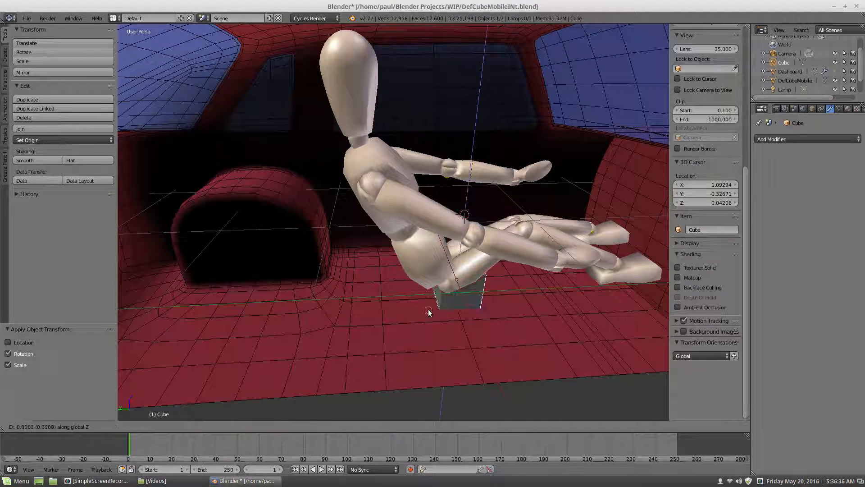
left_click(431, 312)
Enter Edit Mode on the cube and raise its bottom face, which pokes through the cabin floor, about 0.04 along Z
middle_click_drag(406, 321, 482, 324)
scroll(445, 291, "up", 3)
scroll(438, 312, "up", 2)
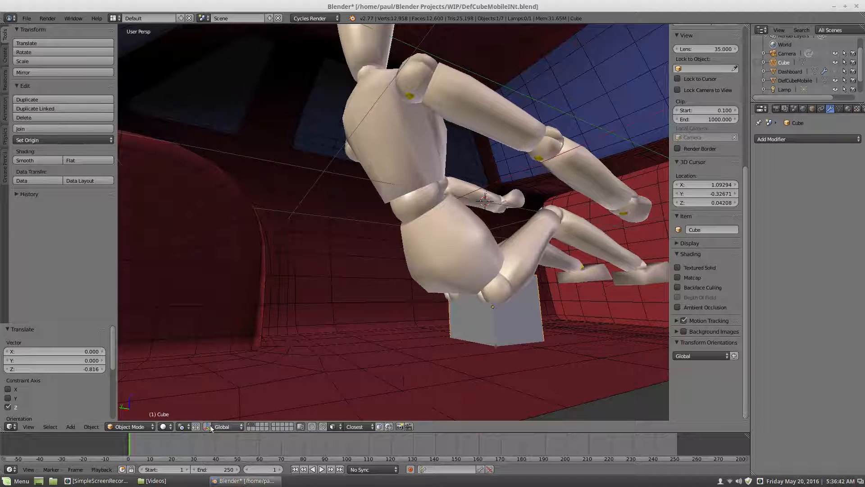
left_click(145, 426)
left_click(135, 406)
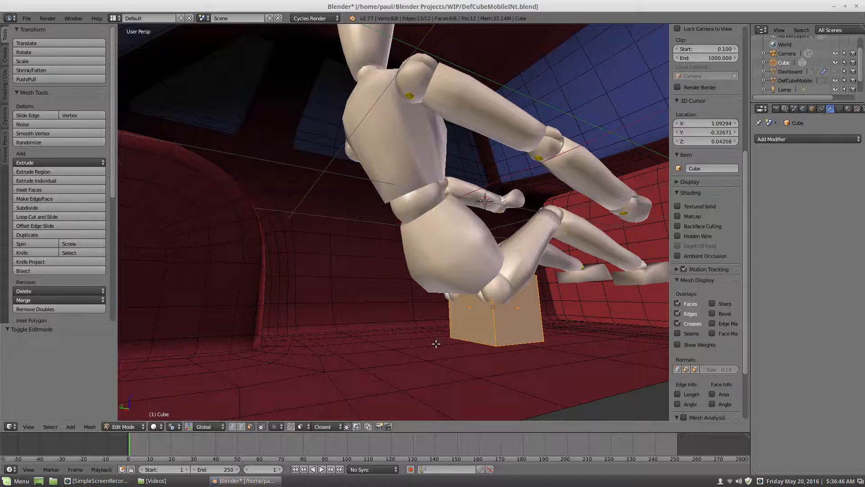
middle_click_drag(436, 344, 417, 351)
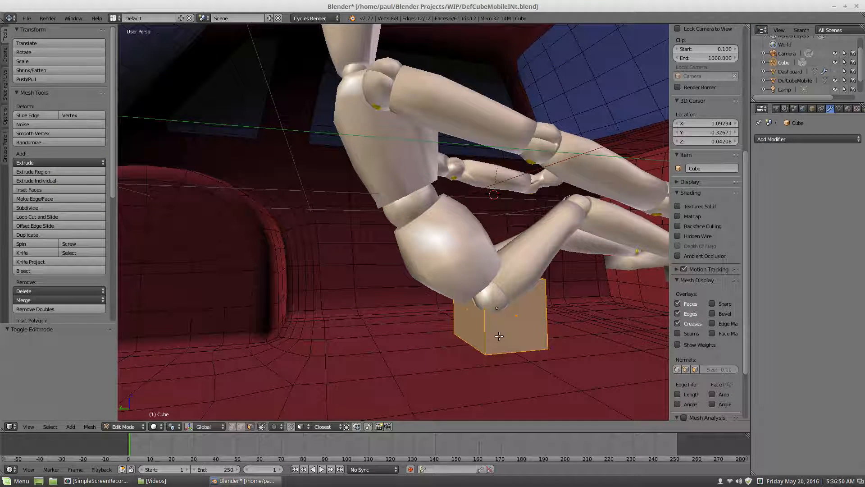
scroll(499, 336, "up", 1)
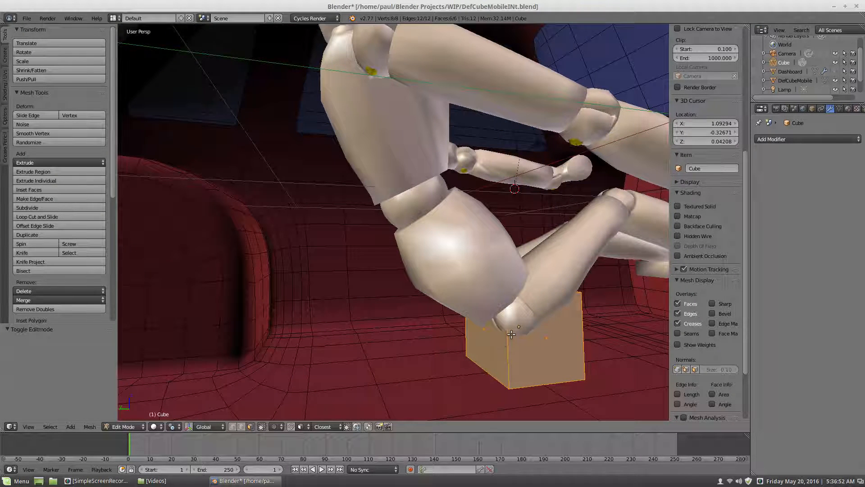
scroll(511, 334, "down", 2)
middle_click_drag(512, 334, 447, 304)
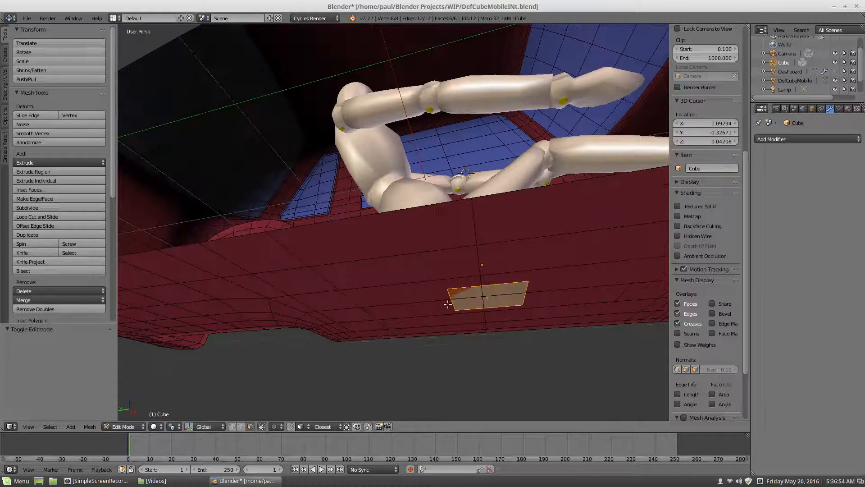
right_click(479, 305)
key("z")
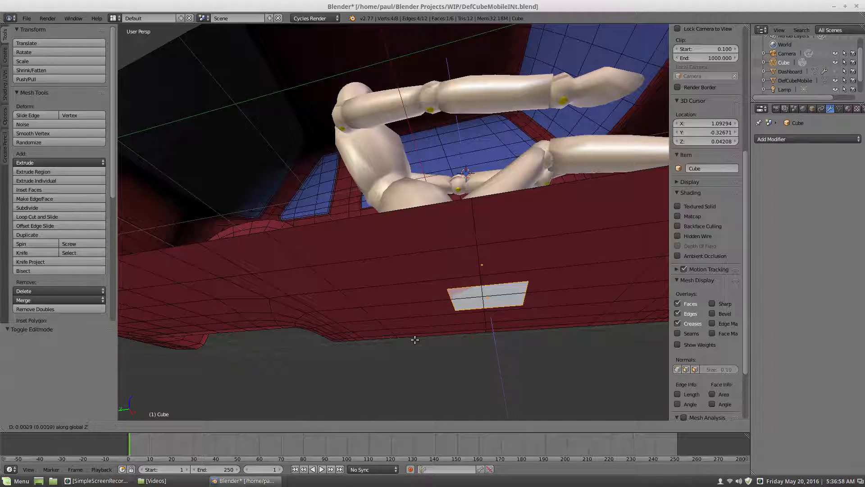
left_click(416, 332)
Lower the cube's top face about 0.254 along Z to flatten it into a low block
middle_click_drag(423, 296, 426, 330)
key("g")
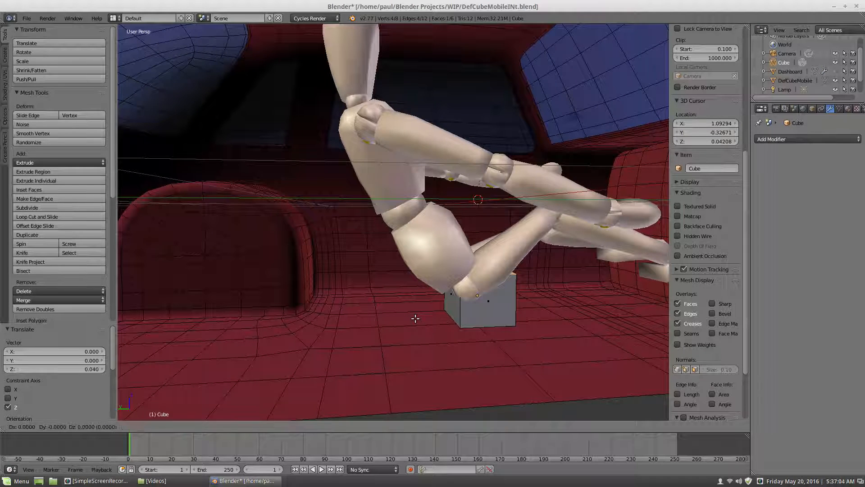
key("z")
left_click(411, 348)
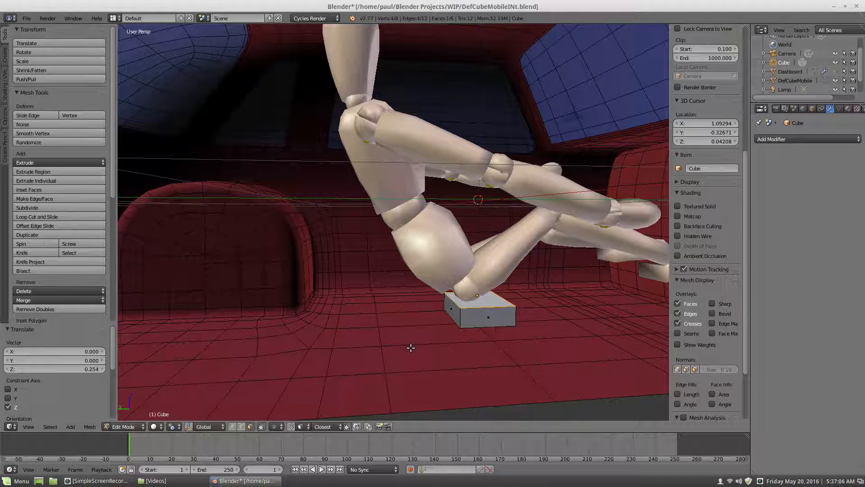
Select the whole block mesh and raise it about 0.11 along Z towards the mannequin's hips
middle_click_drag(437, 330, 419, 321)
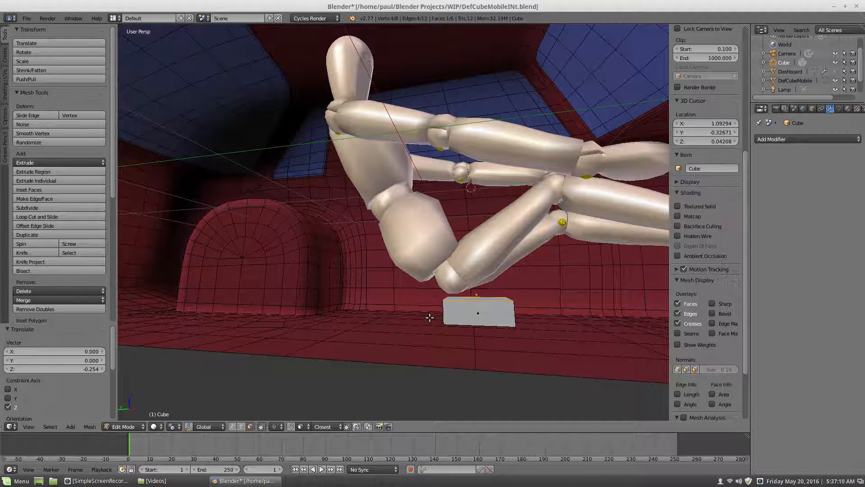
key("a")
key("a")
key("g")
key("z")
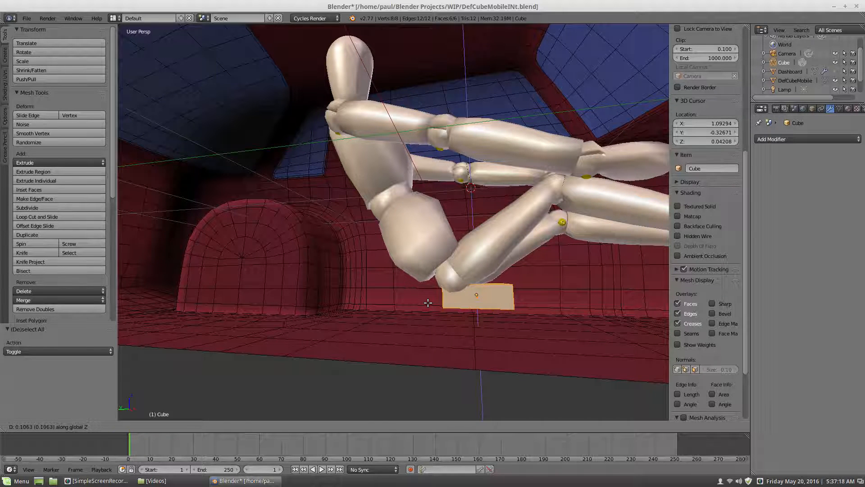
left_click(429, 302)
key("a")
Extend the block's rear face about 0.343 along Y, back behind the mannequin's hips
middle_click_drag(443, 295, 468, 303)
scroll(485, 306, "up", 5)
right_click(504, 356)
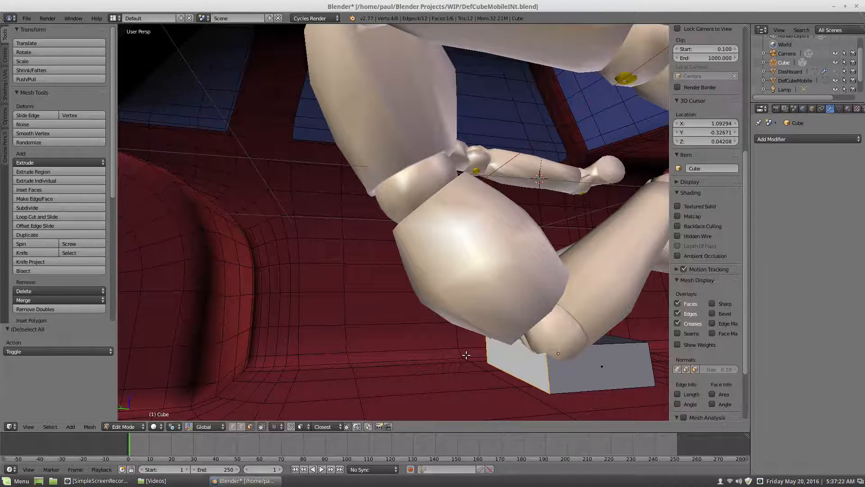
key("g")
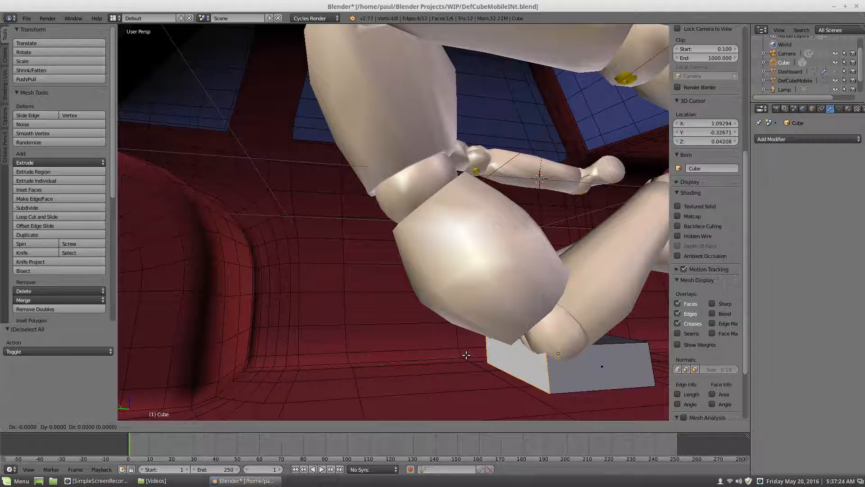
key("y")
left_click(391, 371)
Extend the block's front face about 0.261 along negative Y, forward under the mannequin's thighs
middle_click_drag(390, 371, 431, 332)
scroll(514, 304, "up", 1)
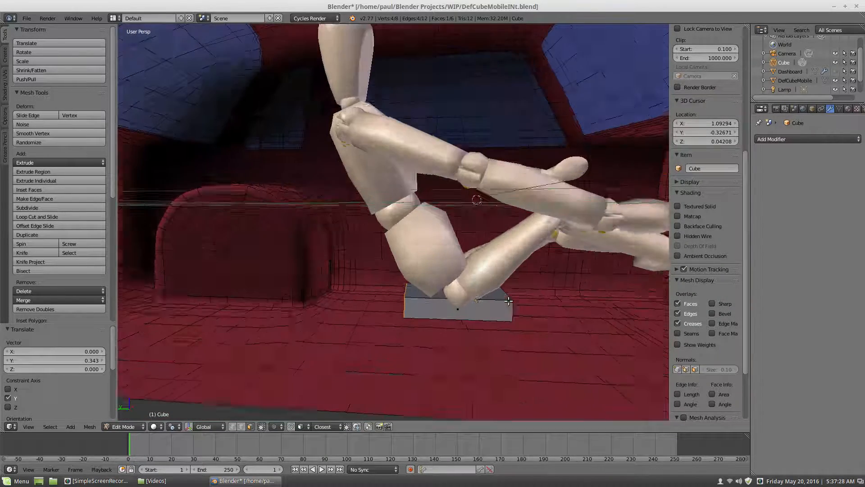
middle_click_drag(513, 304, 511, 260)
scroll(498, 314, "up", 1)
scroll(506, 324, "down", 2)
right_click(429, 308)
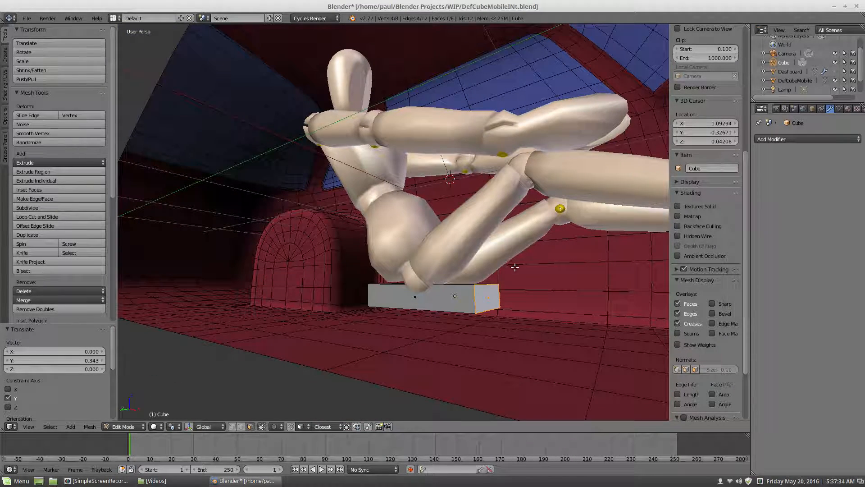
middle_click_drag(427, 294, 451, 302)
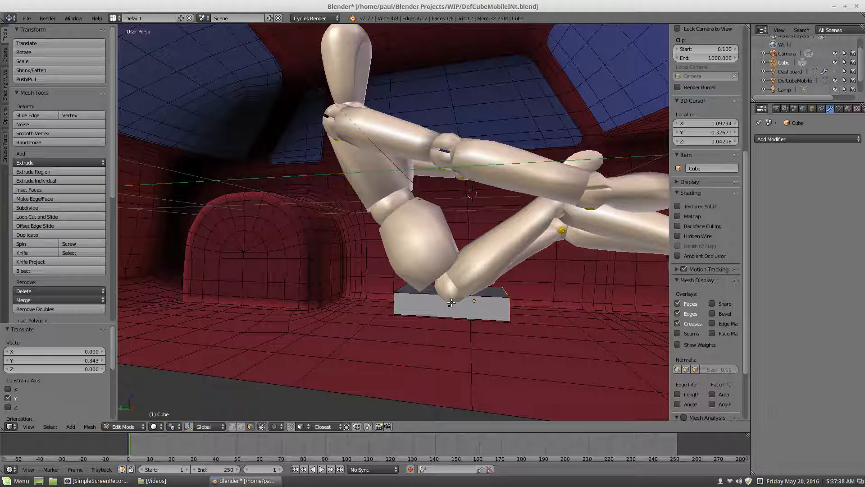
key("g")
key("y")
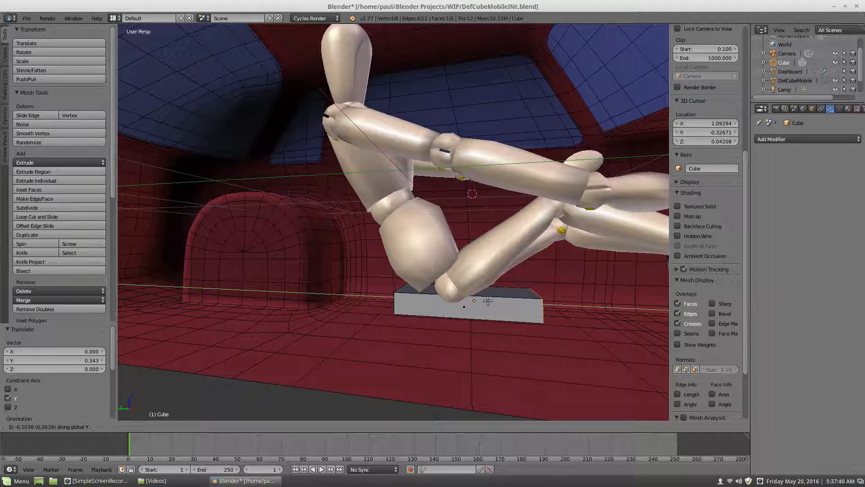
left_click(490, 300)
Pull the block's rear face about 0.081 forward along negative Y beneath the mannequin's hips
middle_click_drag(415, 304, 430, 309)
scroll(429, 308, "down", 1)
scroll(425, 309, "up", 4)
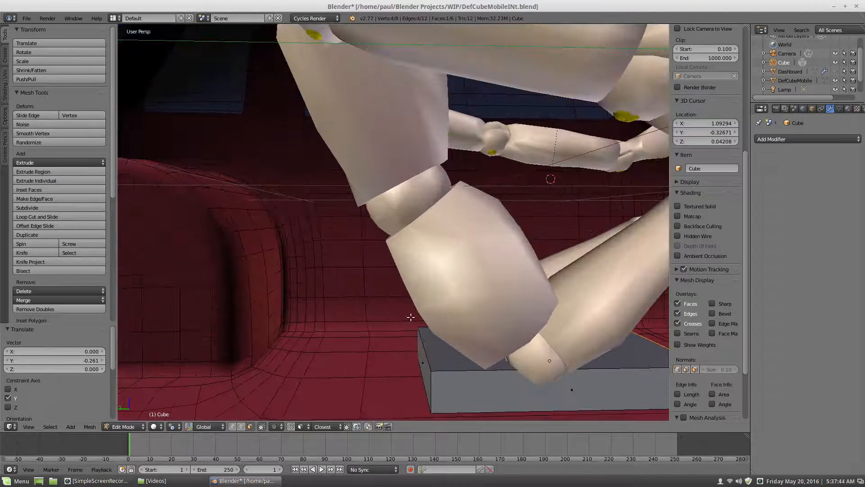
right_click(425, 364)
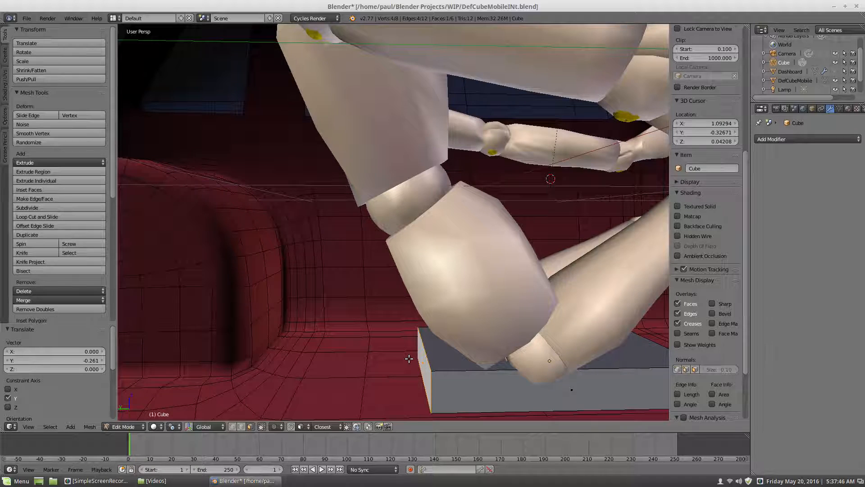
key("g")
key("y")
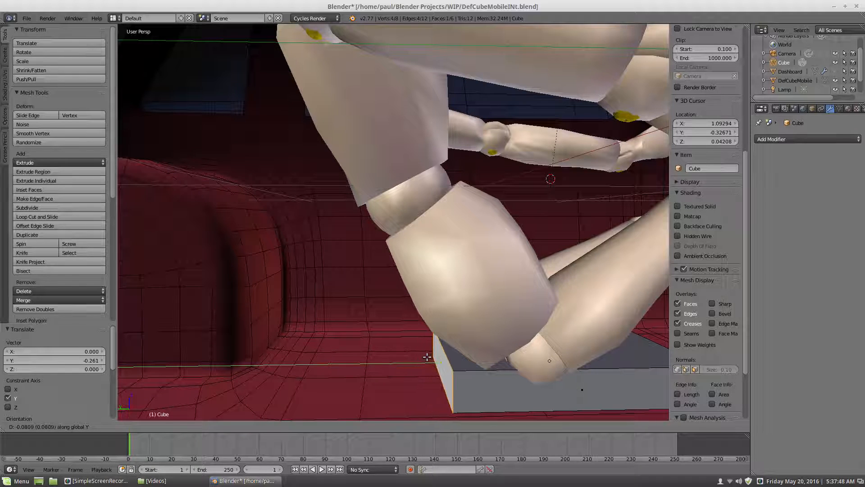
left_click(428, 359)
Extend the block's front face another 0.095 or so along negative Y towards the mannequin's feet
scroll(454, 307, "down", 5)
middle_click_drag(438, 297, 419, 302)
scroll(481, 284, "up", 5)
right_click(534, 320)
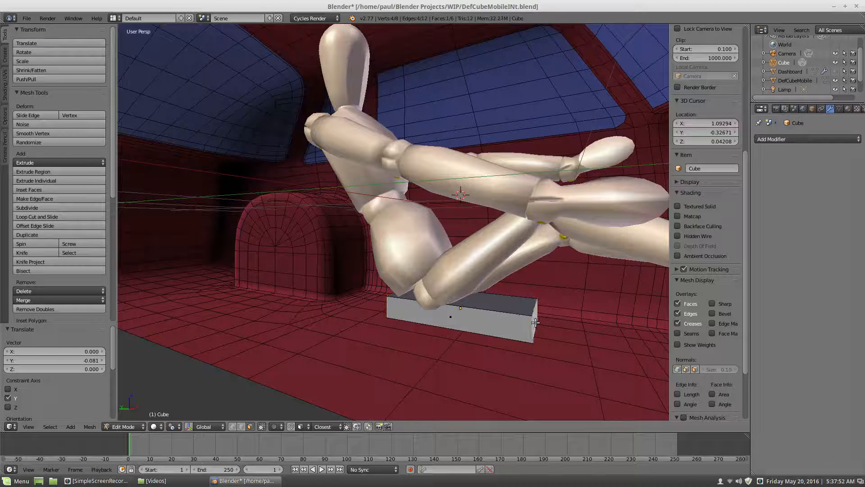
key("g")
key("y")
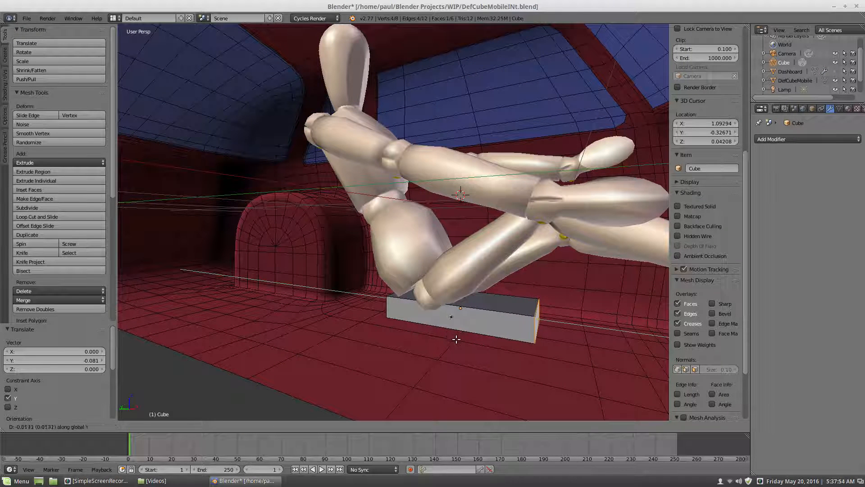
left_click(463, 340)
Examine the block's length and position beneath the mannequin relative to the legs, the cabin floor and the rear wheel arch
scroll(460, 324, "down", 4)
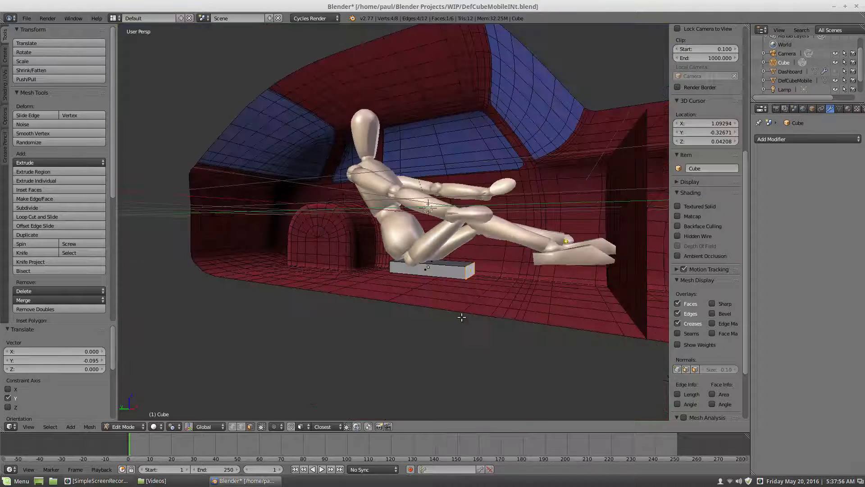
scroll(457, 319, "up", 2)
scroll(458, 320, "up", 2)
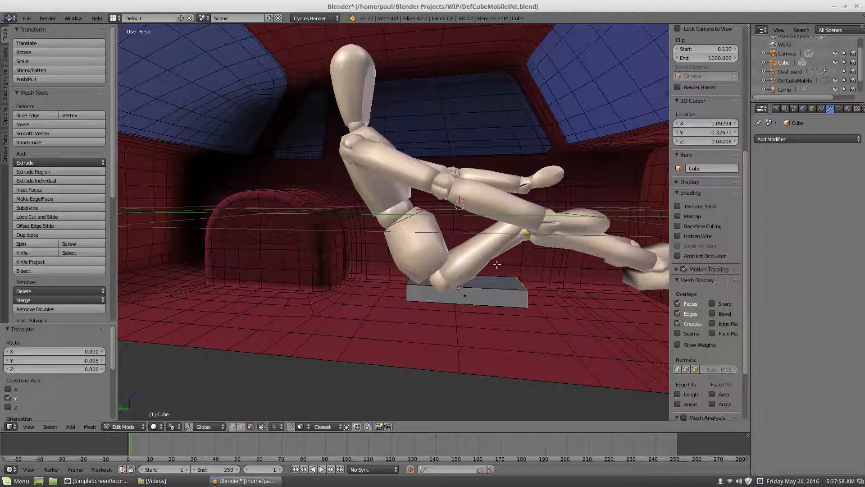
middle_click_drag(514, 257, 507, 254)
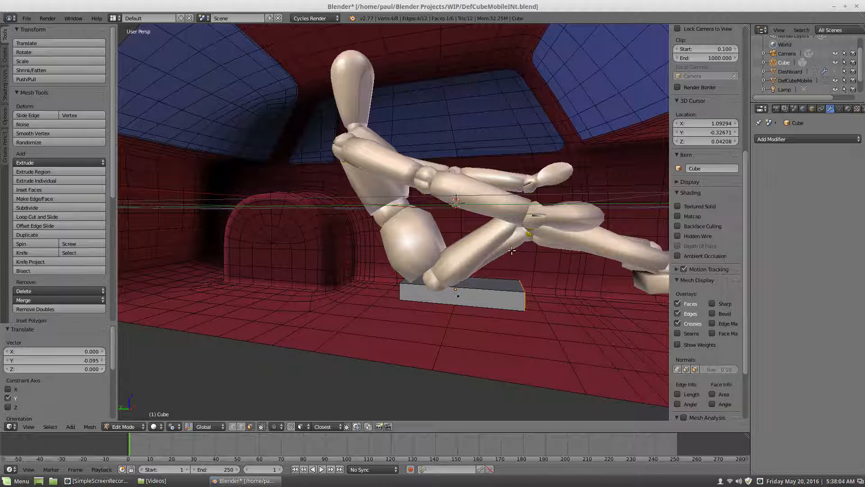
scroll(492, 294, "up", 1)
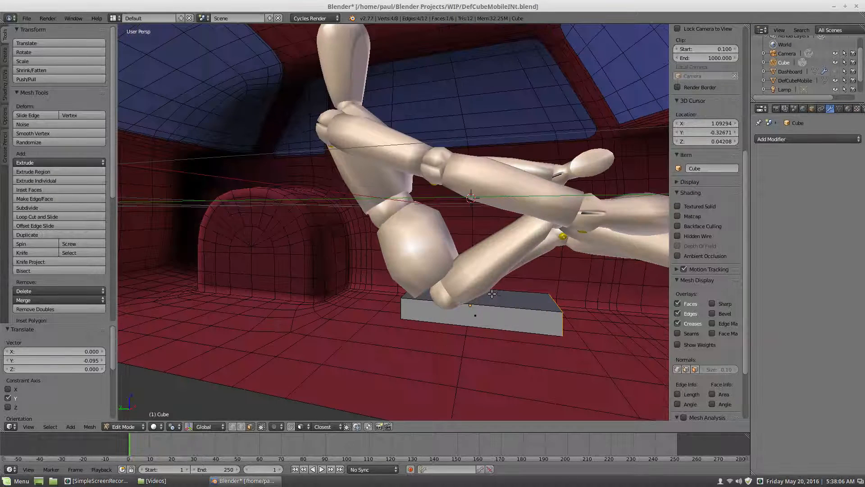
scroll(497, 296, "down", 3)
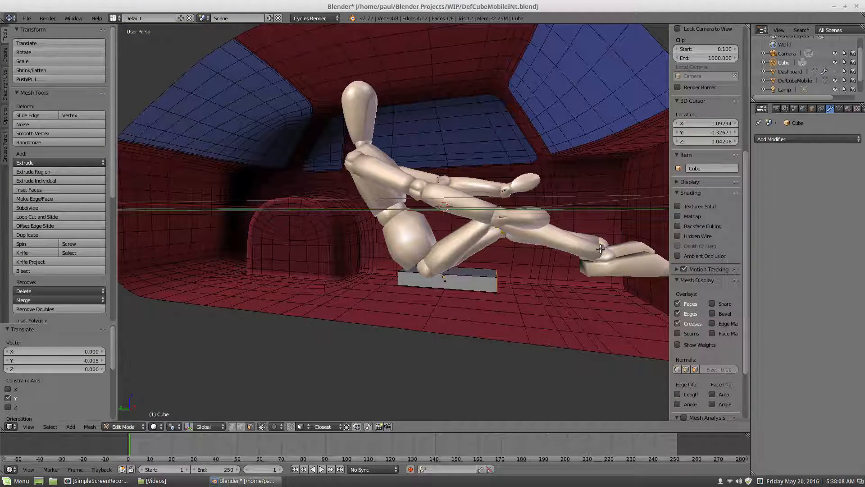
scroll(535, 254, "down", 2)
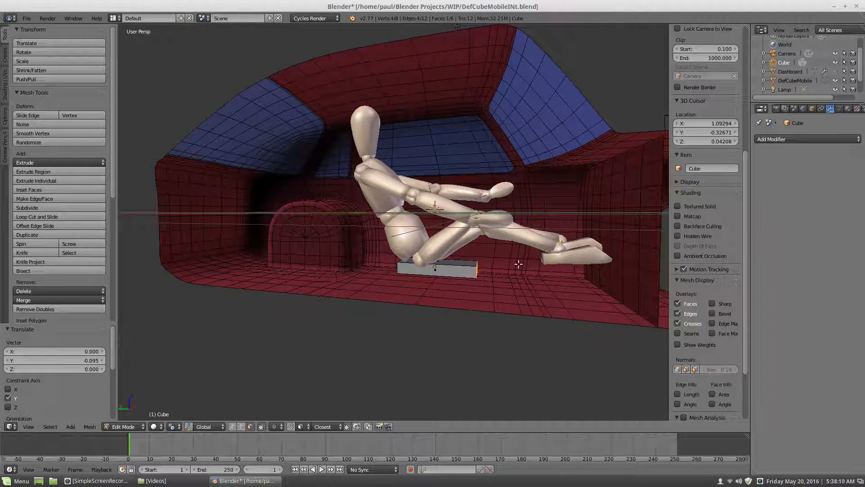
middle_click_drag(492, 266, 535, 275)
scroll(520, 271, "up", 3)
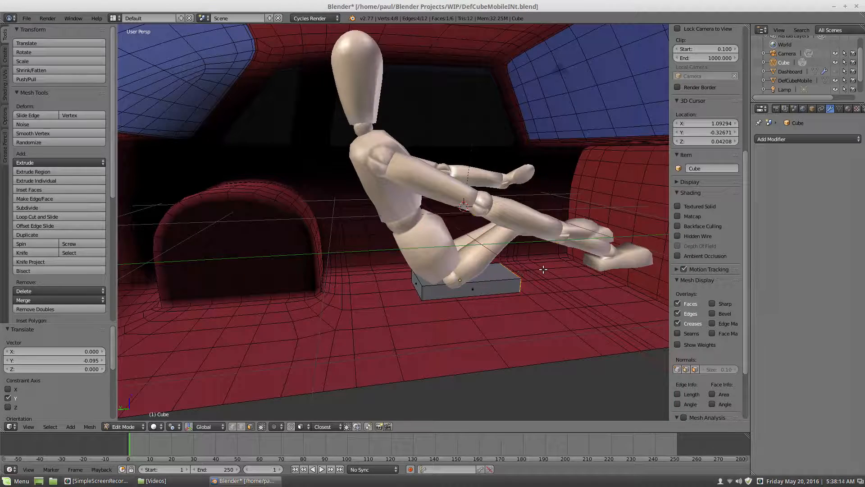
middle_click_drag(502, 262, 486, 241)
scroll(522, 269, "up", 3)
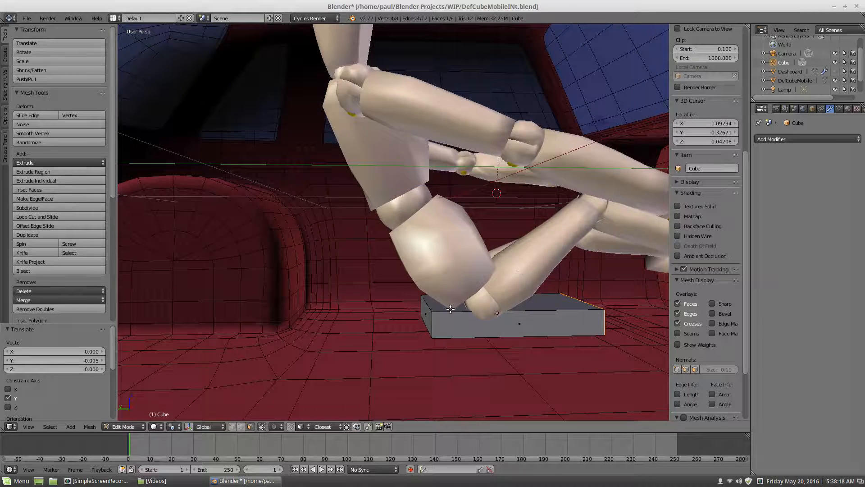
Widen the whole seat block beneath the mannequin by scaling it about 2.432 along the X axis
key("a")
scroll(452, 306, "down", 5)
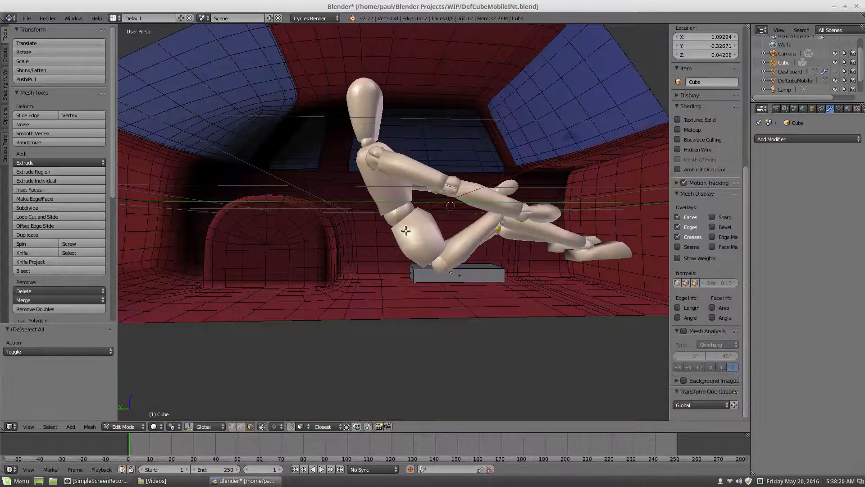
middle_click_drag(445, 239, 474, 190)
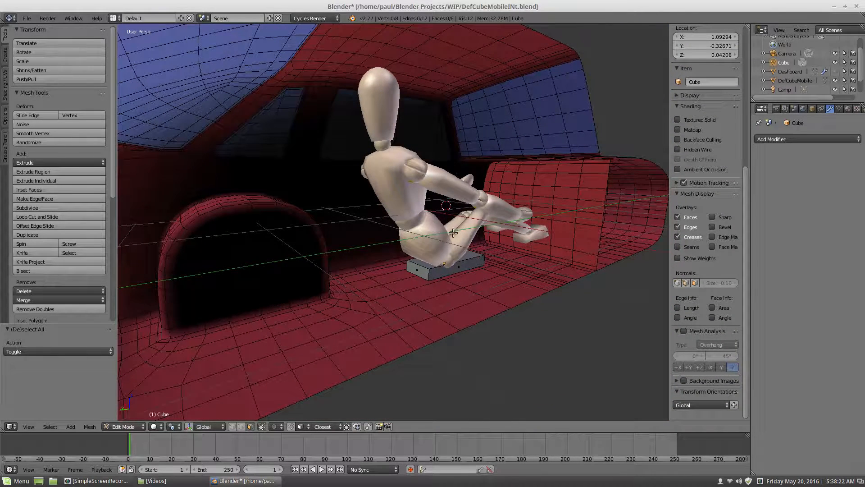
middle_click_drag(438, 249, 423, 239)
middle_click_drag(399, 285, 459, 269)
scroll(458, 269, "up", 5)
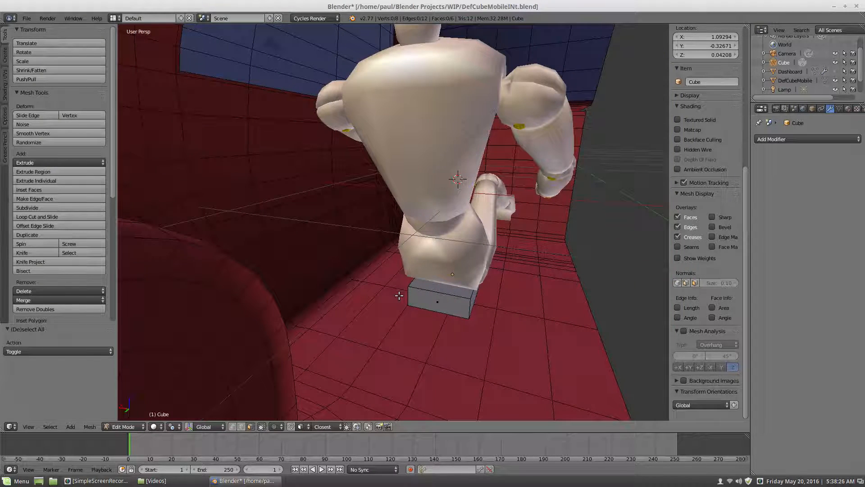
key("a")
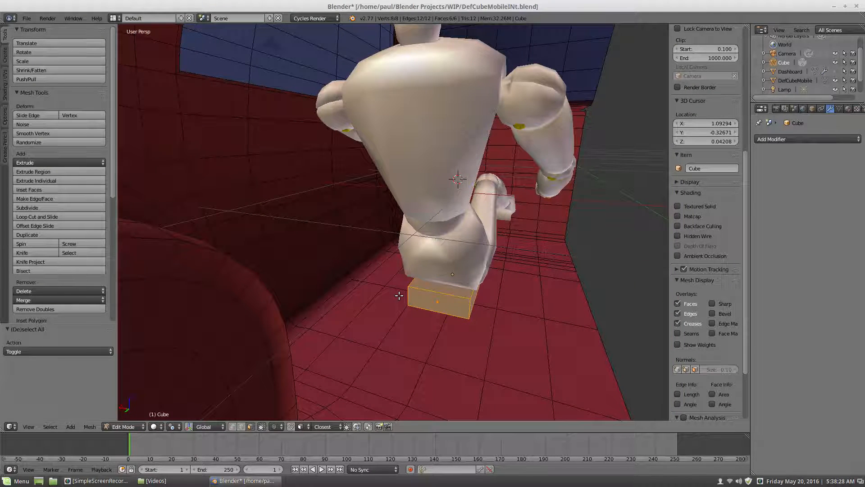
key("s")
key("x")
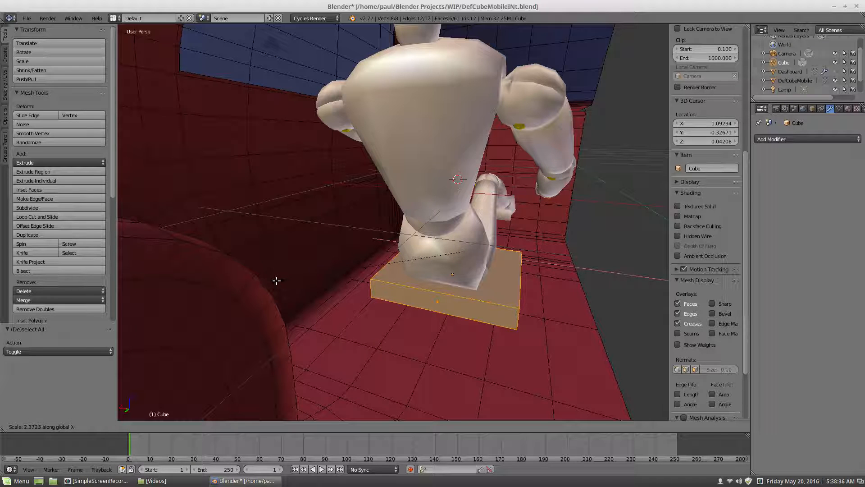
left_click(272, 276)
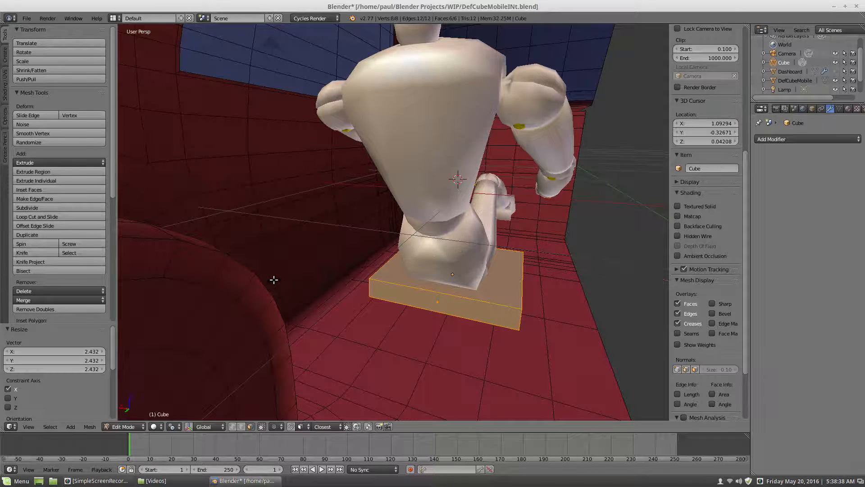
Add one loop cut across the seat block's width and slide it towards the front end
middle_click_drag(272, 277, 415, 289)
key("a")
scroll(460, 307, "up", 1)
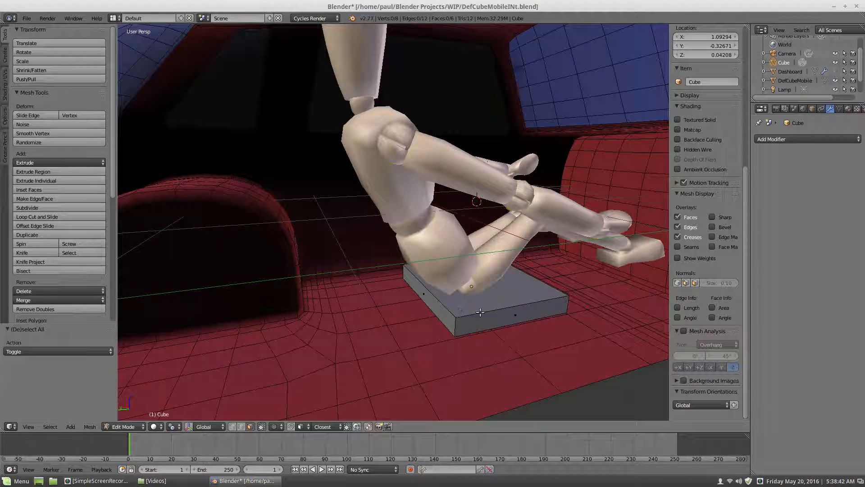
key("ctrl+r")
left_click(482, 310)
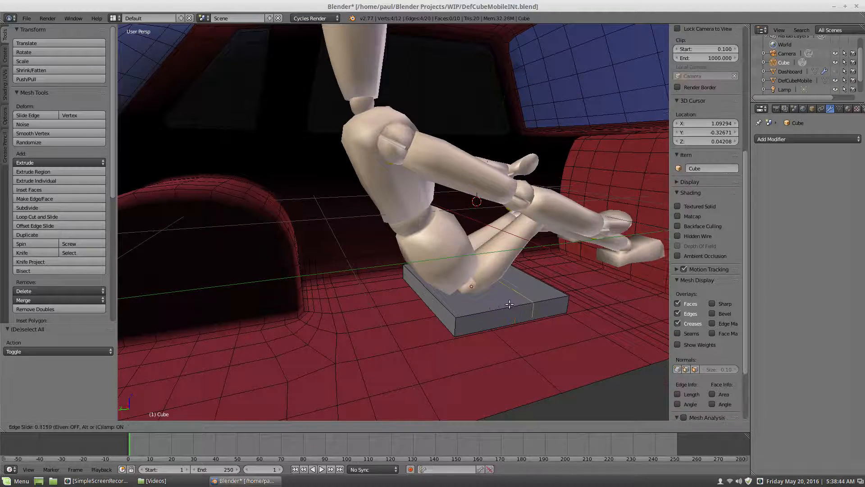
left_click(515, 301)
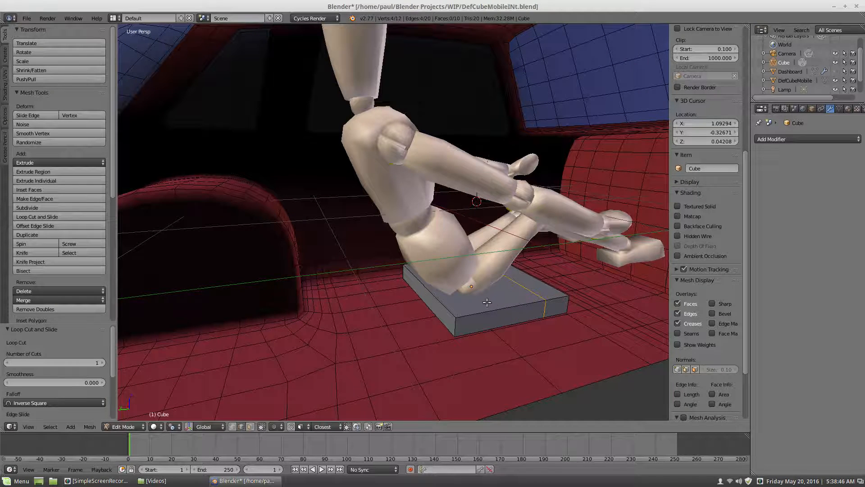
key("a")
Add a centred lengthwise loop cut that splits the seat block into two equal halves across its width
middle_click_drag(483, 301, 447, 295)
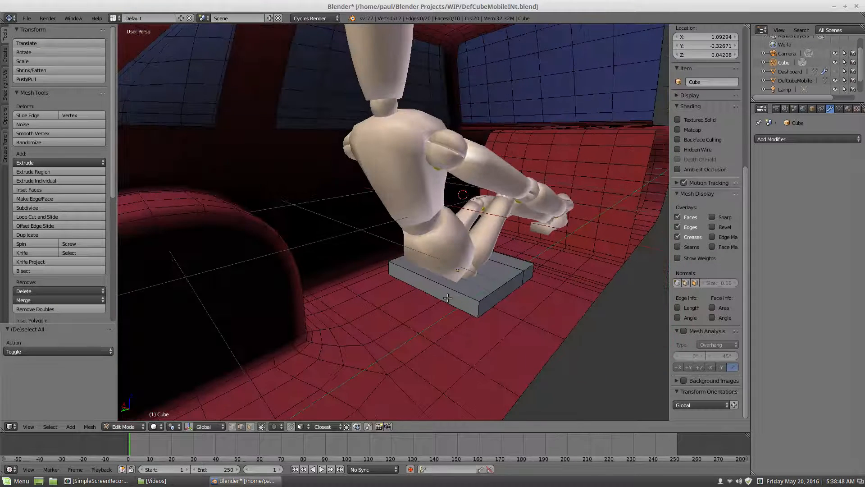
key("ctrl+r")
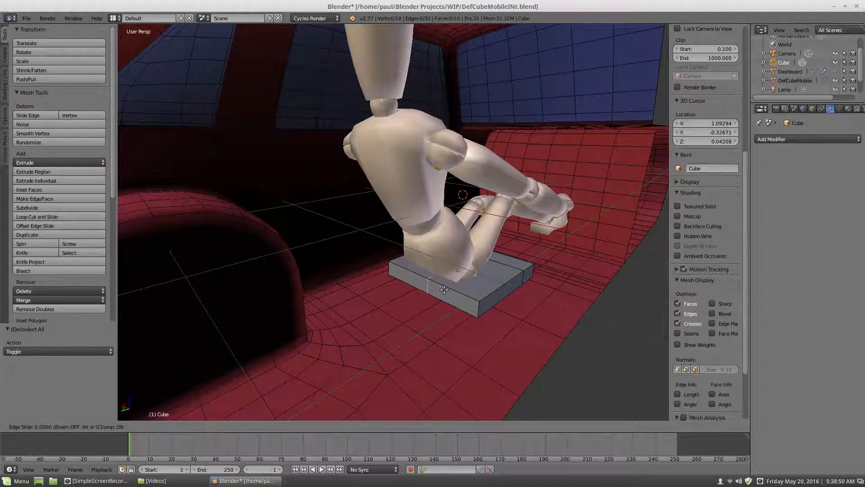
left_click(446, 291)
left_click(444, 289)
key("a")
Delete the faces of the seat block's near half, on one side of the lengthwise centre cut
middle_click_drag(444, 289, 466, 281)
scroll(466, 281, "up", 3)
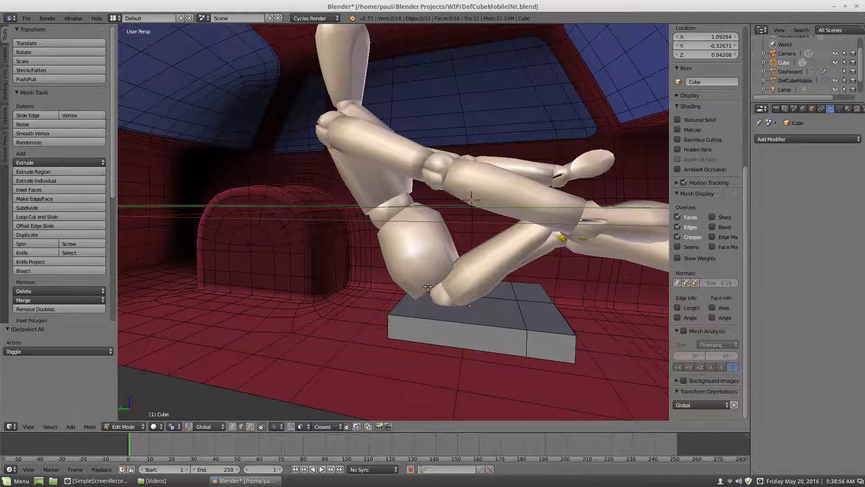
middle_click_drag(396, 287, 425, 288)
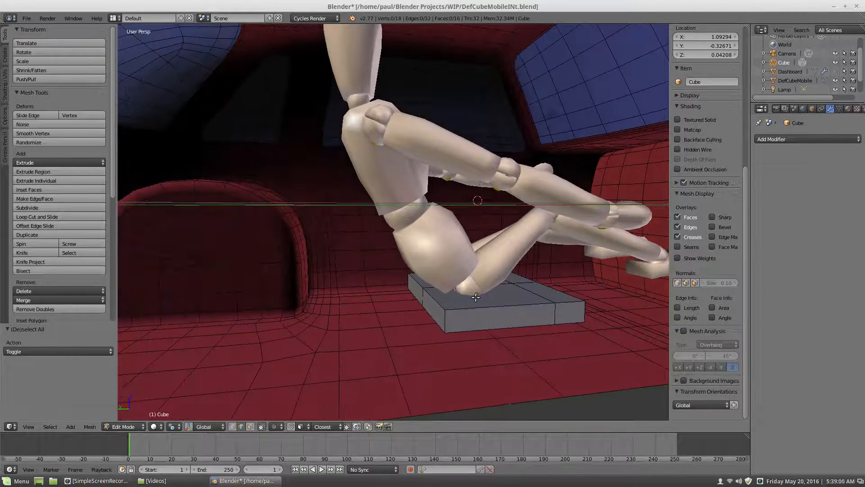
middle_click_drag(475, 297, 446, 315)
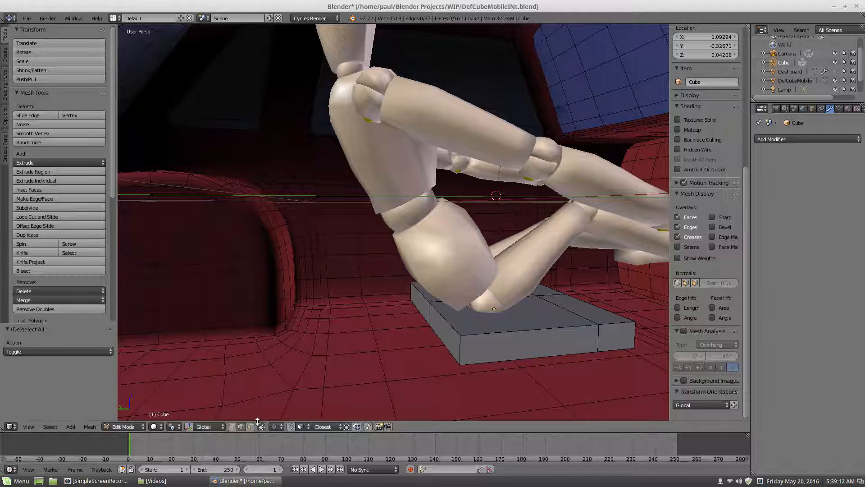
left_click(509, 345)
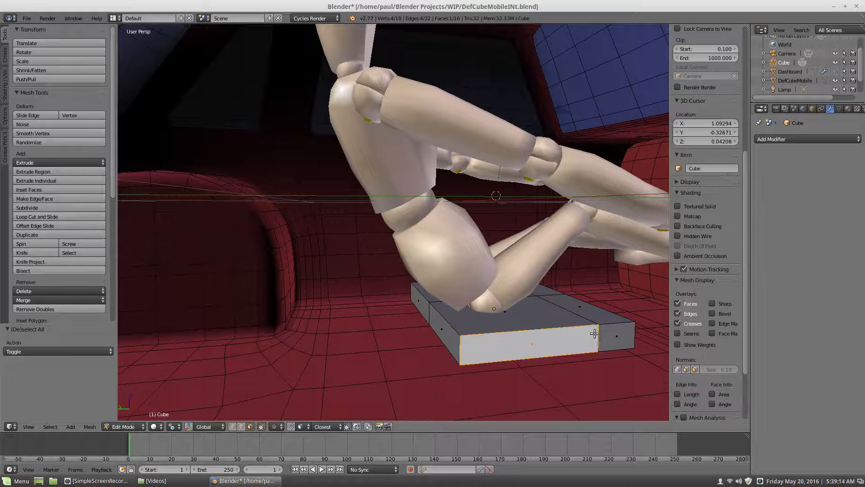
left_click(607, 336, "shift")
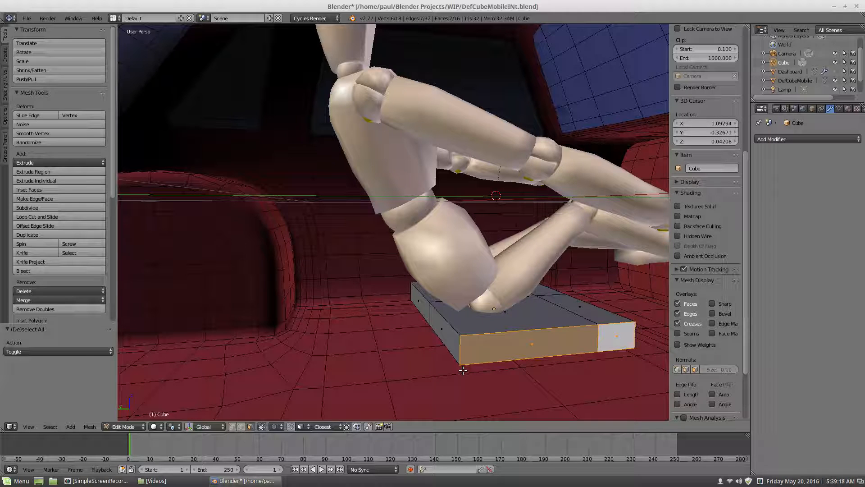
key("ctrl+KP_Add")
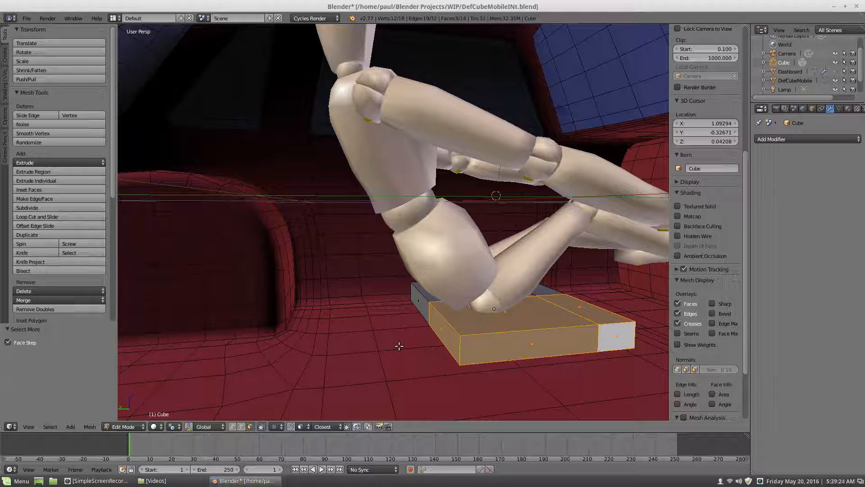
key("x")
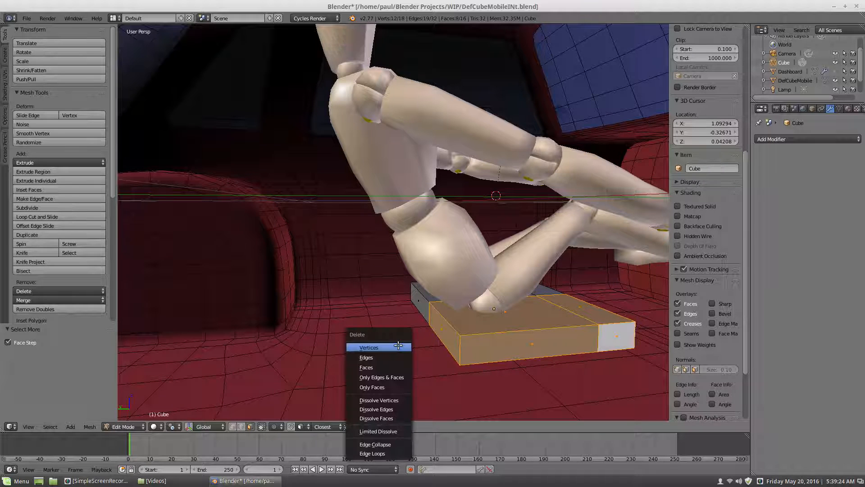
left_click(388, 368)
Add a Mirror modifier on the X axis to the half seat block and turn off its viewport display
middle_click_drag(392, 361, 401, 293)
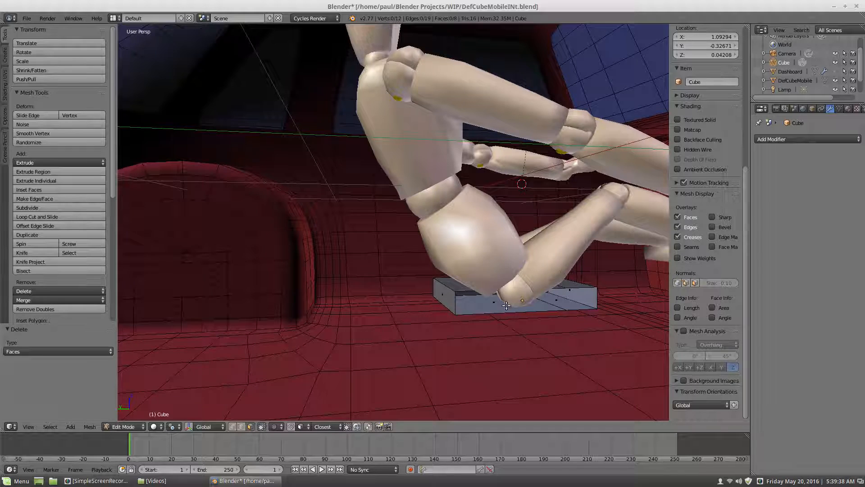
middle_click_drag(493, 306, 529, 303)
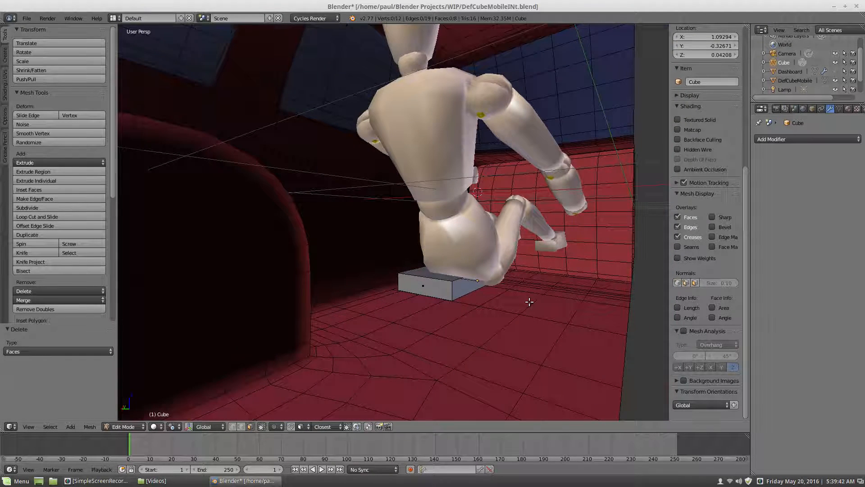
scroll(529, 303, "up", 2)
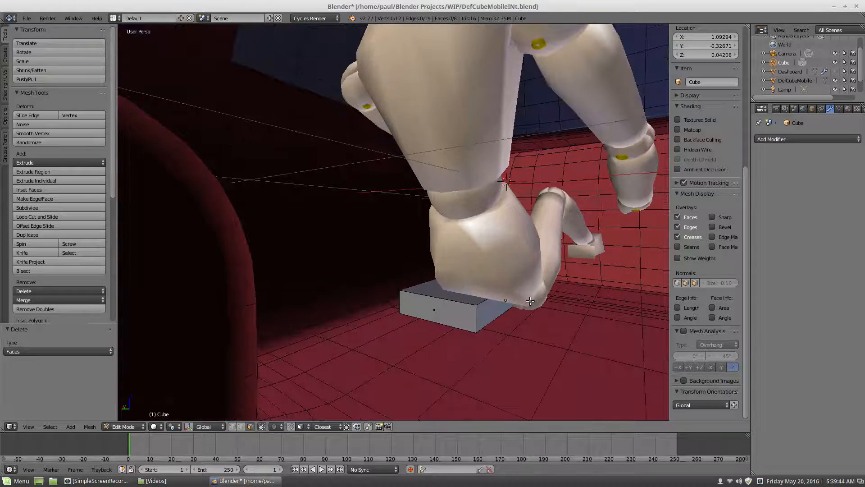
scroll(530, 301, "down", 3)
middle_click_drag(571, 284, 505, 292)
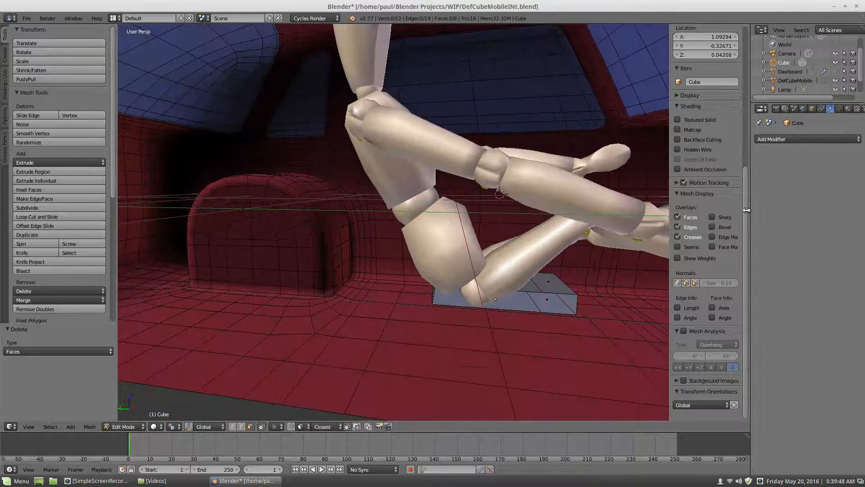
left_click(788, 140)
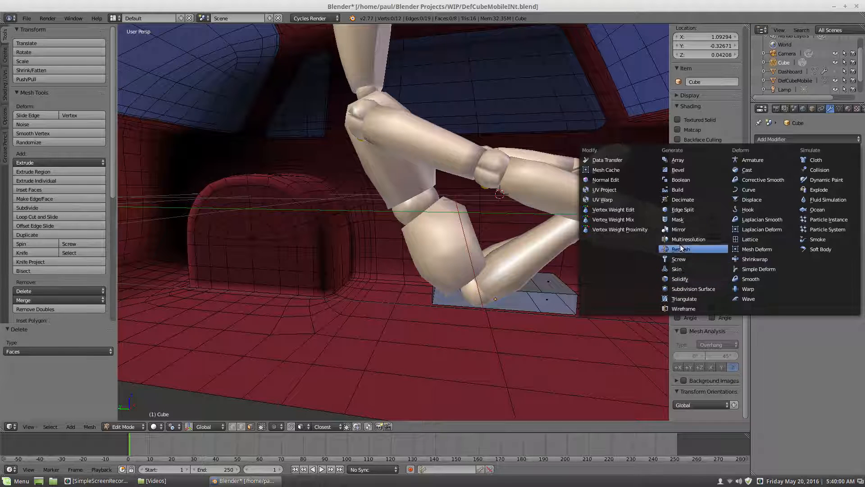
left_click(678, 229)
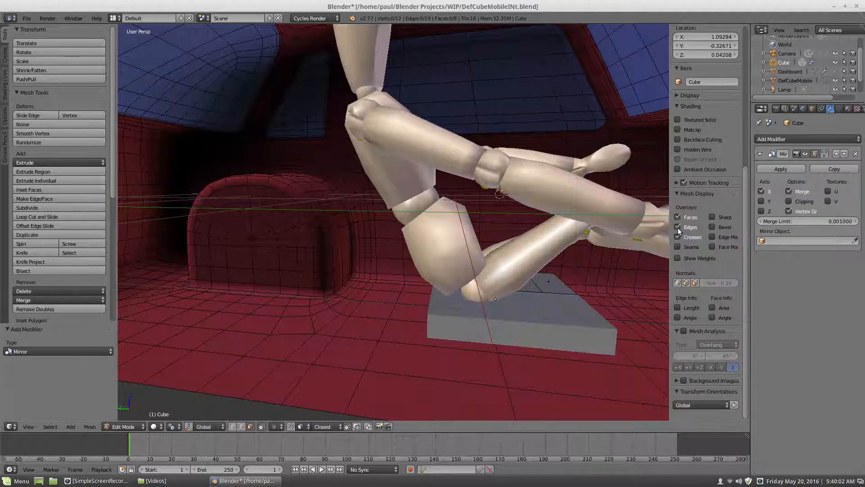
middle_click_drag(461, 293, 472, 296)
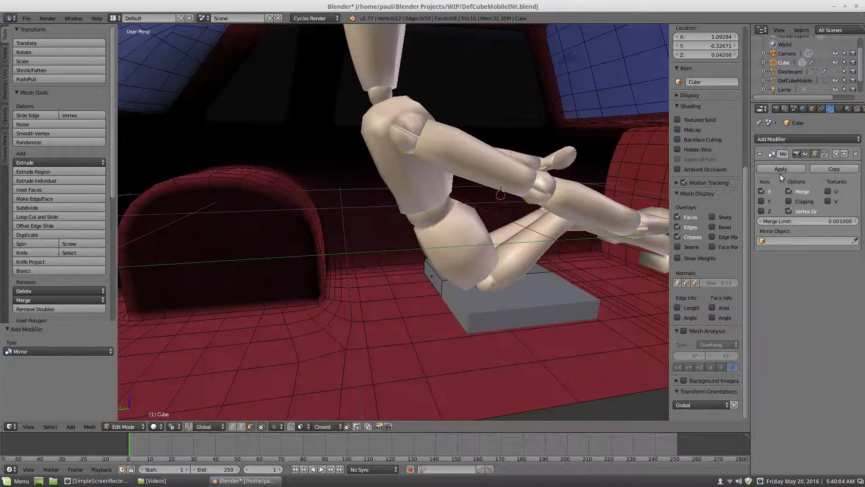
left_click(805, 154)
Add a lengthwise loop cut to the half seat block and slide it about 0.37 towards the outer side
middle_click_drag(419, 247, 422, 282)
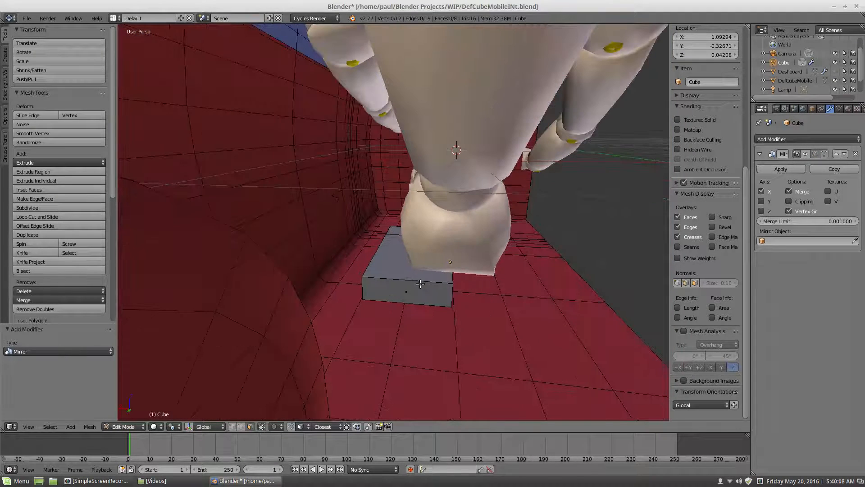
key("ctrl+r")
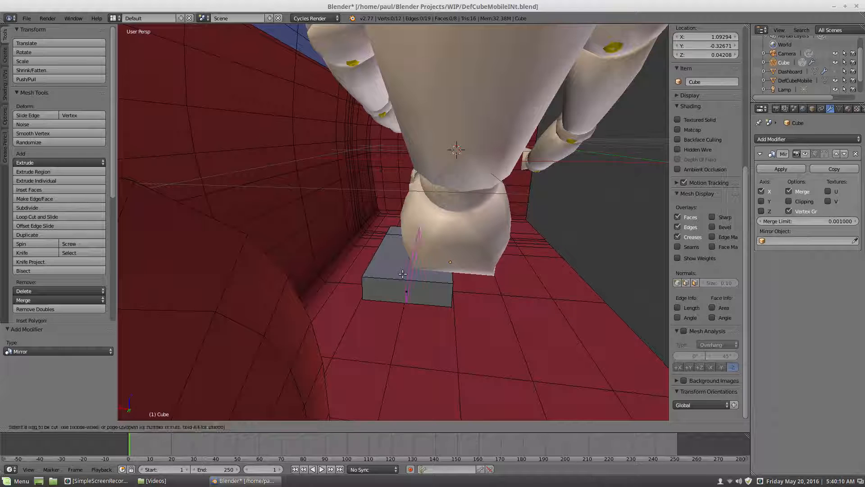
left_click(402, 274)
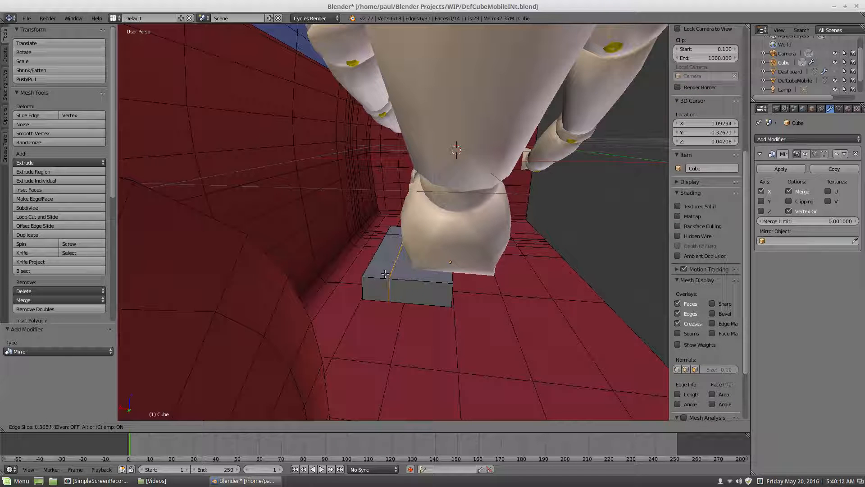
left_click(385, 274)
key("a")
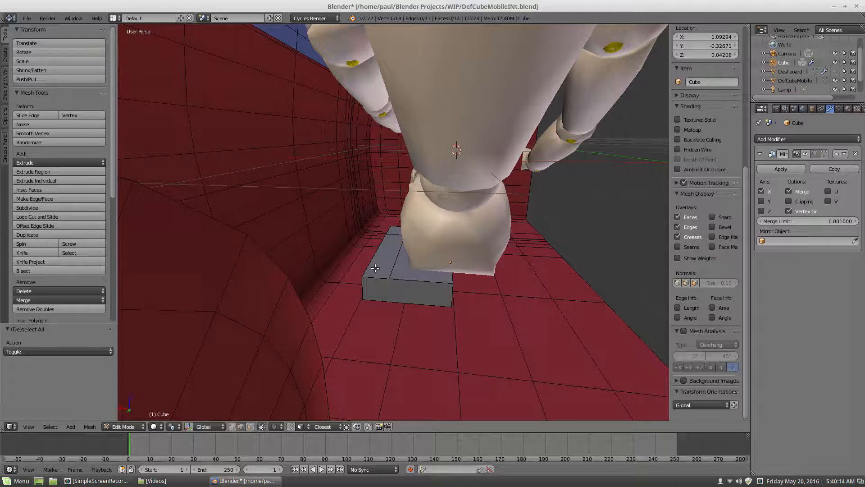
Add a horizontal loop cut at mid-height around the sides of the half seat block
middle_click_drag(376, 268, 333, 245)
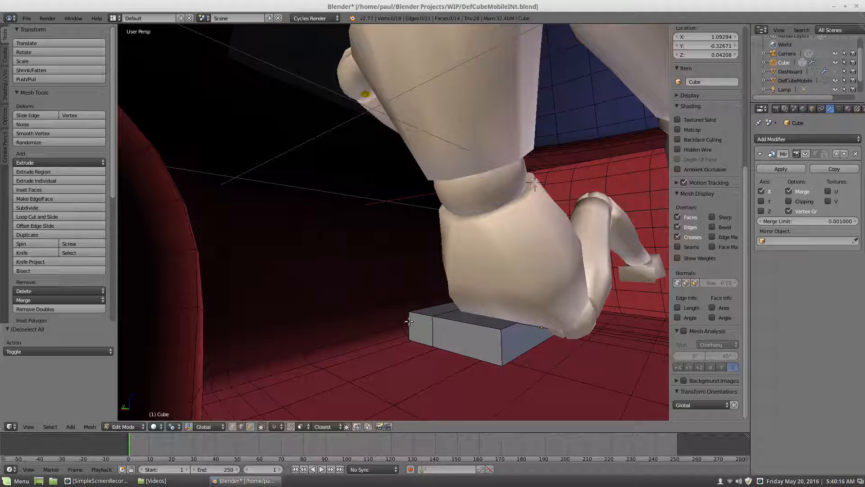
key("ctrl+r")
left_click(429, 334)
right_click(433, 332)
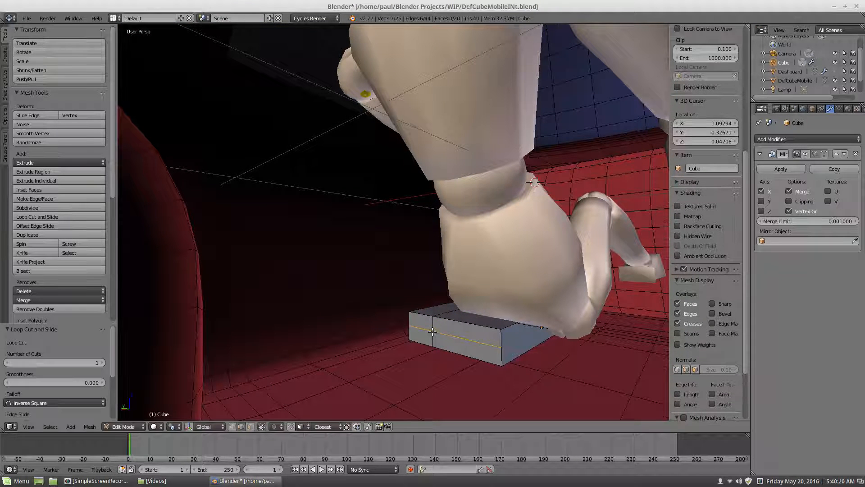
key("a")
Move the mid-height edges across the seat block's back end outward about 0.042 along Y
scroll(439, 343, "up", 2)
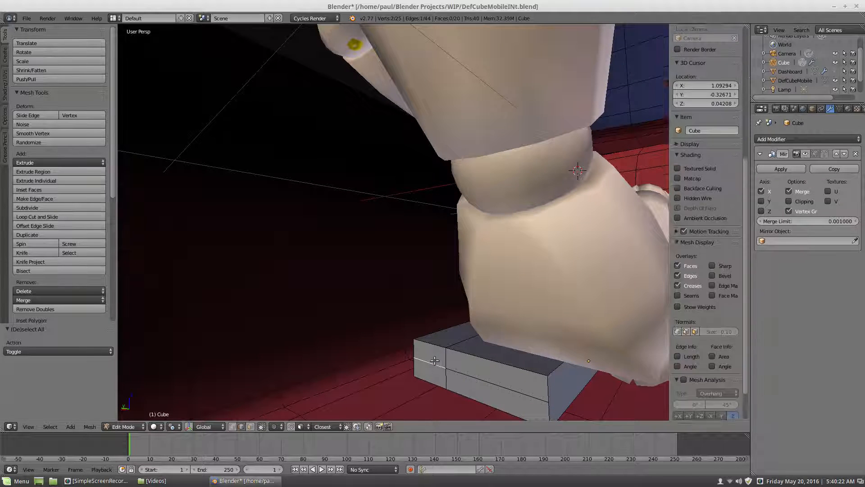
right_click(453, 378)
right_click(488, 384, "shift")
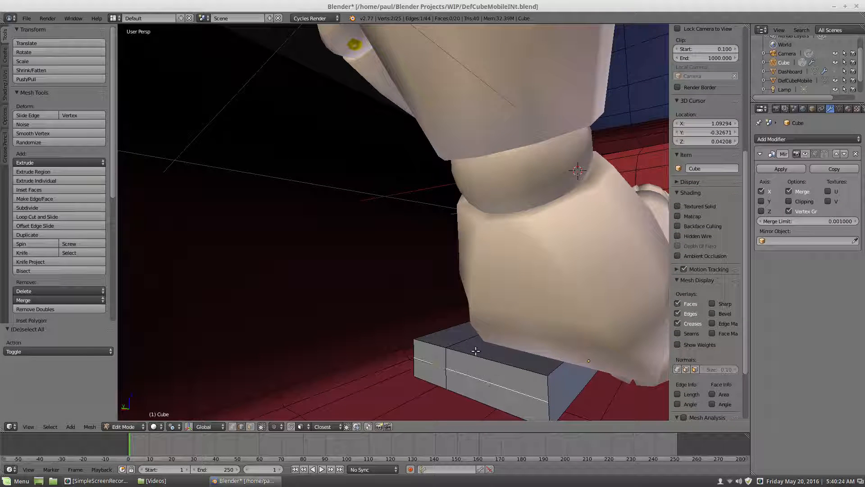
scroll(469, 347, "down", 2)
key("KP_Decimal")
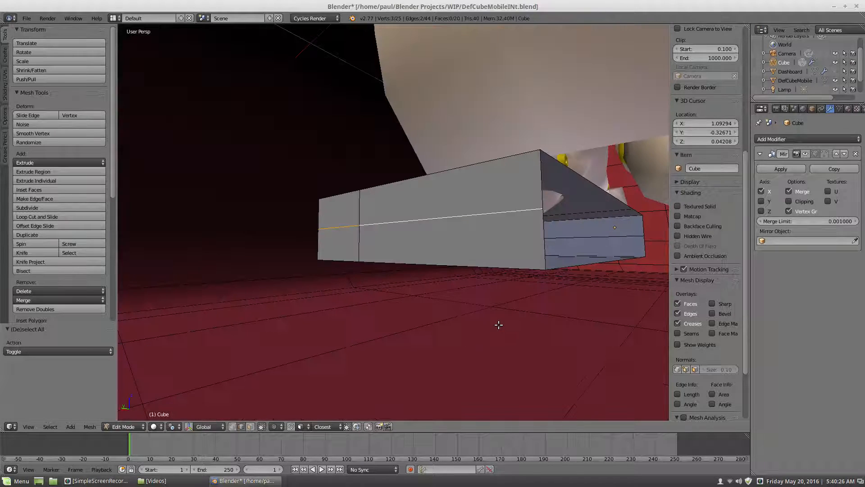
middle_click_drag(523, 293, 421, 261)
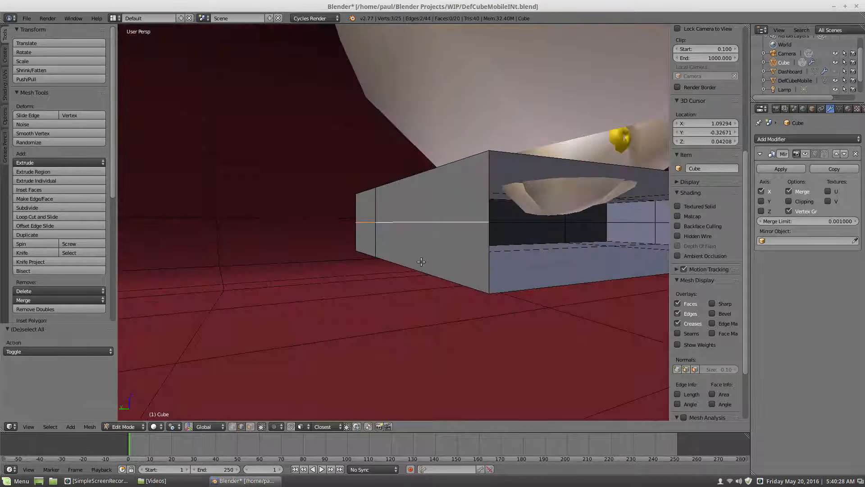
key("g")
key("y")
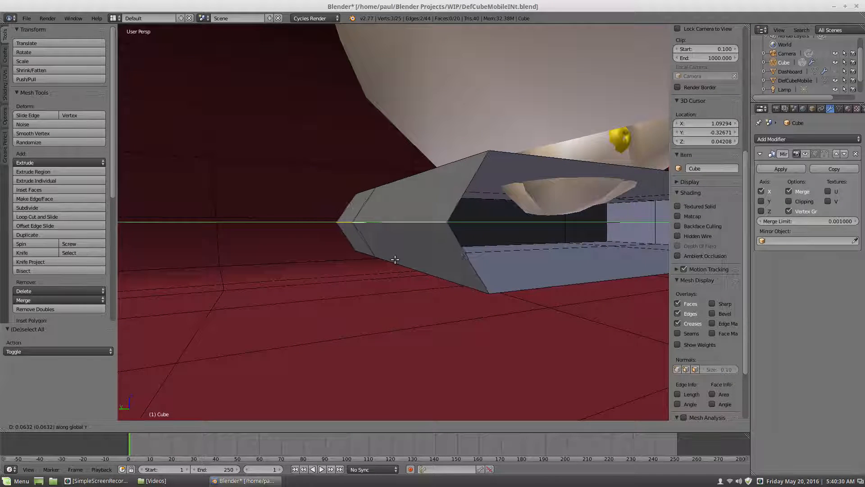
left_click(398, 259)
Raise the two top faces at the seat block's front end about 0.09 along Z
scroll(431, 234, "down", 5)
middle_click_drag(480, 229, 500, 302)
left_click(250, 426)
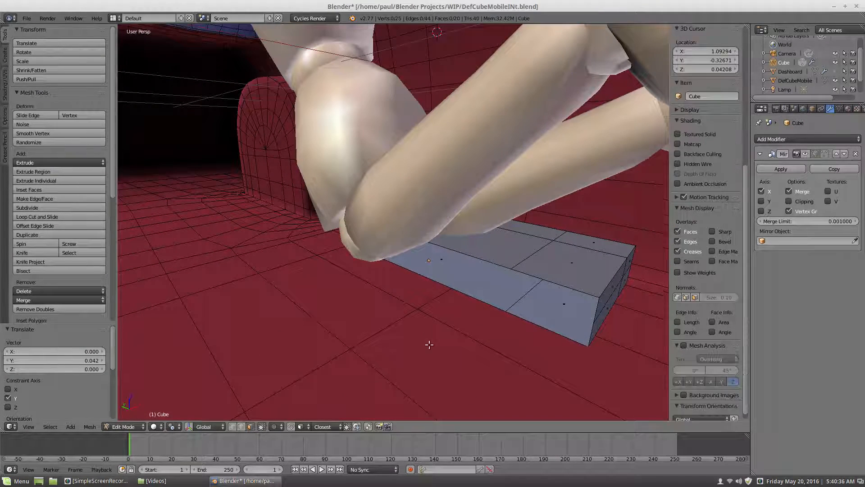
right_click(588, 244)
right_click(588, 245, "shift")
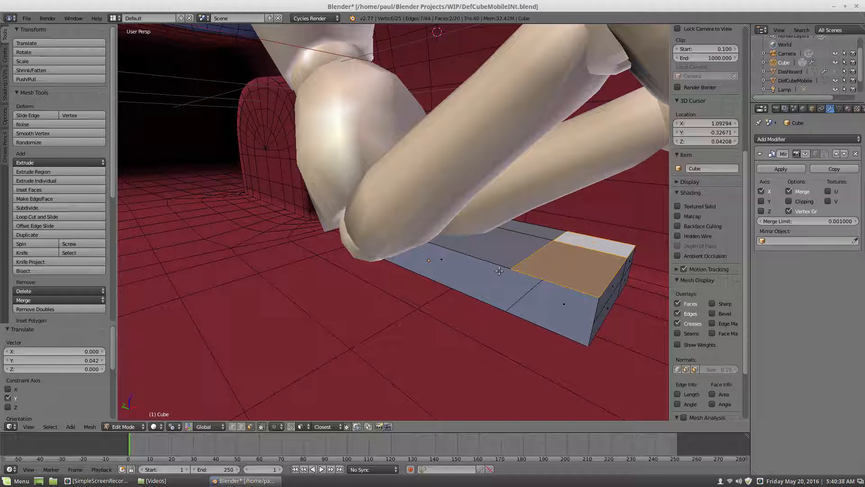
key("g")
key("z")
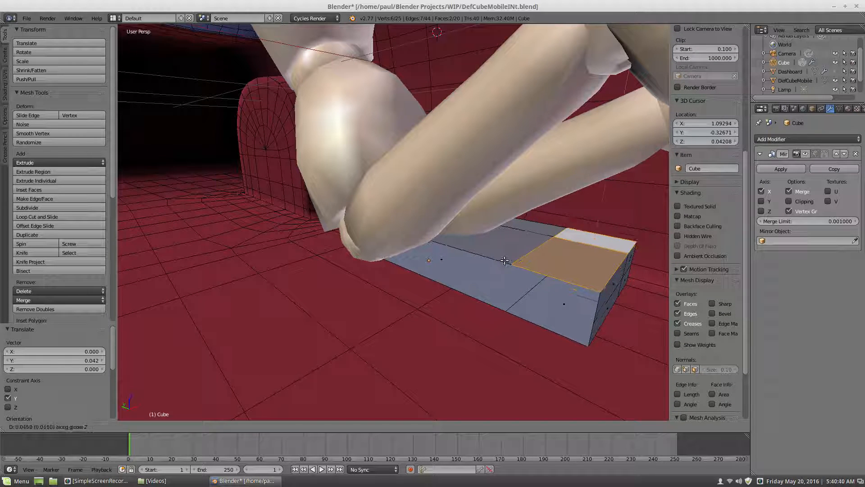
left_click(507, 250)
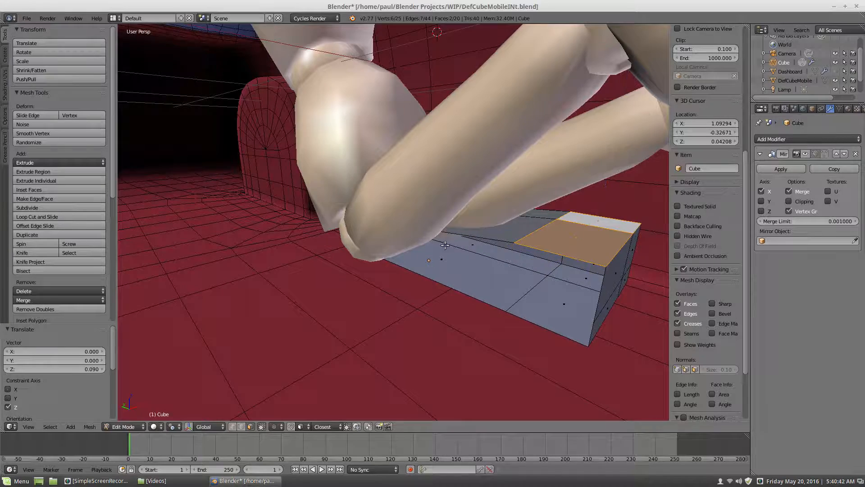
Edge-slide the mid-height edges across the seat block's front end upward by a factor of about 0.266
middle_click_drag(445, 246, 459, 231)
scroll(458, 232, "down", 2)
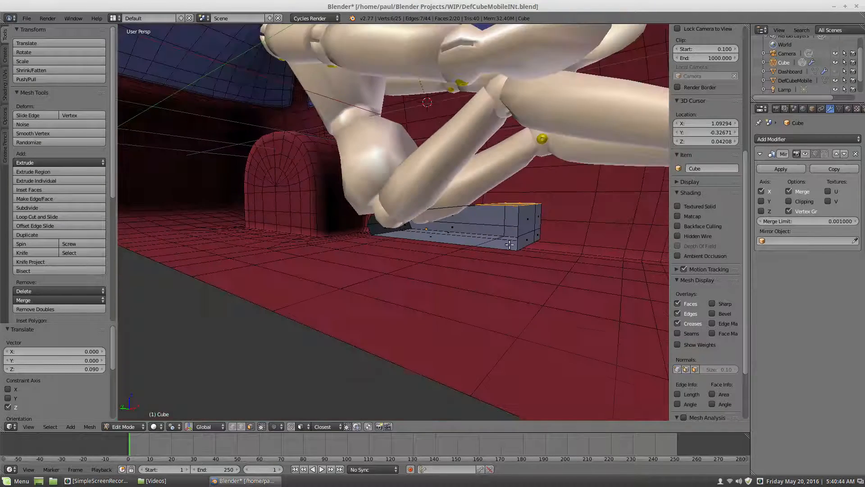
middle_click_drag(510, 245, 496, 242)
scroll(497, 242, "up", 1)
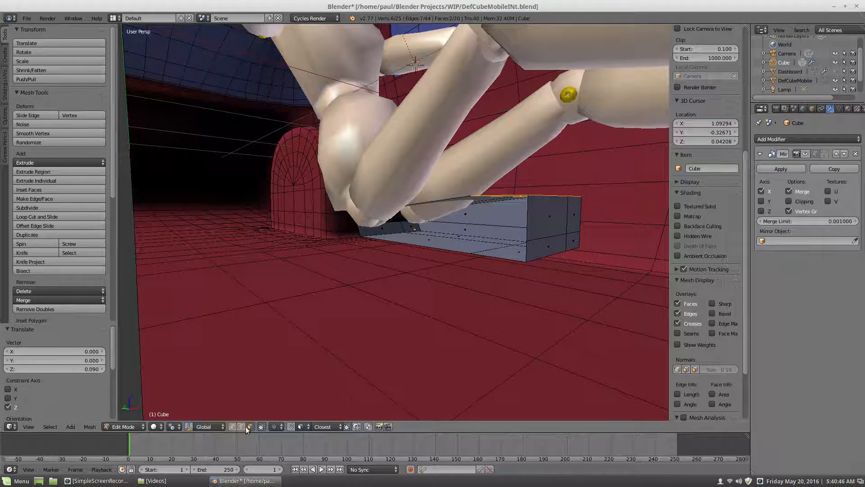
right_click(569, 233)
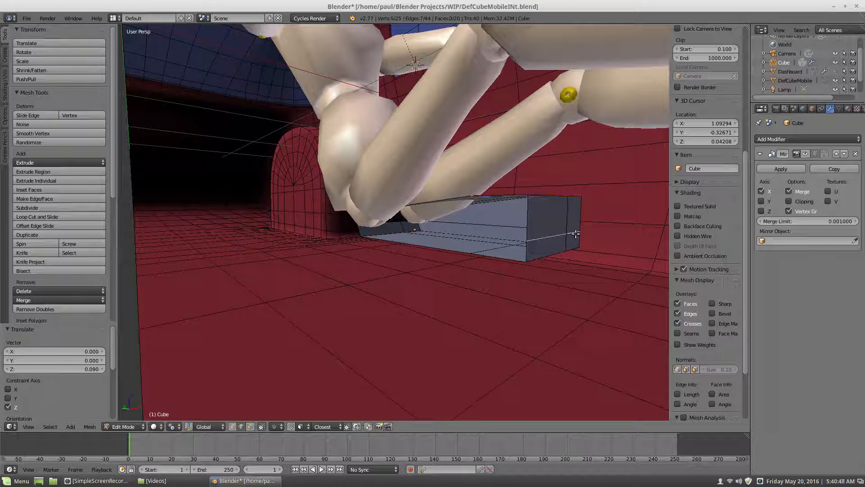
key("g")
key("g")
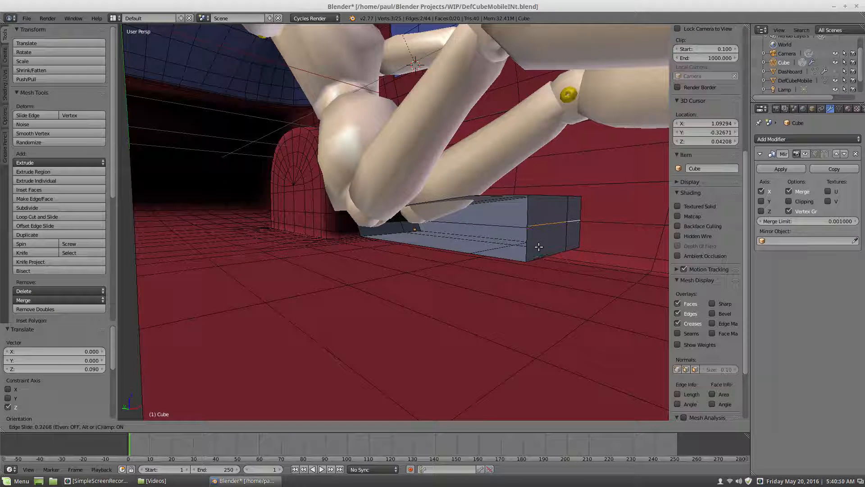
left_click(538, 248)
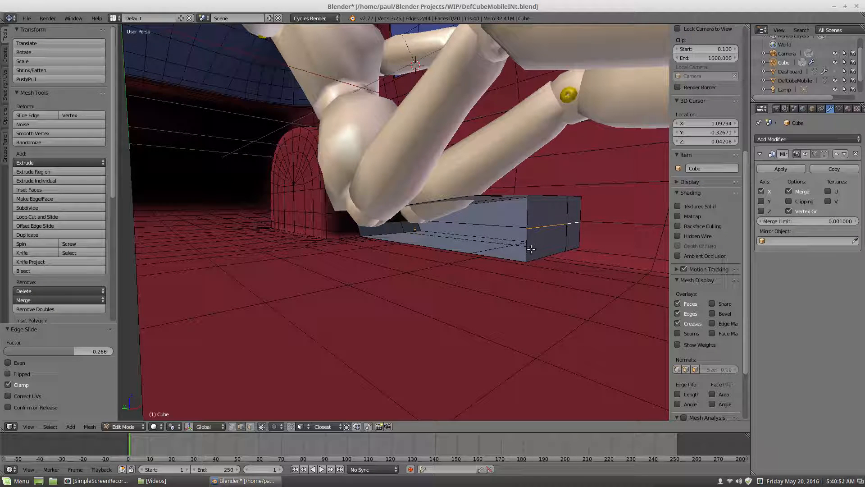
Move the front end's mid-height edges outward about -0.08 along Y
key("g")
key("y")
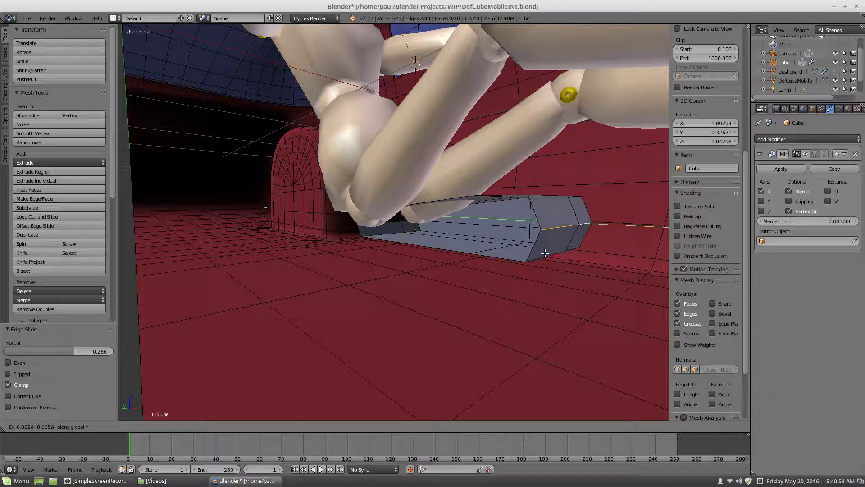
left_click(550, 256)
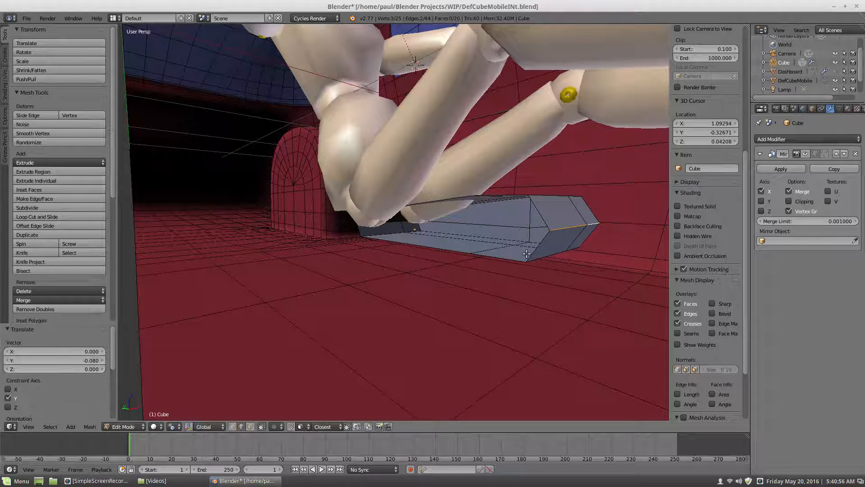
key("a")
Move the top and bottom edges along the seat block's outer side inward about 0.042 along X
middle_click_drag(526, 254, 314, 180)
scroll(420, 219, "up", 6)
right_click(245, 183)
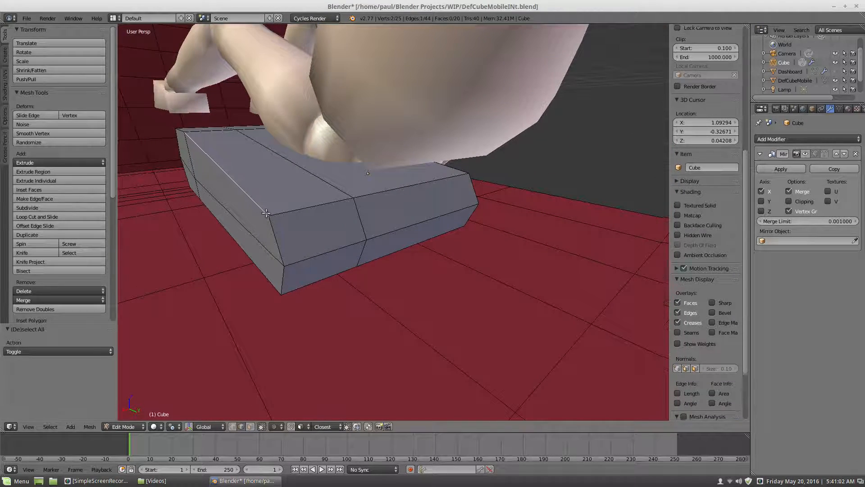
middle_click_drag(253, 247, 258, 229)
right_click(255, 265, "shift")
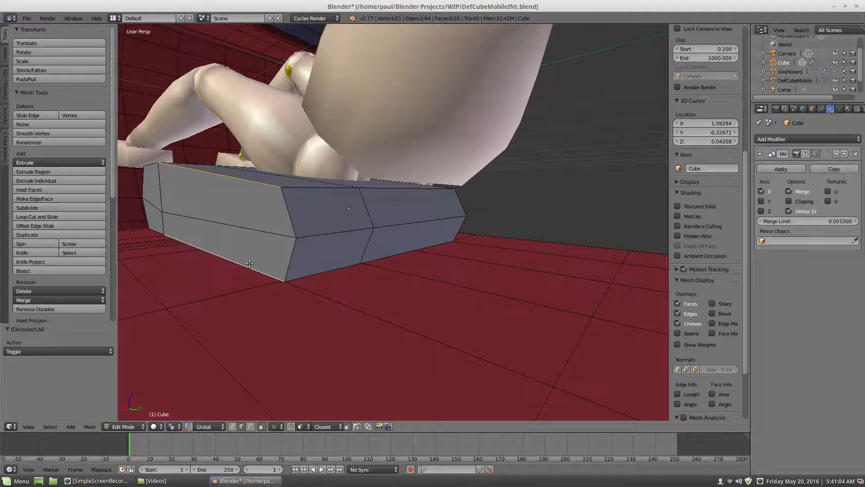
right_click(156, 225, "shift")
middle_click_drag(244, 233, 226, 229)
key("g")
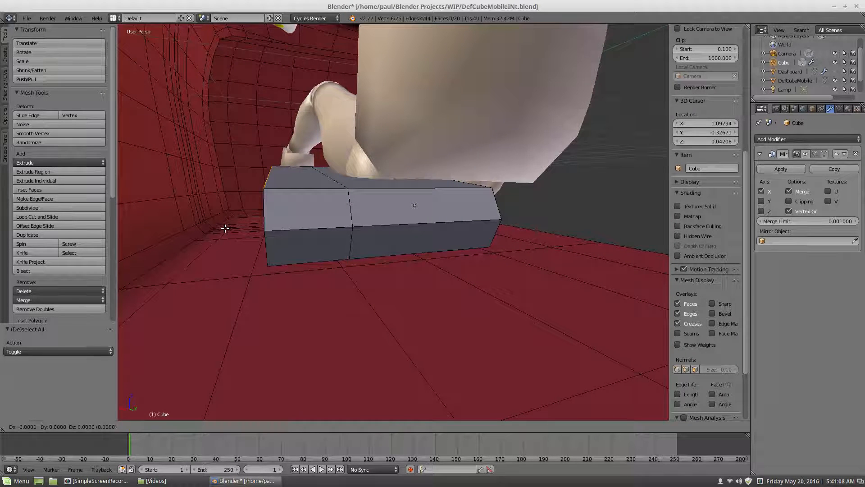
key("x")
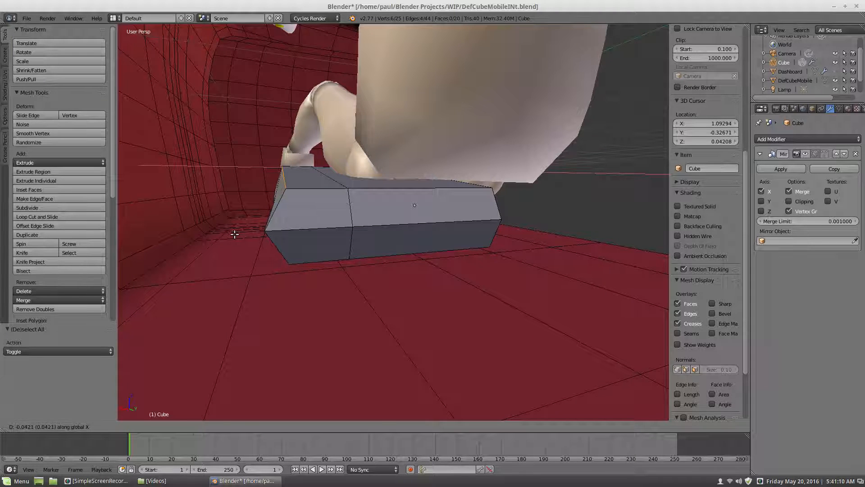
left_click(234, 234)
key("a")
Hide the DefCubeMobile object in the viewport
middle_click_drag(252, 219, 384, 245)
scroll(341, 238, "down", 7)
scroll(321, 233, "up", 1)
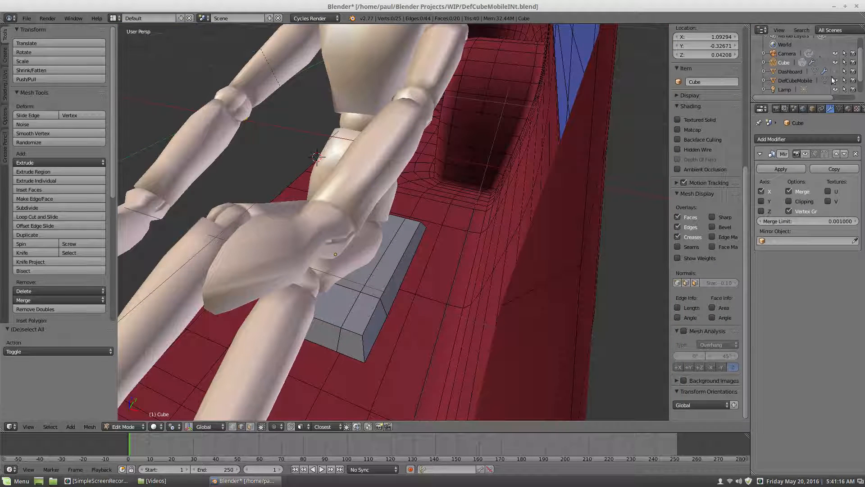
left_click(836, 80)
Raise the lengthwise top edges of the cut nearest the seat block's outer side about 0.044 along Z
middle_click_drag(585, 173, 306, 222)
scroll(276, 271, "up", 3)
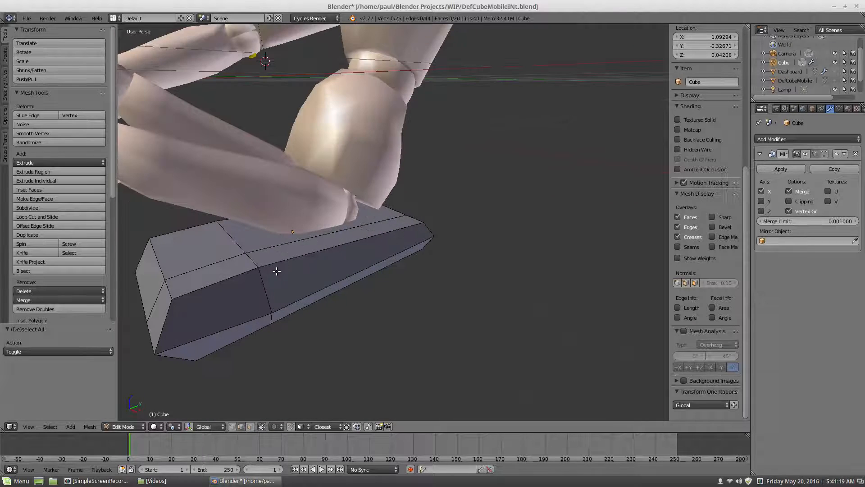
right_click(180, 275)
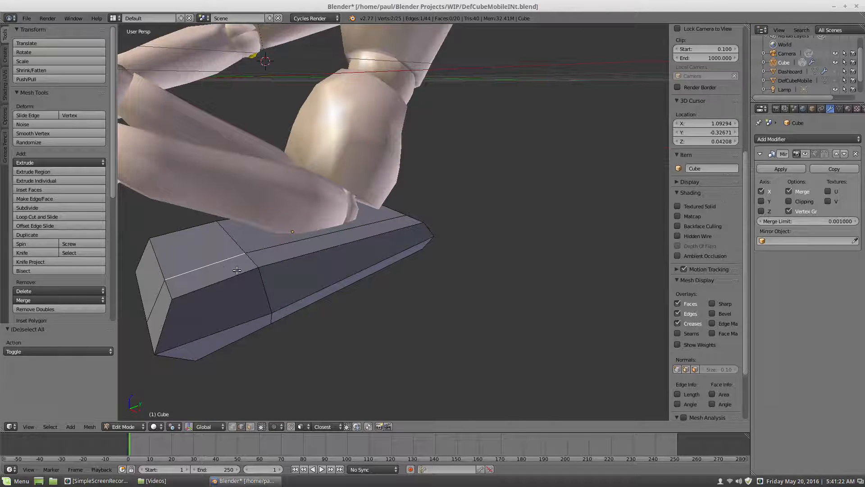
right_click(298, 239)
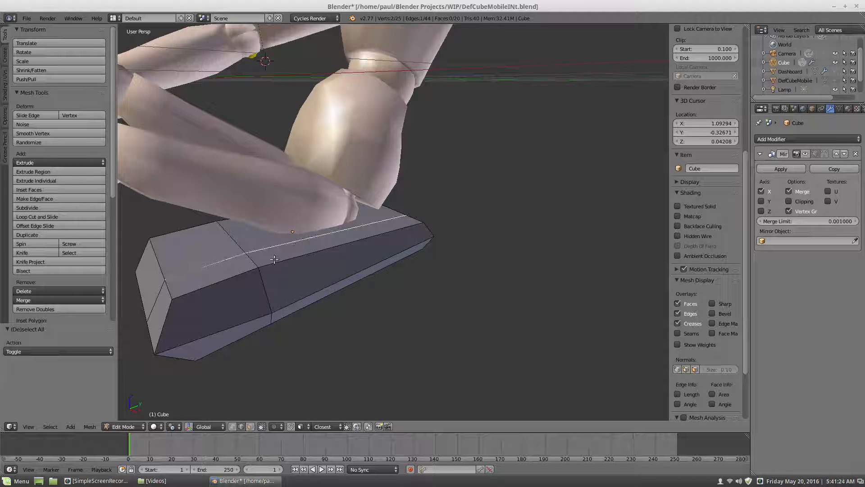
key("g")
key("z")
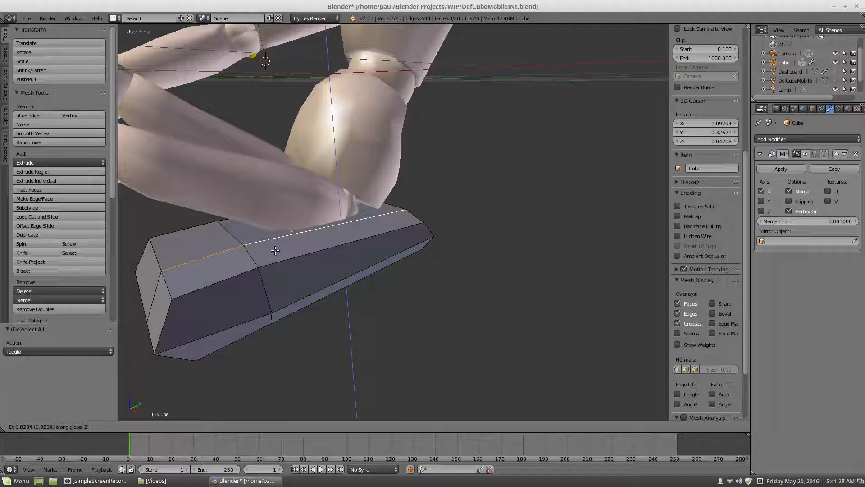
left_click(275, 254)
Add a lengthwise loop cut between the centre and the raised top edges, and slide it towards the raised edges
middle_click_drag(275, 253, 231, 226)
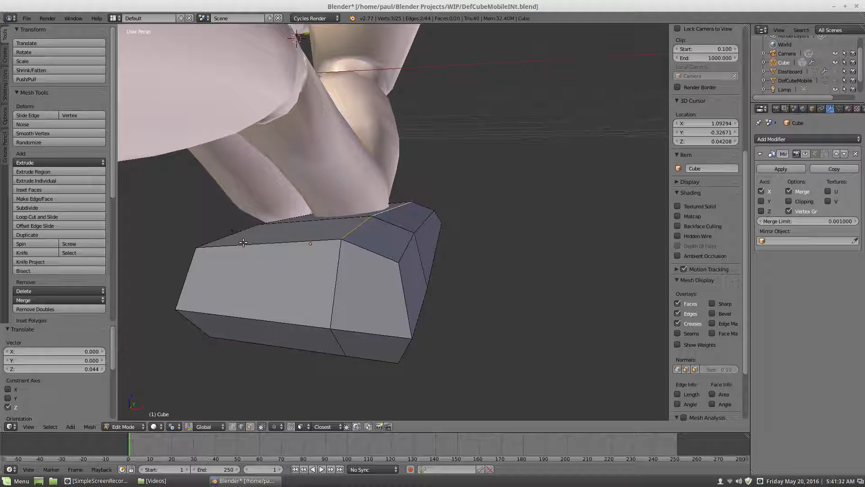
key("ctrl+r")
left_click(269, 248)
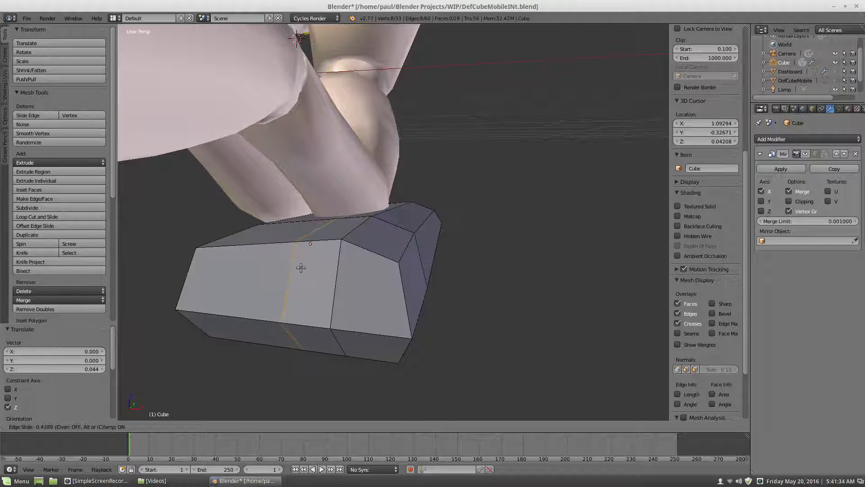
left_click(304, 240)
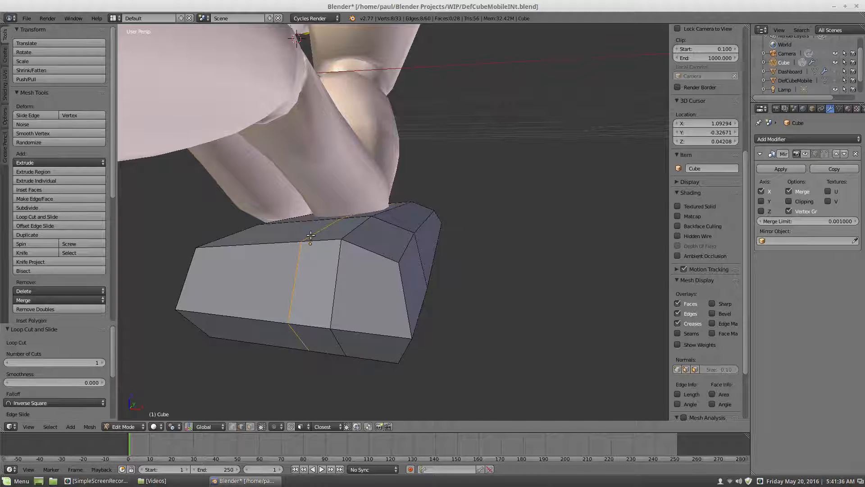
key("a")
Lower the top edges of the new lengthwise loop about 0.025 along Z
middle_click_drag(311, 235, 342, 220)
right_click(361, 206)
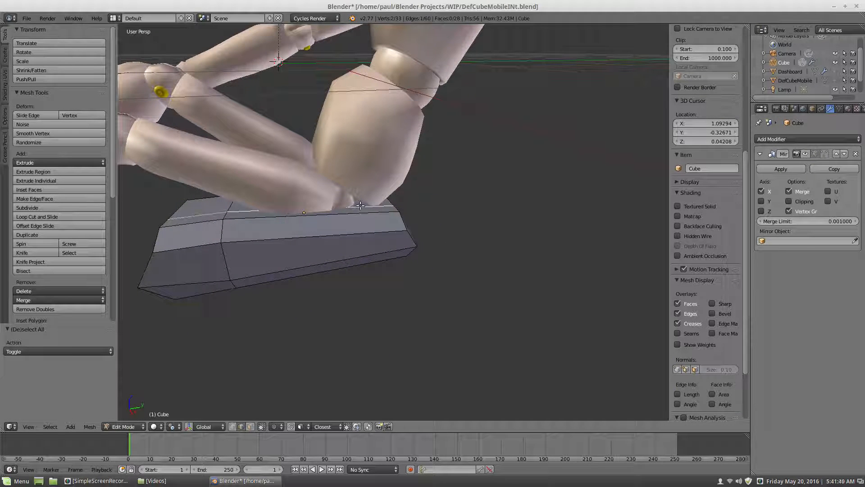
middle_click_drag(254, 218, 325, 205)
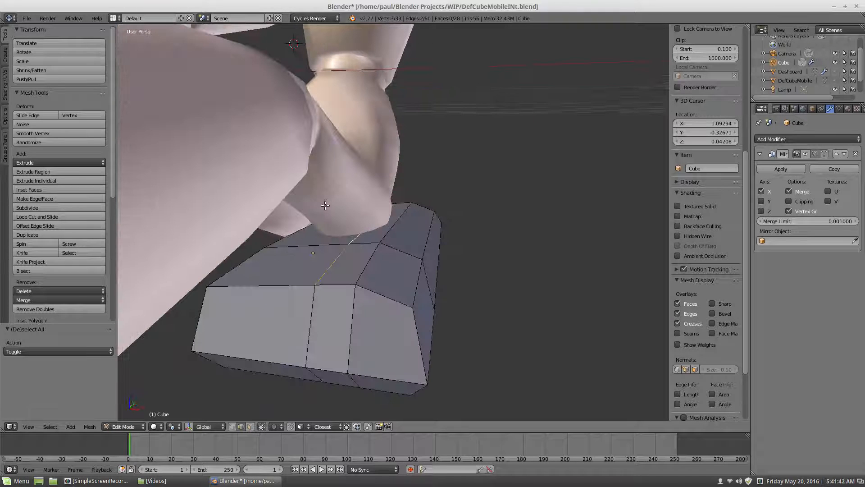
key("g")
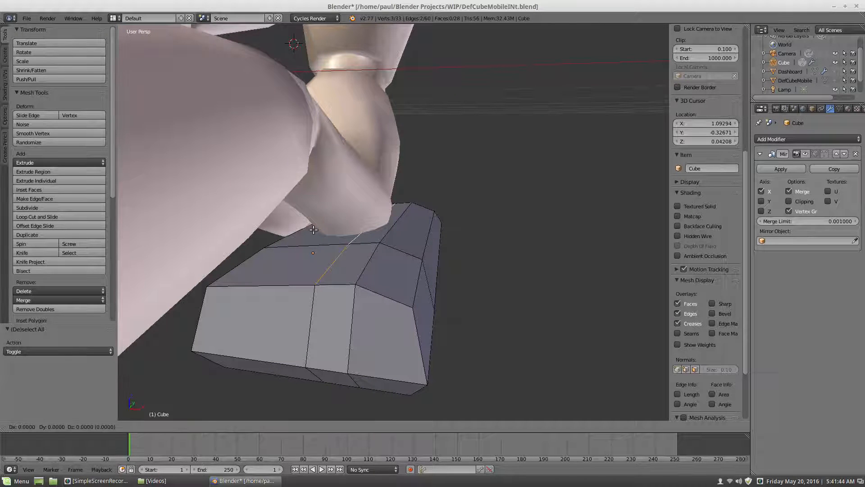
key("z")
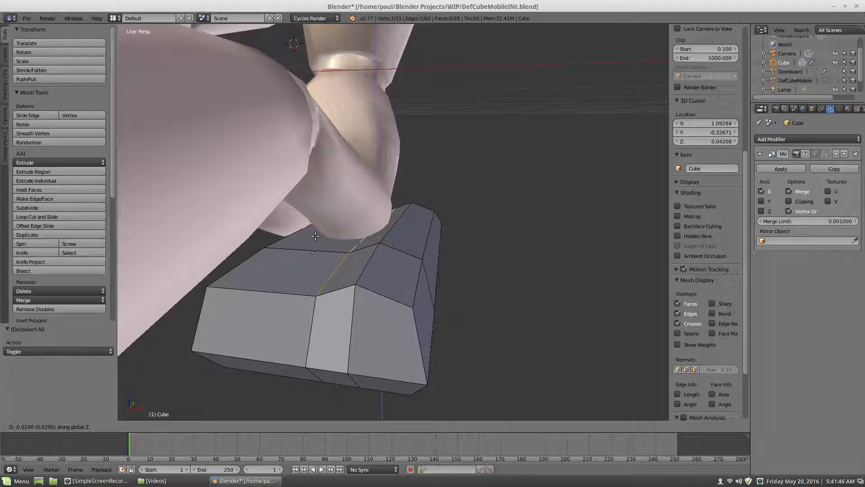
left_click(315, 235)
Raise the top edges along the seat's open centre side about 0.009 along Z
right_click(248, 266)
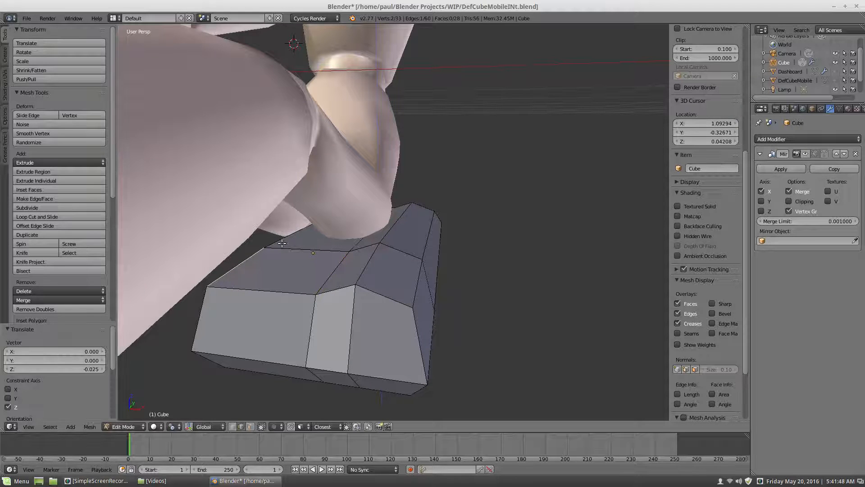
right_click(274, 245, "shift")
key("g")
key("z")
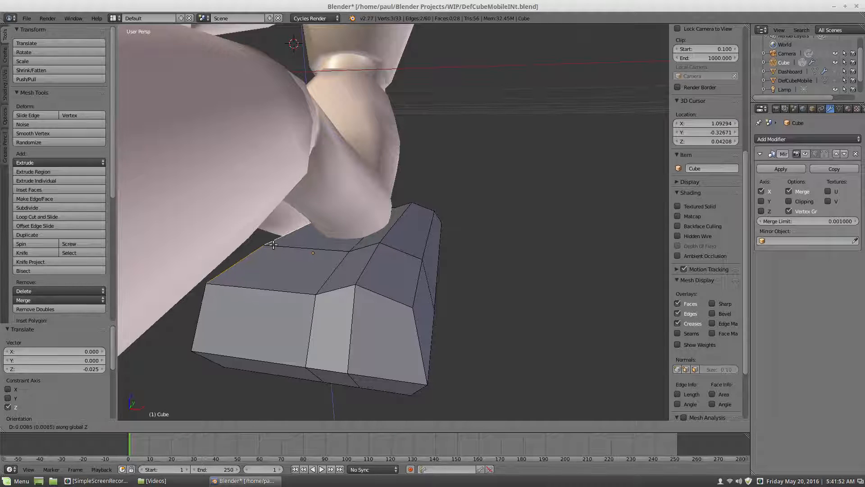
left_click(274, 245)
middle_click_drag(370, 255, 289, 276)
scroll(322, 263, "up", 2)
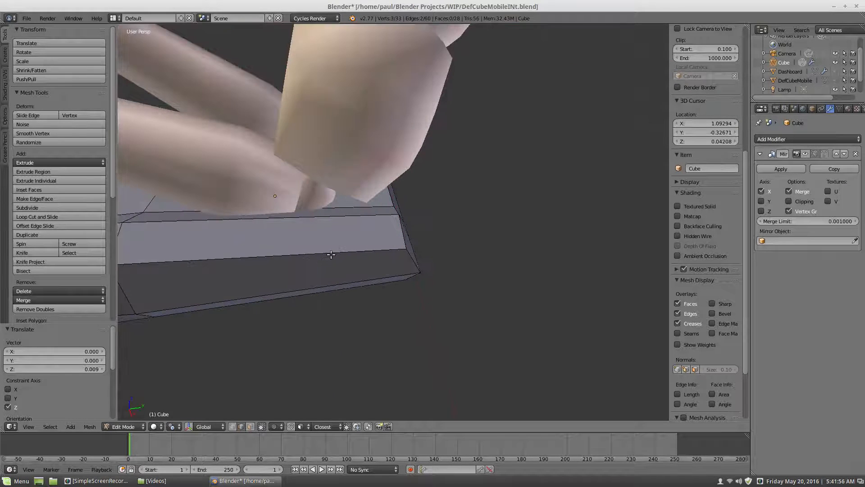
Add a crosswise loop cut through the rear section of the seat block and slide it towards the rear end
key("ctrl+r")
left_click(343, 255)
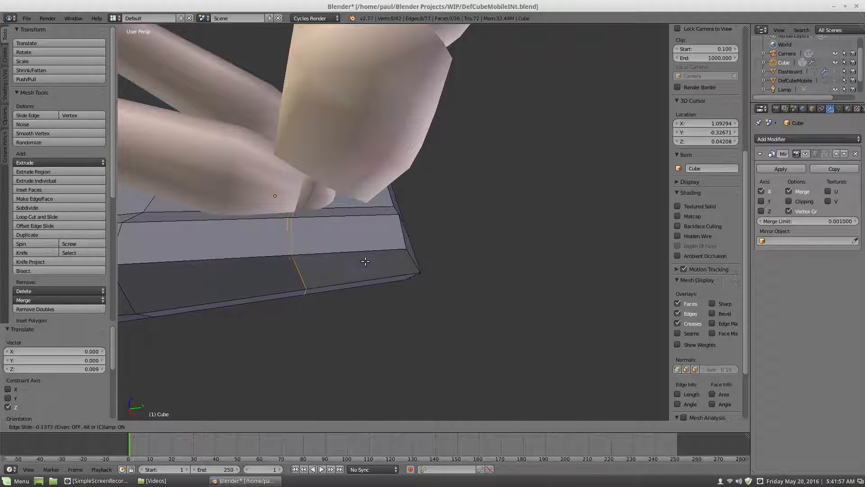
left_click(398, 269)
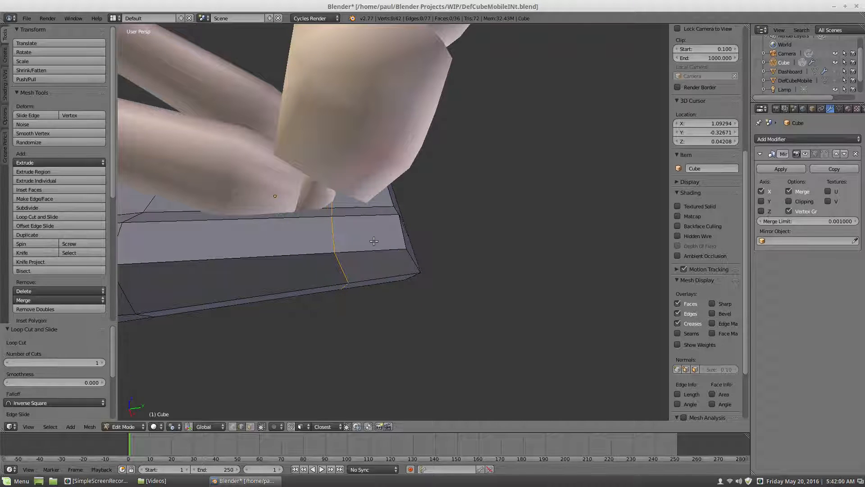
key("a")
Add a Subdivision Surface modifier to the seat block
scroll(374, 241, "down", 3)
middle_click_drag(311, 224, 442, 239)
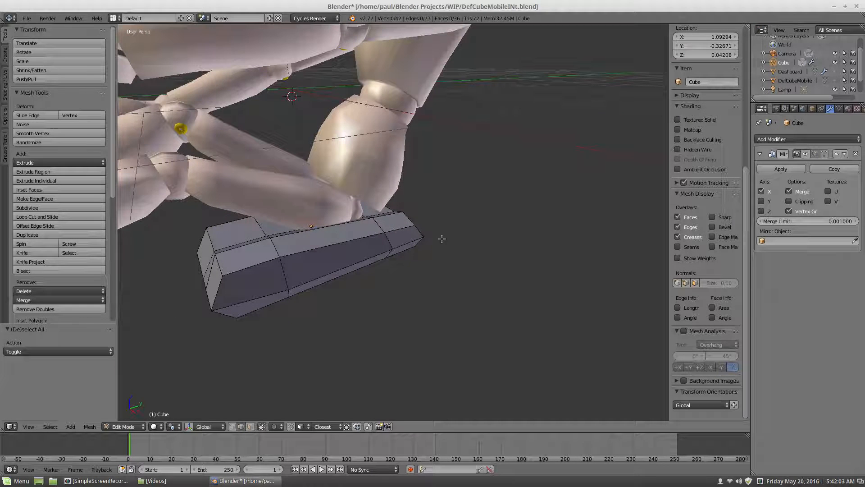
left_click(786, 139)
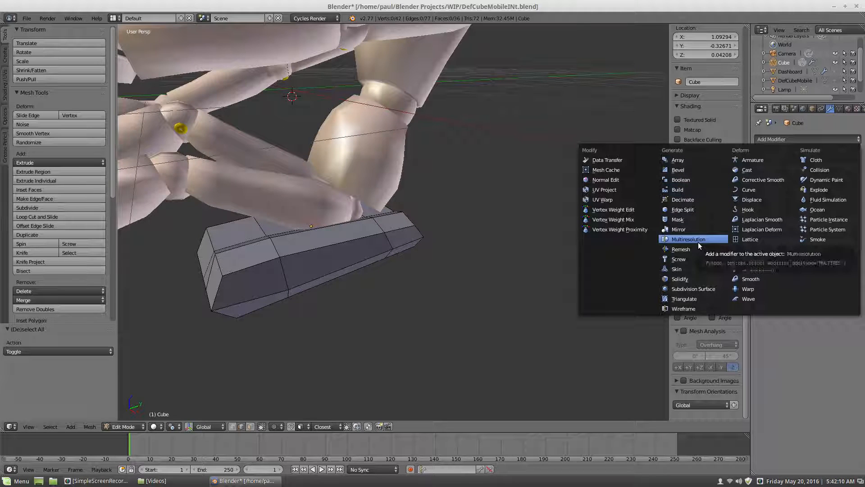
left_click(696, 289)
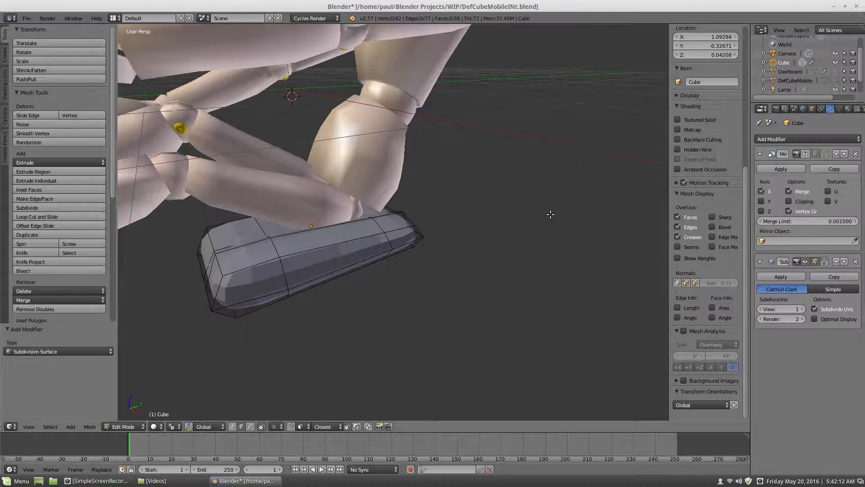
Switch the seat to Object Mode and apply smooth shading to it
middle_click_drag(548, 212, 493, 195)
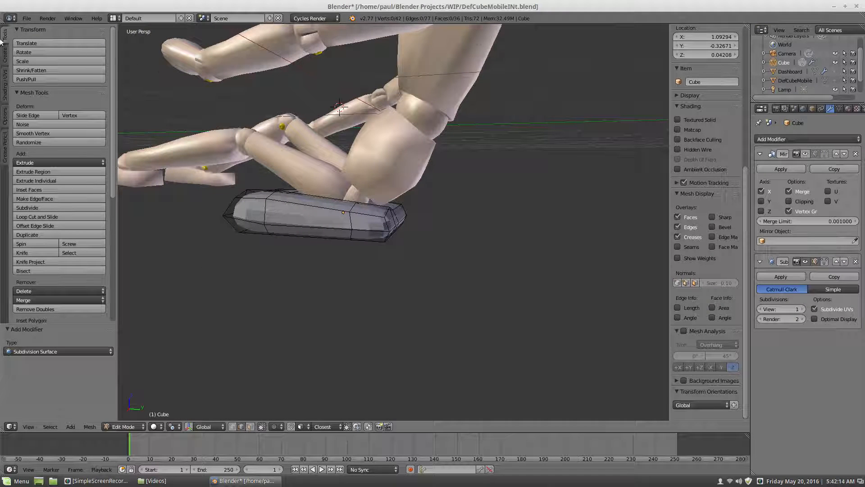
left_click(121, 427)
left_click(124, 417)
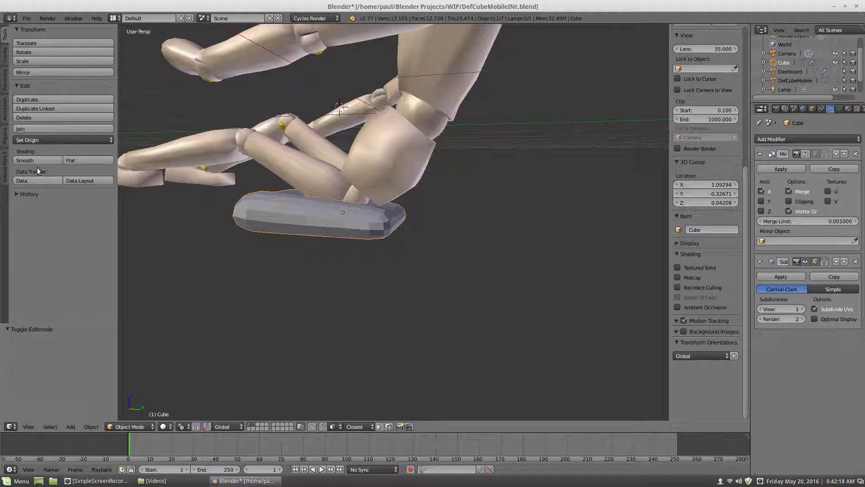
left_click(36, 160)
mouse_move(211, 254)
middle_mouse_down()
mouse_move(270, 237)
mouse_move(286, 244)
mouse_move(271, 266)
mouse_move(311, 255)
middle_mouse_up()
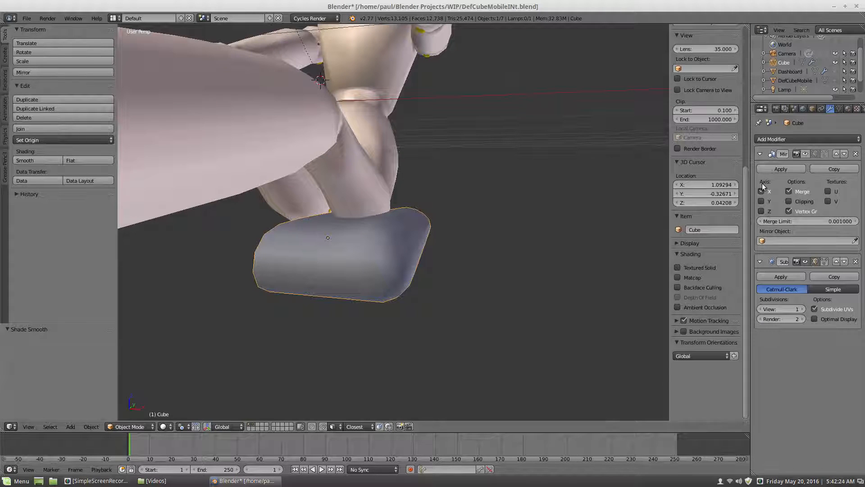
Turn on the Mirror modifier's viewport display and examine the full smoothed seat beneath the mannequin
left_click(805, 154)
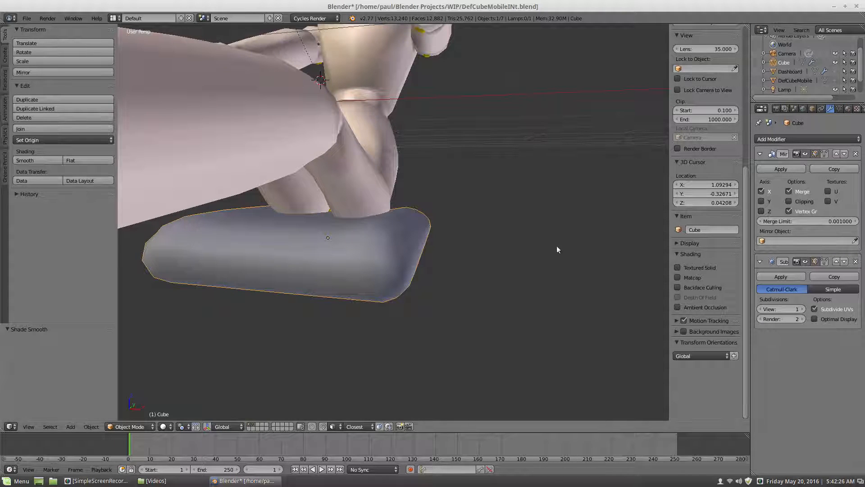
middle_click_drag(478, 251, 361, 271)
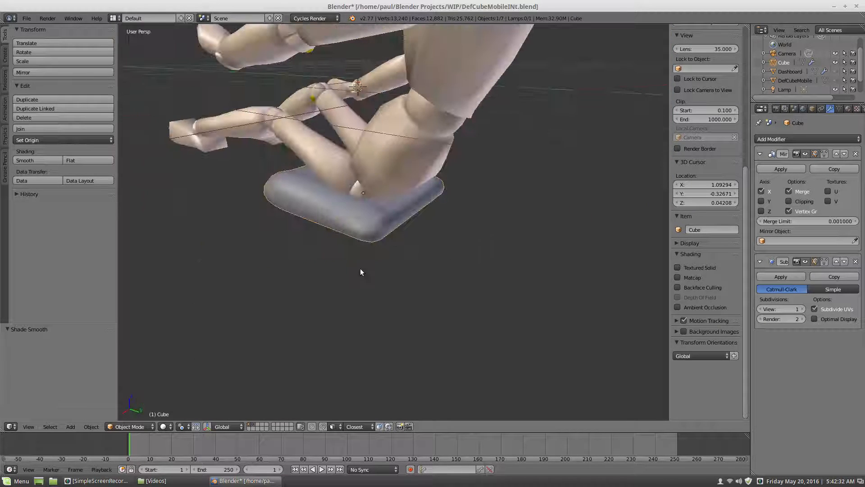
scroll(363, 236, "up", 2)
middle_click_drag(363, 237, 360, 208)
scroll(361, 207, "down", 1)
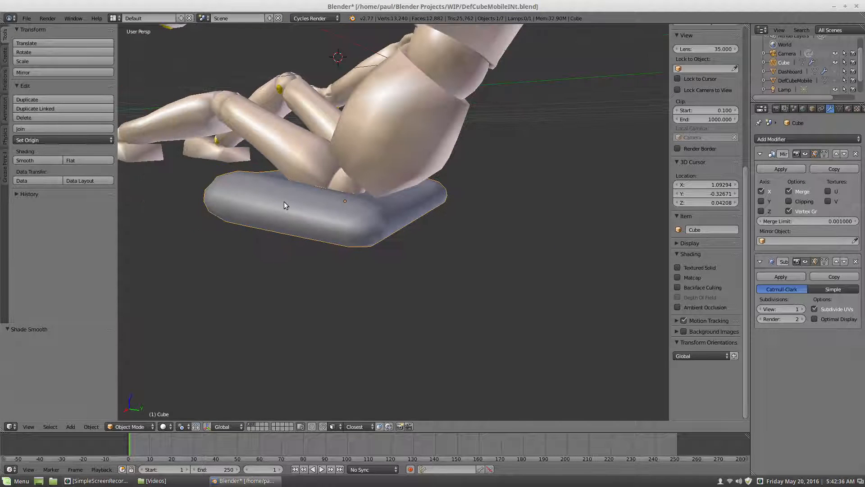
scroll(284, 206, "up", 1)
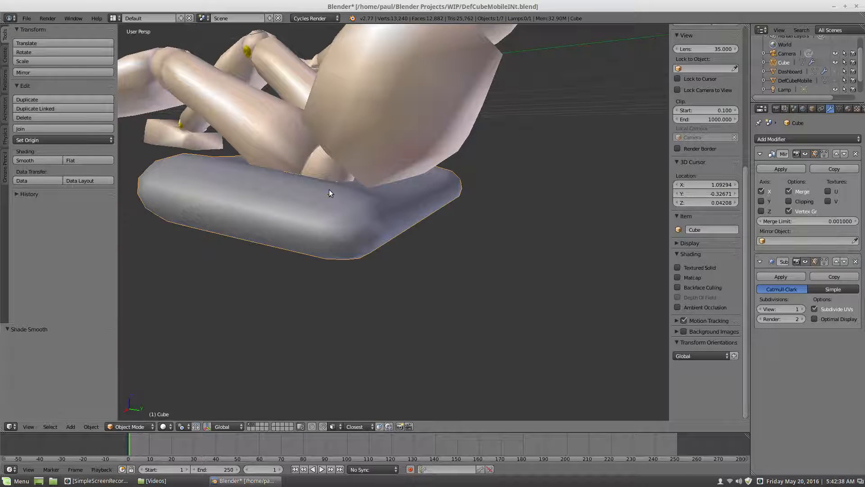
middle_click_drag(329, 192, 252, 266)
In Edit Mode, inset the six faces along the seat's outer side with a thickness of about 0.029
left_click(132, 427)
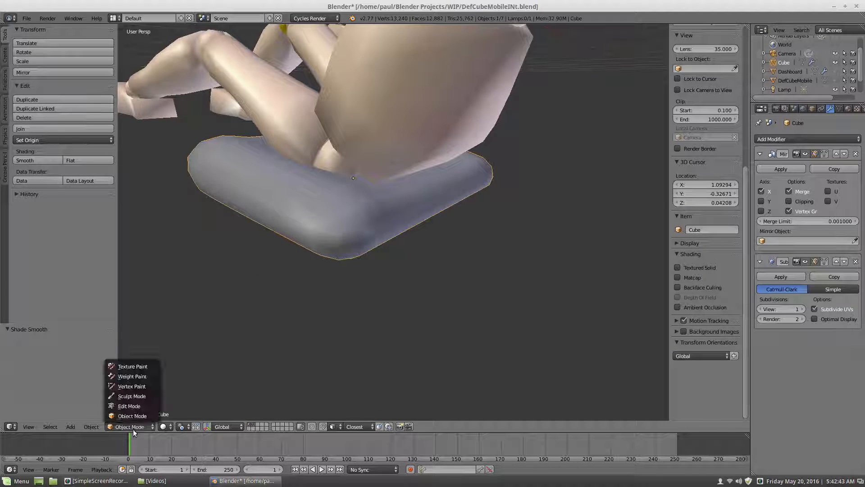
left_click(135, 406)
middle_click_drag(245, 277, 348, 238)
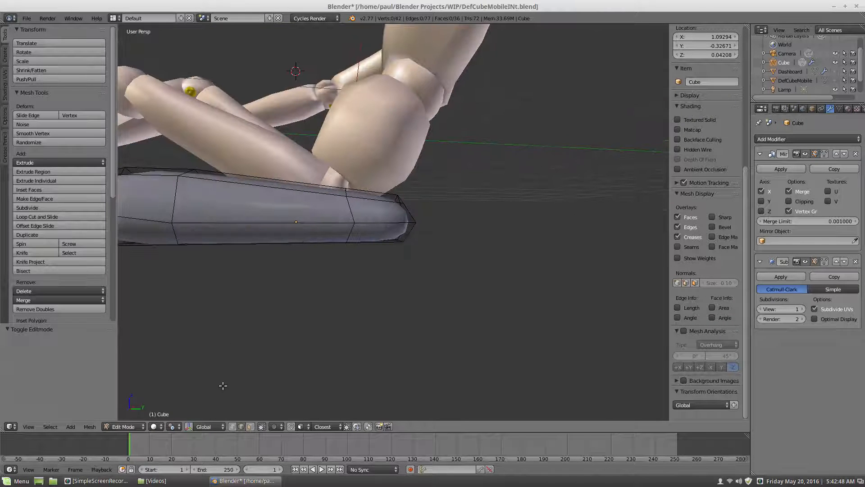
left_click(250, 427)
right_click(162, 232)
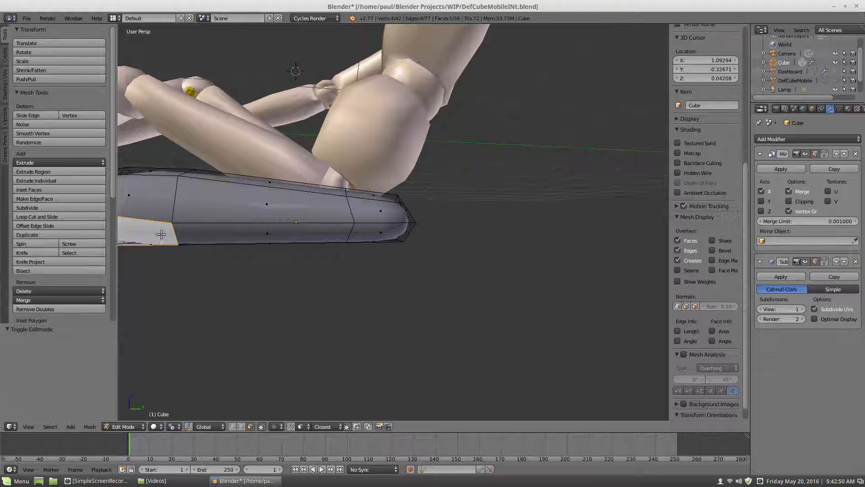
right_click(149, 198, "shift")
right_click(261, 201, "shift")
right_click(325, 227, "shift")
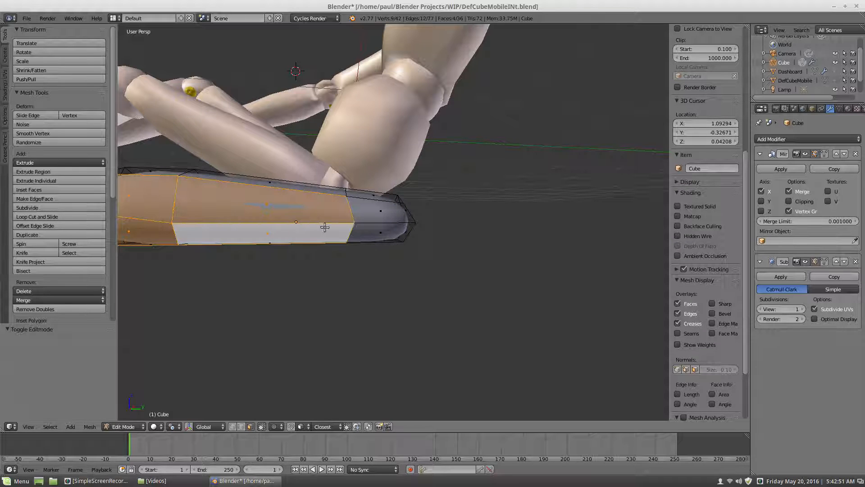
right_click(376, 231, "shift")
right_click(379, 209, "shift")
middle_click_drag(379, 210, 333, 266)
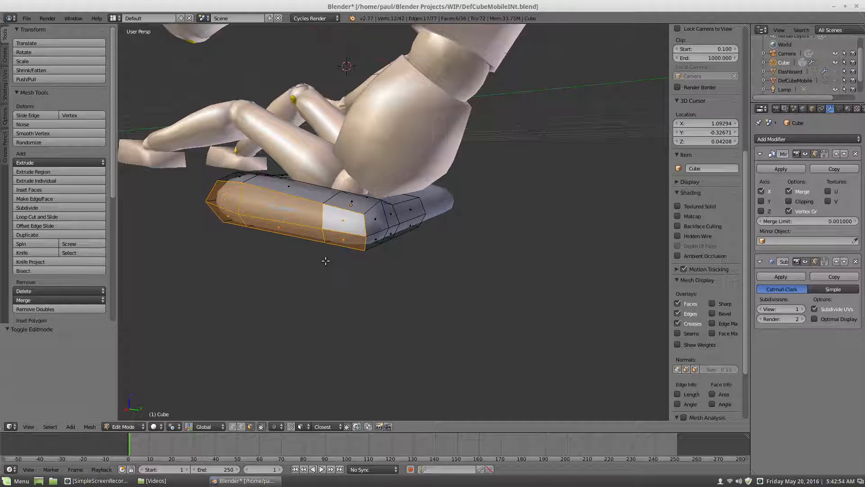
key("i")
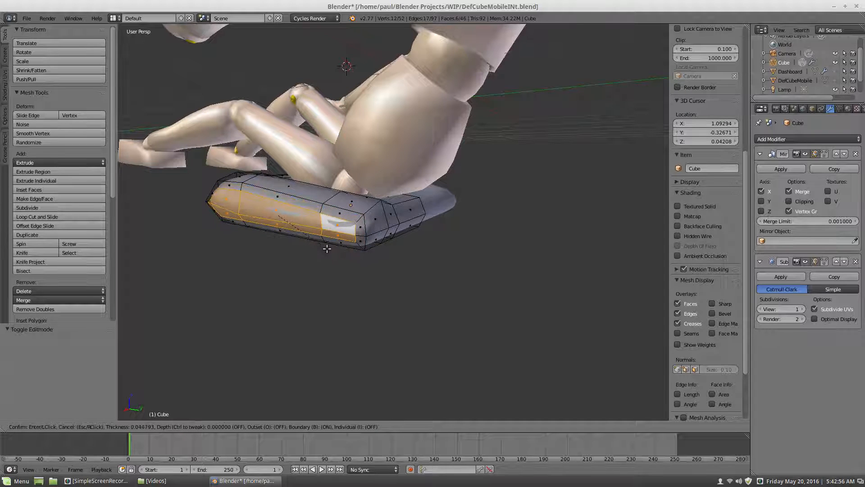
left_click(327, 254)
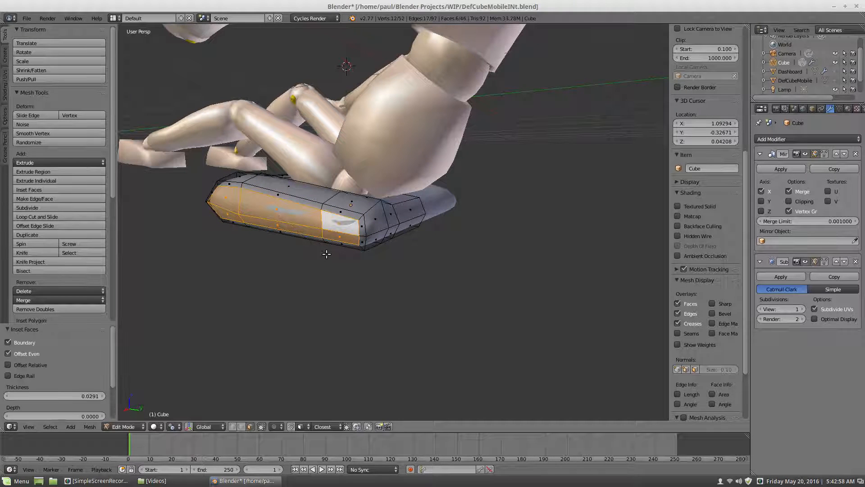
key("a")
Add a lengthwise loop cut to the seat's central section and slide it close to the neighbouring loop beside the raised side
middle_click_drag(287, 239, 248, 247)
scroll(249, 246, "up", 1)
scroll(374, 239, "up", 3)
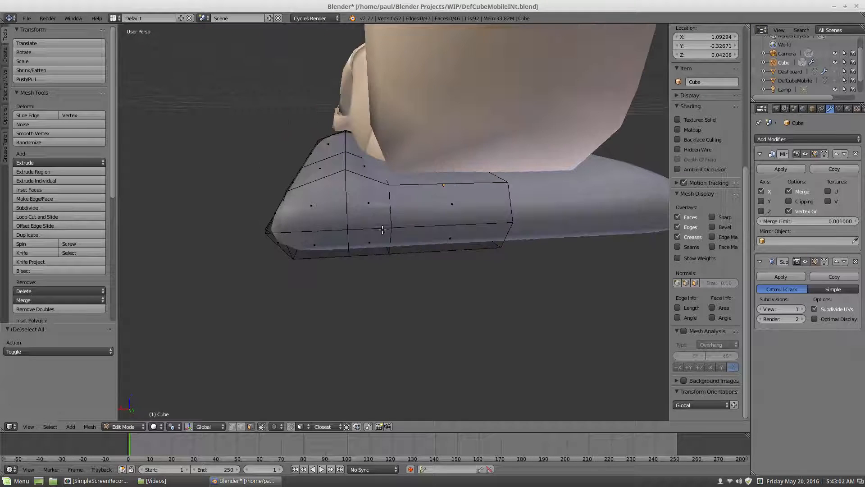
key("ctrl+r")
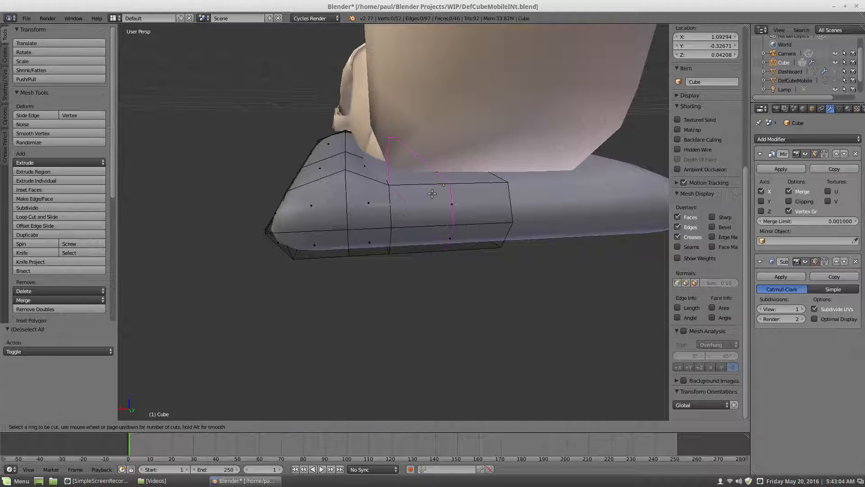
left_click(439, 192)
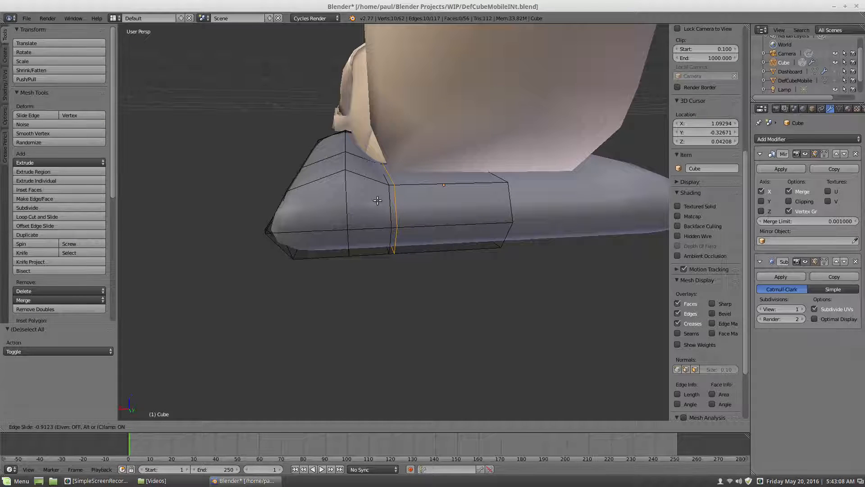
left_click(378, 200)
key("a")
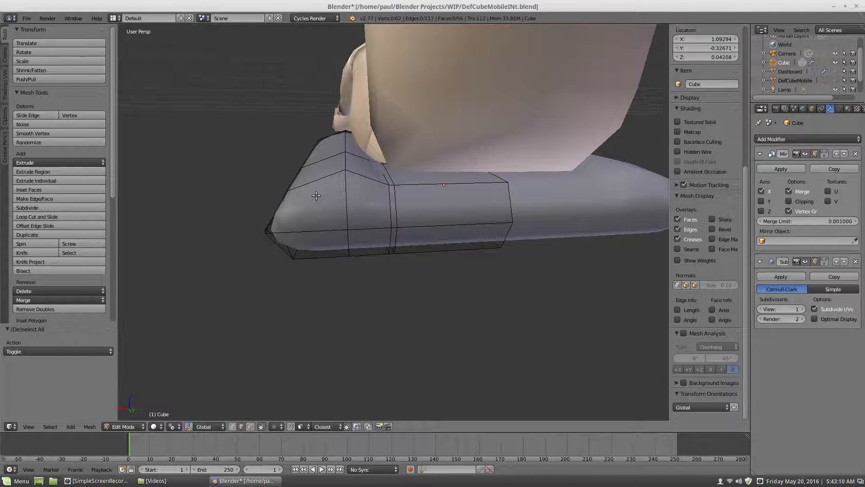
Add a lengthwise loop cut midway across the outermost section of the raised side bolster
middle_click_drag(316, 198, 332, 195)
key("ctrl+r")
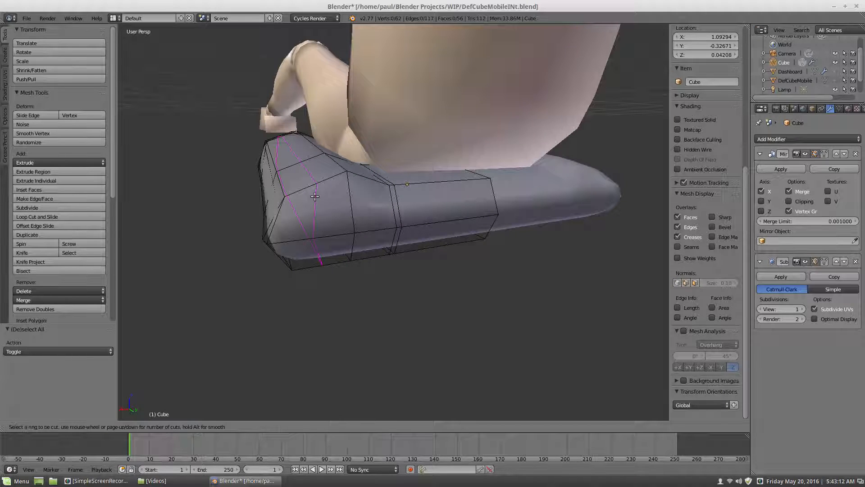
left_click(315, 197)
left_click(314, 196)
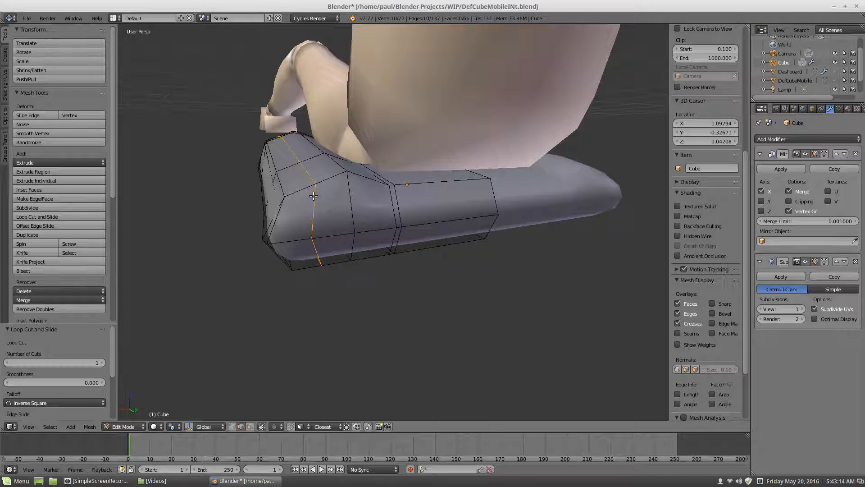
Shrink/Fatten the new bolster loop with an offset of -0.016
key("alt+s")
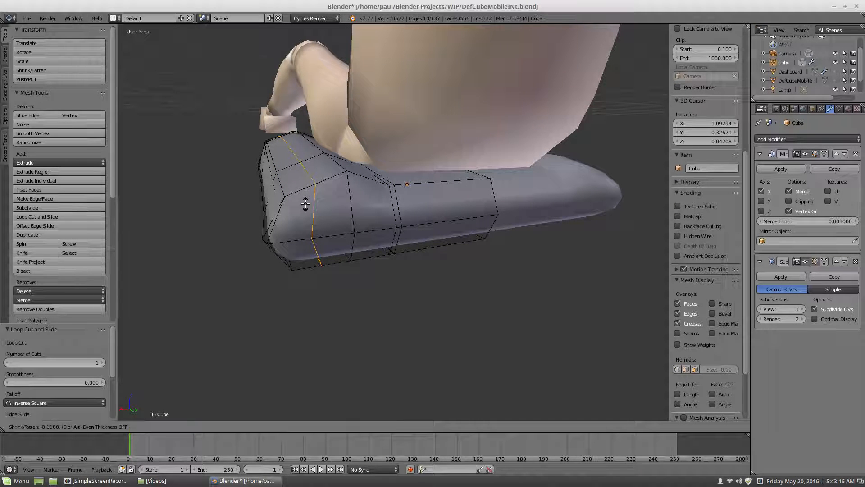
left_click(295, 196)
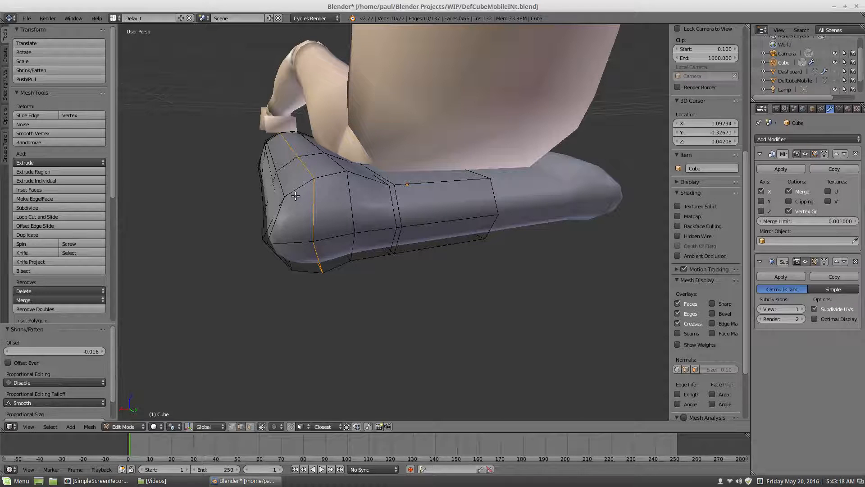
key("a")
Set the Subdivision Surface modifier's viewport subdivisions to 2
middle_click_drag(295, 196, 358, 211)
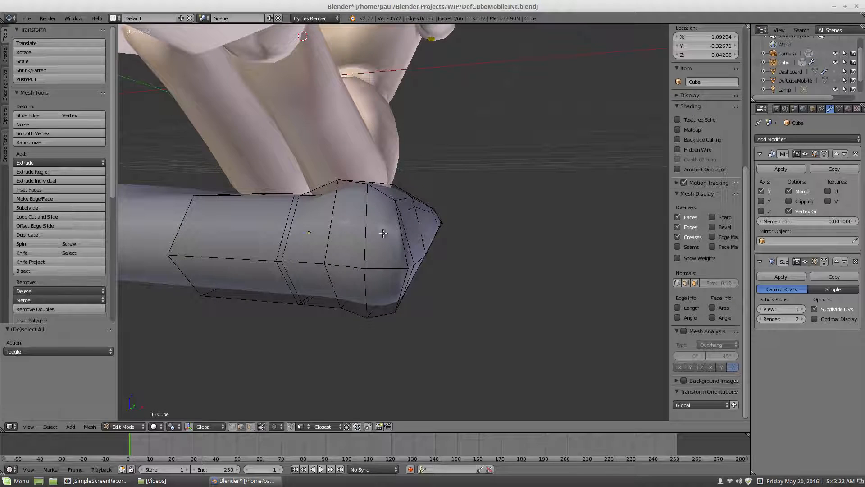
mouse_move(404, 259)
middle_mouse_down()
mouse_move(371, 255)
mouse_move(415, 252)
middle_mouse_up()
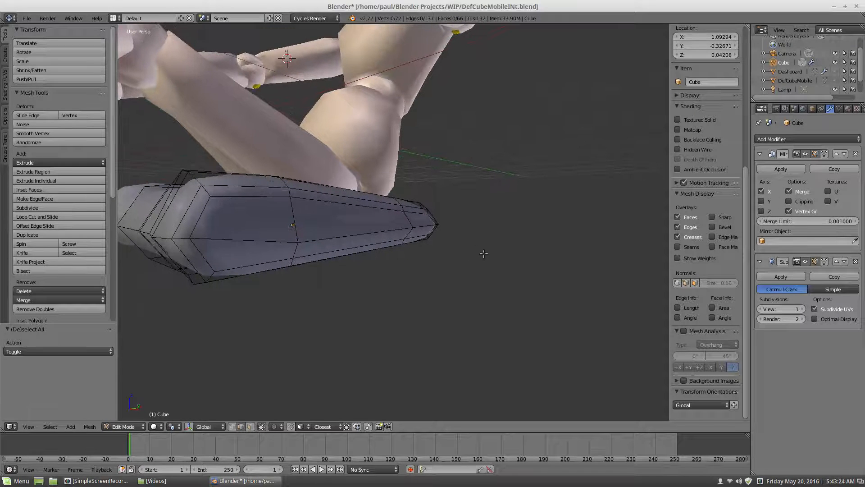
left_click(801, 309)
middle_click_drag(482, 261, 384, 240)
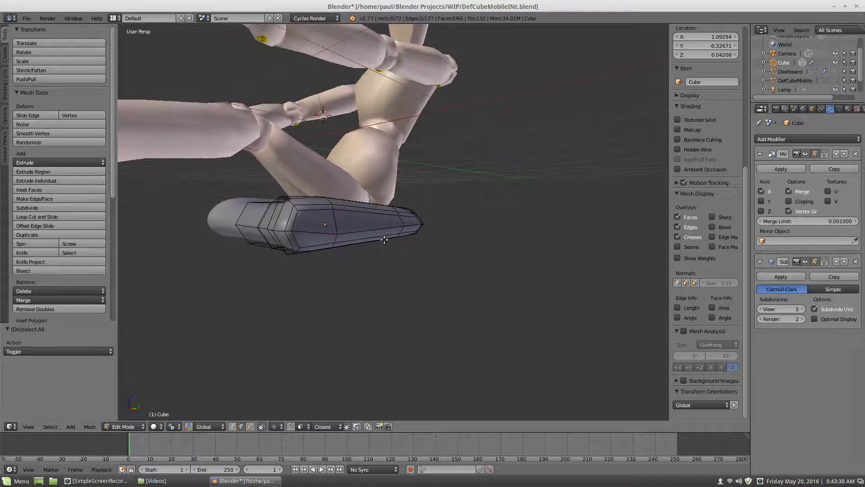
Raise the mid-length vertex on the seat's outer side face by about 0.041 along Z
scroll(355, 235, "up", 1)
scroll(355, 235, "down", 4)
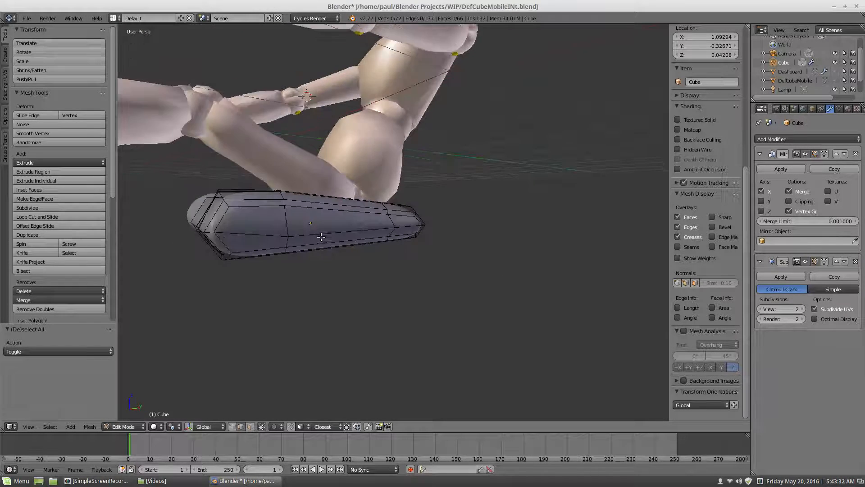
scroll(299, 235, "up", 2)
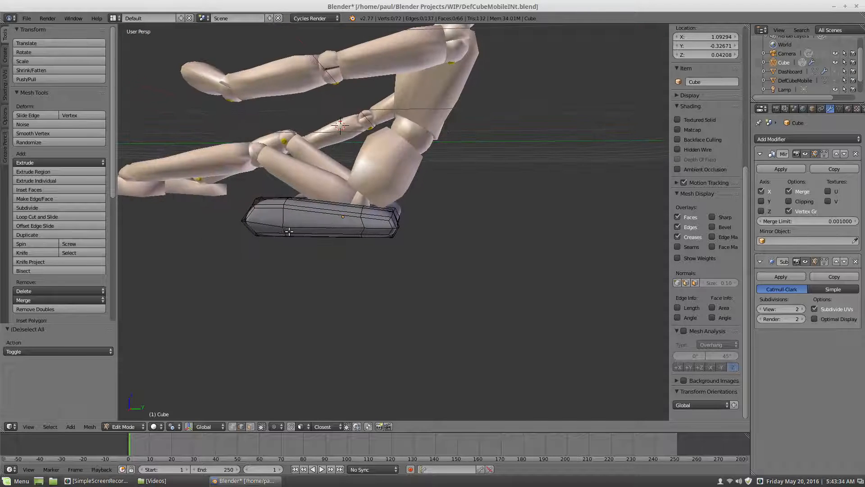
middle_click_drag(282, 231, 341, 230)
scroll(341, 229, "up", 2)
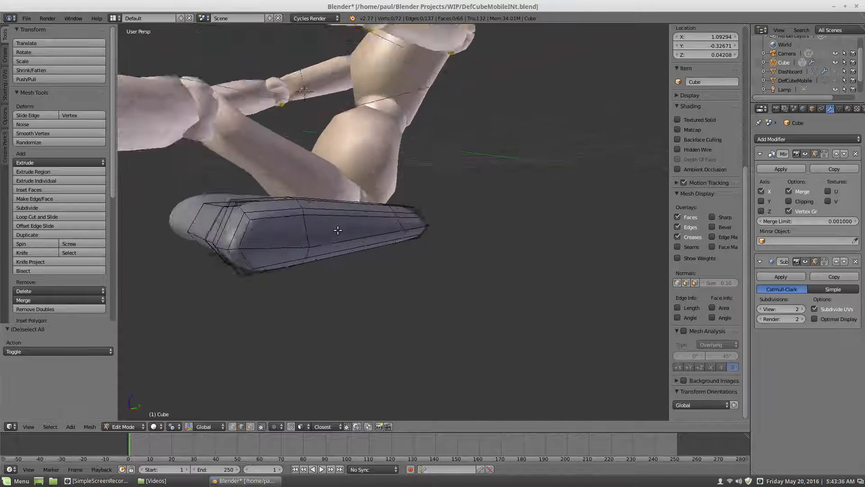
middle_click_drag(195, 382, 233, 342)
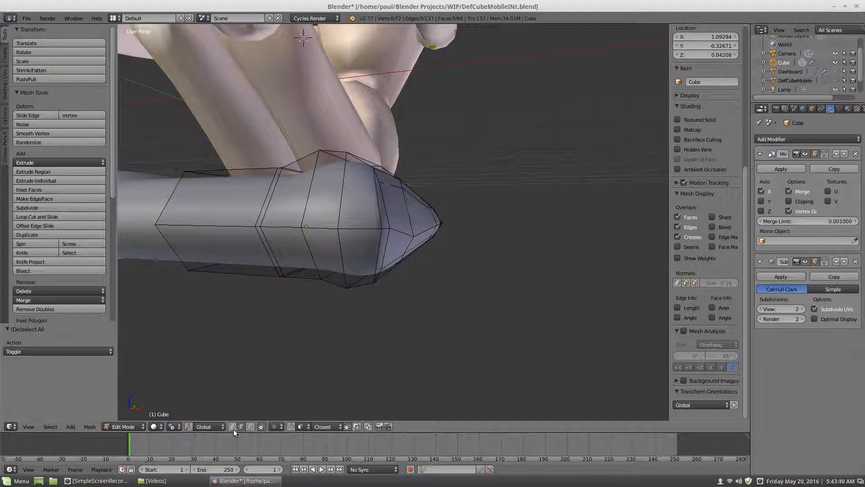
right_click(411, 238)
middle_click_drag(425, 276, 407, 280)
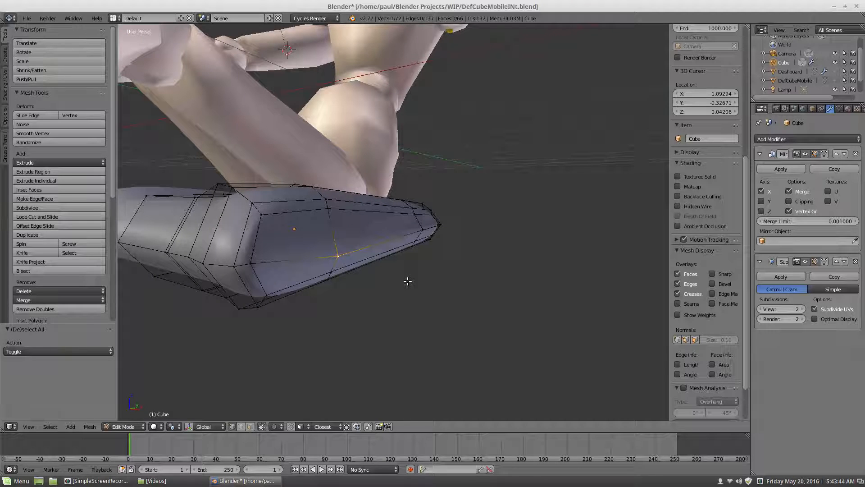
key("g")
key("z")
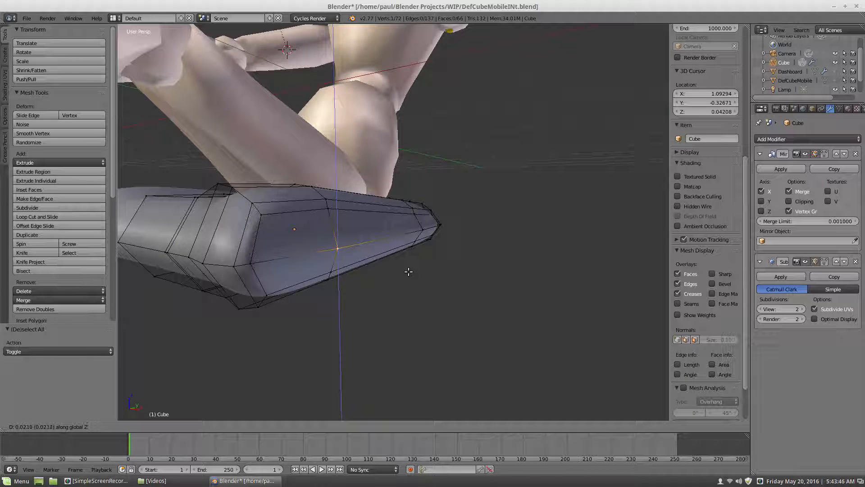
left_click(407, 267)
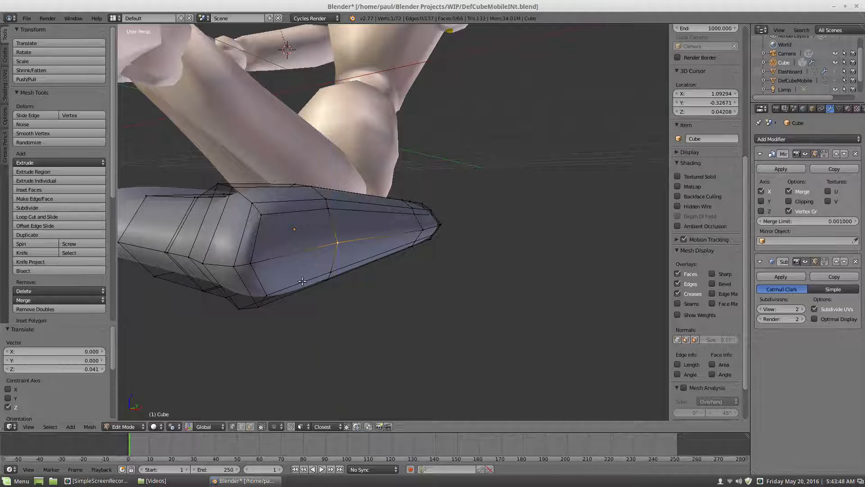
key("a")
Move the two mid-height vertices at the seat's rear outer corner inward by about 0.014 along negative X
middle_click_drag(303, 281, 279, 247)
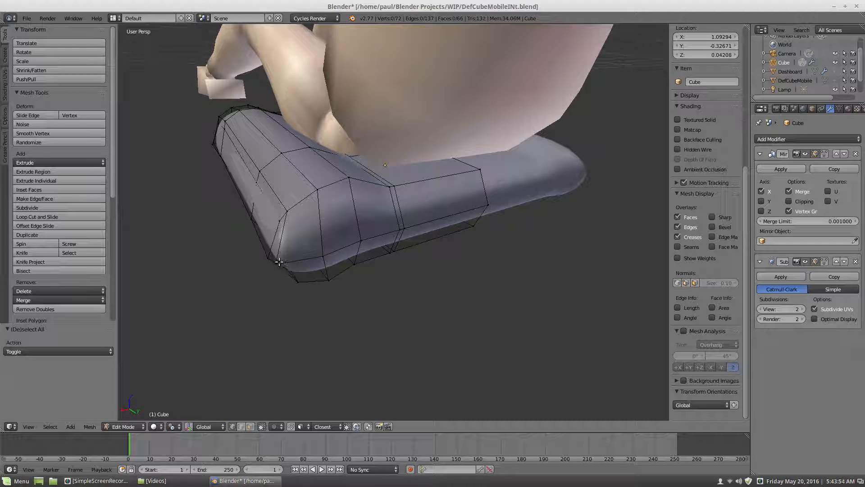
right_click(279, 264)
right_click(270, 260, "shift")
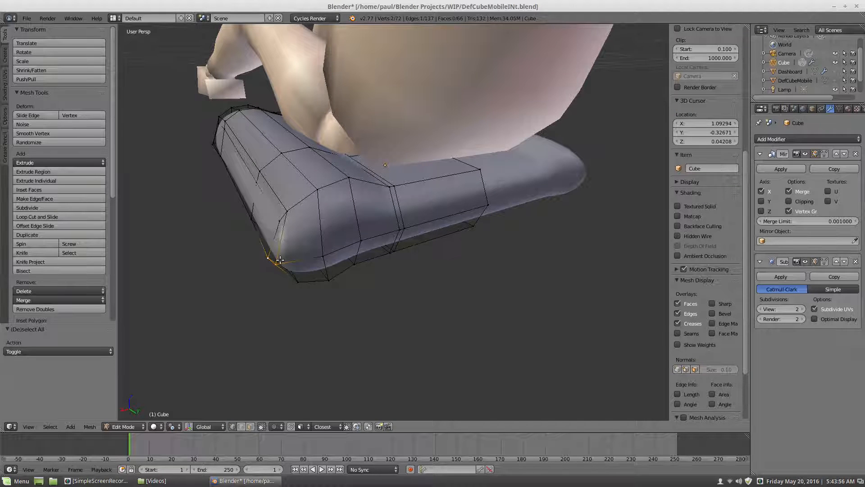
key("g")
key("x")
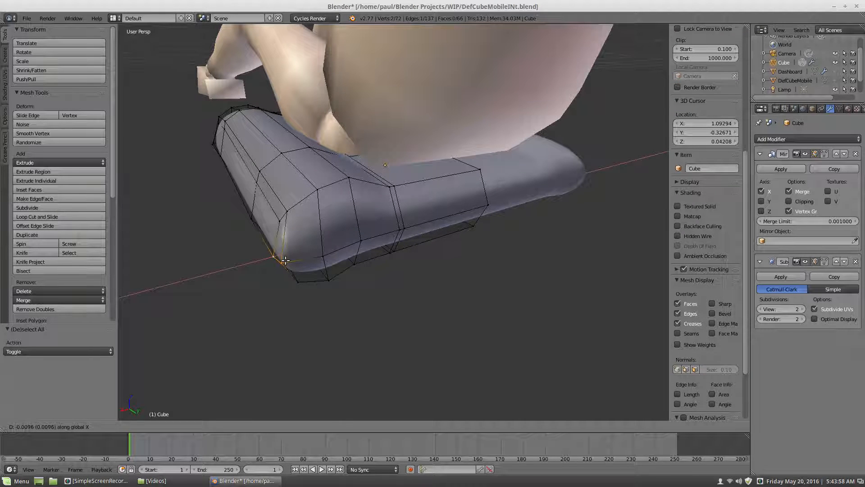
left_click(288, 260)
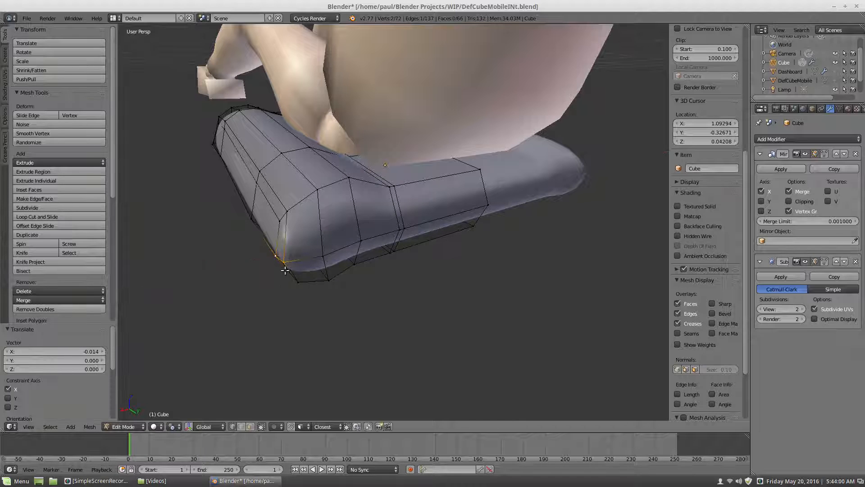
key("a")
Vertex-slide the single rear outer corner vertex along the back edge by a factor of about 0.231
right_click(284, 261)
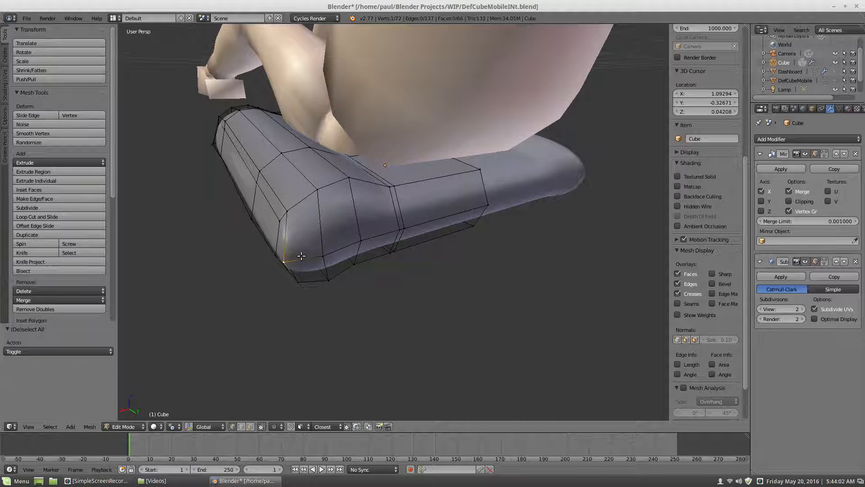
key("shift+v")
left_click(310, 258)
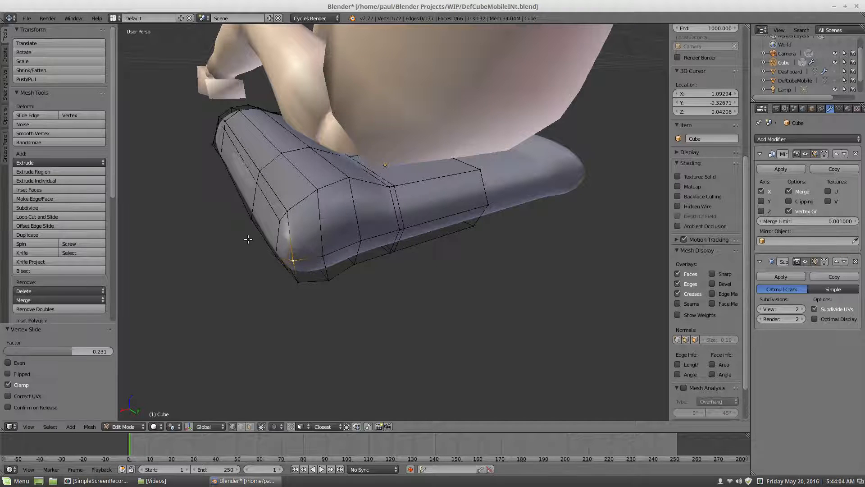
key("a")
Edge-slide the two-vertex edge at the top rear of the raised bolster toward the back by a factor of about -0.231
scroll(271, 227, "down", 4)
middle_click_drag(316, 214, 320, 240)
scroll(340, 240, "up", 4)
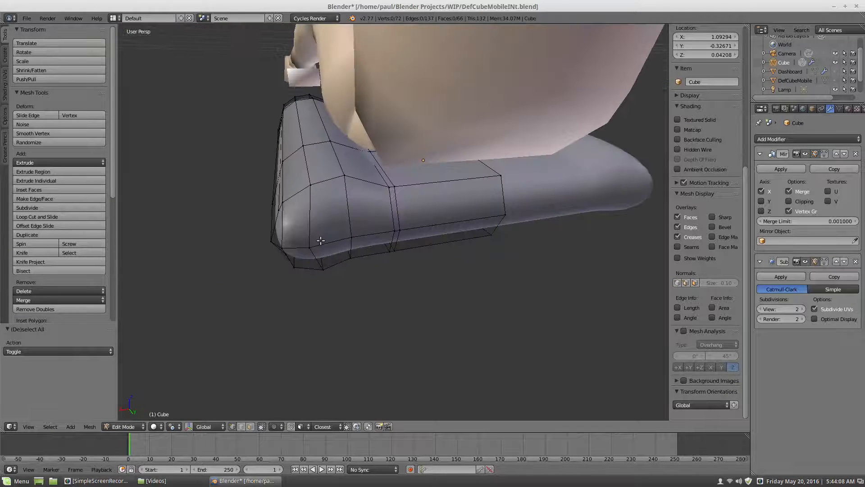
right_click(344, 174)
right_click(310, 183, "shift")
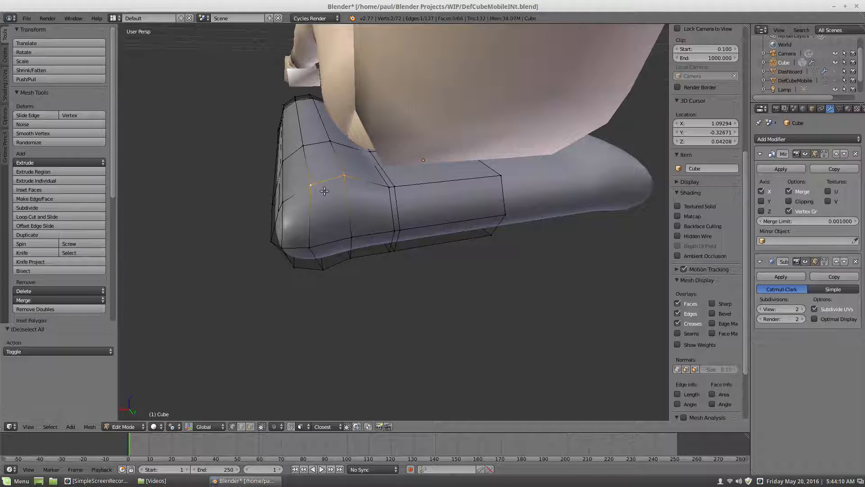
key("g")
key("g")
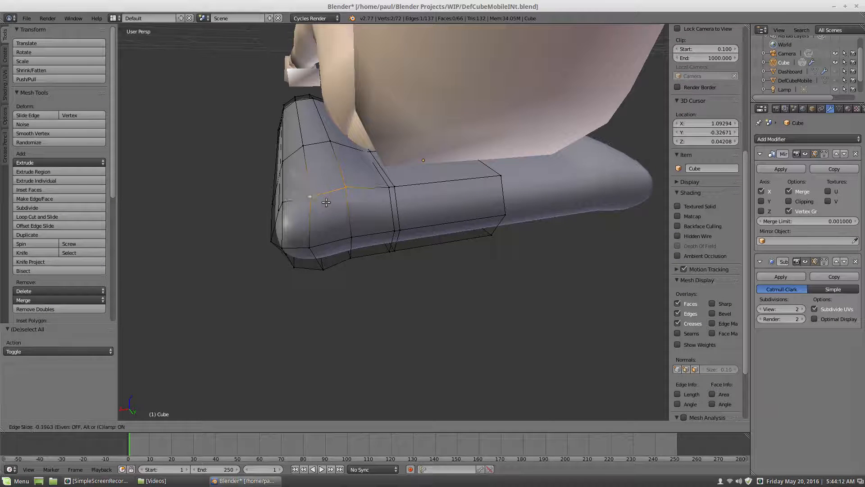
left_click(326, 202)
Vertex-slide the inner vertex of that top rear bolster edge further toward the back by a factor of 0.125
right_click(345, 193)
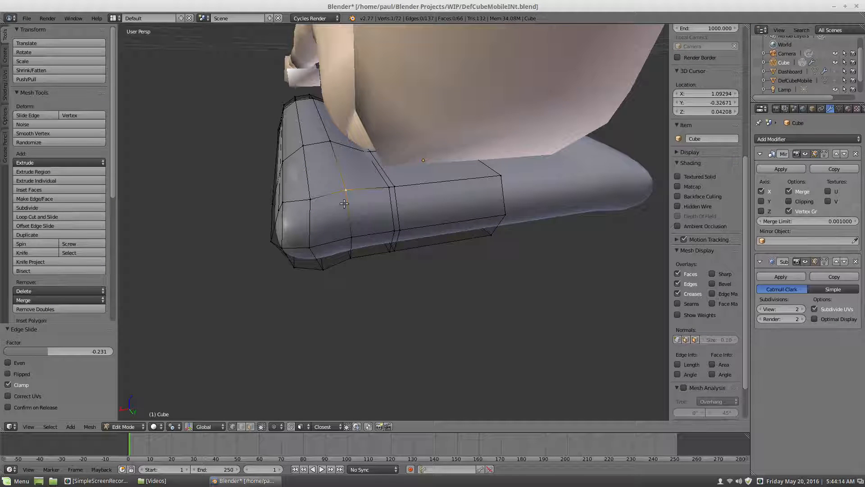
key("g")
key("g")
left_click(345, 210)
Select the crosswise mid-length vertex path from the seat's centre to the bolster's outer edge and raise it about 0.014 along Z
middle_click_drag(316, 185, 338, 192)
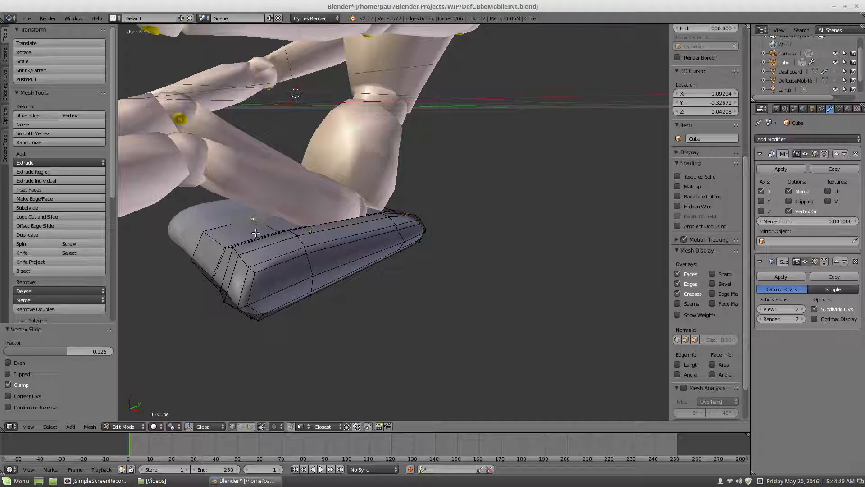
middle_click_drag(269, 230, 288, 234)
scroll(290, 236, "up", 6)
scroll(283, 313, "down", 4)
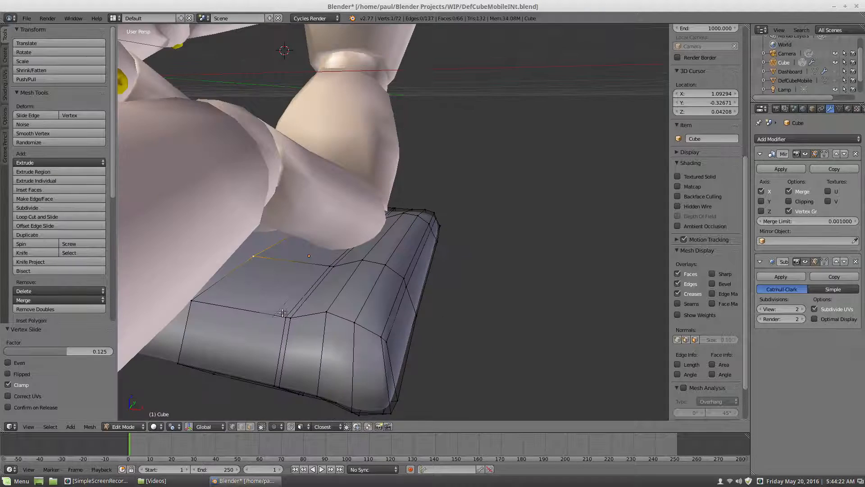
scroll(316, 294, "up", 2)
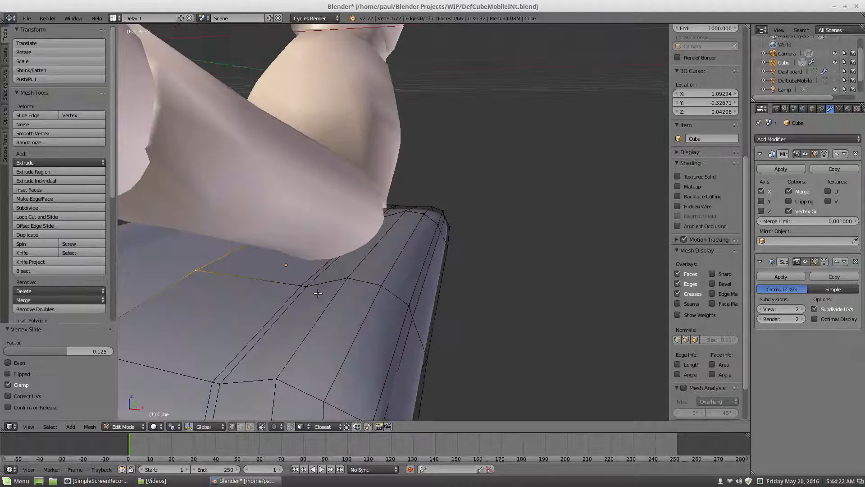
right_click(412, 316, "ctrl")
middle_click_drag(412, 316, 319, 305)
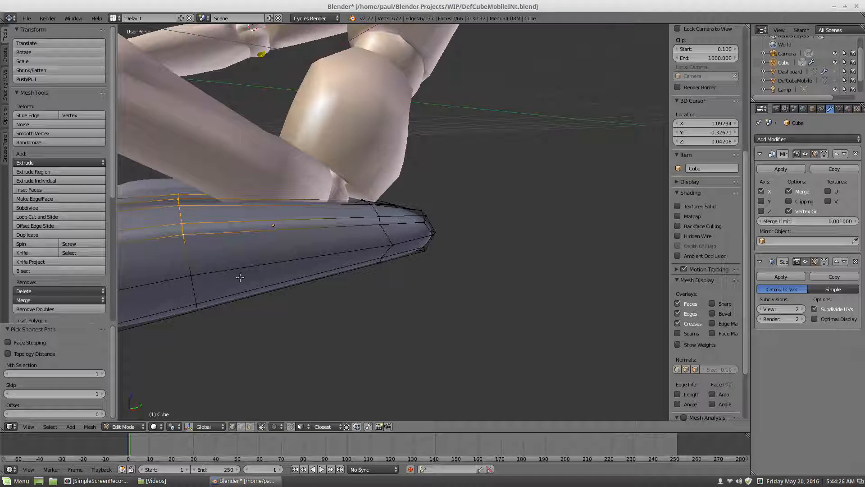
key("g")
key("z")
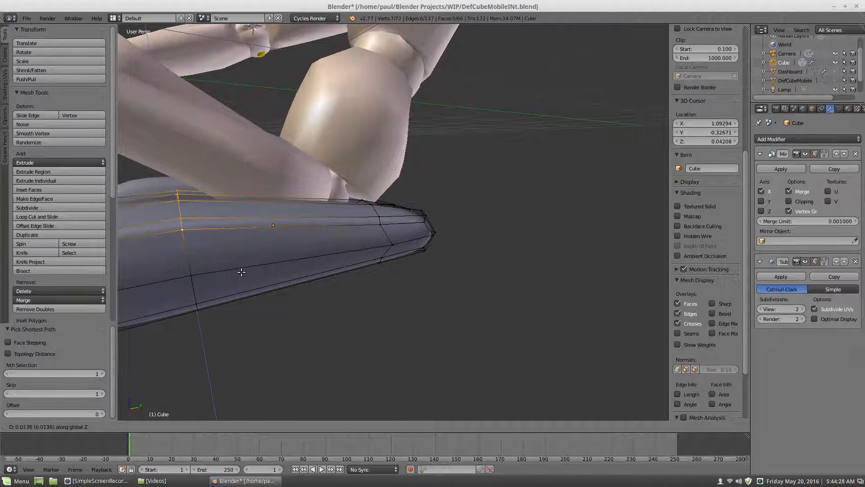
left_click(240, 273)
Vertex-slide the mid-height vertex at the seat's front outer corner backward by a factor of about 0.095
scroll(286, 251, "down", 3)
middle_click_drag(286, 250, 270, 240)
right_click(145, 257)
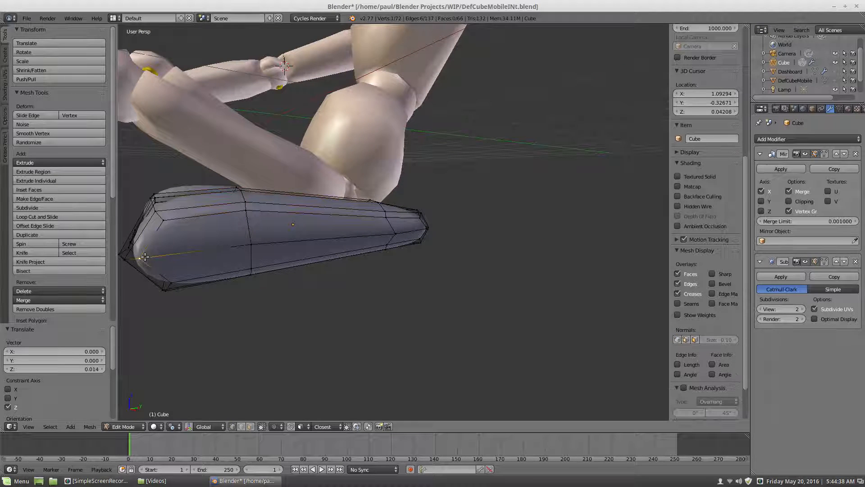
key("shift+v")
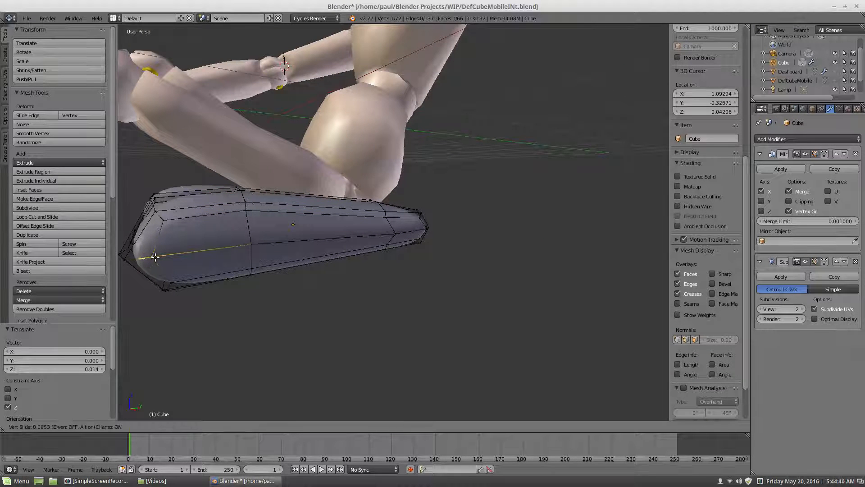
left_click(155, 257)
Vertex-slide the mid-height vertex near the rear of the outer side forward by a factor of about 0.04
right_click(394, 234)
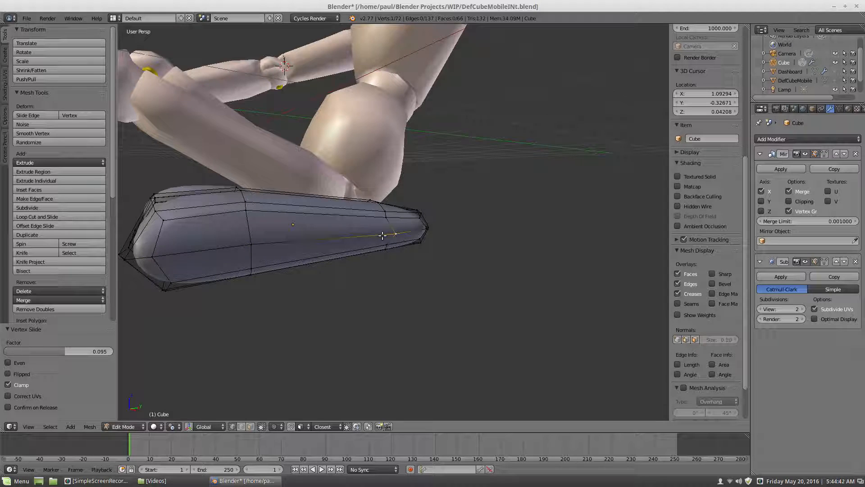
key("shift+v")
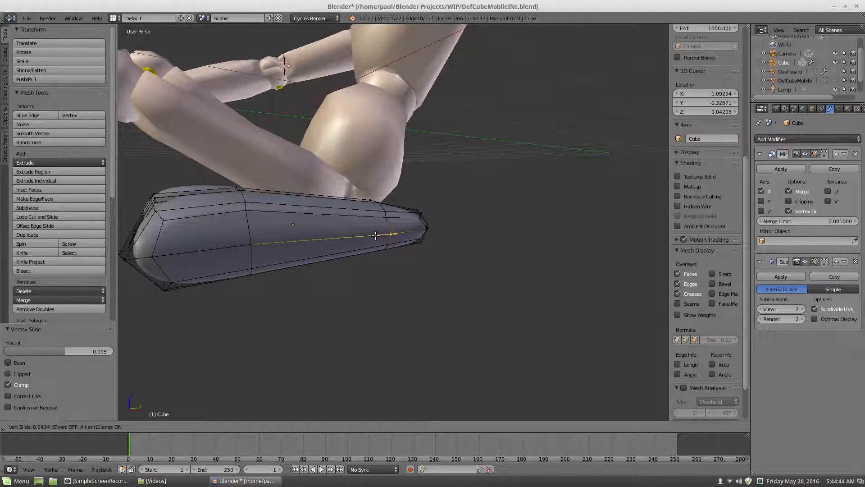
left_click(373, 235)
key("a")
Select the three centreline vertices on the seat's front face and move them forward by about 0.054 along negative Y
scroll(325, 249, "down", 5)
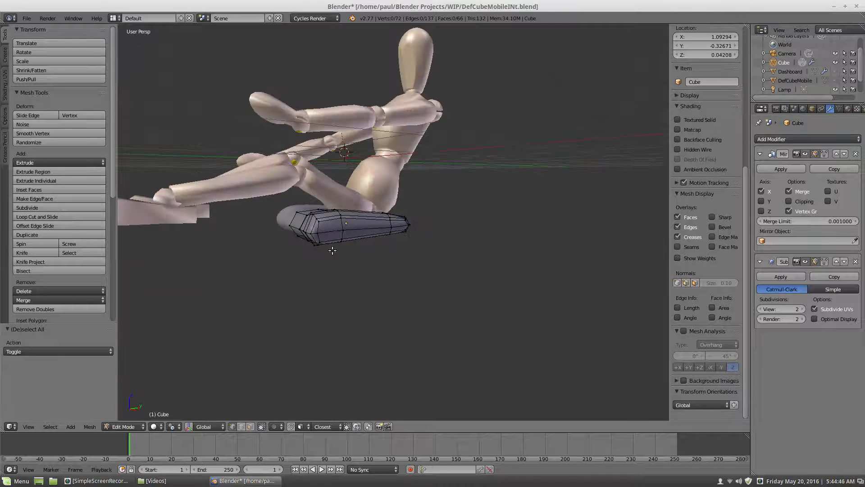
middle_click_drag(333, 250, 333, 276)
scroll(276, 293, "up", 6)
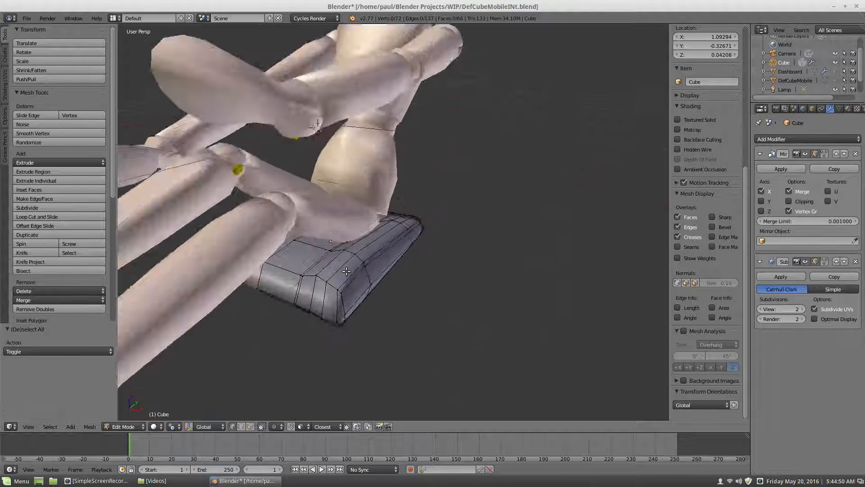
right_click(211, 310)
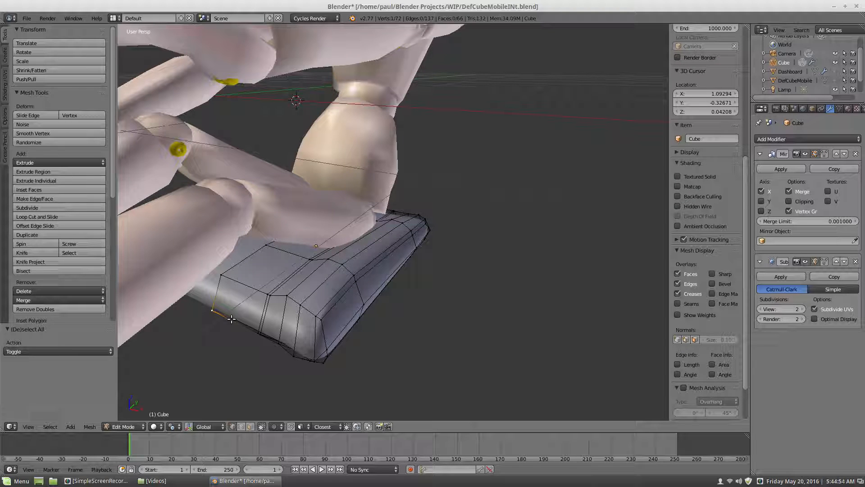
middle_click_drag(224, 276, 246, 269)
middle_click_drag(255, 203, 276, 247)
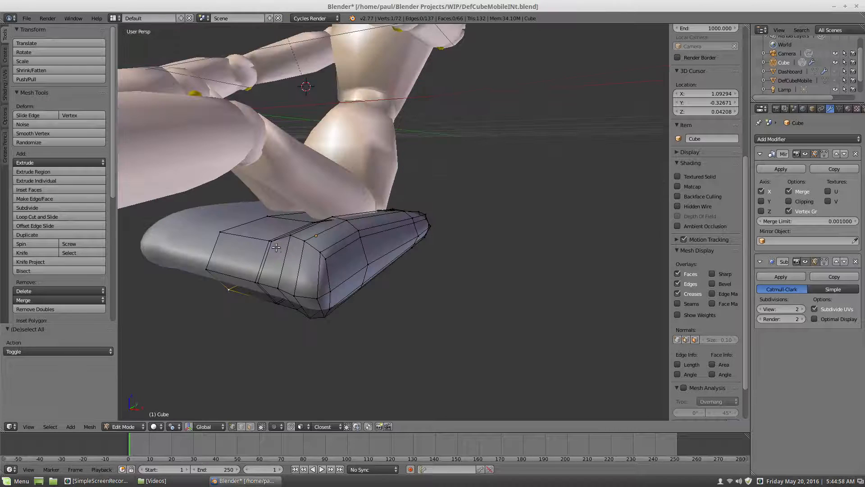
right_click(226, 235, "shift")
right_click(210, 267, "shift")
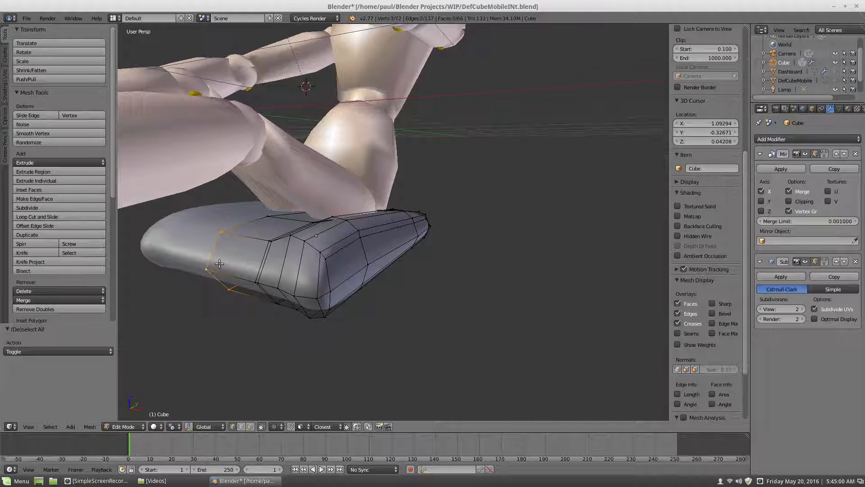
key("g")
key("y")
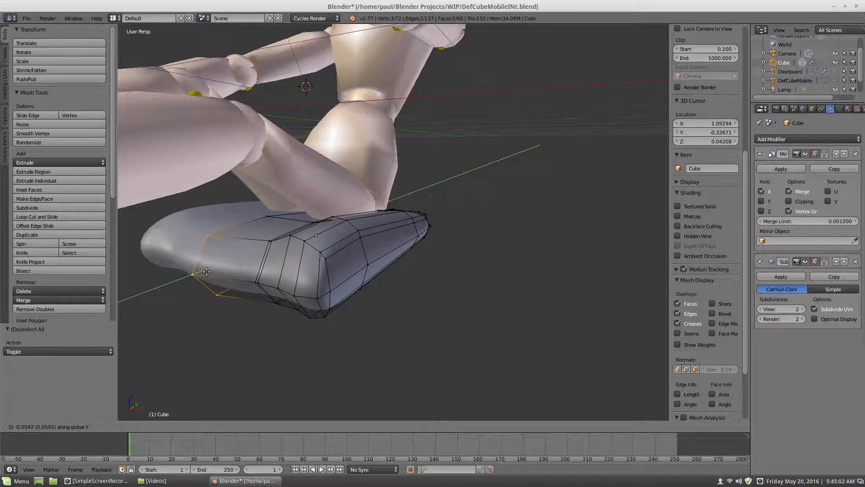
left_click(206, 272)
Move the upper centreline vertex at the seat's front edge about 0.026 along Y and 0.014 along Z, keeping X locked
middle_click_drag(207, 271, 252, 232)
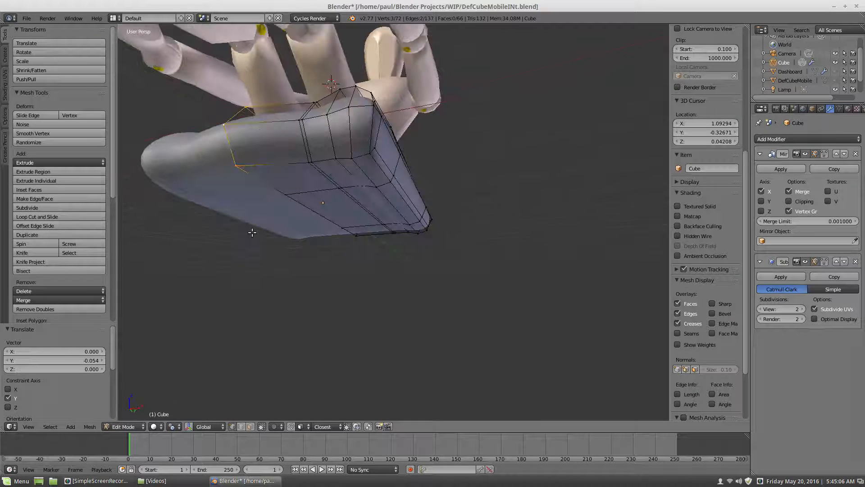
middle_click_drag(326, 157, 284, 186)
right_click(201, 210)
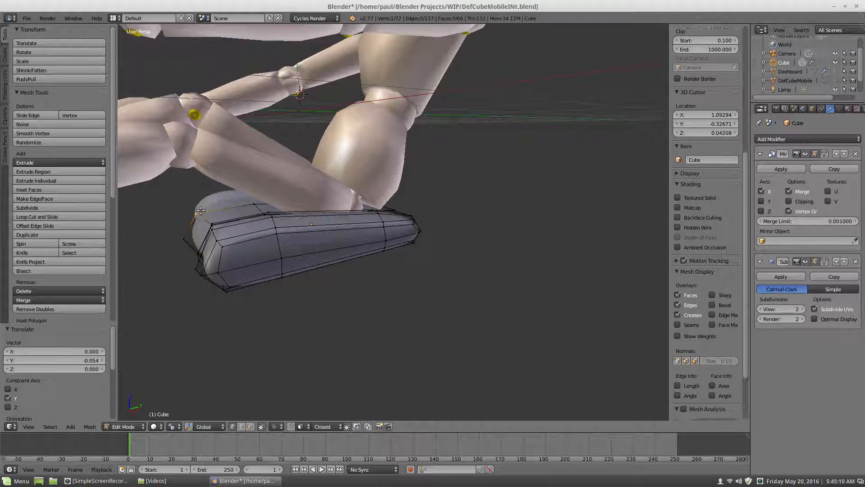
key("g")
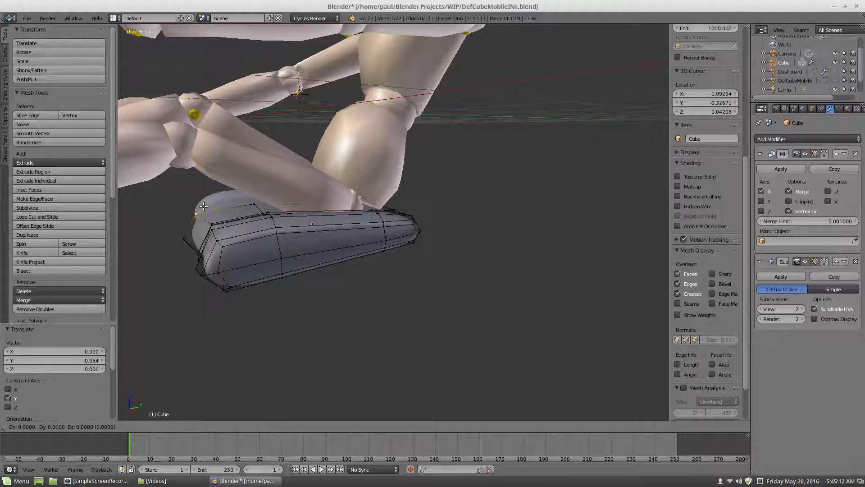
key("shift+x")
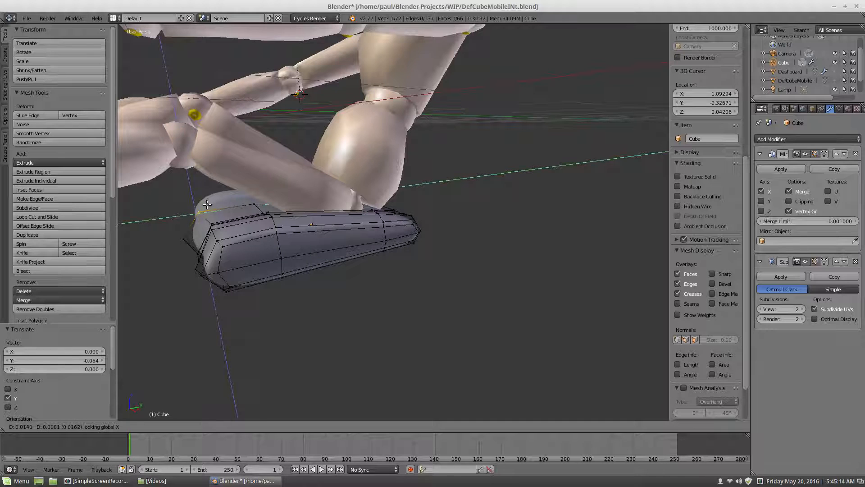
left_click(208, 204)
middle_click_drag(210, 205, 140, 241)
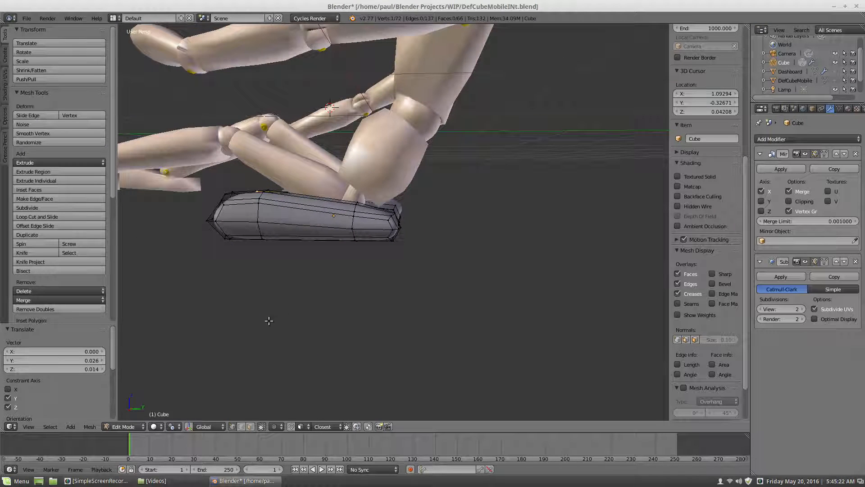
Return to Object Mode and rename the seat base object as Seat
left_click(129, 425)
left_click(137, 416)
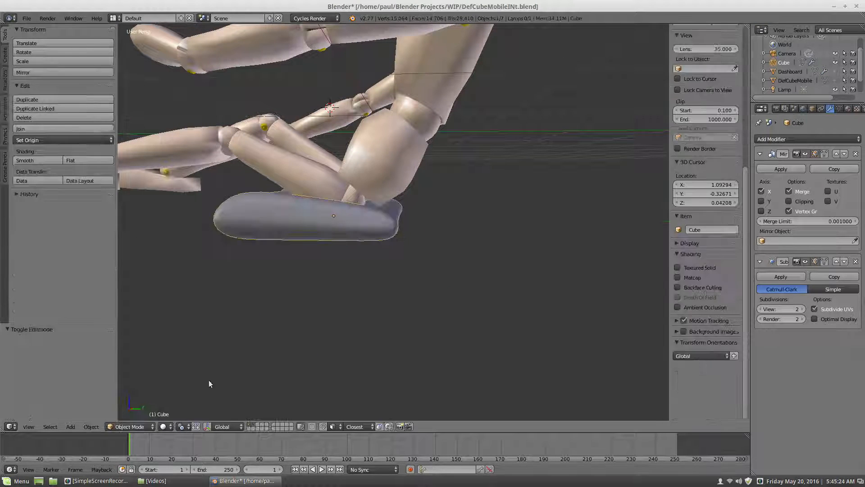
scroll(326, 323, "down", 3)
middle_click_drag(327, 326, 377, 326)
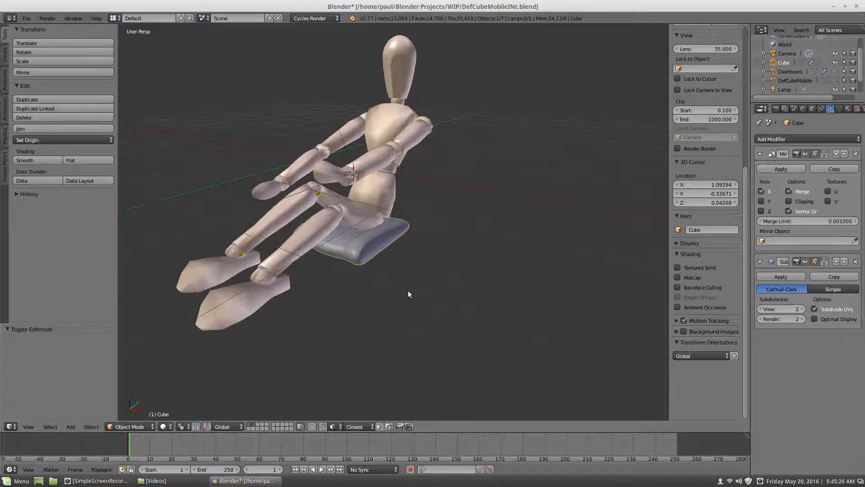
scroll(408, 290, "up", 5)
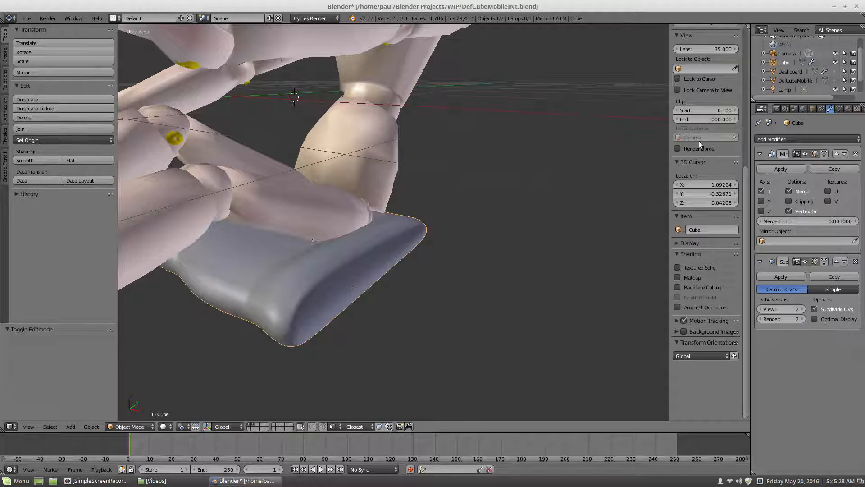
left_click(813, 109)
left_click(794, 139)
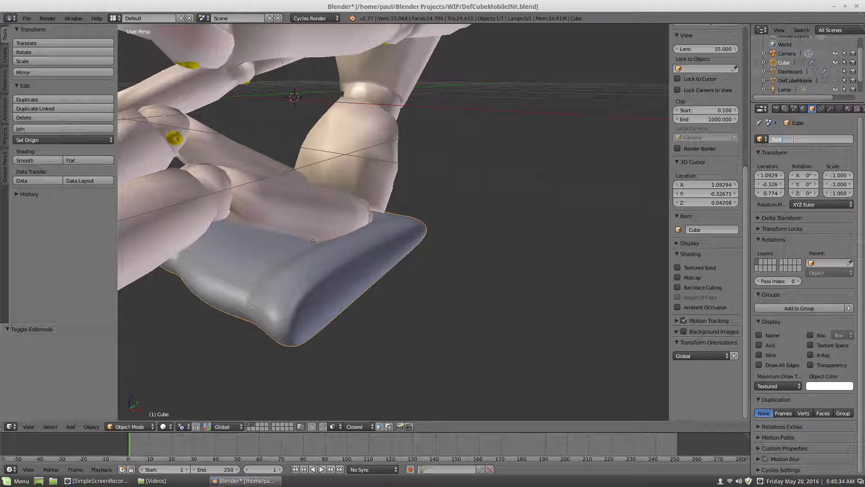
type("Seat")
key("Return")
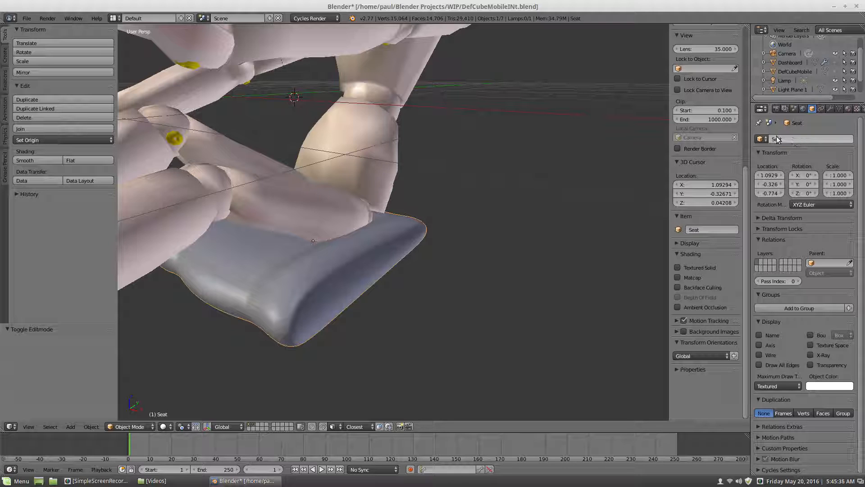
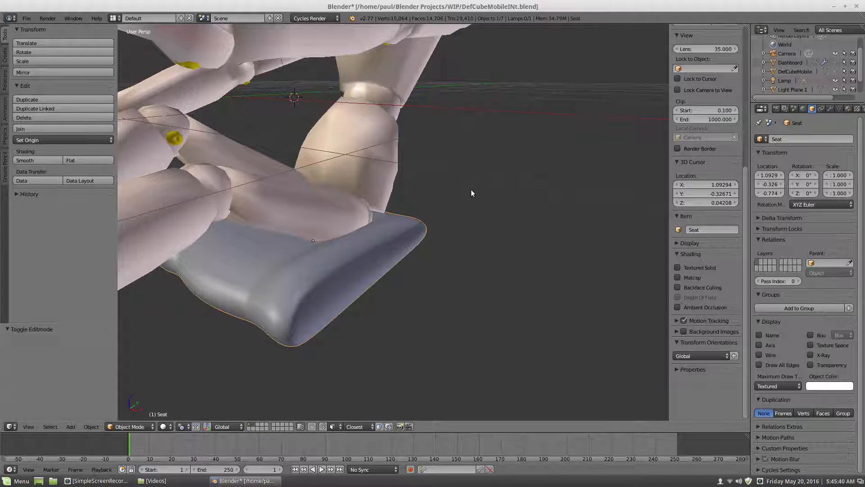
Duplicate the seat's entire mesh in Edit Mode, offset the copy about 1.222 along Y, and clear the selection
scroll(480, 196, "down", 6)
middle_click_drag(501, 211, 426, 197)
scroll(426, 196, "up", 4)
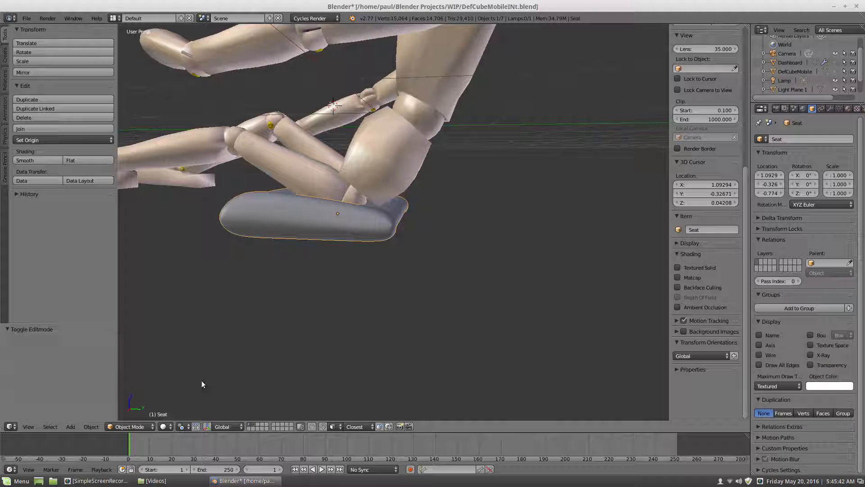
left_click(131, 426)
left_click(129, 406)
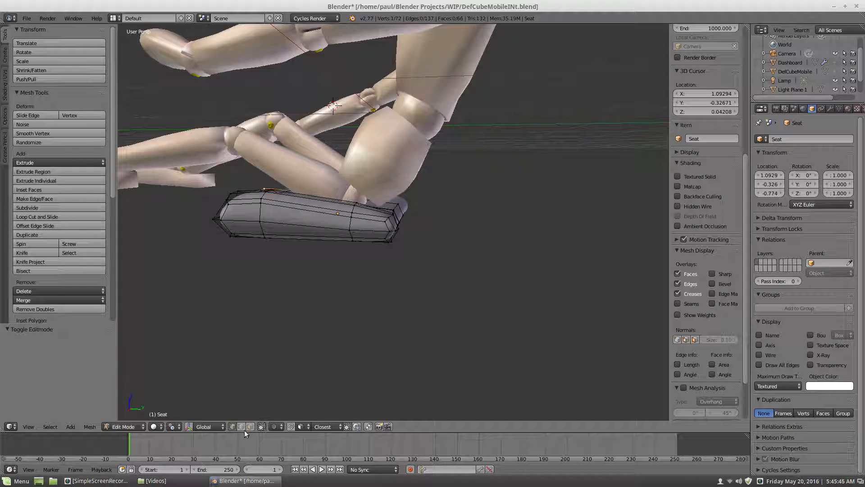
key("a")
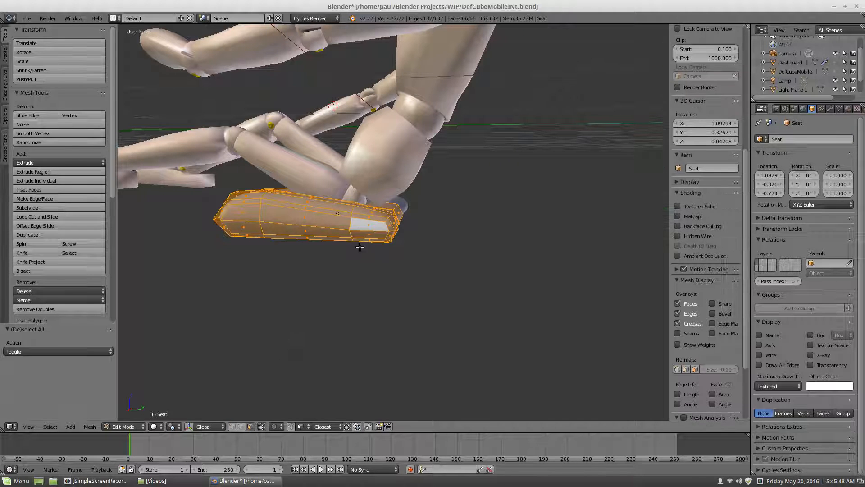
scroll(366, 241, "down", 4)
scroll(369, 238, "up", 4)
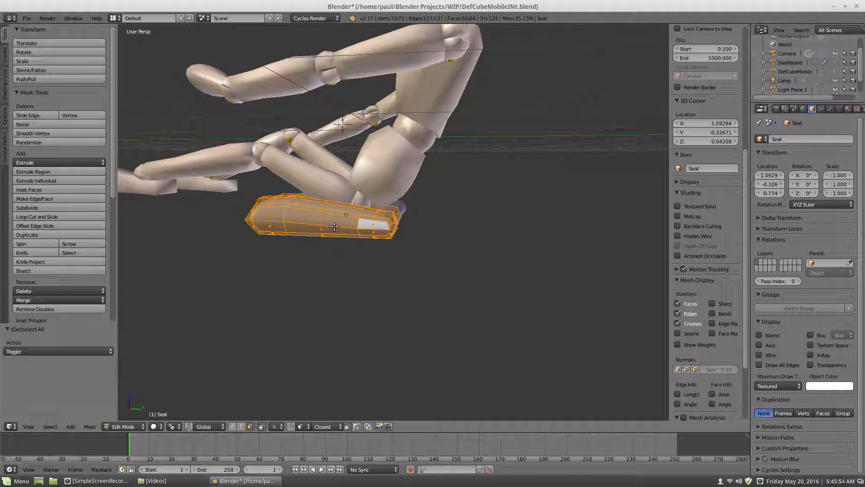
key("shift+d")
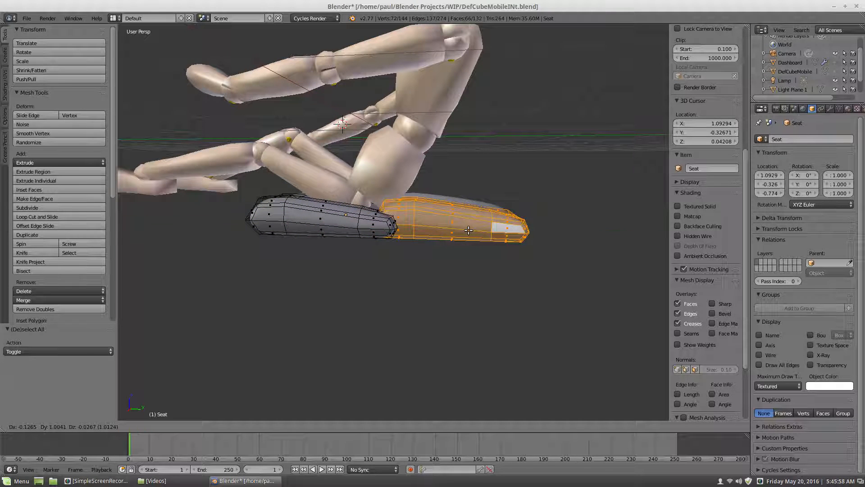
left_click(468, 203)
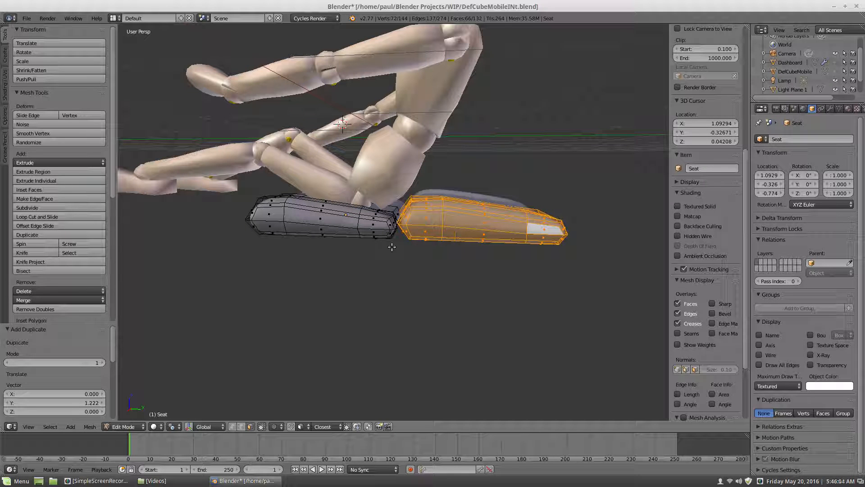
middle_click_drag(392, 247, 441, 242)
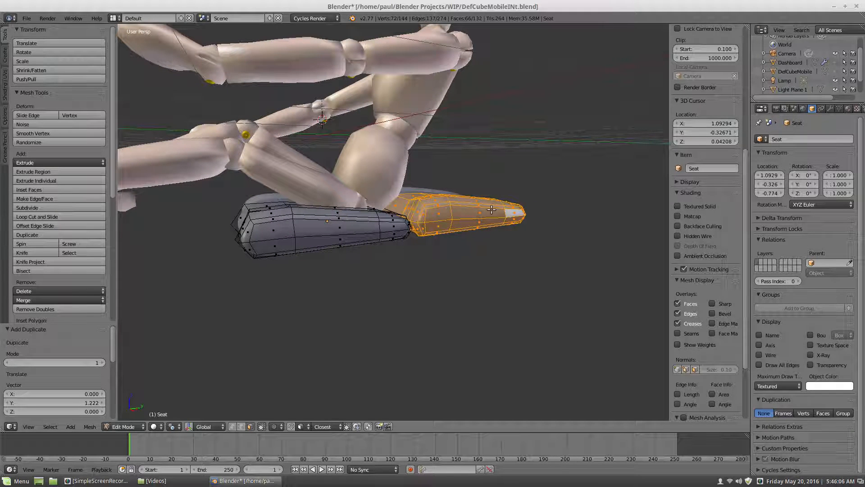
middle_click_drag(480, 205, 451, 218)
middle_click_drag(509, 221, 491, 222)
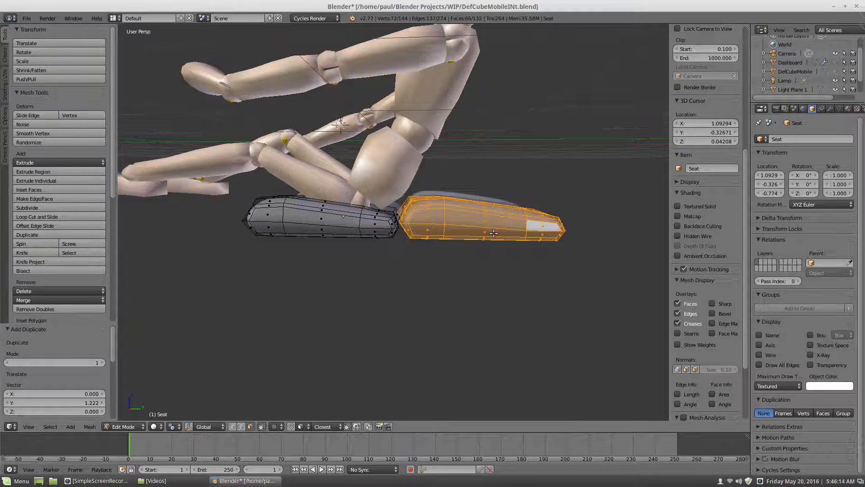
middle_click_drag(514, 224, 514, 234)
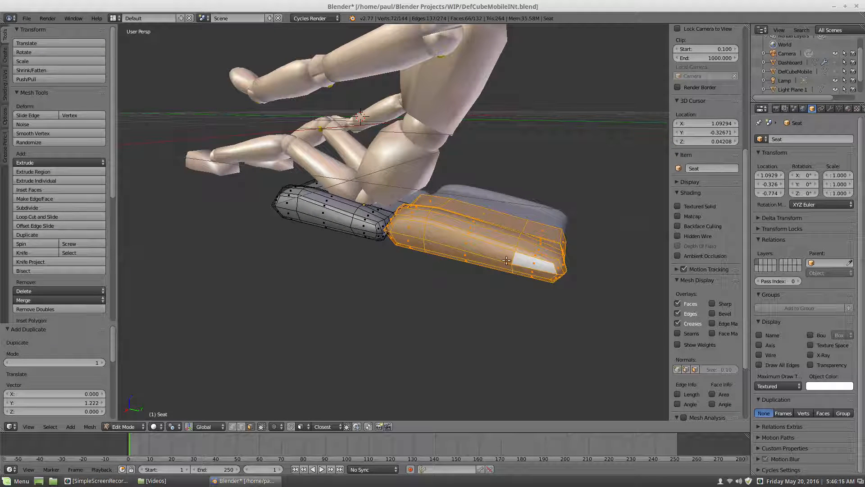
key("a")
middle_click_drag(494, 267, 508, 260)
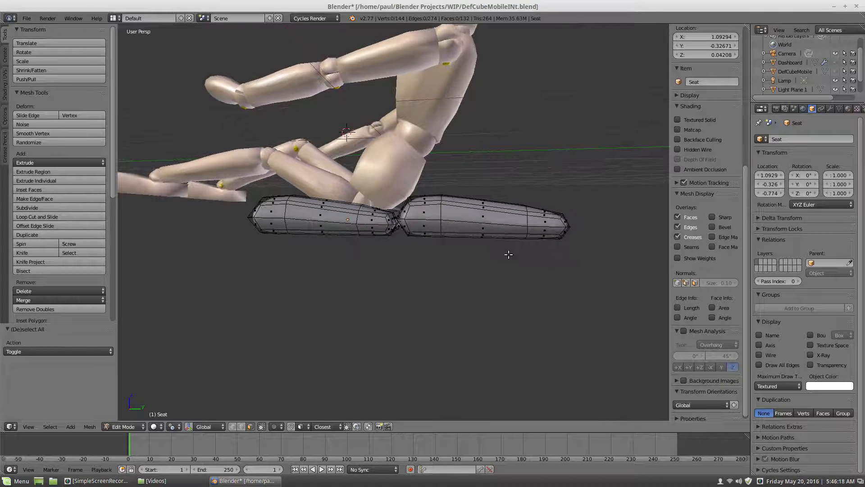
key("b")
left_click_drag(512, 182, 584, 258)
middle_click_drag(547, 290, 547, 289)
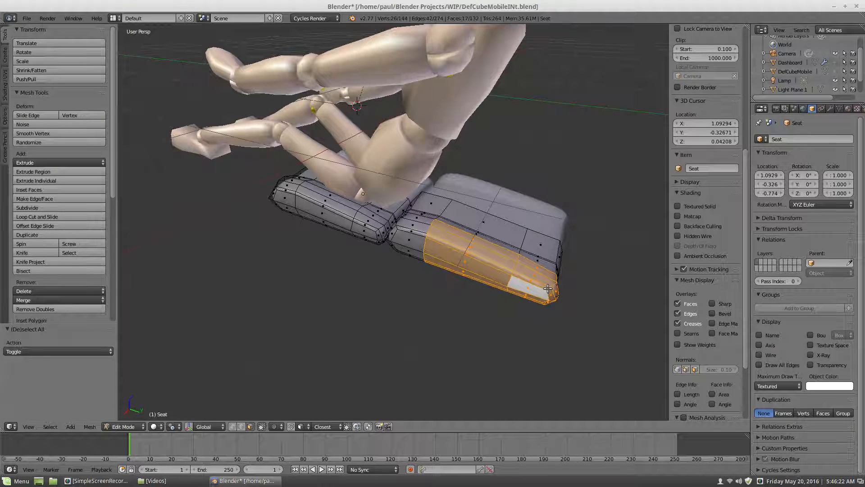
key("a")
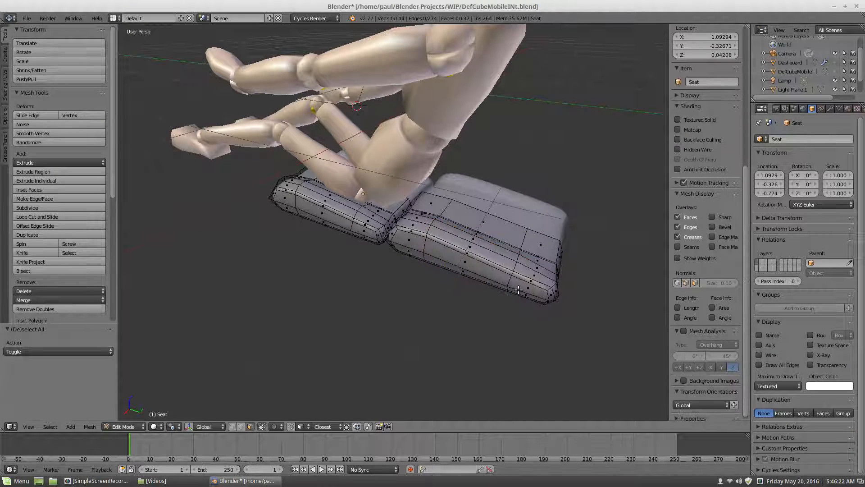
Select all vertices at the duplicate's far end, including hidden ones, and move them about 0.233 along Y to lengthen the cushion
left_click(232, 426)
key("z")
mouse_move(328, 373)
middle_mouse_down()
mouse_move(437, 295)
mouse_move(415, 286)
mouse_move(444, 281)
middle_mouse_up()
key("b")
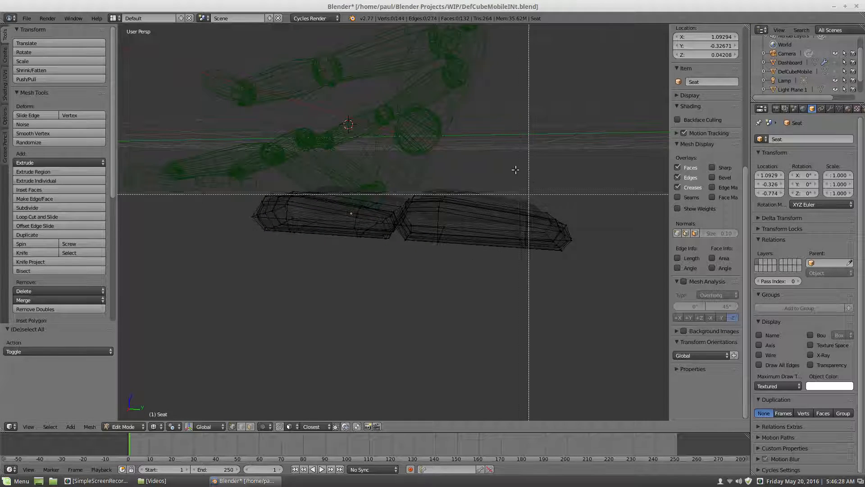
left_click_drag(504, 168, 594, 264)
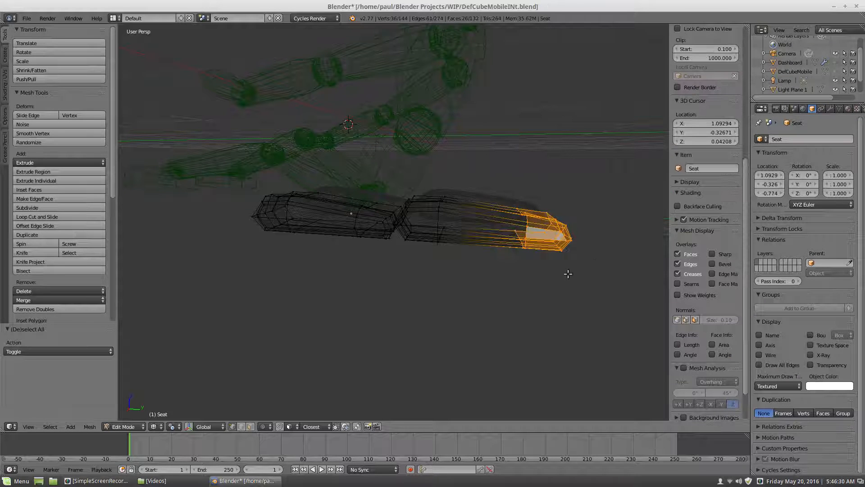
key("z")
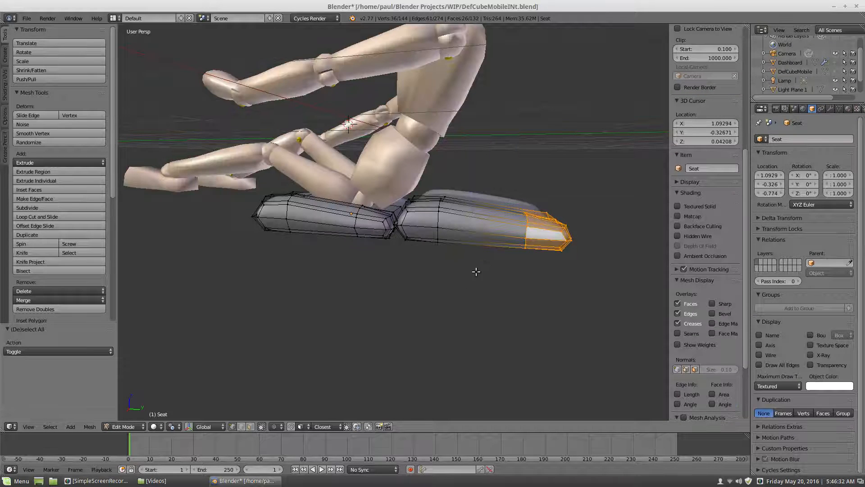
mouse_move(473, 270)
middle_mouse_down()
mouse_move(478, 280)
mouse_move(499, 254)
middle_mouse_up()
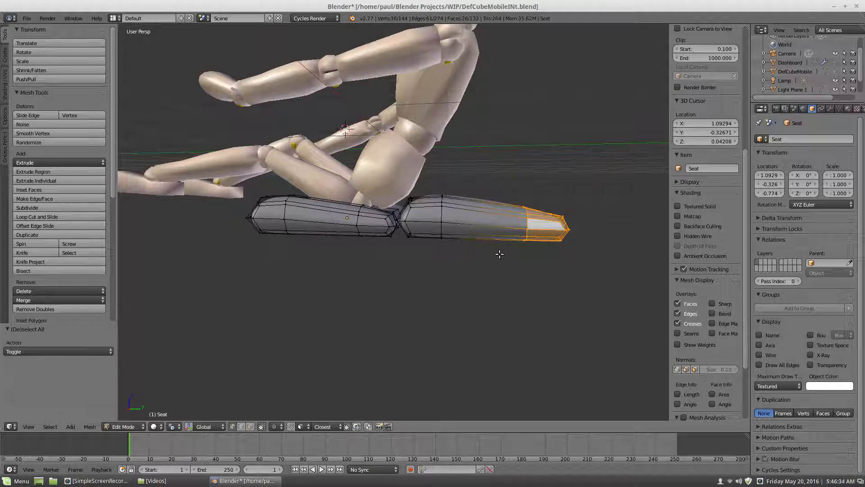
key("g")
key("y")
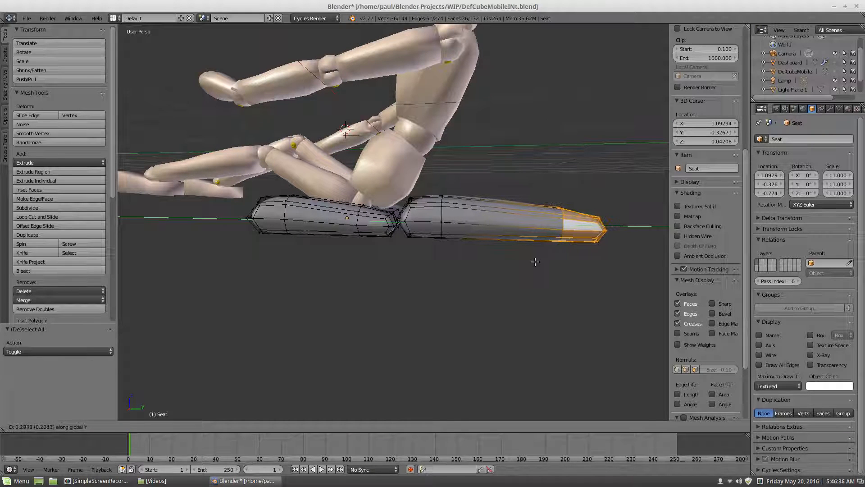
left_click(535, 261)
Select only the linked geometry of the lengthened duplicate and place the 3D cursor inside its end nearest the seat base
key("a")
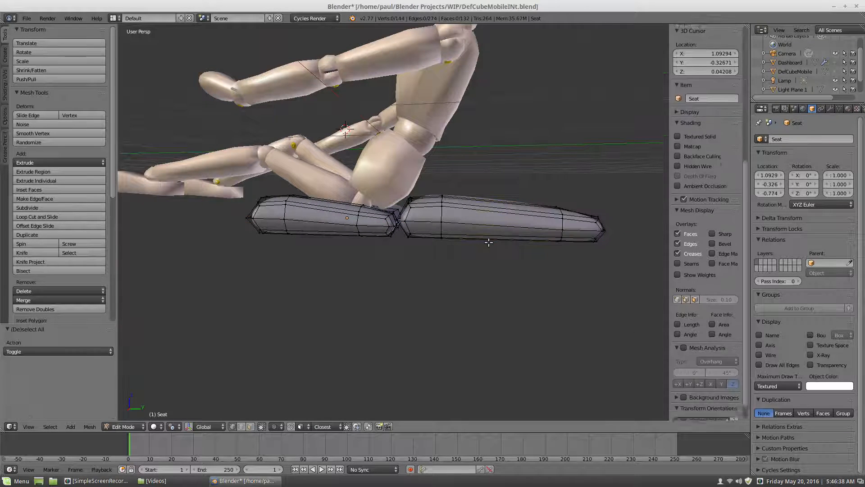
key("a")
key("a")
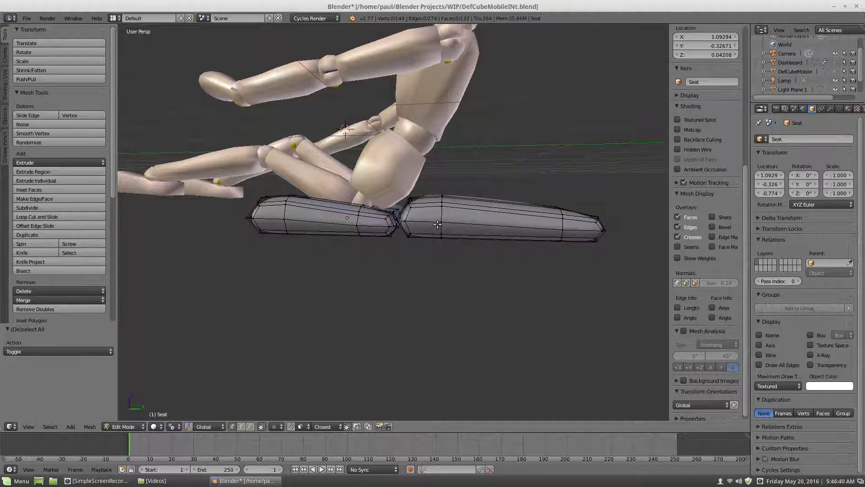
key("l")
scroll(437, 224, "up", 3)
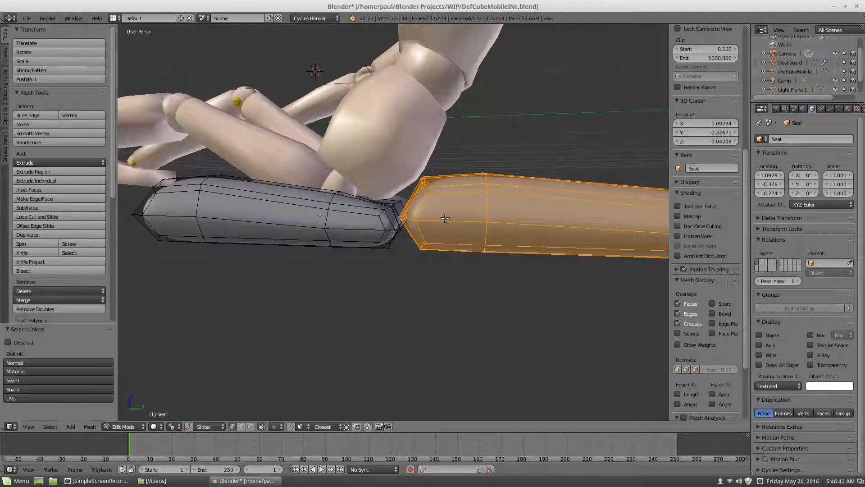
left_click(445, 218)
scroll(433, 247, "down", 4)
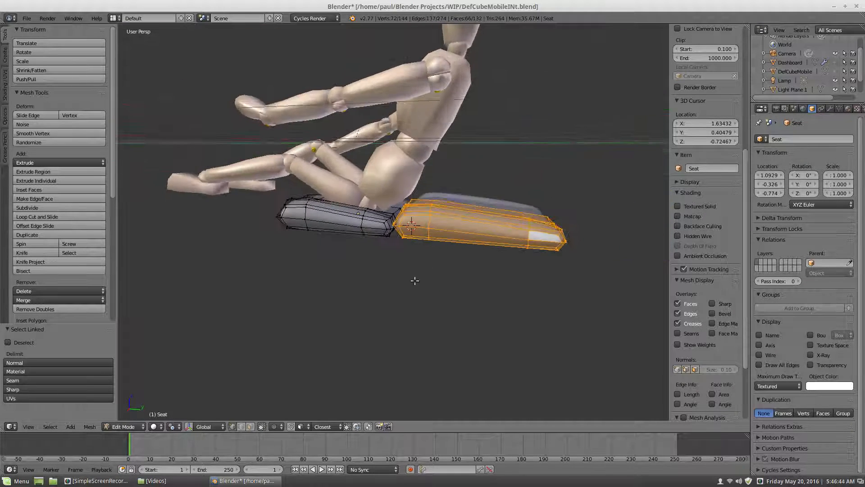
Set the pivot point to the 3D Cursor and rotate the selected duplicate about 71.6° around X to form the backrest
left_click(175, 426)
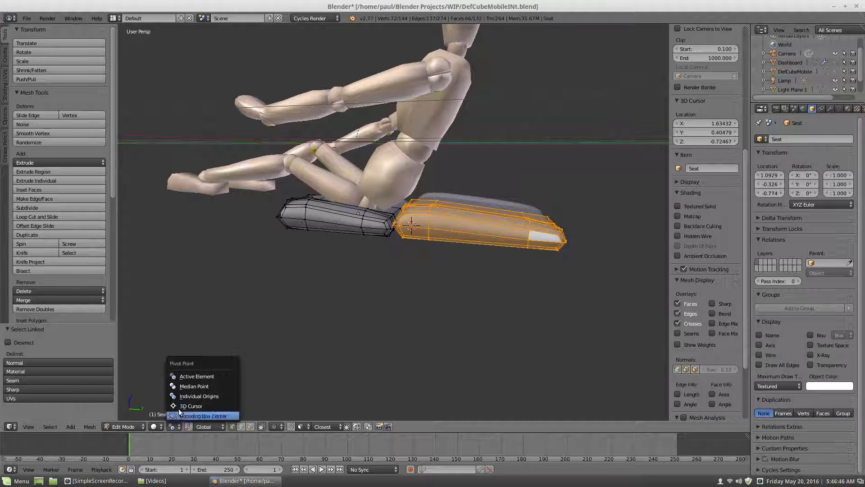
left_click(198, 403)
middle_click_drag(380, 309, 359, 323)
key("r")
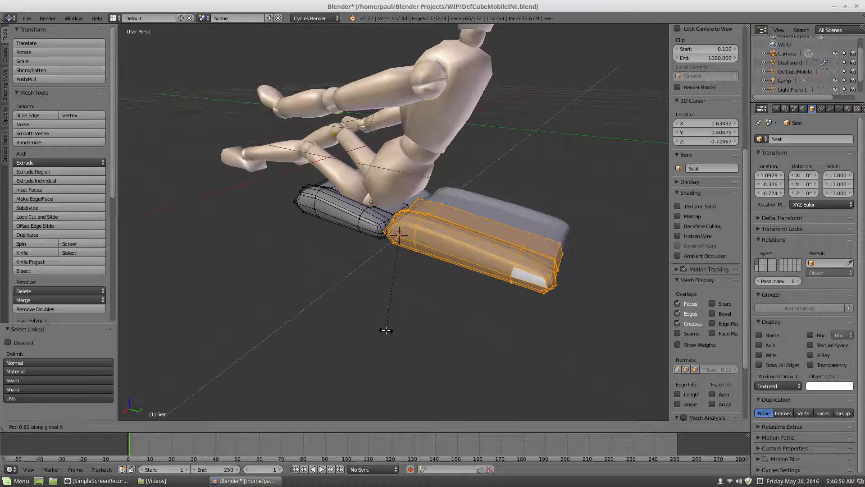
key("x")
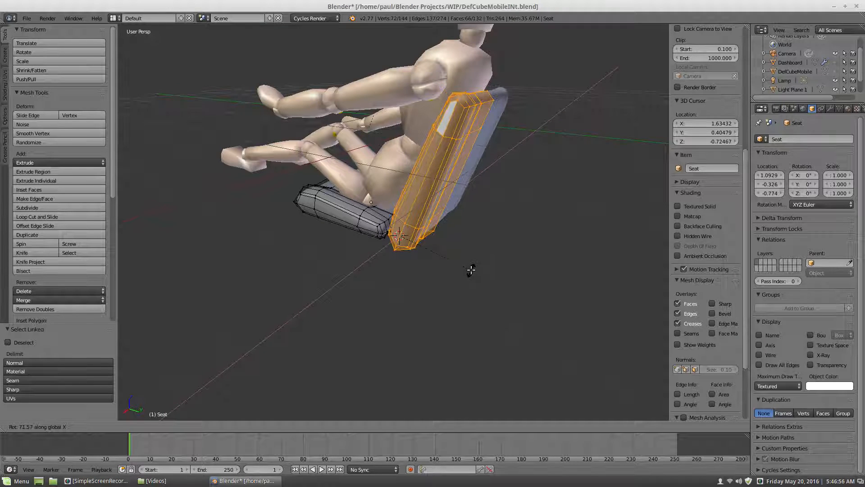
left_click(471, 269)
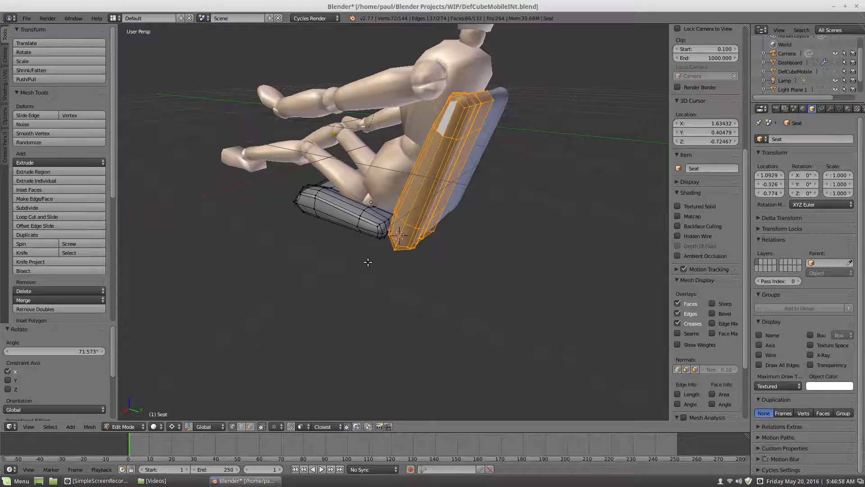
Move the backrest about 0.157 along Z and -0.101 along Y against the seat base, and clear the selection
middle_click_drag(367, 263, 397, 224)
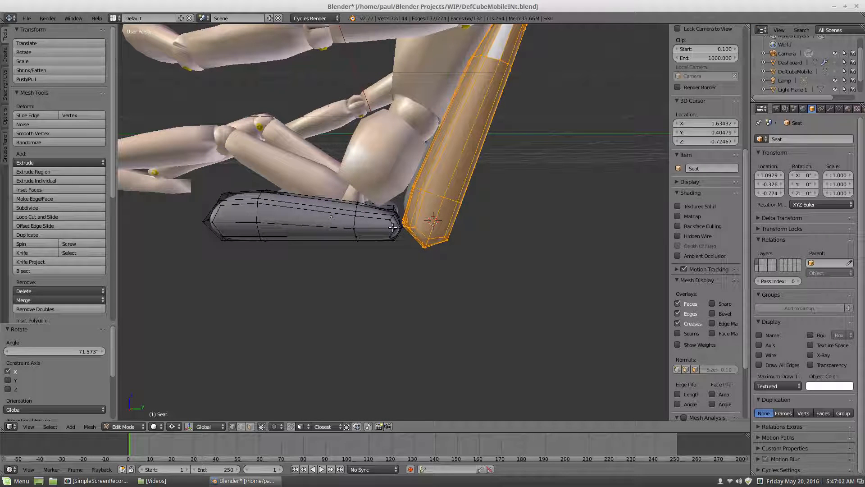
key("g")
key("z")
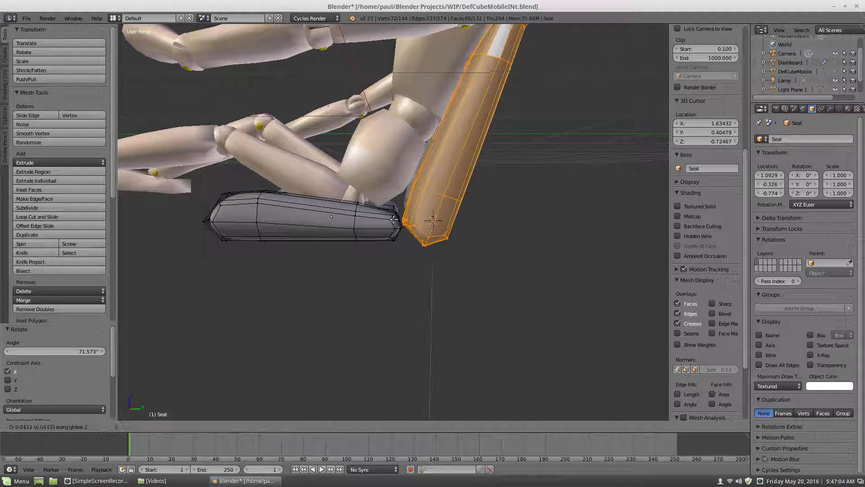
left_click(391, 201)
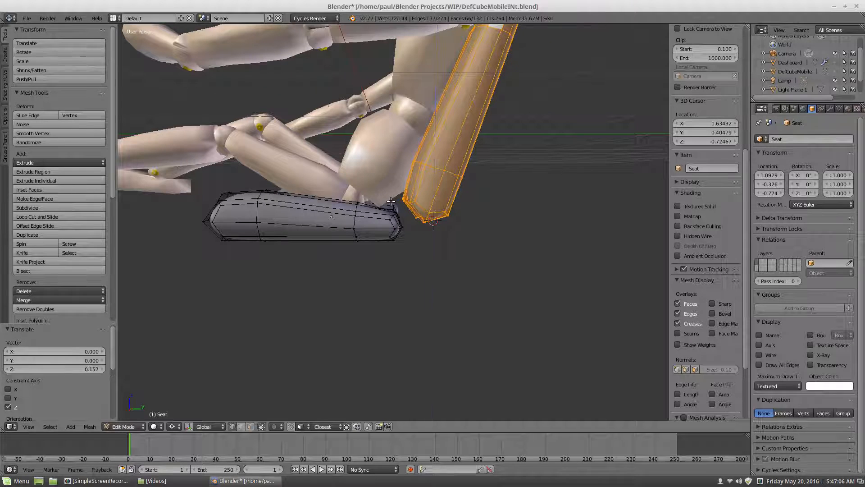
key("g")
key("y")
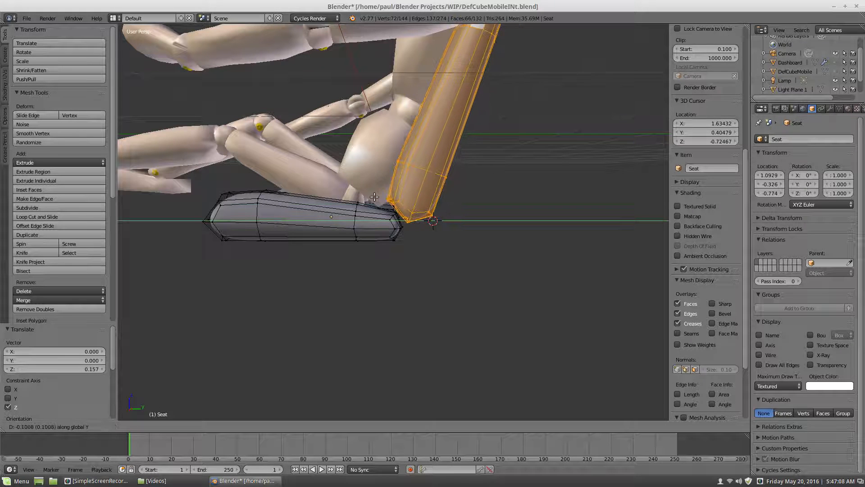
left_click(374, 197)
middle_click_drag(374, 197, 435, 197)
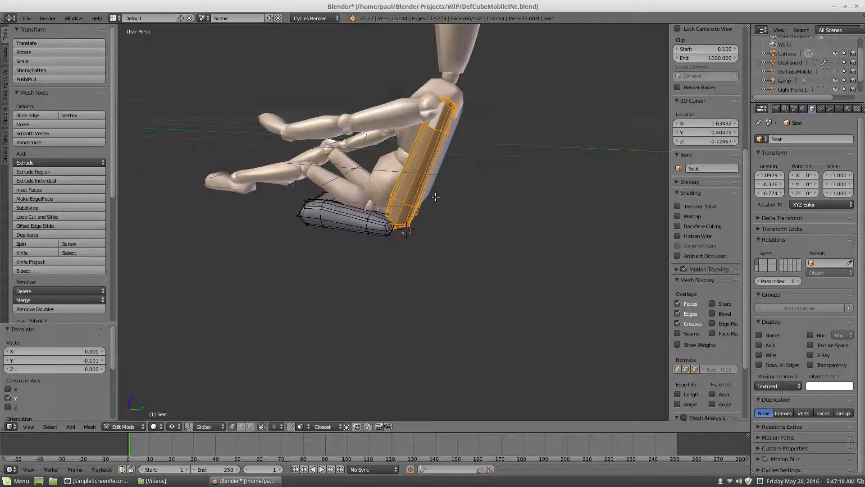
scroll(436, 197, "up", 1)
scroll(401, 181, "up", 2)
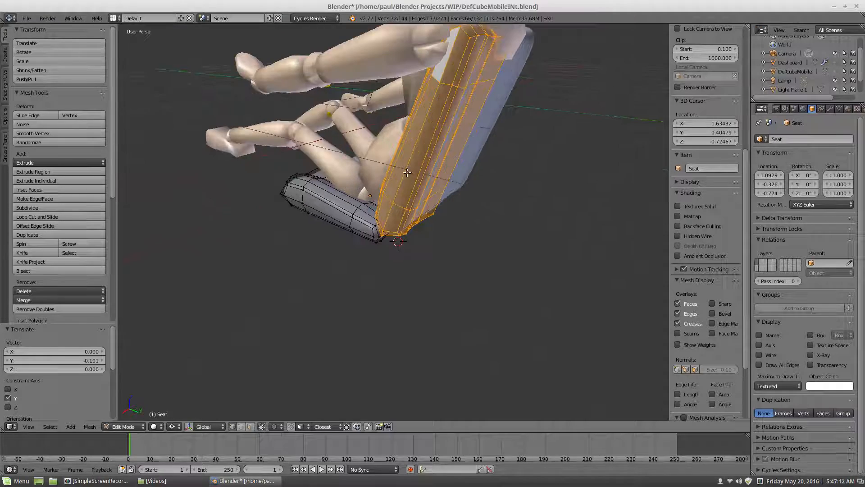
key("a")
Hide the Muñeco mannequin to expose the joint between the seat base and backrest
middle_click_drag(408, 172, 428, 134)
scroll(402, 152, "up", 3)
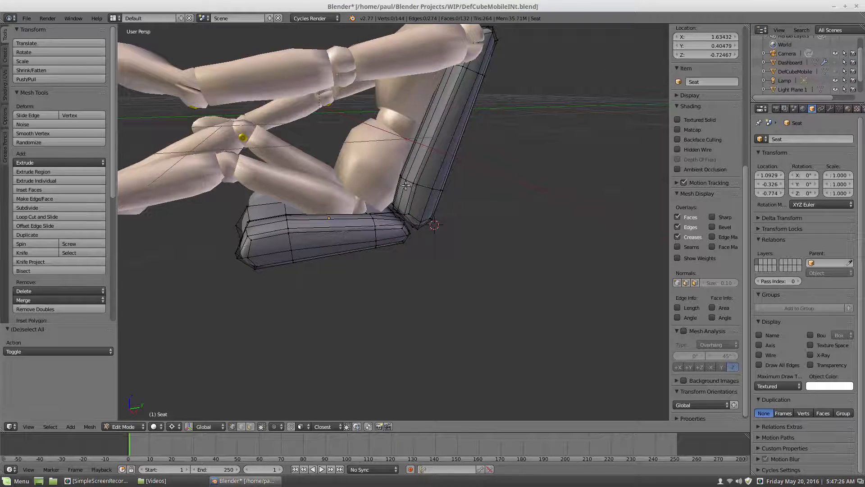
scroll(429, 135, "up", 5)
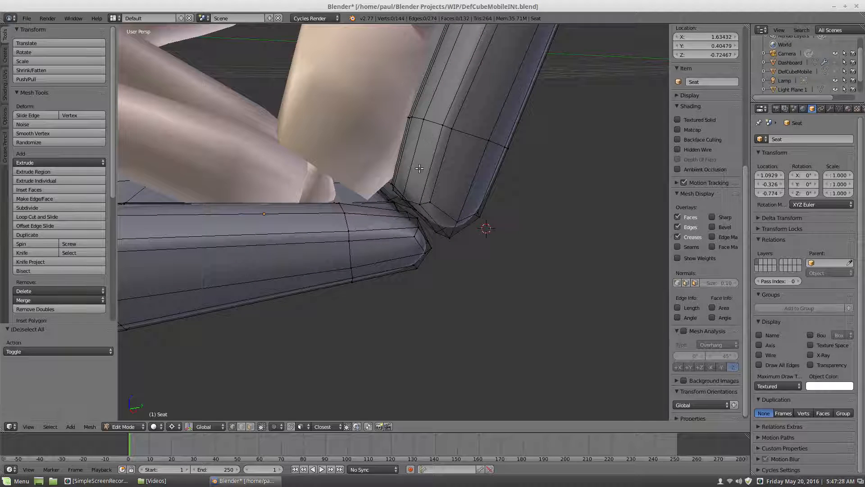
scroll(419, 168, "down", 5)
scroll(858, 72, "down", 2)
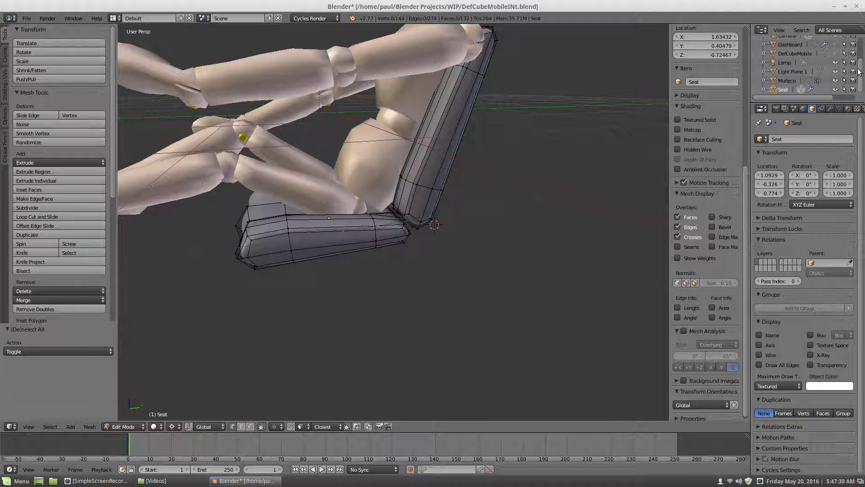
scroll(845, 72, "up", 2)
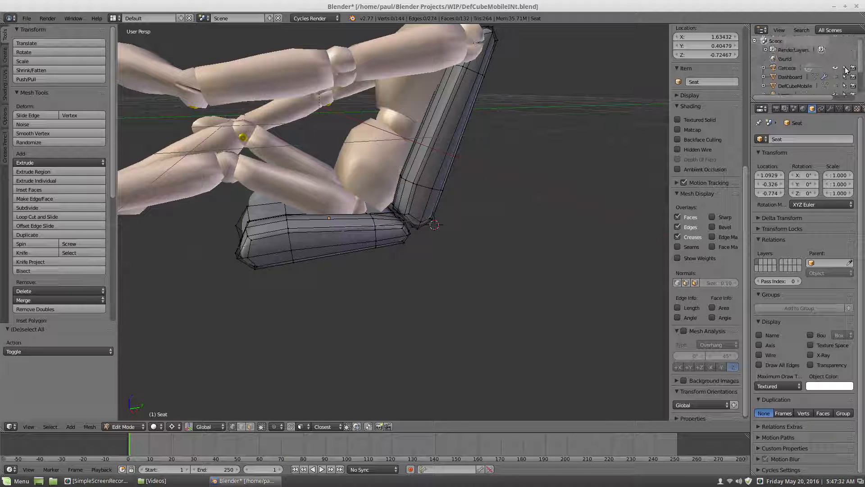
scroll(846, 71, "down", 2)
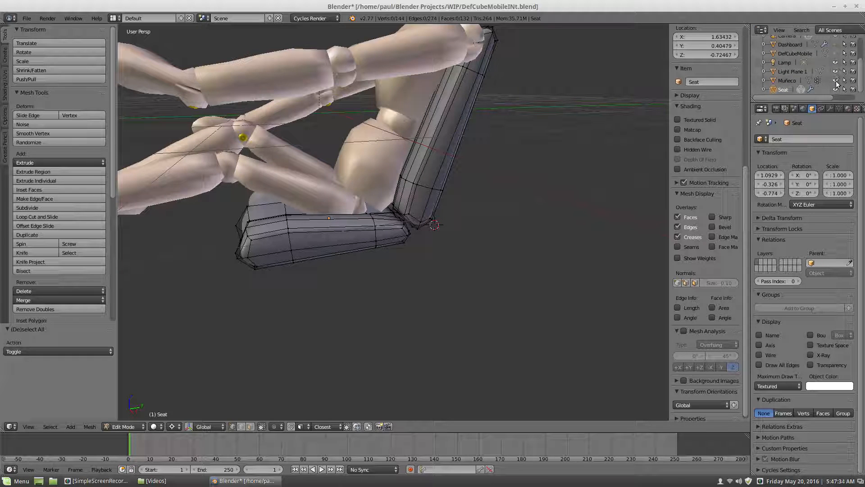
left_click(835, 80)
Select the vertex path across the backrest's lower front, move it about -0.055 in Y and 0.042 in Z with X locked, and deselect
middle_click_drag(348, 137, 377, 154)
scroll(377, 154, "down", 5)
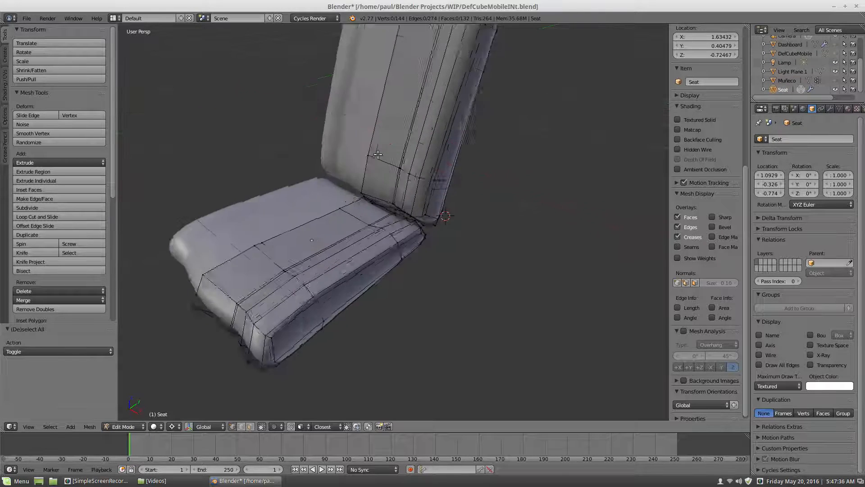
right_click(339, 77)
middle_click_drag(504, 162, 469, 151)
right_click(457, 124, "ctrl")
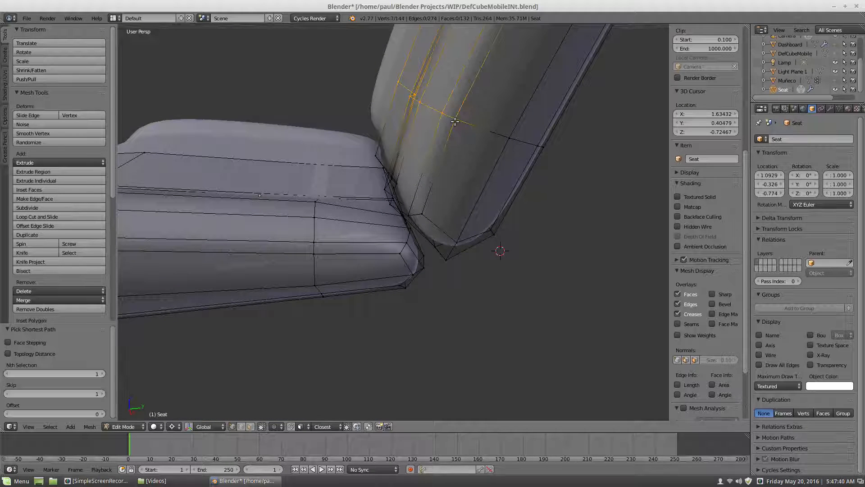
scroll(452, 168, "down", 5)
middle_click_drag(420, 184, 363, 174)
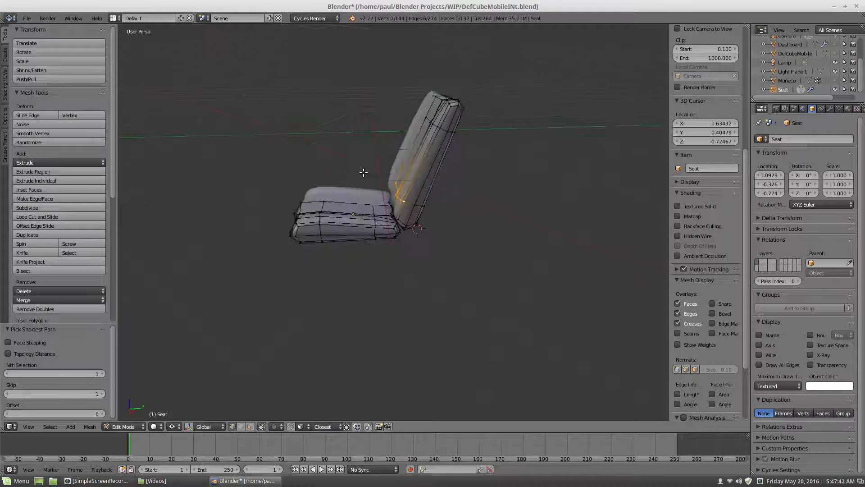
scroll(366, 172, "up", 3)
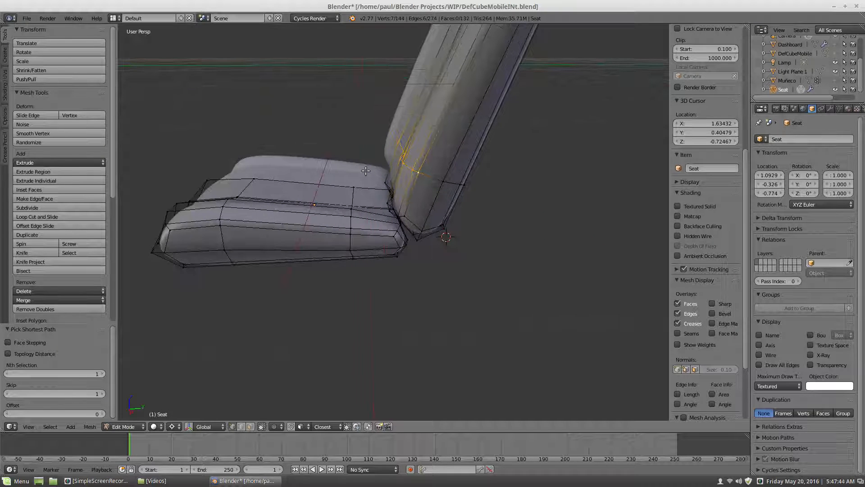
key("g")
key("shift+x")
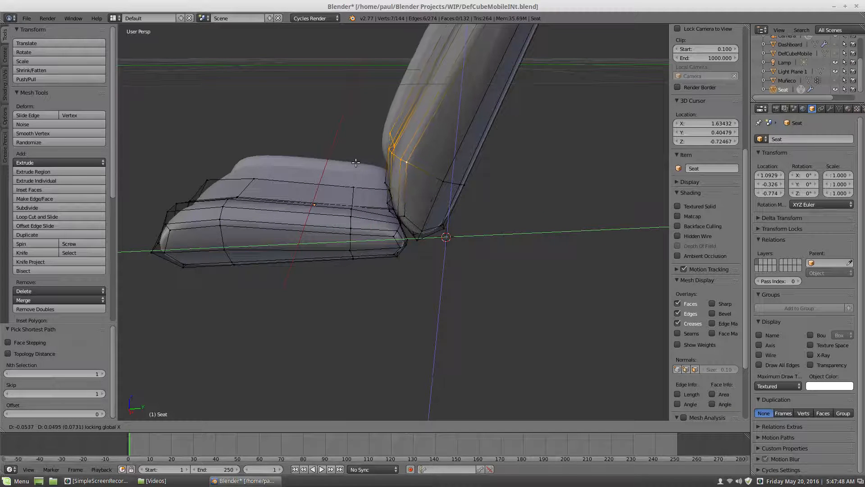
left_click(355, 164)
scroll(432, 157, "down", 4)
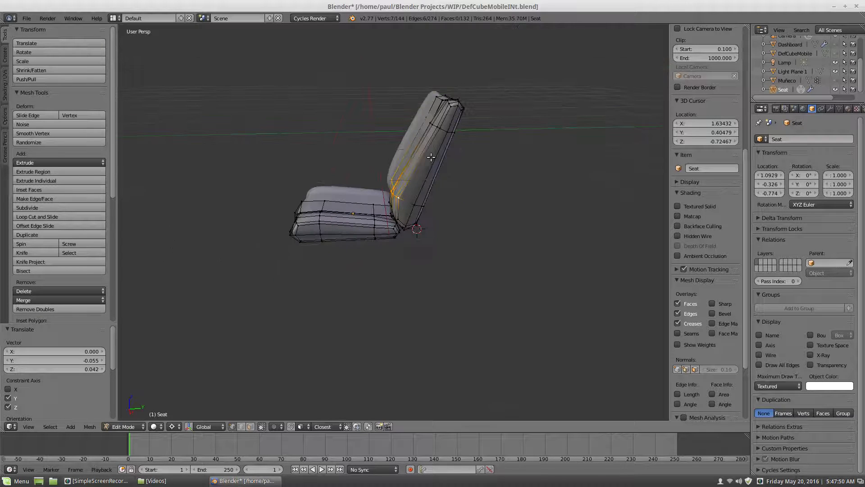
scroll(467, 109, "up", 3)
middle_click_drag(505, 135, 485, 134)
key("a")
Move the single lower vertex on the backrest's outer side about -0.043 in Y and 0.036 in Z, keeping X locked
scroll(419, 156, "up", 3)
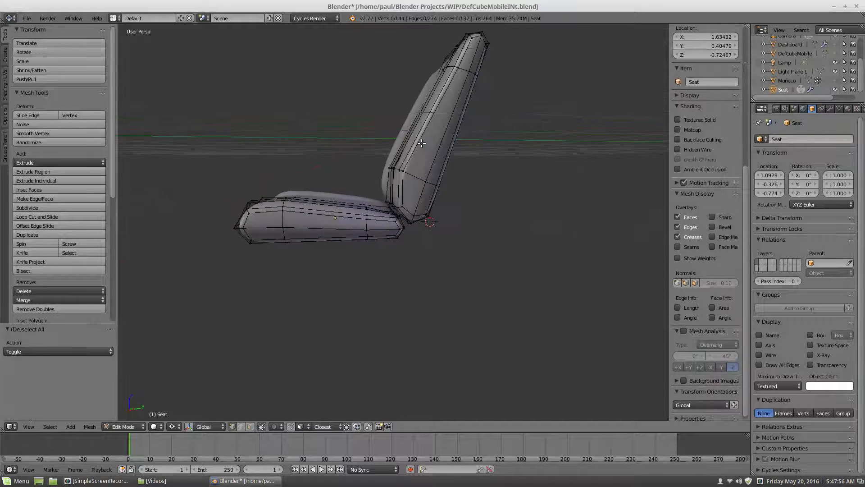
right_click(432, 152)
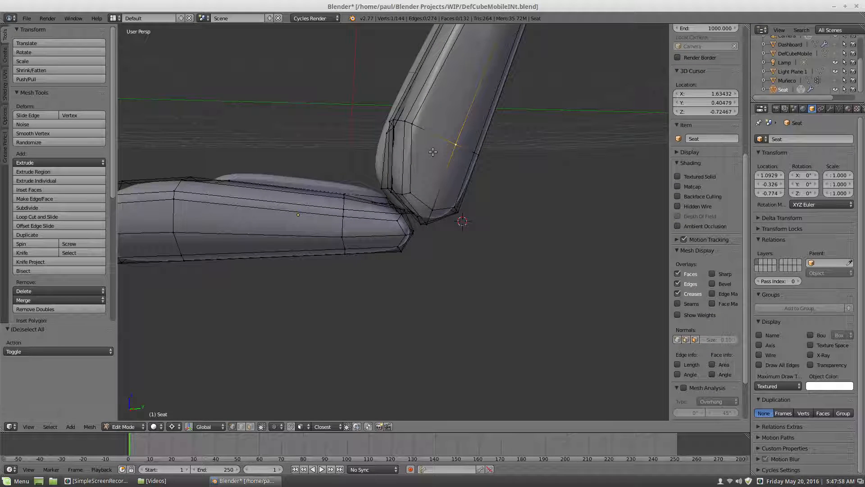
key("g")
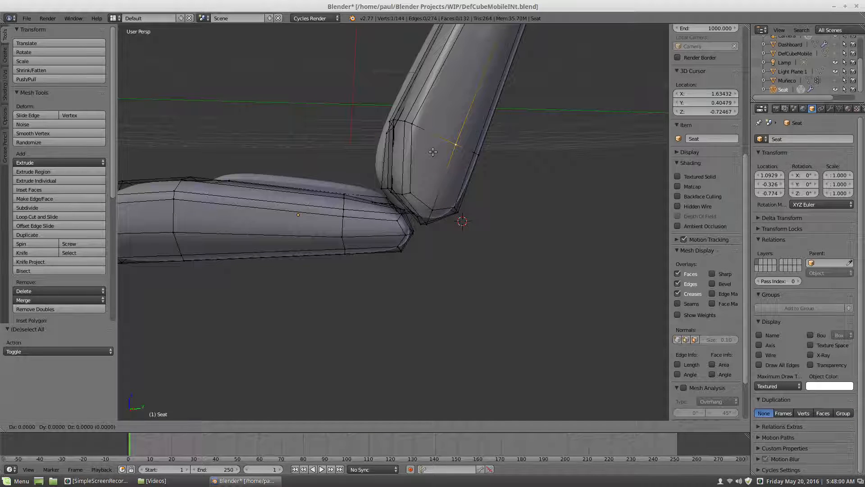
key("shift+x")
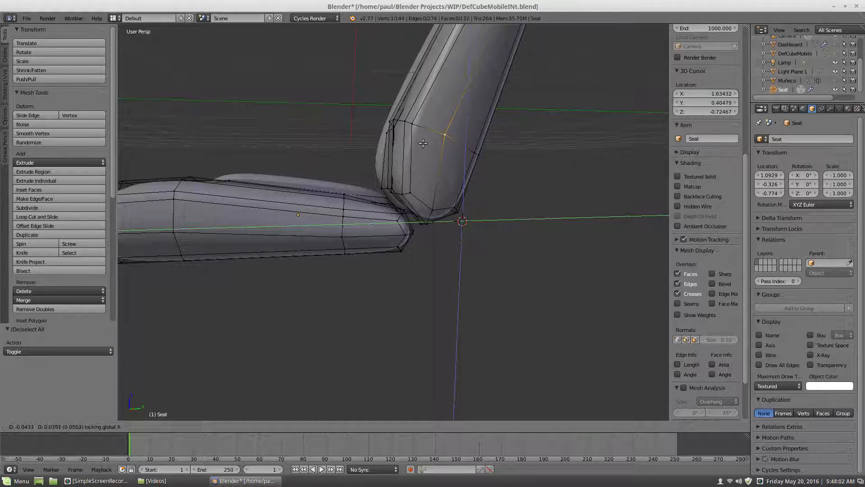
left_click(423, 143)
Select the column of four vertices on the backrest's rear side, apply Shrink/Fatten by about -0.017, and clear the selection
scroll(428, 166, "down", 4)
middle_click_drag(427, 167, 404, 185)
scroll(416, 98, "up", 1)
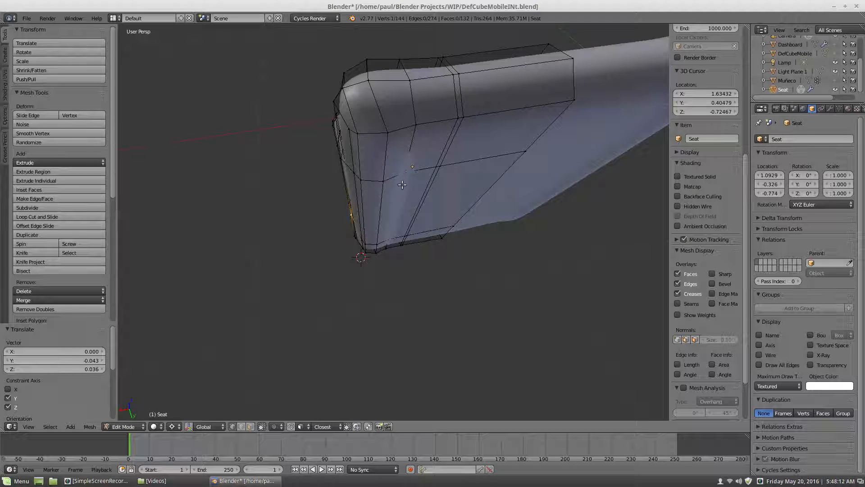
right_click(388, 185)
right_click(384, 143, "shift")
middle_click_drag(384, 143, 403, 214)
right_click(377, 206, "shift")
scroll(401, 203, "up", 3)
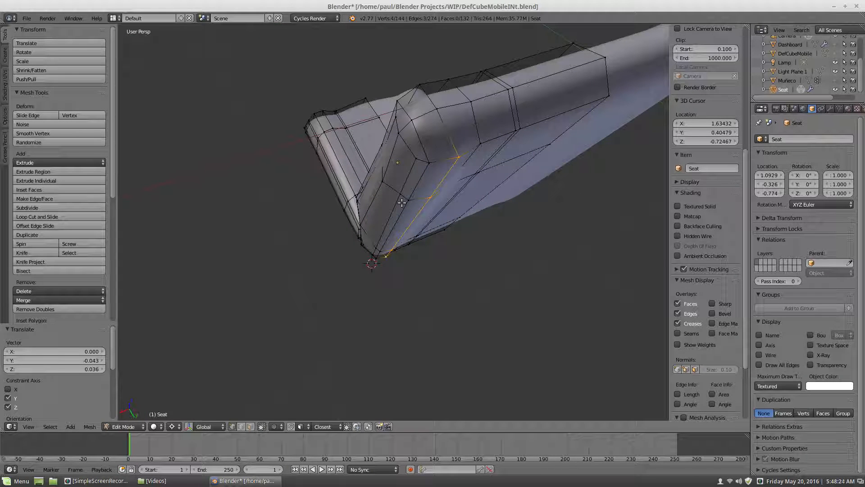
key("alt+s")
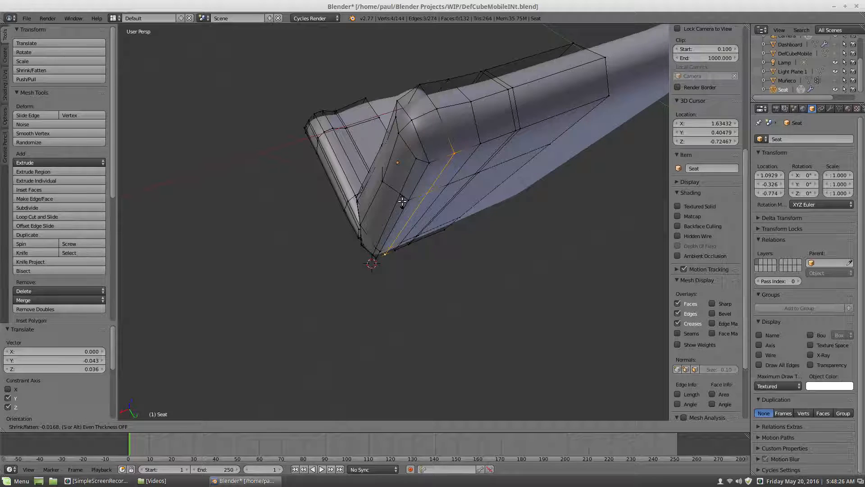
left_click(402, 203)
key("a")
Add one centred loop cut across the backrest between its lower and upper edge loops
scroll(390, 196, "down", 5)
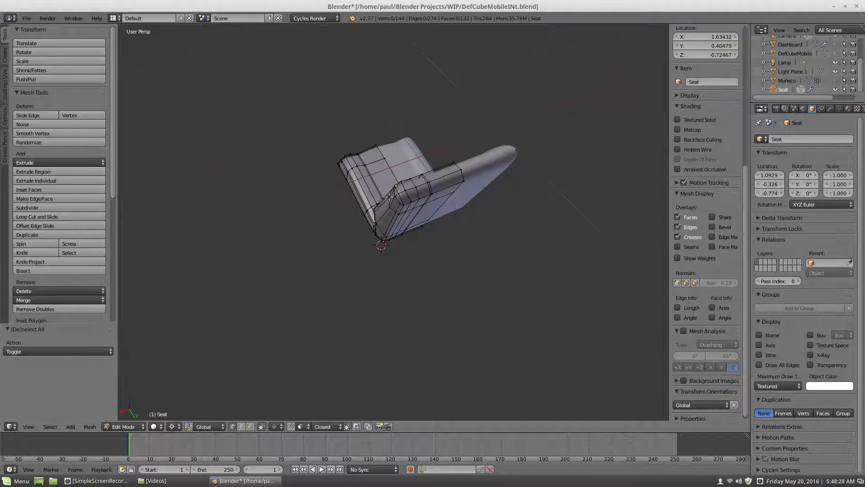
middle_click_drag(396, 188, 445, 190)
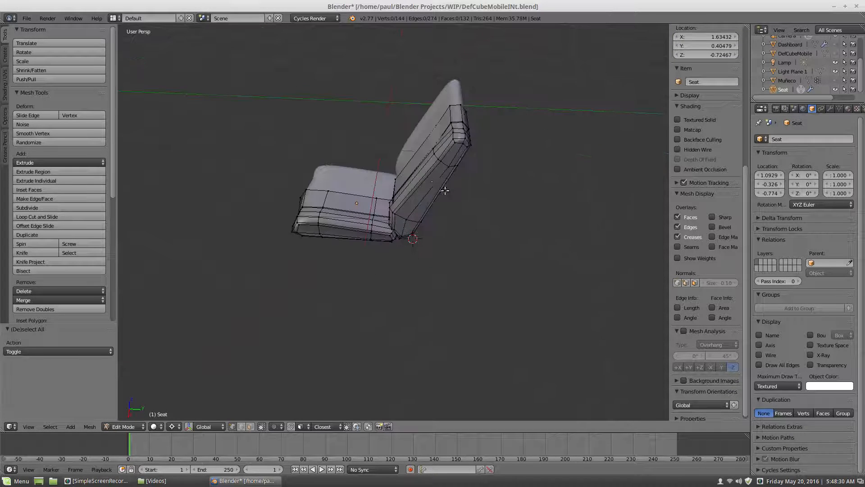
scroll(425, 176, "up", 3)
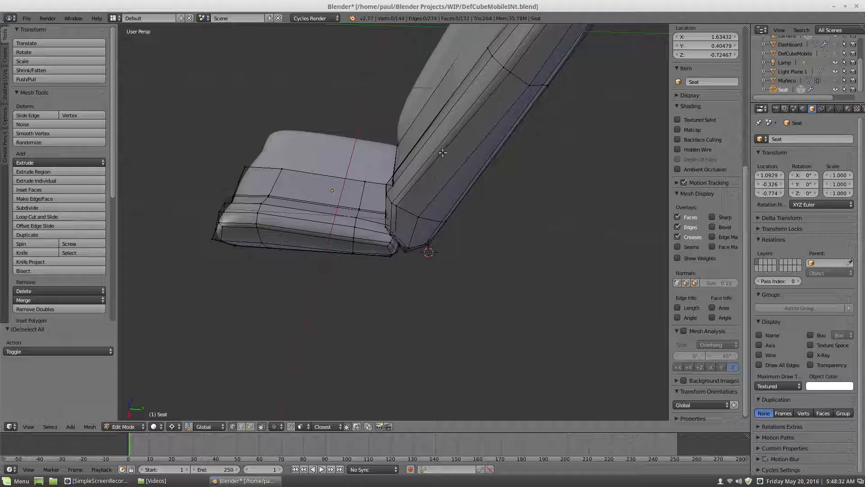
key("ctrl+r")
left_click(438, 156)
right_click(439, 156)
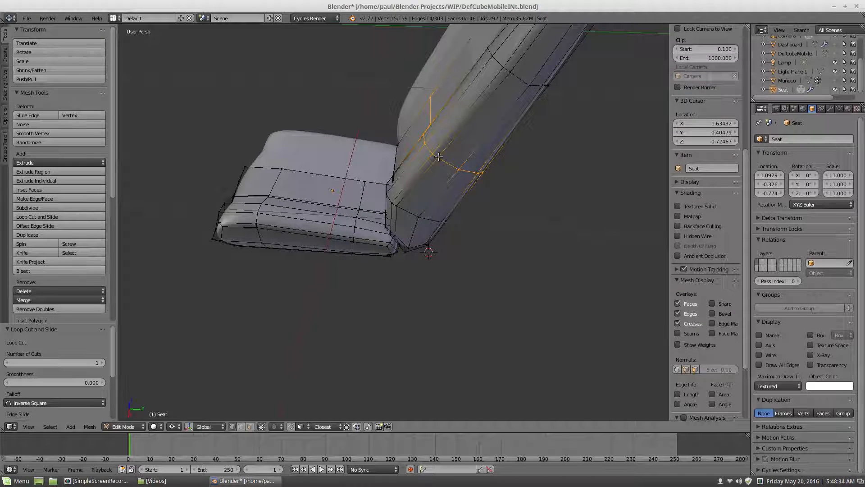
Edge-slide the new backrest loop down toward the seat base and clear the selection
middle_click_drag(403, 153, 445, 137)
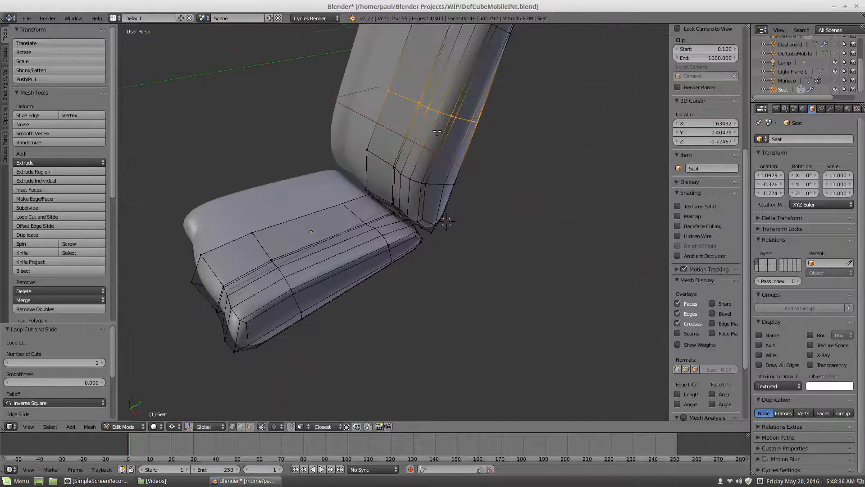
key("g")
key("g")
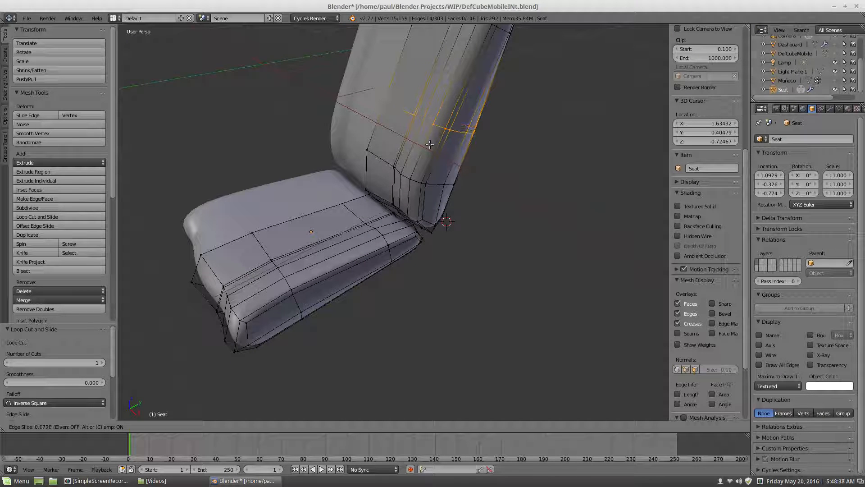
left_click(429, 149)
key("a")
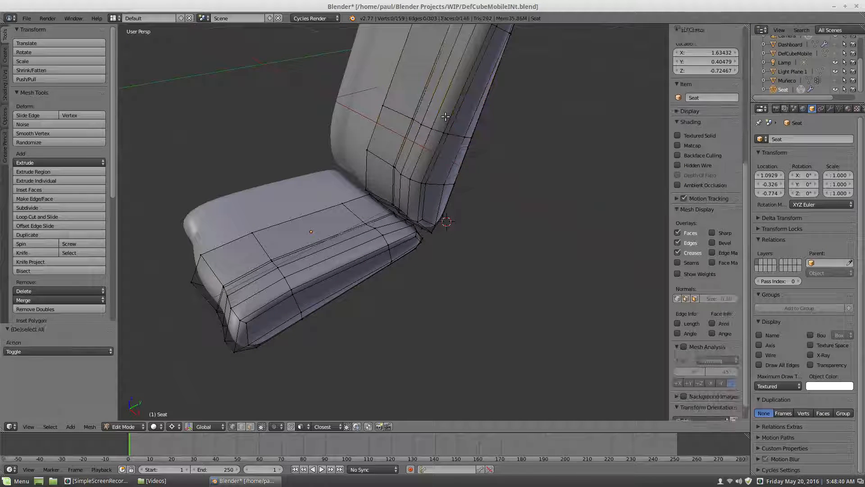
Select the seven-vertex path across the front of the backrest's middle edge loop, move it about -0.041 along Y, and clear the selection
scroll(421, 128, "down", 2)
scroll(423, 129, "up", 3)
middle_click_drag(425, 139, 431, 112)
scroll(431, 112, "down", 2)
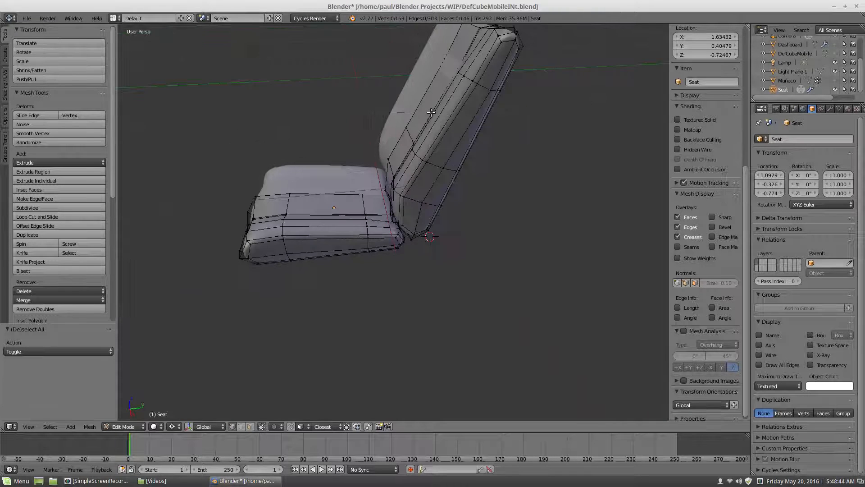
scroll(418, 81, "up", 3)
right_click(420, 47)
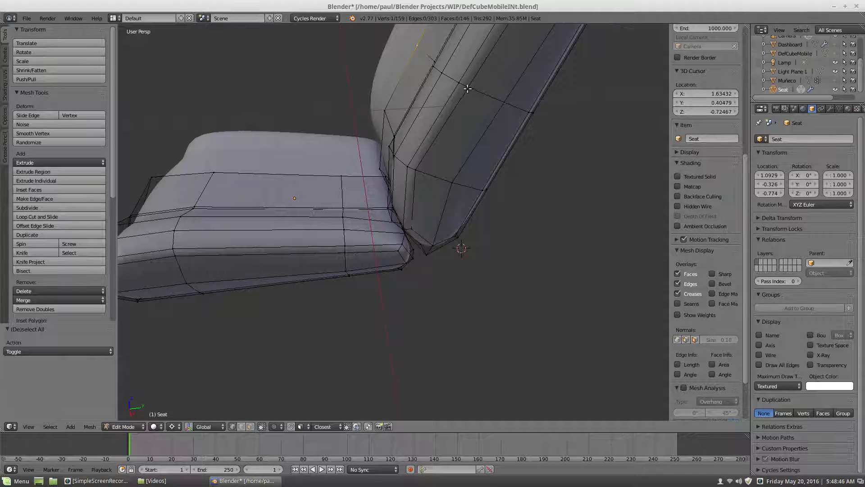
right_click(467, 89, "ctrl")
scroll(400, 94, "down", 3)
middle_click_drag(398, 123, 385, 114)
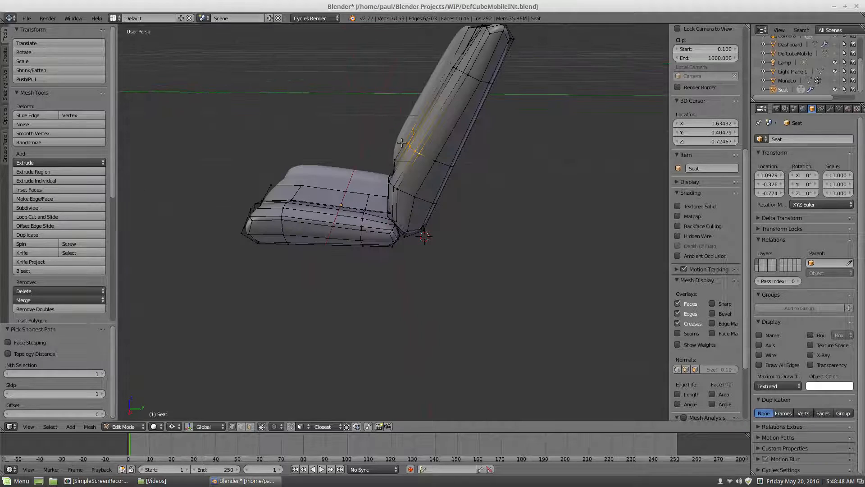
key("g")
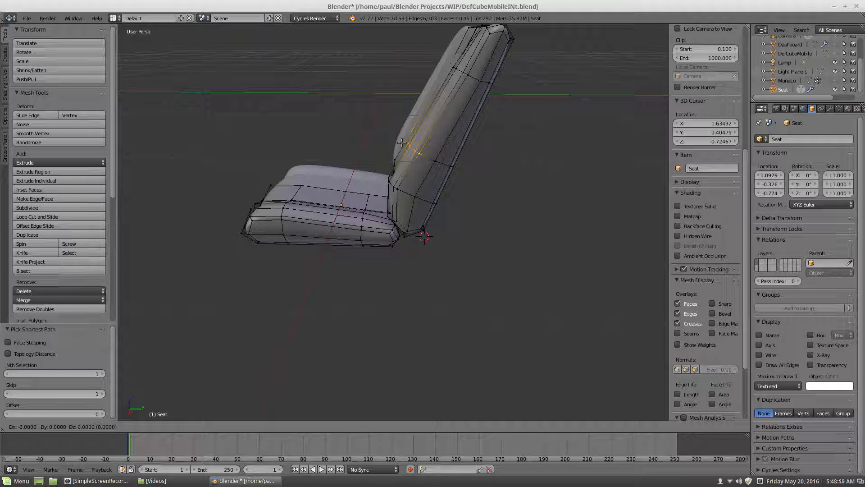
key("y")
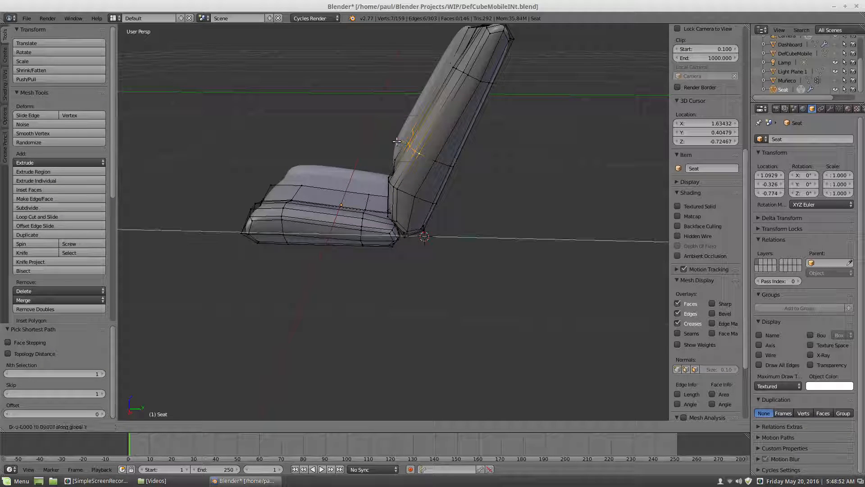
left_click(425, 123)
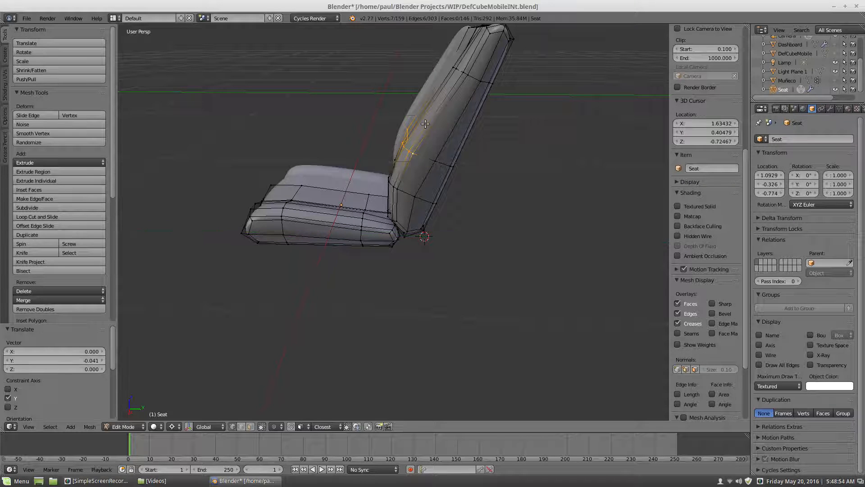
key("a")
Add one loop cut across the backrest between the moved loop and the upper edge loop, then clear the selection
scroll(425, 123, "down", 4)
middle_click_drag(379, 152, 394, 129)
scroll(428, 130, "up", 3)
scroll(394, 129, "up", 2)
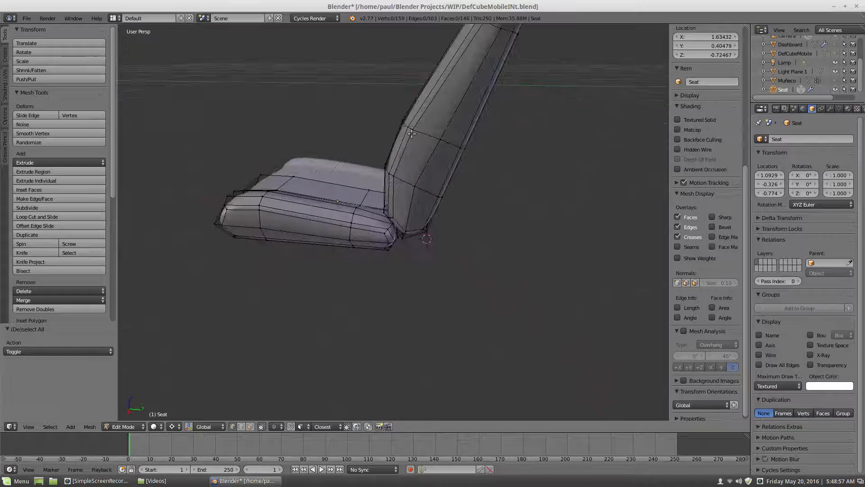
key("ctrl+r")
left_click(448, 110)
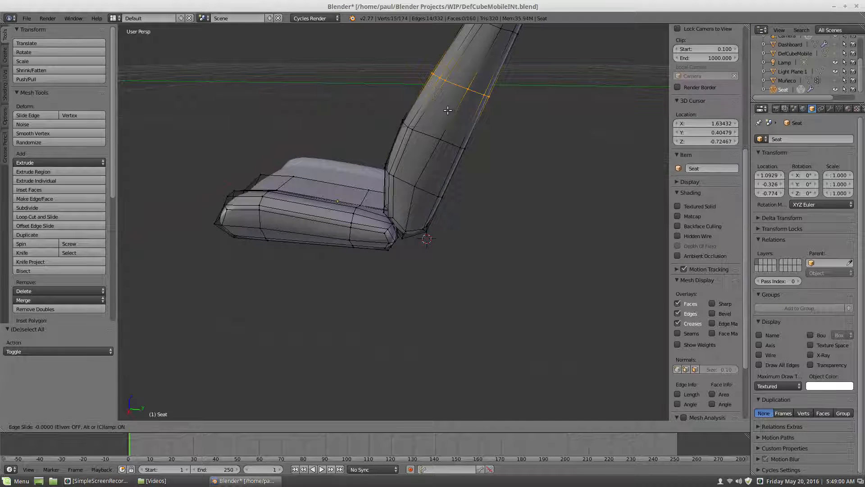
left_click(449, 108)
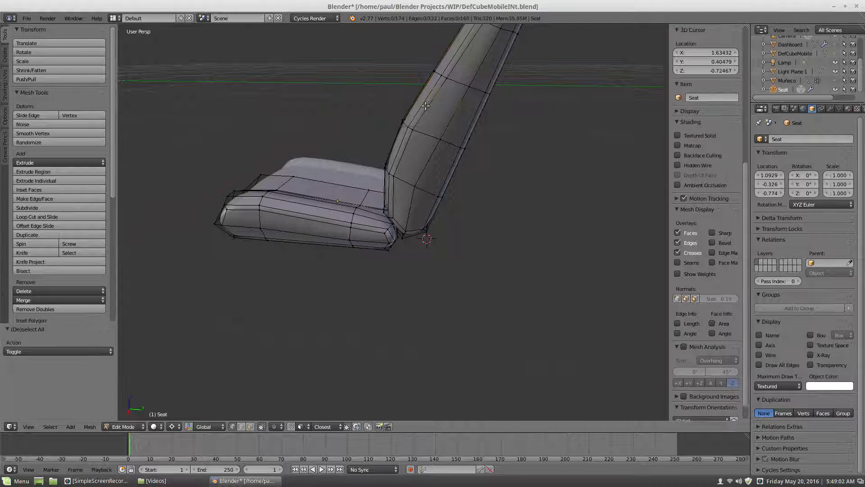
key("a")
Select the seven-vertex path running across the front of the new backrest loop to its outer side
middle_click_drag(449, 108, 399, 152)
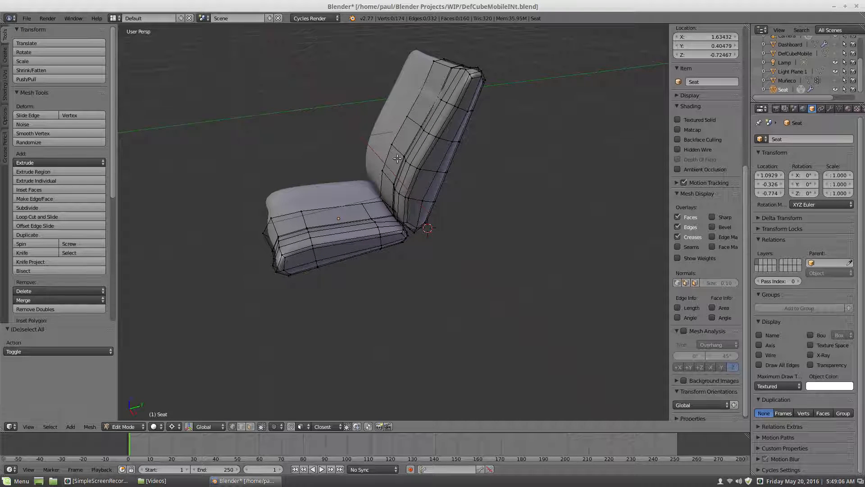
middle_click_drag(416, 183, 418, 169)
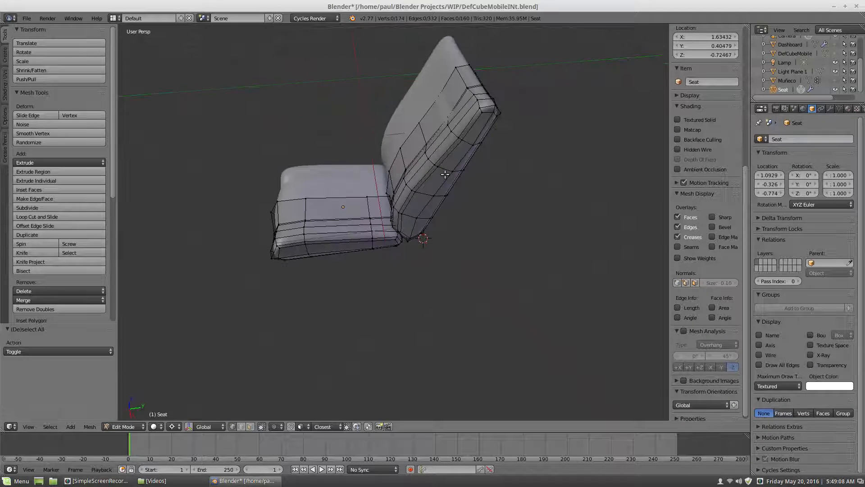
scroll(415, 166, "up", 3)
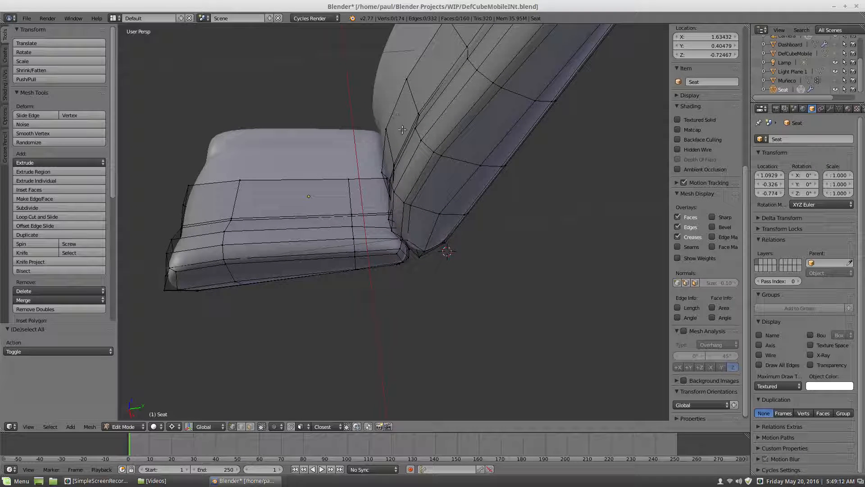
scroll(402, 130, "down", 2)
scroll(426, 101, "up", 2)
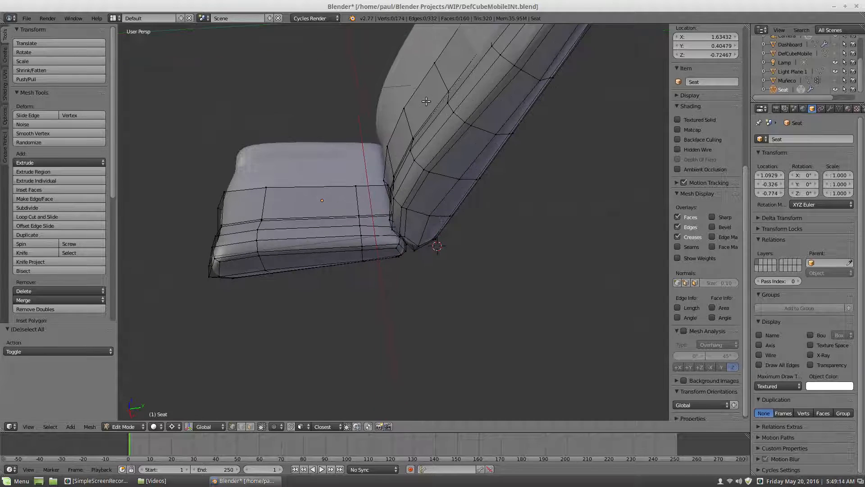
right_click(433, 64)
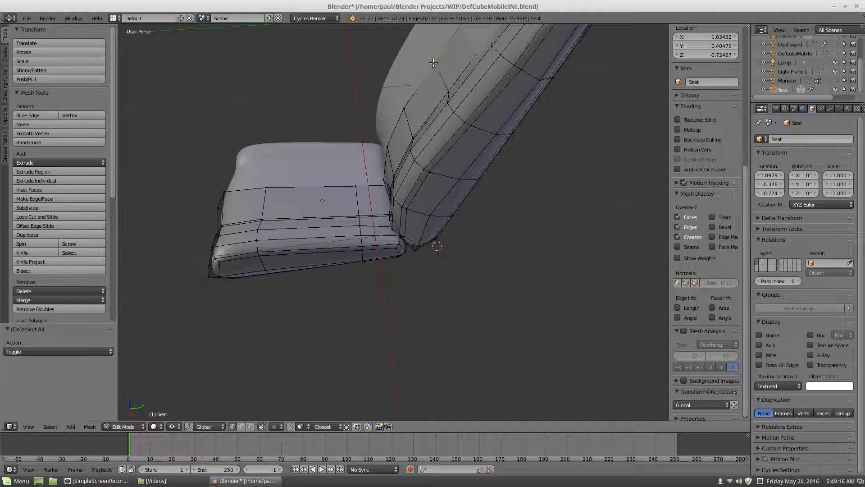
right_click(470, 127, "ctrl")
middle_click_drag(467, 134, 464, 147)
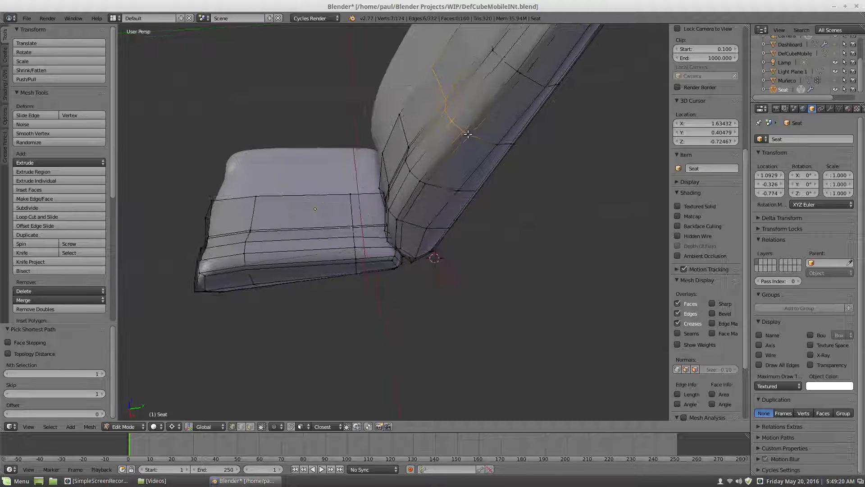
scroll(467, 134, "up", 3)
scroll(451, 180, "down", 3)
middle_click_drag(434, 207, 364, 211)
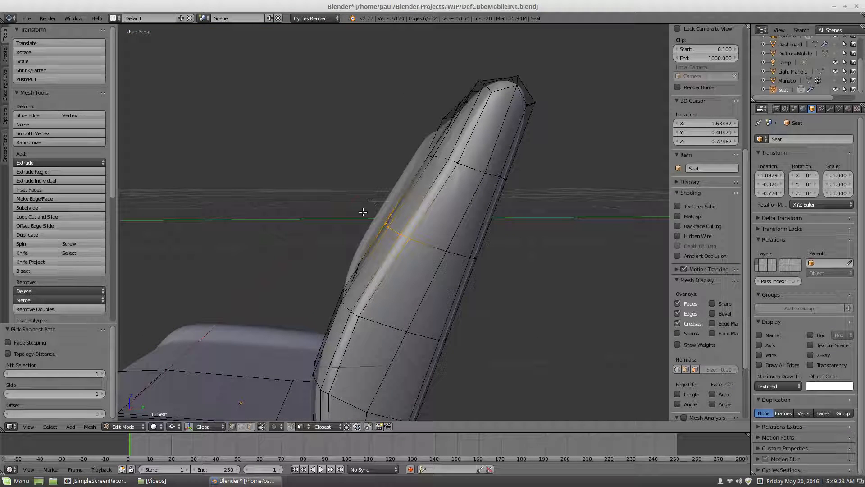
key("g")
key("shift+x")
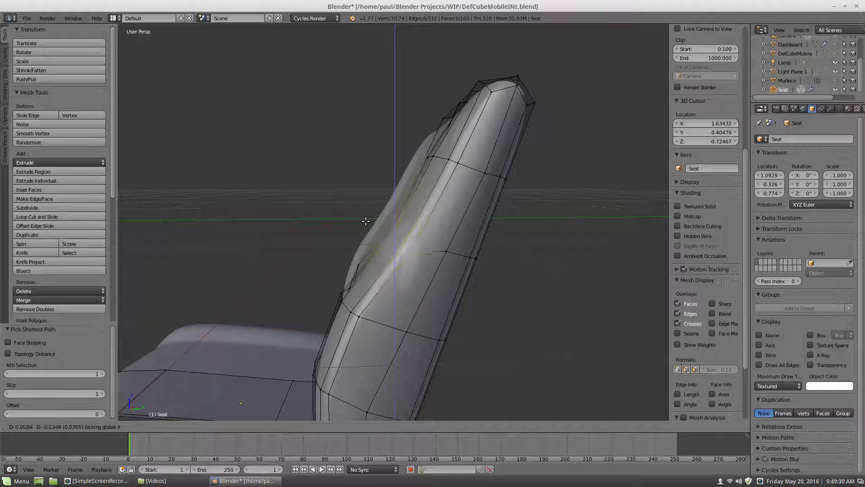
left_click(364, 222)
Move the selected front vertices about 0.018 in Y and -0.048 in Z, keeping X locked
key("g")
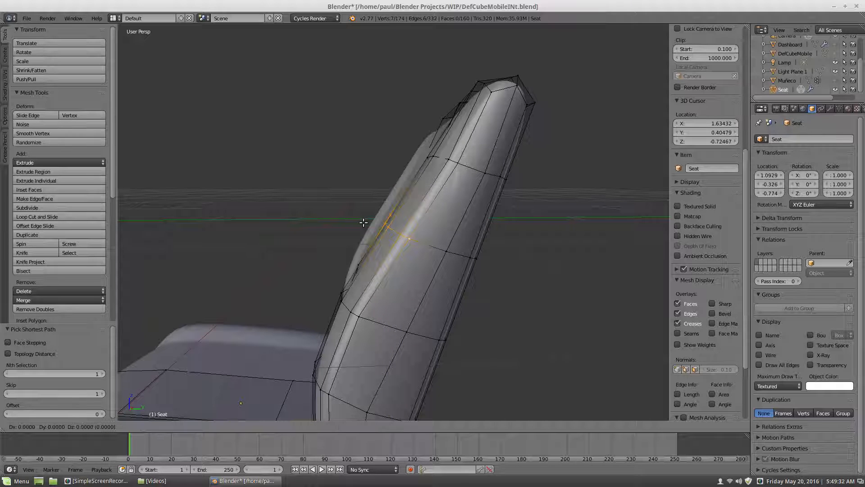
key("x")
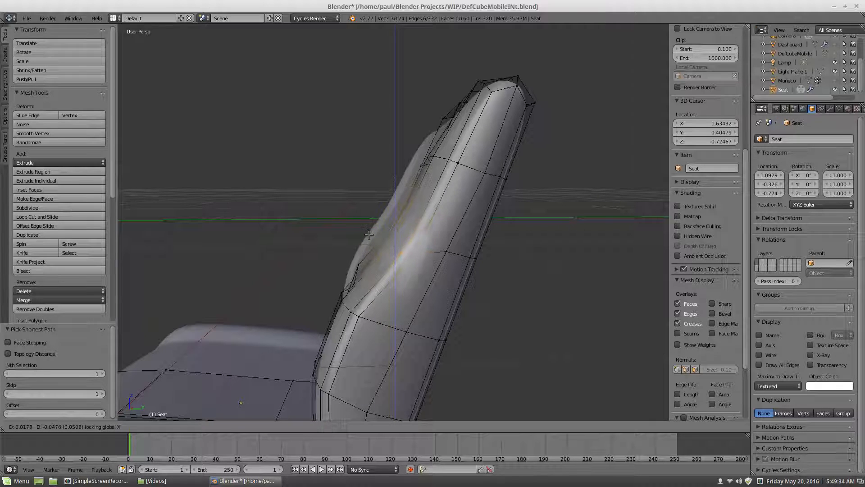
left_click(369, 235)
scroll(368, 234, "down", 5)
mouse_move(353, 253)
middle_mouse_down()
mouse_move(375, 263)
mouse_move(366, 258)
middle_mouse_up()
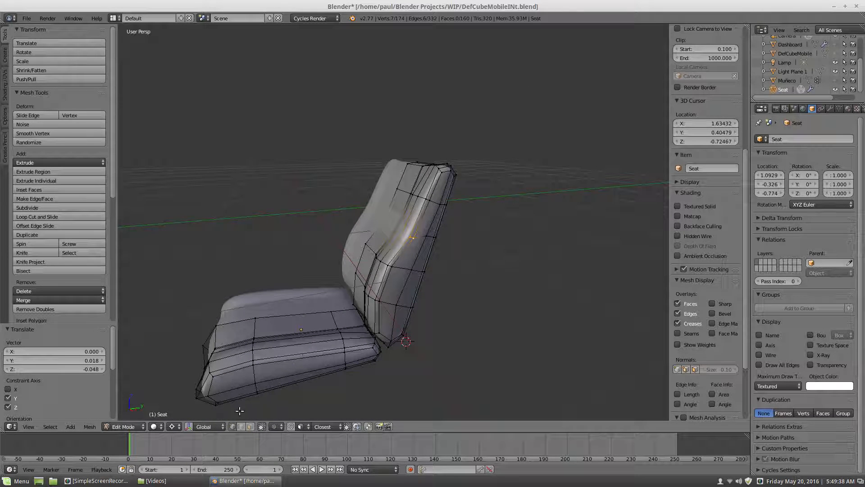
Change the pivot point mode, then edge-slide the eight-vertex path across the backrest's side and rear down by about 0.10 and clear the selection
left_click(176, 427)
left_click(200, 383)
scroll(397, 260, "up", 5)
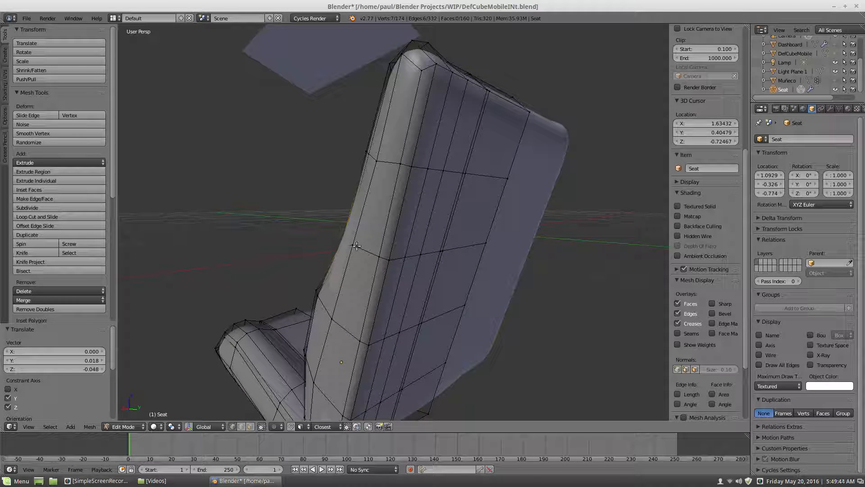
right_click(358, 247)
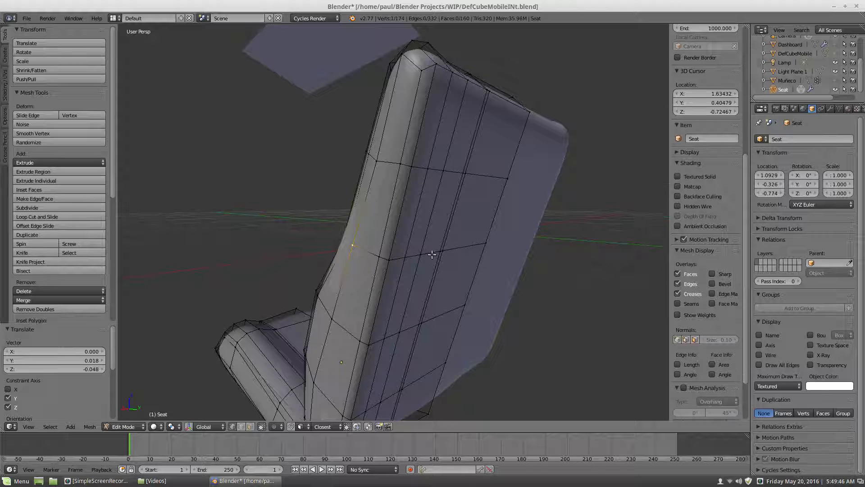
right_click(478, 245, "ctrl")
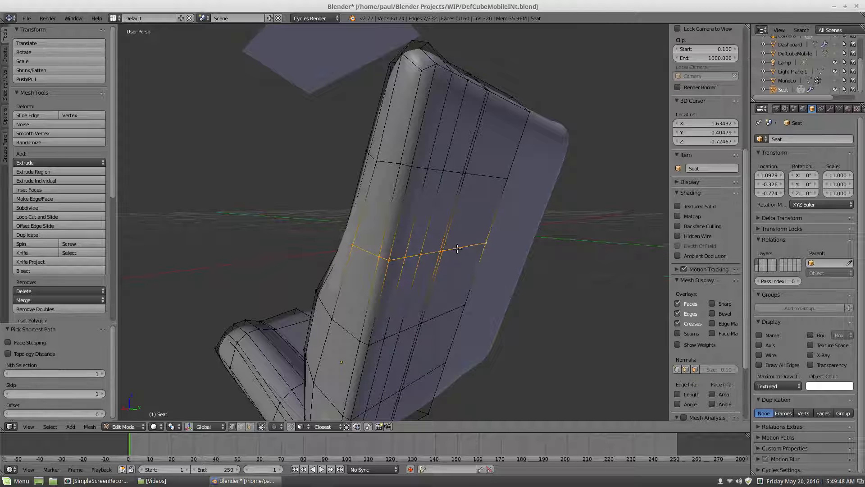
key("g")
key("g")
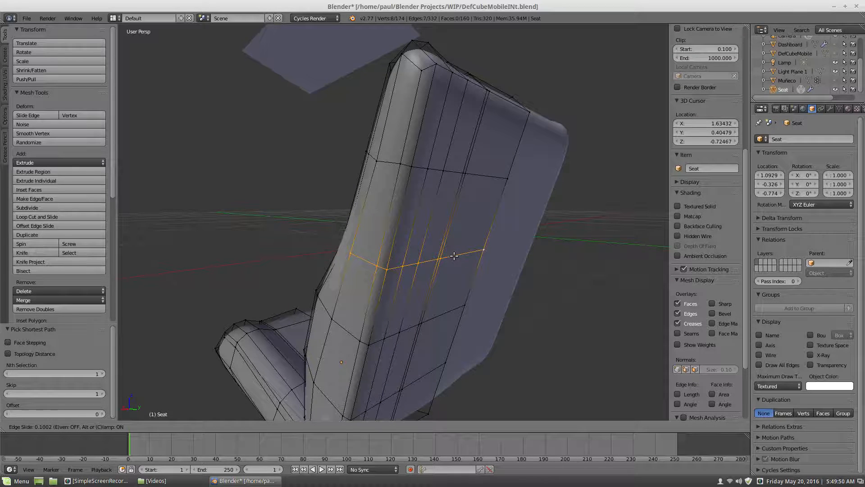
left_click(454, 256)
key("a")
middle_click_drag(290, 241, 426, 262)
scroll(429, 261, "up", 2)
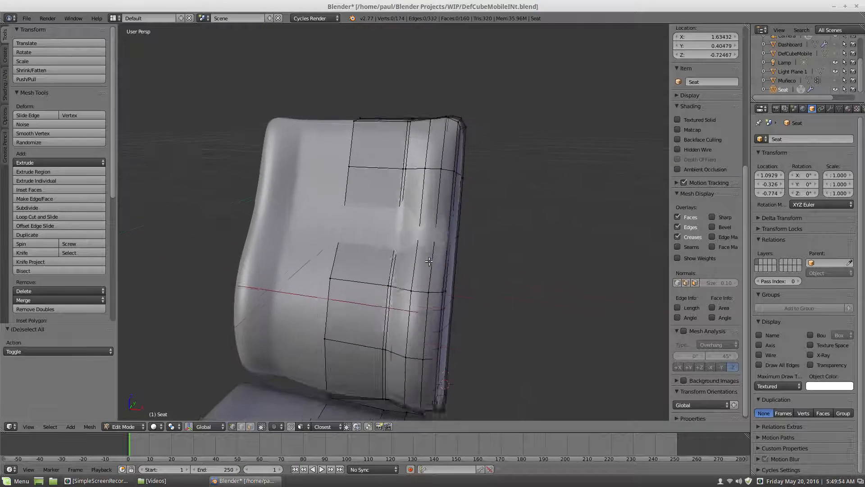
scroll(429, 261, "up", 1)
scroll(429, 261, "down", 1)
scroll(429, 261, "down", 2)
scroll(427, 302, "up", 1)
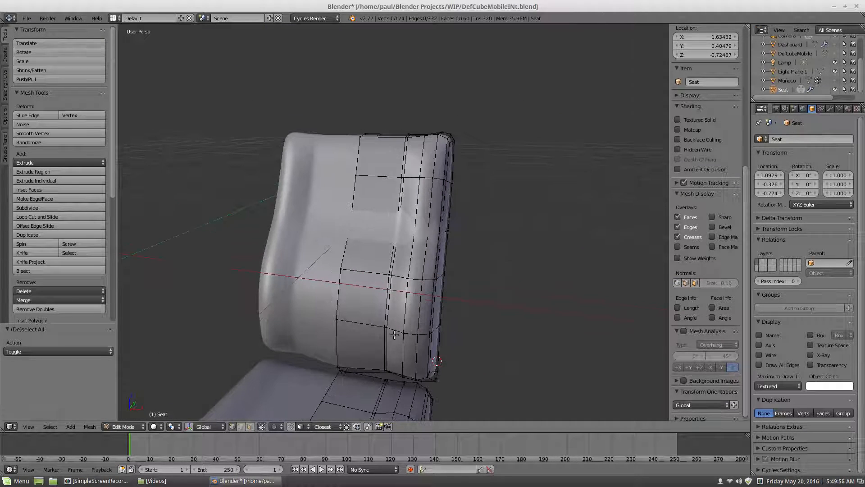
scroll(394, 319, "down", 1)
scroll(398, 283, "up", 1)
right_click(392, 275)
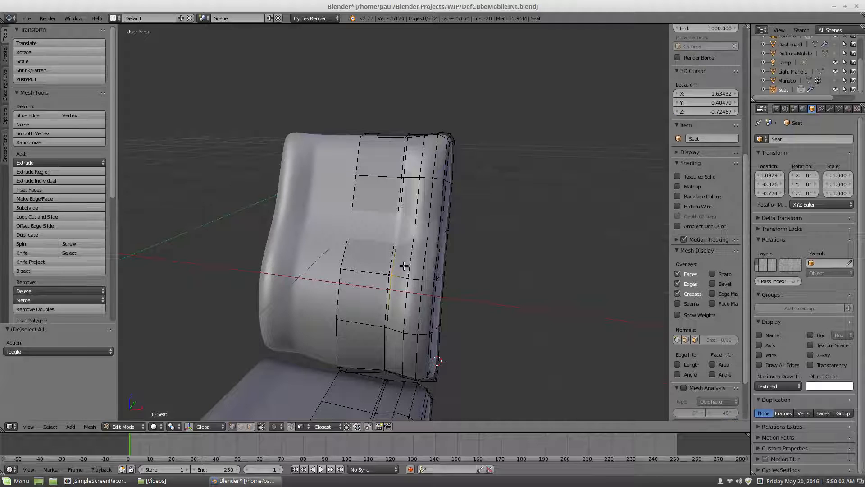
scroll(392, 221, "up", 2)
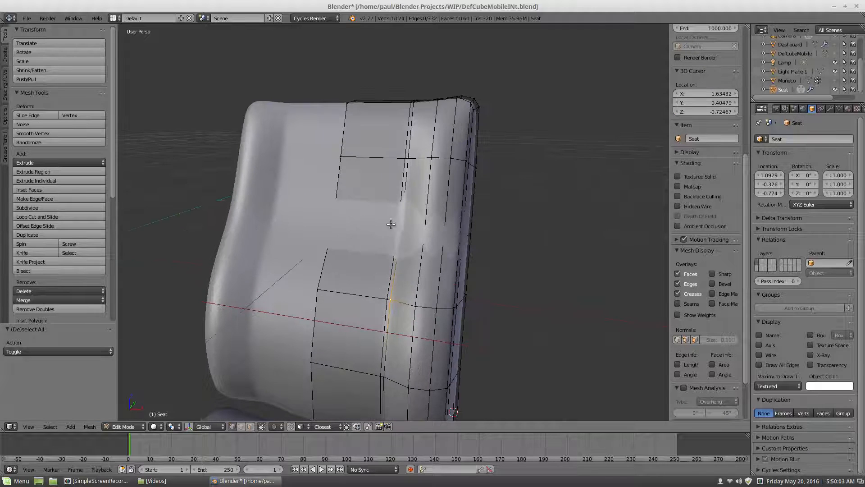
right_click(387, 299, "shift")
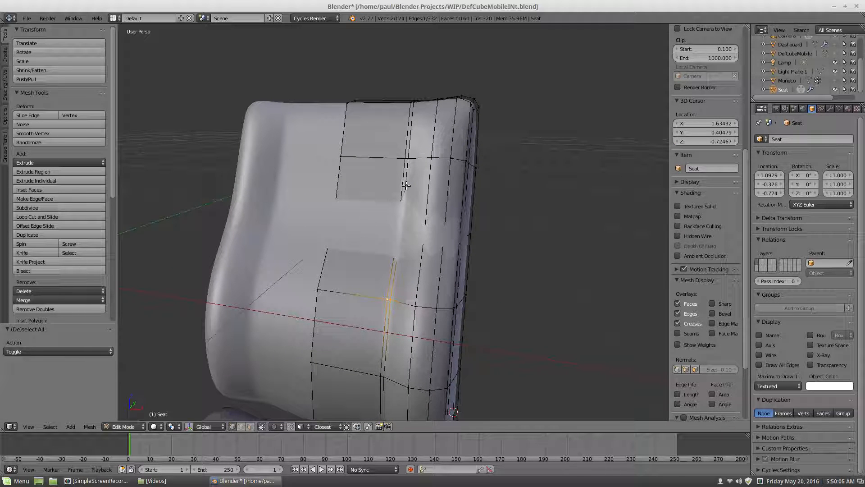
middle_click_drag(406, 162, 388, 189)
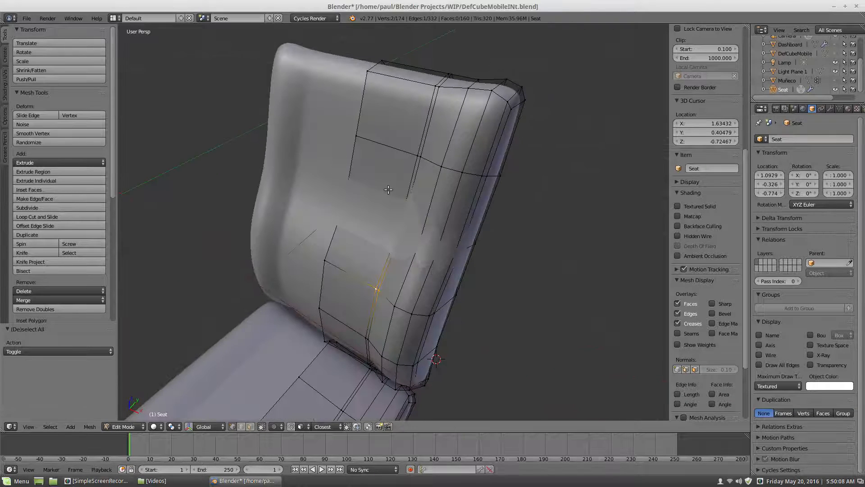
key("a")
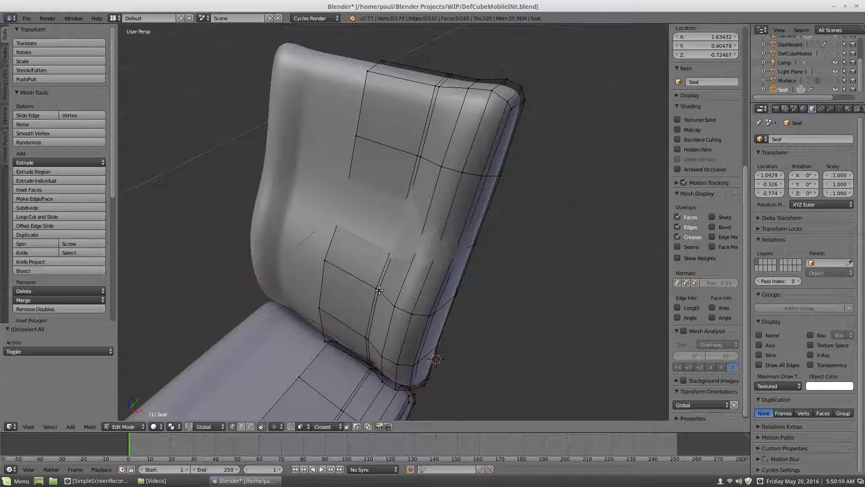
In face select mode, select the narrow six-face strip along the upper backrest's inner bolster edge and move it about 0.047 along X
left_click(251, 427)
right_click(384, 270)
middle_click_drag(392, 270, 301, 218)
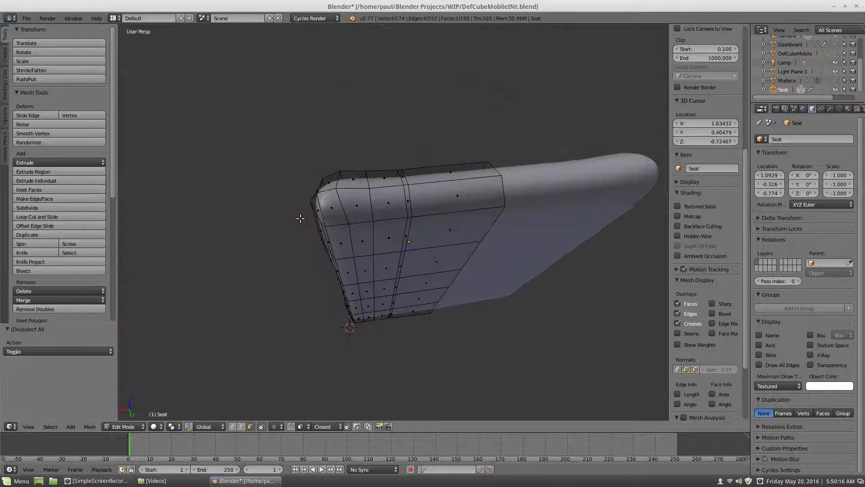
right_click(404, 236, "ctrl")
middle_click_drag(309, 225, 368, 217)
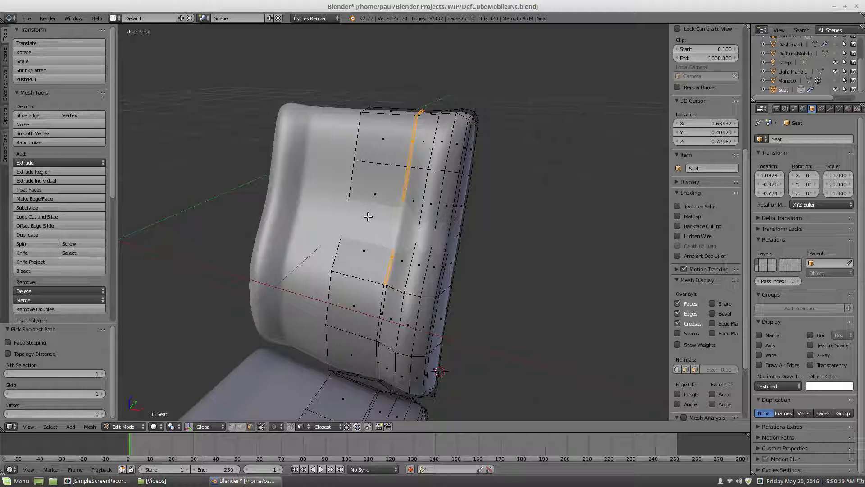
key("g")
key("x")
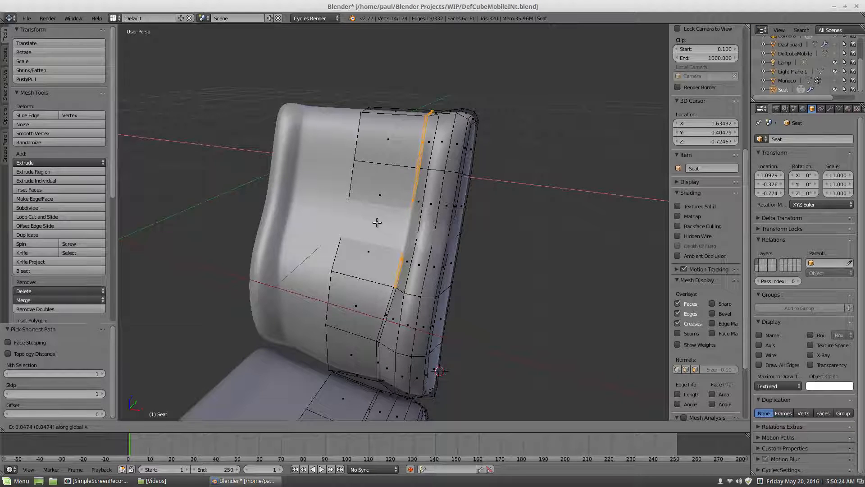
left_click(376, 222)
scroll(396, 252, "up", 2)
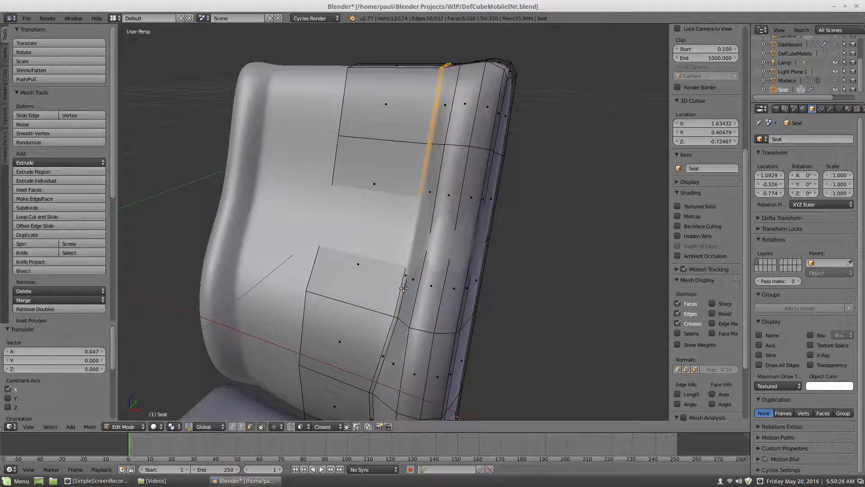
Move the selected face strip on the backrest's inner bolster edge a further 0.012 along X and clear the selection
scroll(404, 287, "down", 2)
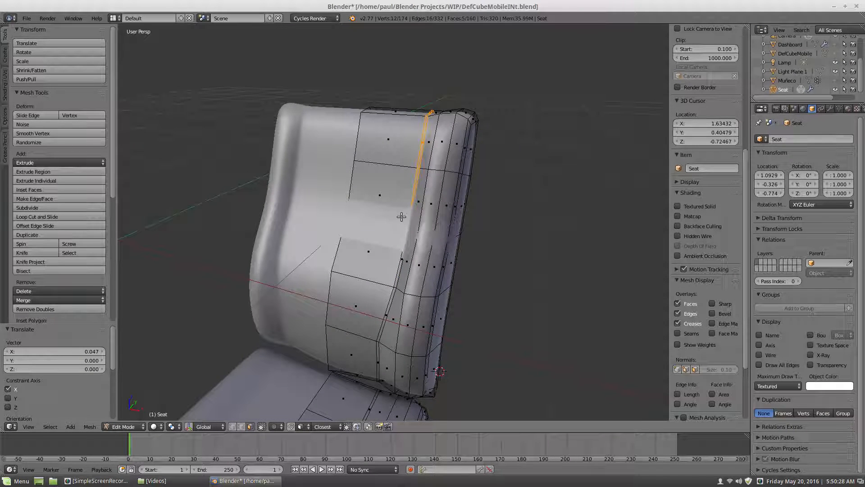
key("g")
key("x")
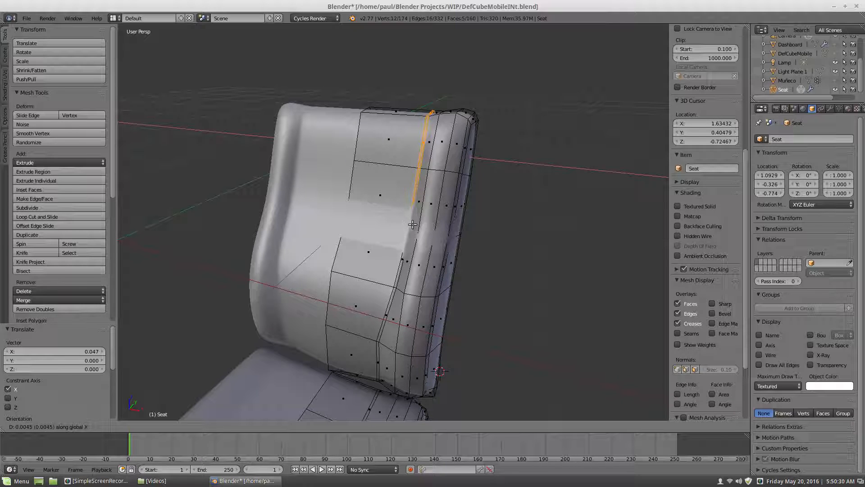
left_click(424, 230)
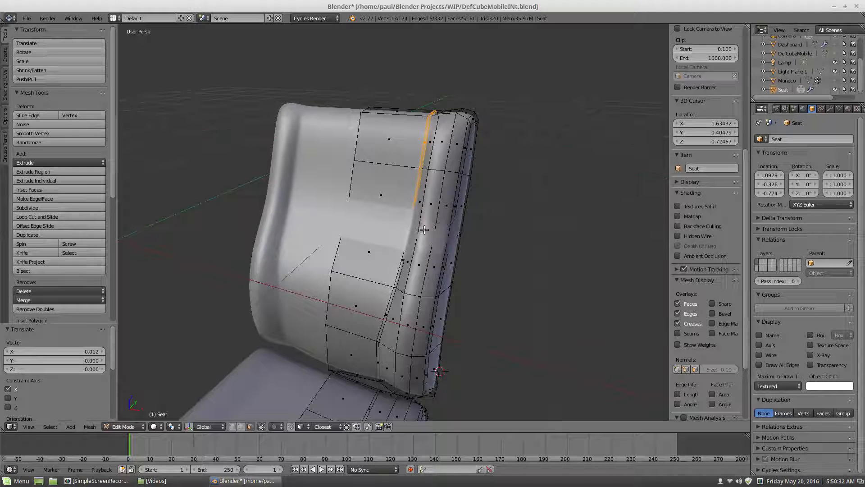
key("a")
Examine the backrest's side bolster and lower curve from the front, the side and close up
scroll(446, 219, "up", 2)
middle_click_drag(409, 225, 436, 219)
scroll(437, 220, "down", 4)
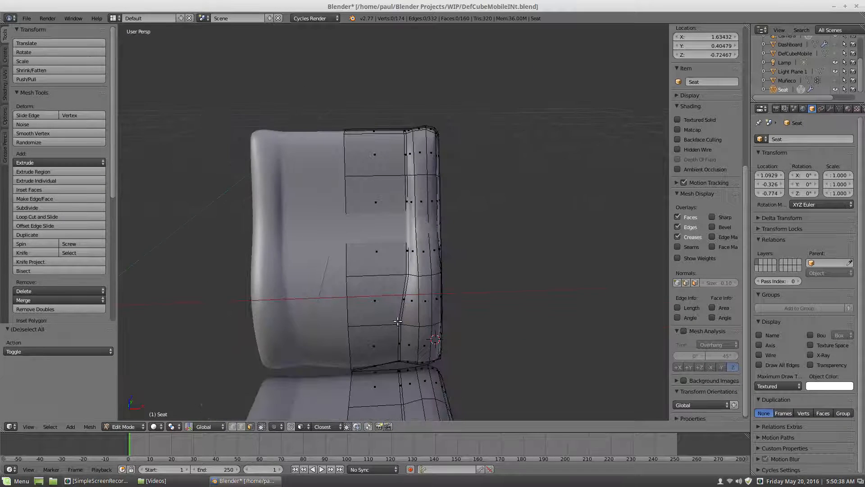
middle_click_drag(398, 321, 345, 294)
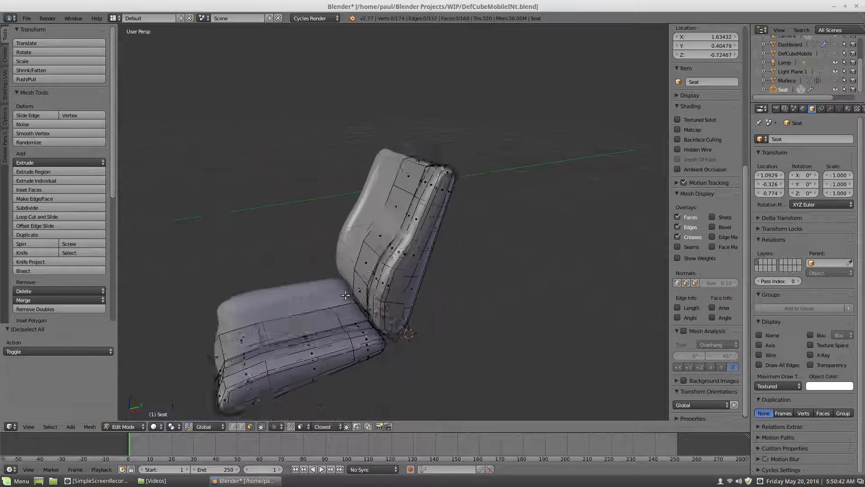
scroll(352, 302, "up", 5)
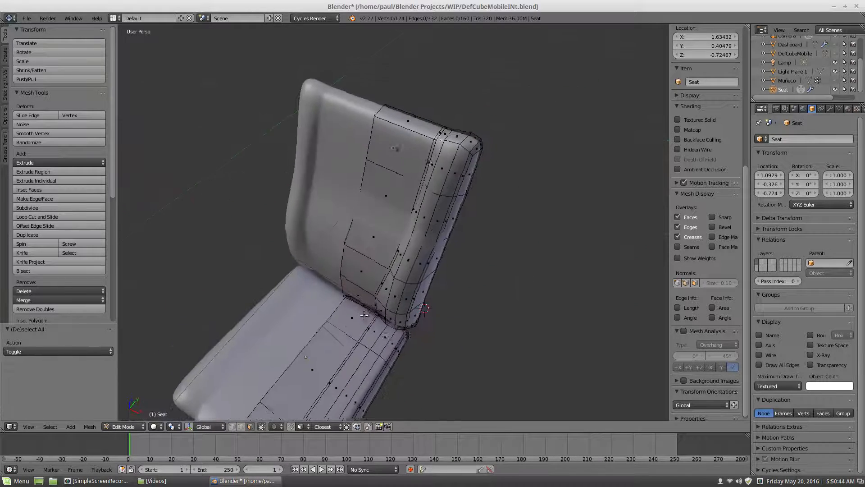
scroll(364, 314, "up", 1)
scroll(363, 238, "up", 2)
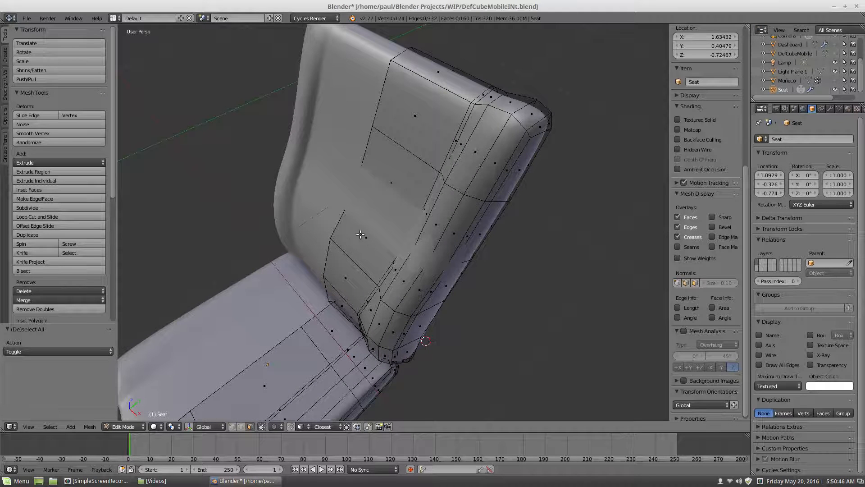
middle_click_drag(361, 234, 435, 238)
scroll(411, 261, "up", 2)
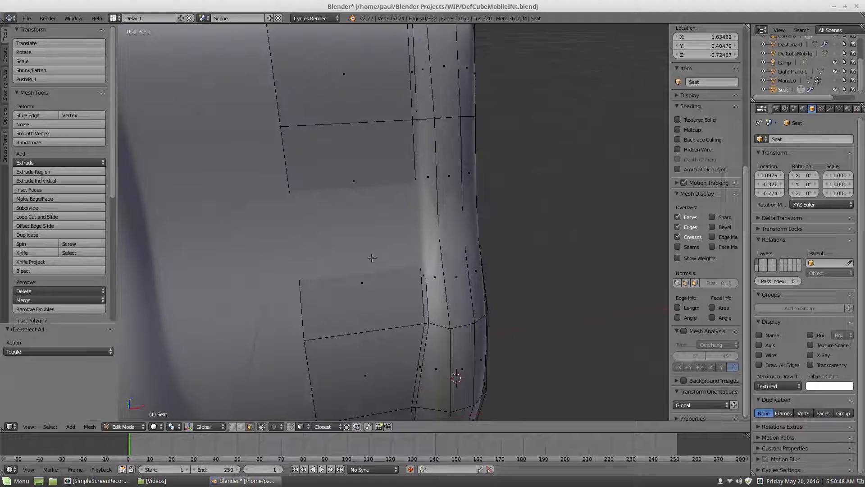
middle_click_drag(373, 258, 396, 247)
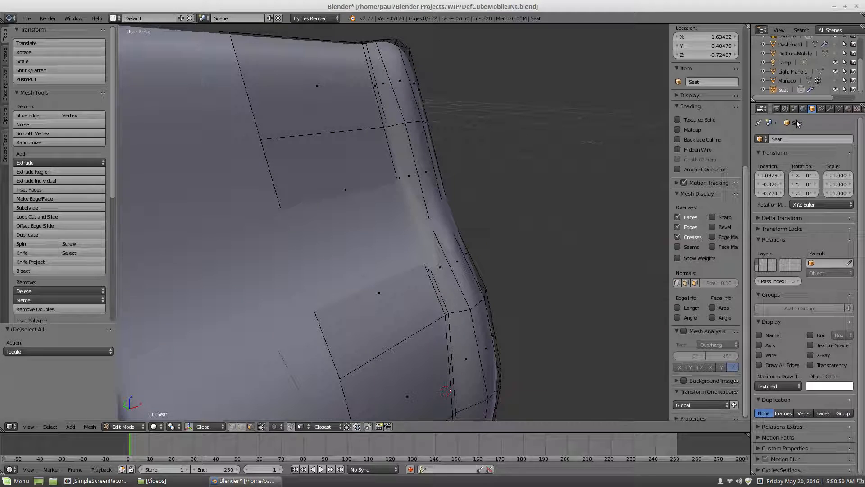
Turn off the Subdivision Surface modifier's edit-mode display for the seat
left_click(832, 109)
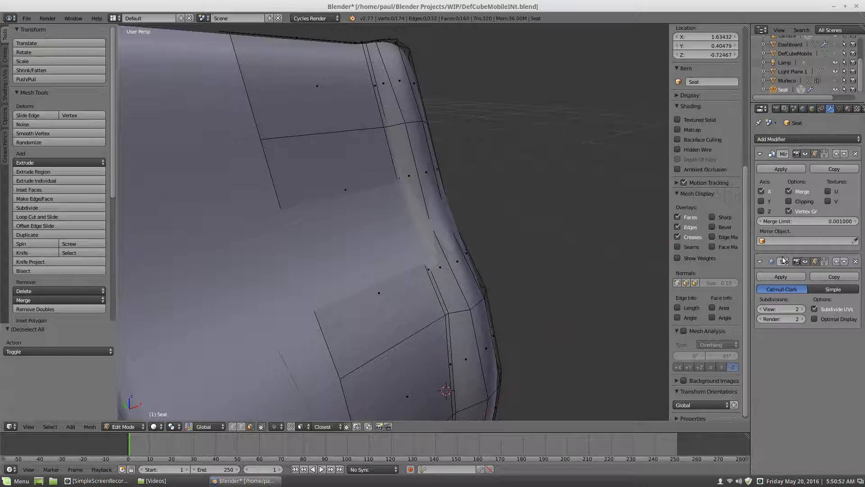
left_click(815, 262)
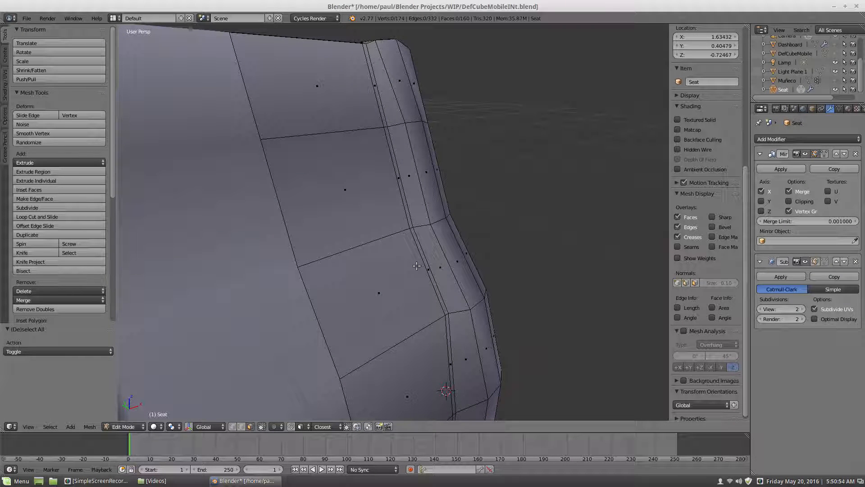
left_click(332, 248)
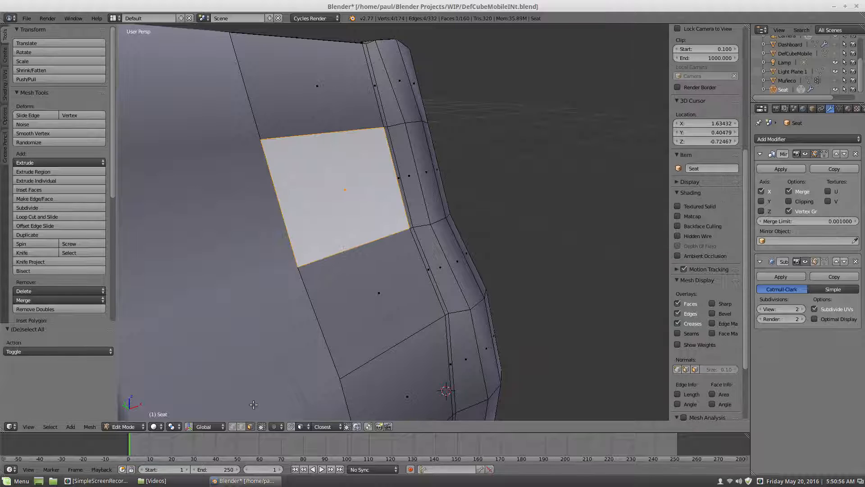
In edge select mode, select the horizontal edge across the backrest's middle plus its short neighbour at the bolster and edge-slide them by 0.074
left_click(244, 428)
right_click(330, 257)
scroll(403, 256, "down", 4)
middle_click_drag(404, 256, 338, 266)
scroll(372, 250, "up", 6)
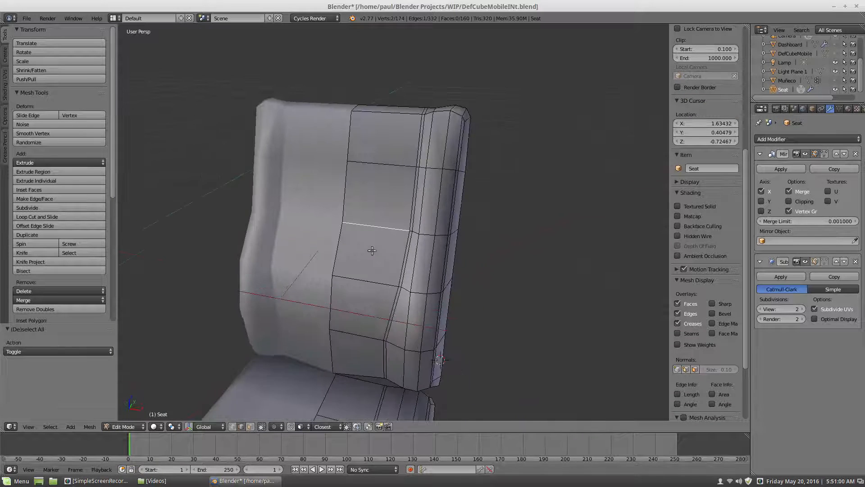
right_click(432, 239, "shift")
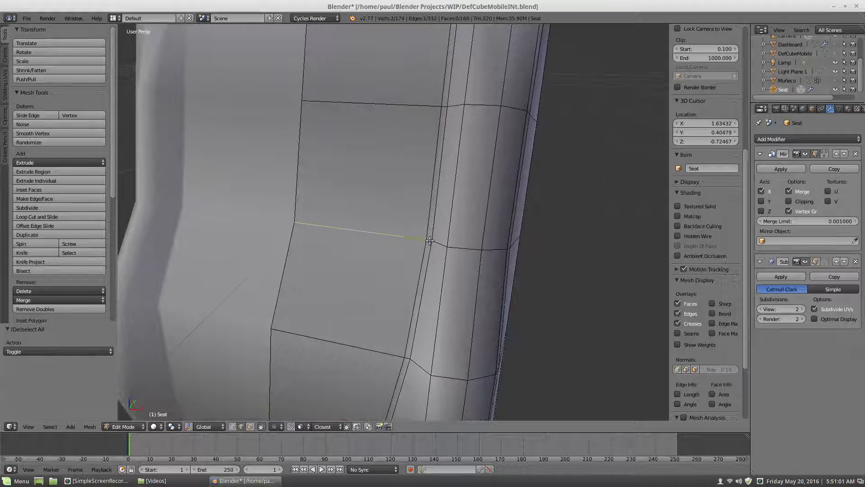
key("g")
key("g")
left_click(394, 262)
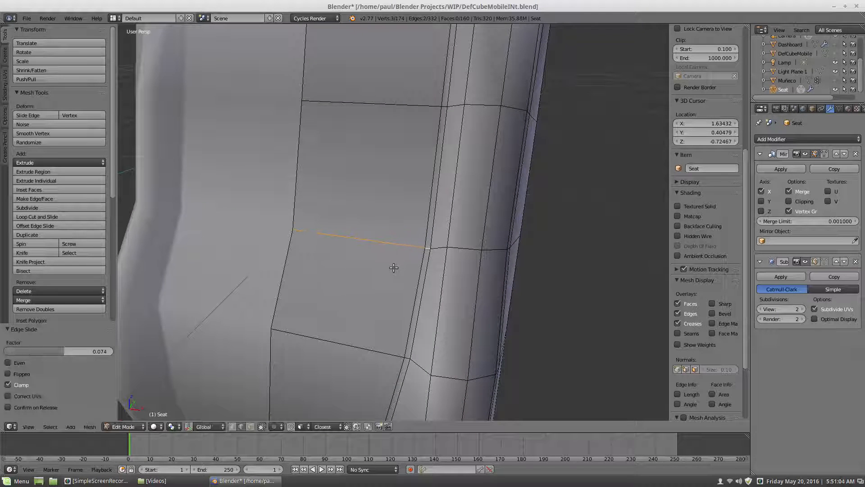
Move the two selected edges 0.015 in Y and -0.013 in Z with X locked, and clear the selection
middle_click_drag(439, 259, 455, 255)
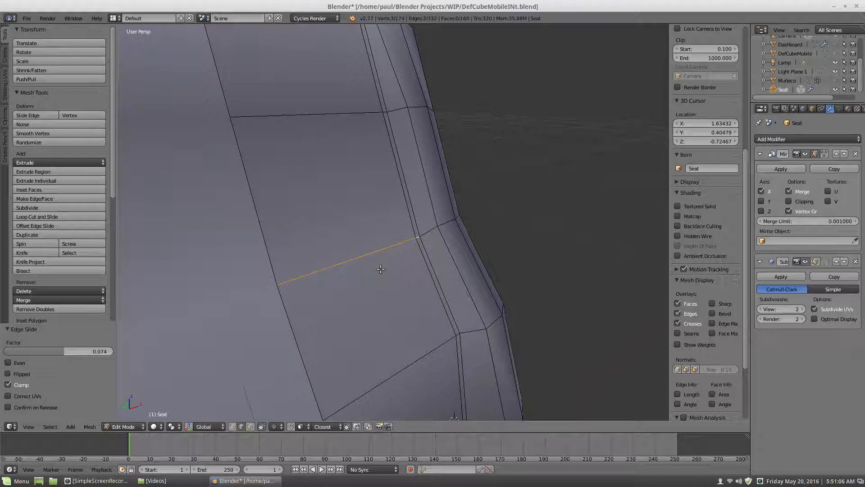
key("g")
key("shift+x")
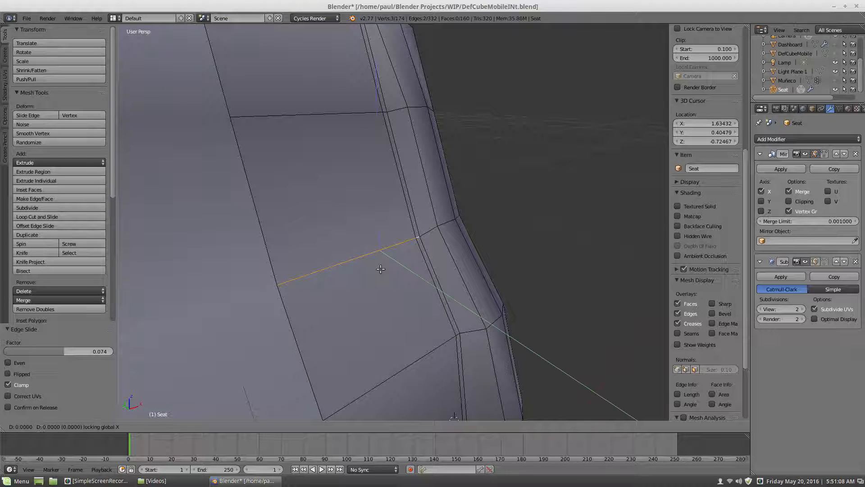
left_click(377, 271)
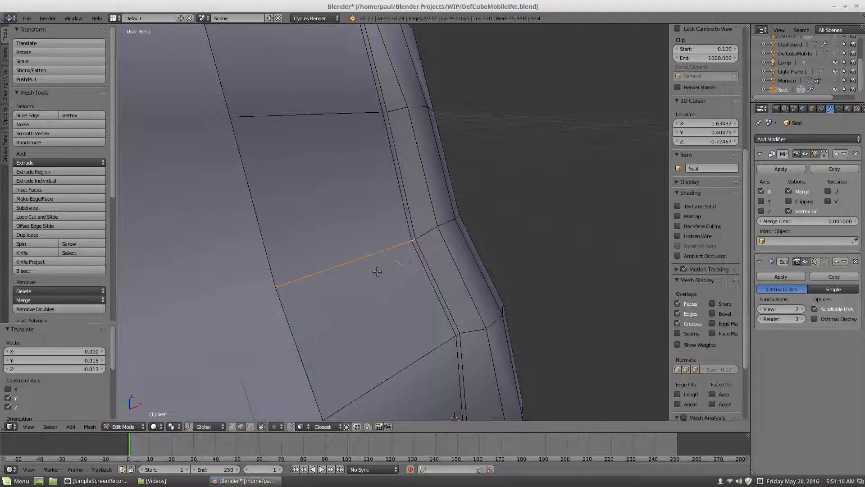
scroll(416, 257, "down", 4)
key("a")
Inspect the backrest's bolster and select a single edge on its upper front
middle_click_drag(424, 260, 396, 266)
scroll(423, 228, "up", 1)
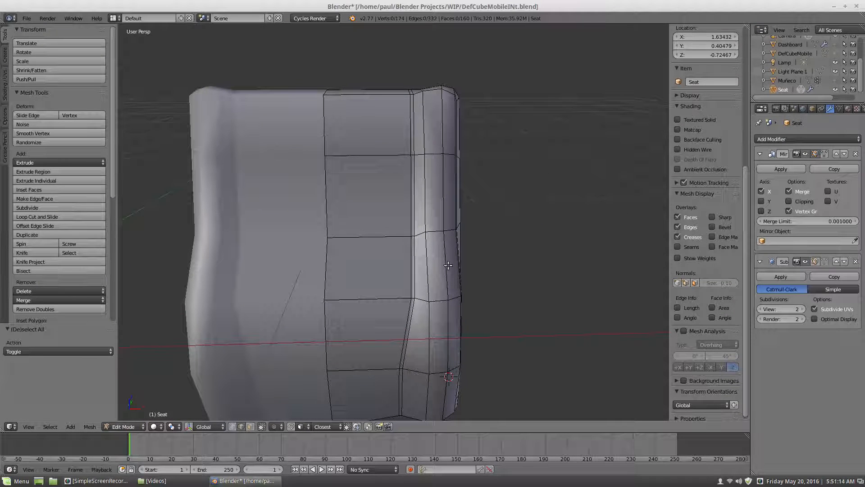
middle_click_drag(410, 300, 404, 294)
scroll(422, 256, "up", 1)
scroll(430, 253, "up", 1)
scroll(444, 247, "down", 3)
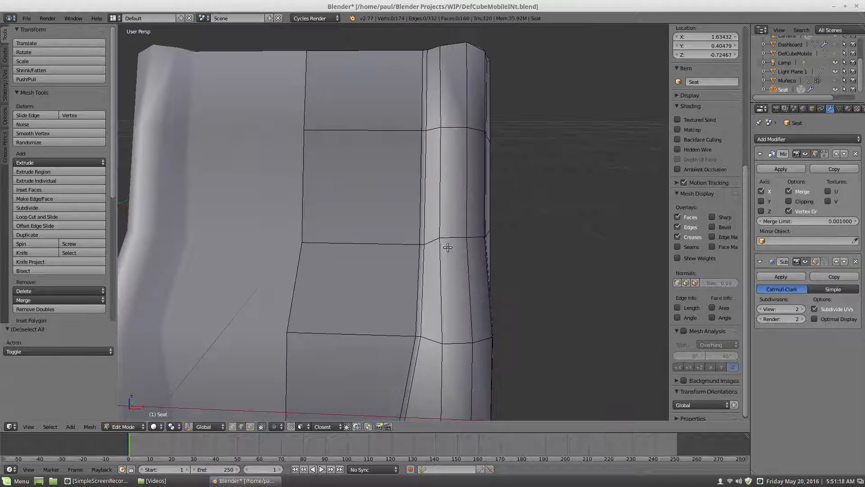
scroll(439, 234, "up", 1)
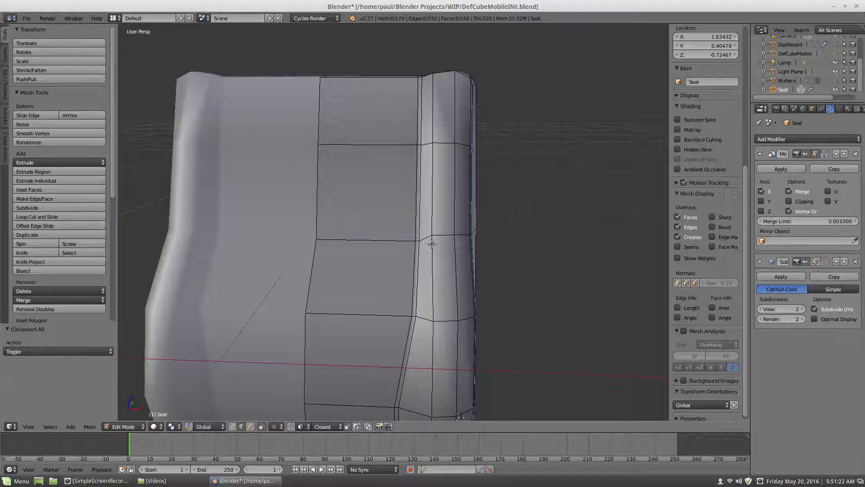
right_click(433, 219)
scroll(471, 209, "down", 5)
middle_click_drag(454, 233, 323, 244)
scroll(399, 249, "up", 3)
middle_click_drag(398, 251, 339, 235)
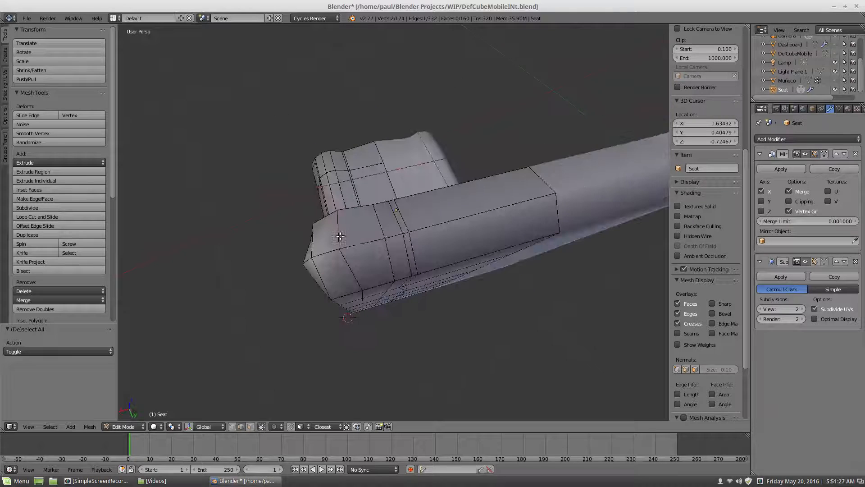
Pick the vertical edge path beside the backrest's side bolster and edge-slide it slightly toward the outer side, factor about 0.27
right_click(390, 261, "ctrl")
middle_click_drag(379, 265, 380, 245)
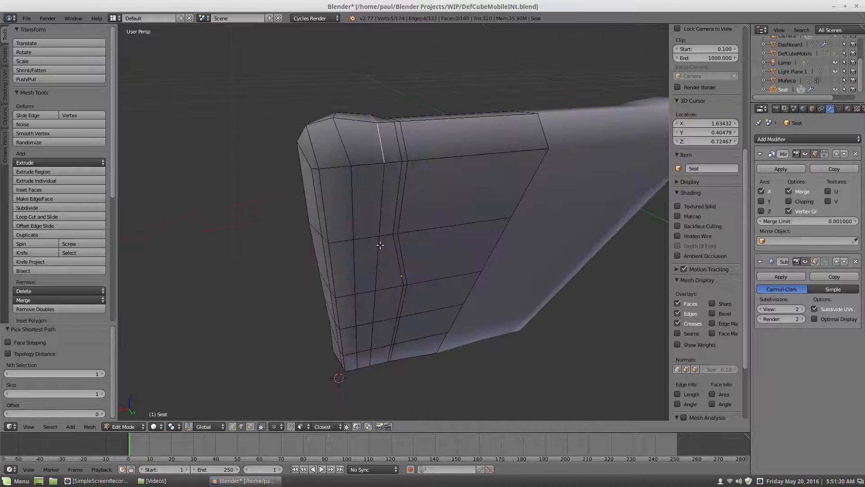
right_click(382, 211, "ctrl")
middle_click_drag(382, 212, 455, 205)
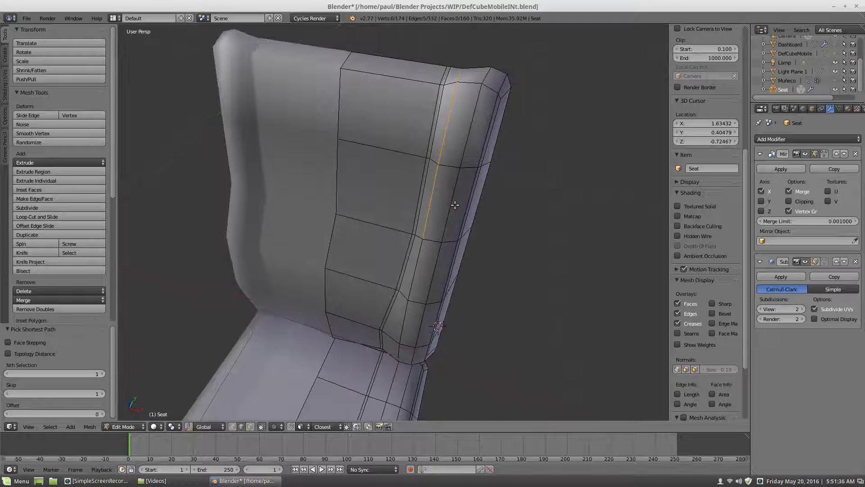
key("g")
key("g")
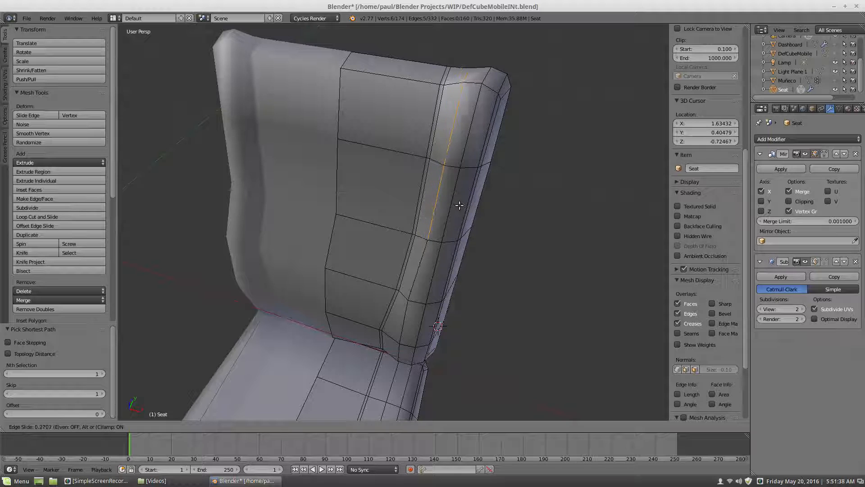
left_click(457, 207)
key("a")
Select the inner of the two close vertical edge lines on the backrest's rear and edge-slide it toward the centre by 0.300
middle_click_drag(487, 143, 366, 151)
scroll(393, 247, "up", 2)
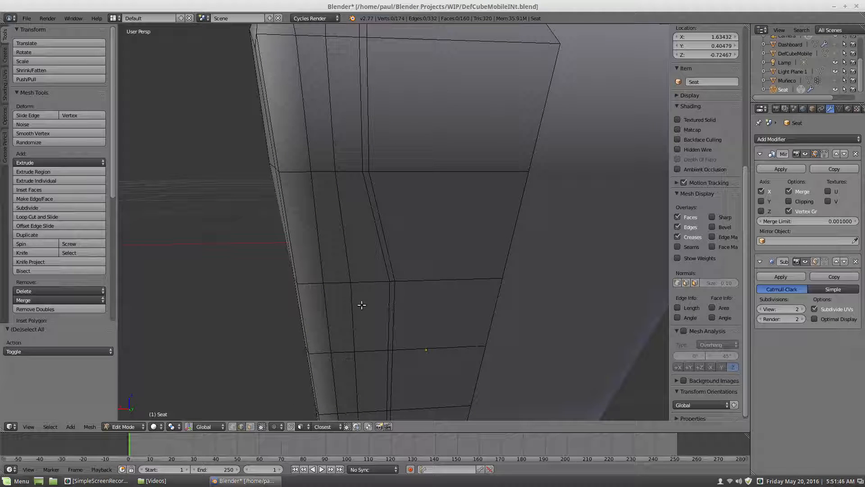
right_click(395, 283)
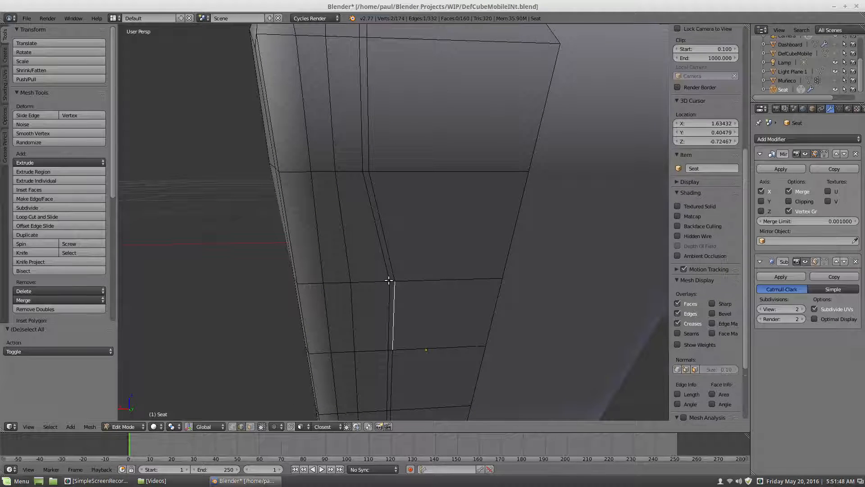
right_click(389, 280)
right_click(392, 279)
scroll(364, 240, "down", 5)
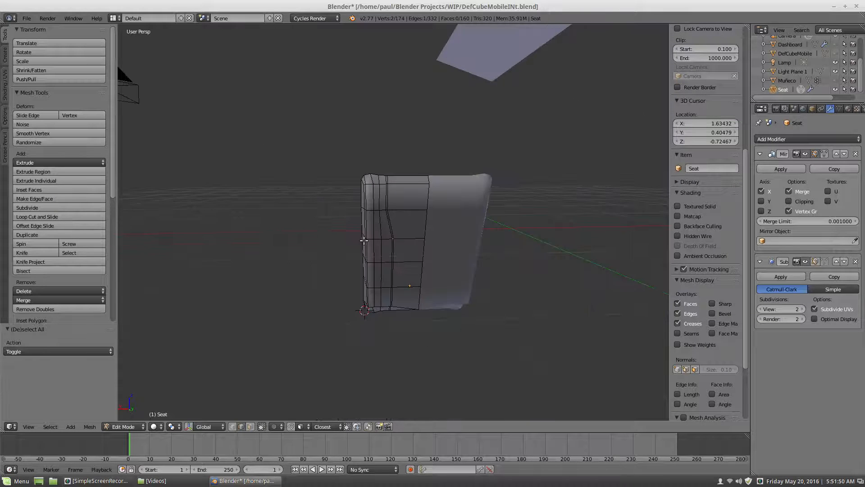
scroll(364, 240, "up", 3)
middle_click_drag(364, 228, 383, 243)
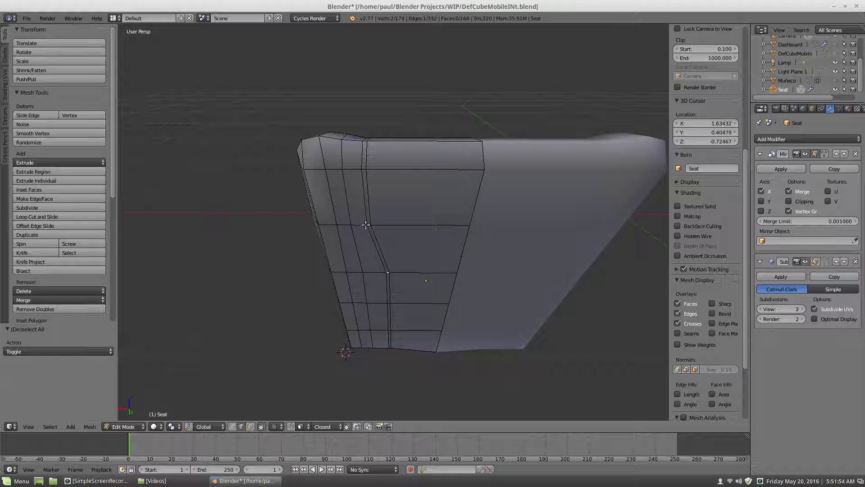
right_click(393, 339, "ctrl")
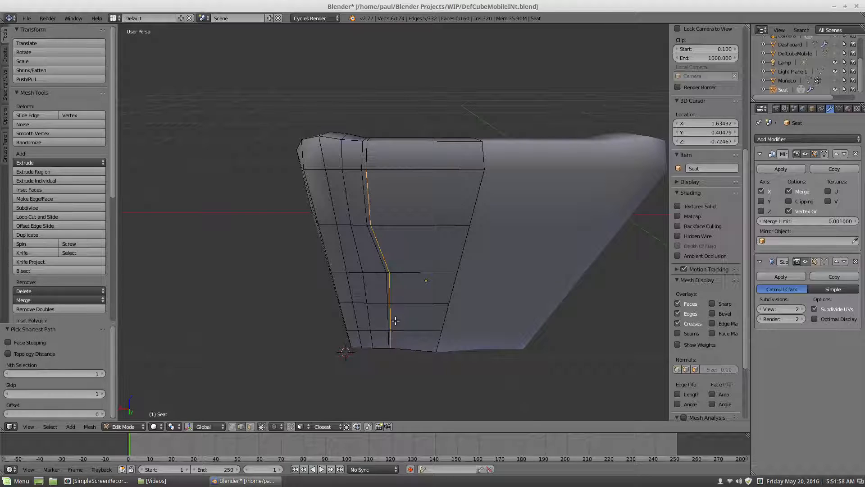
key("g")
key("g")
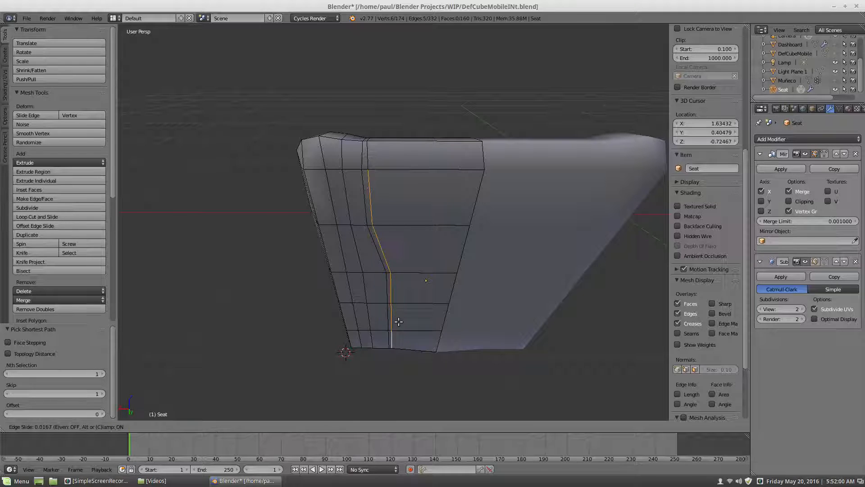
left_click(372, 324)
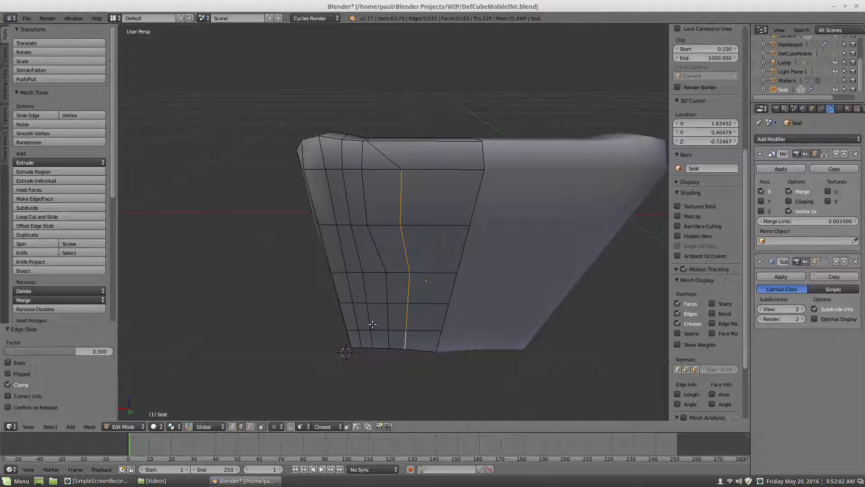
Switch to vertex selection and slide the kinked vertex in the middle of the moved edge line by a factor of 0.173
right_click(407, 268)
left_click(233, 427)
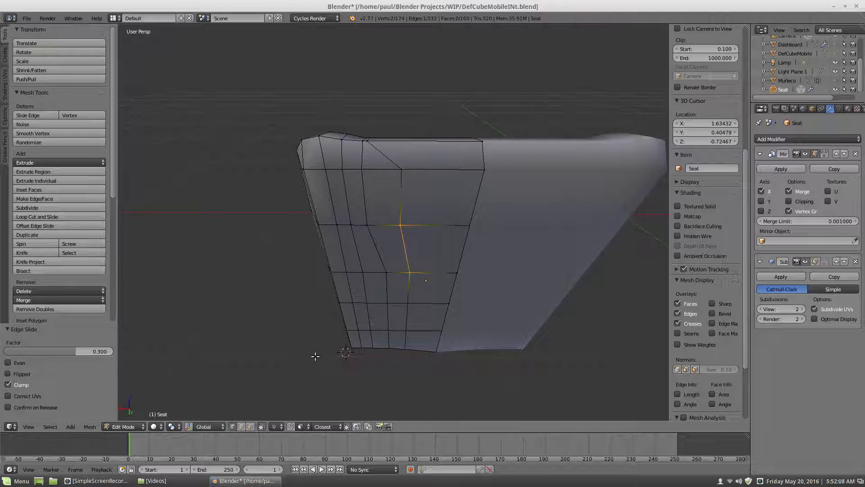
right_click(409, 272)
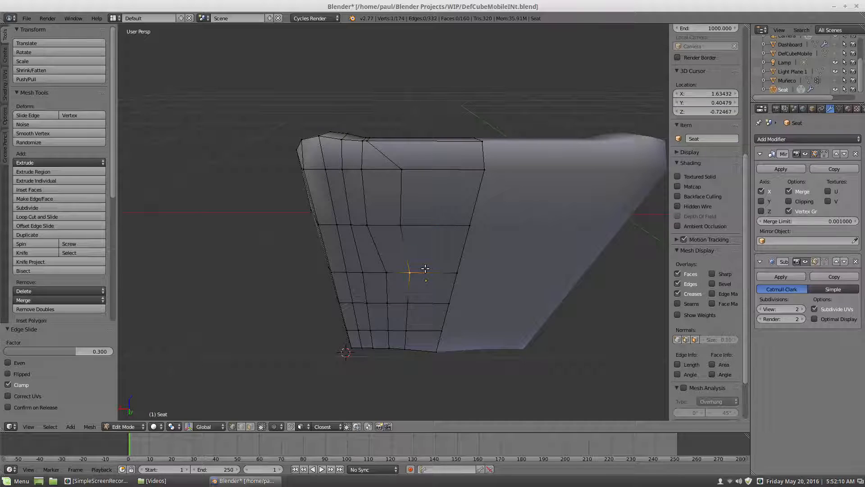
key("shift+v")
left_click(420, 272)
Straighten the neighbouring vertical edge line by sliding its kinked middle vertex outward 0.208 and the vertex above it inward 0.203
right_click(386, 276)
key("shift+v")
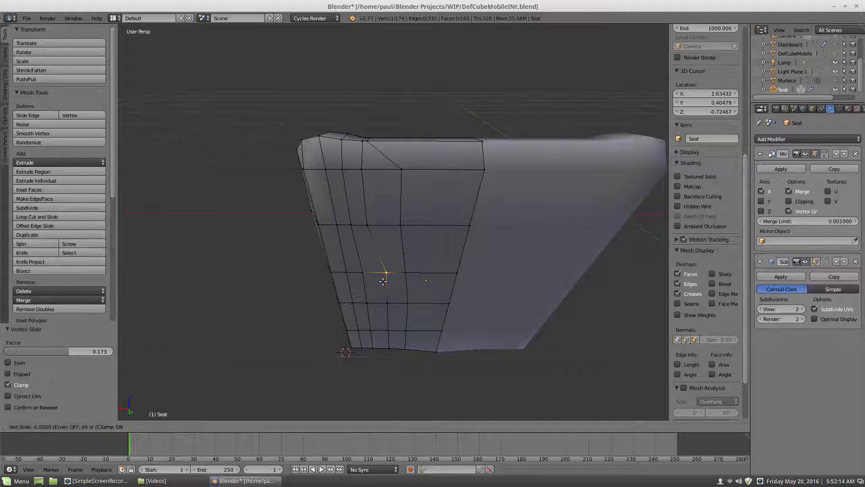
left_click(378, 281)
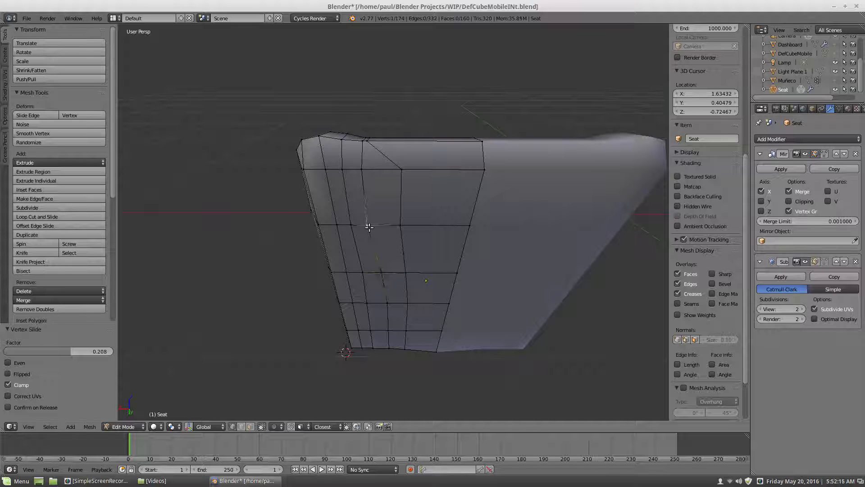
key("shift+v")
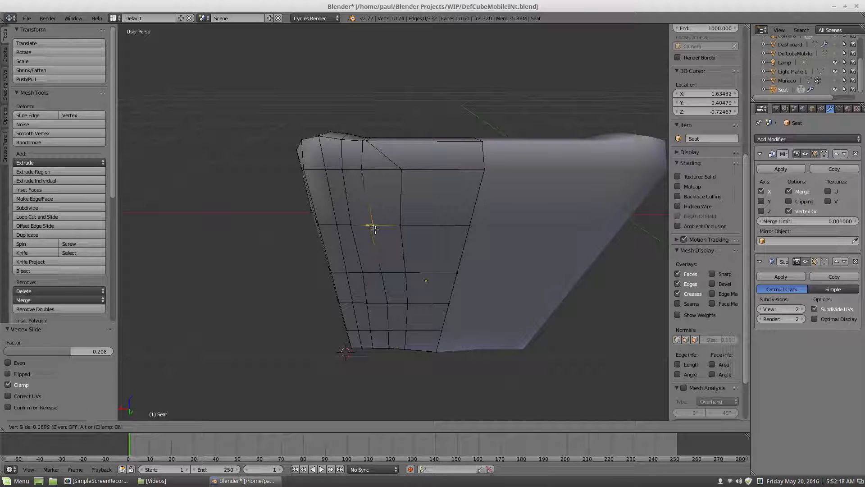
left_click(383, 233)
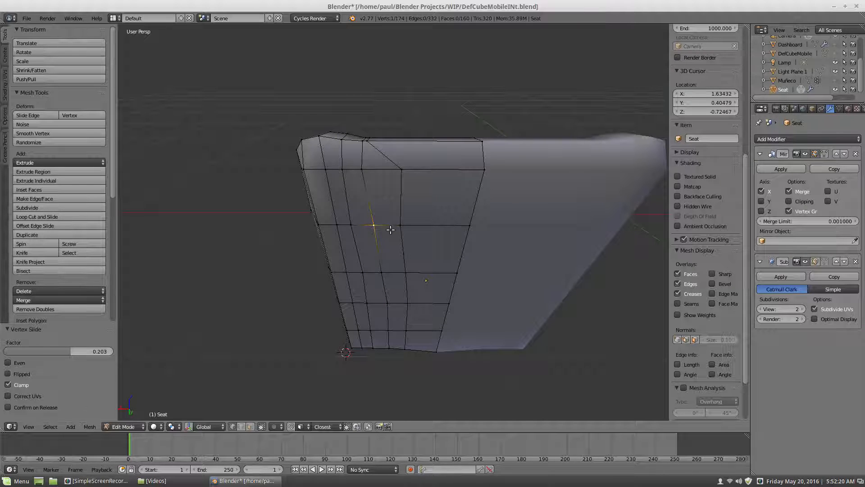
key("a")
Slide the vertex on the backrest's upper rear edge slightly toward the centre to smooth the diagonal edge
scroll(358, 247, "down", 5)
middle_click_drag(353, 247, 344, 264)
scroll(349, 263, "up", 3)
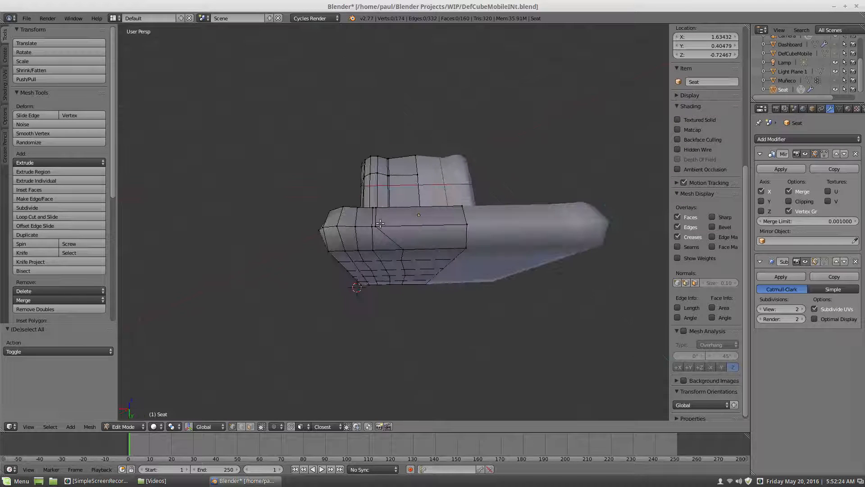
right_click(380, 224)
key("shift+v")
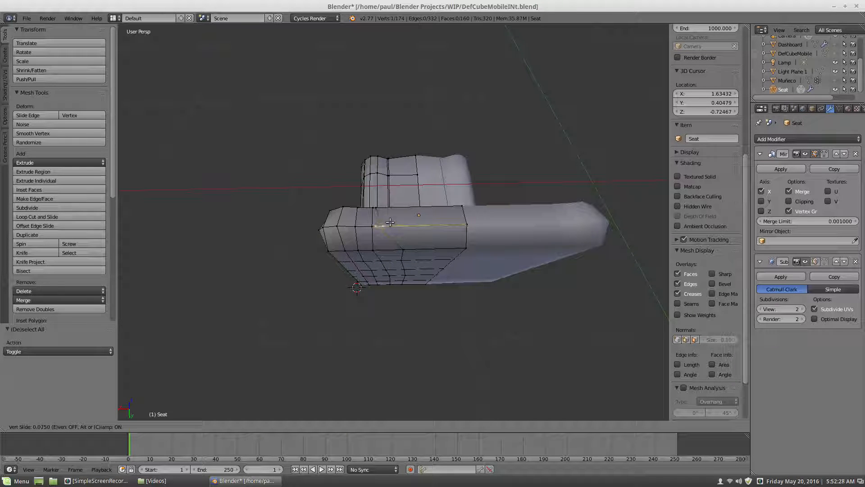
left_click(393, 223)
key("a")
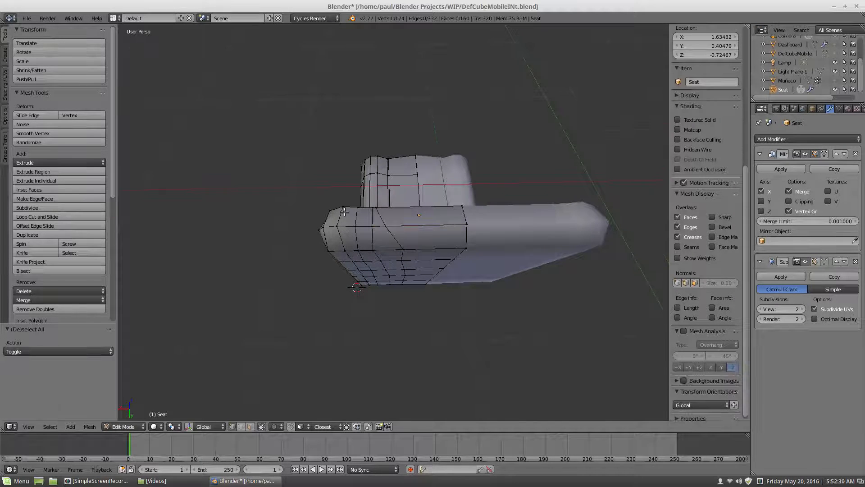
Show the Muñeco mannequin and check from the side and the rear how it fits the seat
scroll(320, 216, "down", 7)
middle_click_drag(377, 218, 456, 189)
scroll(366, 257, "up", 8)
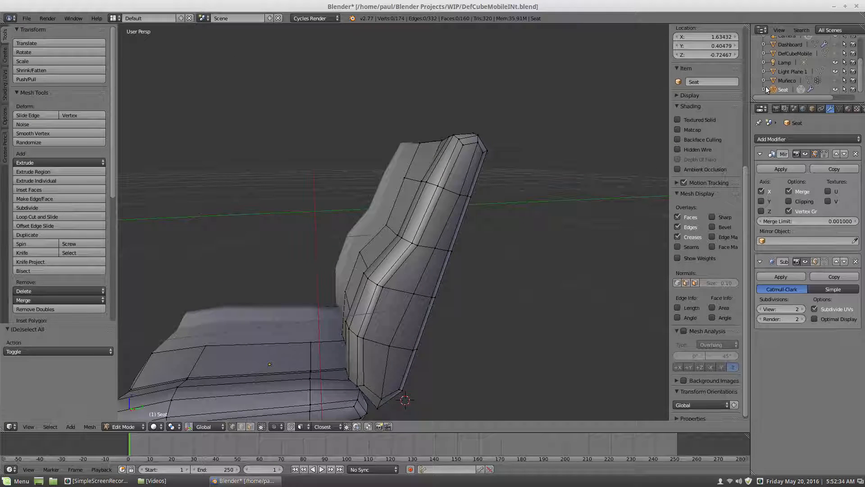
left_click(835, 81)
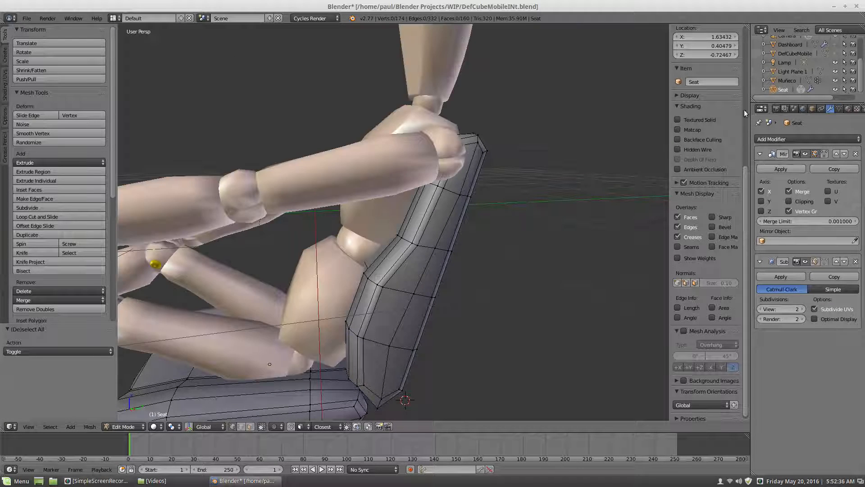
scroll(442, 189, "down", 6)
scroll(437, 196, "up", 7)
middle_click_drag(438, 196, 462, 223)
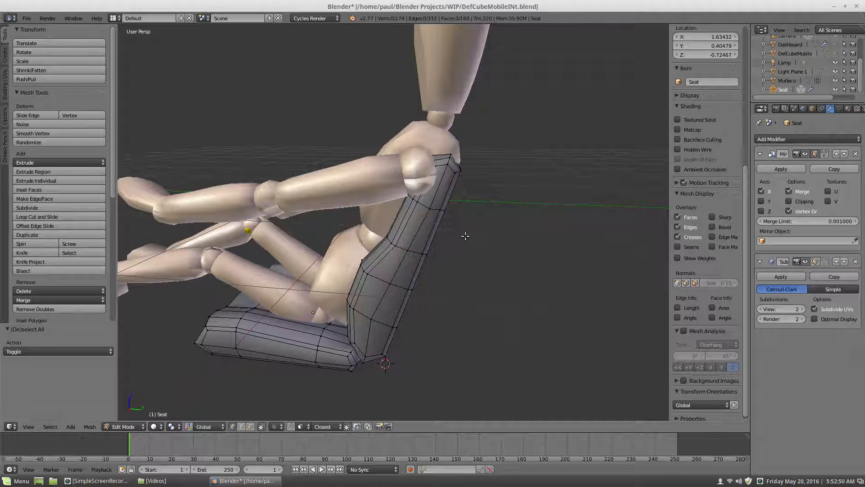
mouse_move(427, 258)
middle_mouse_down()
mouse_move(407, 251)
mouse_move(416, 247)
middle_mouse_up()
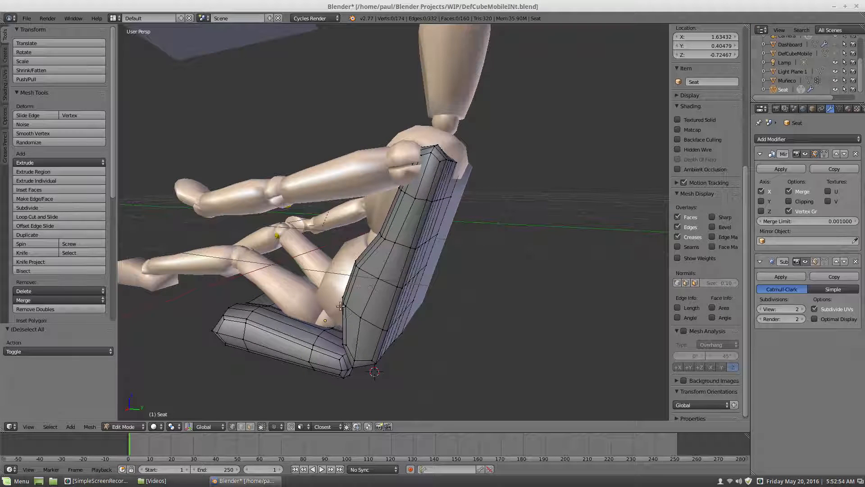
middle_click_drag(432, 287, 369, 299)
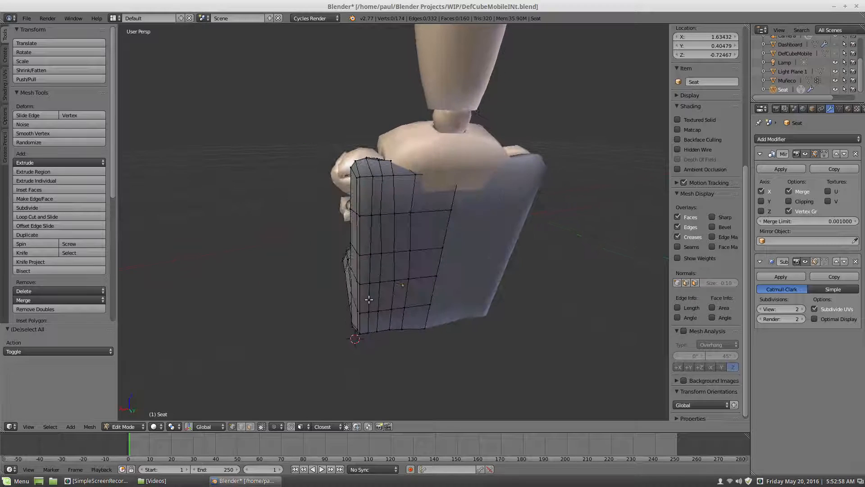
Create a custom transform orientation from the centre edge on the rear of the backrest
right_click(440, 266)
scroll(691, 299, "down", 5)
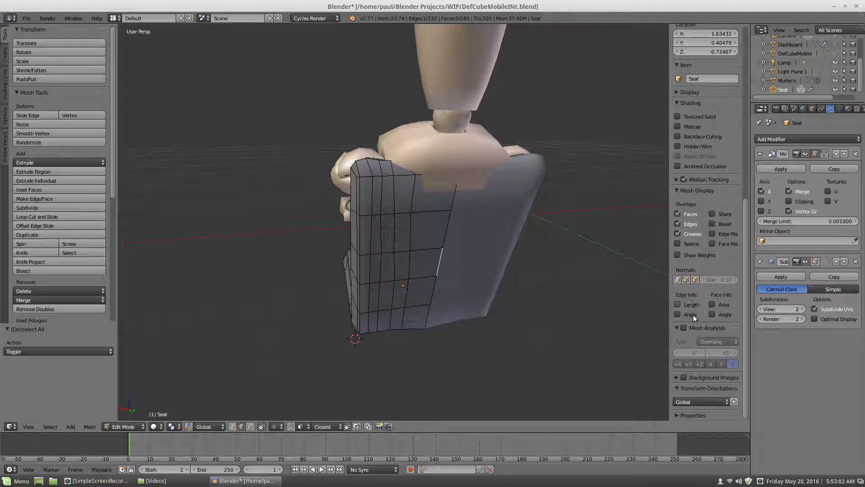
left_click(721, 402)
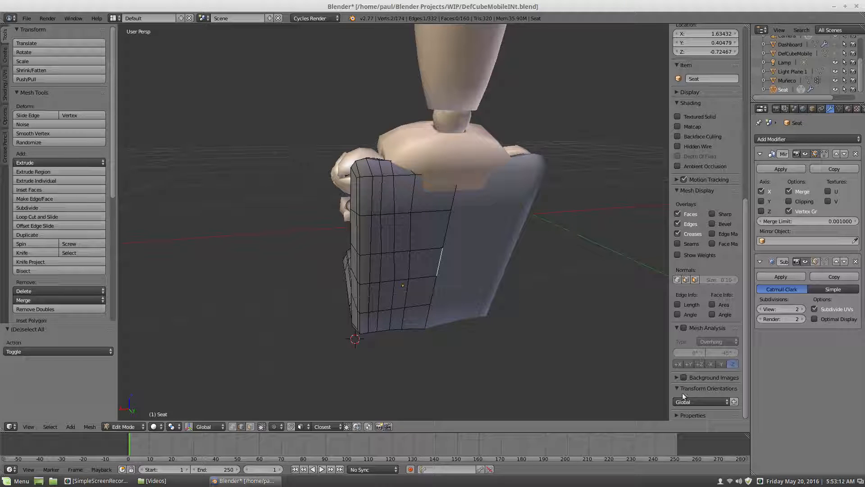
left_click(734, 401)
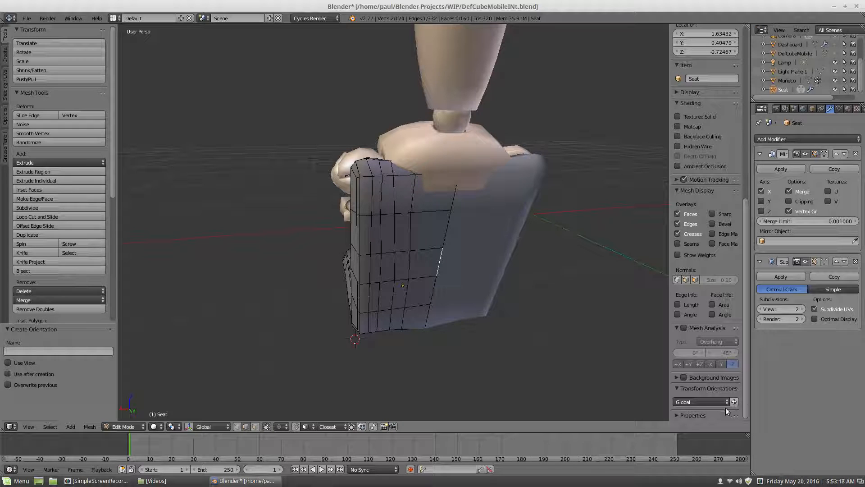
Delete the duplicate custom transform orientation Edge.001
left_click(703, 401)
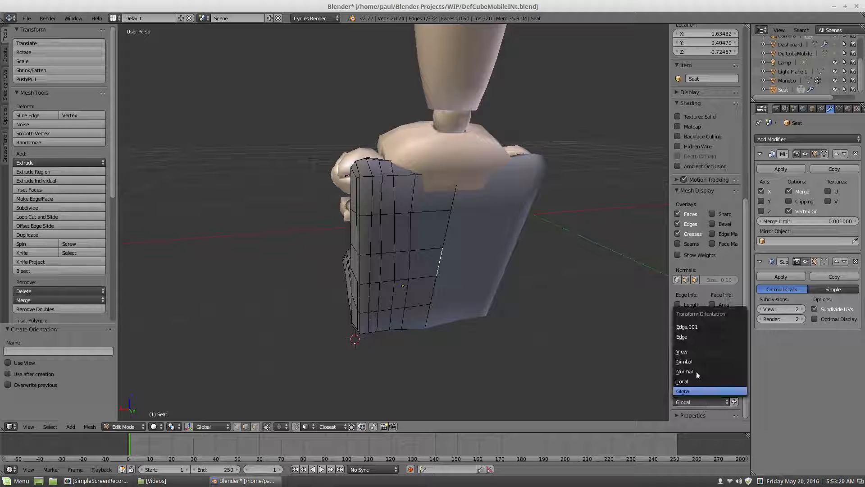
left_click(699, 337)
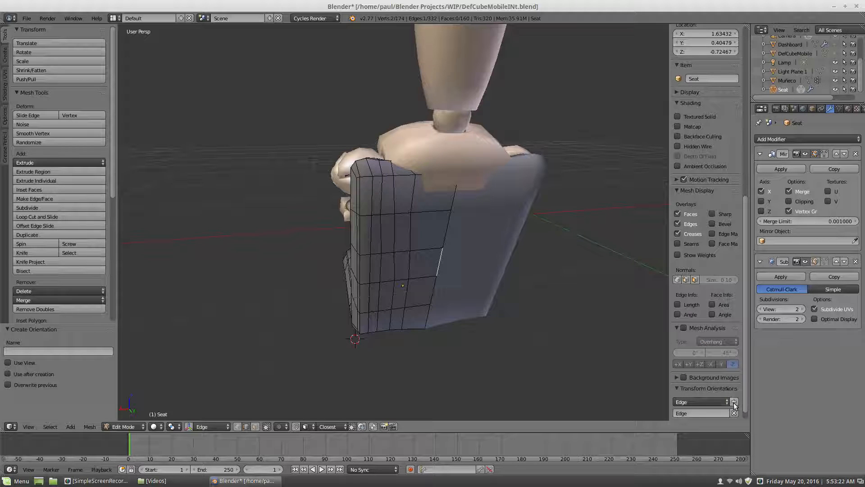
left_click(706, 403)
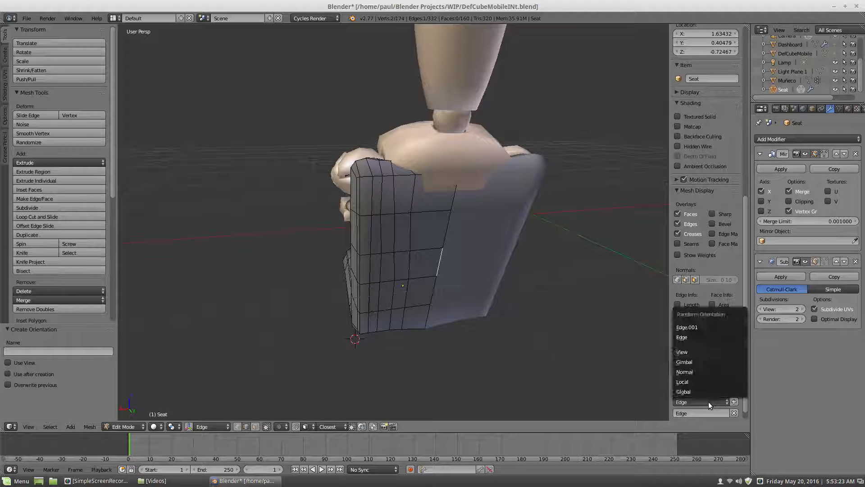
left_click(699, 328)
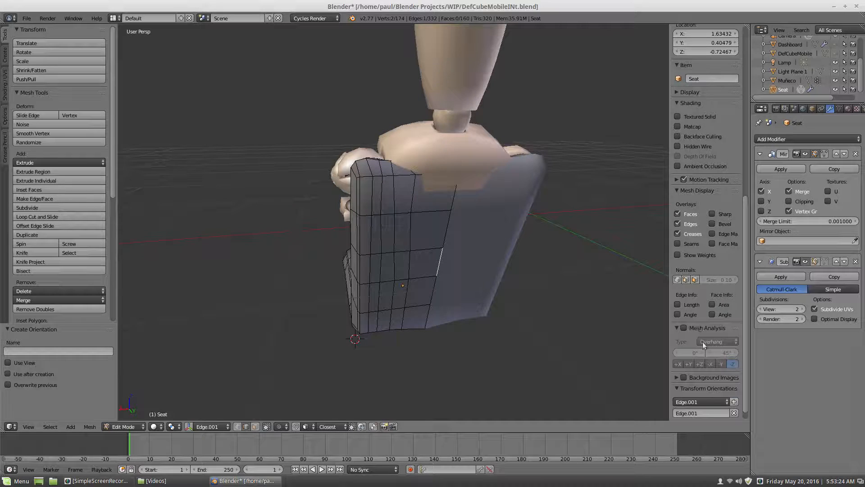
left_click(734, 413)
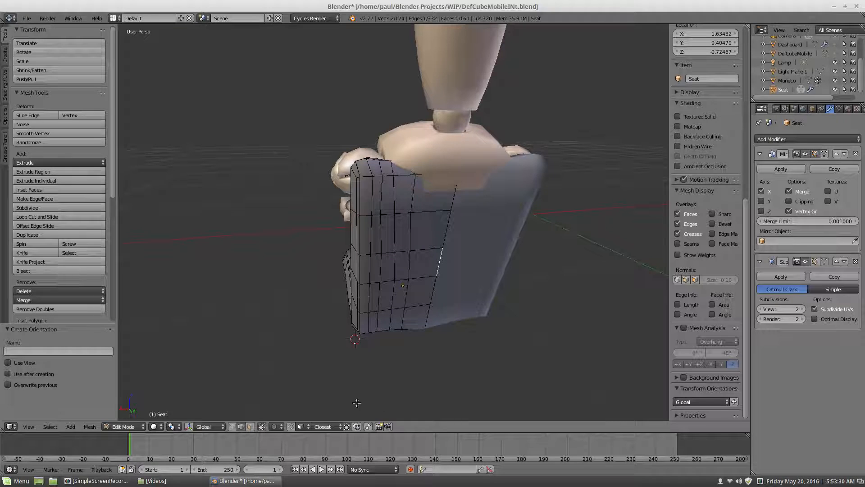
Set the transform orientation to Edge and enable Overwrite previous for the created orientation
left_click(679, 400)
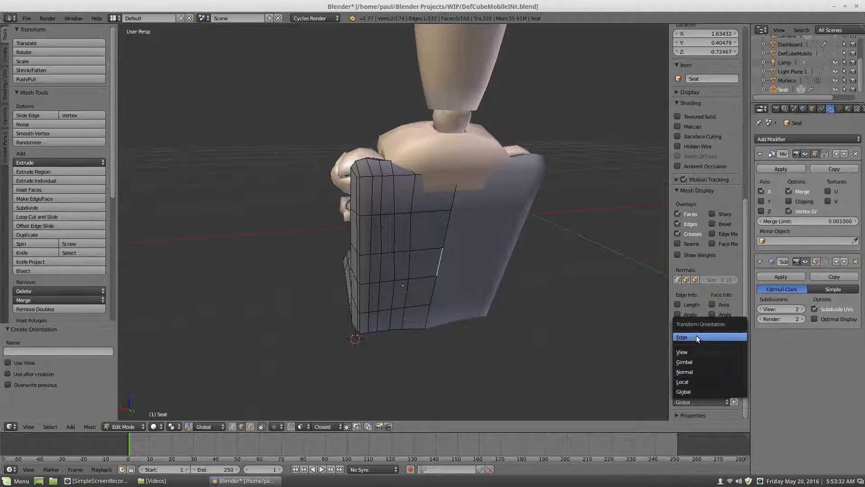
left_click(696, 335)
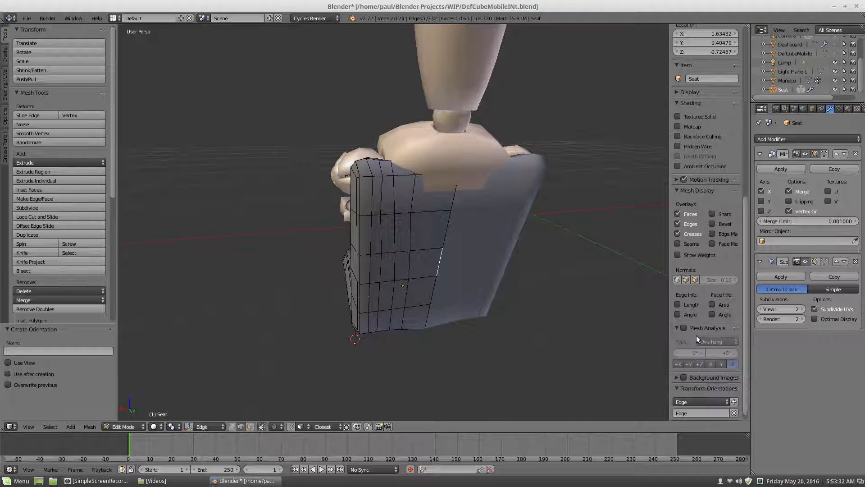
left_click(8, 385)
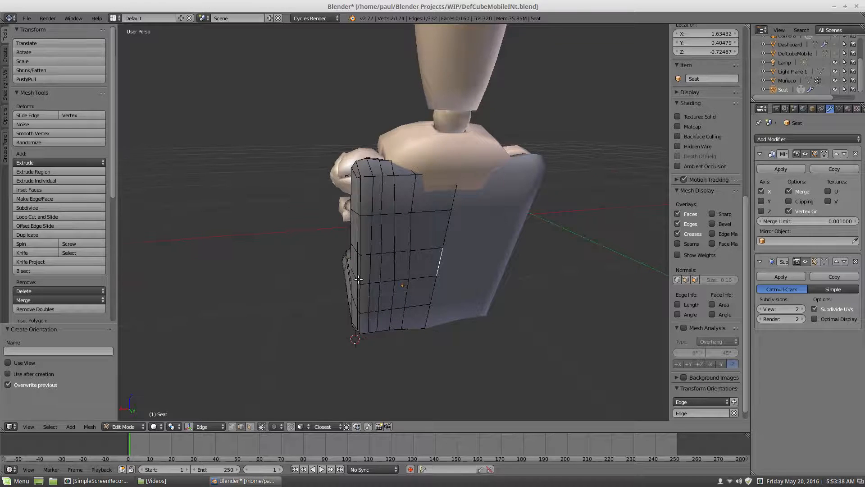
Select the entire linked mesh of the backrest, leaving the seat cushion unselected
middle_click_drag(351, 278, 410, 273)
scroll(436, 253, "down", 4)
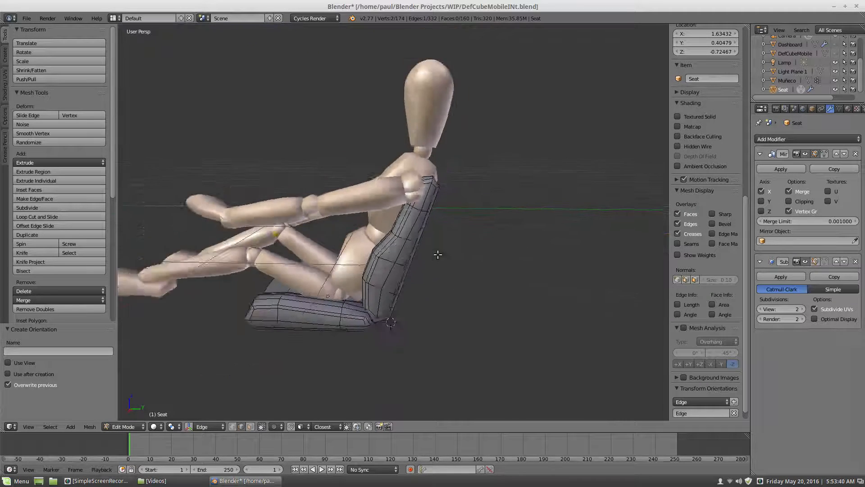
middle_click_drag(512, 266, 448, 268)
scroll(395, 257, "up", 1)
scroll(395, 258, "up", 2)
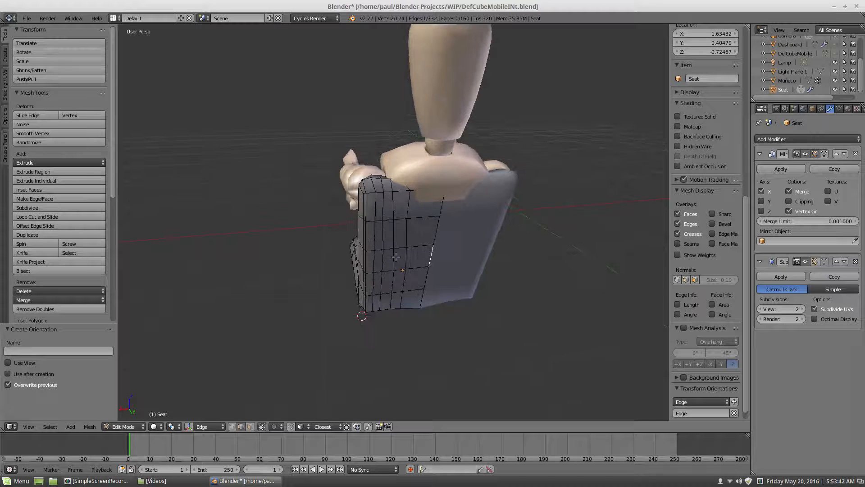
key("a")
middle_click_drag(410, 246, 461, 243)
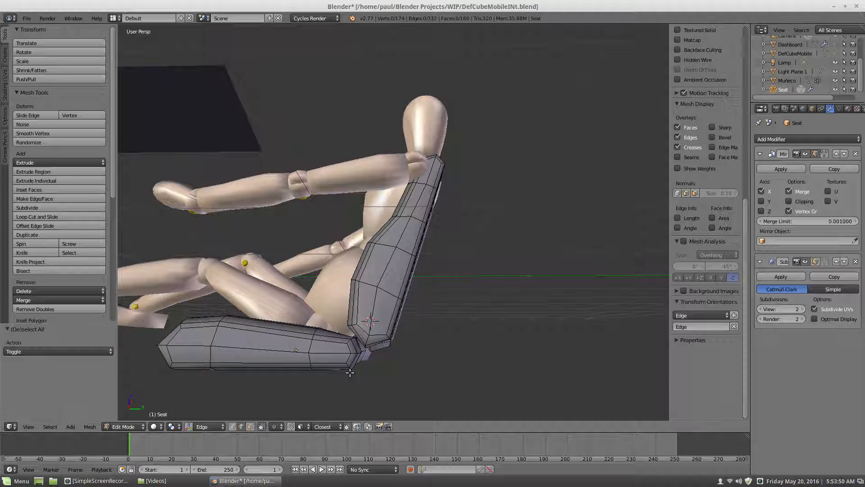
key("l")
middle_click_drag(445, 309, 430, 338)
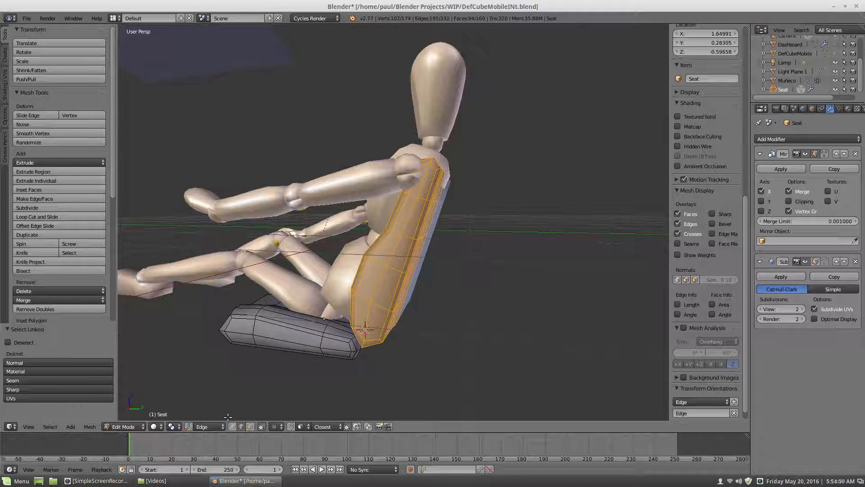
middle_click_drag(284, 362, 311, 359)
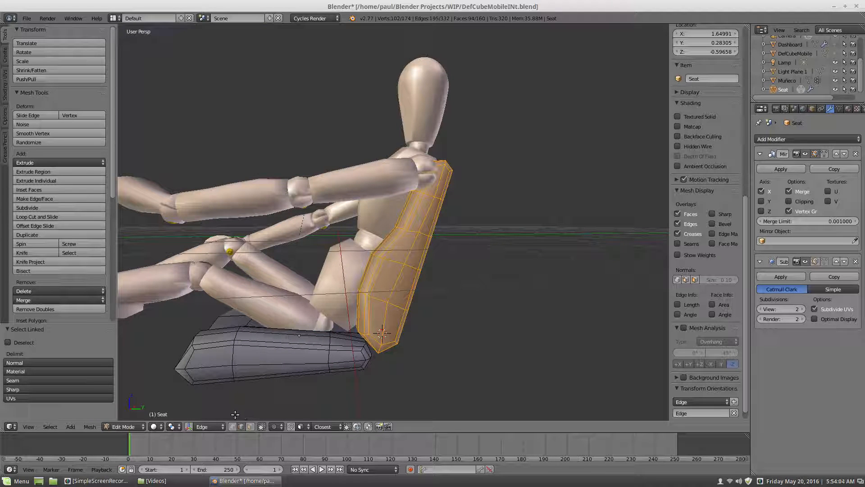
Keep the transform orientation on Edge and set the pivot point to the 3D cursor at the backrest's base
left_click(211, 426)
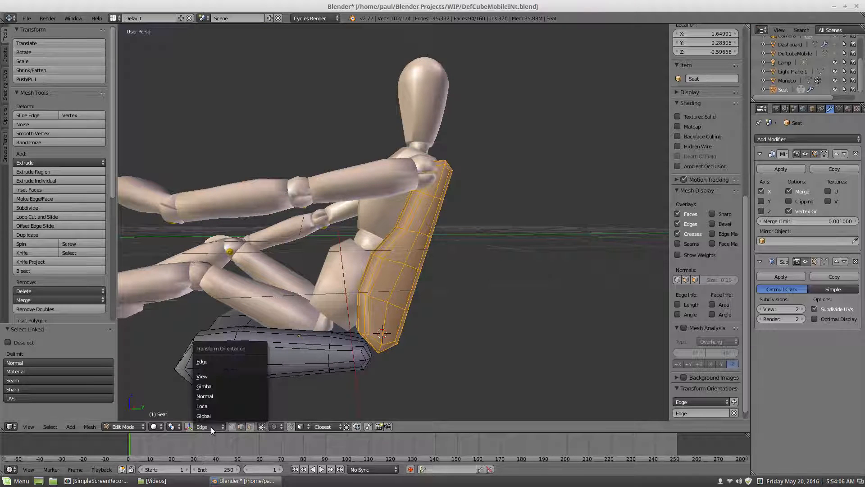
left_click(210, 363)
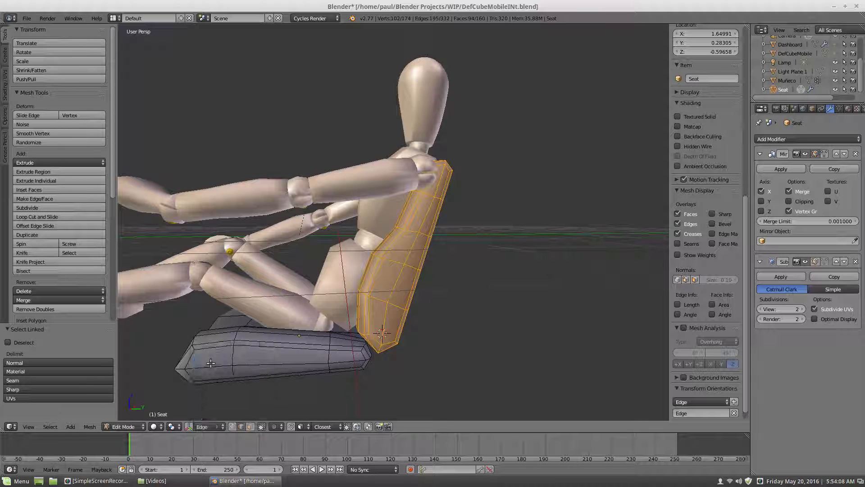
left_click(171, 426)
left_click(187, 401)
middle_click_drag(203, 398, 356, 359)
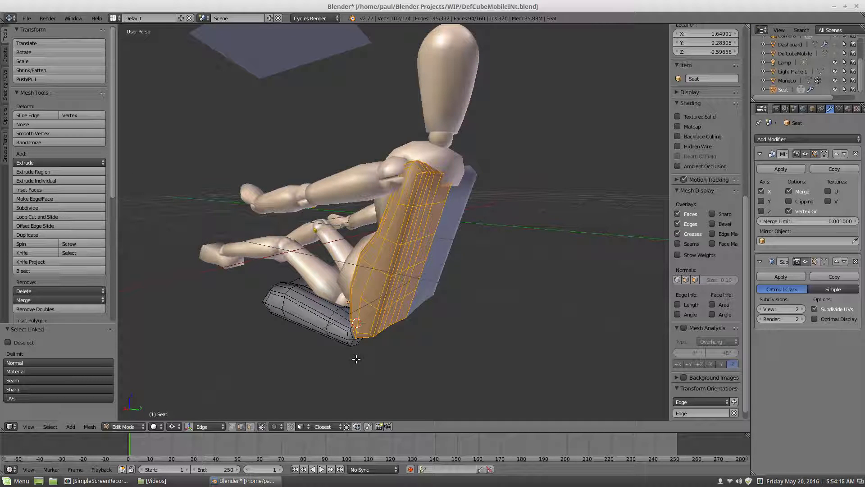
Scale the backrest by about 1.22 along the Edge Y axis to lengthen it upward behind the mannequin
key("s")
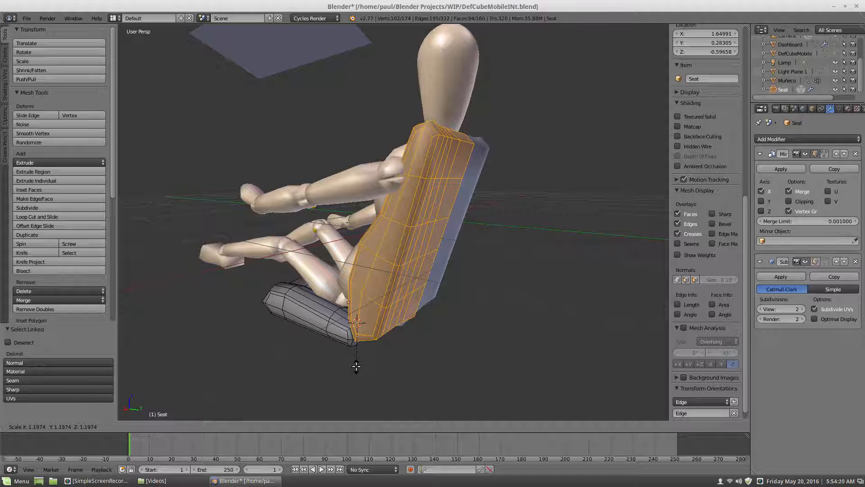
key("z")
key("z")
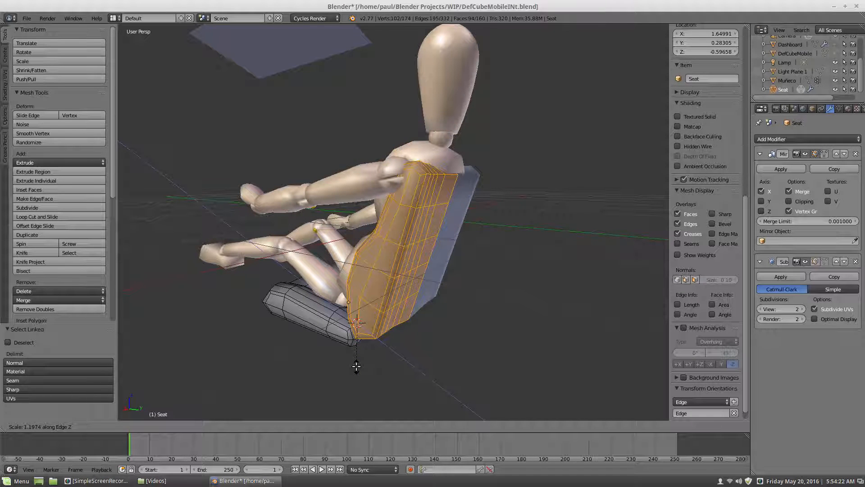
key("y")
key("y")
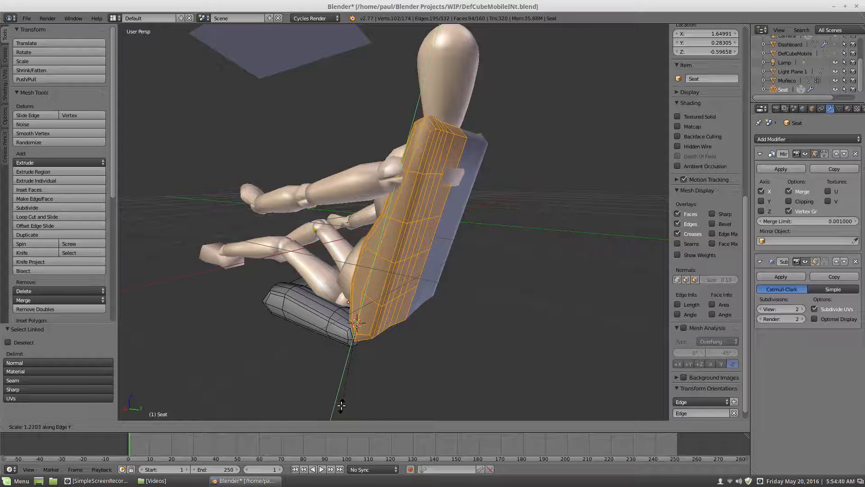
left_click(341, 405)
middle_click_drag(332, 347, 369, 343)
scroll(377, 339, "up", 3)
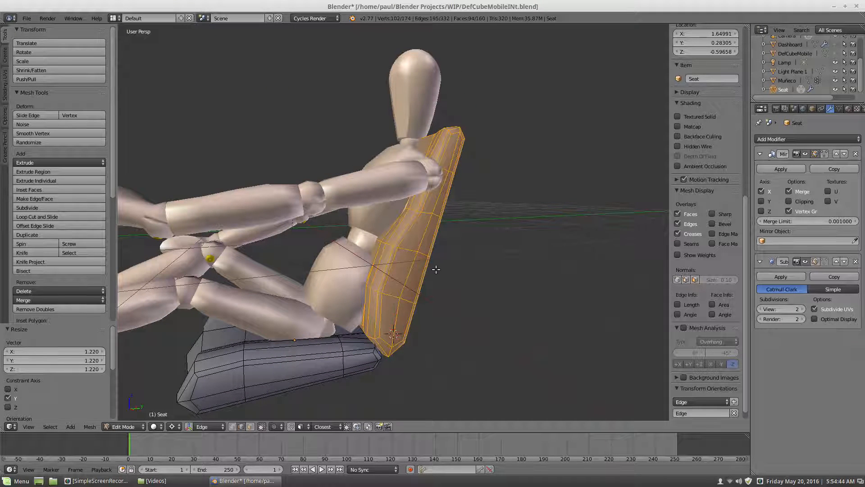
scroll(436, 269, "down", 3)
mouse_move(433, 270)
middle_mouse_down()
mouse_move(405, 266)
mouse_move(417, 269)
middle_mouse_up()
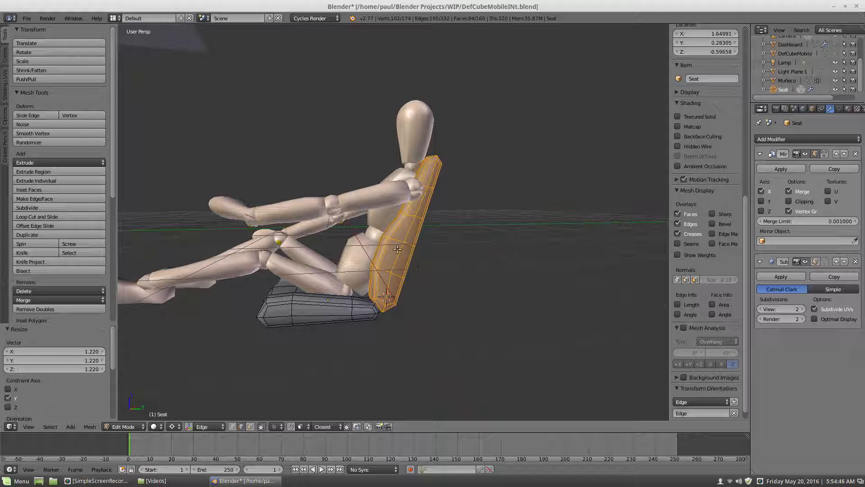
Move the backrest's lumbar edge loop, second from the base, about 0.087 down along the Edge Y axis
key("a")
scroll(457, 234, "up", 5)
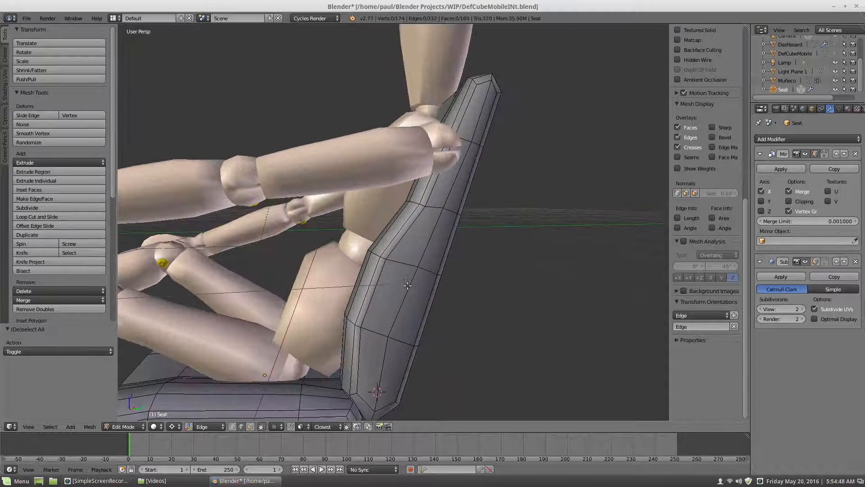
right_click(399, 261, "alt")
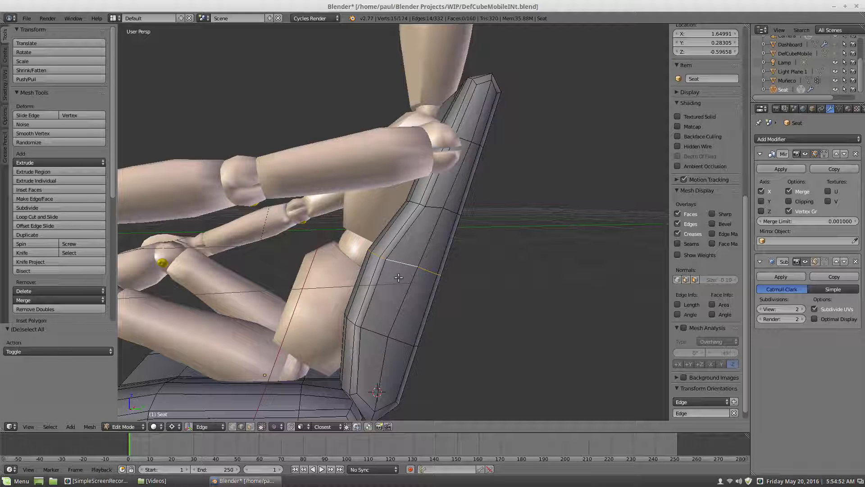
key("g")
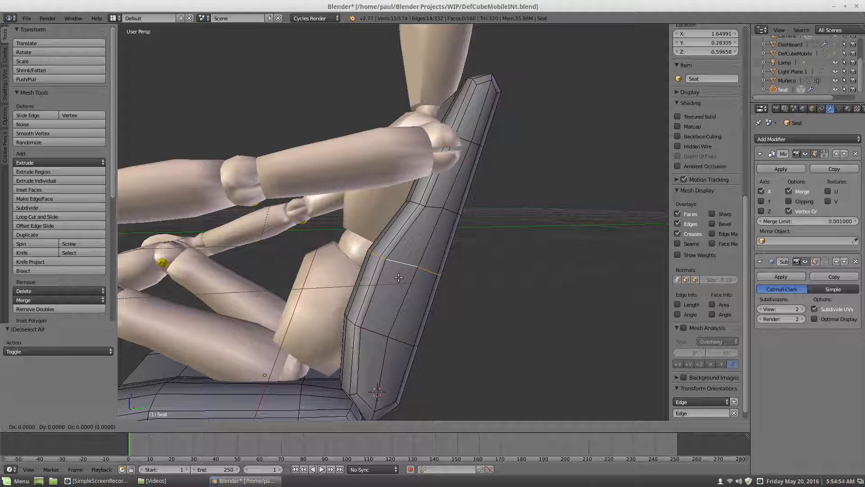
key("y")
key("y")
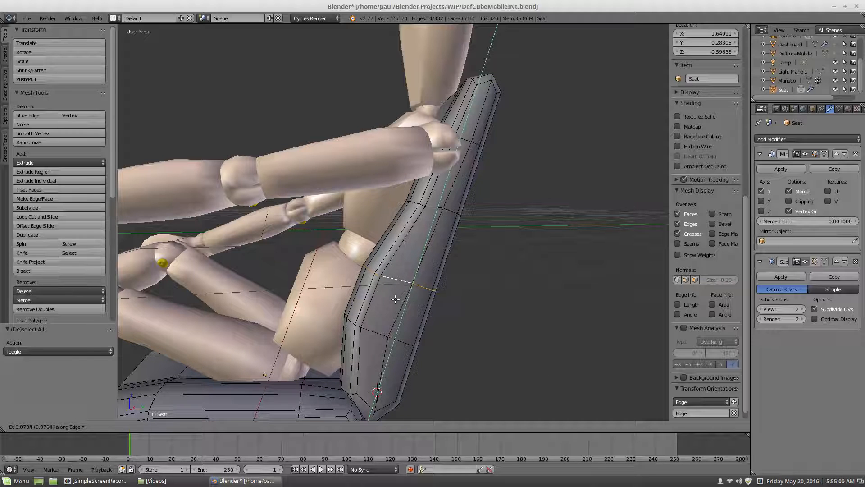
left_click(401, 280)
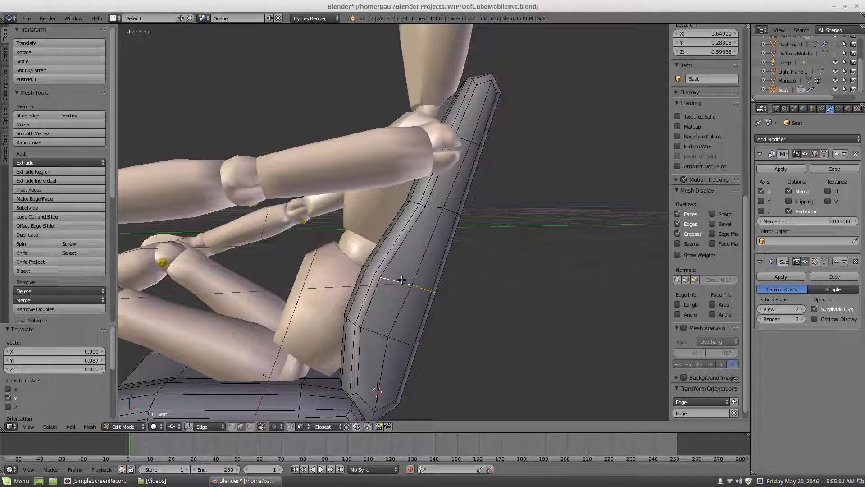
Move the backrest's third edge loop from the base about 0.080 down along the Edge Y axis
key("a")
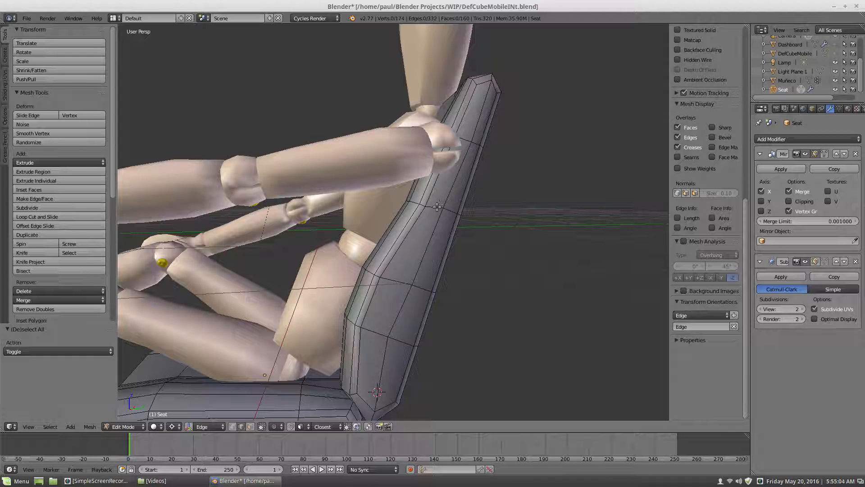
right_click(437, 207, "alt")
key("g")
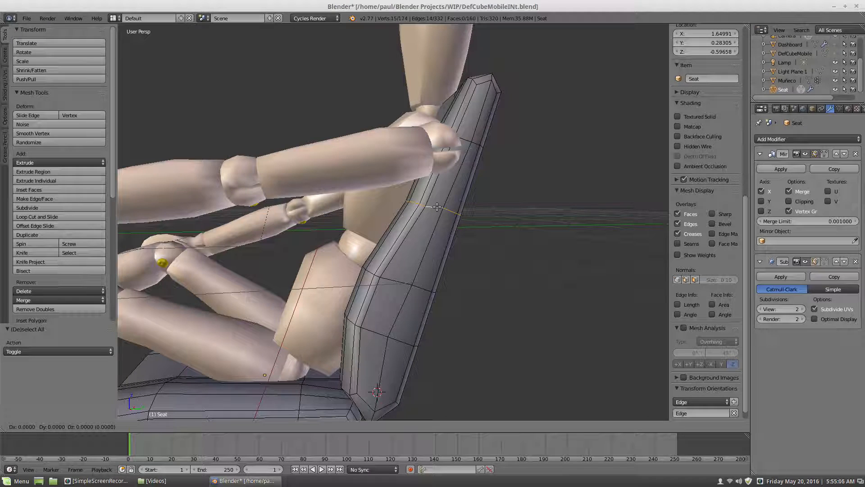
key("y")
key("y")
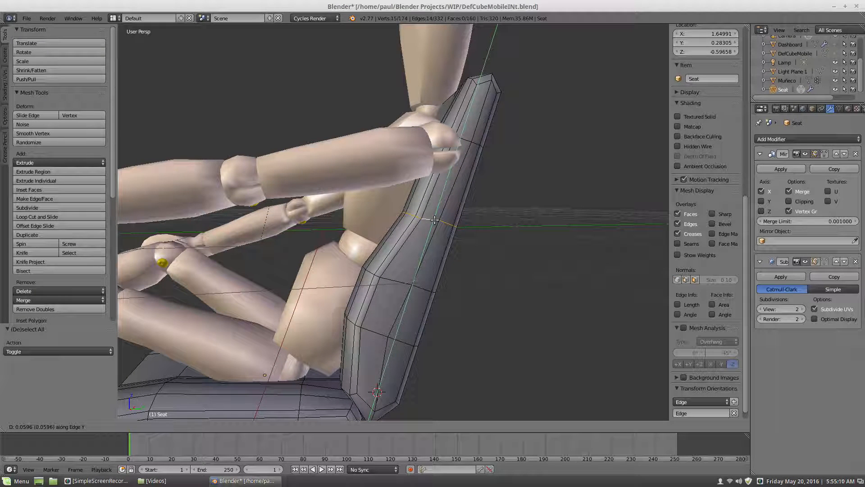
left_click(432, 224)
Add one horizontal edge loop across the upper backrest, between its top end and the highest existing loop
scroll(394, 282, "down", 4)
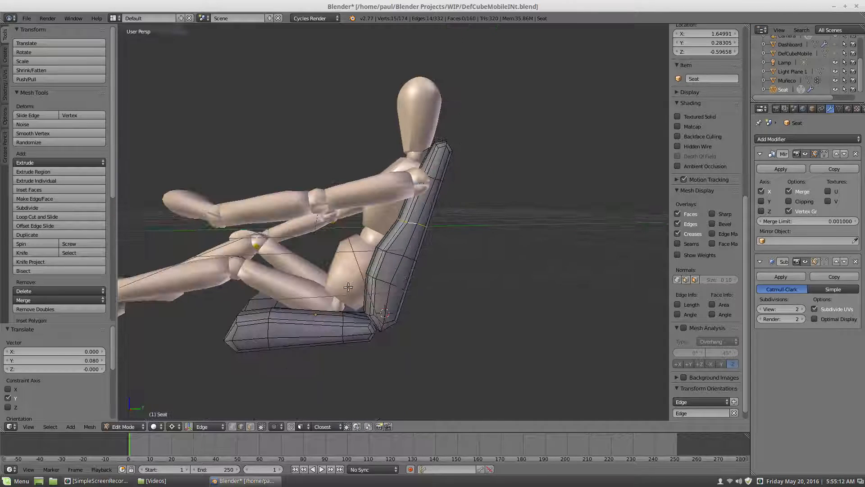
scroll(405, 280, "up", 2)
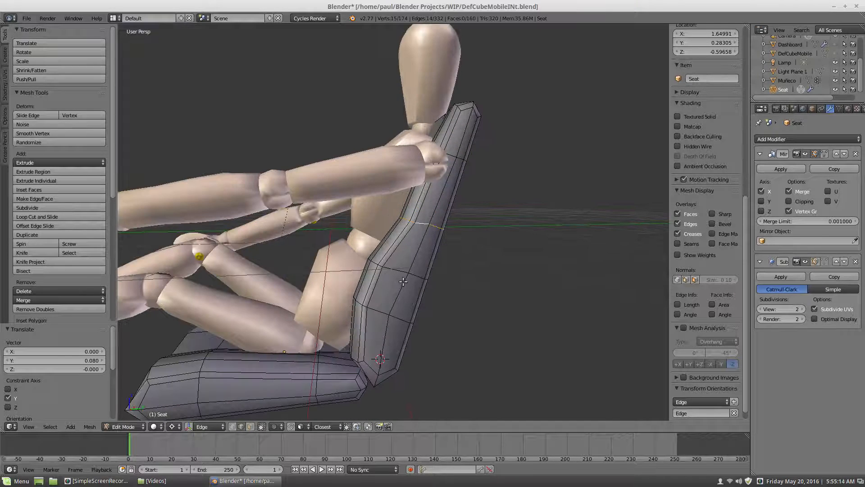
middle_click_drag(481, 285, 467, 299)
scroll(467, 300, "down", 3)
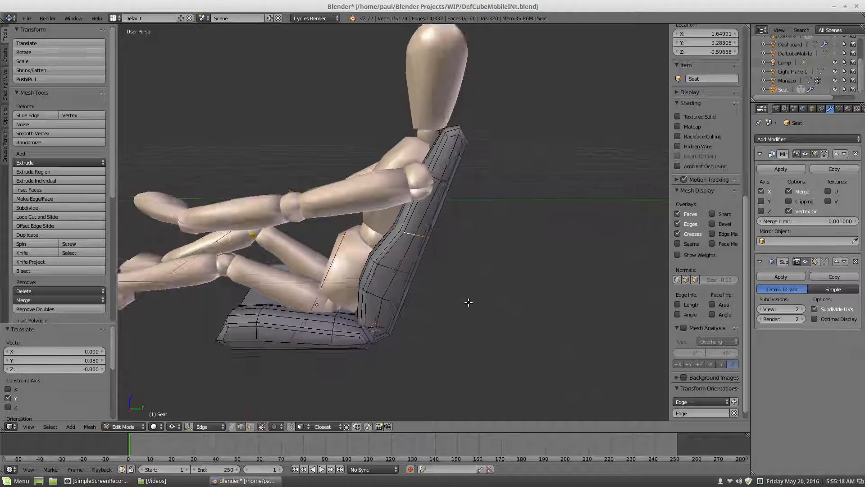
scroll(446, 220, "up", 1)
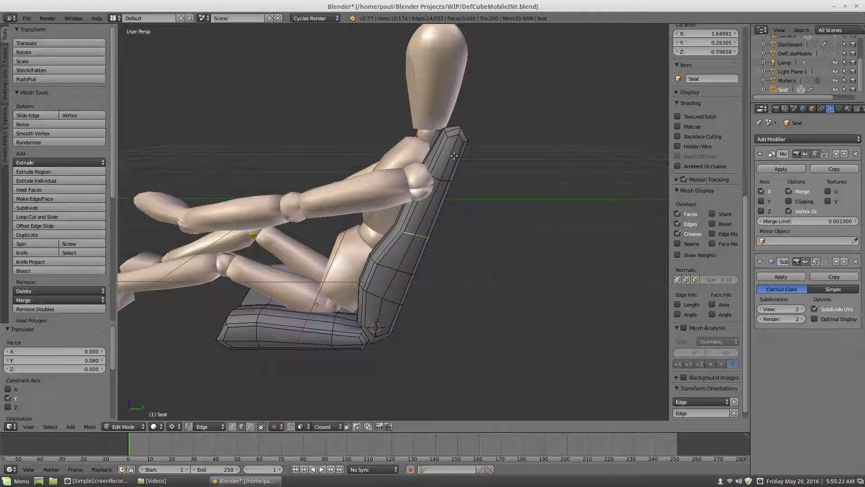
key("ctrl+r")
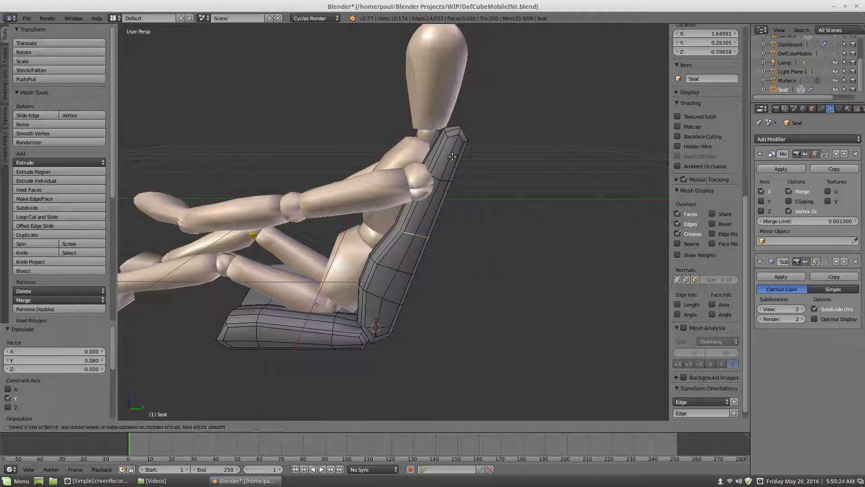
left_click(452, 162)
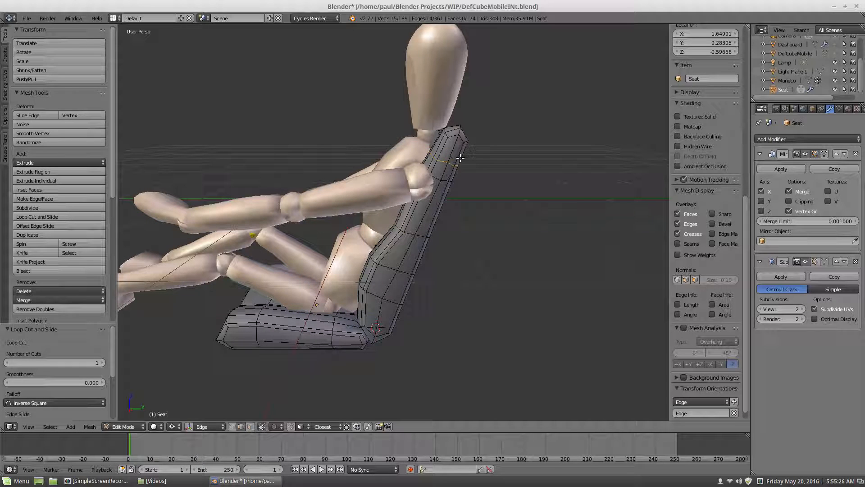
key("a")
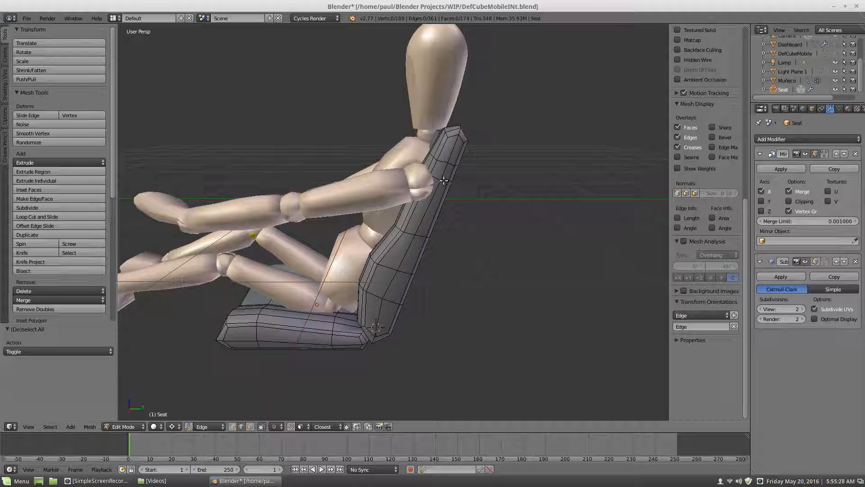
Move the edge loop just below the new one about 0.066 down along the Edge Y axis
key("ctrl+z")
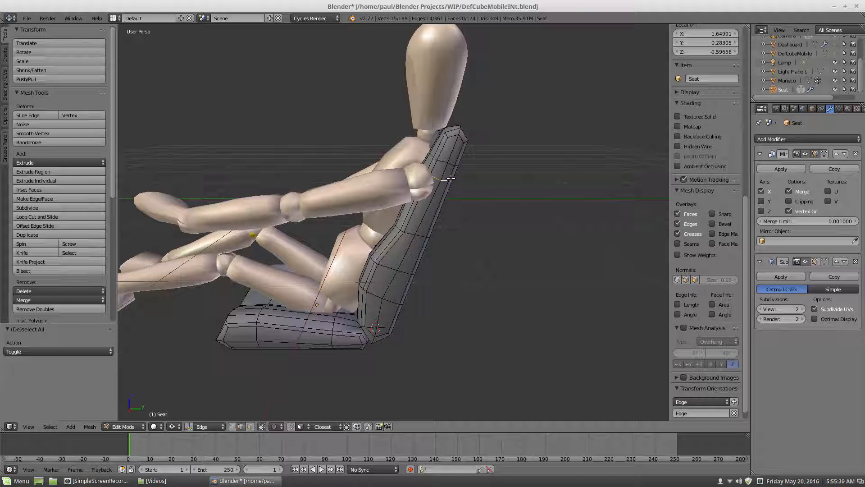
key("g")
key("y")
key("y")
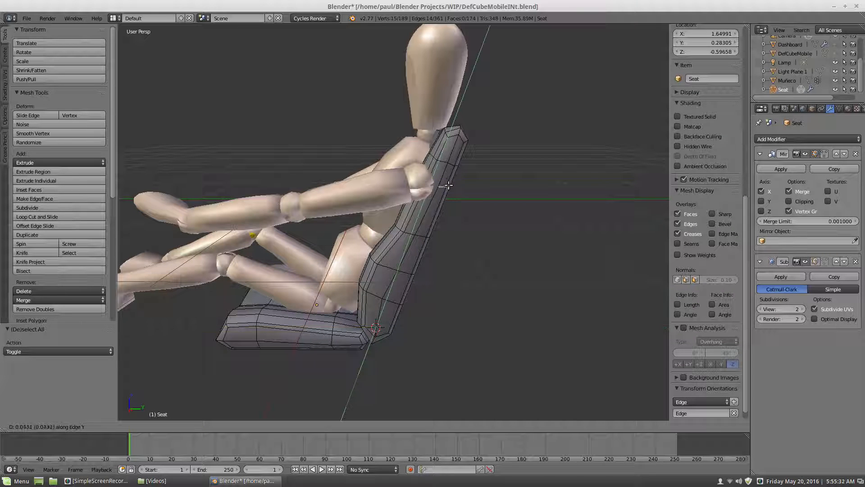
left_click(457, 179)
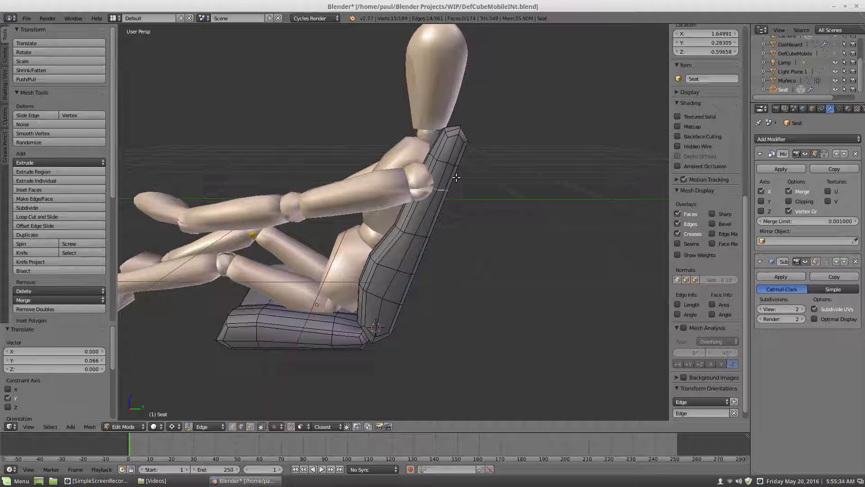
key("a")
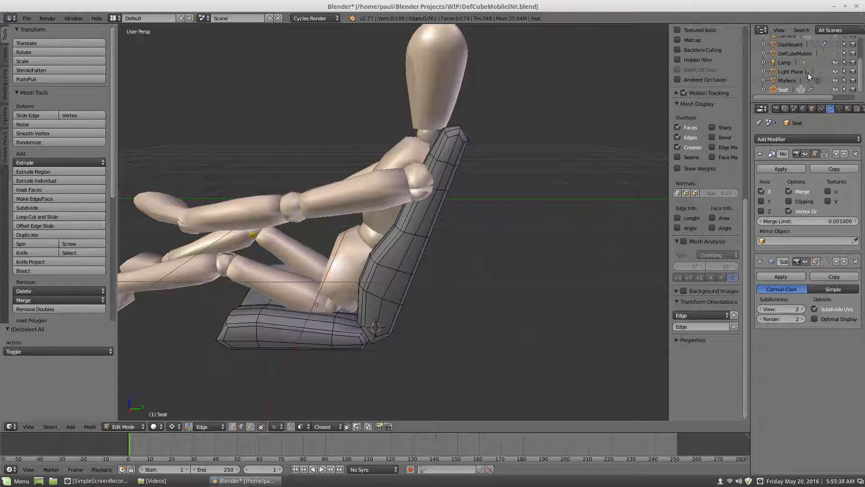
Hide the Muñeco mannequin to expose the front of the backrest
left_click(835, 80)
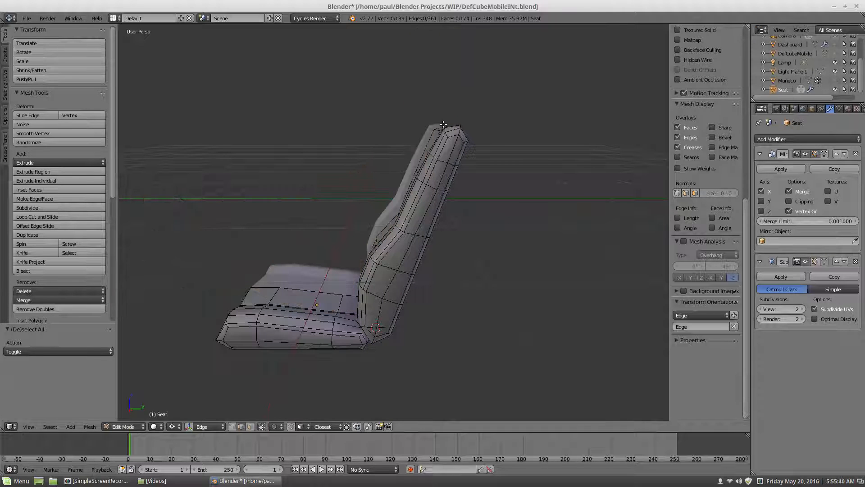
middle_click_drag(433, 130, 471, 134)
scroll(445, 133, "up", 4)
scroll(441, 110, "up", 1)
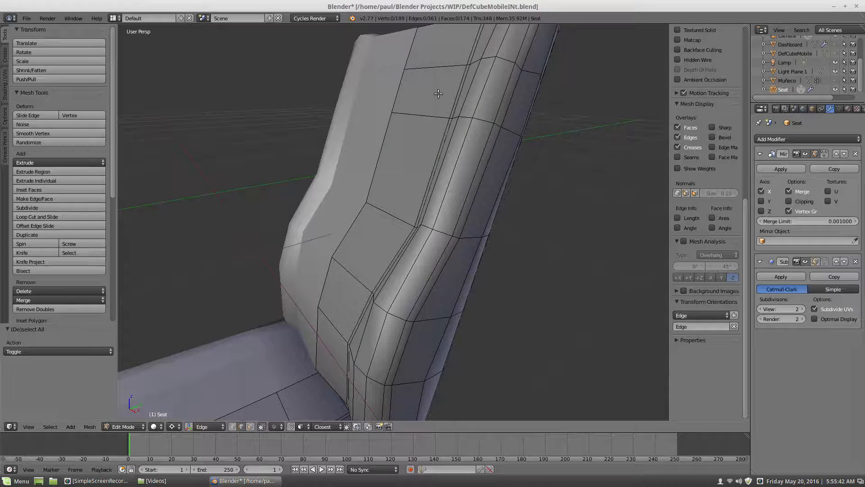
Move the front edges of the backrest's highest edge loop about 0.023 forward along Y and 0.027 up, keeping X locked
scroll(439, 93, "down", 1)
middle_click_drag(439, 91, 438, 101)
right_click(426, 83)
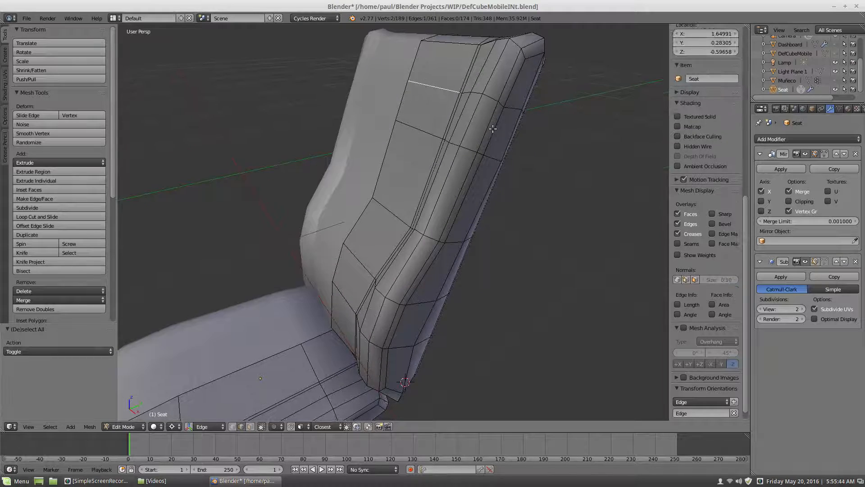
middle_click_drag(490, 114, 421, 112)
right_click(484, 110, "ctrl")
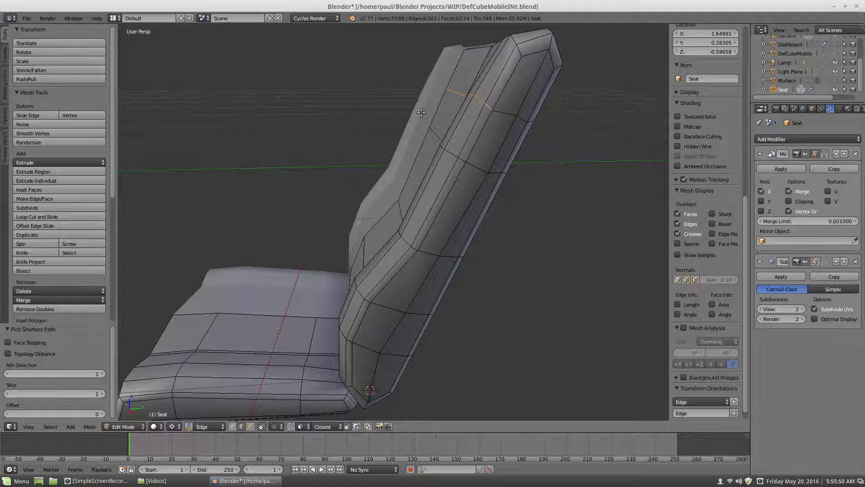
key("g")
key("shift+x")
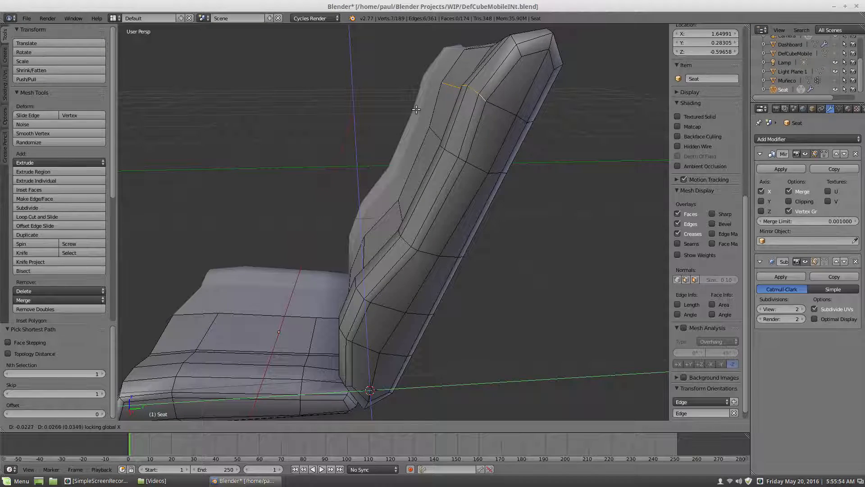
left_click(416, 110)
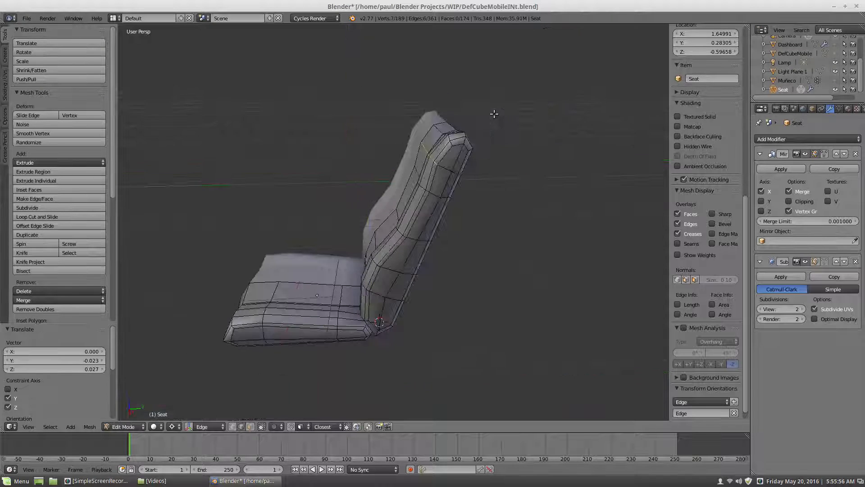
scroll(494, 114, "down", 4)
mouse_move(487, 135)
middle_mouse_down()
mouse_move(464, 140)
mouse_move(479, 142)
middle_mouse_up()
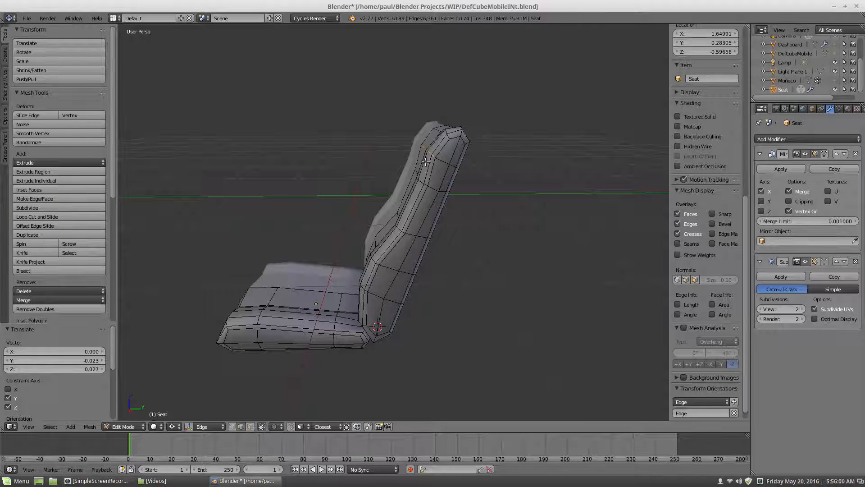
key("a")
Move the backrest's three upper centre-line edges about 0.025 forward along Y and 0.010 up, keeping X locked
middle_click_drag(425, 161, 445, 157)
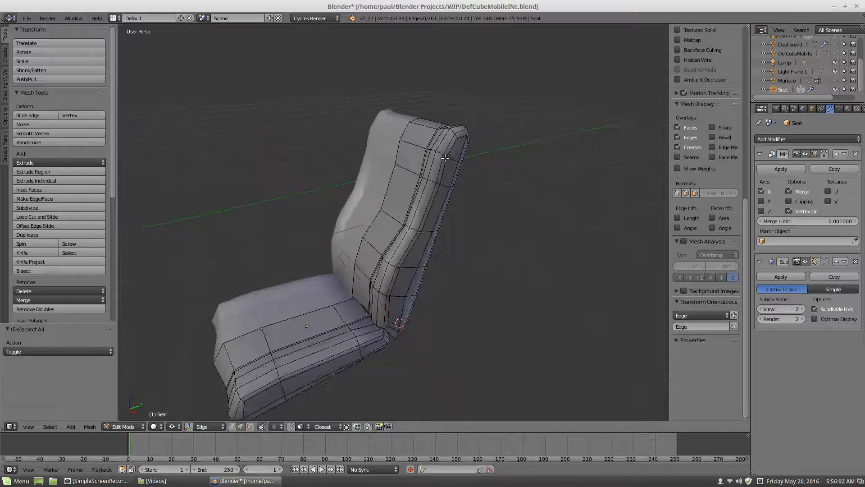
scroll(445, 157, "up", 6)
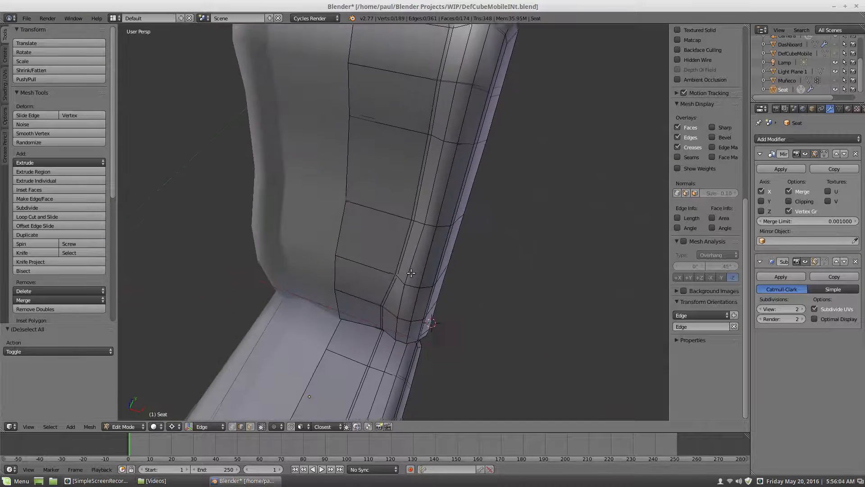
middle_click_drag(411, 272, 330, 217)
scroll(371, 240, "down", 2)
scroll(377, 231, "up", 2)
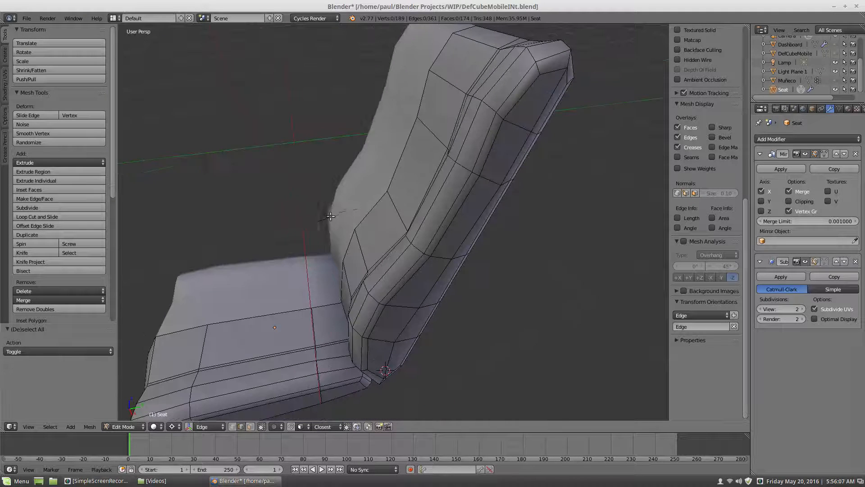
right_click(400, 159)
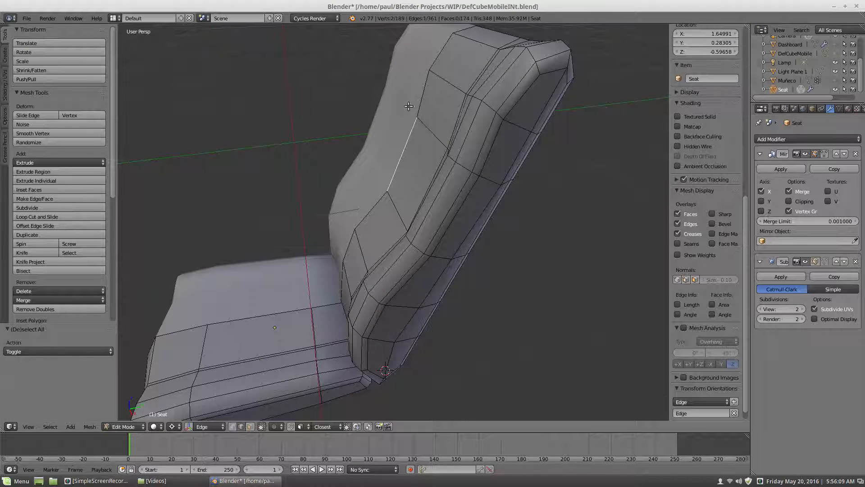
right_click(442, 52, "ctrl")
key("g")
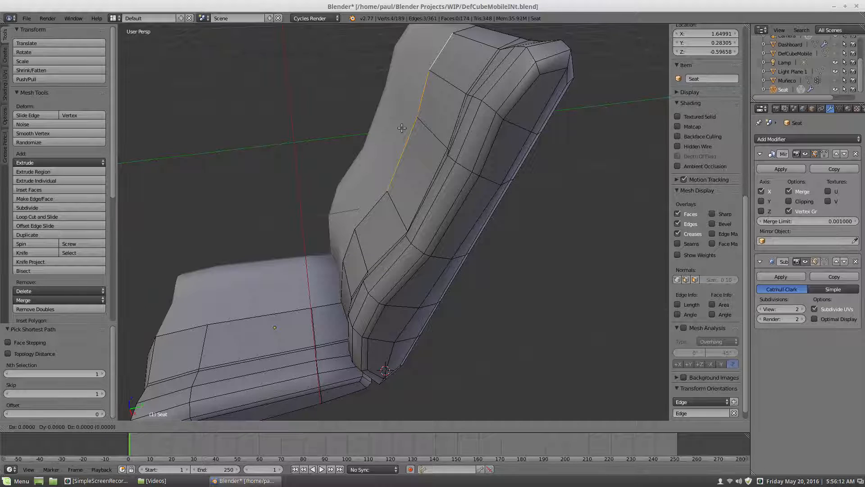
key("shift+x")
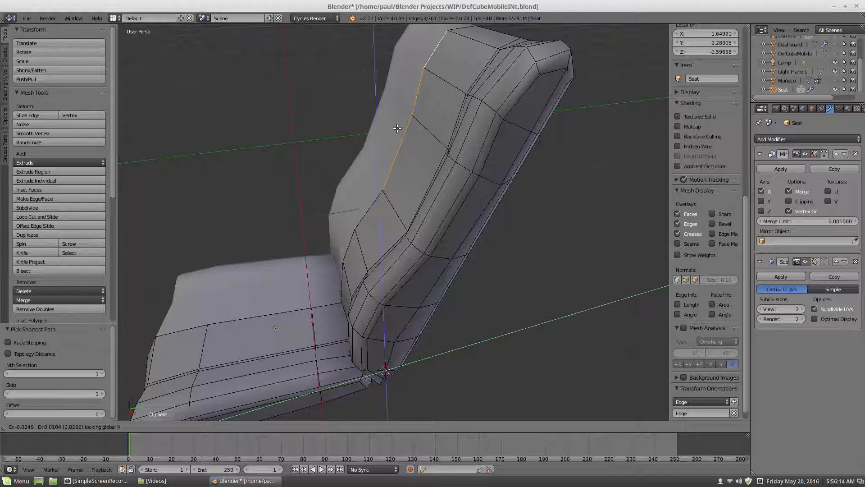
left_click(408, 120)
key("a")
scroll(410, 113, "down", 3)
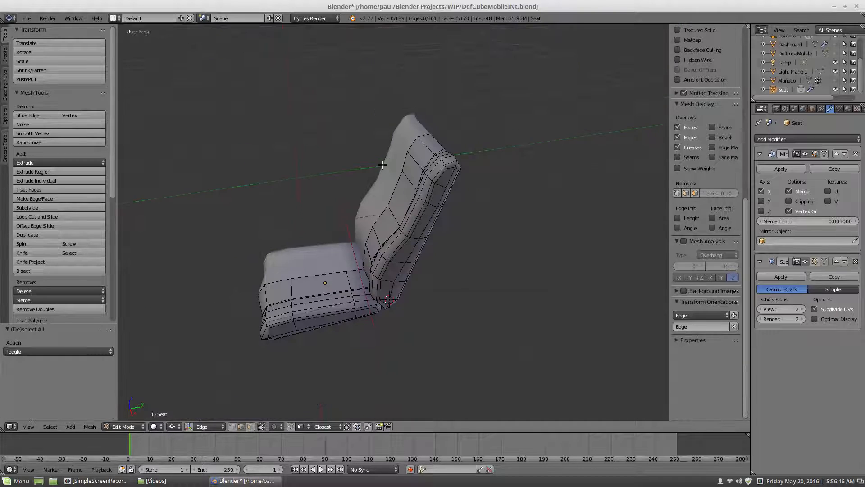
Widen the backrest at its lowest edge loop by moving the loop's side and back edges about 0.046 outward along X, leaving the front panel edge out
middle_click_drag(414, 123, 377, 241)
scroll(429, 283, "up", 3)
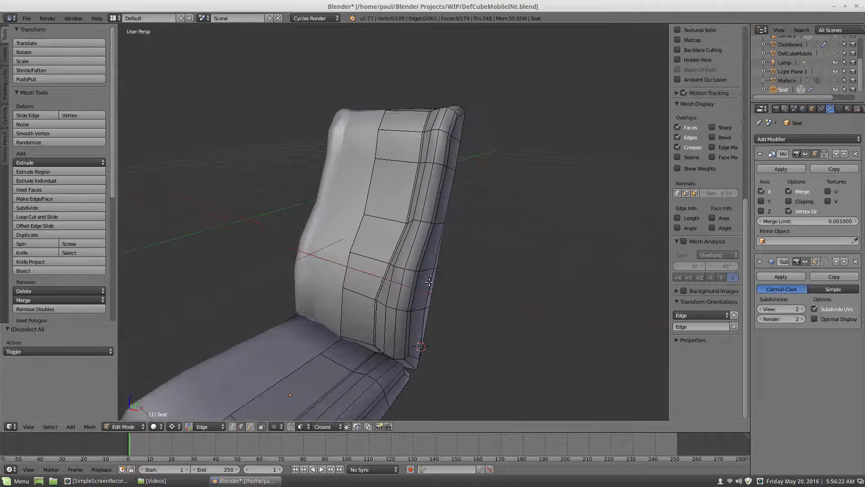
middle_click_drag(380, 284, 401, 293)
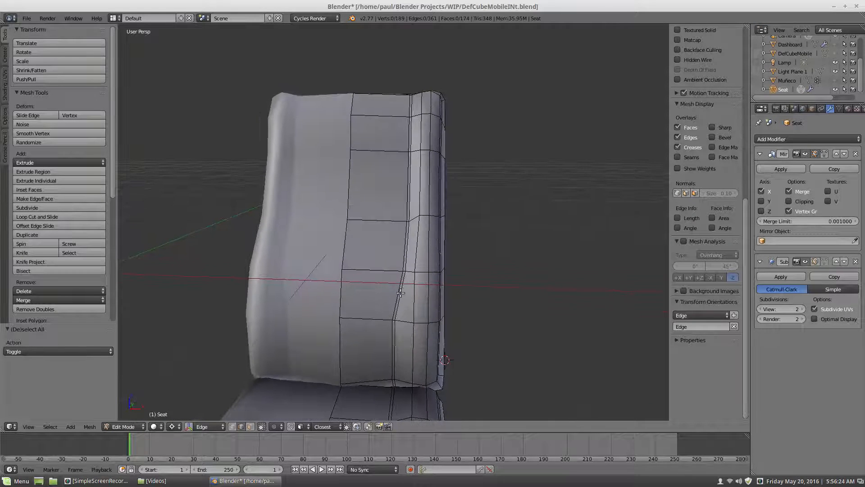
right_click(367, 318)
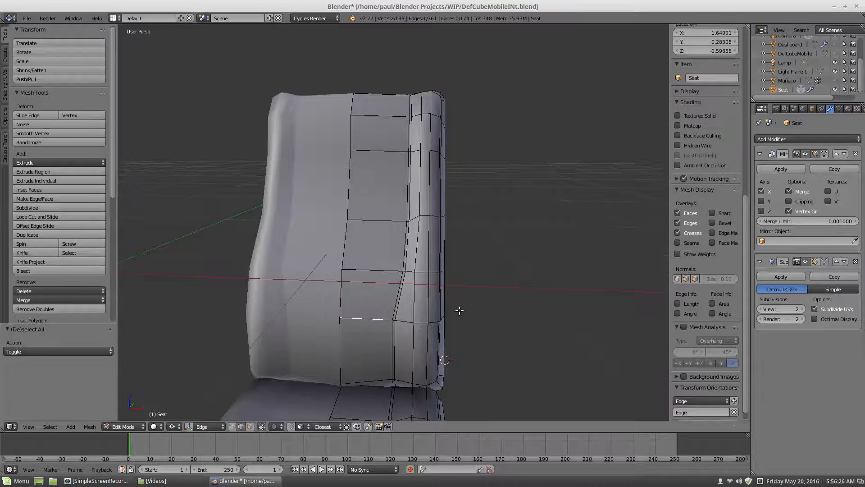
middle_click_drag(460, 309, 407, 326)
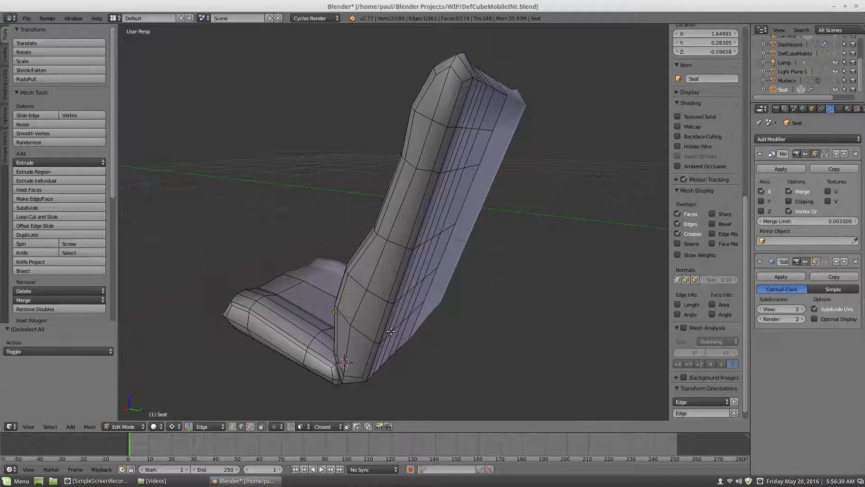
right_click(390, 333, "ctrl")
middle_click_drag(314, 299, 377, 292)
right_click(359, 306, "shift")
scroll(359, 306, "down", 2)
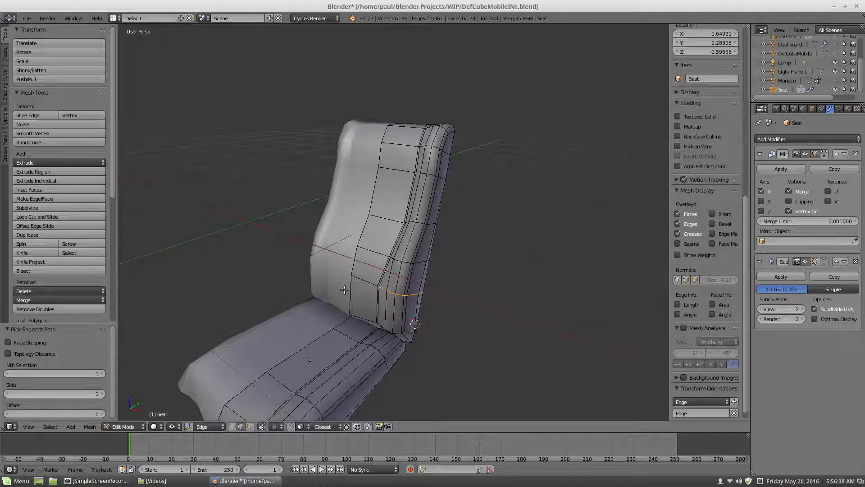
key("g")
key("x")
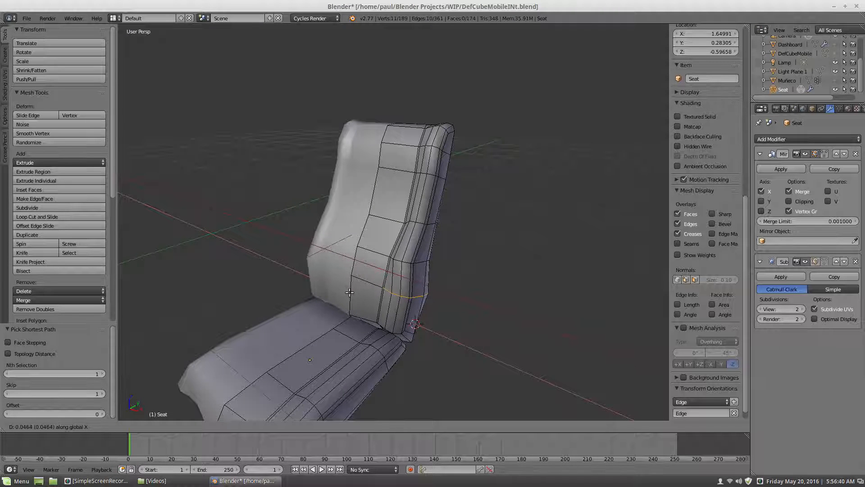
left_click(350, 292)
Move the side edges of the backrest's second edge loop from the base, excluding the front panel edge, about 0.031 outward along X
scroll(358, 288, "up", 2)
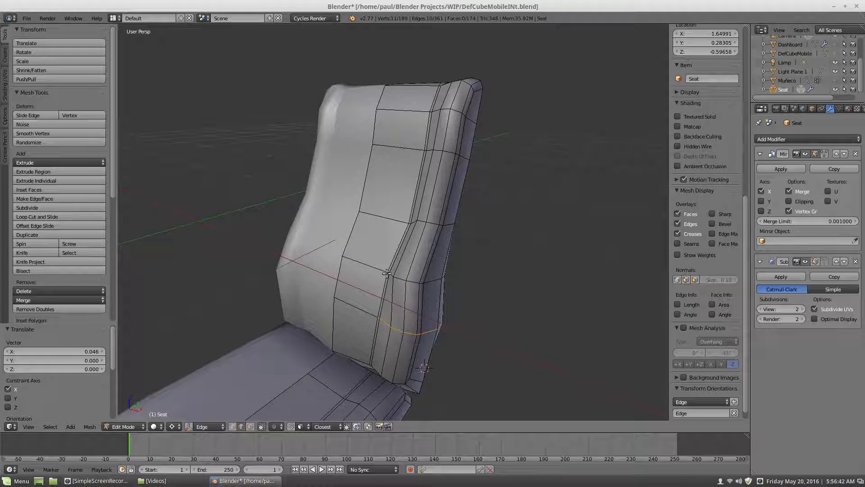
right_click(386, 273)
middle_click_drag(386, 273, 422, 284)
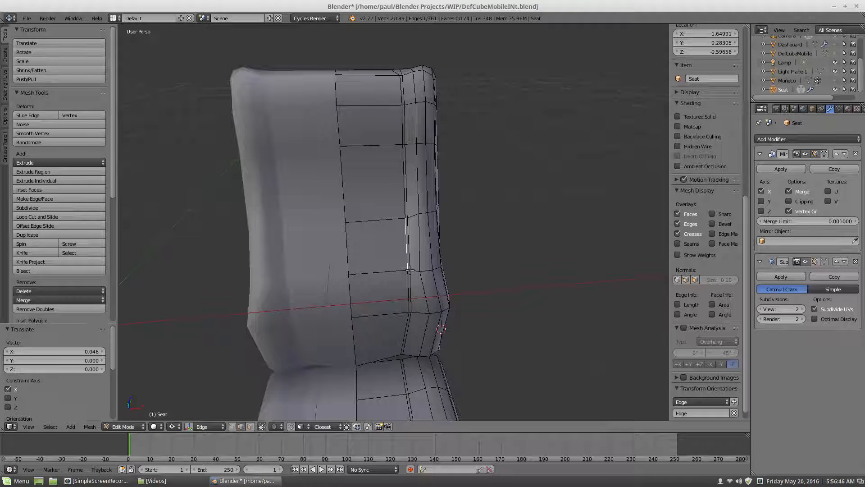
right_click(410, 272)
right_click(412, 270)
scroll(419, 293, "up", 5)
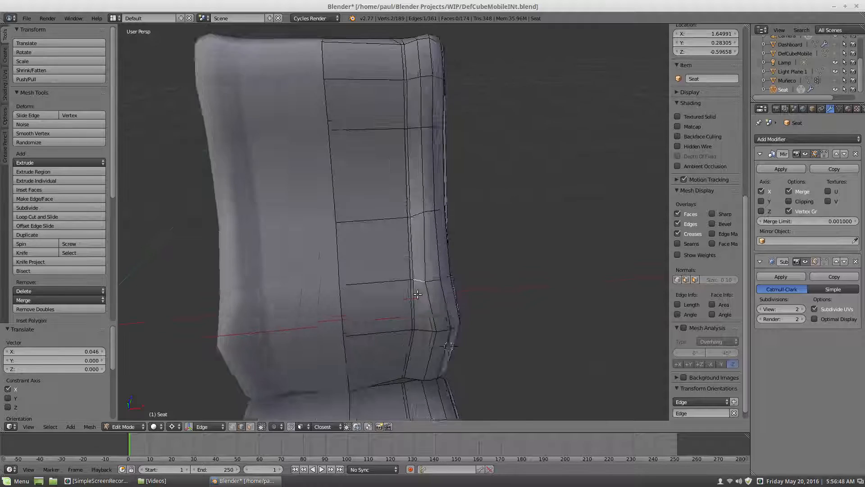
right_click(428, 341)
right_click(431, 340)
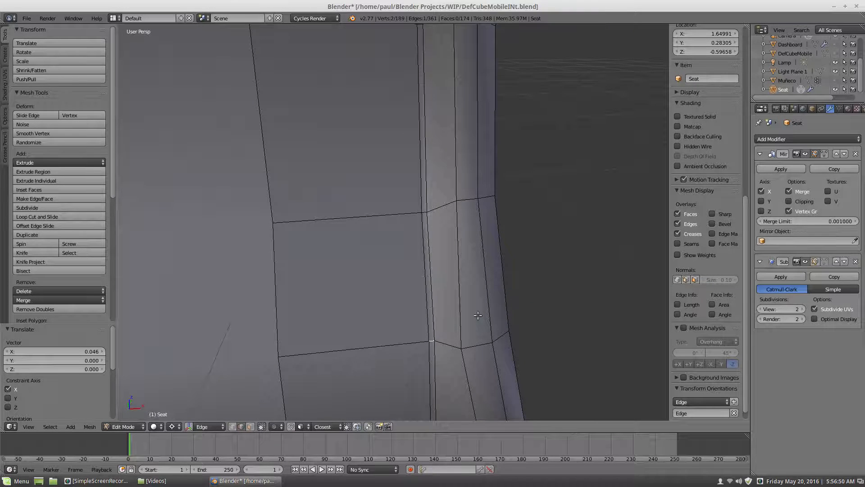
scroll(496, 321, "down", 5)
middle_click_drag(508, 325, 346, 285)
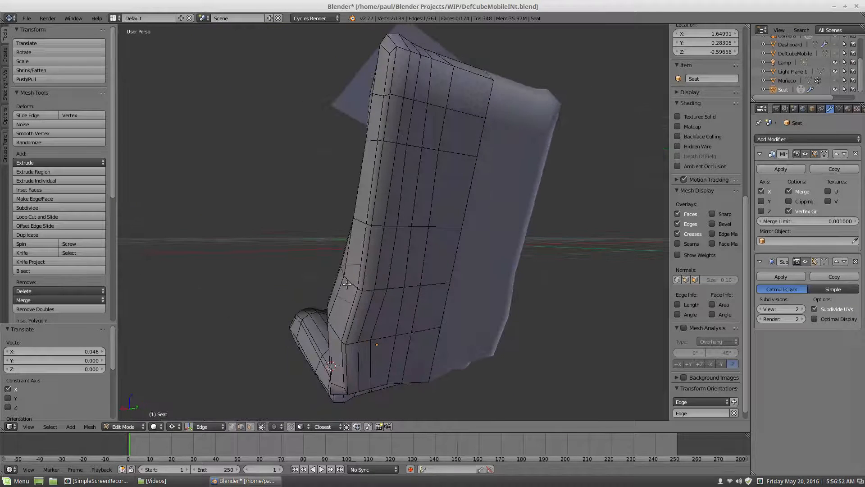
right_click(370, 291, "ctrl")
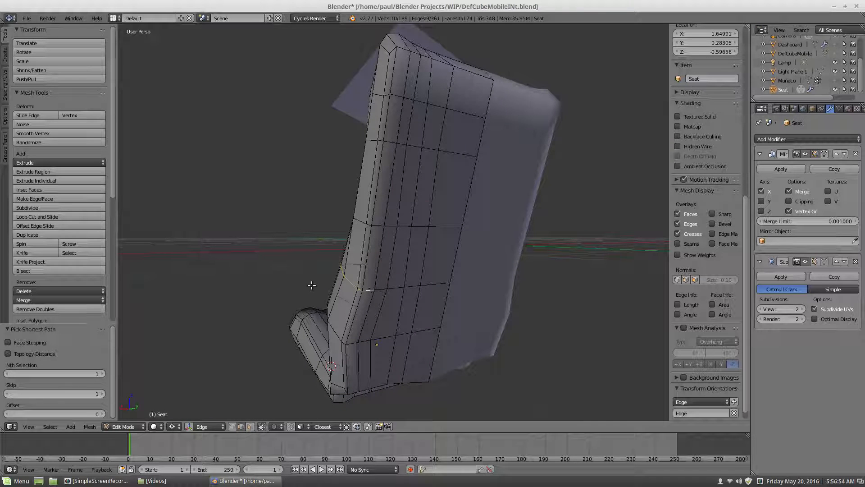
middle_click_drag(320, 283, 478, 299)
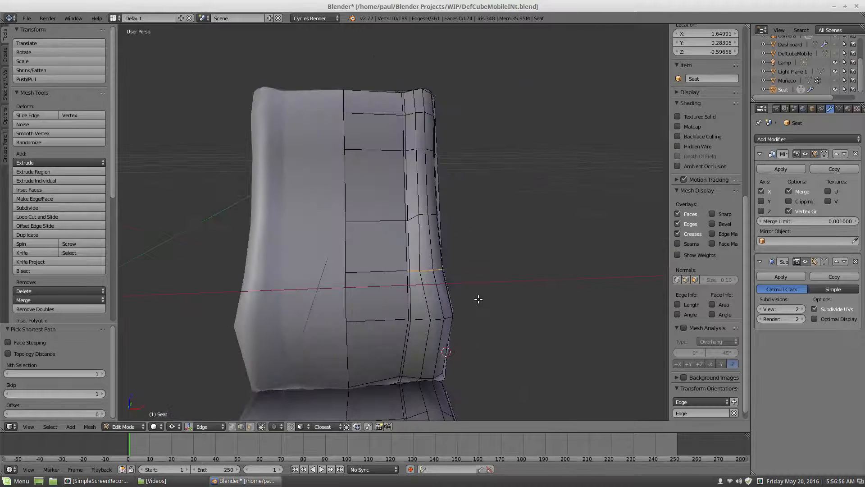
key("g")
key("x")
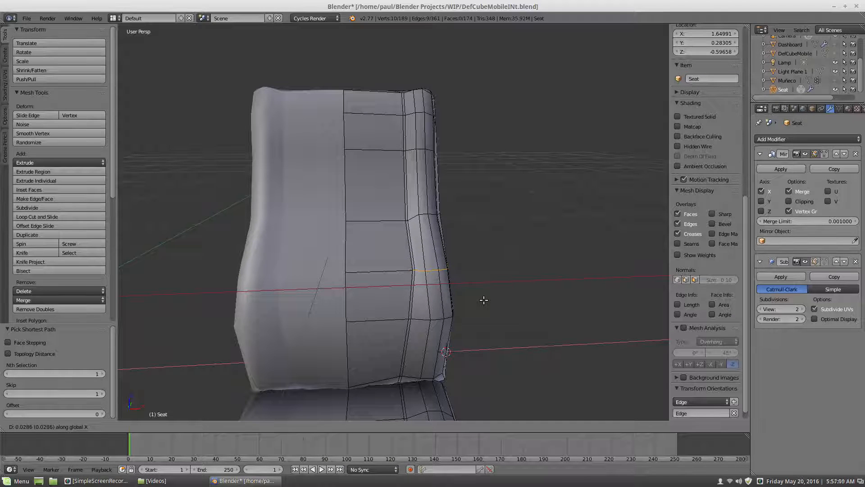
left_click(484, 300)
scroll(489, 256, "down", 3)
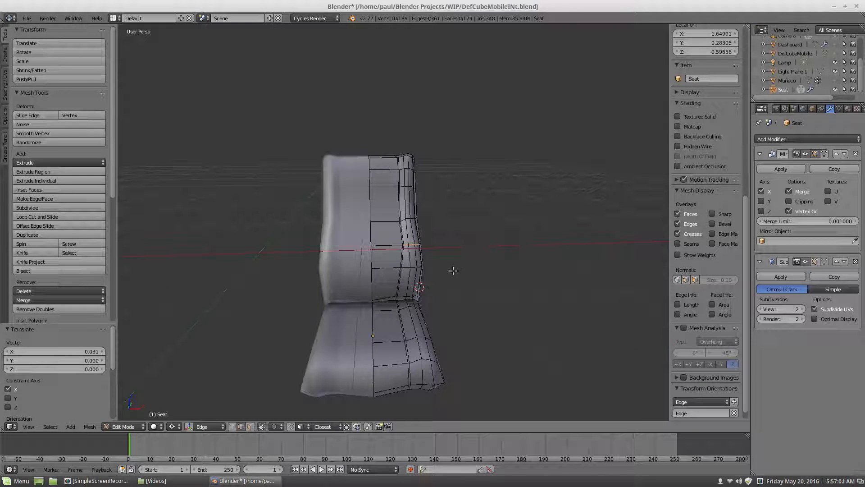
key("a")
middle_click_drag(451, 315, 398, 341)
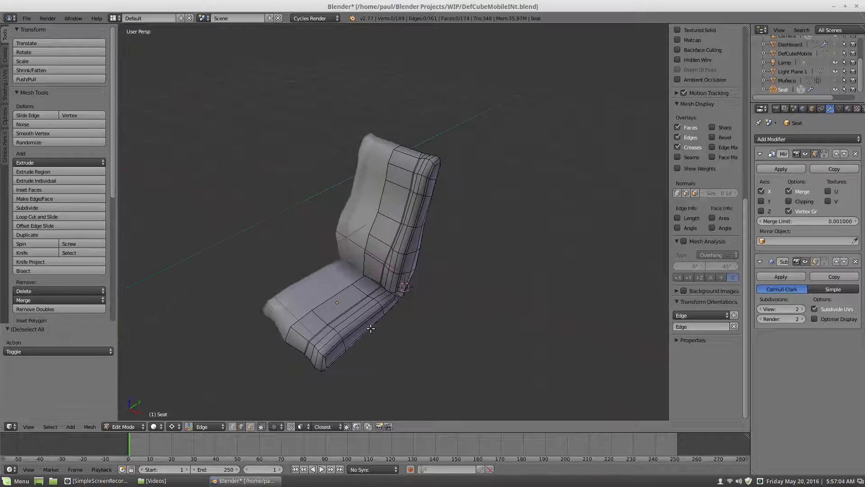
scroll(371, 329, "up", 1)
right_click(305, 343)
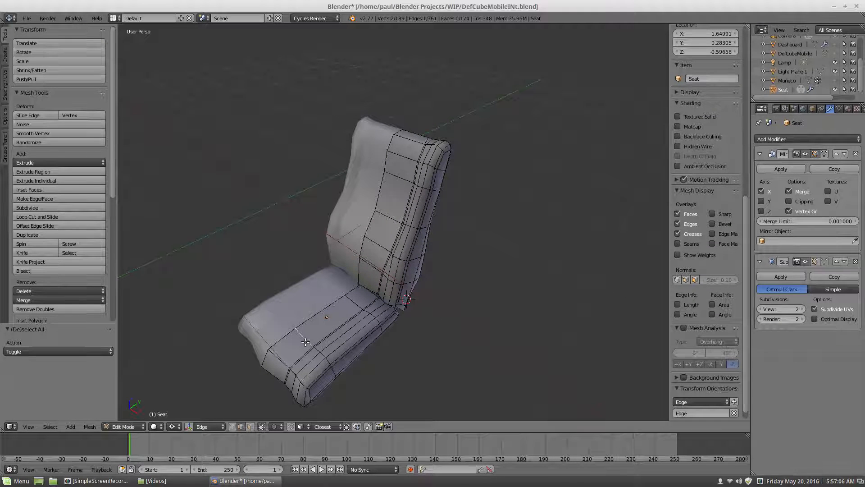
key("a")
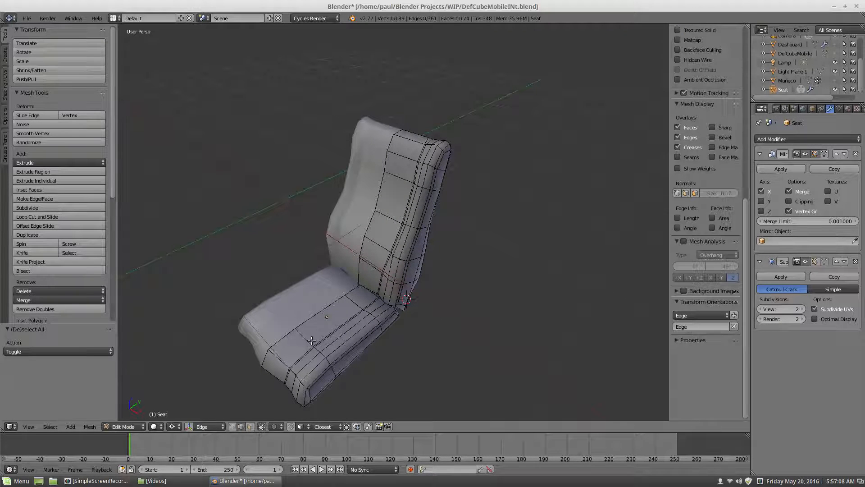
Widen the cushion at the cross loop nearest its front by moving the loop's side edges about 0.052 outward along X, leaving out the centre panel
middle_click_drag(334, 335, 350, 335)
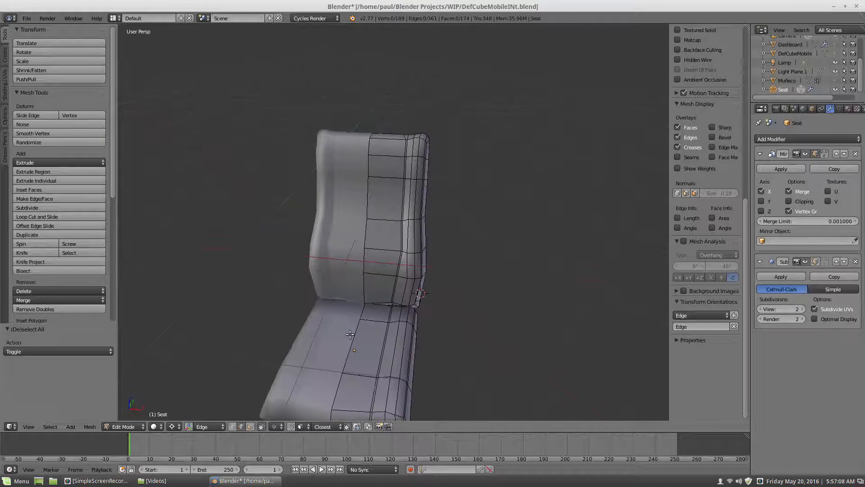
right_click(378, 377)
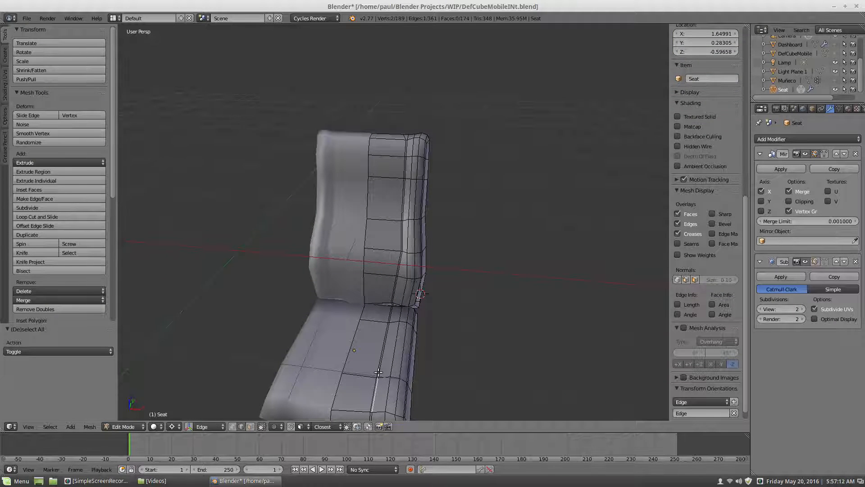
key("KP_Decimal")
right_click(401, 163)
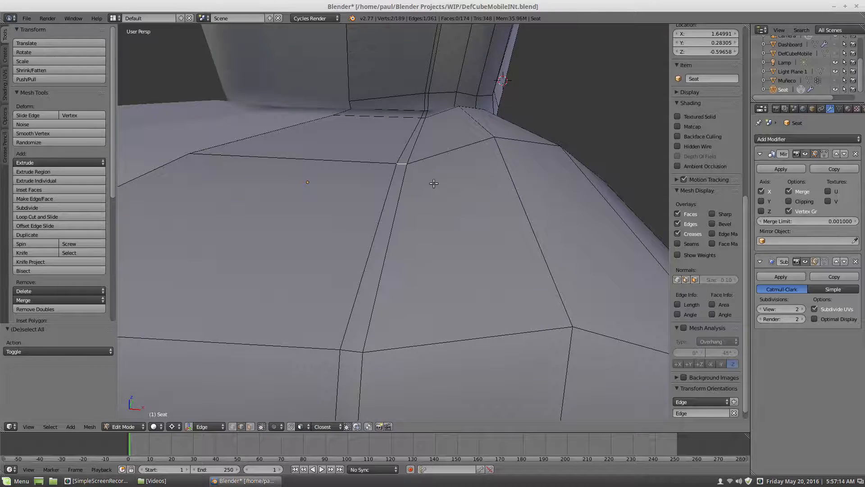
scroll(434, 184, "down", 7)
middle_click_drag(430, 253, 438, 170)
right_click(465, 269, "ctrl")
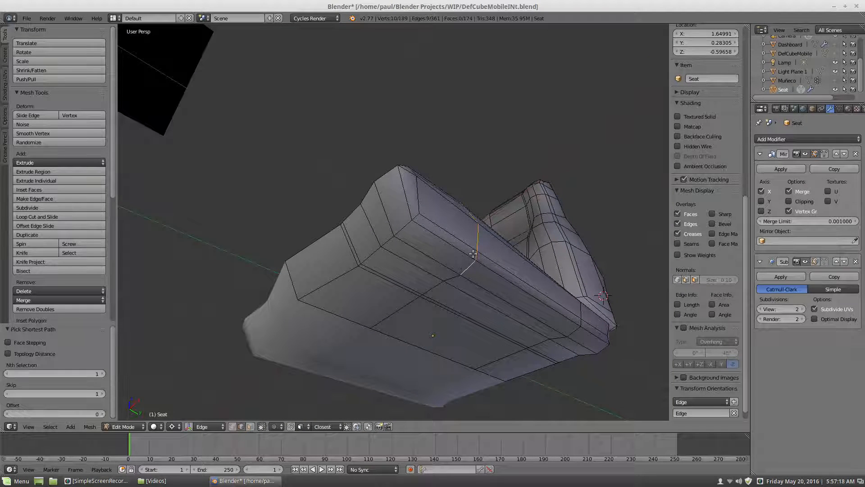
right_click(448, 276, "ctrl")
middle_click_drag(435, 219, 418, 218)
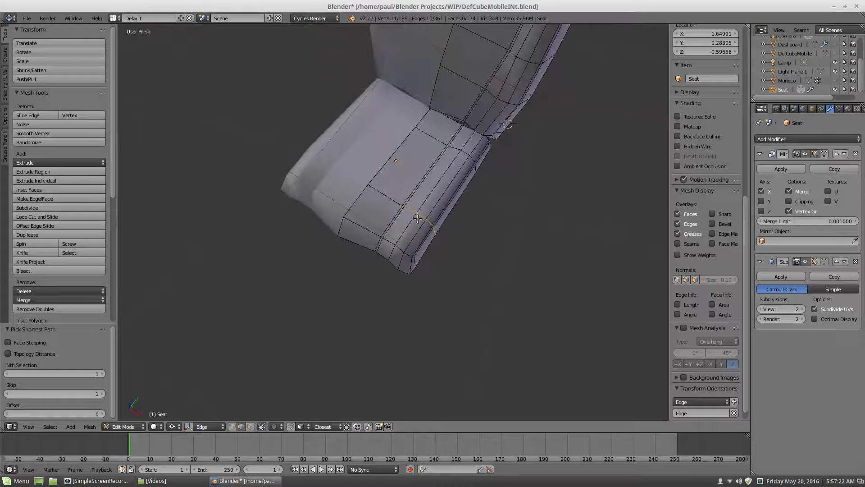
key("g")
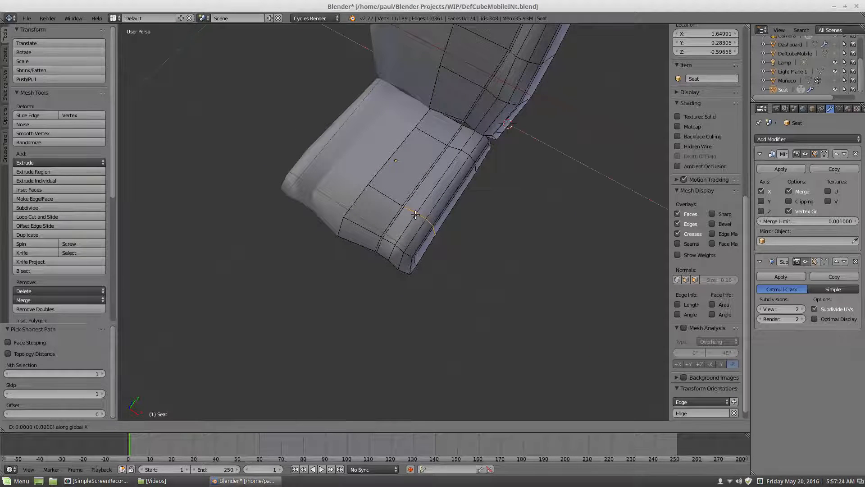
key("x")
left_click(421, 219)
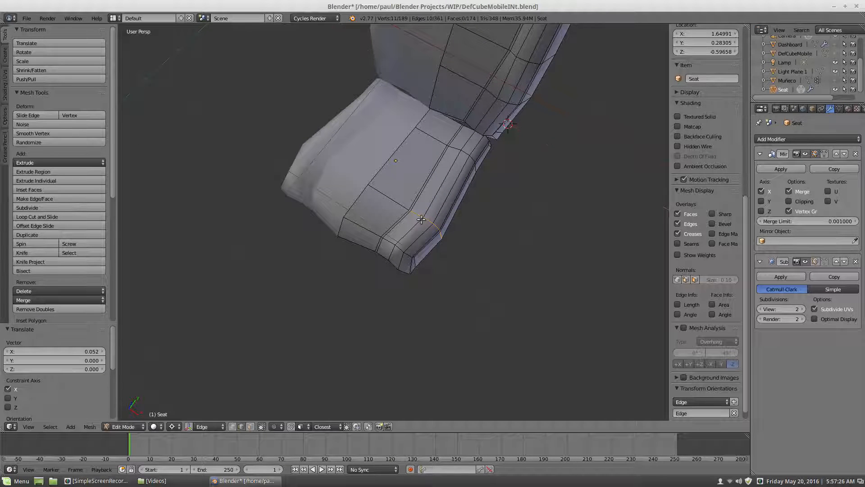
key("a")
Edge-slide the two upright edges on the cushion's outer side at its front corner backward, with a factor of about -0.359
scroll(471, 195, "up", 1)
scroll(437, 258, "up", 2)
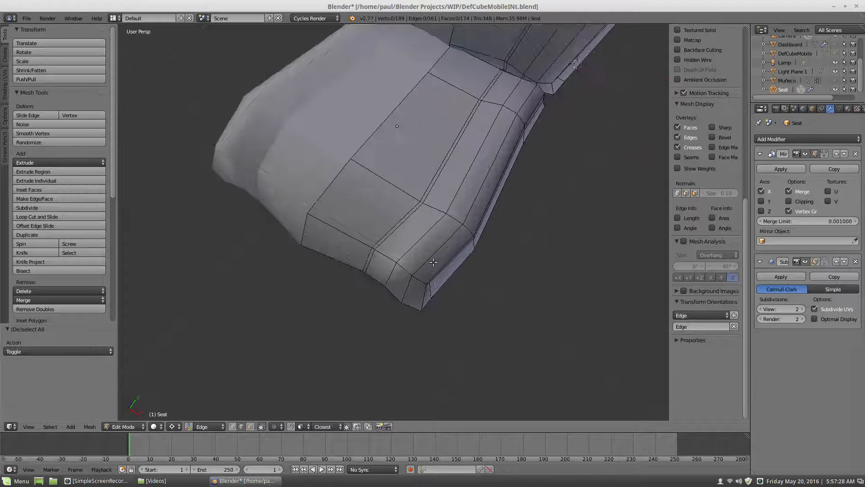
middle_click_drag(433, 263, 388, 251)
right_click(381, 308)
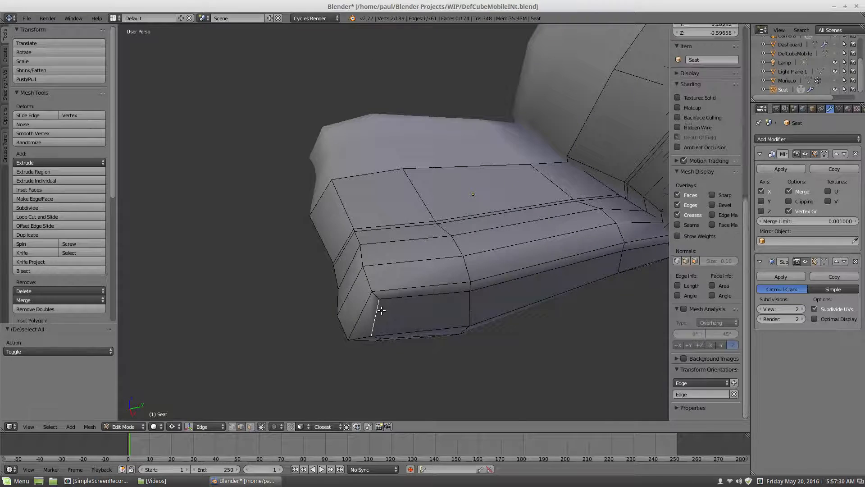
middle_click_drag(381, 308, 375, 315)
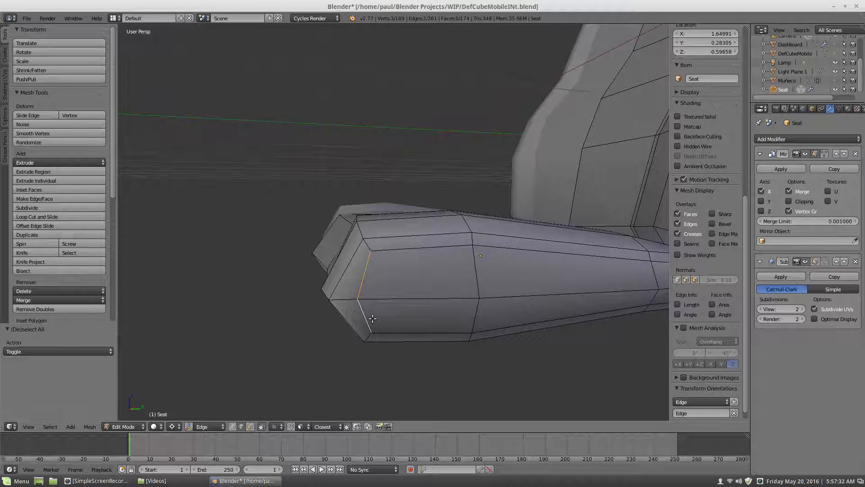
key("g")
key("g")
left_click(396, 318)
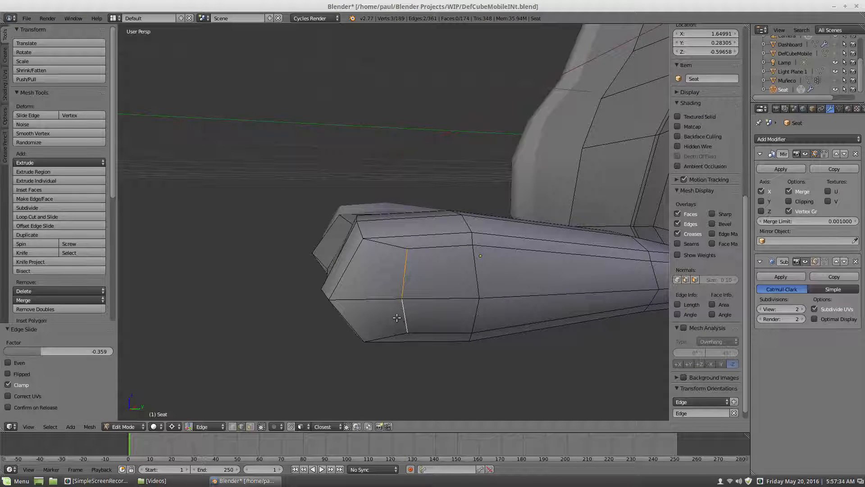
key("g")
key("g")
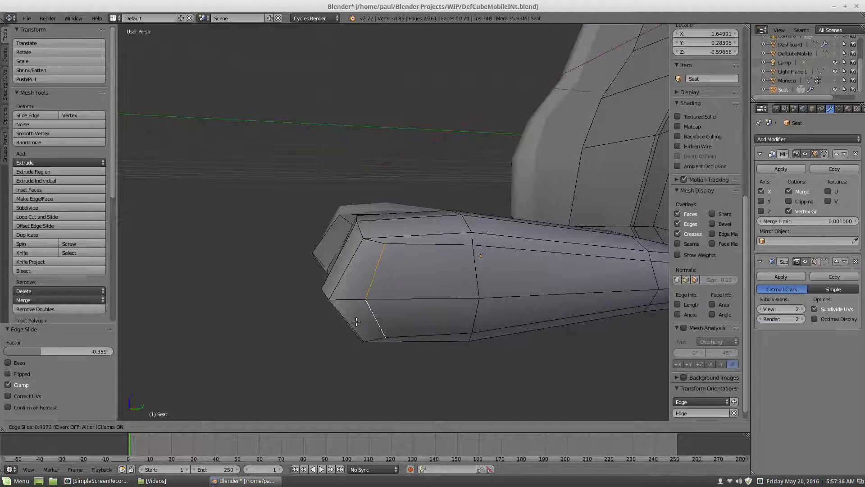
left_click(355, 321)
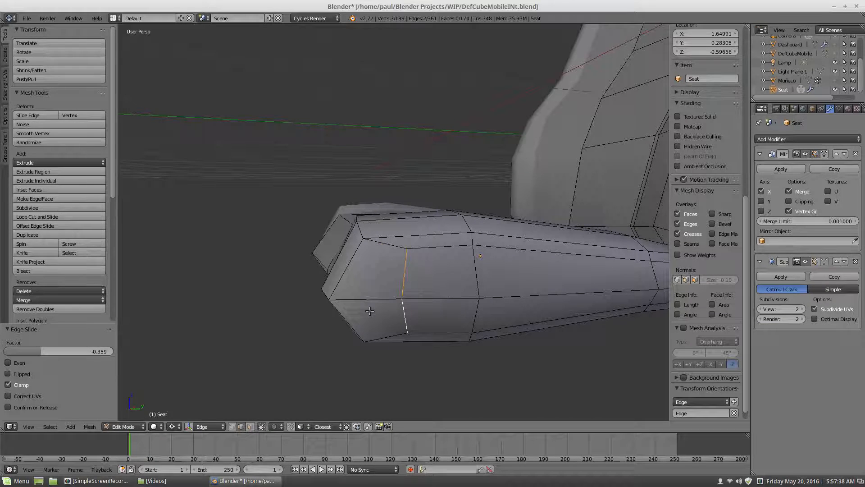
Move the two upright front-corner edges on the cushion's side about 0.073 forward along Y and 0.002 outward along X, keeping Z locked
middle_click_drag(369, 311, 400, 327)
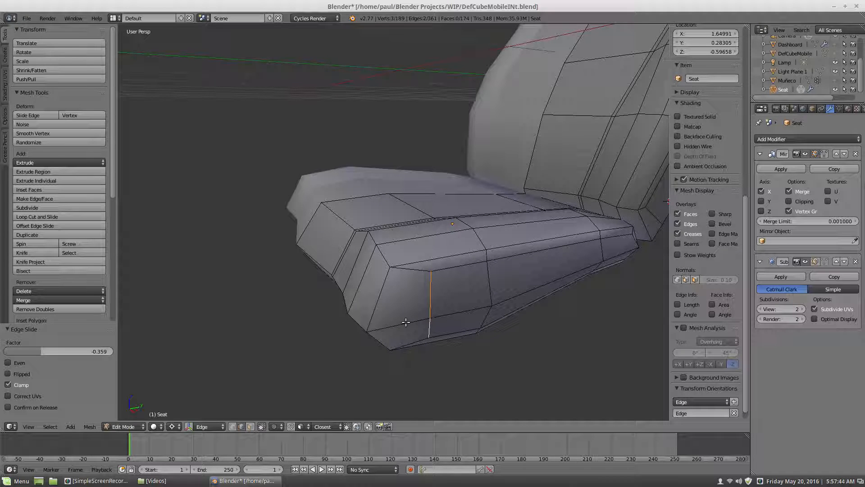
key("g")
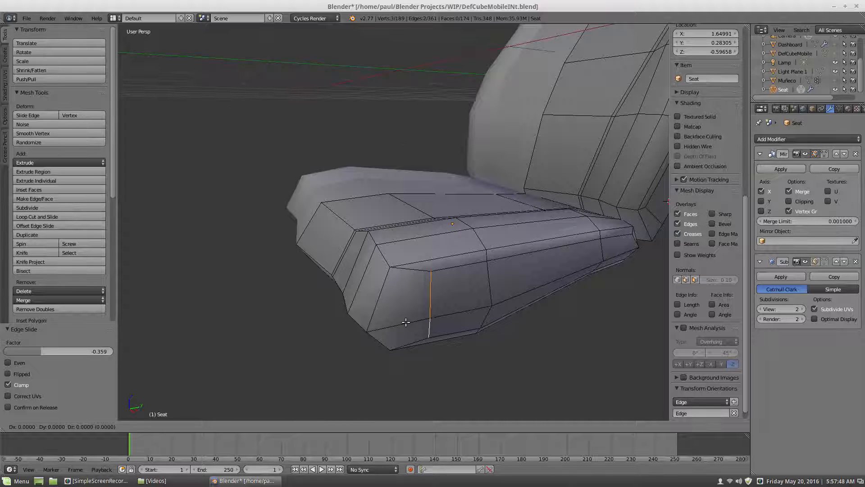
key("z")
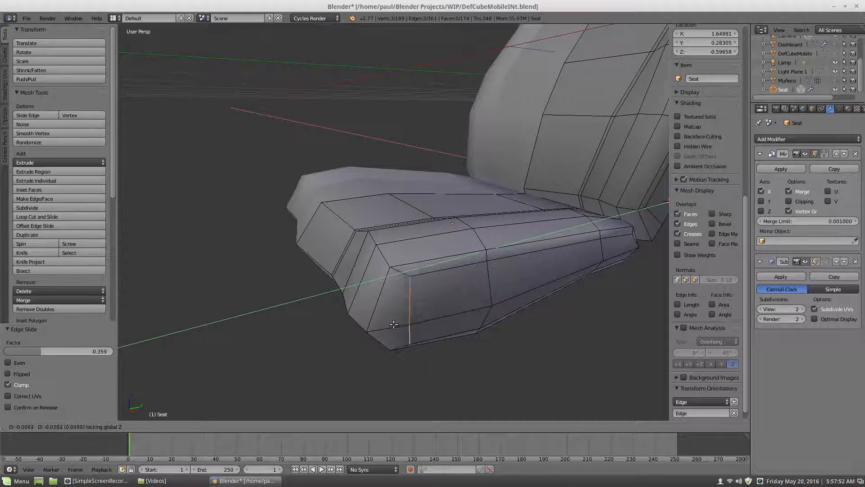
left_click(396, 325)
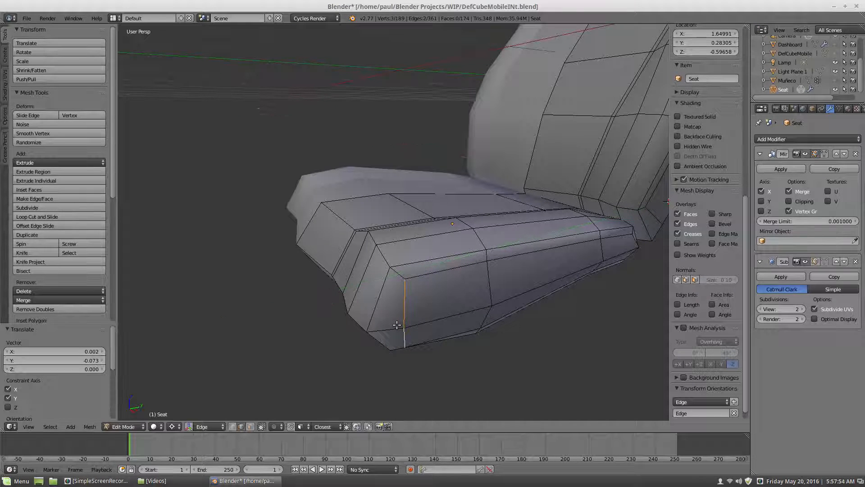
key("a")
Move the middle vertex of the cushion's front side edges about 0.029 forward along Y in vertex selection mode
middle_click_drag(408, 318, 393, 304)
left_click(235, 427)
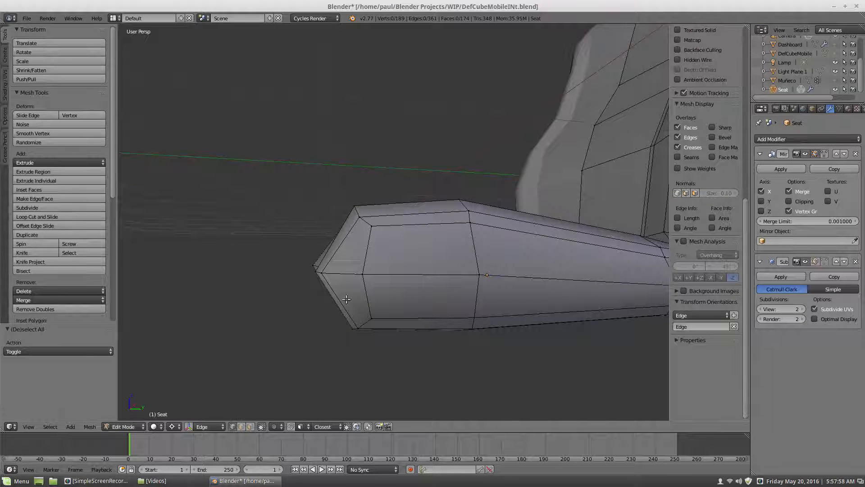
right_click(361, 274)
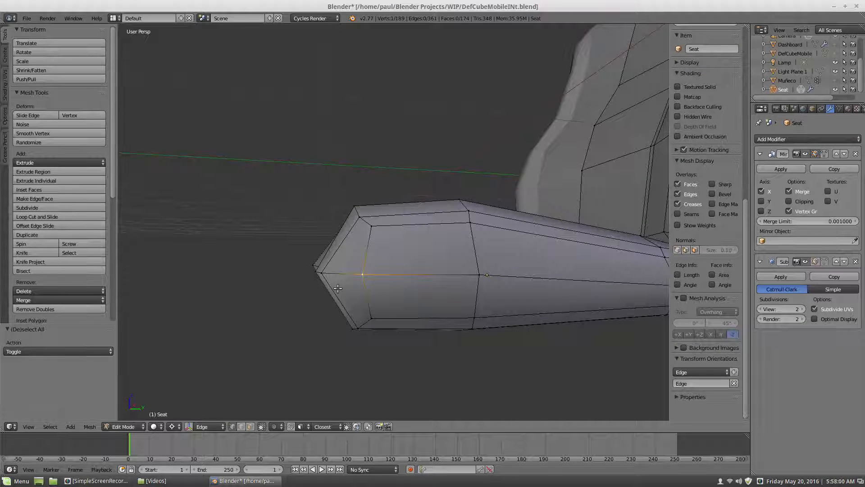
key("g")
key("y")
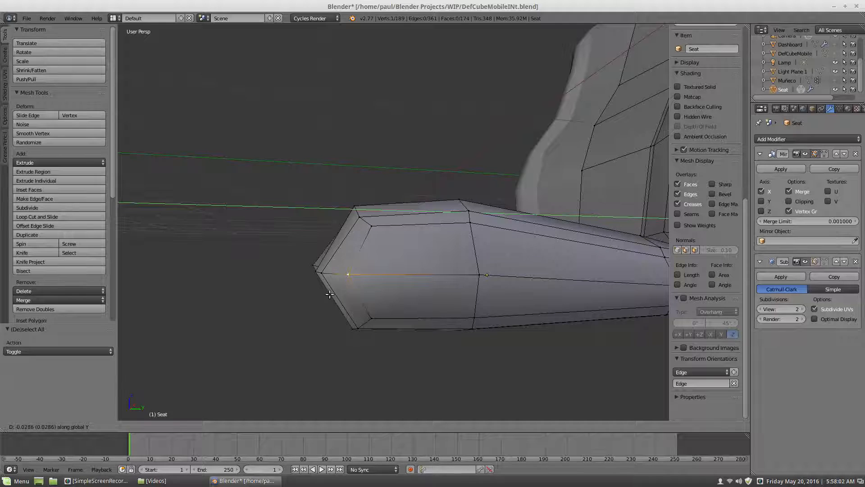
left_click(330, 294)
key("a")
Move the side vertices of the cushion's rear cross loop, from the seam around to the underside, outward along X
scroll(348, 269, "down", 5)
middle_click_drag(348, 269, 380, 337)
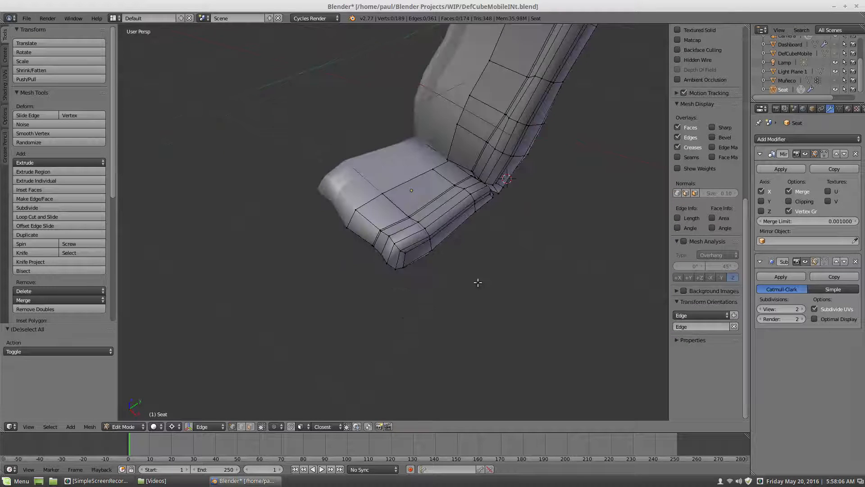
scroll(485, 198, "up", 1)
scroll(495, 178, "up", 3)
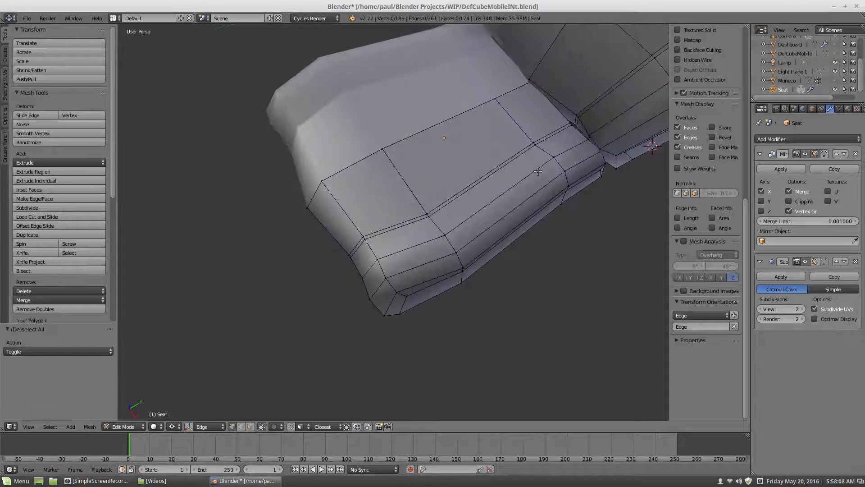
right_click(535, 143)
middle_click_drag(539, 190, 405, 301)
right_click(603, 186, "ctrl")
scroll(536, 290, "up", 5)
scroll(535, 291, "down", 10)
scroll(384, 252, "up", 4)
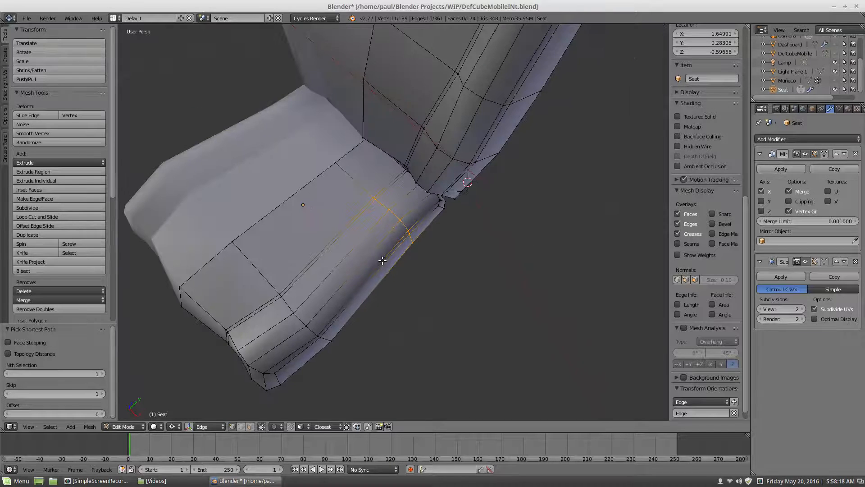
key("g")
key("x")
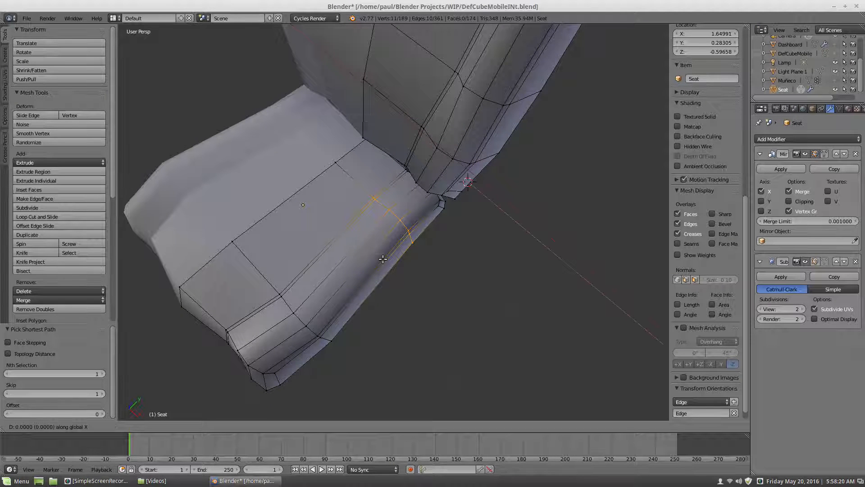
left_click(434, 299)
key("a")
Switch the seat to Object Mode and examine its smoothed side contours and the joint between cushion and backrest
scroll(401, 288, "down", 5)
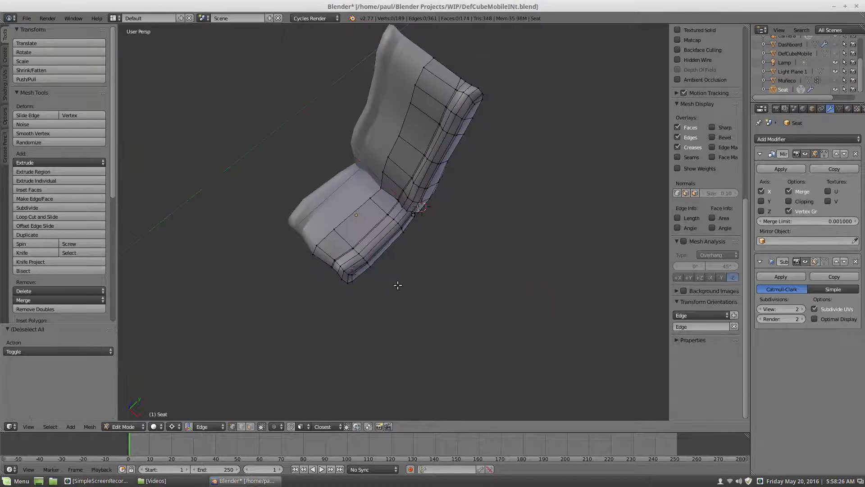
middle_click_drag(354, 269, 436, 202)
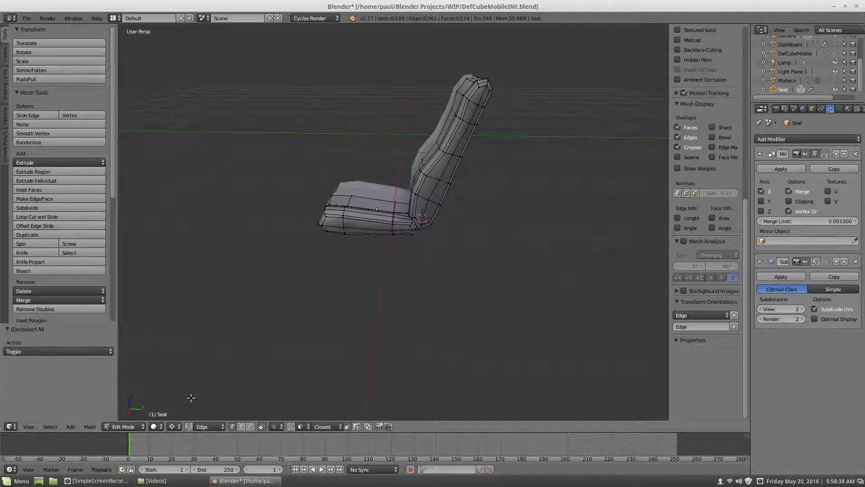
left_click(129, 428)
left_click(131, 416)
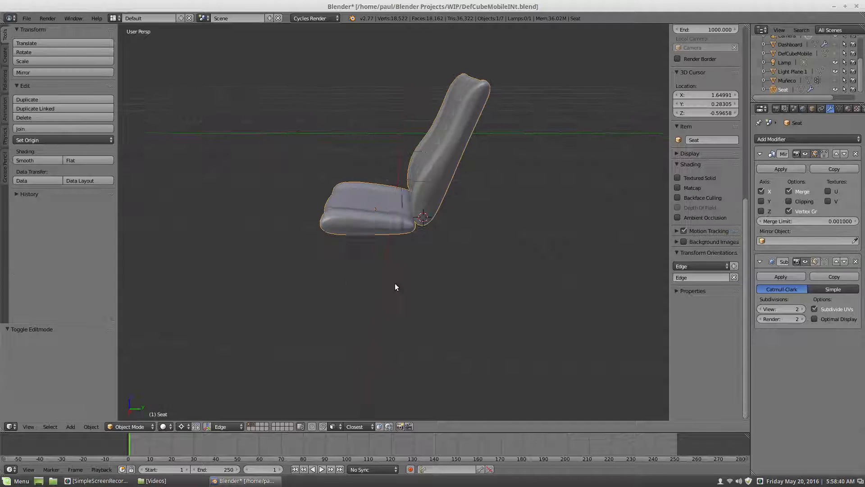
middle_click_drag(396, 286, 377, 247)
scroll(377, 247, "up", 4)
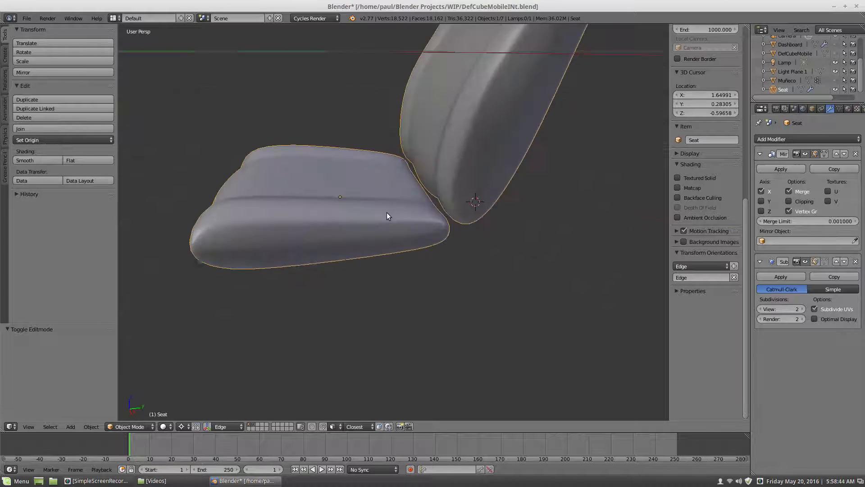
scroll(399, 211, "down", 4)
middle_click_drag(420, 201, 447, 218)
scroll(446, 218, "up", 2)
middle_click_drag(442, 187, 410, 182)
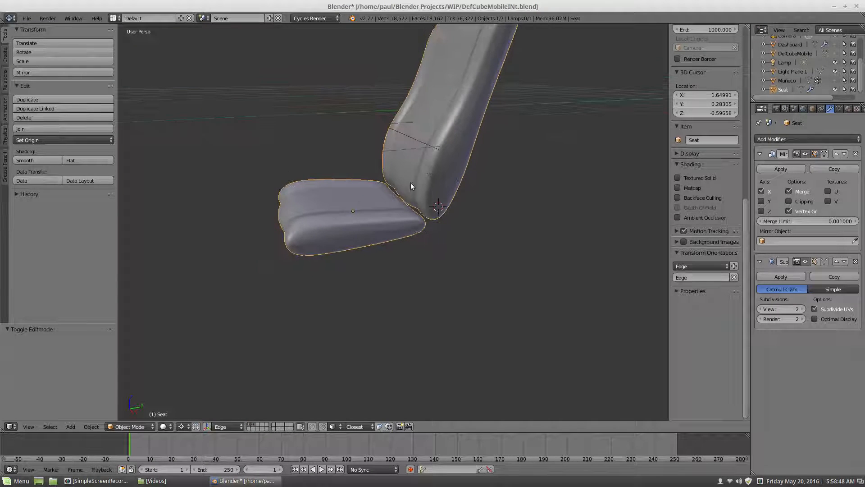
Select the whole linked backrest in Edit Mode and move it about -0.023 along Y and -0.016 along Z with X locked
left_click(133, 426)
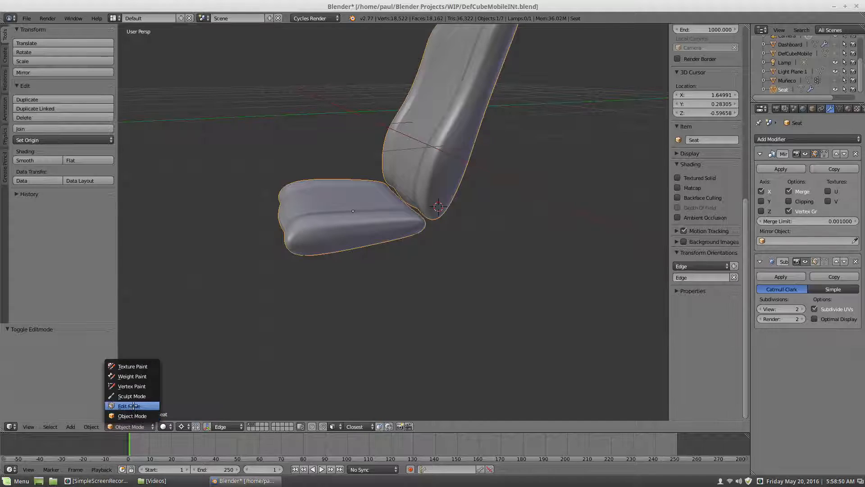
left_click(131, 407)
key("l")
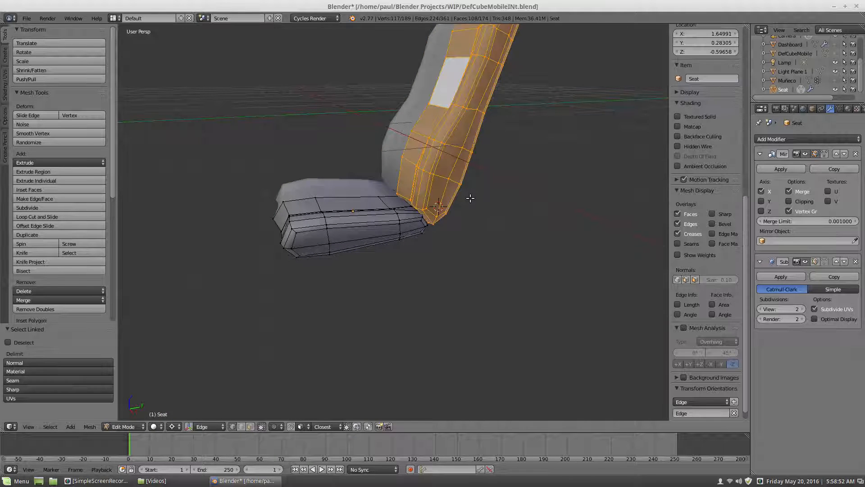
middle_click_drag(429, 172, 441, 171)
scroll(441, 171, "up", 3)
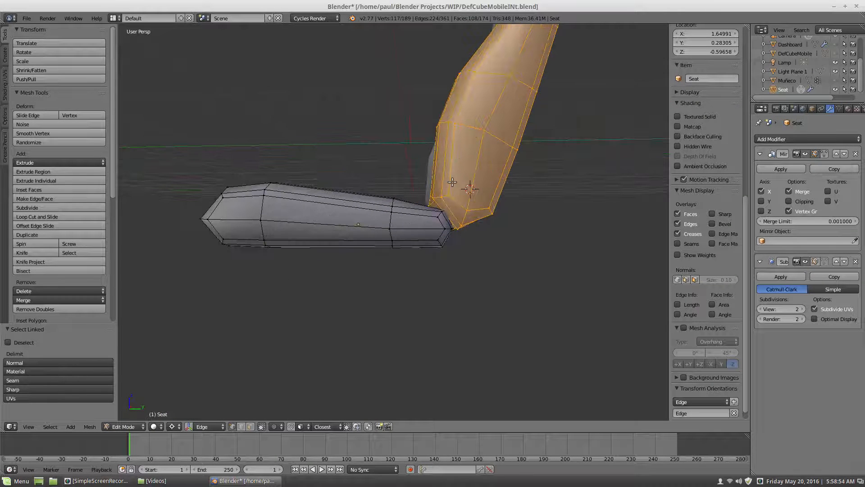
key("g")
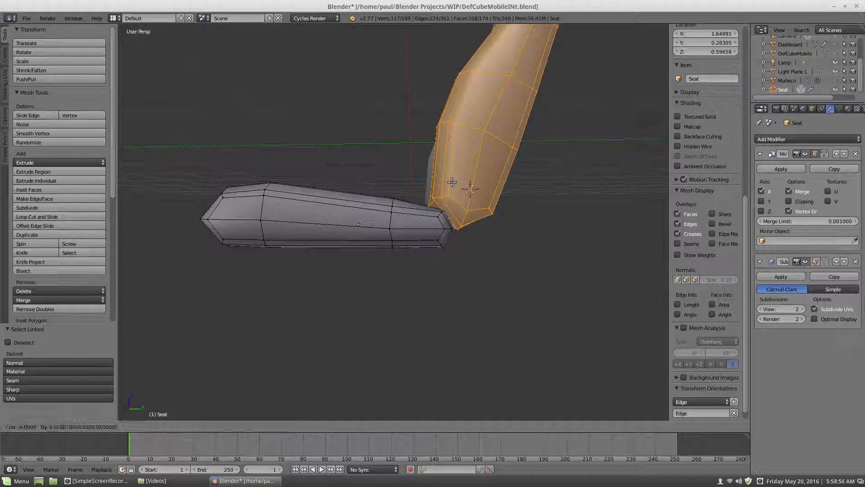
key("x")
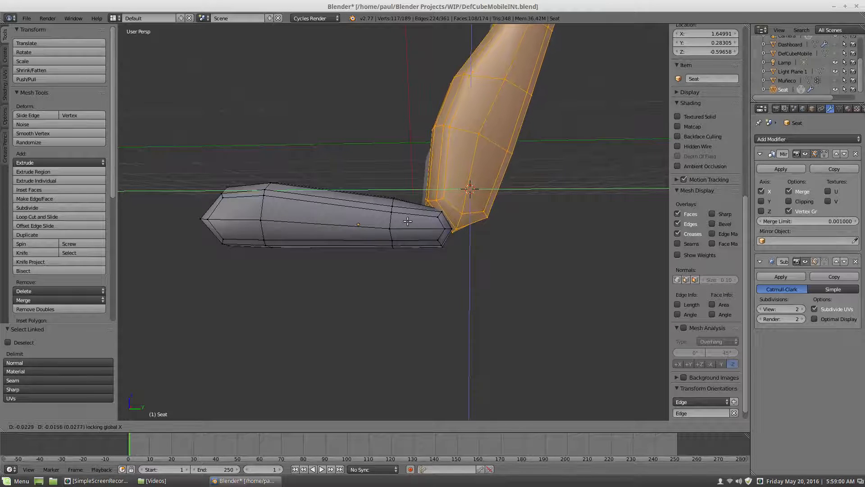
left_click(423, 204)
middle_click_drag(423, 204, 394, 169)
scroll(448, 215, "up", 1)
scroll(499, 203, "down", 3)
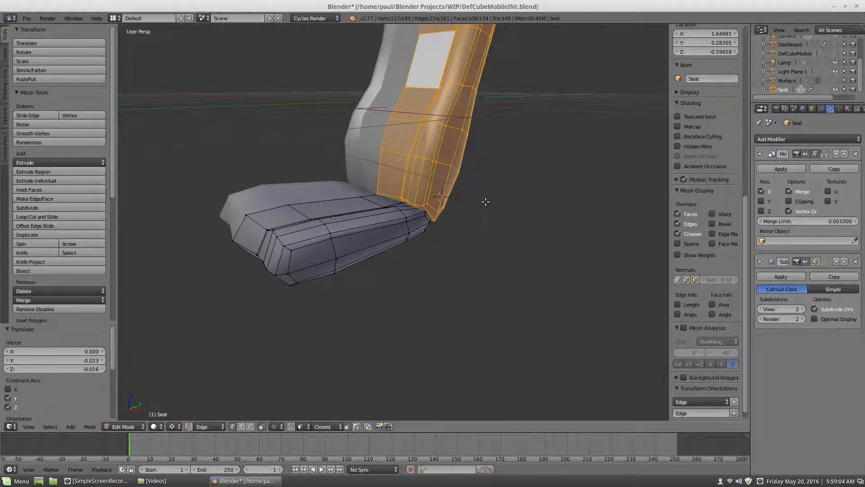
Deselect the backrest and examine the seat mesh from the side and underneath the cushion
middle_click_drag(486, 201, 460, 206)
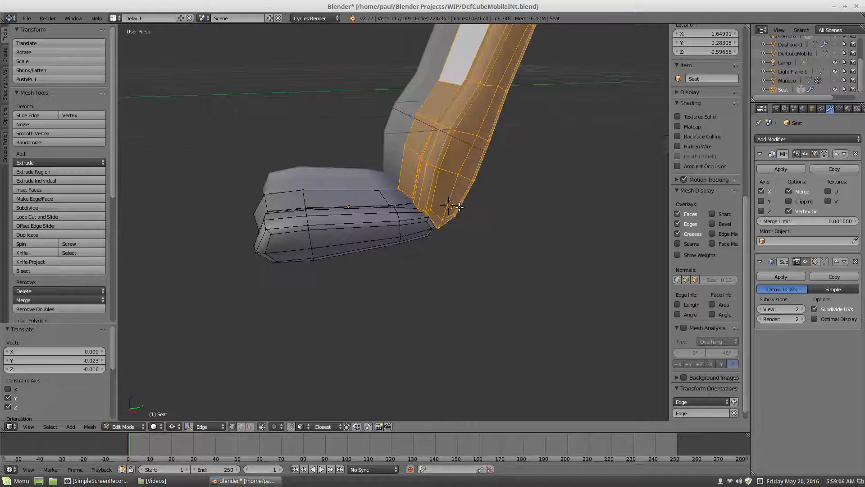
scroll(545, 164, "down", 4)
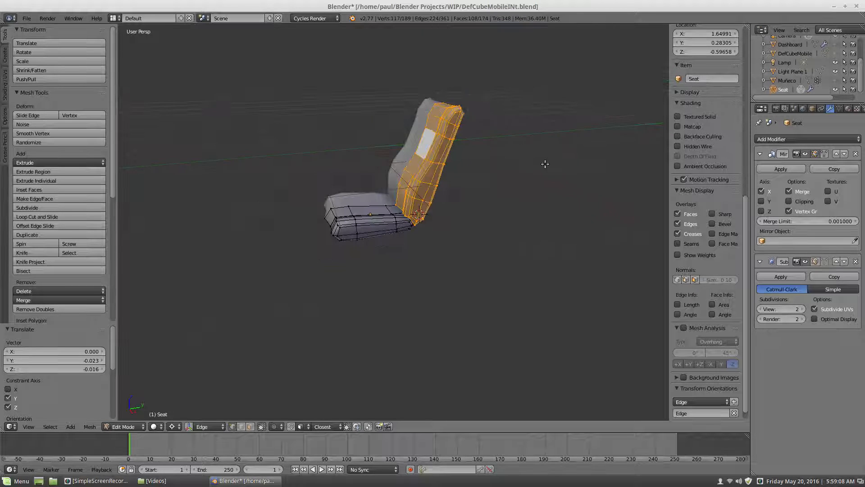
middle_click_drag(465, 175, 404, 176)
scroll(488, 161, "up", 3)
key("a")
scroll(468, 174, "down", 5)
scroll(418, 168, "up", 3)
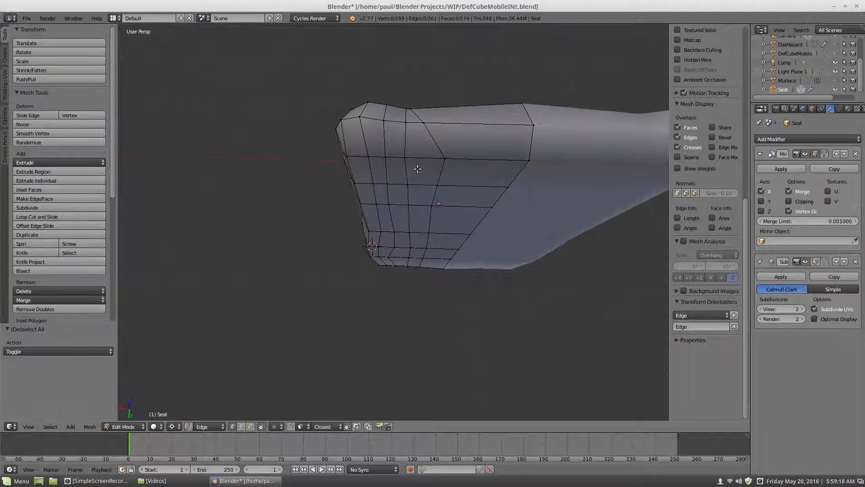
scroll(405, 186, "down", 3)
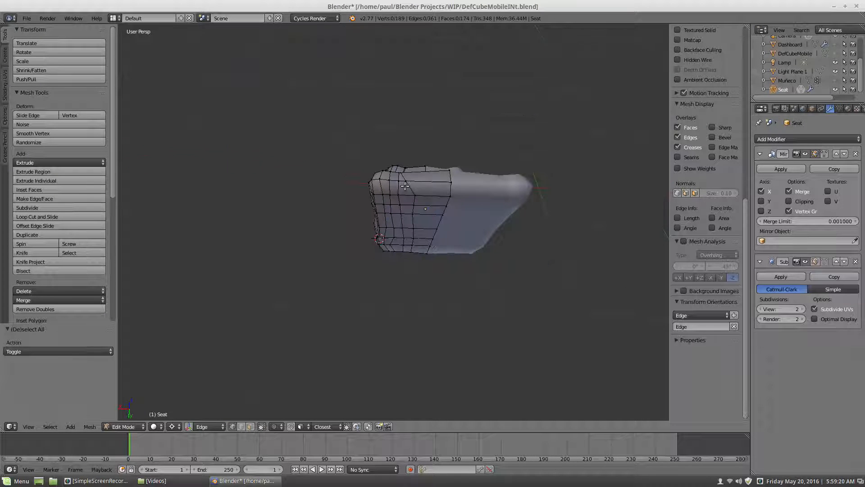
middle_click_drag(372, 181, 421, 243)
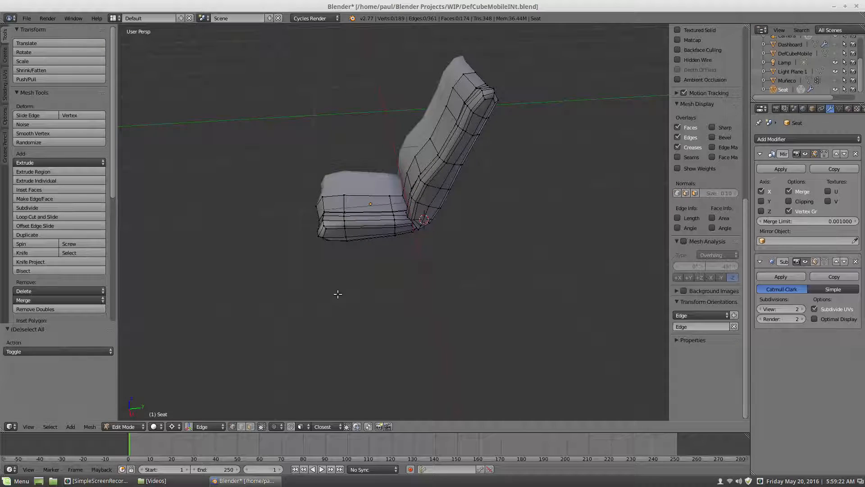
Switch the seat to Object Mode and examine its smoothed shape from the side, above and the front
left_click(134, 427)
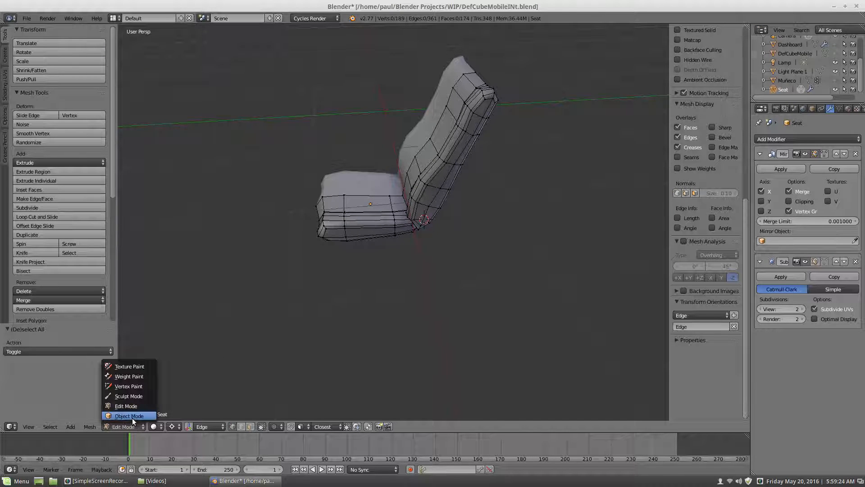
left_click(131, 415)
middle_click_drag(396, 231, 457, 192)
scroll(390, 197, "up", 3)
scroll(469, 189, "down", 4)
scroll(409, 186, "up", 5)
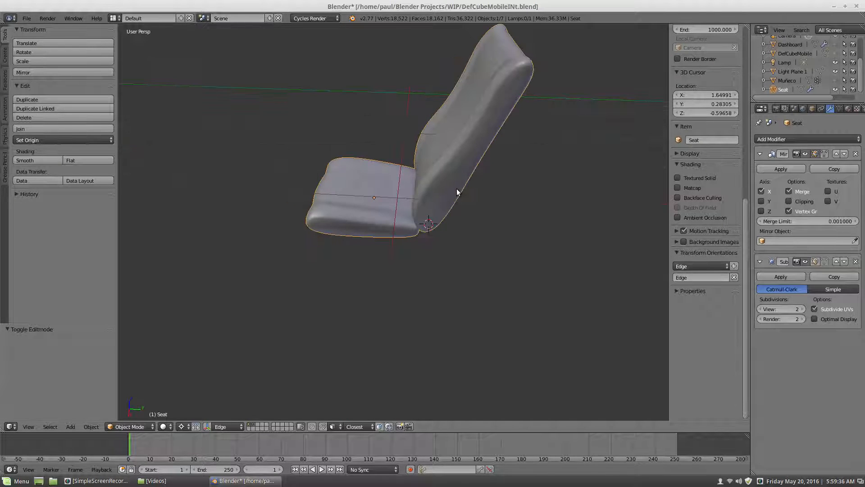
scroll(386, 214, "up", 3)
scroll(480, 156, "down", 5)
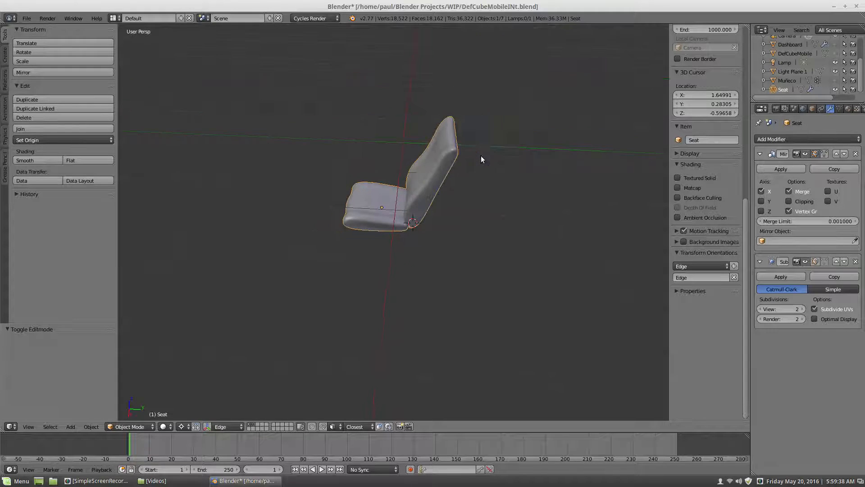
middle_click_drag(440, 144, 465, 177)
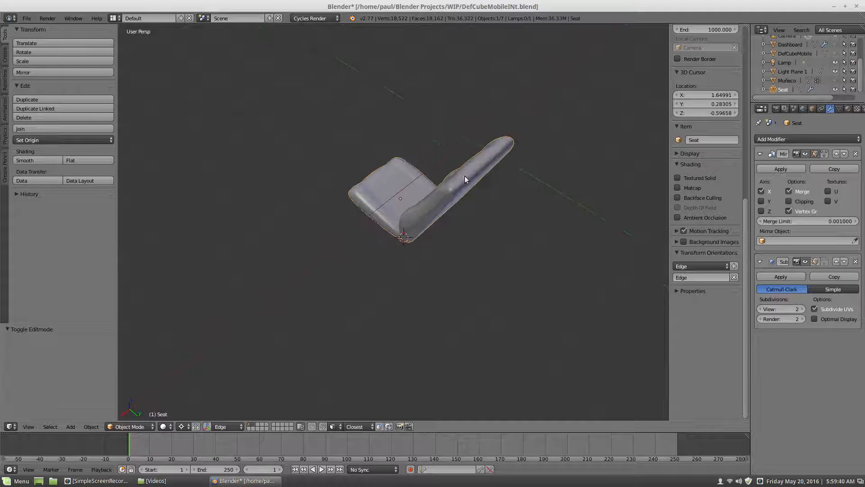
middle_click_drag(395, 187, 367, 245)
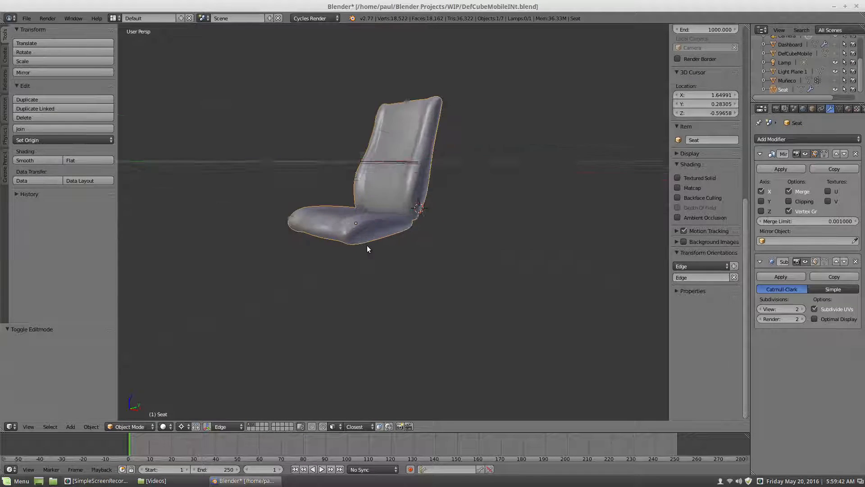
scroll(290, 277, "up", 3)
middle_click_drag(290, 277, 461, 228)
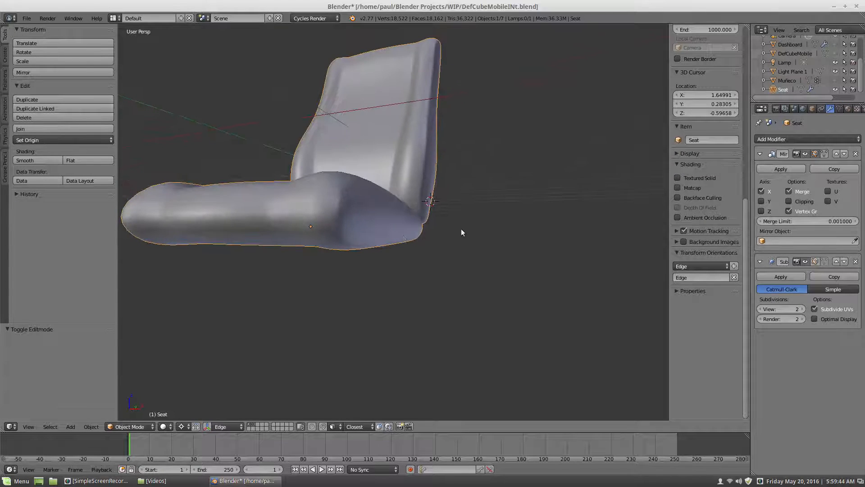
Show the DefCubeMobile body, examine the seat's clearance above the car floor in Edit Mode, and hide the body again
left_click(835, 53)
scroll(478, 177, "up", 2)
mouse_move(477, 177)
middle_mouse_down()
mouse_move(487, 174)
mouse_move(461, 172)
middle_mouse_up()
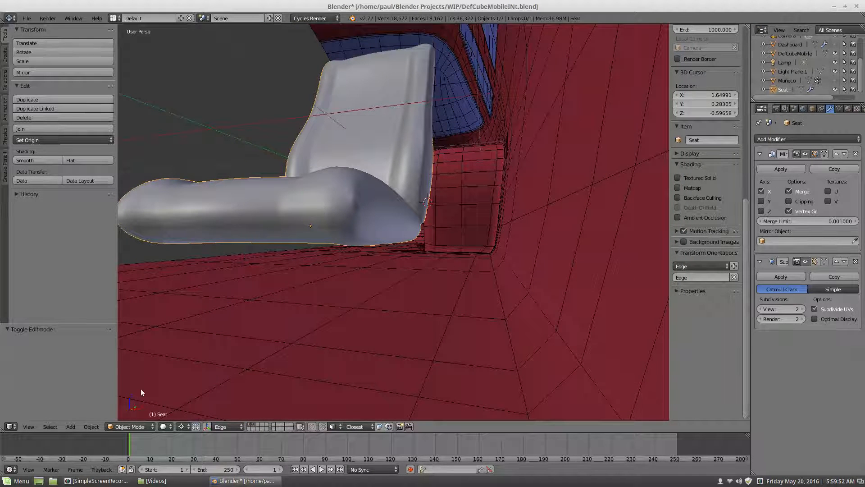
left_click(135, 427)
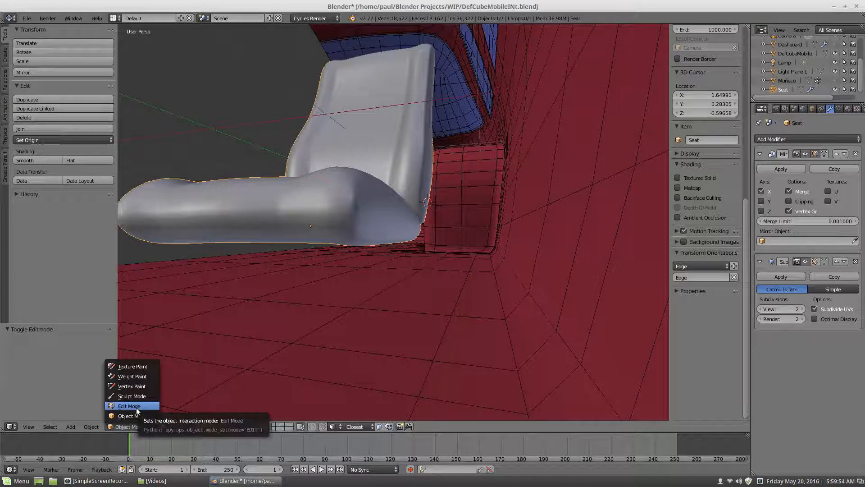
left_click(130, 406)
middle_click_drag(291, 281, 366, 269)
scroll(317, 282, "up", 1)
scroll(317, 282, "up", 1)
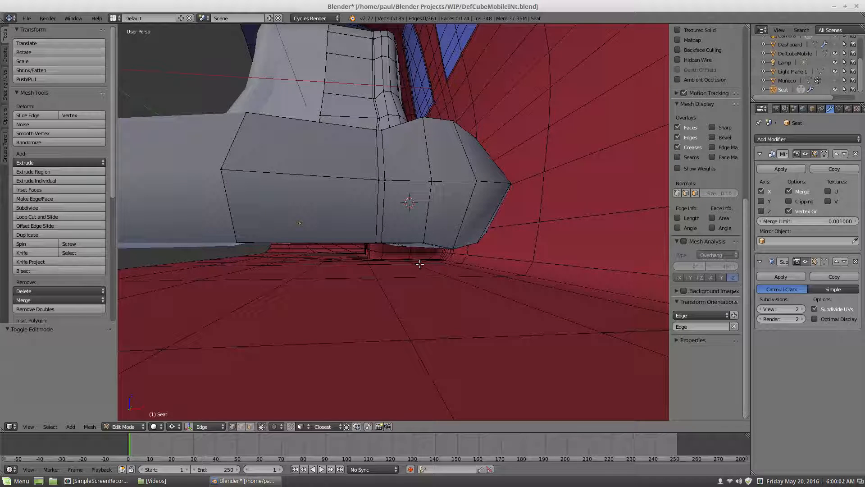
middle_click_drag(453, 277, 433, 258)
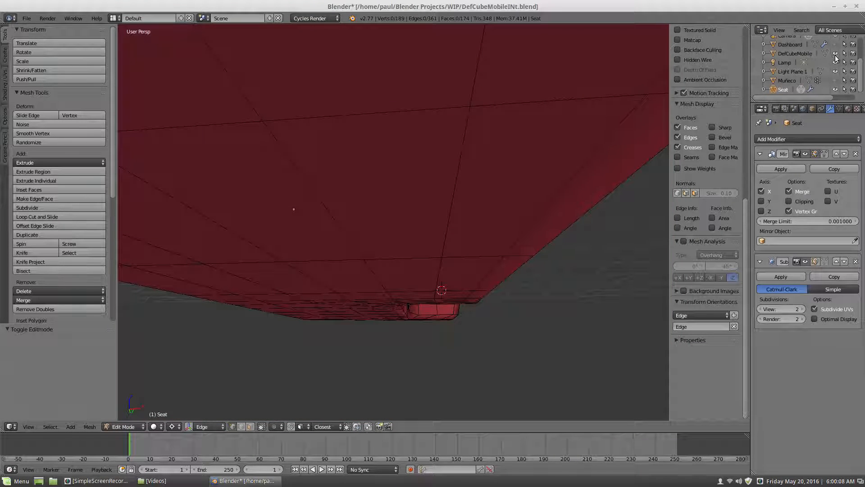
left_click(836, 53)
Place the 3D cursor under the cushion's front outer corner, at about X 1.526, Y -0.808, Z -0.862, and add a cube there
middle_click_drag(374, 181, 377, 181)
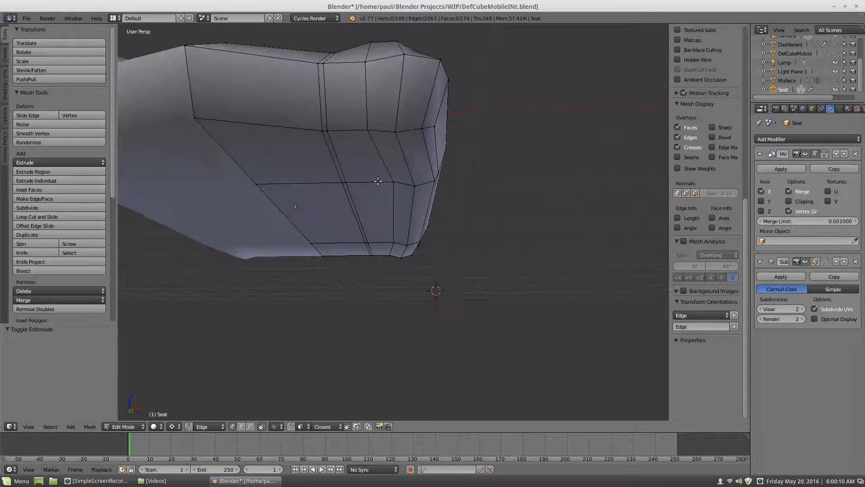
left_click(391, 157)
middle_click_drag(492, 211, 456, 225)
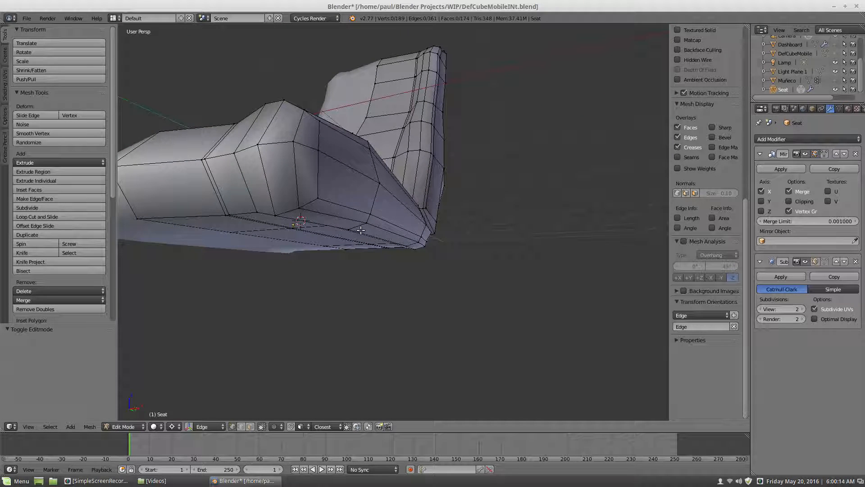
key("shift+a")
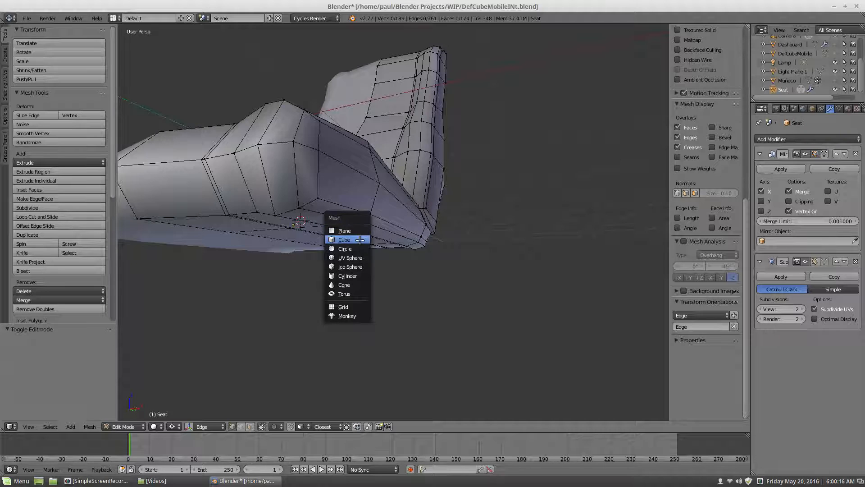
left_click(359, 238)
scroll(369, 229, "down", 3)
scroll(388, 217, "up", 3)
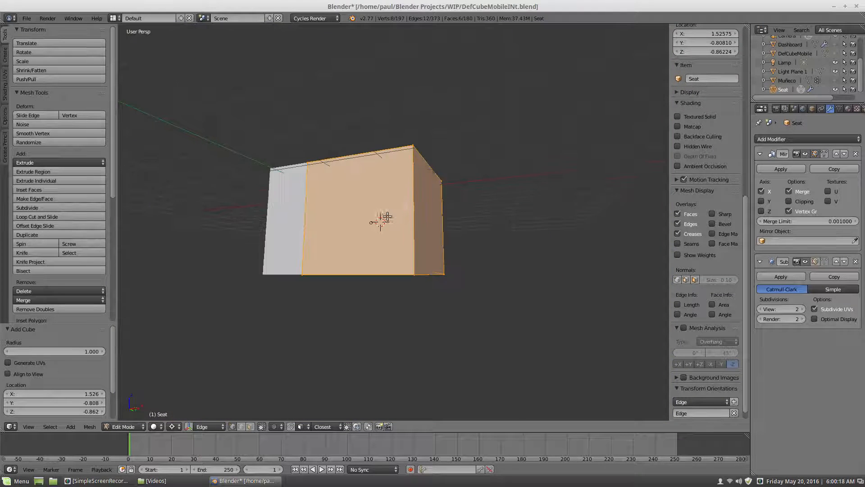
Scale the new cube uniformly to 0.1 so it forms a small block beneath the cushion's front
middle_click_drag(373, 243, 377, 253)
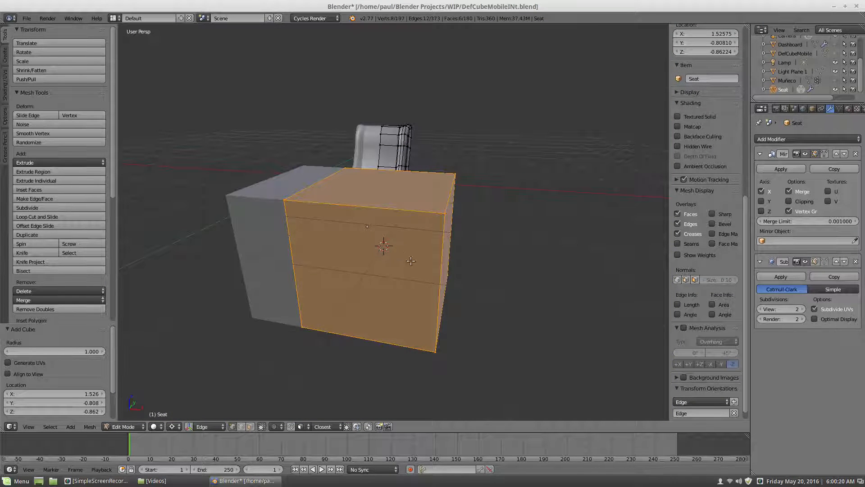
key("s")
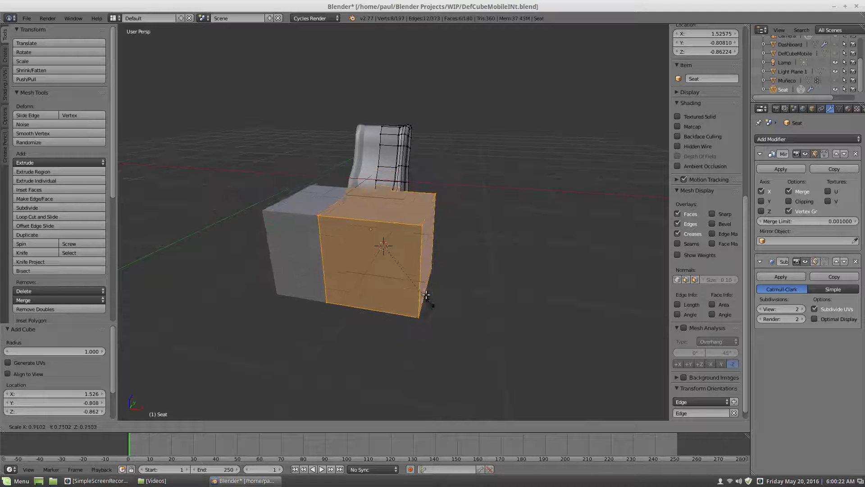
left_click(392, 253)
scroll(391, 288, "up", 5)
middle_click_drag(391, 289, 408, 254)
scroll(408, 254, "up", 2)
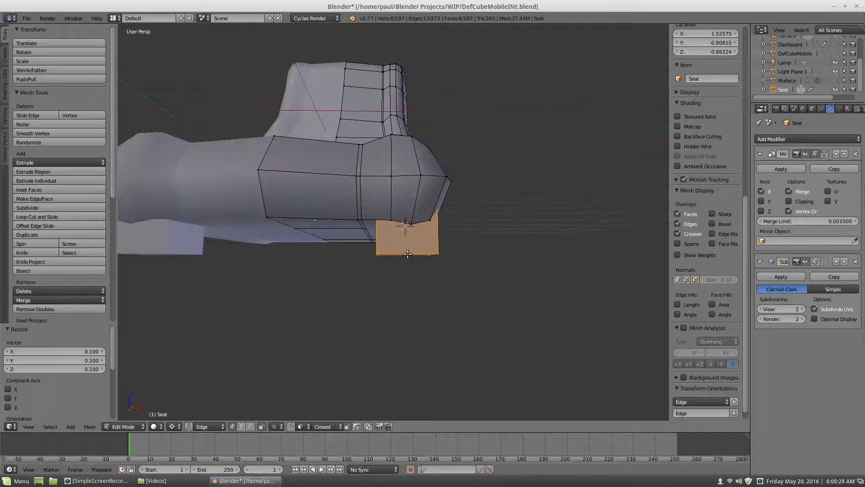
Narrow the small block by scaling it to about 0.311 along X, and deselect it
key("s")
key("x")
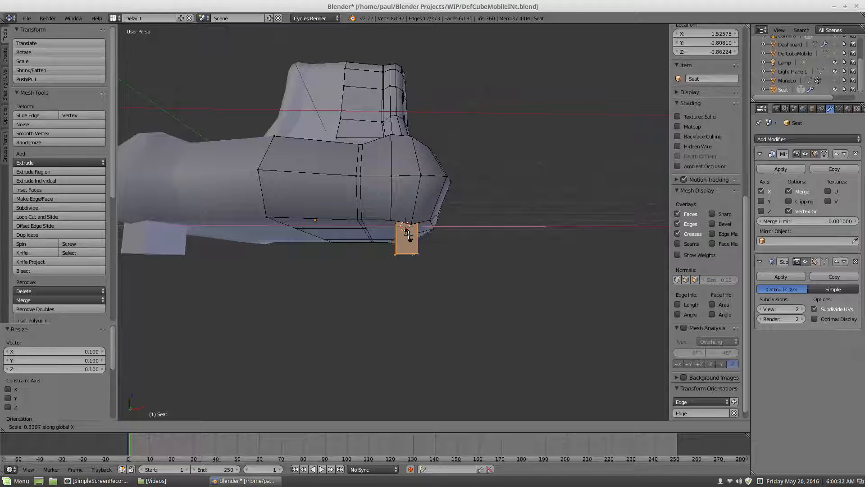
left_click(409, 233)
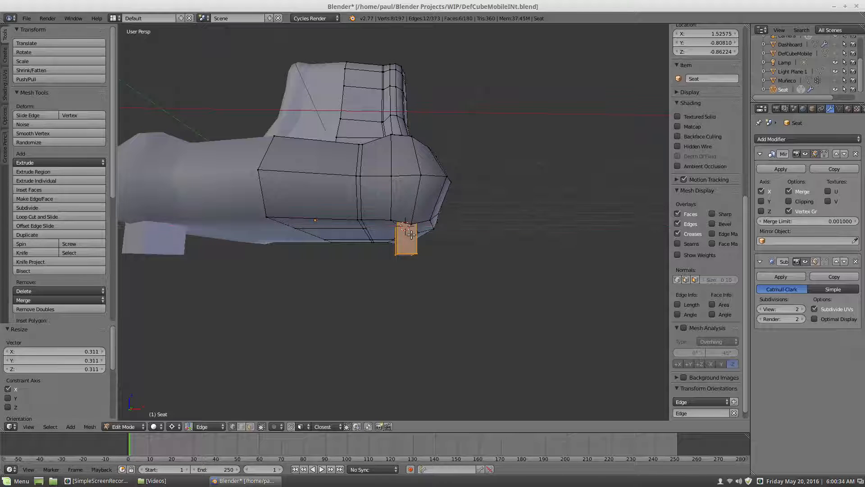
key("a")
Move the small block's rear face about 0.878 along Y to stretch it into a rail beneath the cushion
middle_click_drag(414, 240, 319, 251)
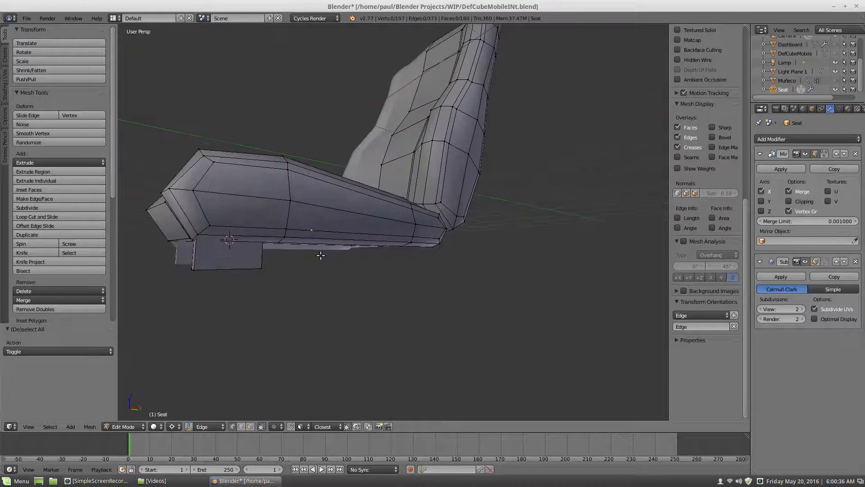
scroll(312, 254, "up", 2)
scroll(269, 265, "down", 1)
middle_click_drag(438, 241, 287, 269)
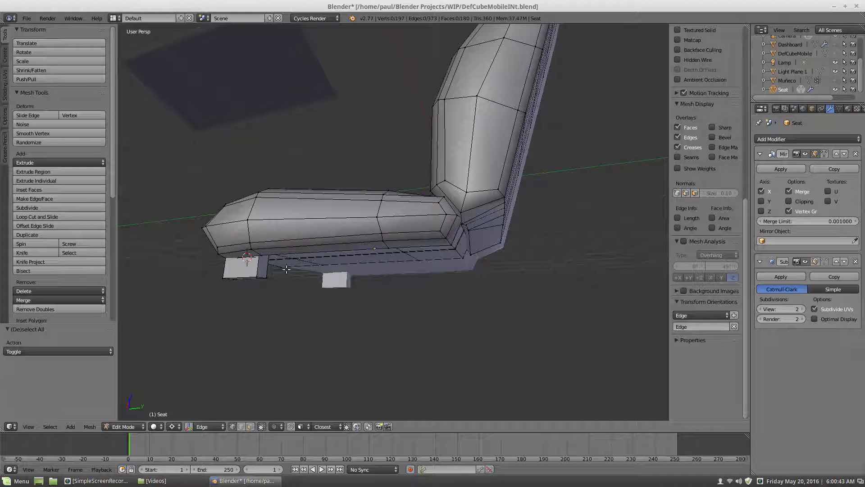
left_click(251, 427)
right_click(262, 268)
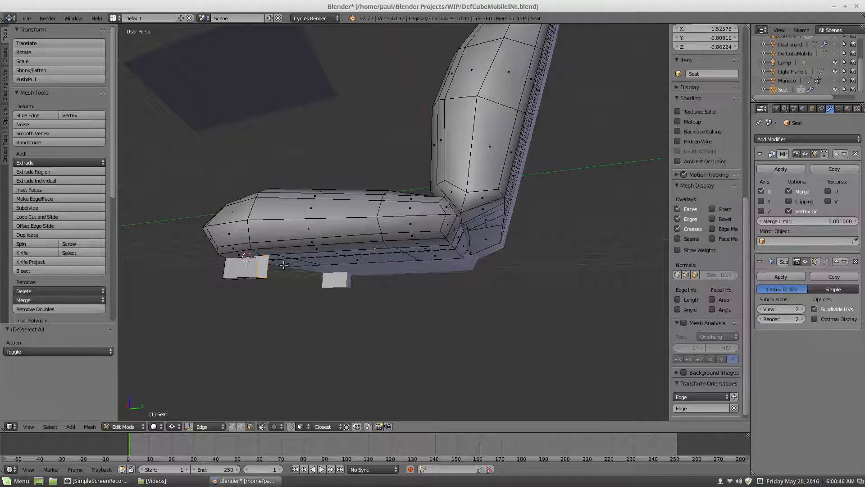
key("g")
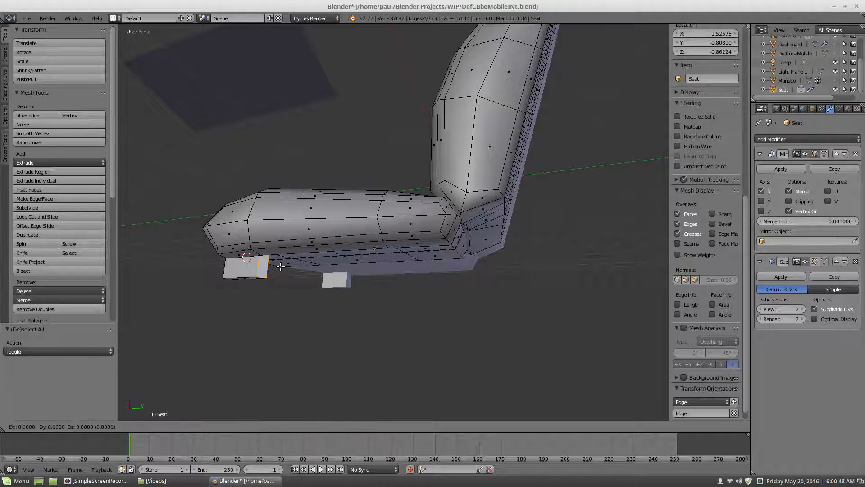
key("y")
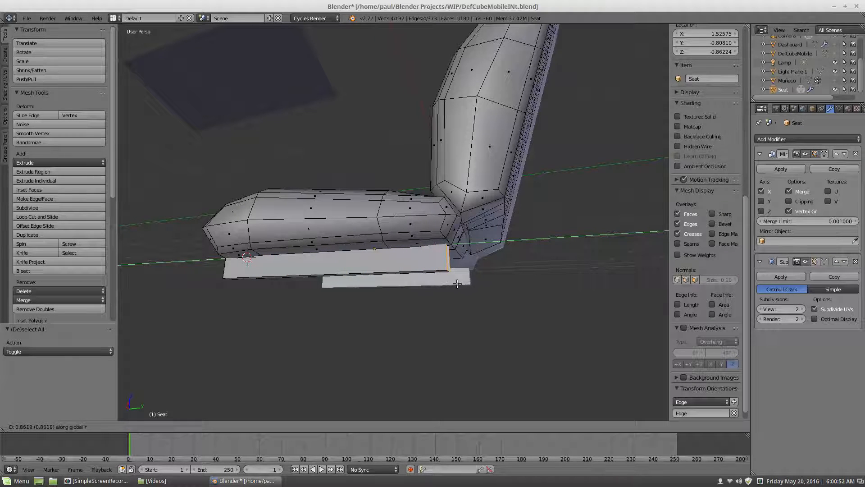
left_click(459, 283)
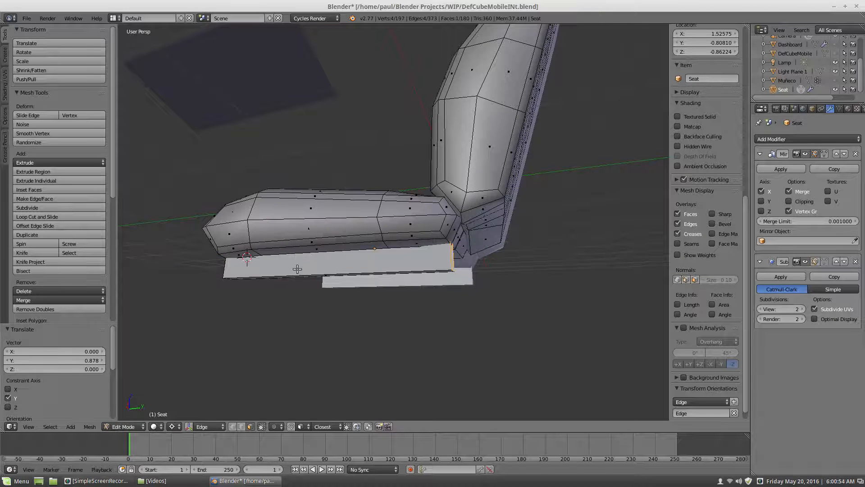
Add a lengthwise loop cut around the rail and slide it to about -0.75, near the rail's lower edge
middle_click_drag(293, 267, 379, 280)
middle_click_drag(314, 283, 346, 284)
middle_click_drag(261, 285, 390, 274)
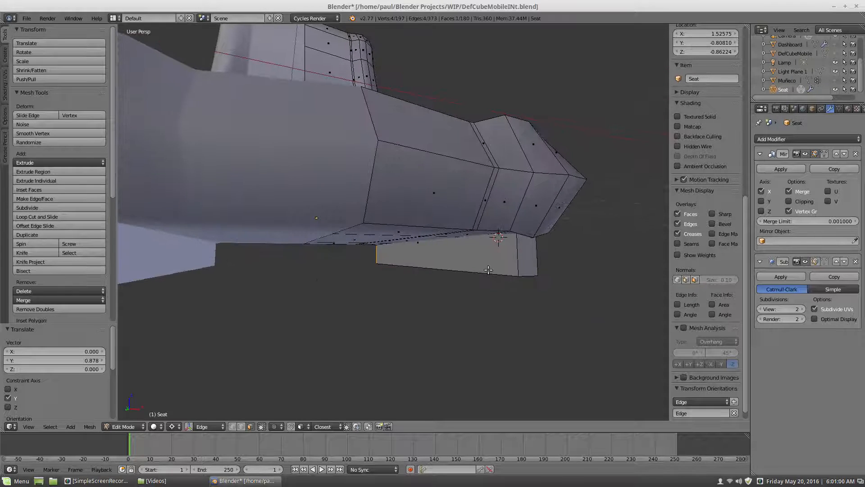
middle_click_drag(489, 269, 429, 271)
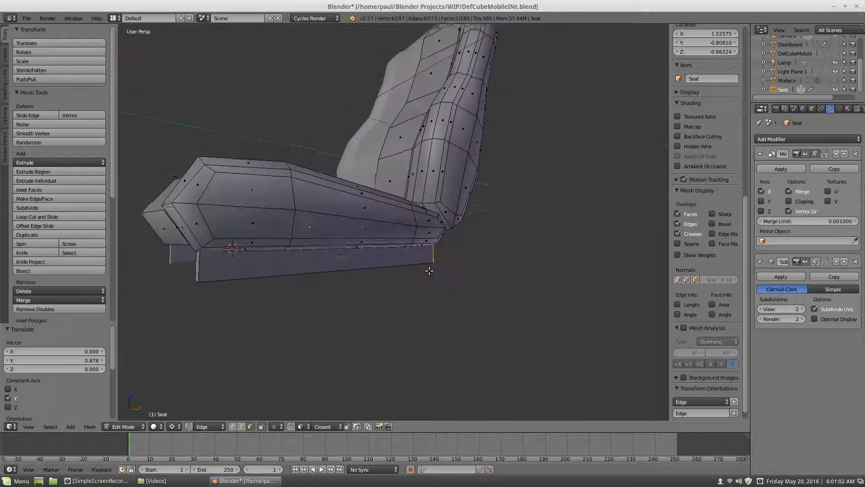
scroll(368, 260, "up", 2)
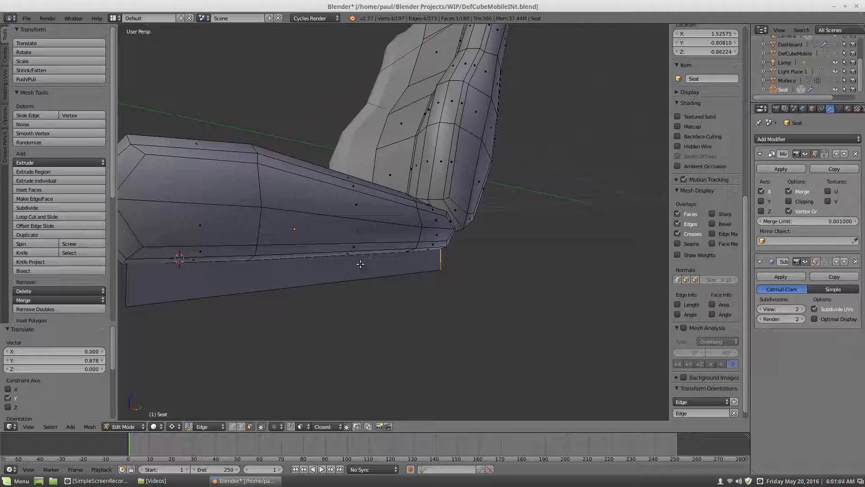
key("ctrl+r")
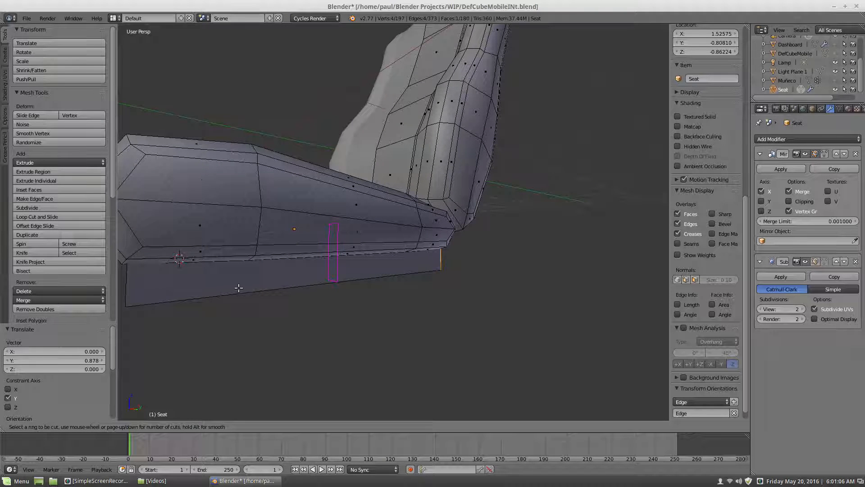
left_click(131, 290)
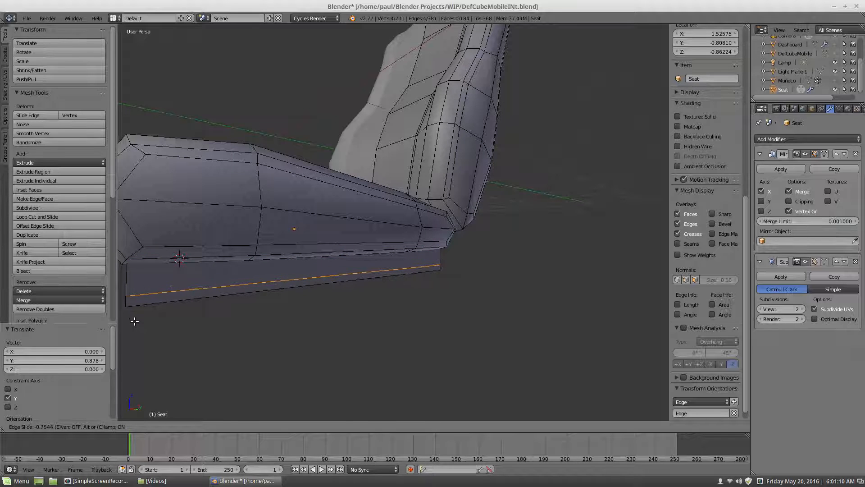
left_click(135, 321)
key("a")
Add a vertical loop cut across the rail and slide it to about 0.89, close to the front end
scroll(242, 264, "down", 4)
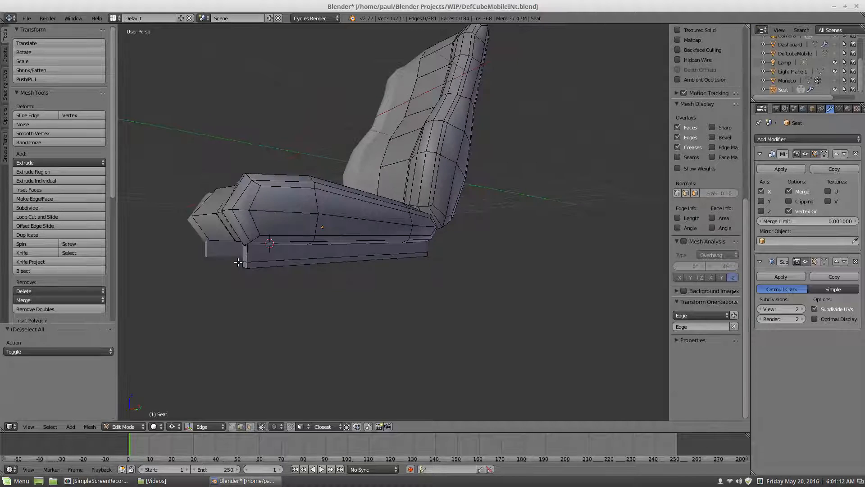
middle_click_drag(243, 264, 285, 267)
scroll(313, 276, "up", 4)
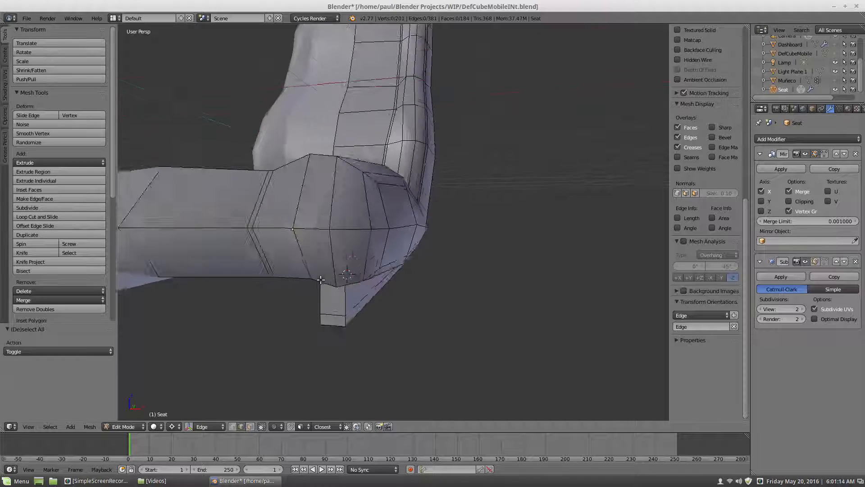
middle_click_drag(312, 318, 301, 306)
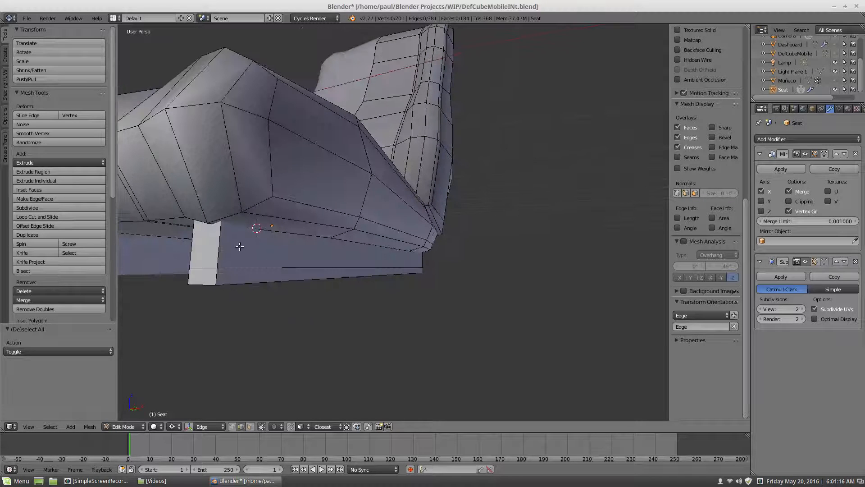
key("ctrl+r")
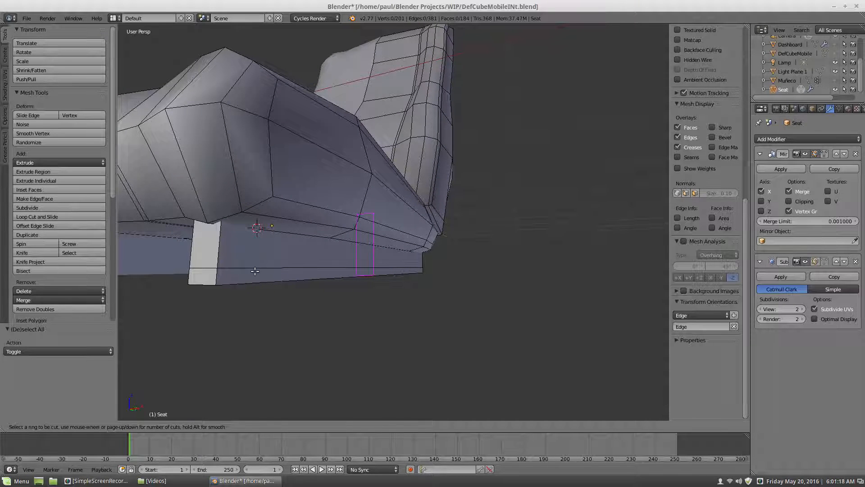
left_click(255, 270)
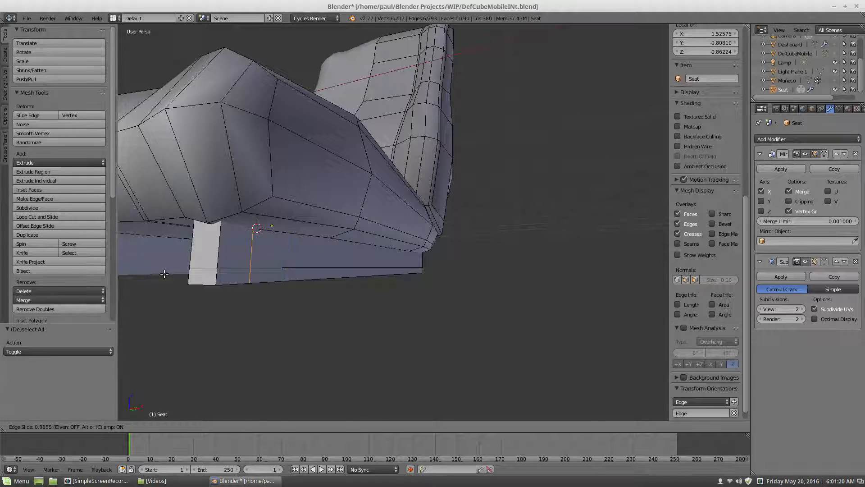
left_click(164, 273)
key("a")
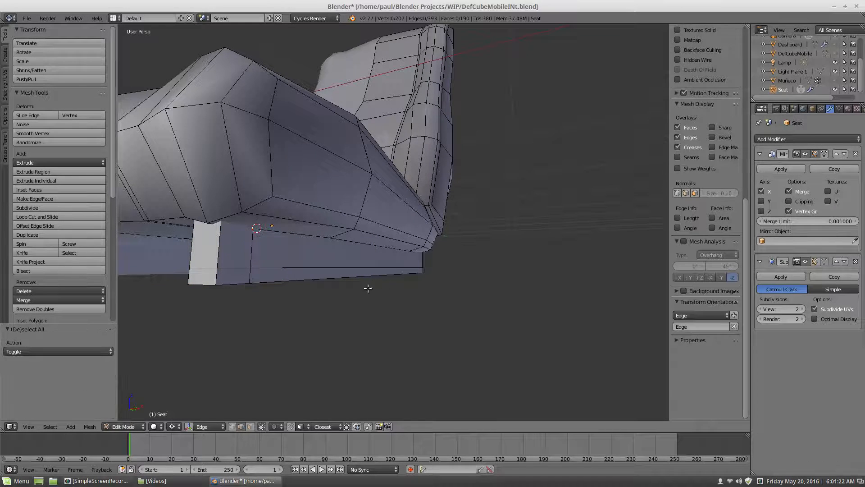
Add another vertical loop cut across the rail and slide it close to the rear end
middle_click_drag(366, 287, 306, 289)
scroll(468, 295, "up", 2)
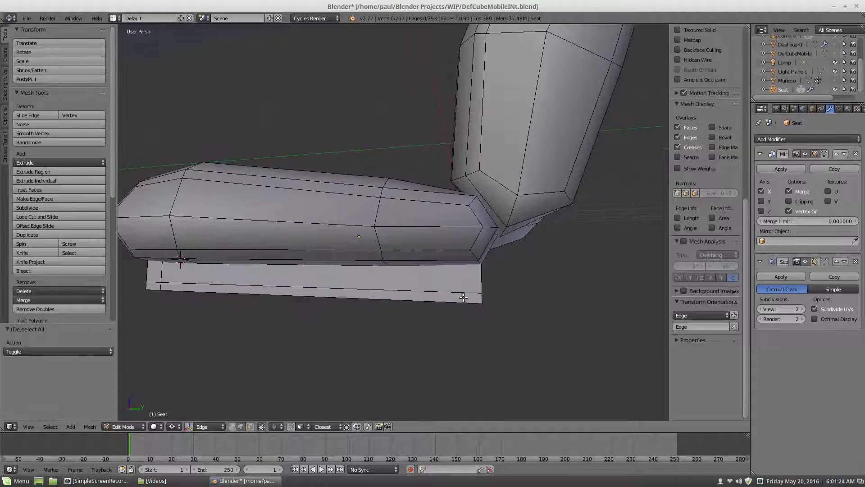
key("ctrl+r")
left_click(467, 295)
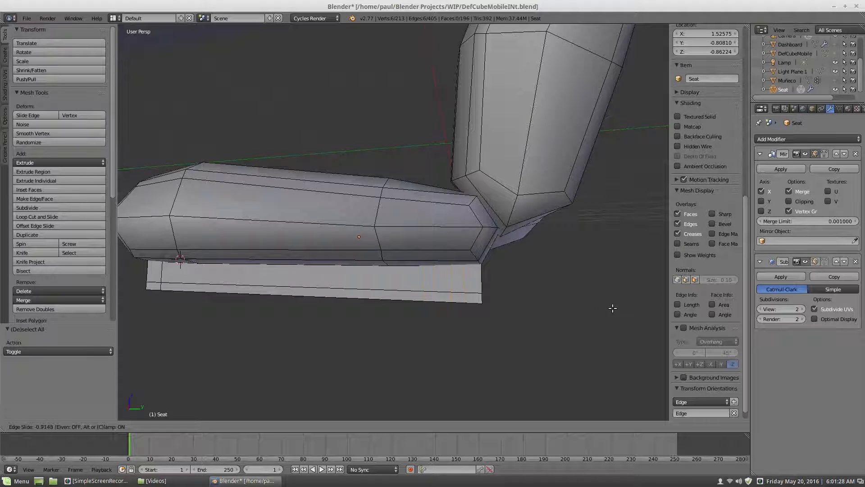
left_click(590, 307)
middle_click_drag(553, 301, 485, 299)
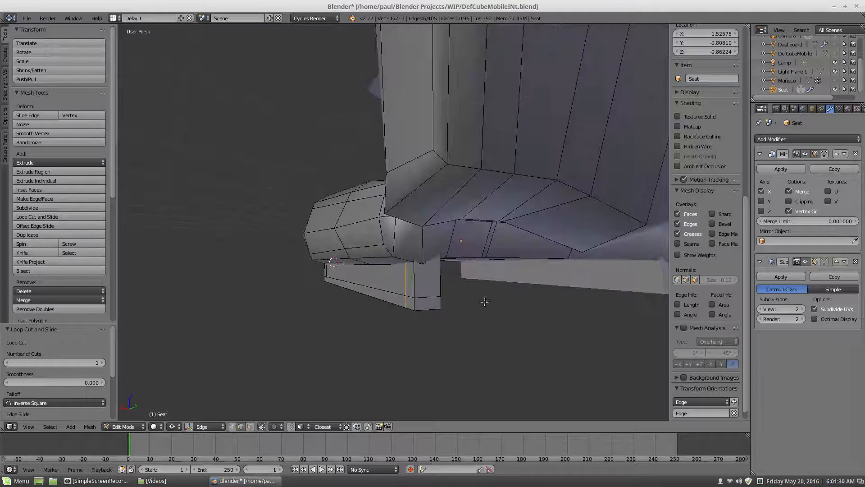
scroll(475, 304, "up", 2)
key("a")
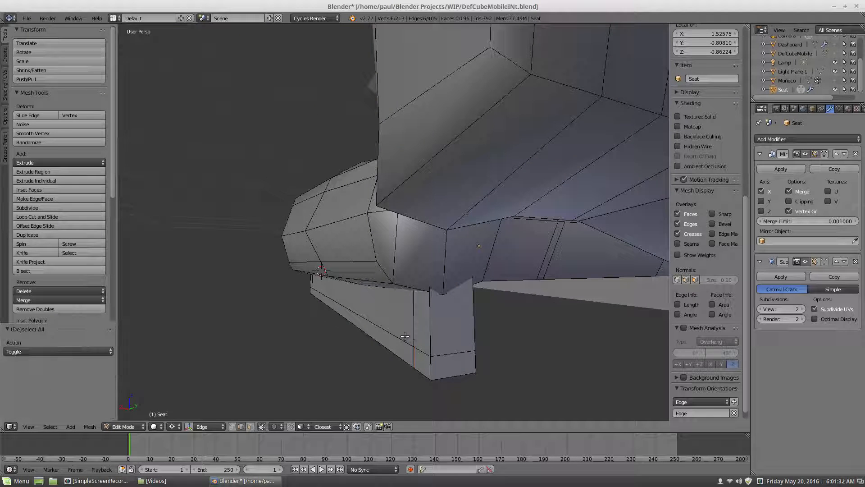
Select the rail's rear end faces, grow the selection to the whole end section, and move it about -0.060 along Y
left_click(252, 427)
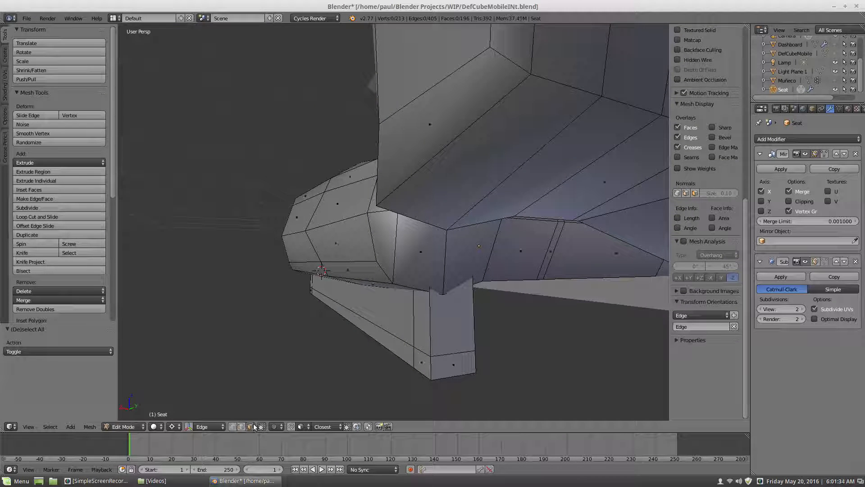
right_click(452, 344)
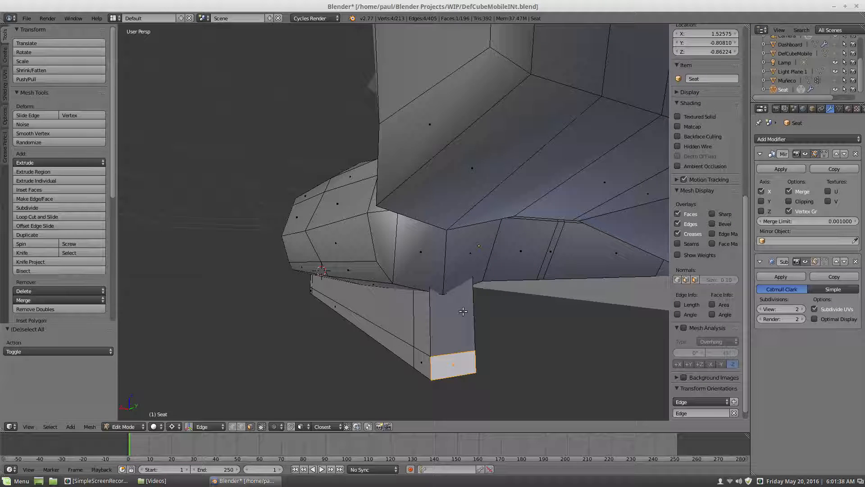
right_click(464, 312, "shift")
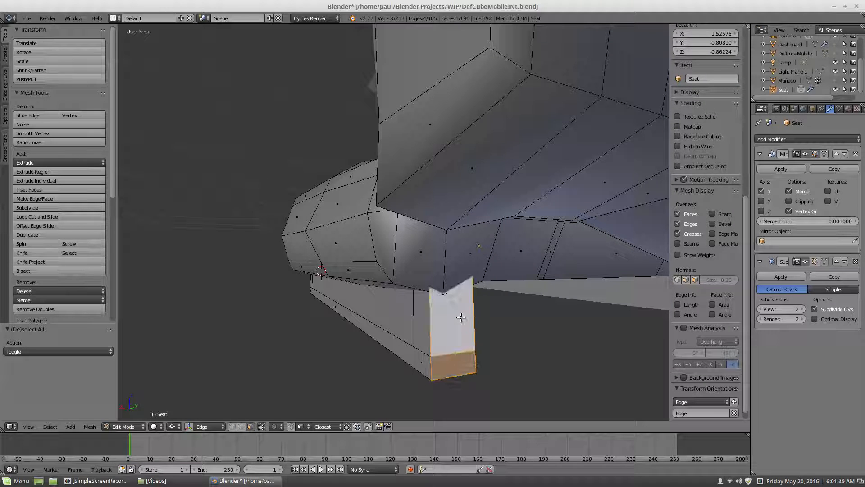
middle_click_drag(463, 315, 407, 336)
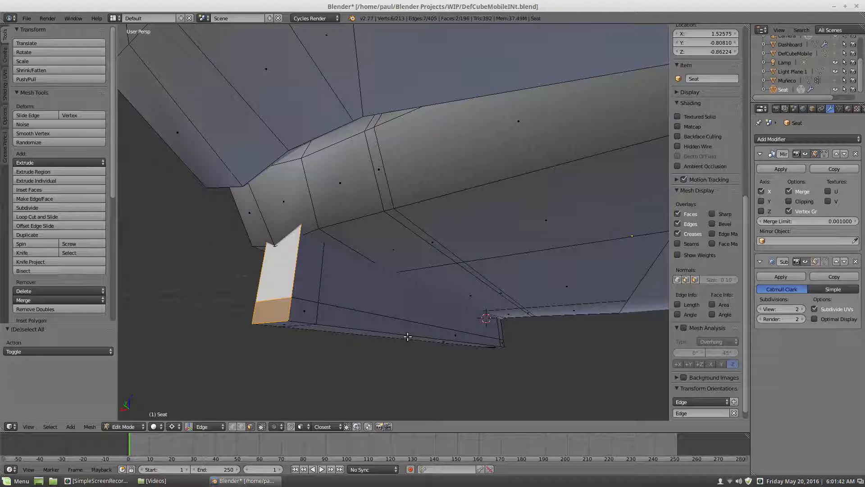
key("ctrl+KP_Add")
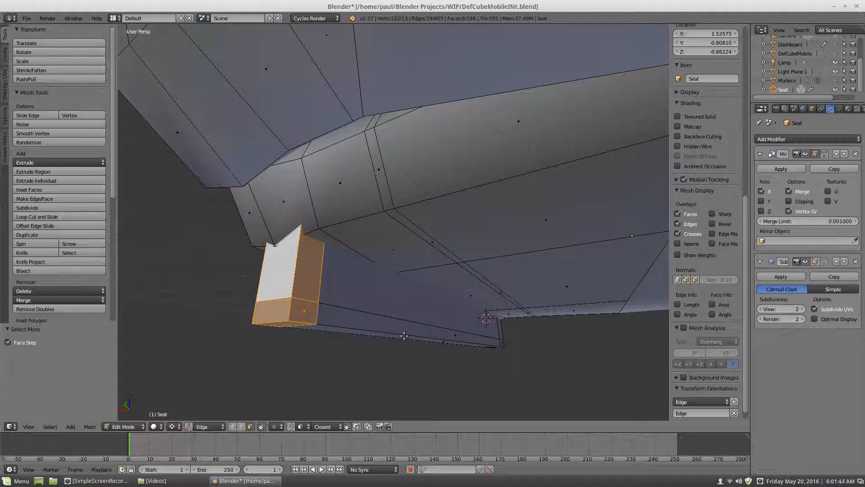
key("g")
key("y")
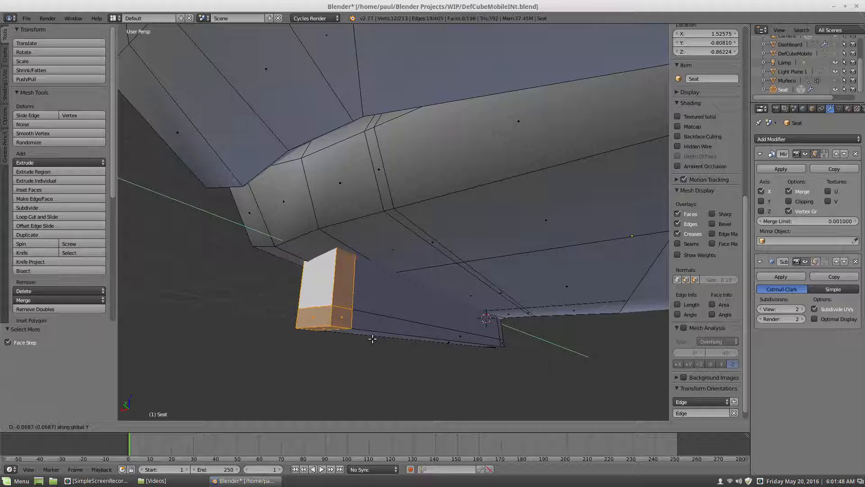
left_click(363, 340)
Select the rail's whole front end section and shift it slightly rearward along Y beneath the cushion
middle_click_drag(236, 346, 300, 323)
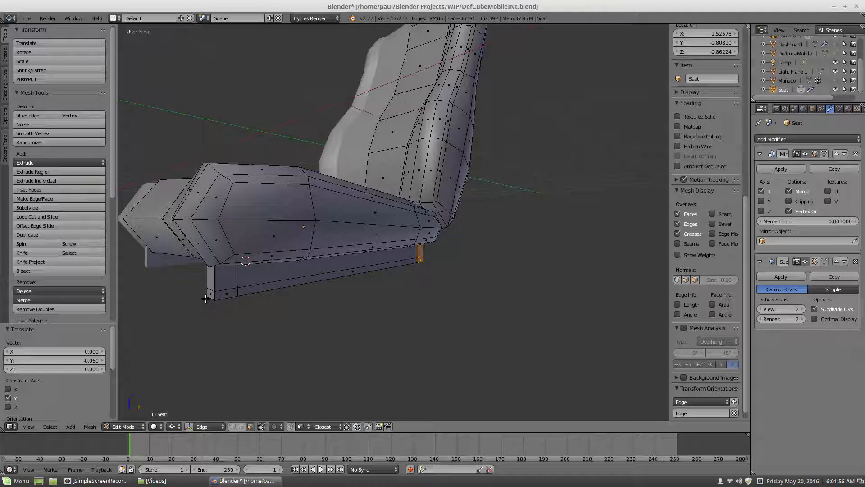
key("a")
right_click(212, 284)
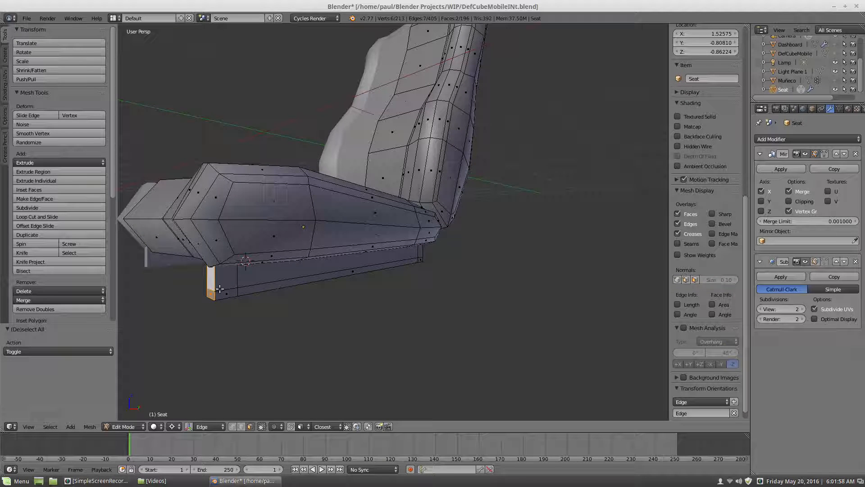
key("ctrl+KP_Add")
key("g")
key("y")
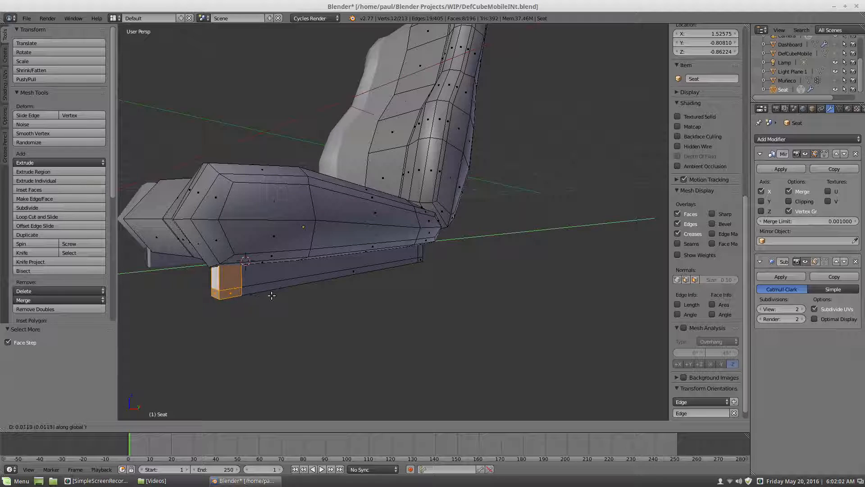
left_click(336, 295)
key("a")
Select the strip of faces along the rail's underside from the rear end to the front end and delete them
scroll(328, 286, "up", 5)
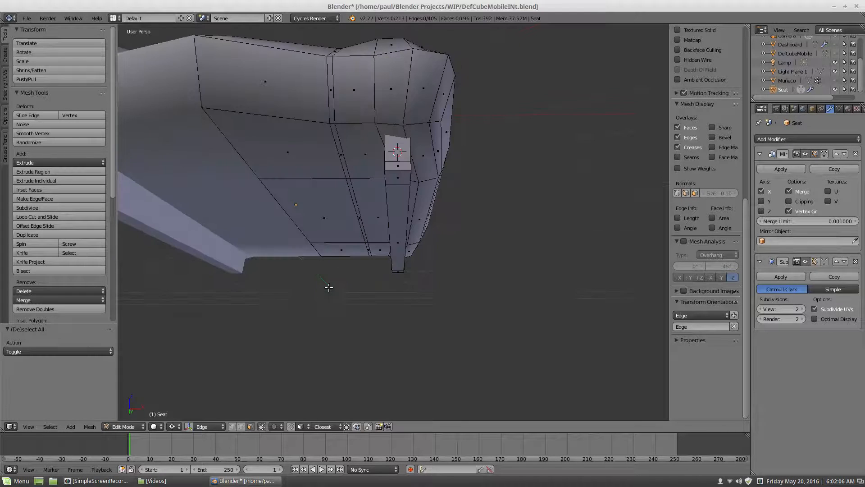
scroll(383, 258, "up", 2)
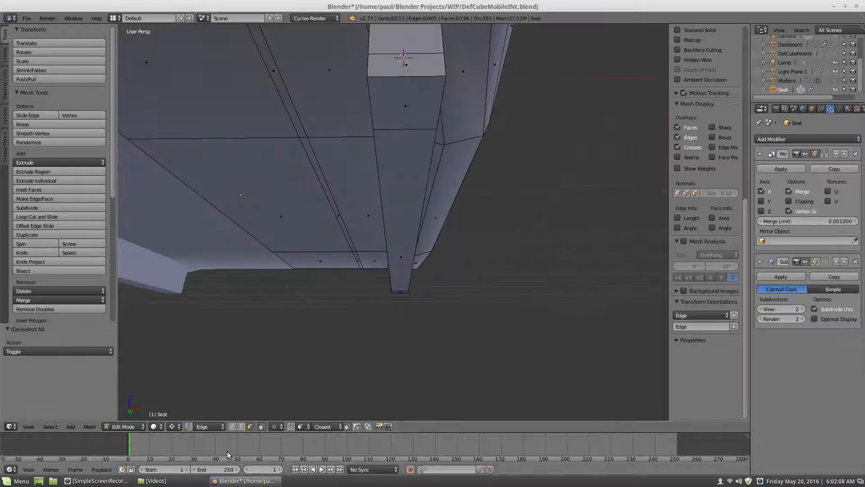
middle_click_drag(361, 296, 377, 261)
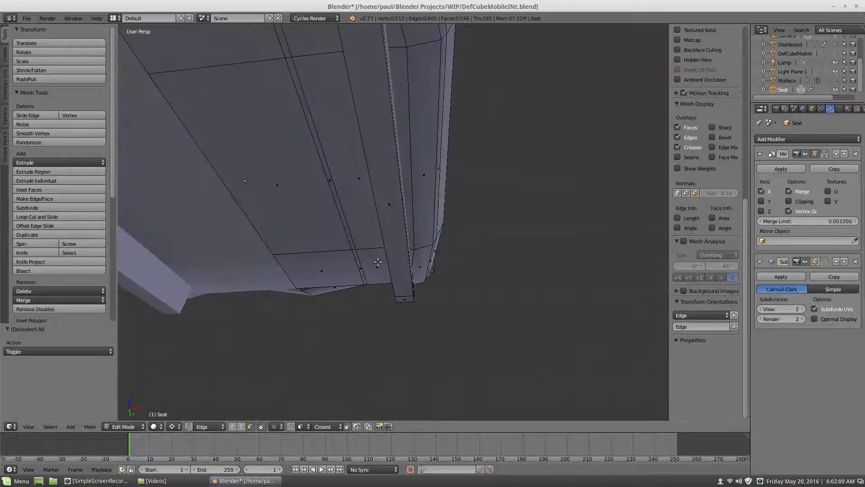
right_click(404, 301)
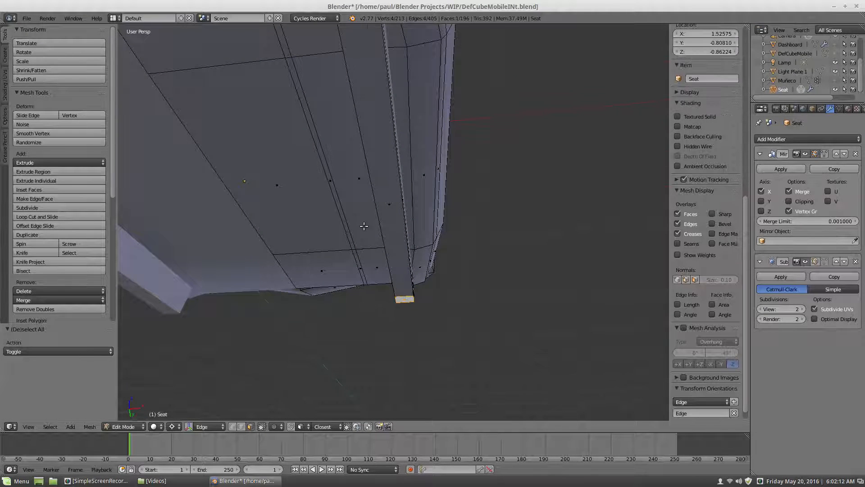
scroll(365, 223, "down", 2)
right_click(372, 96, "ctrl")
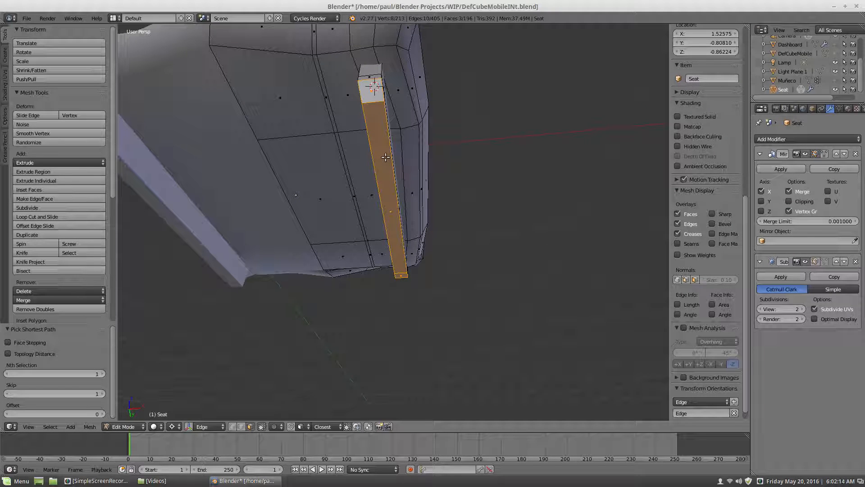
key("x")
left_click(386, 158)
Select the whole linked cushion mesh and hide it to expose the rail beneath
middle_click_drag(417, 157, 342, 218)
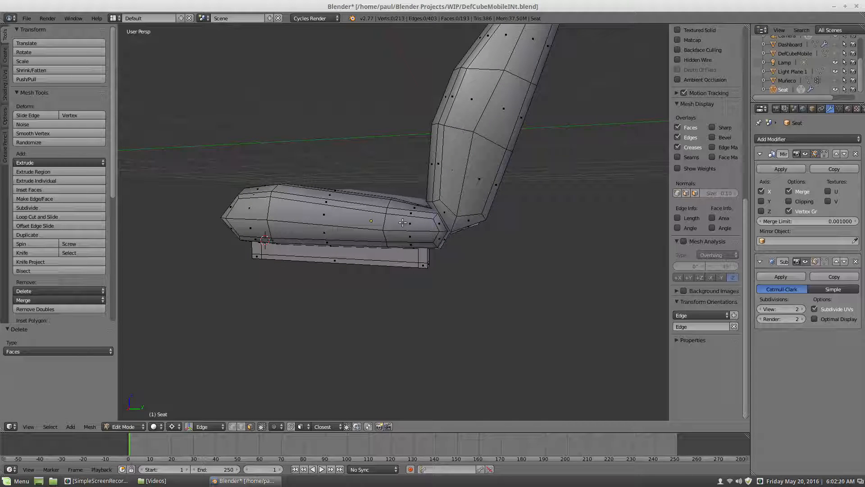
key("l")
key("h")
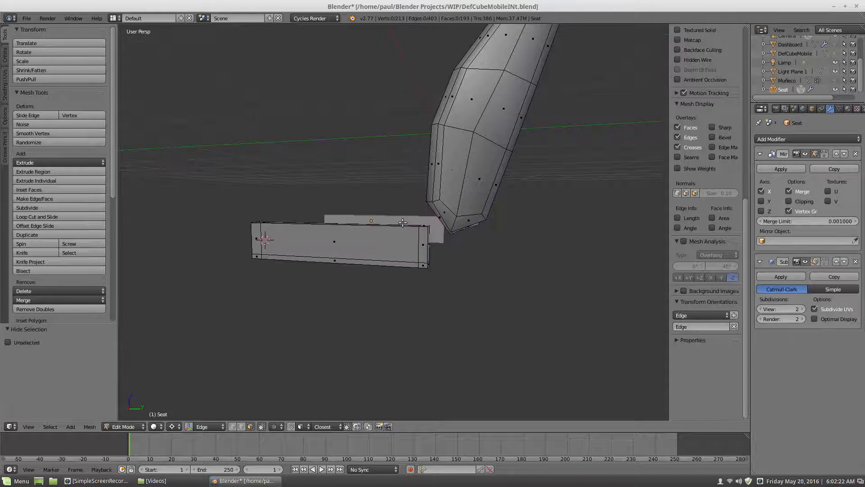
Select the strip of faces along the rail's top from front to rear and delete them
middle_click_drag(403, 222, 243, 291)
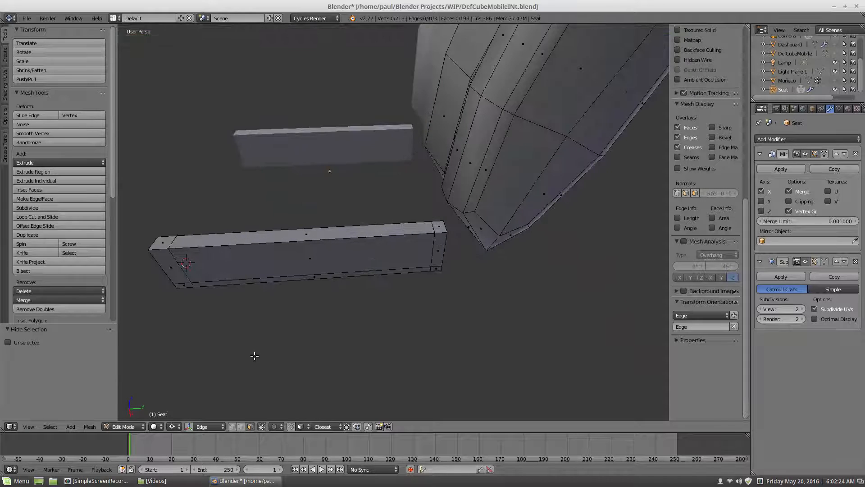
left_click(166, 242)
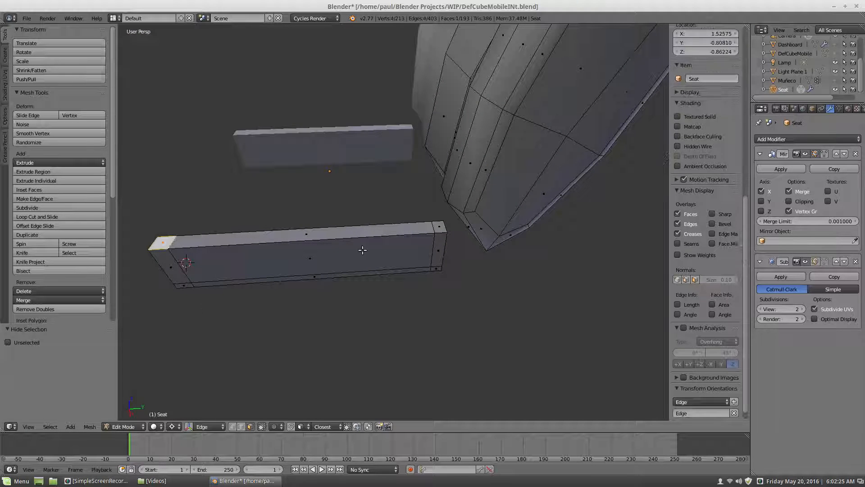
left_click(437, 226, "ctrl")
key("x")
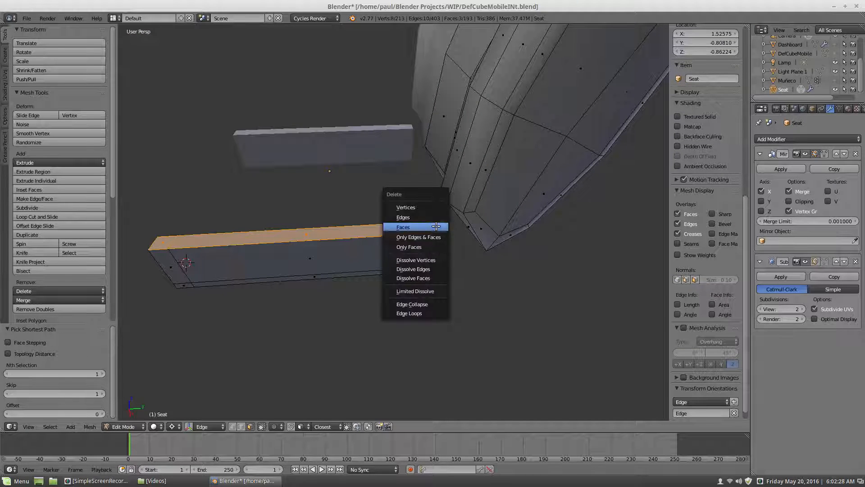
left_click(436, 226)
Add a centred vertical loop cut to the rail's front end and move it outward about -0.015 along Y
middle_click_drag(239, 261, 319, 340)
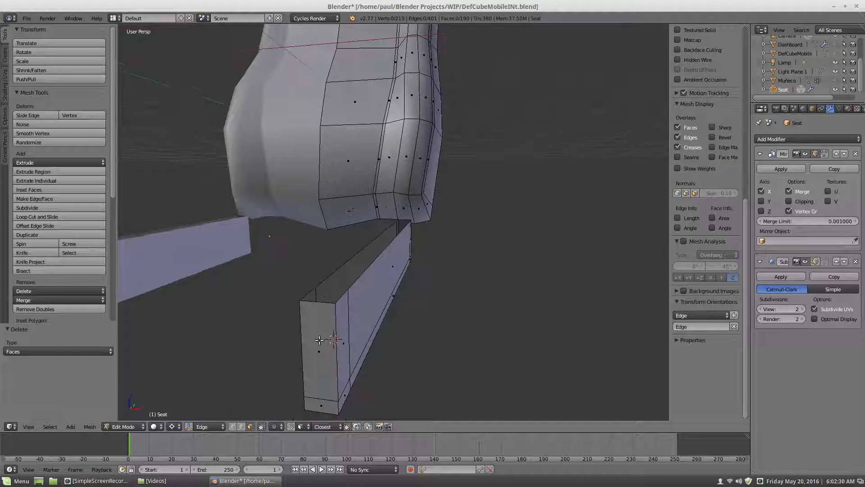
key("ctrl+r")
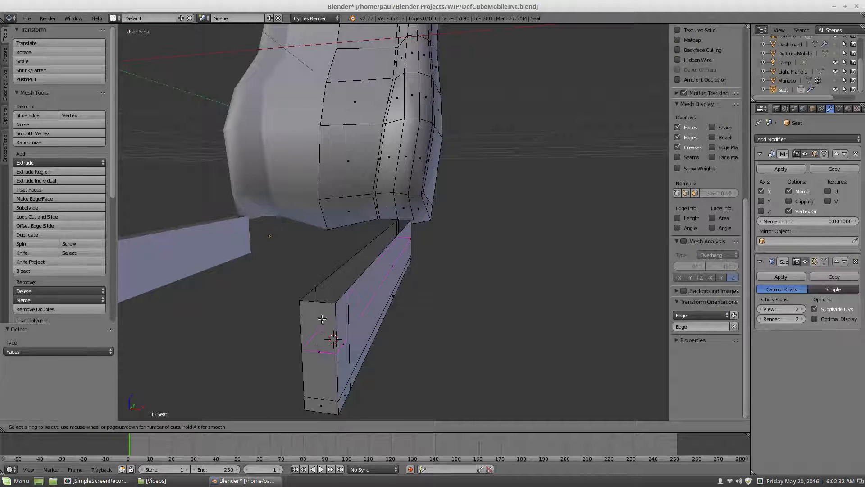
left_click(320, 310)
left_click(321, 310)
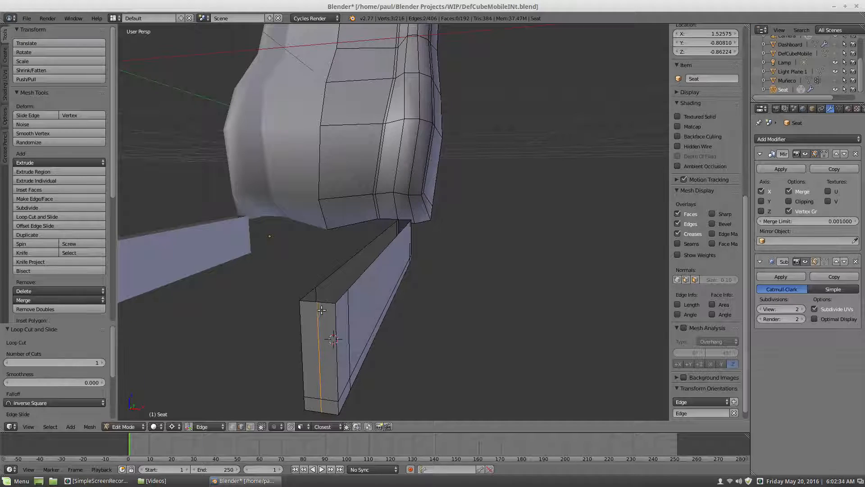
key("g")
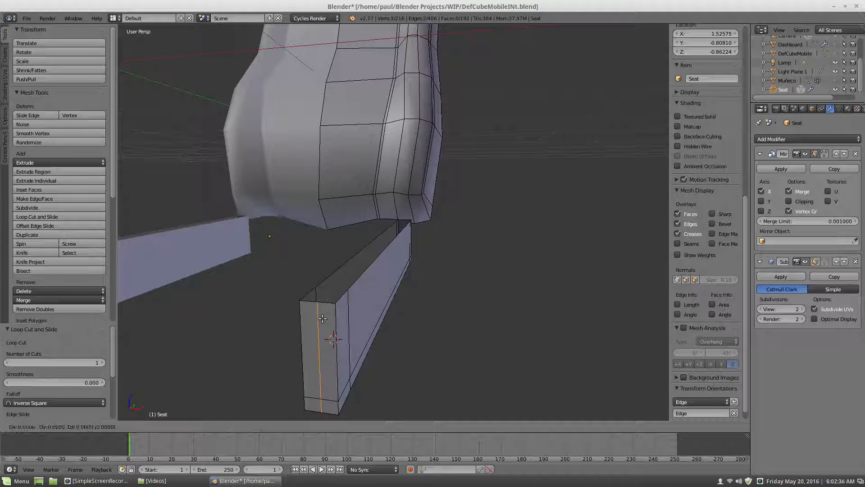
key("y")
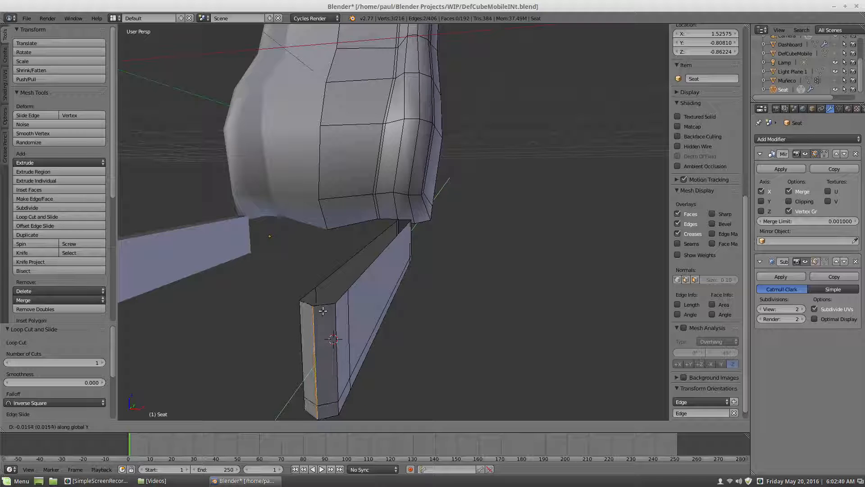
left_click(323, 311)
key("a")
Add a centred vertical loop cut to the rail's rear end and move it slightly outward along Y
middle_click_drag(380, 285, 397, 336)
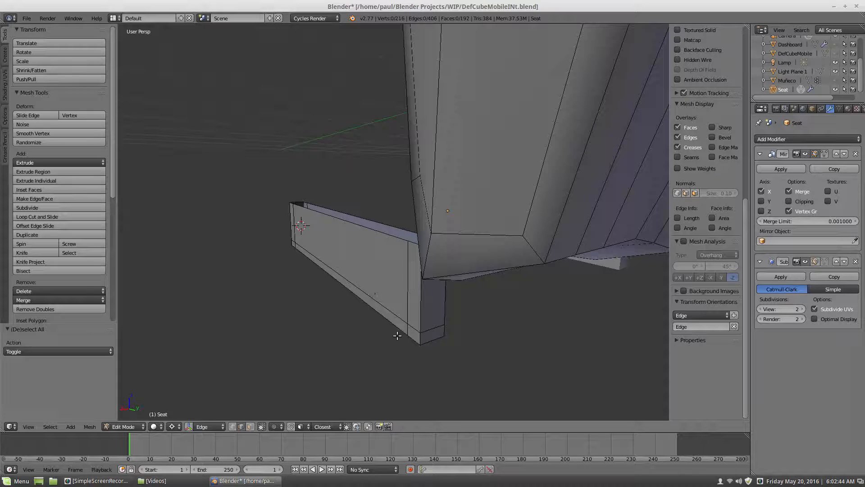
key("ctrl+r")
left_click(428, 320)
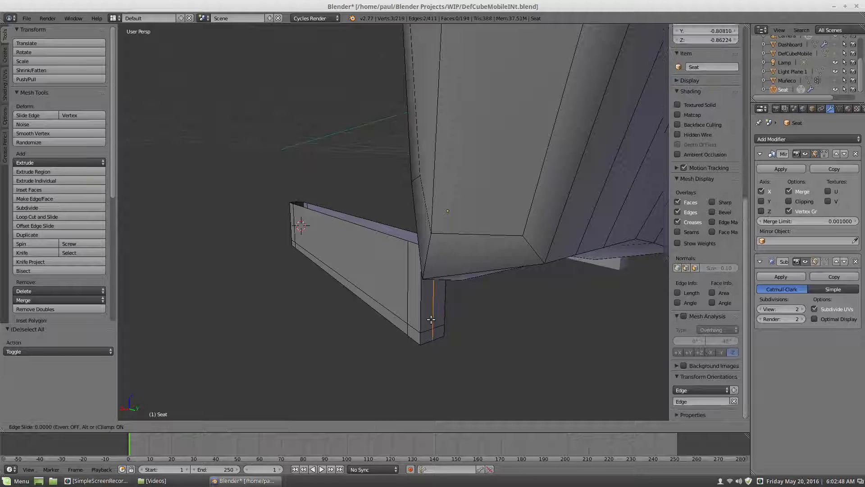
left_click(432, 318)
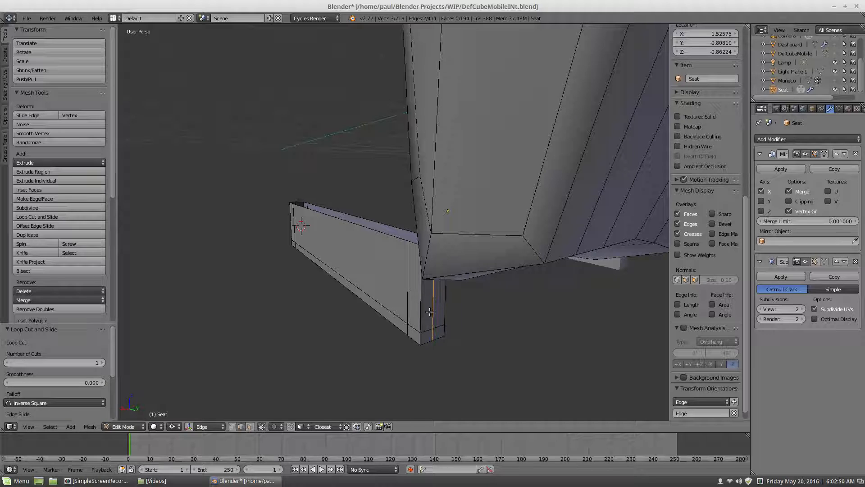
key("g")
key("y")
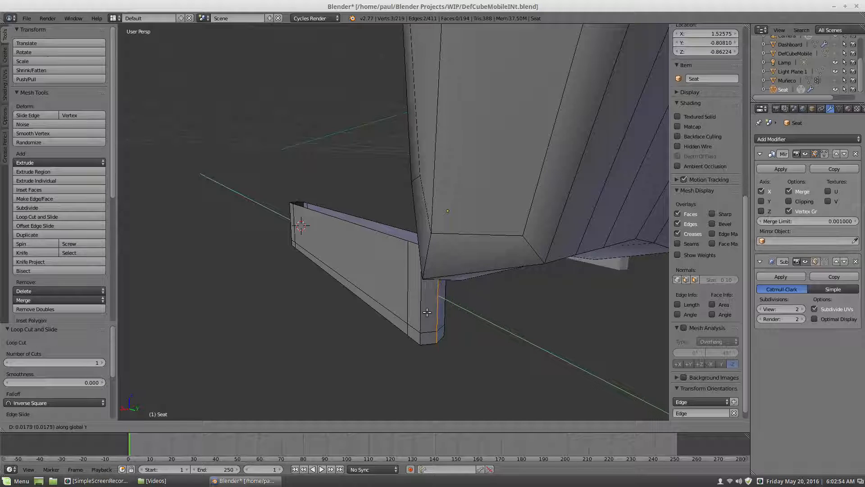
left_click(421, 310)
key("a")
Select the top edges around the rail's front end and move them 0.015 along Y
middle_click_drag(420, 311, 264, 279)
left_click(184, 293, "ctrl")
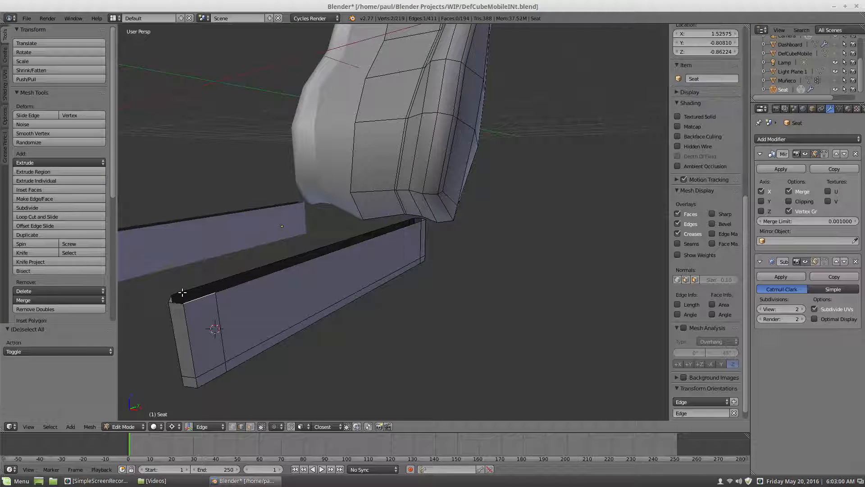
key("g")
key("y")
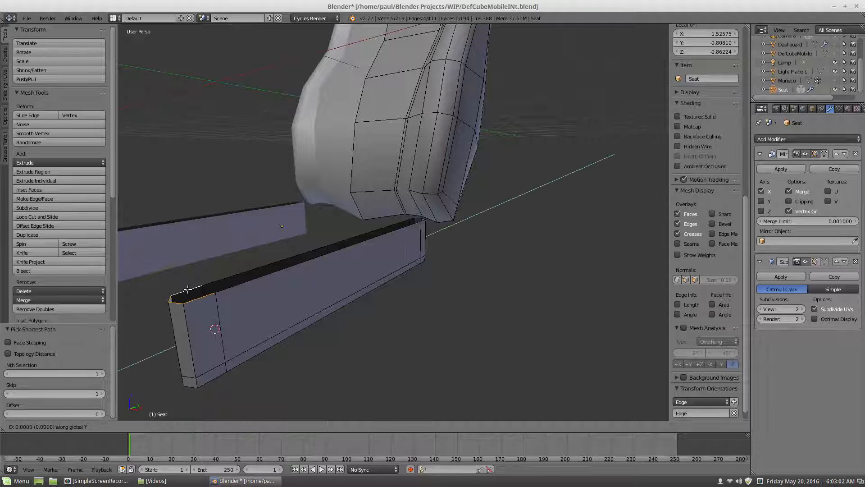
left_click(203, 287)
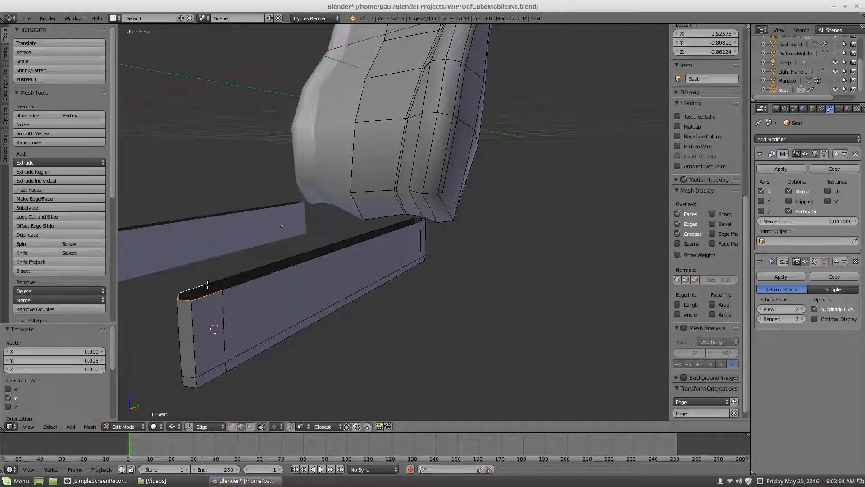
key("a")
Select the top edges around the rail's rear end and move them about -0.05 along Y to slant that end
middle_click_drag(483, 274, 436, 254)
left_click(459, 241, "ctrl")
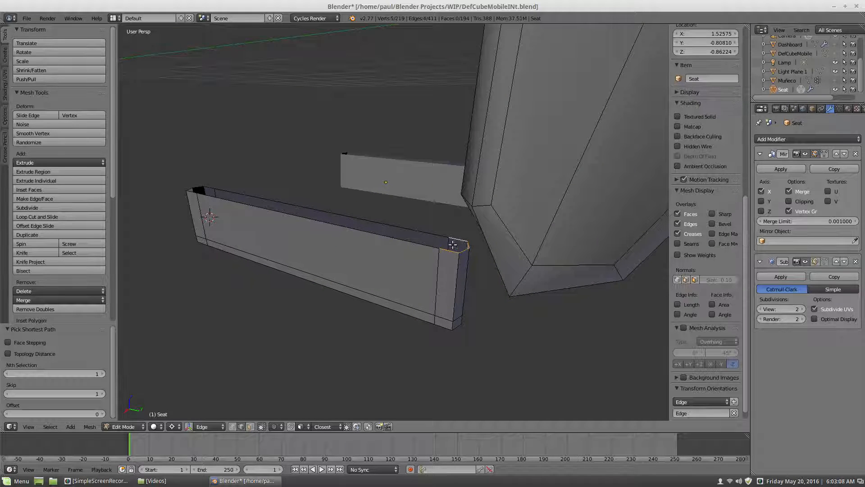
key("g")
key("y")
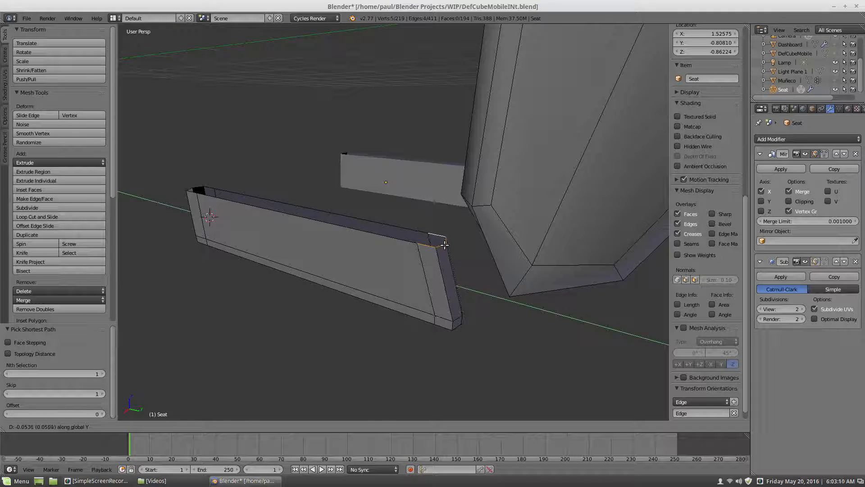
left_click(445, 245)
key("a")
middle_click_drag(373, 242, 339, 260)
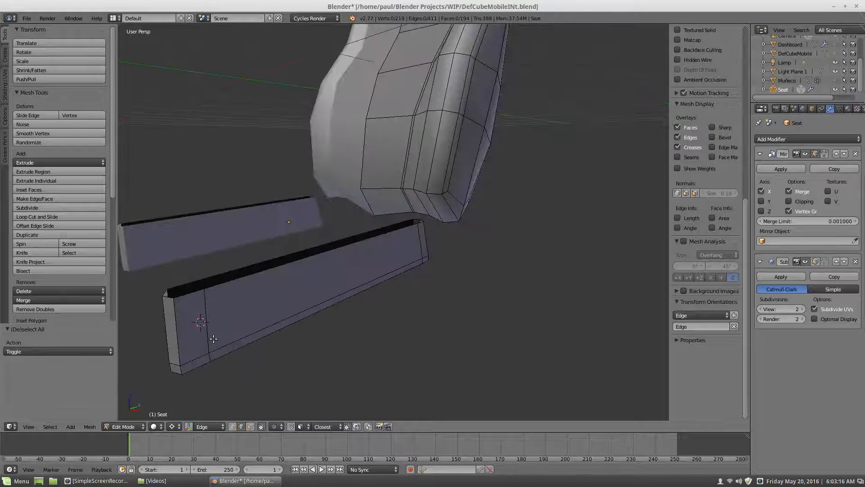
right_click(180, 372)
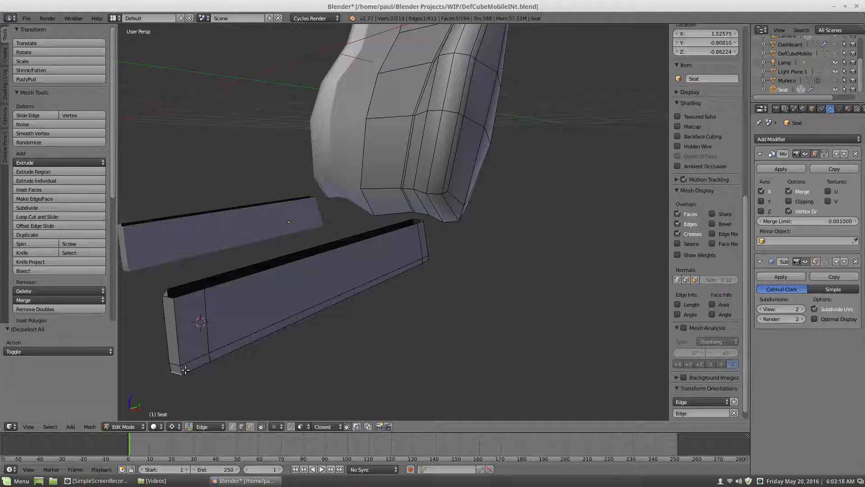
right_click(182, 368)
right_click(176, 338, "ctrl")
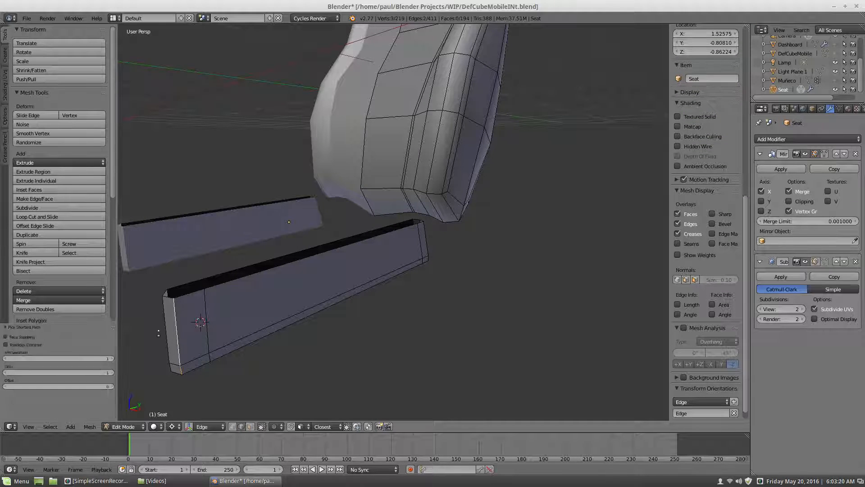
key("a")
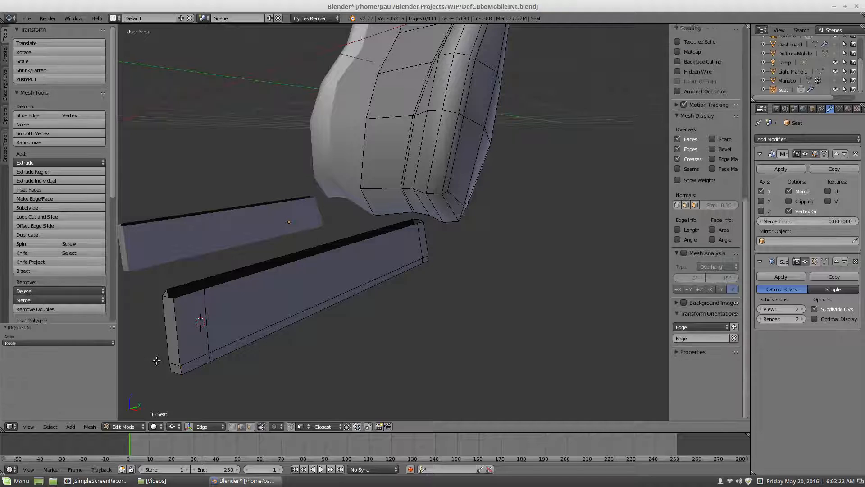
middle_click_drag(157, 360, 167, 354)
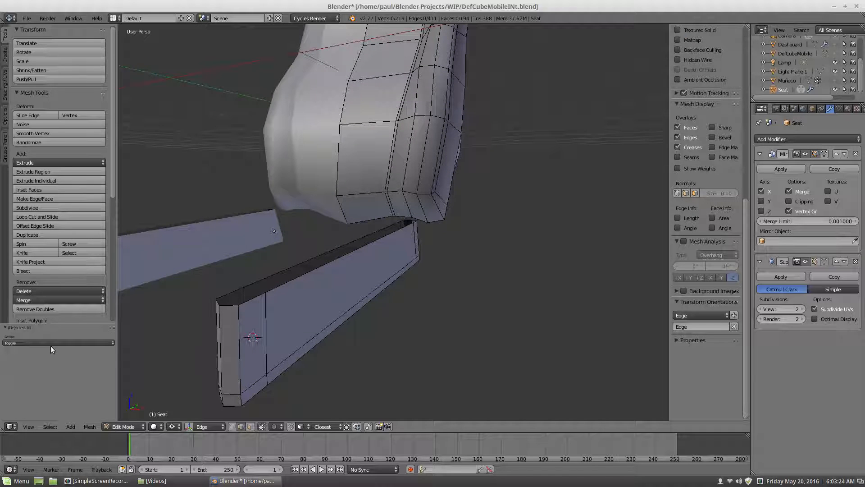
key("a")
key("a")
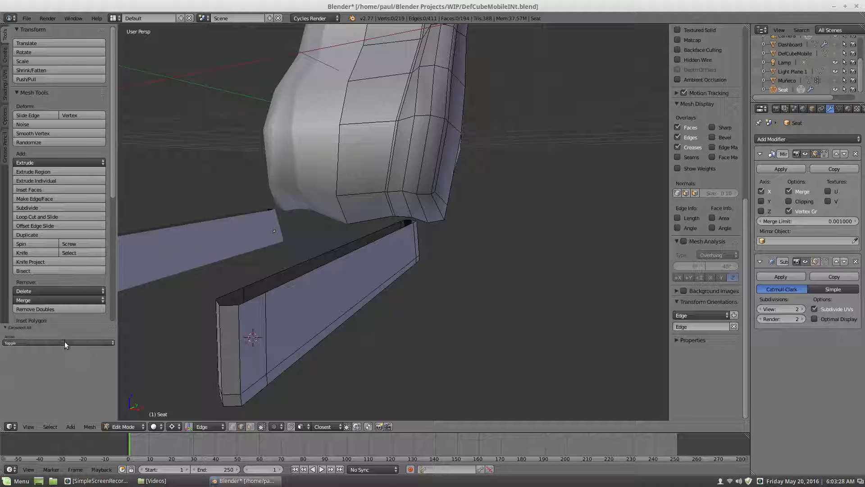
Select the vertical corner edges on both sides of the rail's front end, including their short lower segments
middle_click_drag(122, 355, 268, 338)
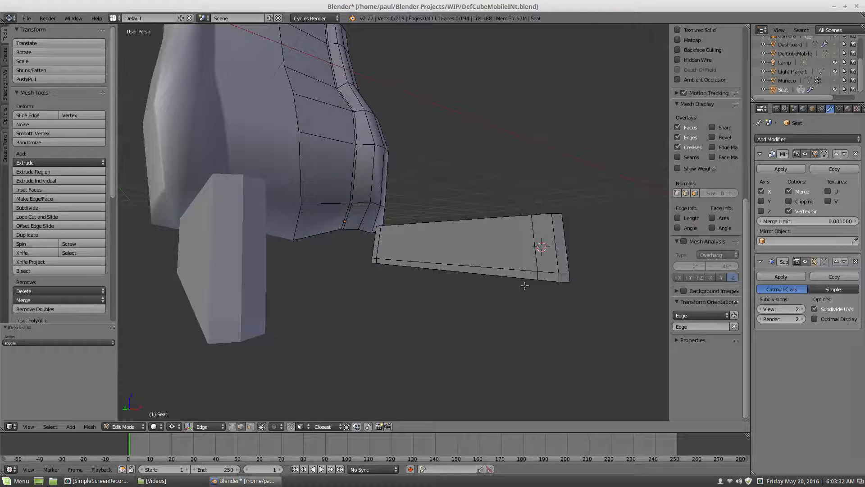
middle_click_drag(525, 286, 497, 294)
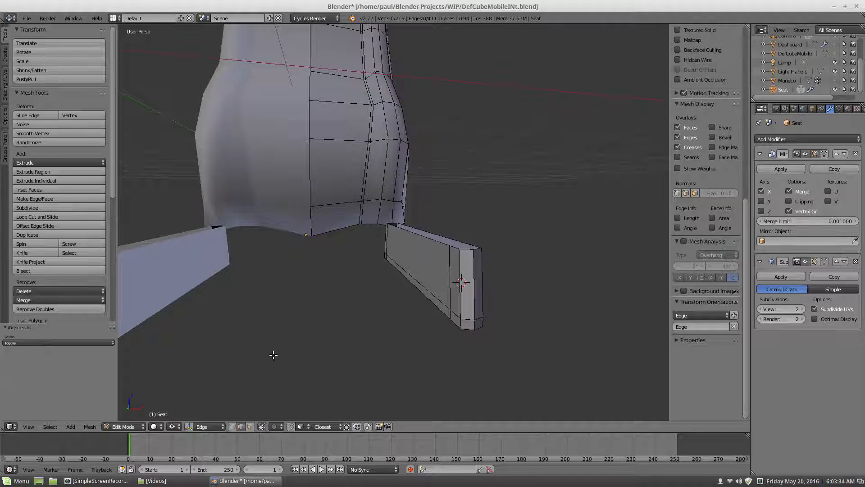
middle_click_drag(475, 346, 418, 332)
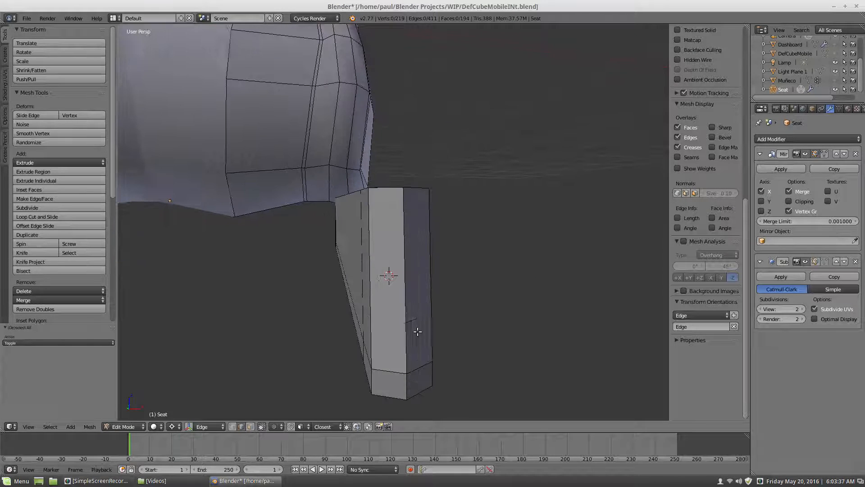
right_click(374, 380)
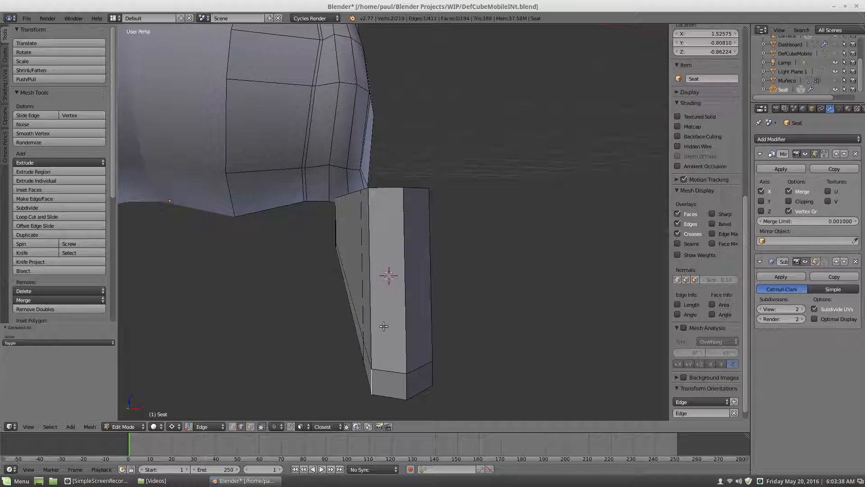
right_click(372, 264, "shift")
middle_click_drag(476, 301, 418, 318)
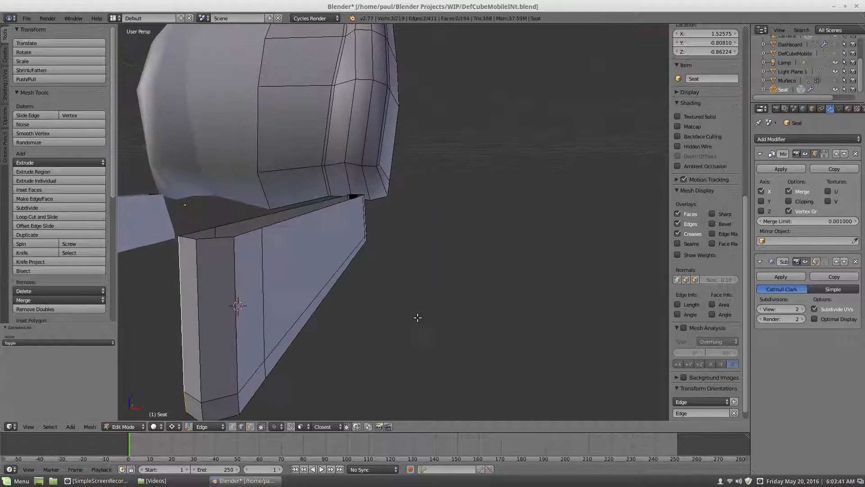
right_click(234, 332, "shift")
right_click(237, 398, "shift")
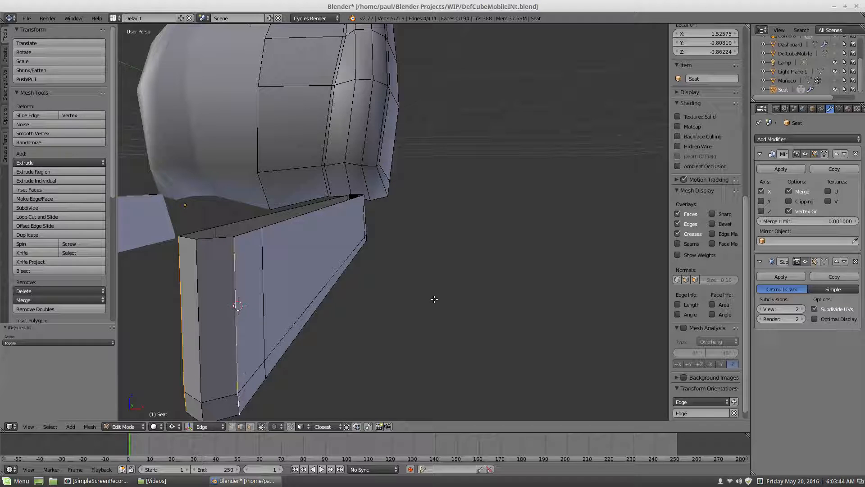
Add the vertical corner edges on both sides of the rail's rear end, with their short lower segments, to the selection
middle_click_drag(432, 299, 329, 310)
scroll(490, 229, "up", 3)
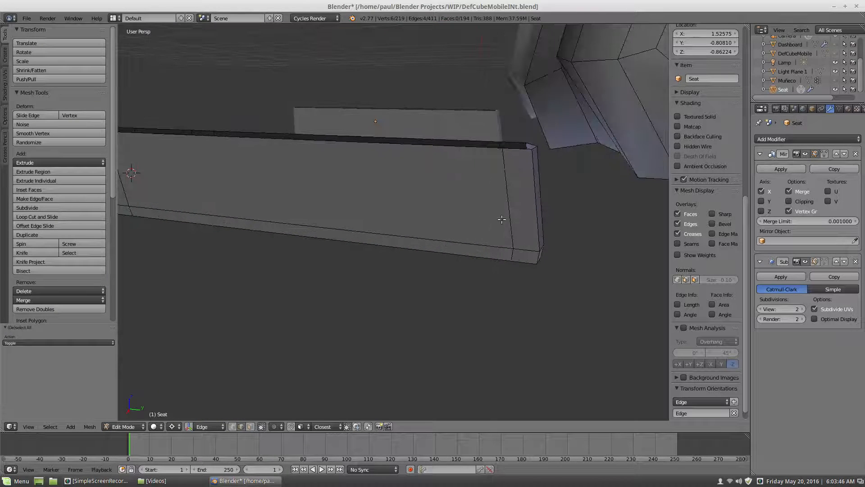
middle_click_drag(484, 248, 442, 285)
scroll(519, 323, "up", 2)
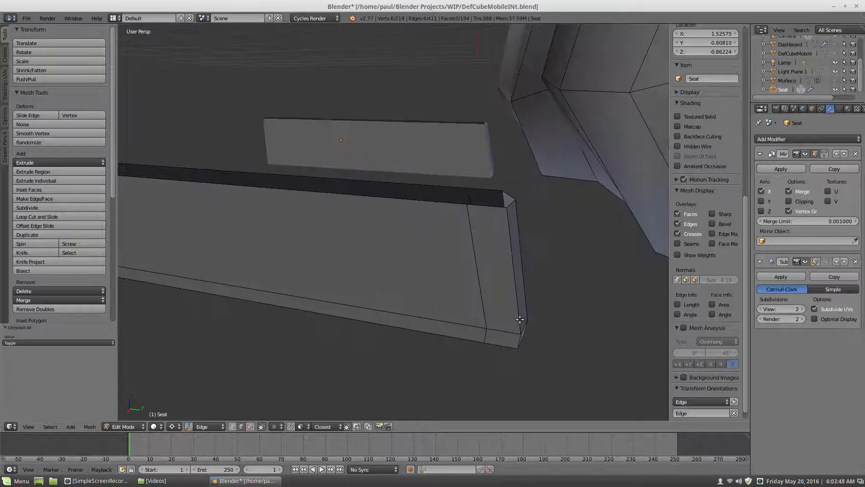
right_click(518, 334, "shift")
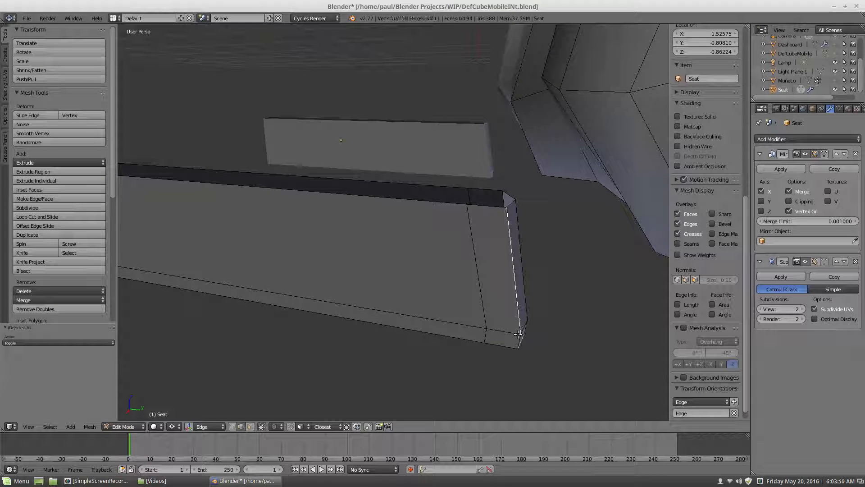
right_click(520, 336, "shift")
middle_click_drag(533, 340, 508, 324)
scroll(507, 325, "down", 2)
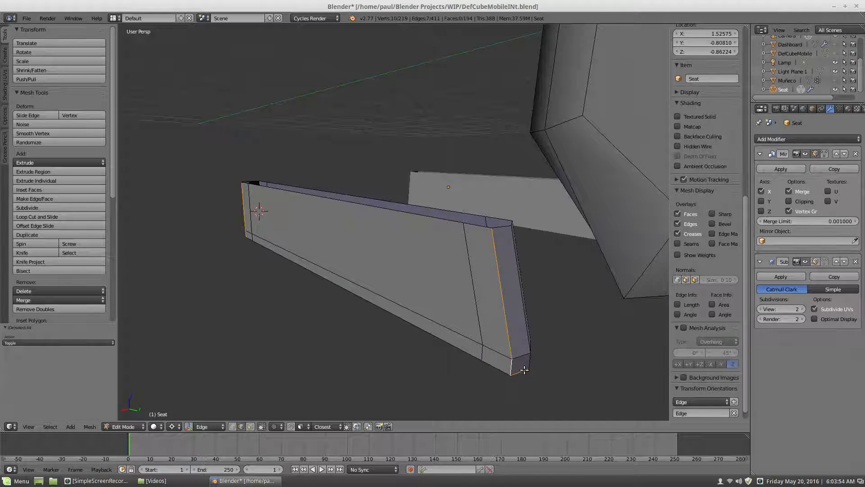
right_click(525, 368, "shift")
middle_click_drag(572, 350, 445, 332)
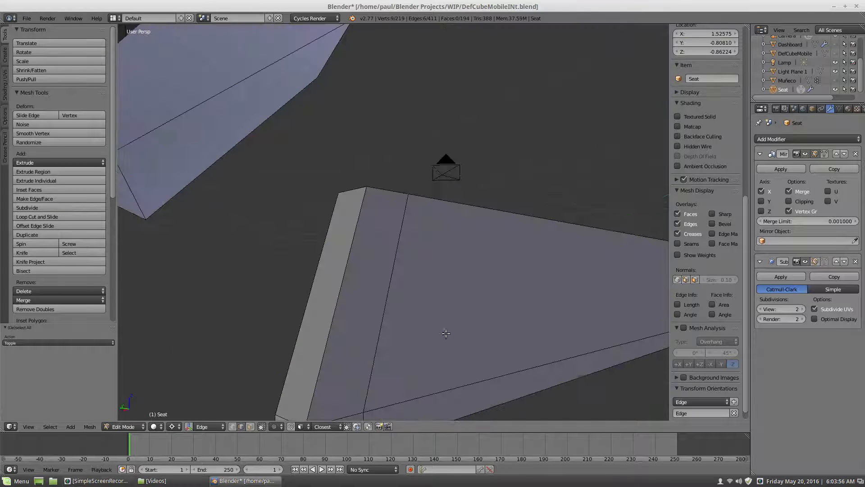
scroll(389, 366, "down", 2)
scroll(356, 343, "up", 2)
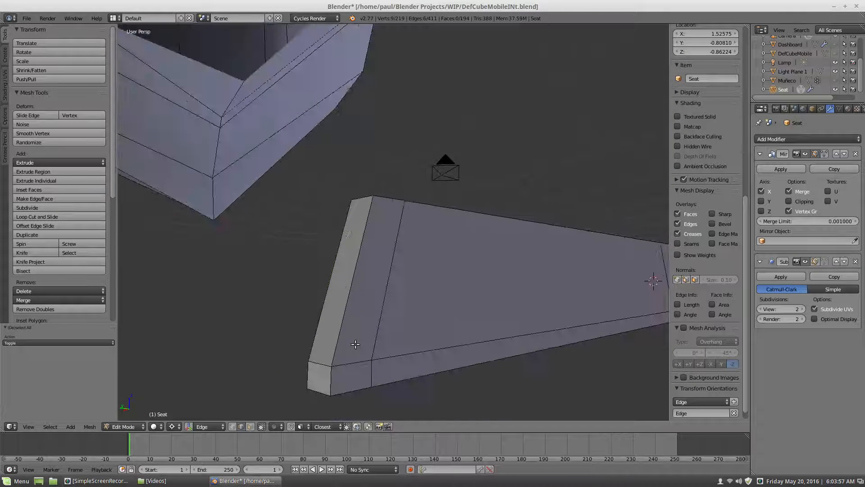
right_click(331, 383, "shift")
right_click(344, 319, "shift")
Bevel the selected corner edges with an amount of about 0.005 and 3 segments, and clear the selection
middle_click_drag(245, 319, 453, 326)
middle_click_drag(274, 317, 357, 349)
key("w")
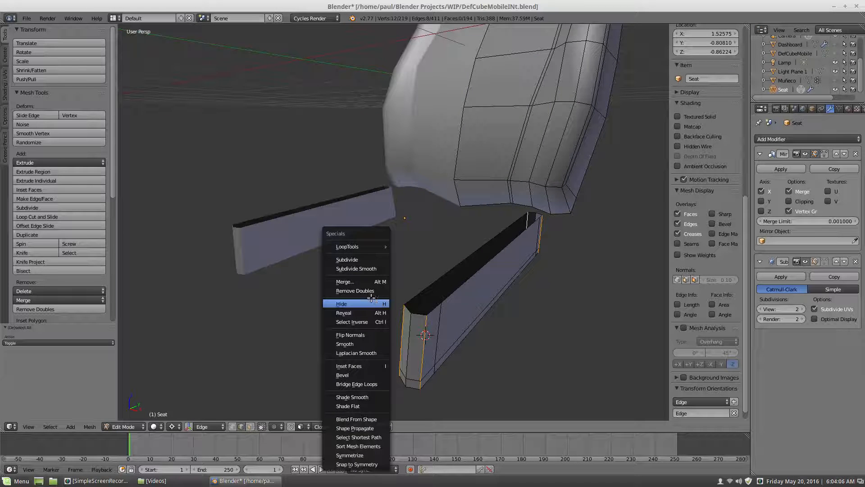
left_click(355, 375)
scroll(351, 383, "up", 1)
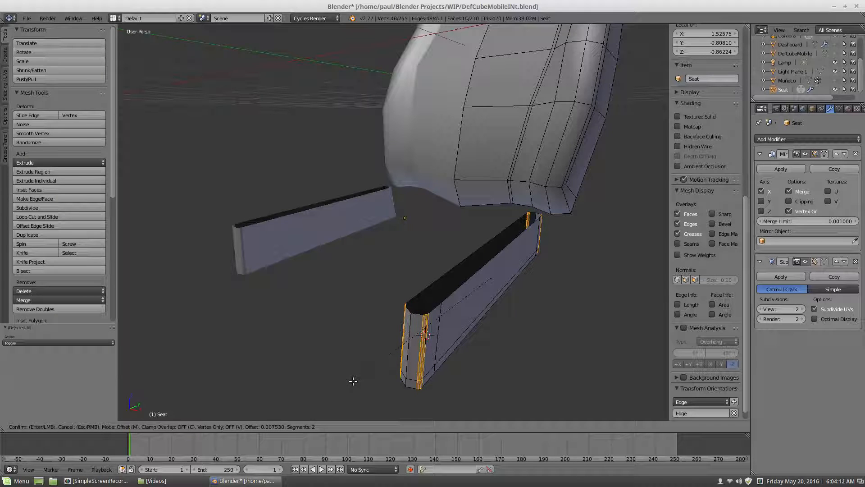
scroll(356, 380, "up", 1)
left_click(361, 379)
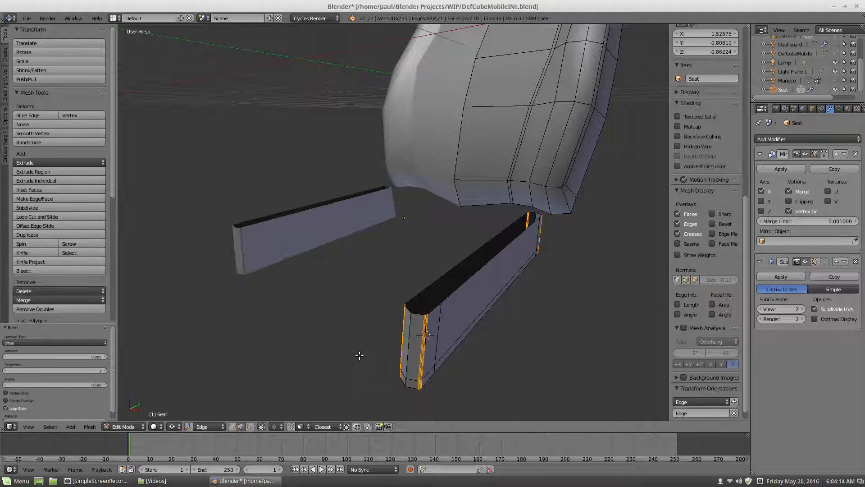
key("a")
mouse_move(396, 338)
middle_mouse_down()
mouse_move(394, 309)
mouse_move(357, 305)
mouse_move(374, 324)
mouse_move(356, 319)
mouse_move(374, 332)
mouse_move(391, 315)
mouse_move(382, 333)
middle_mouse_up()
Return to Object Mode and inspect the smoothed seat and its rails from the front, both sides and below
left_click(139, 426)
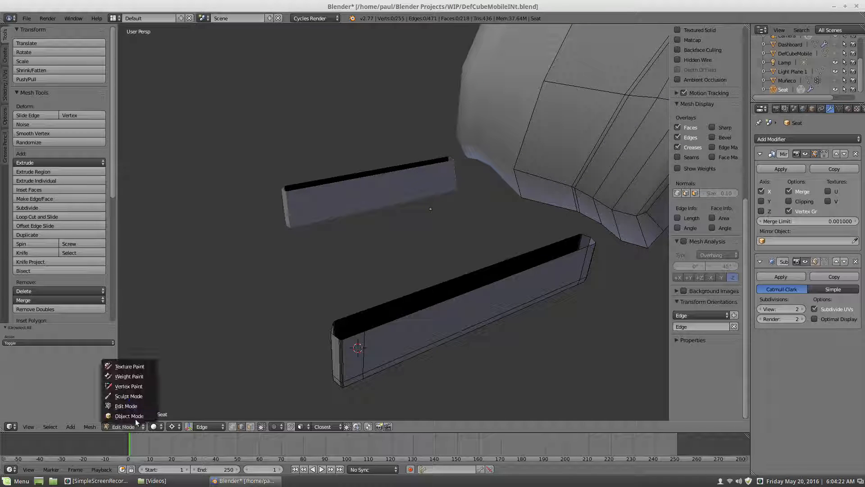
left_click(135, 416)
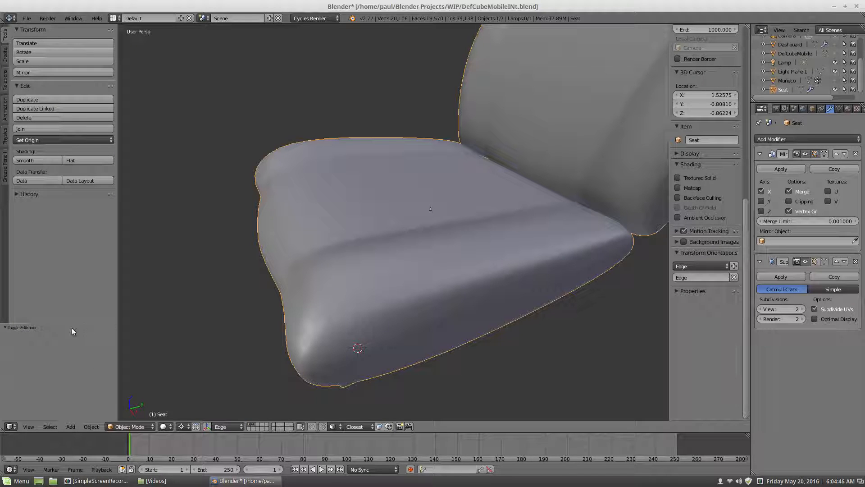
left_click(5, 328)
left_click_drag(111, 328, 146, 347)
scroll(347, 335, "down", 5)
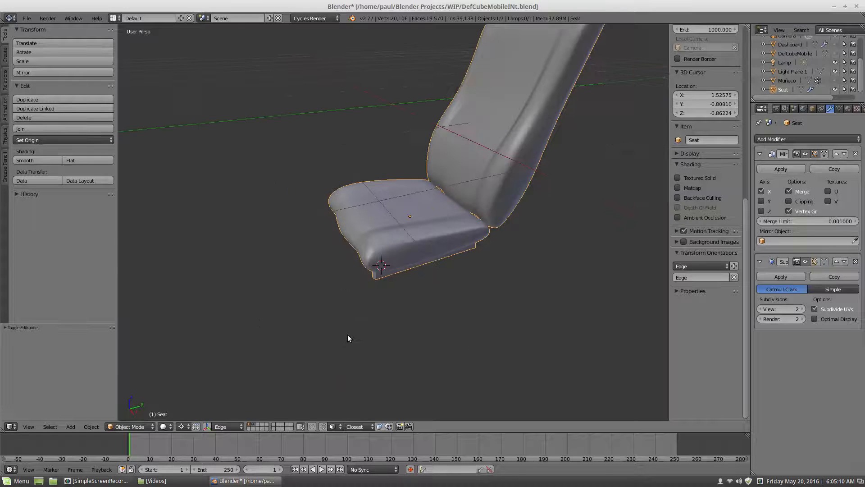
scroll(347, 334, "up", 3)
middle_click_drag(346, 339, 346, 298)
scroll(393, 310, "up", 3)
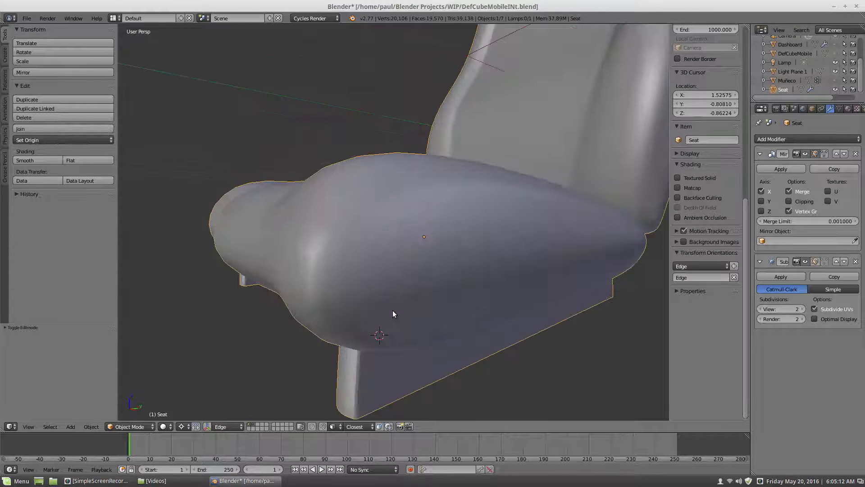
scroll(393, 310, "down", 6)
scroll(424, 259, "up", 2)
middle_click_drag(423, 259, 269, 323)
scroll(269, 324, "down", 2)
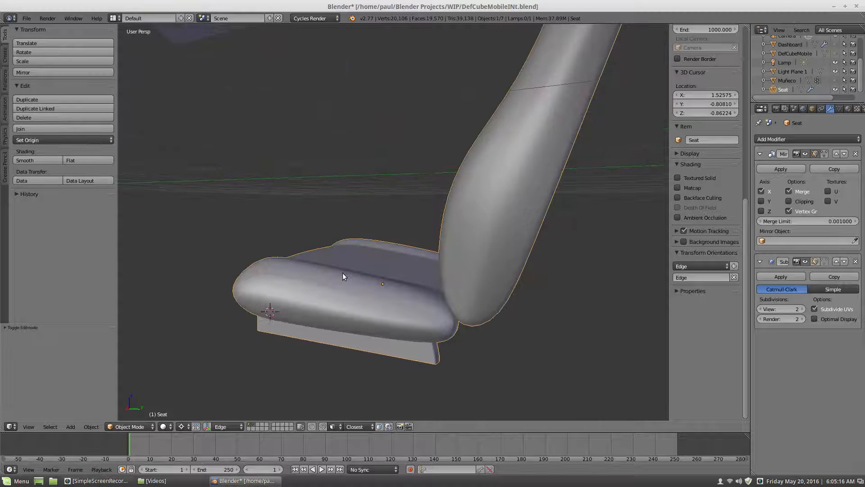
scroll(344, 275, "down", 3)
middle_click_drag(329, 231, 506, 250)
scroll(426, 223, "up", 5)
scroll(435, 236, "down", 4)
scroll(457, 221, "up", 2)
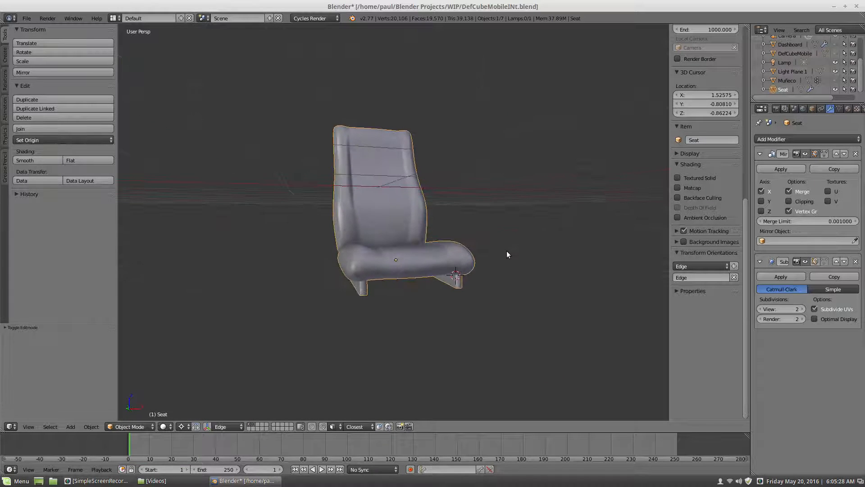
scroll(365, 294, "up", 2)
middle_click_drag(336, 309, 412, 290)
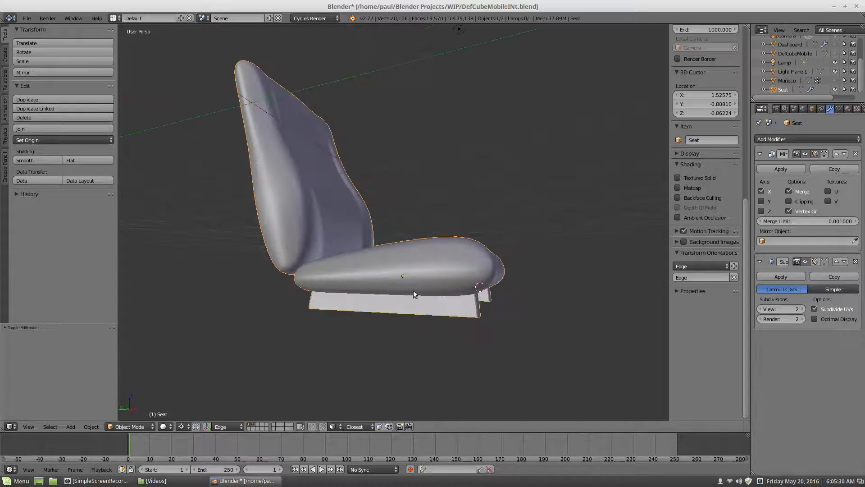
Unhide the Muñeco and DefCubeMobile objects and check how the seat rails meet the car floor
left_click(836, 80)
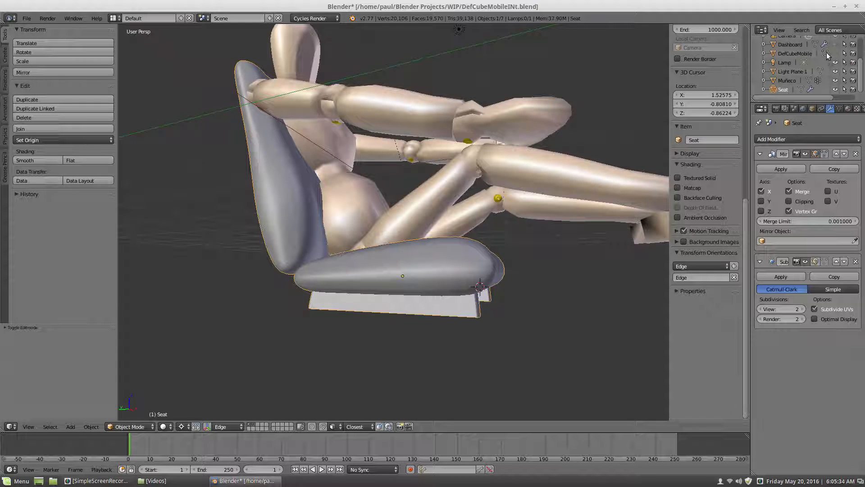
left_click(836, 53)
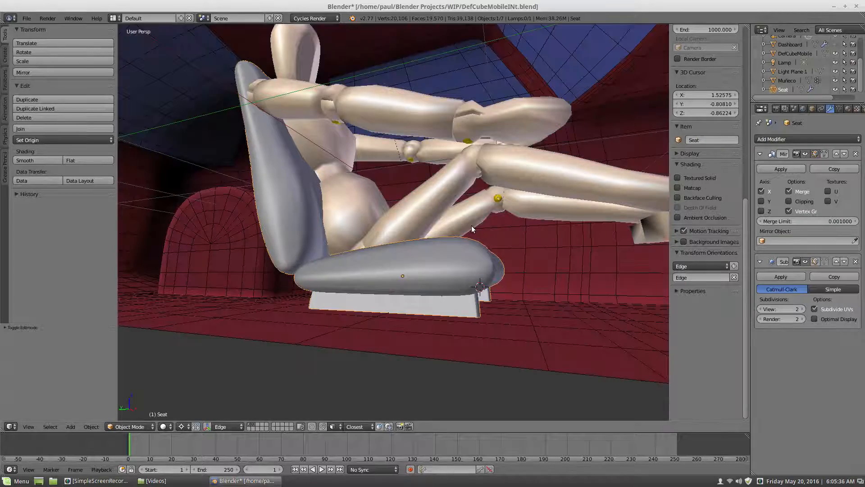
middle_click_drag(472, 225, 415, 295)
scroll(469, 256, "up", 3)
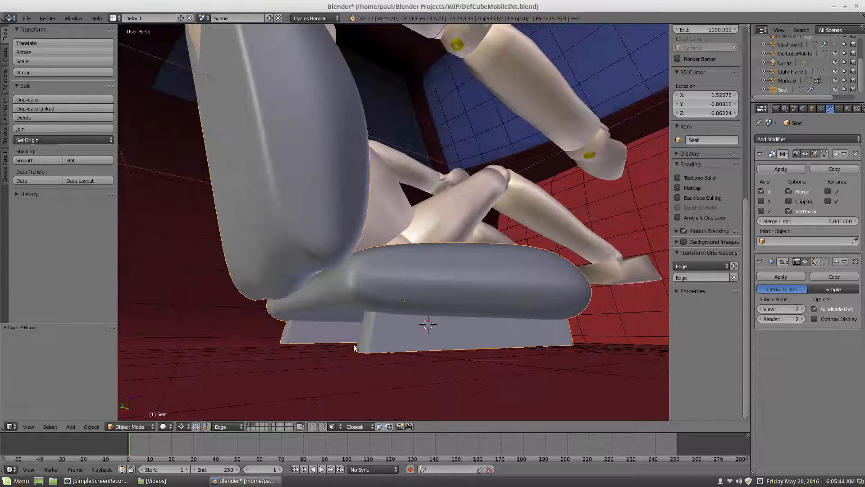
In Edit Mode, select the face loop around the rail's bottom and move it about -0.0355 along Z into the car floor
left_click(136, 427)
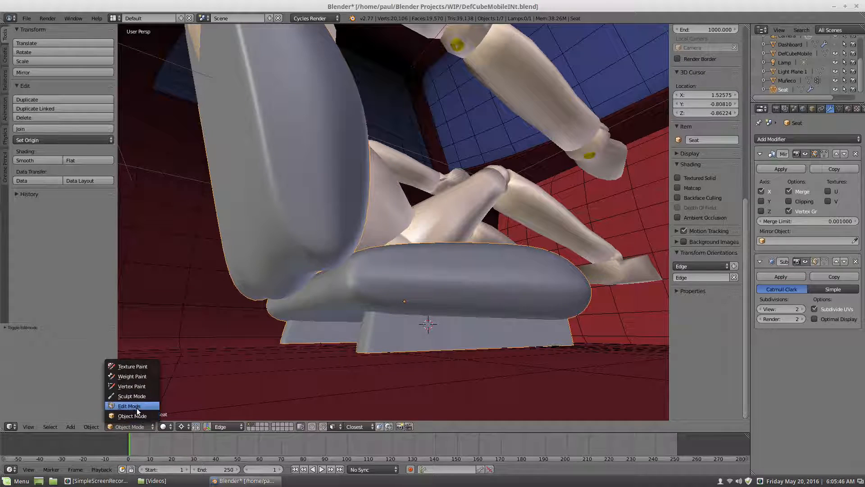
left_click(137, 408)
middle_click_drag(296, 343, 336, 352)
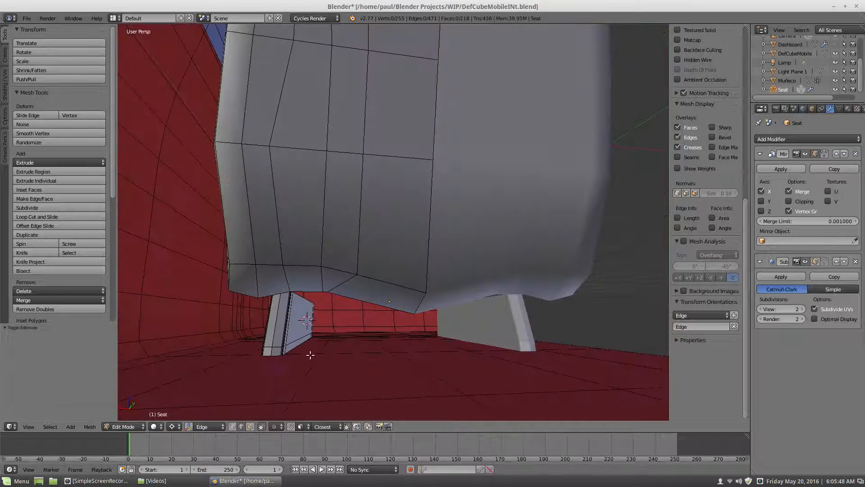
left_click(251, 427)
left_click(272, 352, "alt")
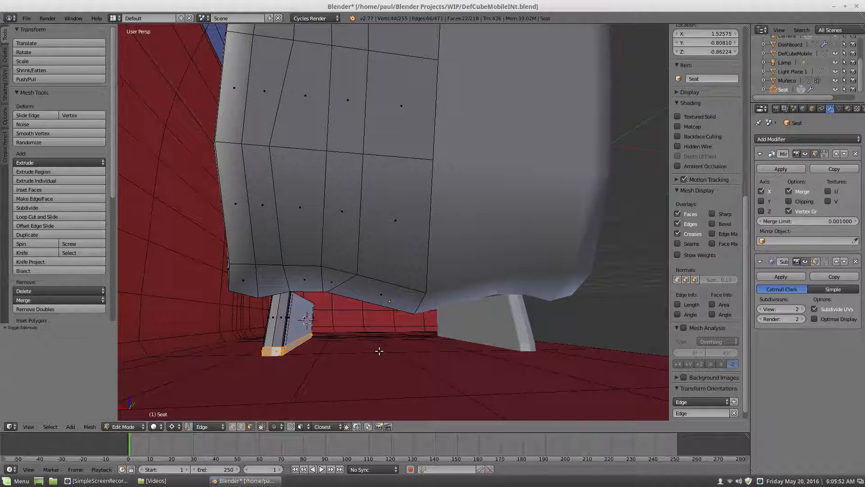
middle_click_drag(380, 350, 352, 350)
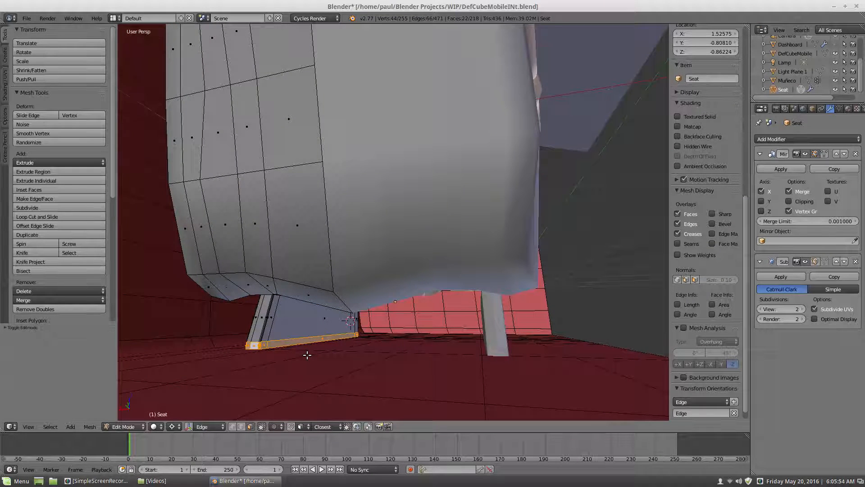
key("KP_Decimal")
middle_click_drag(368, 236, 389, 263)
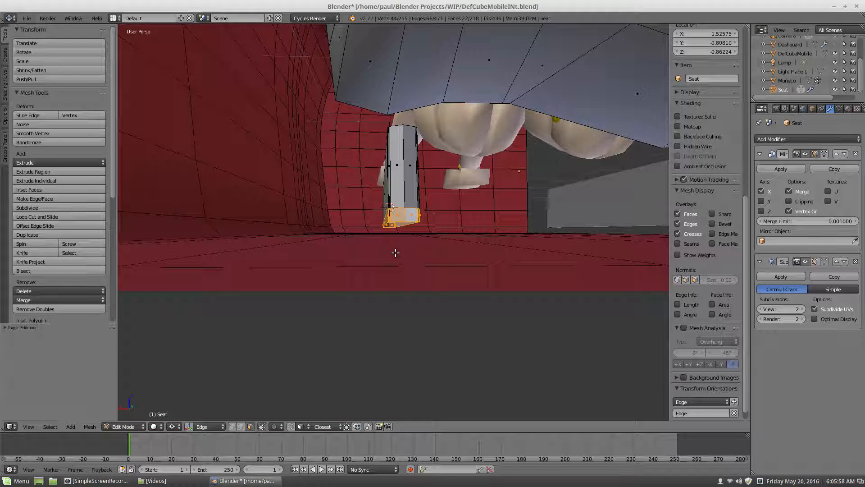
key("g")
key("z")
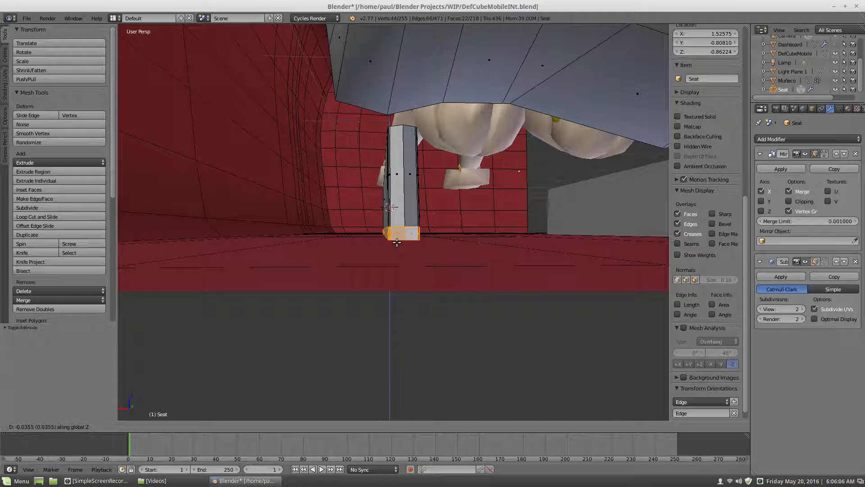
left_click(397, 242)
scroll(388, 245, "up", 8)
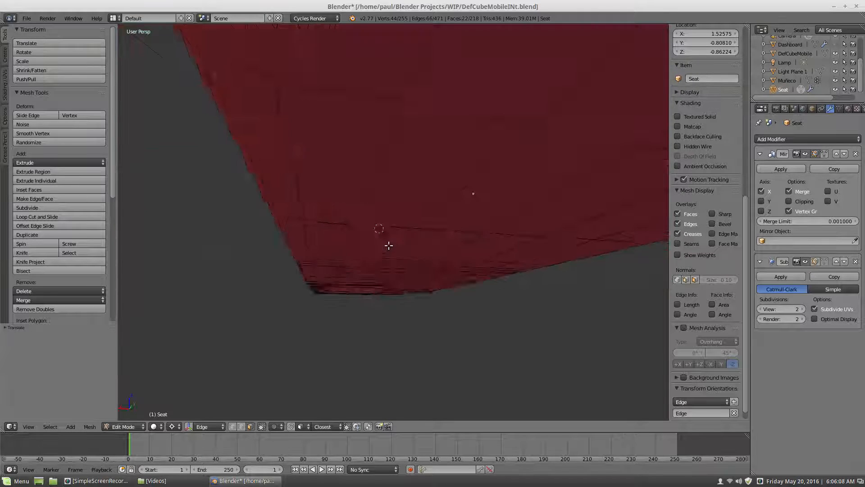
middle_click_drag(392, 264, 389, 269)
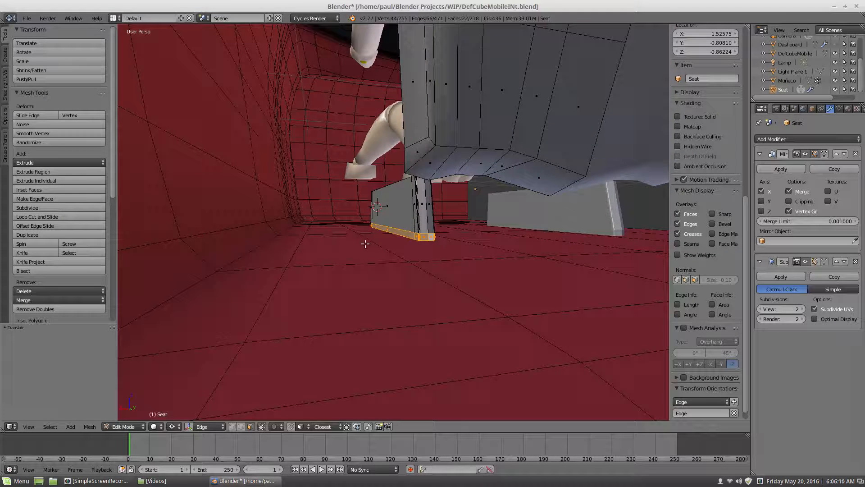
Deselect the rail's bottom faces and reveal the seat's hidden geometry
middle_click_drag(460, 218, 399, 239)
middle_click_drag(521, 240, 344, 256)
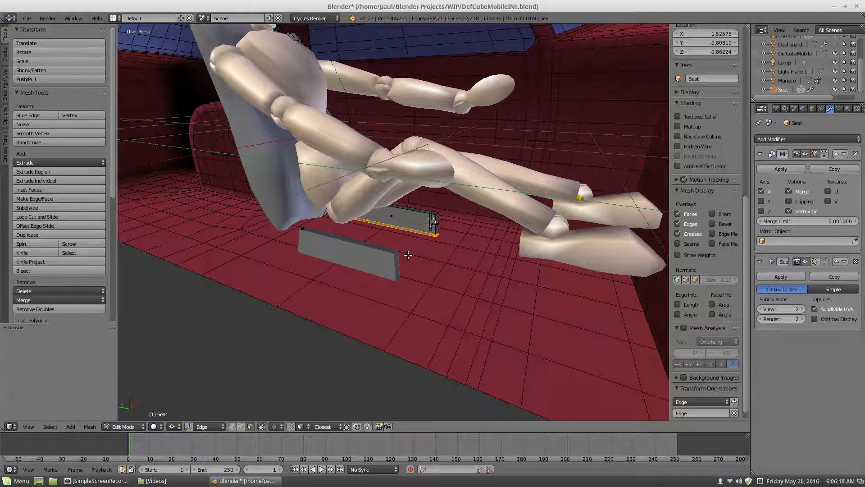
key("a")
key("alt+h")
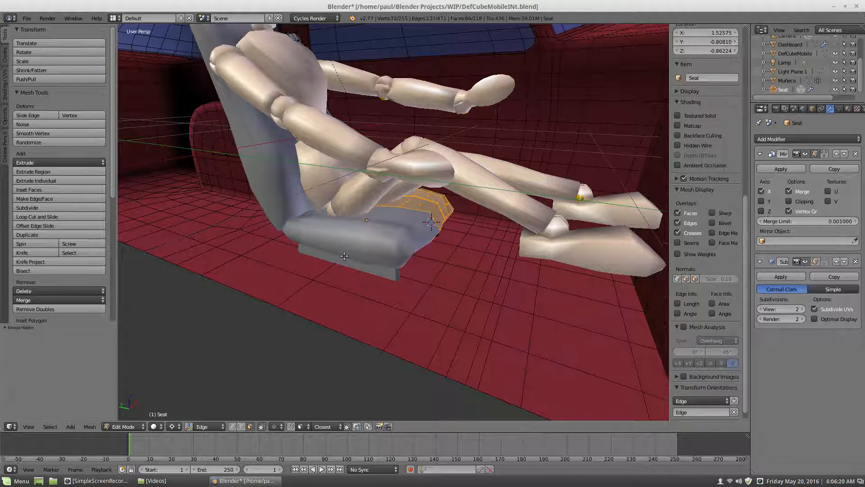
Deselect all of the seat's mesh and return to Object Mode
key("a")
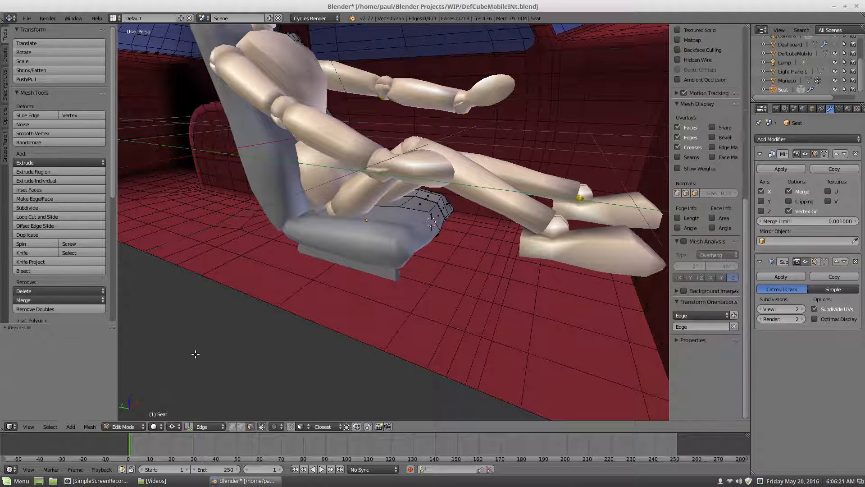
left_click(132, 420)
left_click(145, 415)
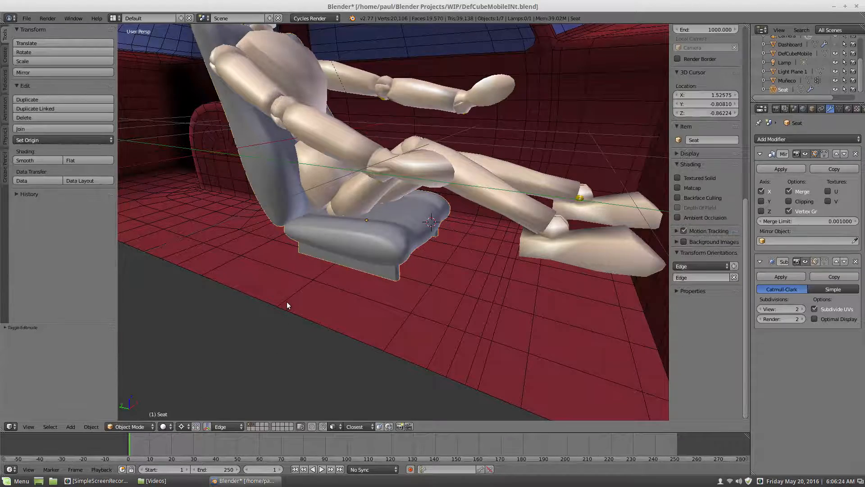
Examine how the seat, its rails and the mannequin sit in the car, from the side and from outside the body
scroll(287, 301, "down", 4)
middle_click_drag(291, 233, 331, 231)
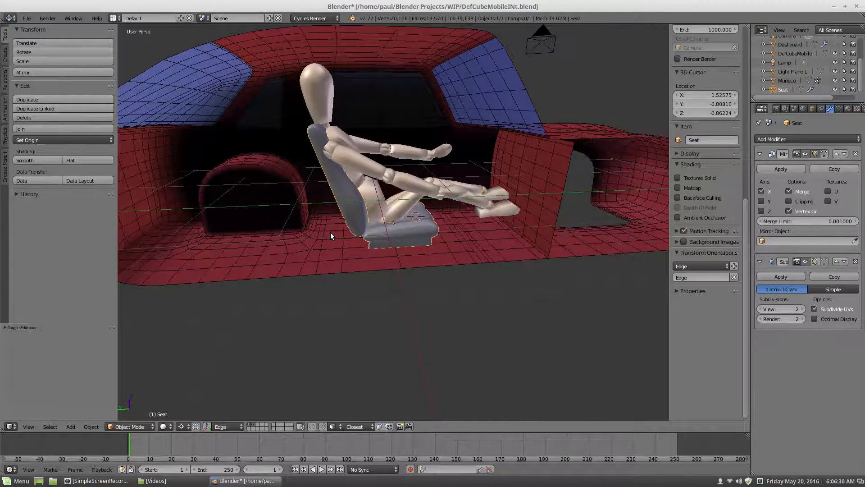
scroll(332, 115, "up", 3)
scroll(332, 177, "down", 3)
middle_click_drag(339, 212, 403, 240)
scroll(408, 236, "up", 3)
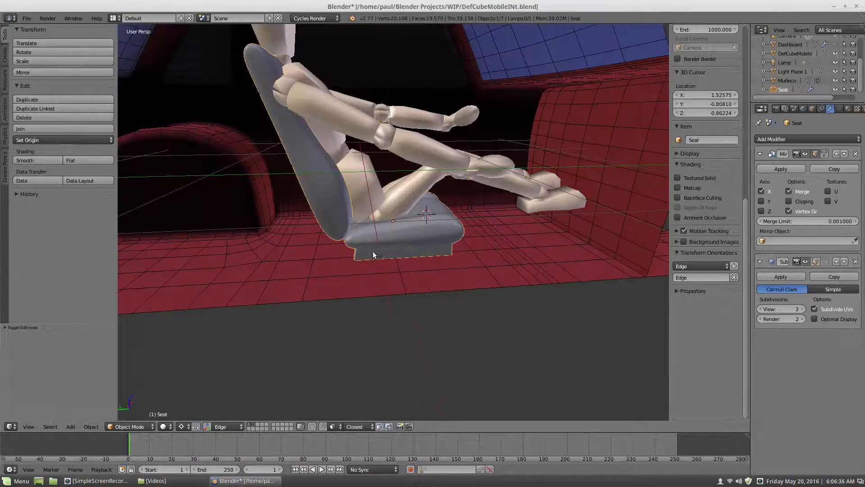
scroll(450, 249, "down", 4)
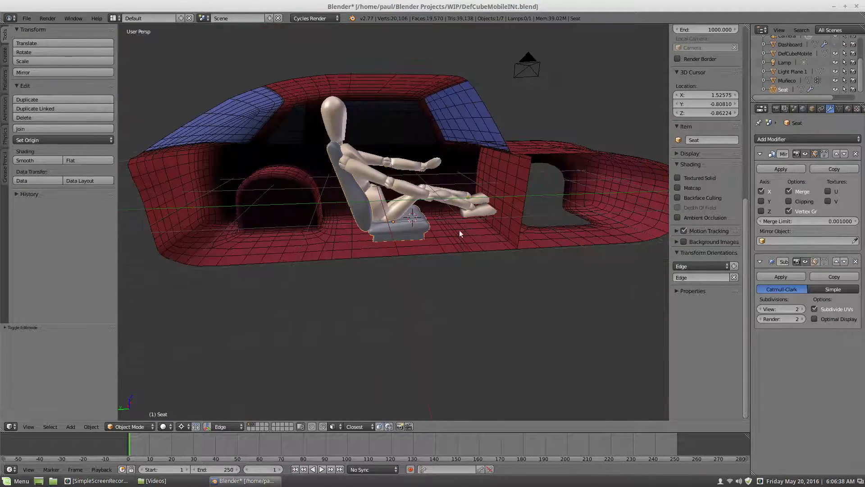
scroll(458, 230, "up", 4)
middle_click_drag(295, 222, 244, 198)
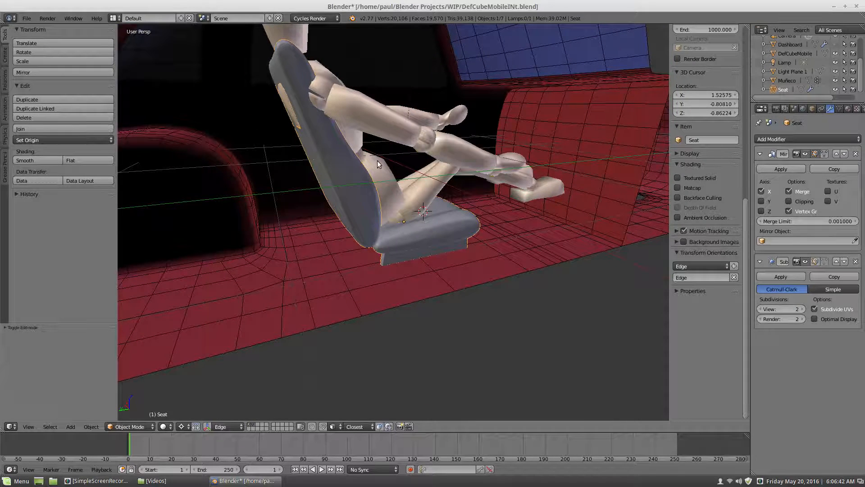
scroll(368, 179, "down", 3)
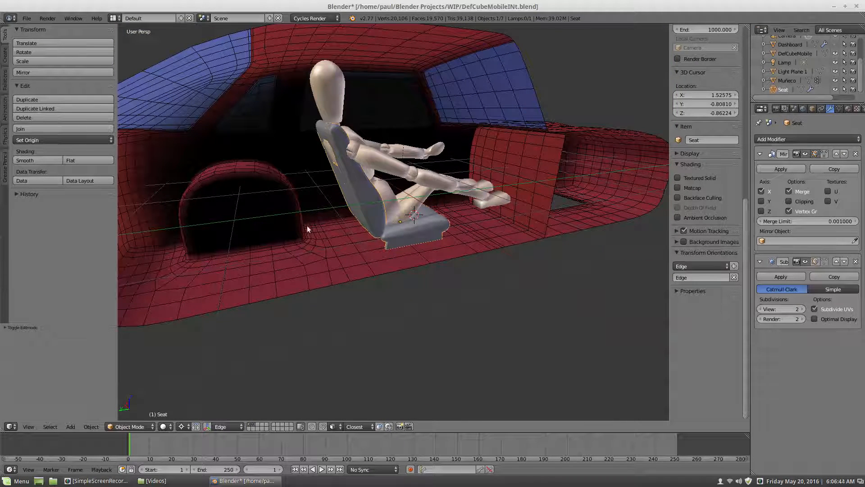
scroll(339, 187, "up", 3)
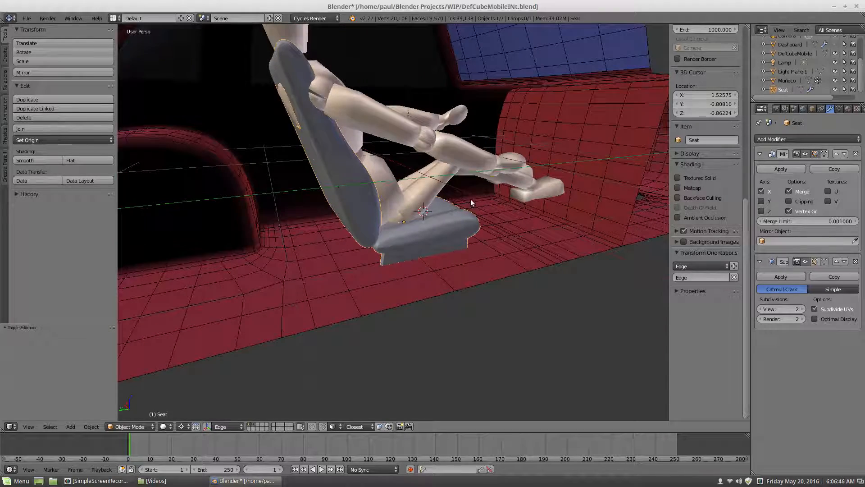
middle_click_drag(505, 184, 260, 224)
scroll(260, 223, "down", 6)
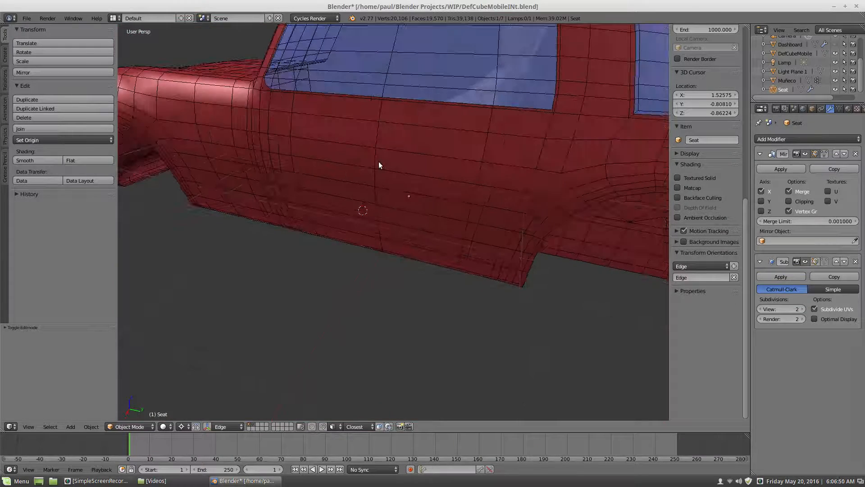
scroll(467, 159, "down", 3)
middle_click_drag(467, 158, 291, 162)
scroll(356, 202, "up", 6)
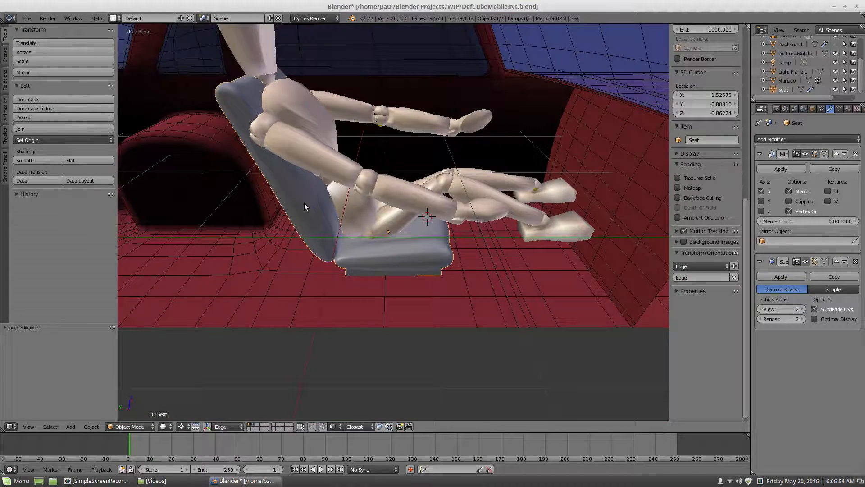
middle_click_drag(304, 203, 318, 180)
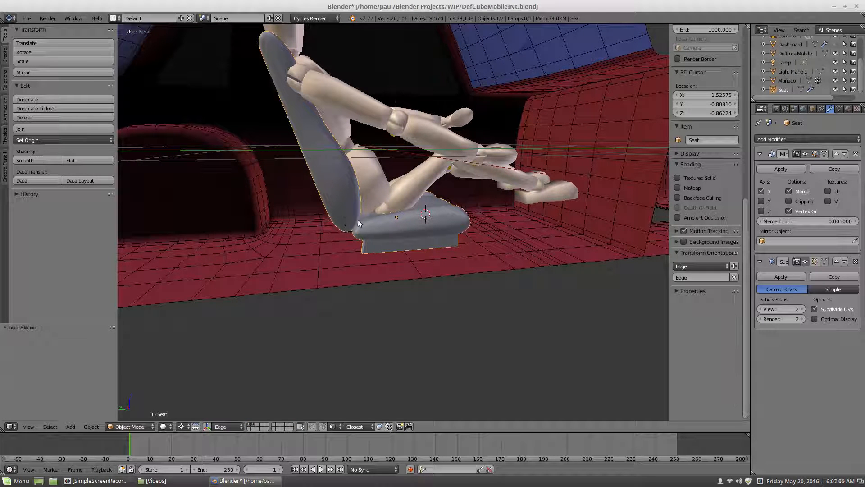
mouse_move(469, 224)
middle_mouse_down()
mouse_move(434, 228)
mouse_move(471, 237)
middle_mouse_up()
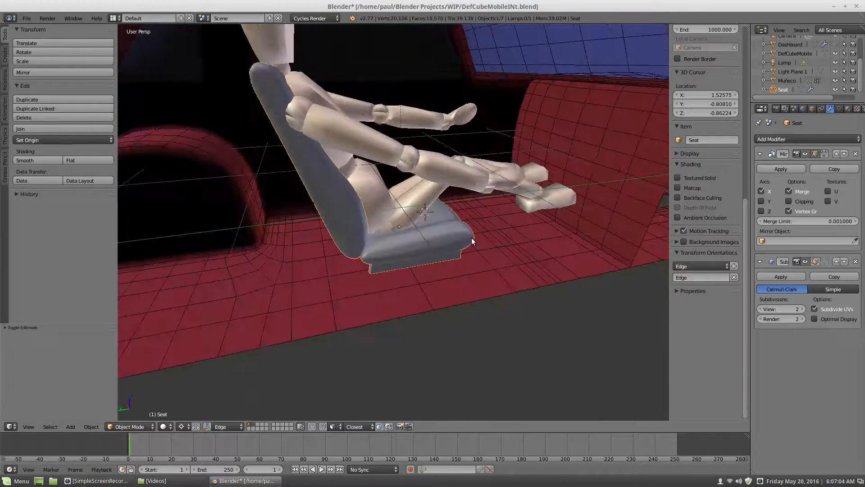
Examine the backrest and cushion around the mannequin up close, from above, behind and the front
mouse_move(266, 156)
middle_mouse_down()
mouse_move(257, 135)
mouse_move(280, 149)
middle_mouse_up()
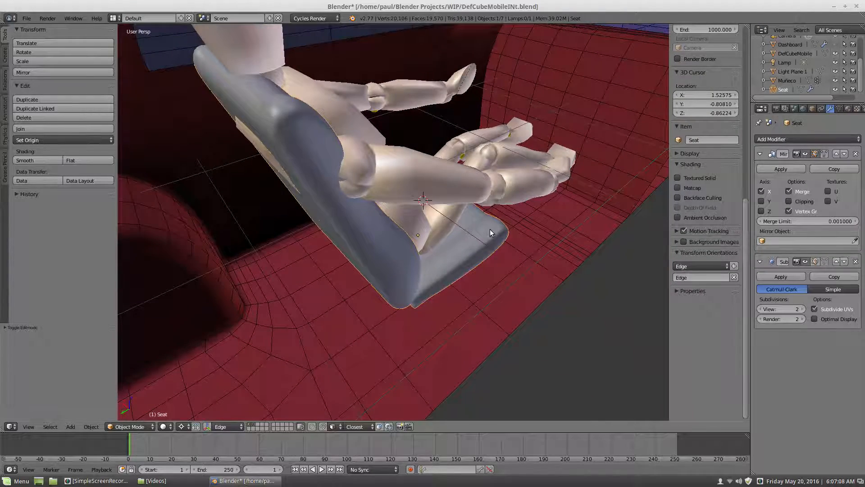
middle_click_drag(491, 229, 466, 230)
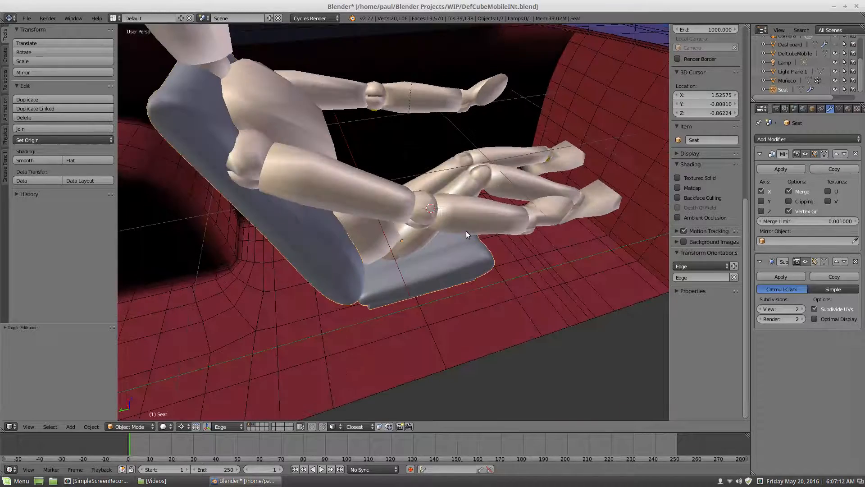
middle_click_drag(310, 166, 354, 253)
scroll(374, 226, "up", 2)
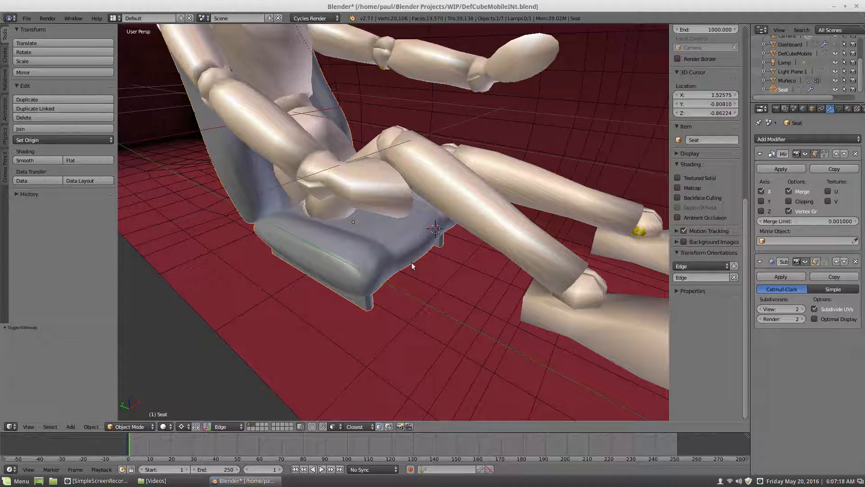
middle_click_drag(259, 163, 295, 199)
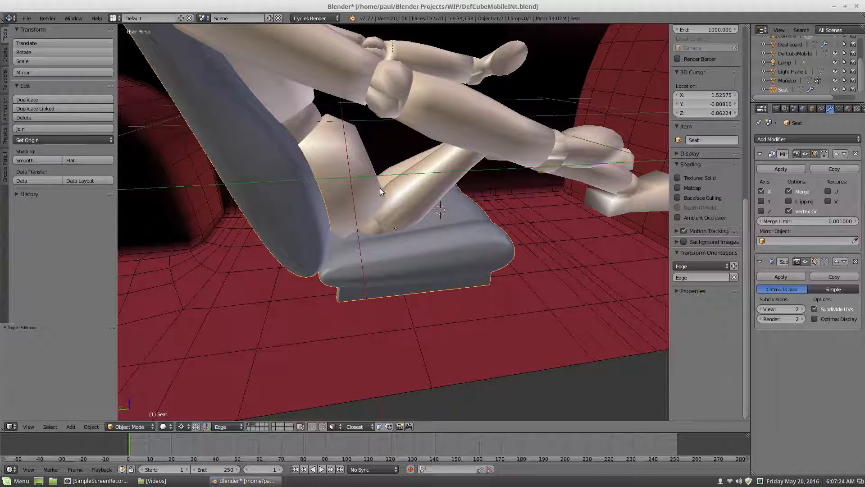
scroll(344, 160, "down", 2)
scroll(333, 175, "up", 2)
middle_click_drag(303, 145, 332, 159)
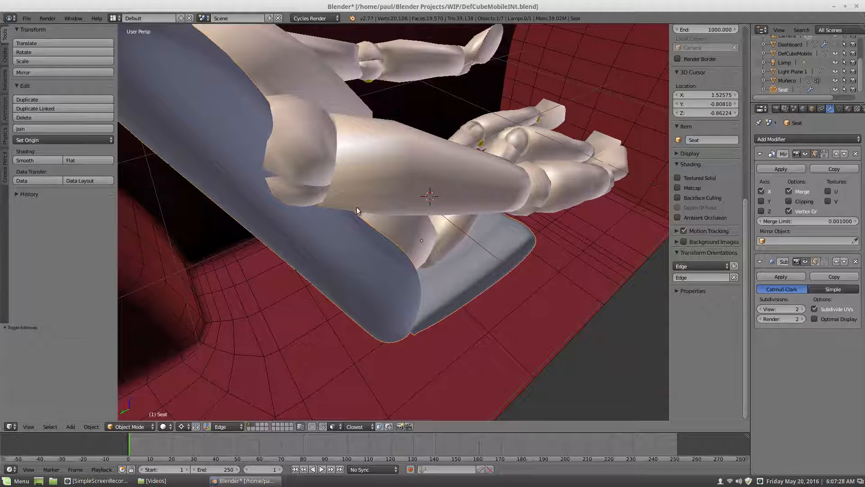
scroll(381, 177, "down", 2)
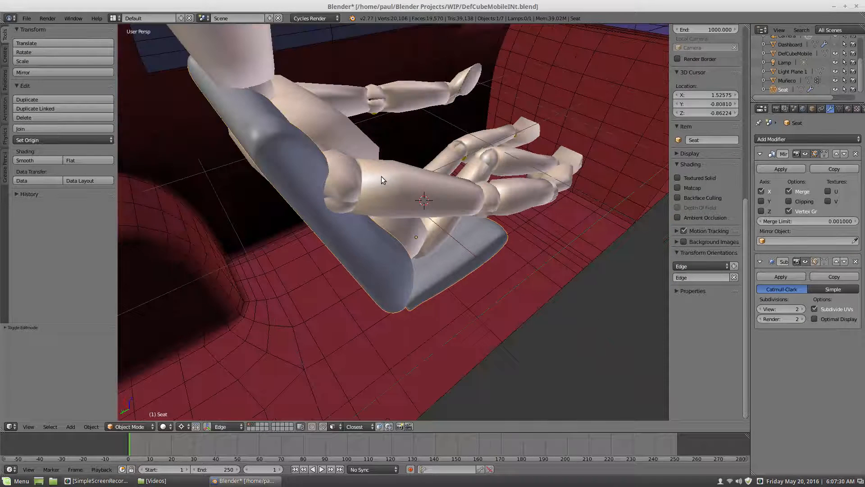
scroll(440, 258, "up", 2)
middle_click_drag(396, 140, 442, 229)
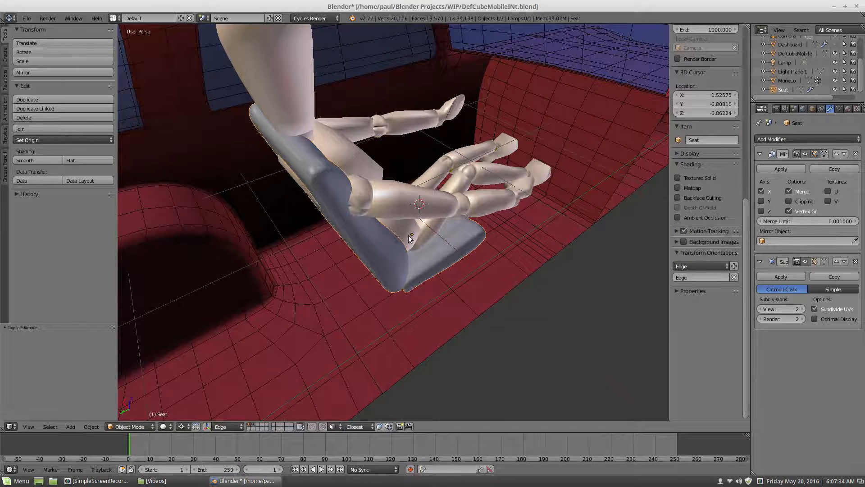
middle_click_drag(295, 161, 309, 167)
scroll(309, 167, "down", 2)
scroll(349, 208, "up", 2)
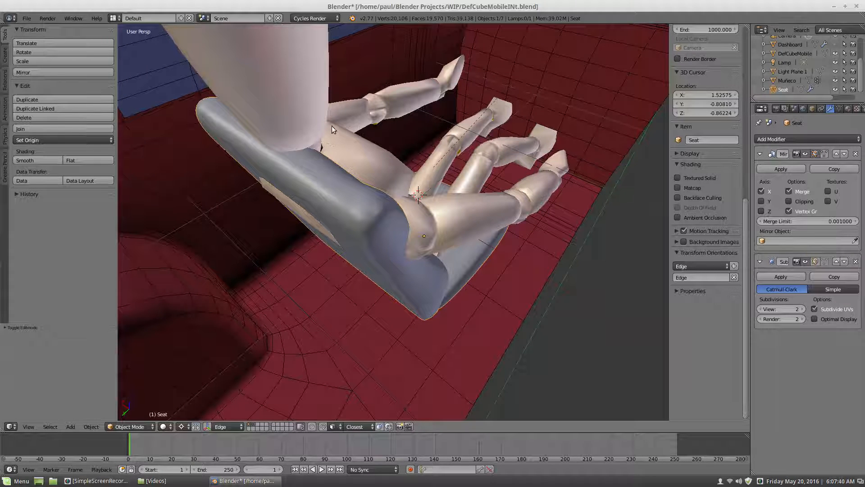
mouse_move(375, 180)
middle_mouse_down()
mouse_move(367, 174)
mouse_move(373, 179)
middle_mouse_up()
scroll(306, 174, "up", 2)
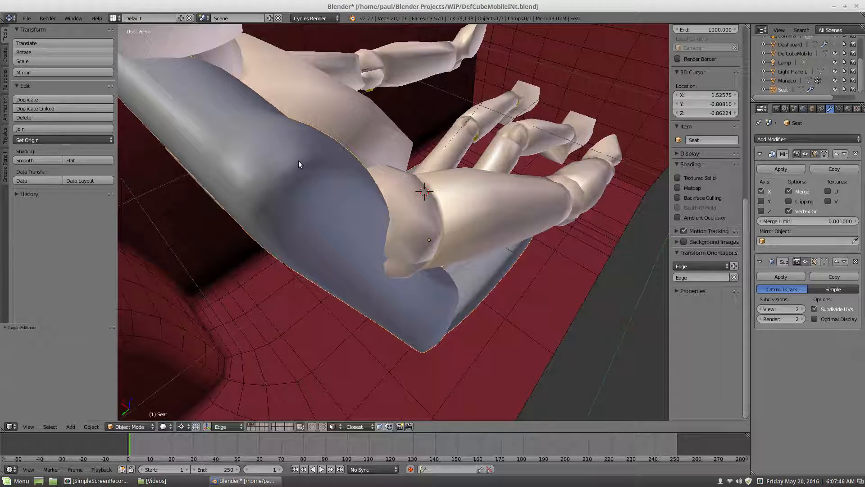
scroll(309, 154, "down", 2)
scroll(340, 159, "up", 1)
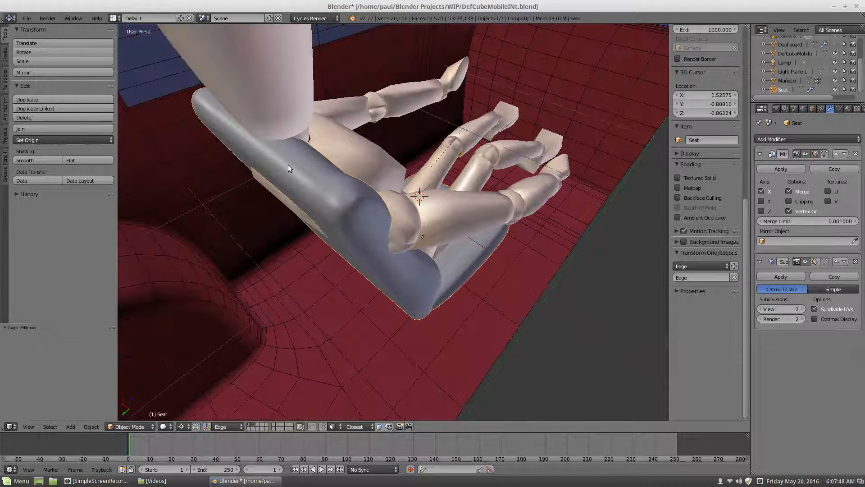
scroll(296, 167, "up", 2)
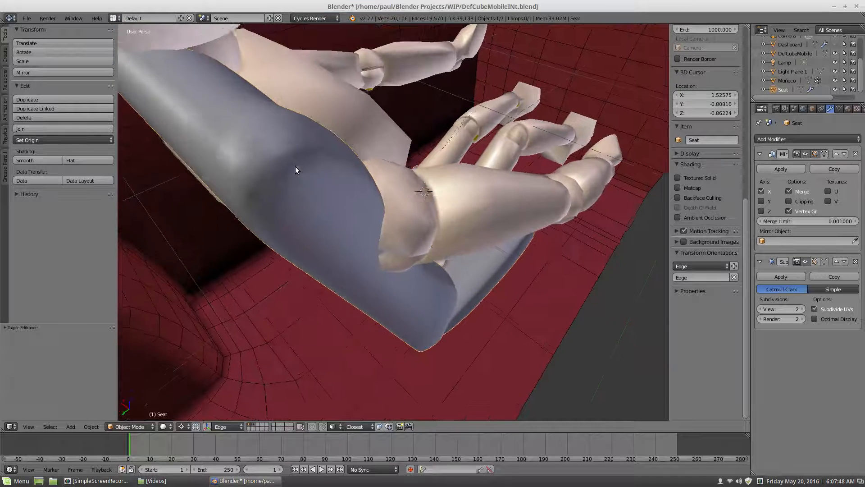
Put the seat in Edit Mode and isolate it in local view
left_click(133, 428)
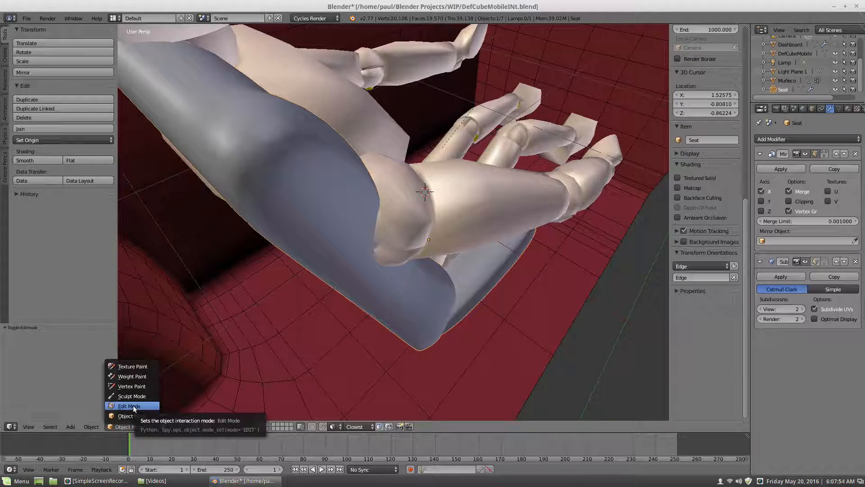
left_click(130, 406)
scroll(296, 261, "down", 4)
scroll(314, 253, "up", 8)
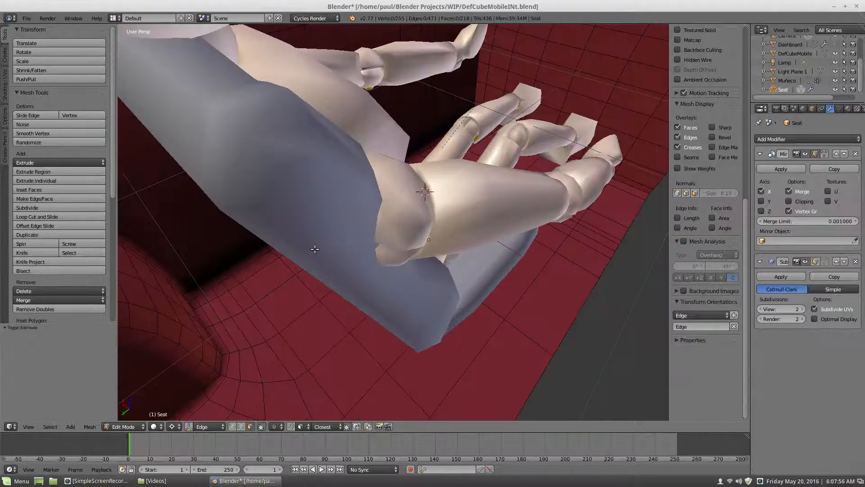
scroll(334, 231, "up", 2)
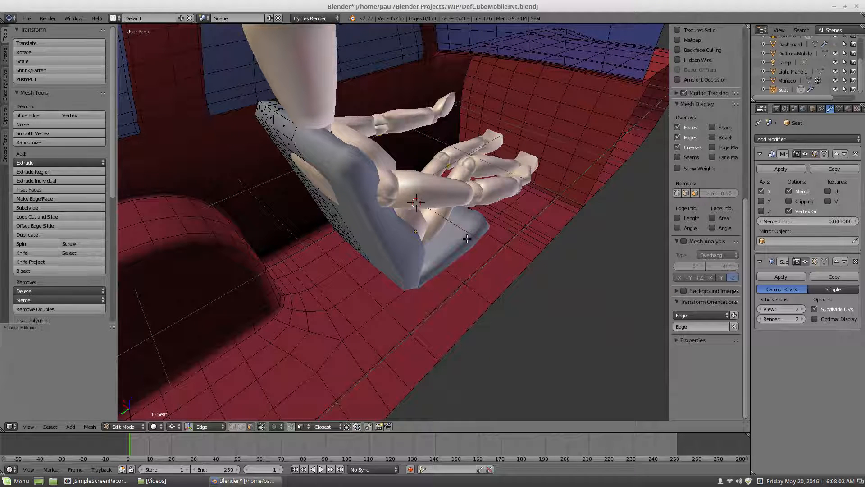
key("KP_Divide")
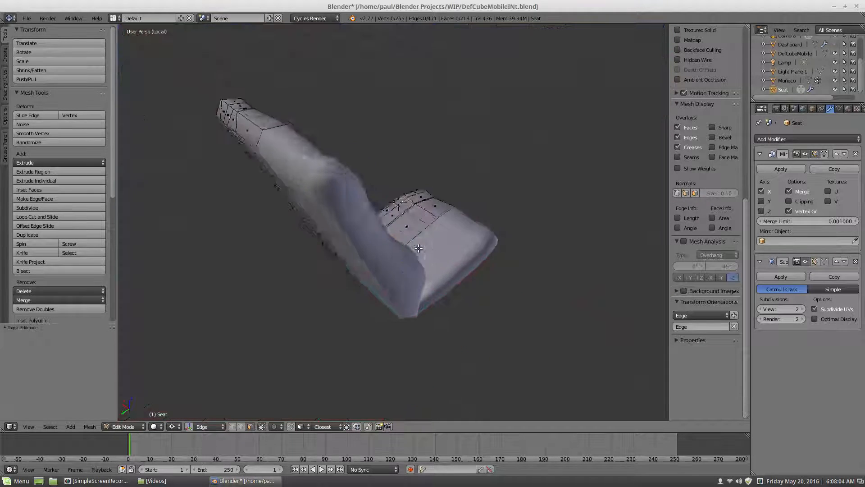
middle_click_drag(404, 245, 359, 224)
scroll(434, 224, "down", 3)
scroll(414, 206, "up", 3)
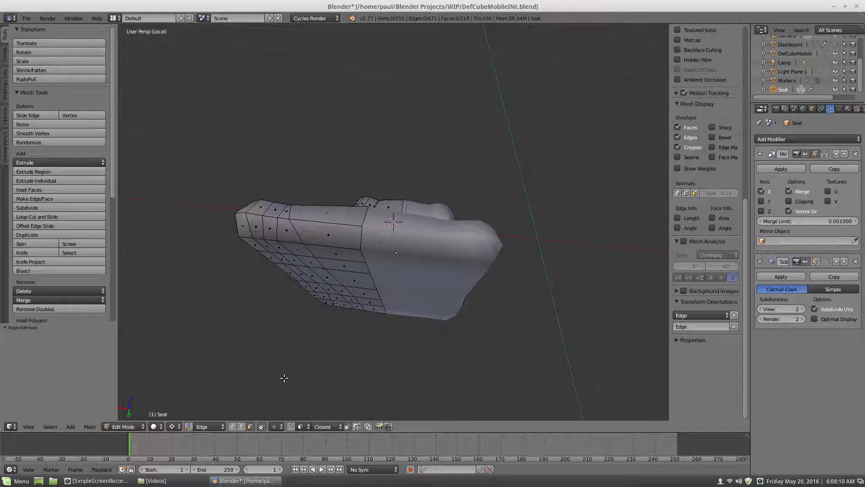
In vertex selection mode, snap the 3D cursor to the vertex at the backrest's top centre and change the pivot point setting
left_click(241, 427)
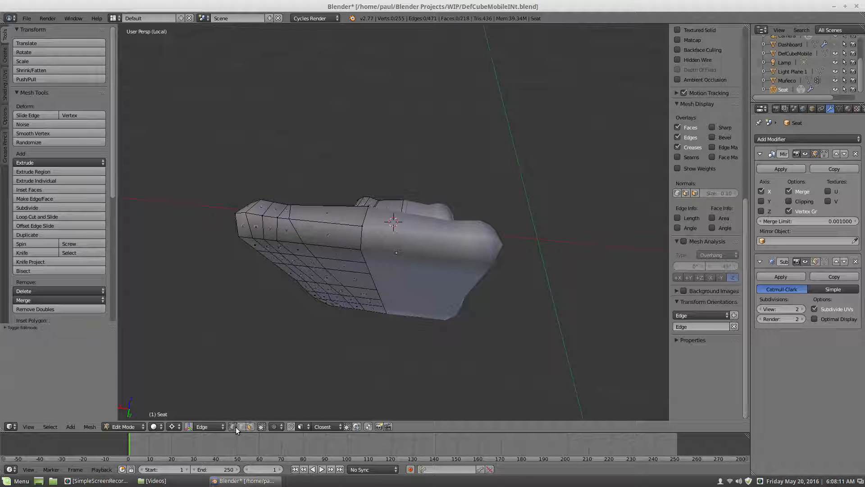
right_click(362, 224)
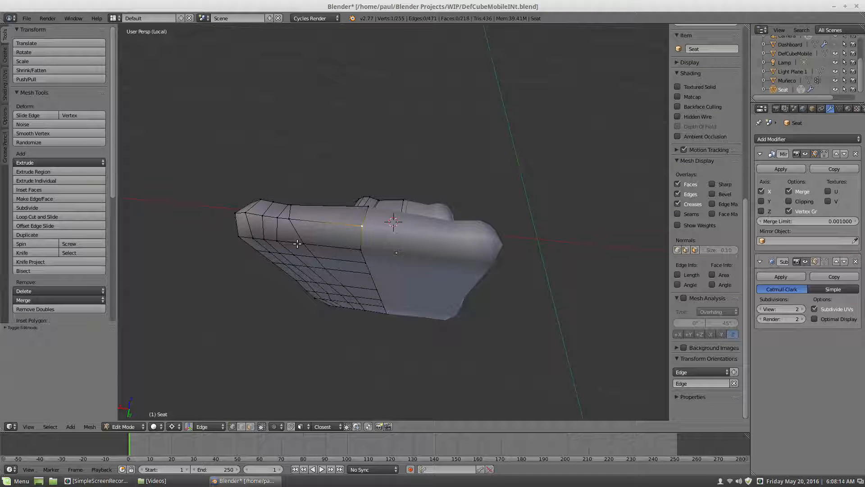
key("shift+s")
left_click(297, 244)
mouse_move(297, 244)
middle_mouse_down()
mouse_move(275, 236)
mouse_move(304, 232)
middle_mouse_up()
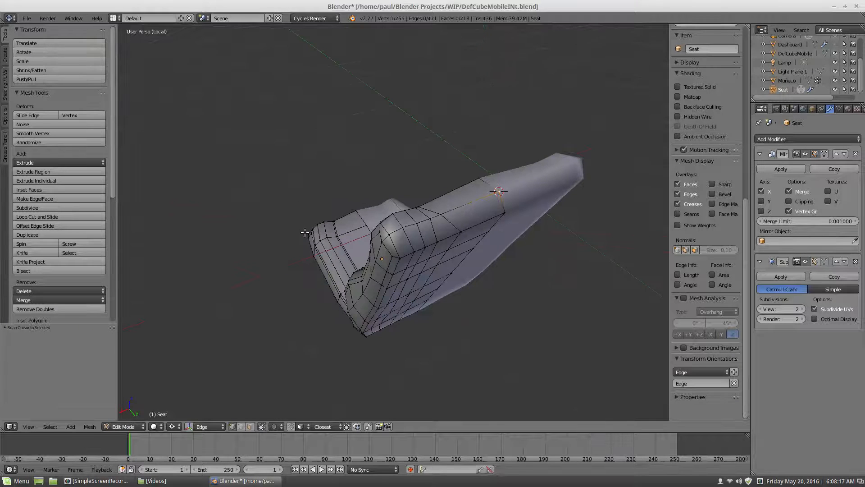
left_click(172, 426)
left_click(195, 386)
middle_click_drag(333, 306, 341, 257)
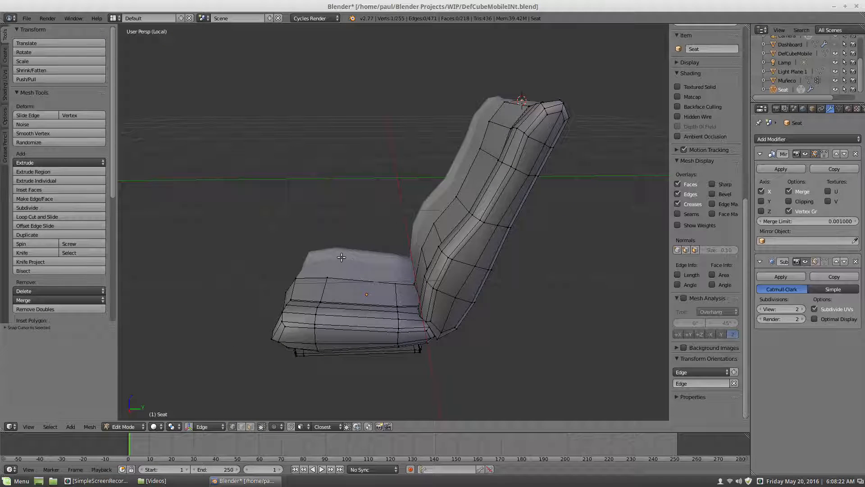
Add a cube to the seat mesh at the 3D cursor and scale it down to headrest size
key("shift+a")
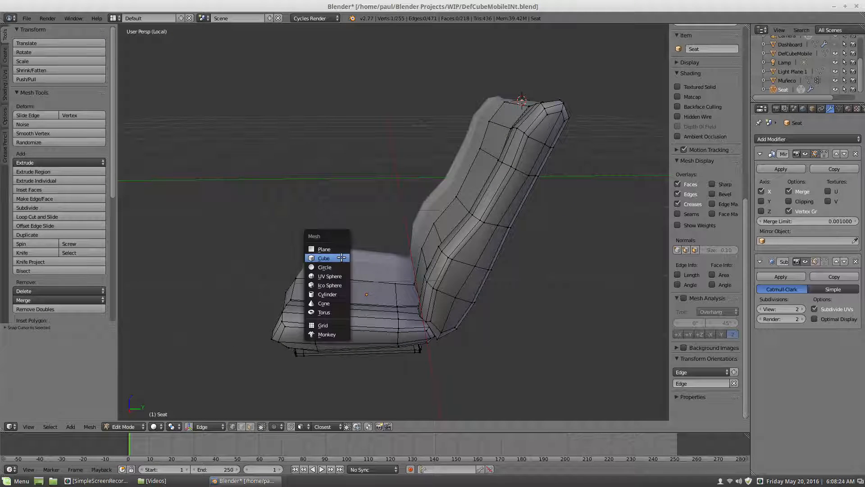
left_click(340, 254)
middle_click_drag(363, 236, 356, 265)
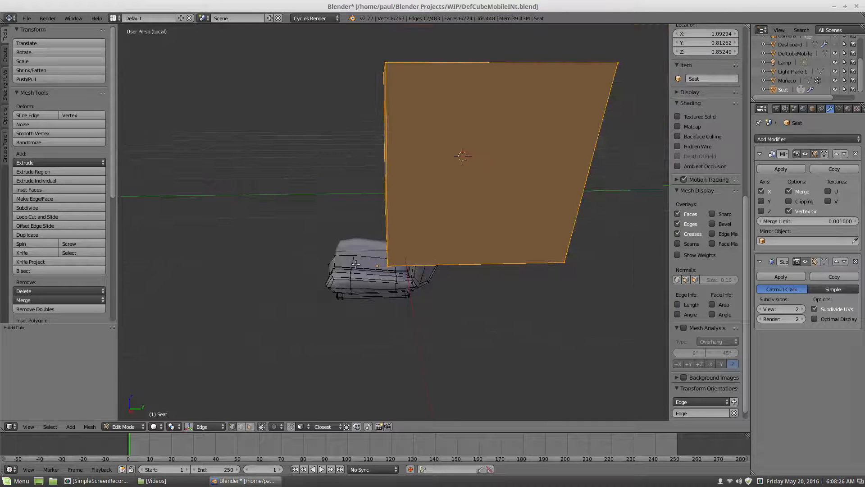
key("s")
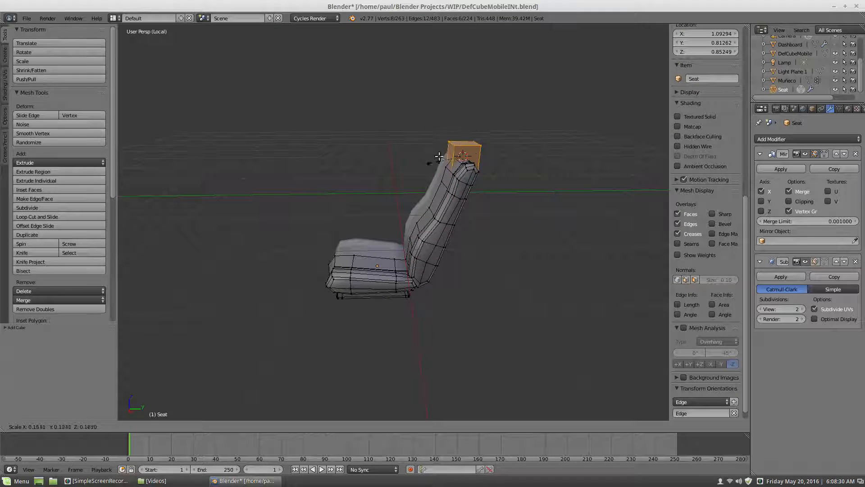
left_click(427, 171)
Move the small cube up until it sits just above the backrest's top edge, and clear the selection
key("g")
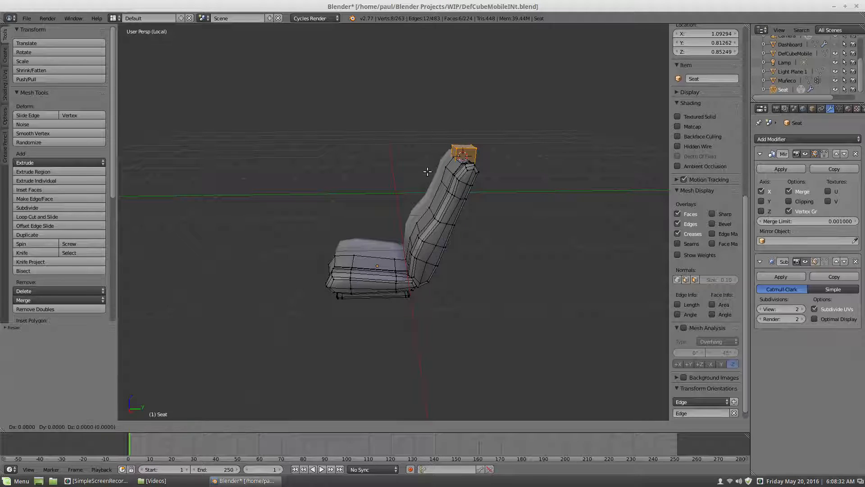
left_click(436, 152)
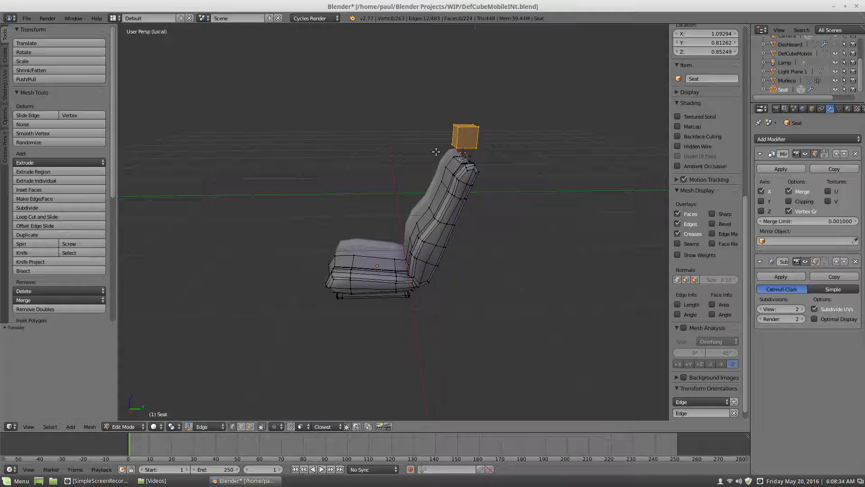
key("a")
middle_click_drag(421, 160, 498, 170)
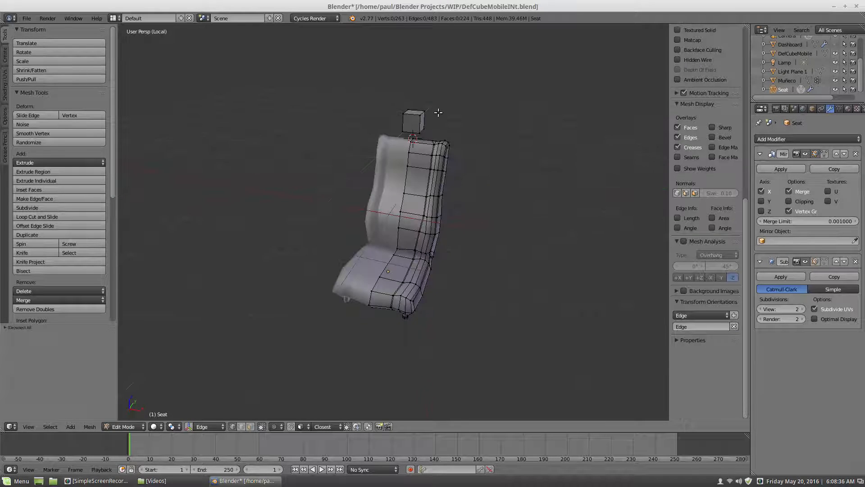
scroll(438, 110, "up", 2)
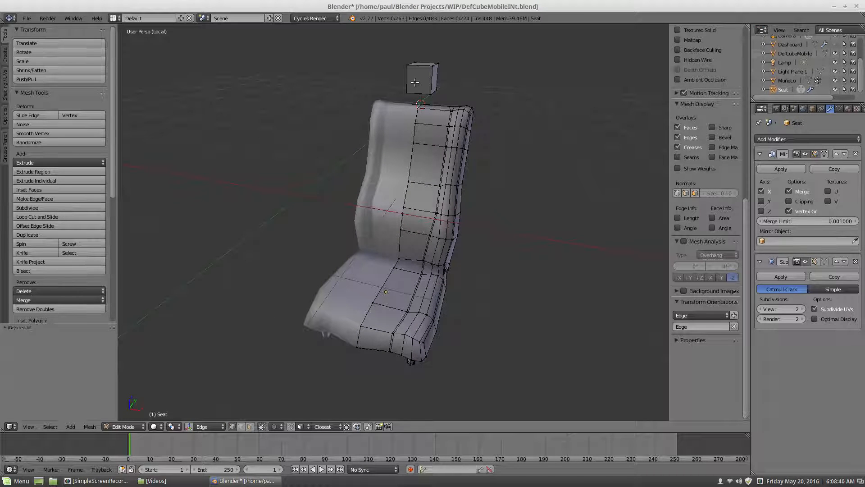
Select the whole cube and move it sideways off the mirror plane, leaving a gap between it and its mirrored copy
key("l")
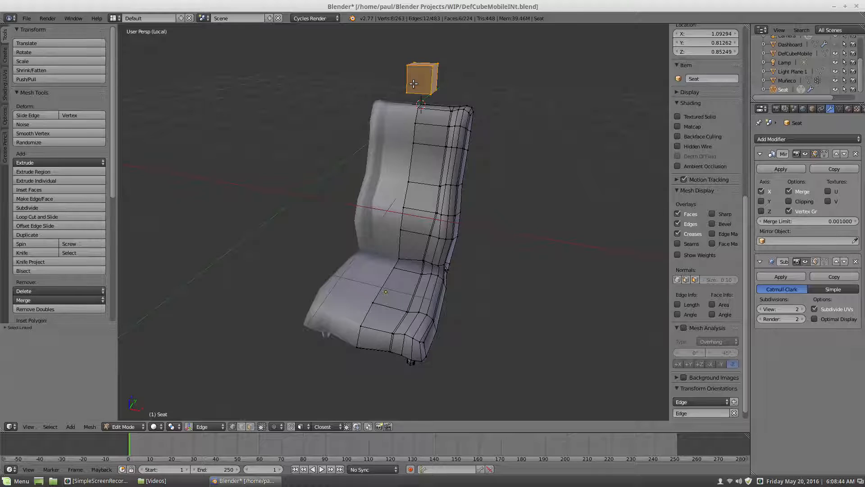
key("KP_Decimal")
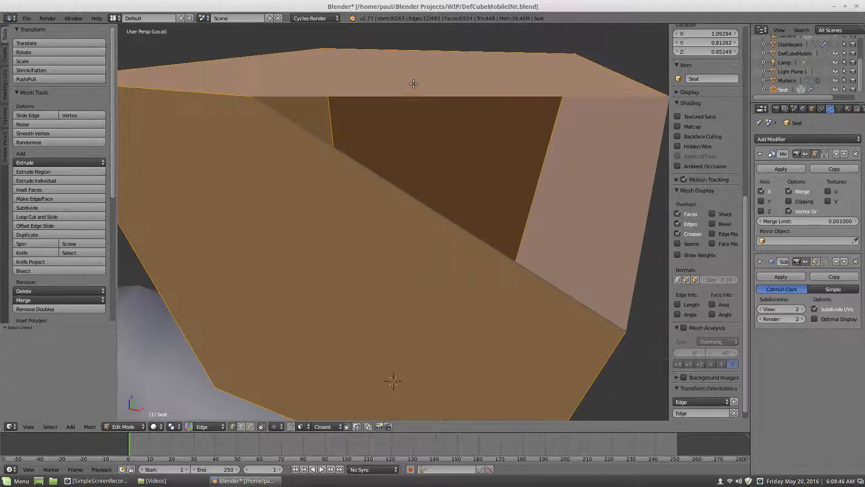
scroll(428, 101, "down", 7)
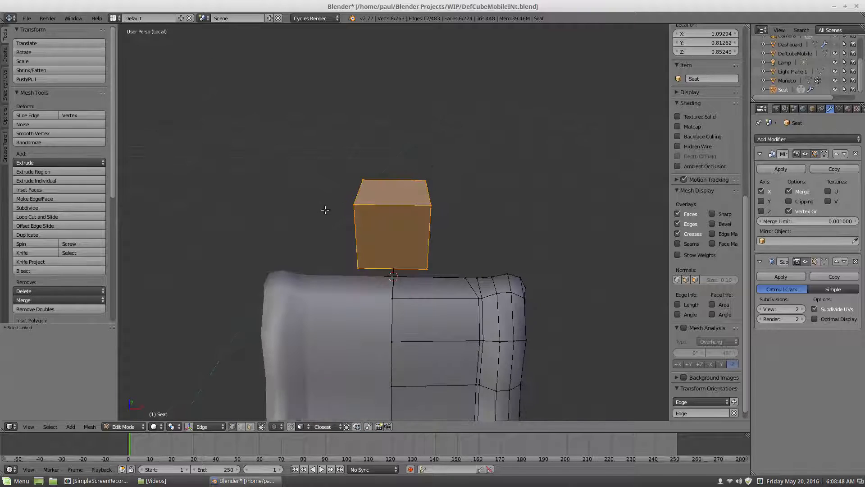
key("g")
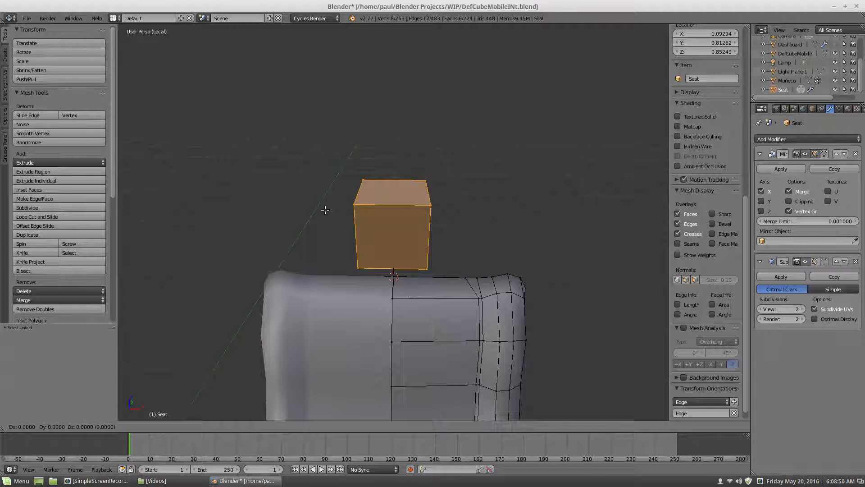
left_click(393, 224)
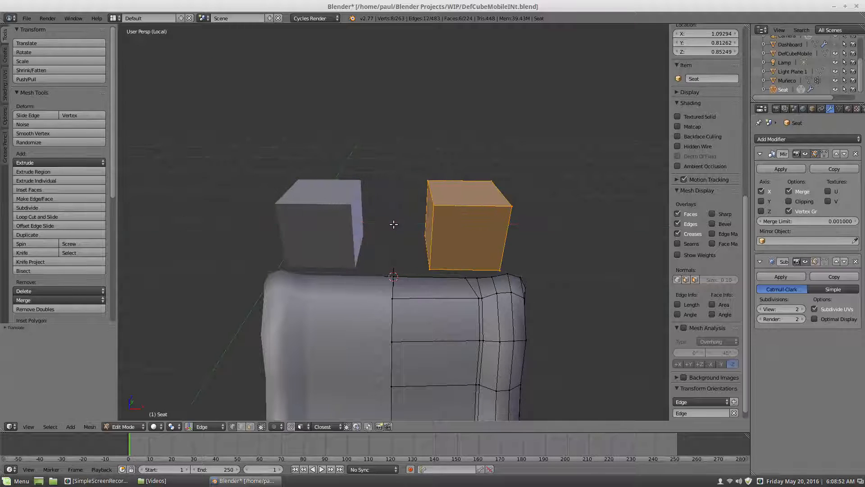
key("a")
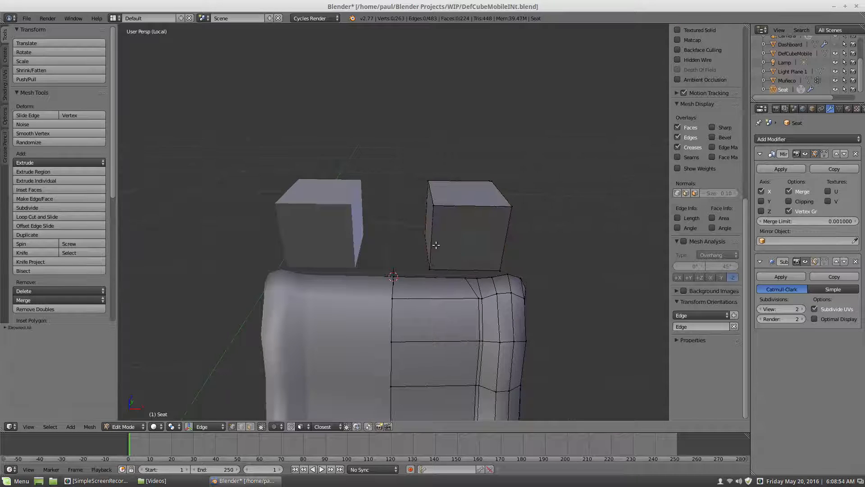
Select the cube's rear face and move it forward along the global Y axis to make the block thinner
middle_click_drag(421, 232, 390, 250)
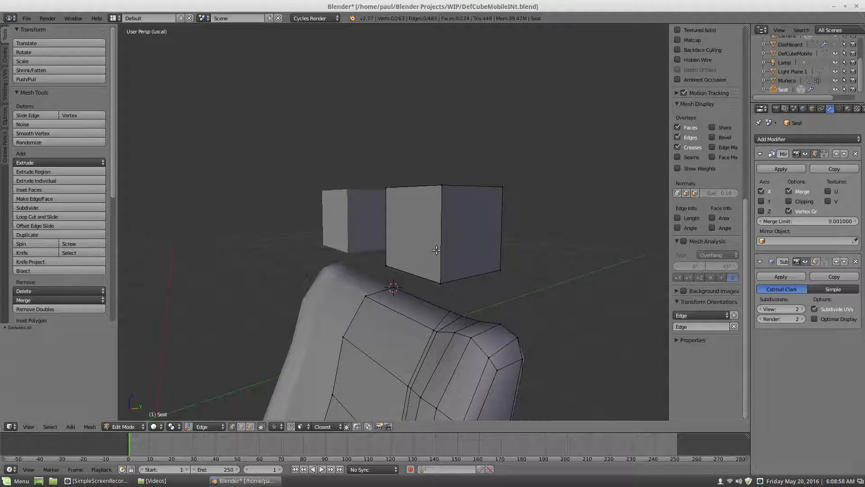
middle_click_drag(411, 235, 469, 253)
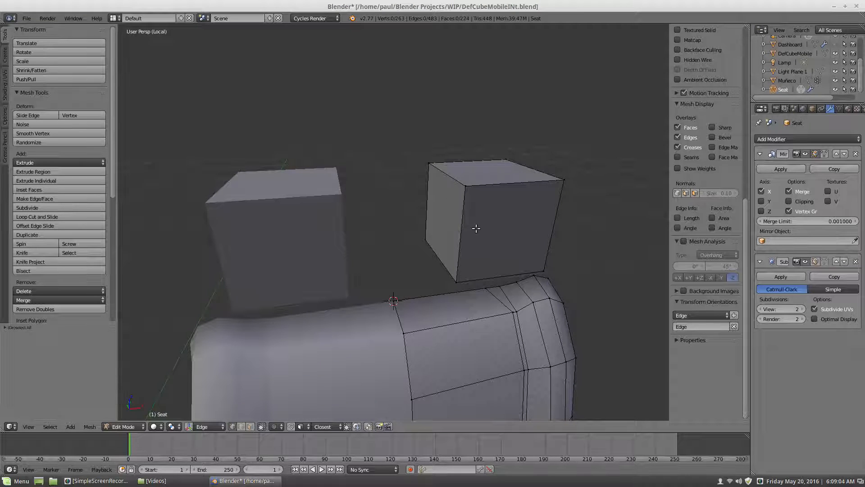
middle_click_drag(522, 196, 390, 206)
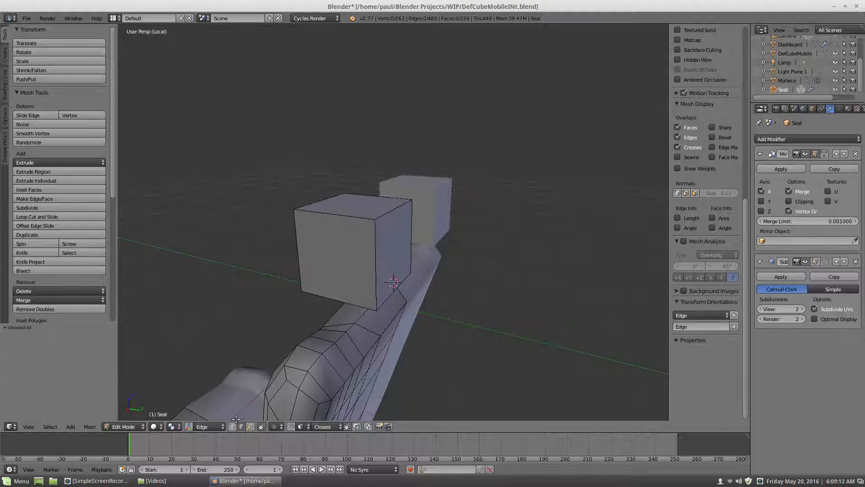
right_click(377, 292)
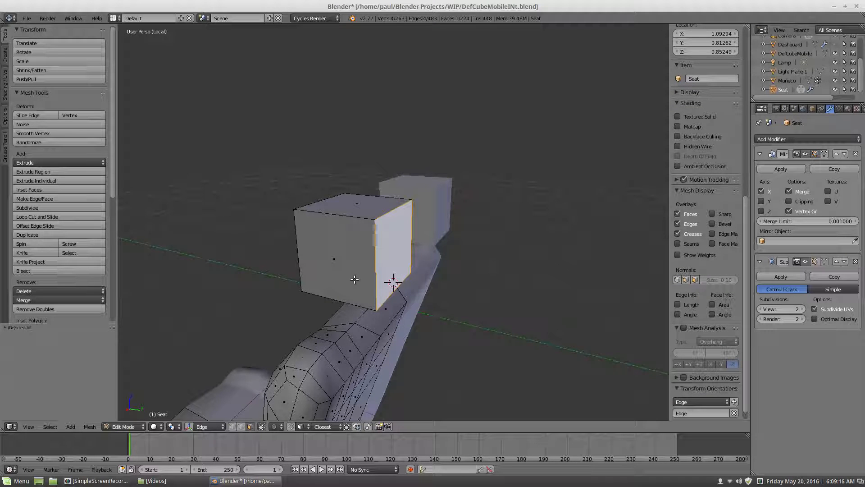
key("g")
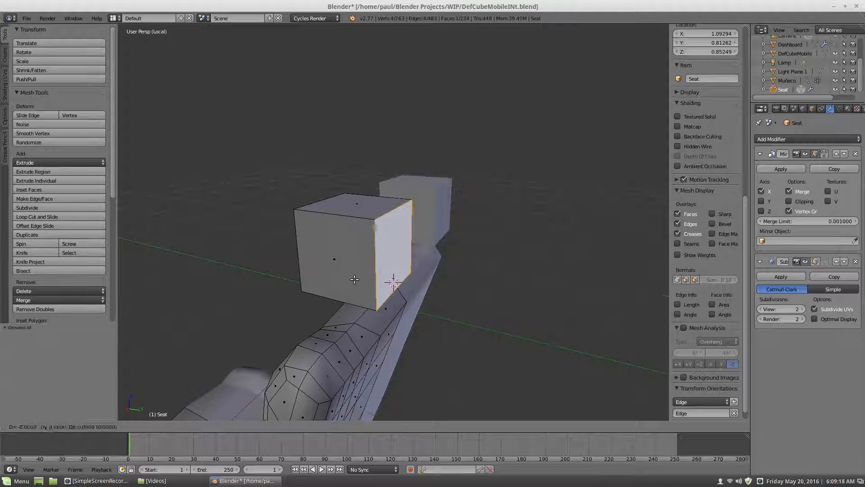
key("y")
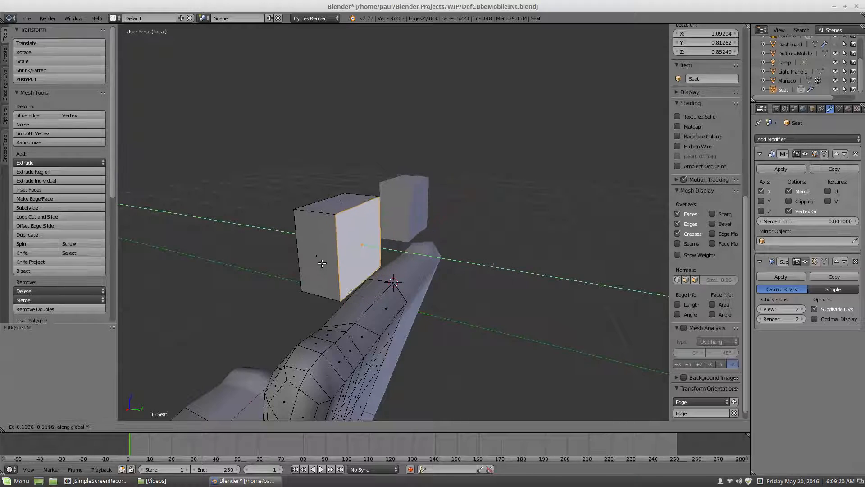
left_click(315, 261)
Add a horizontal loop cut around the headrest block and slide it down to the lower third
middle_click_drag(315, 262, 379, 227)
scroll(390, 250, "up", 4)
scroll(425, 248, "up", 2)
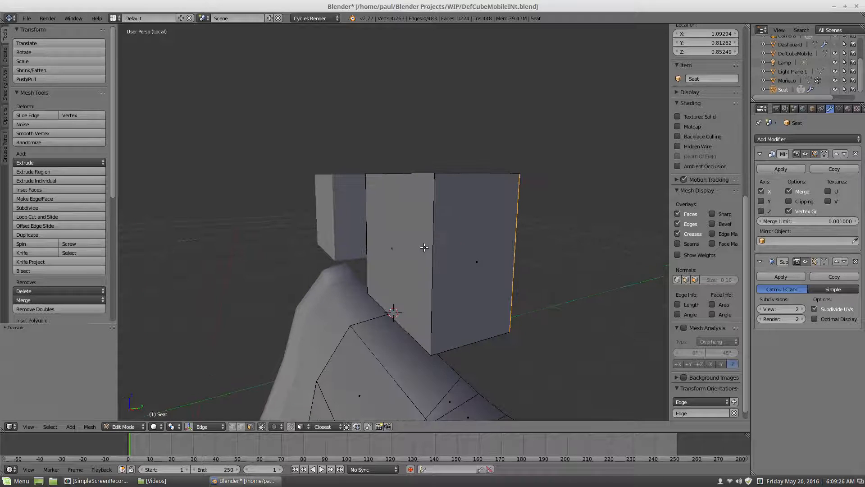
scroll(425, 247, "down", 2)
middle_click_drag(468, 238, 429, 256)
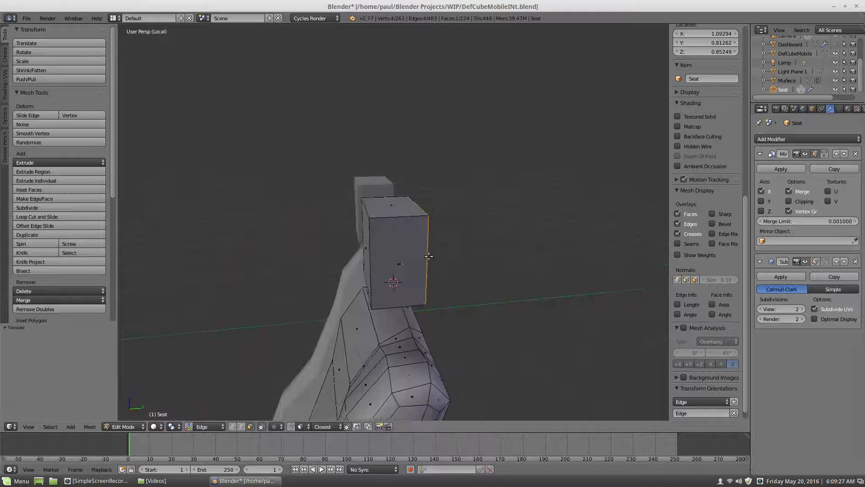
key("ctrl+r")
left_click(382, 273)
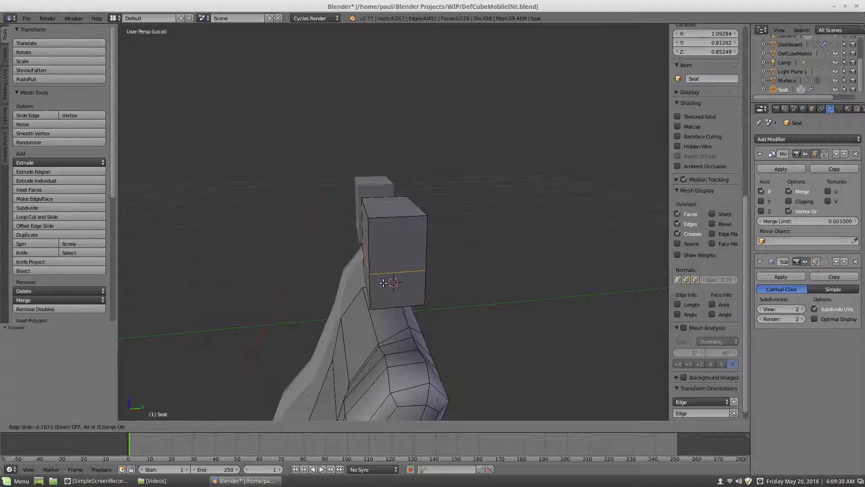
left_click(364, 298)
key("a")
Select the front edge of the lower loop and move it slightly forward along the global Y axis
middle_click_drag(364, 298, 394, 291)
scroll(394, 292, "up", 1)
right_click(471, 243)
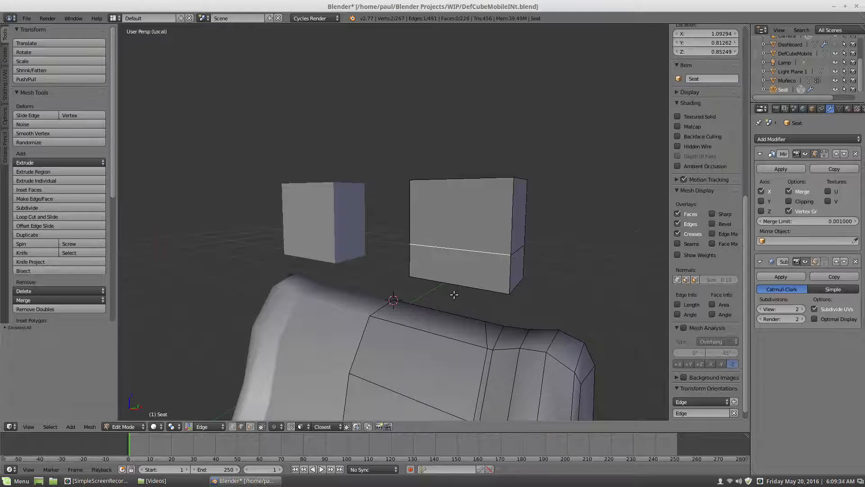
middle_click_drag(471, 243, 332, 317)
key("g")
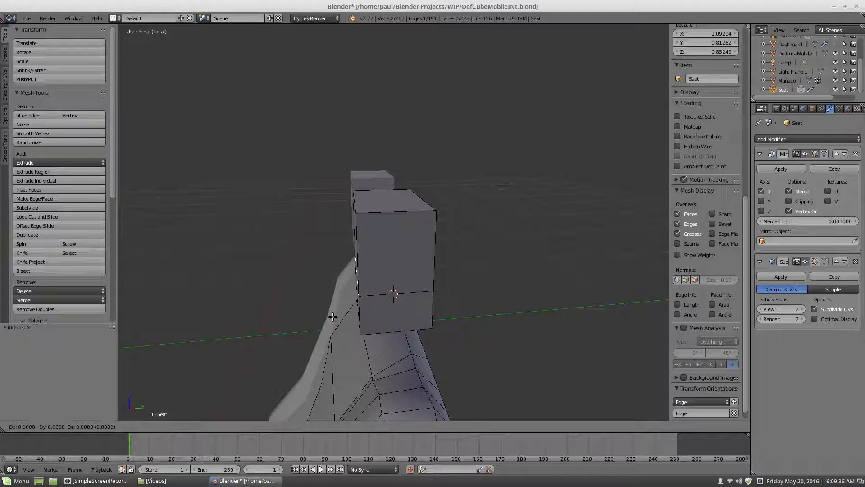
key("y")
left_click(320, 316)
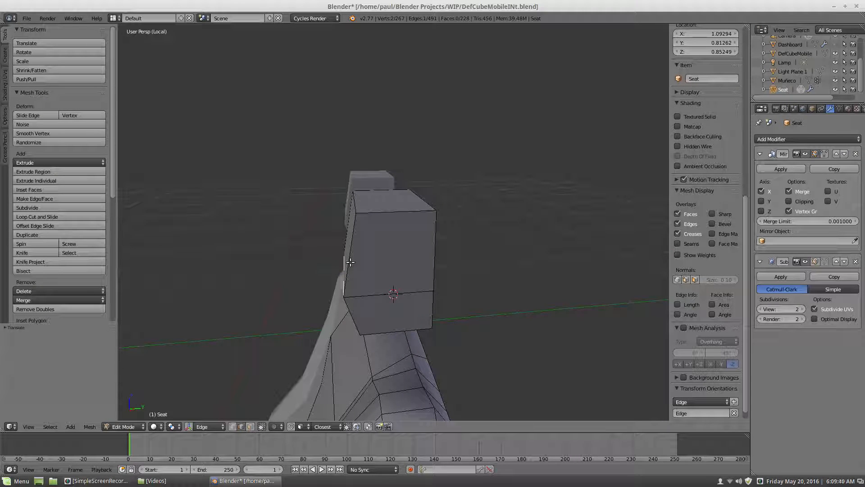
Add a second horizontal loop cut about midway between the lower loop and the block's top
key("ctrl+r")
left_click(362, 251)
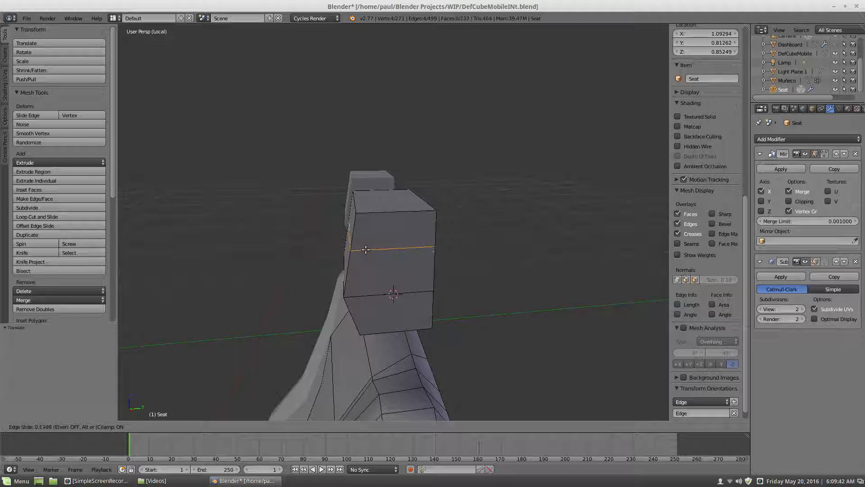
left_click(366, 249)
middle_click_drag(337, 251, 386, 239)
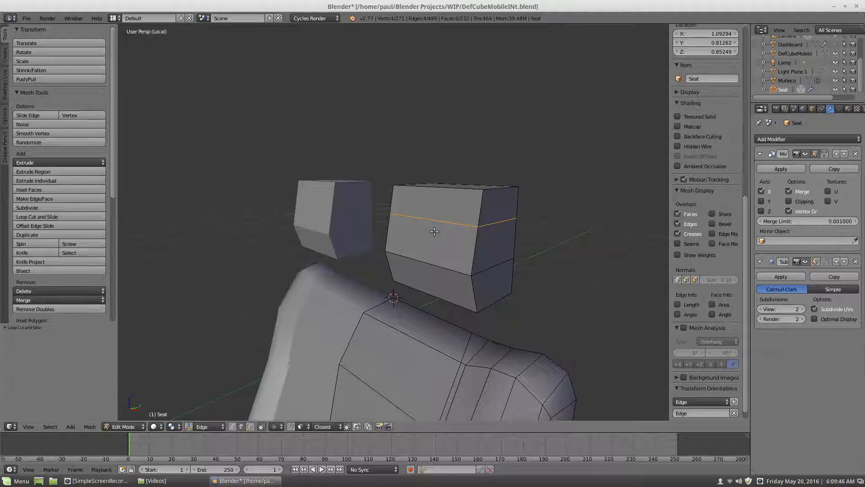
key("g")
key("y")
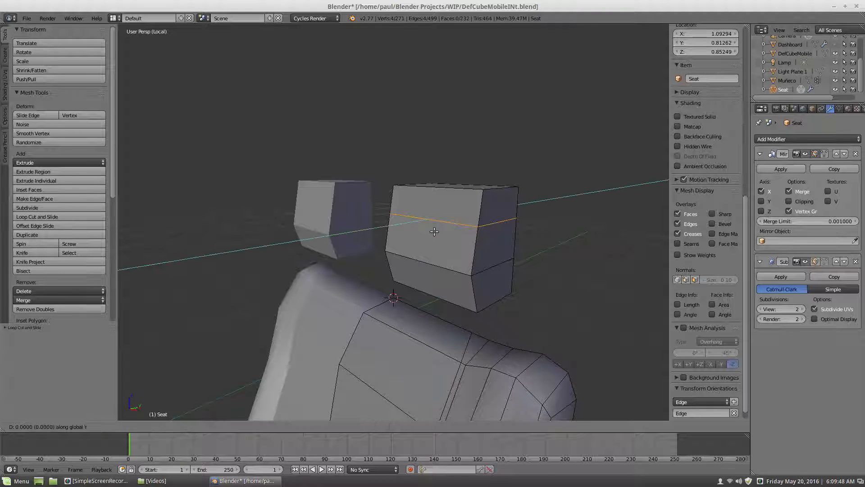
right_click(442, 233)
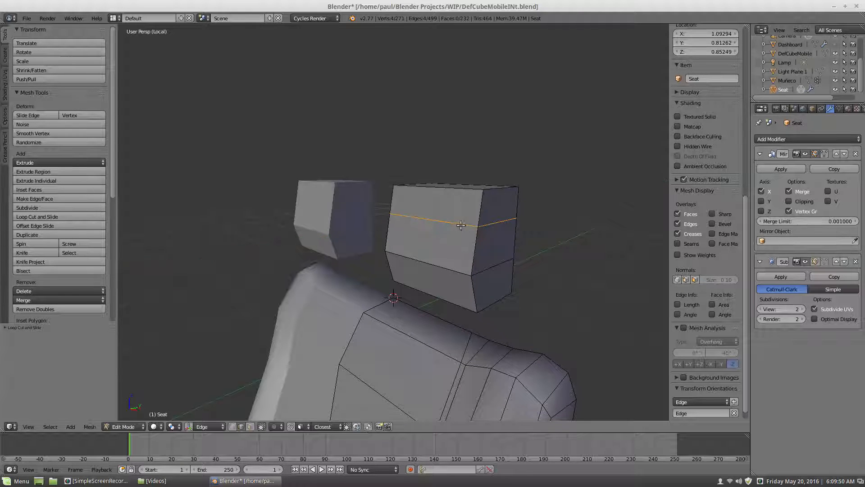
Select only the front edge of the upper loop and move it slightly backward along the global Y axis
right_click(426, 235)
key("g")
key("y")
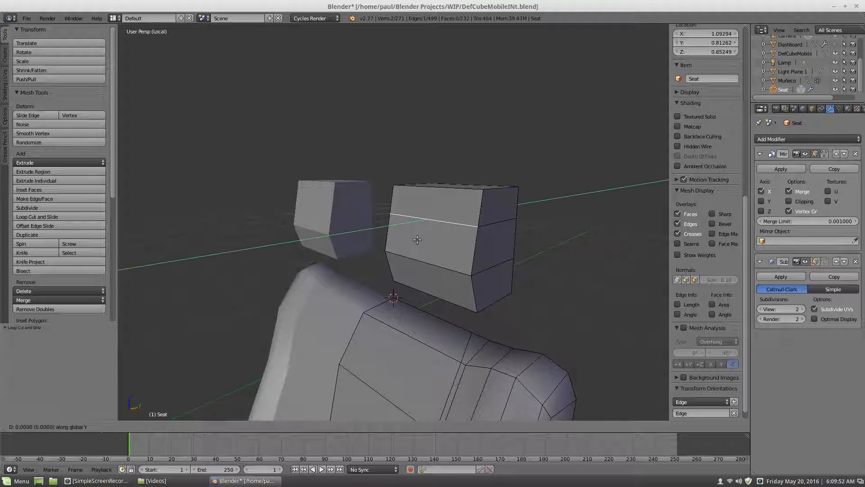
left_click(425, 238)
key("a")
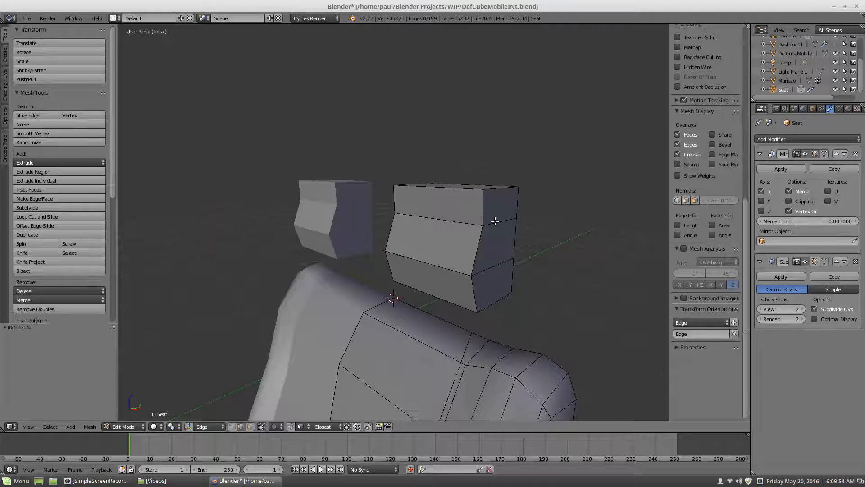
Select the block's top front edge and move it slightly backward along the global Y axis to slope the upper front
middle_click_drag(496, 218, 463, 238)
right_click(371, 238)
right_click(375, 234)
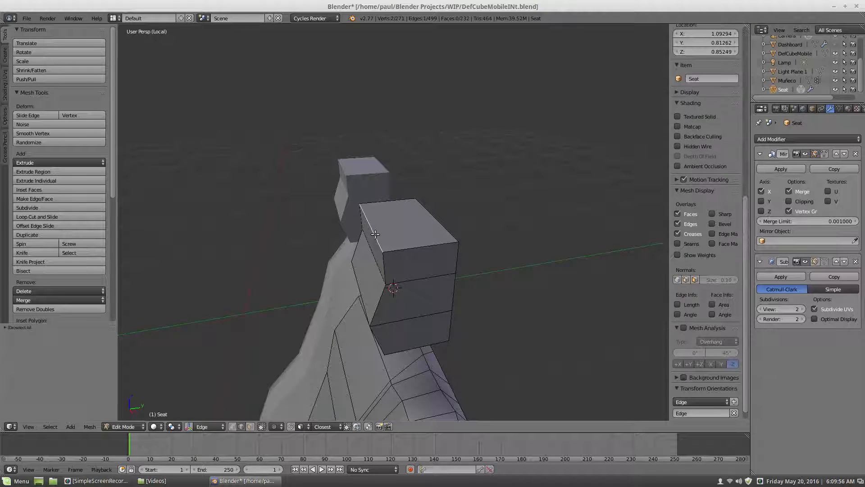
key("g")
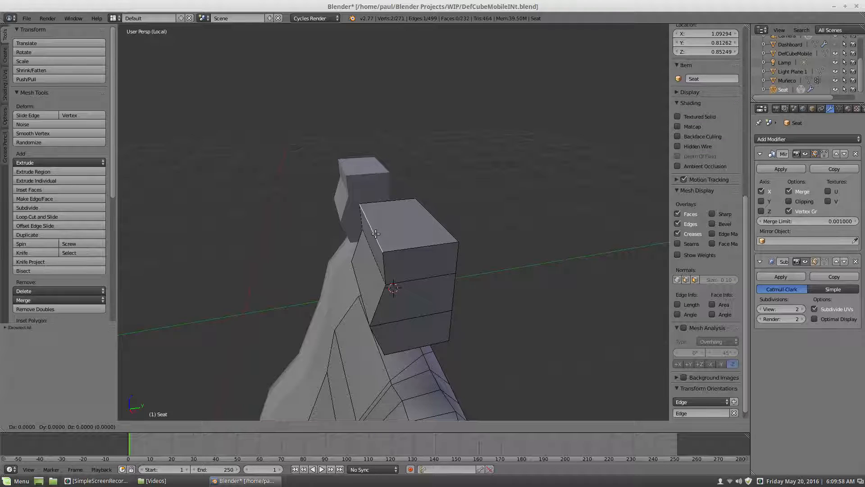
key("y")
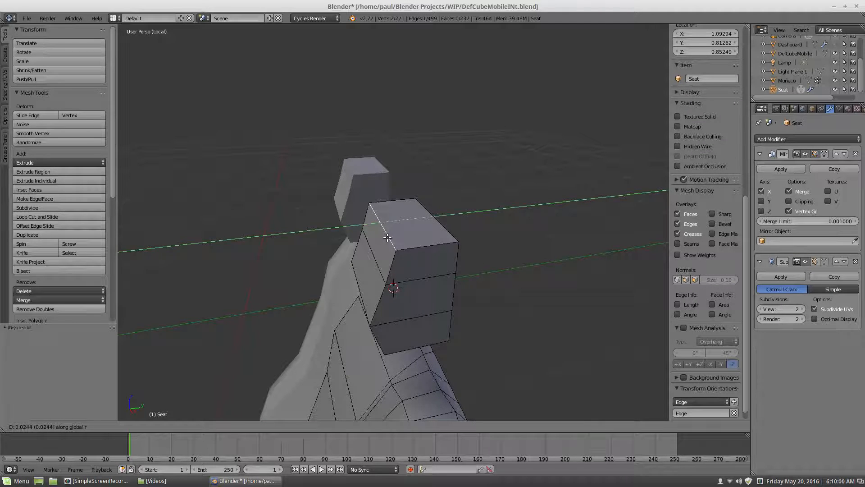
left_click(391, 236)
middle_click_drag(402, 280, 471, 251)
scroll(463, 249, "up", 2)
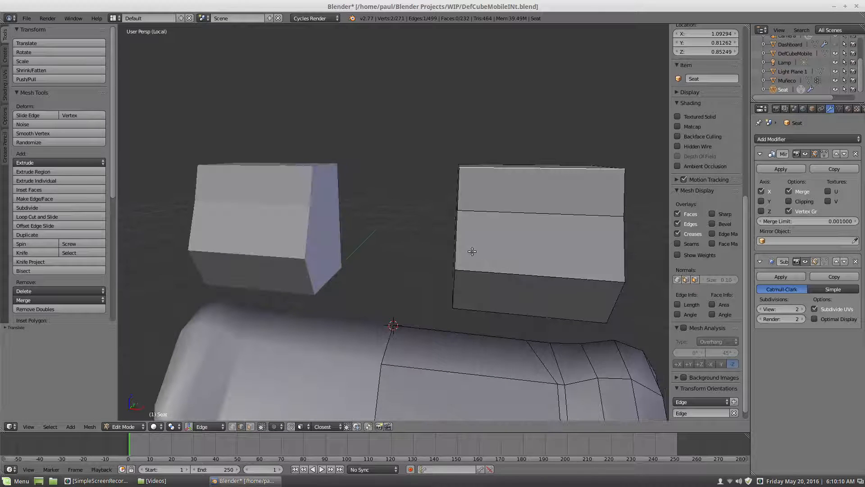
Select the lower and upper faces on the headrest block's inner side and extrude them toward the seat's centre
left_click(250, 427)
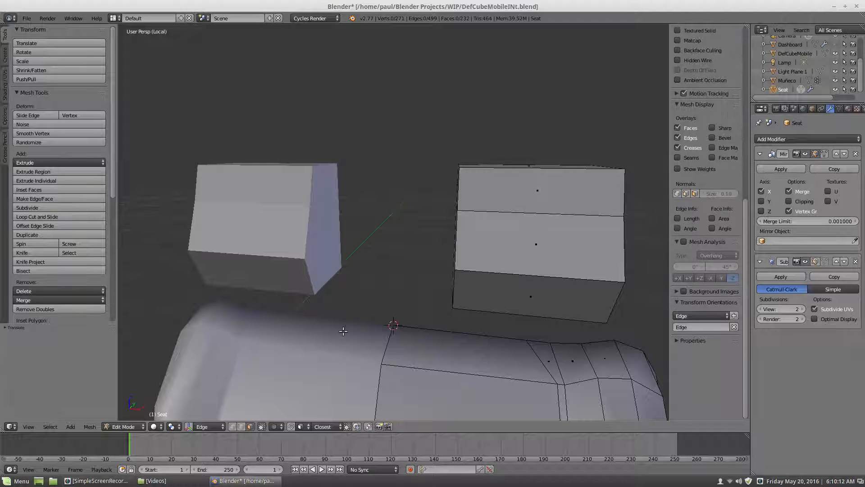
middle_click_drag(343, 331, 394, 312)
left_click(448, 251)
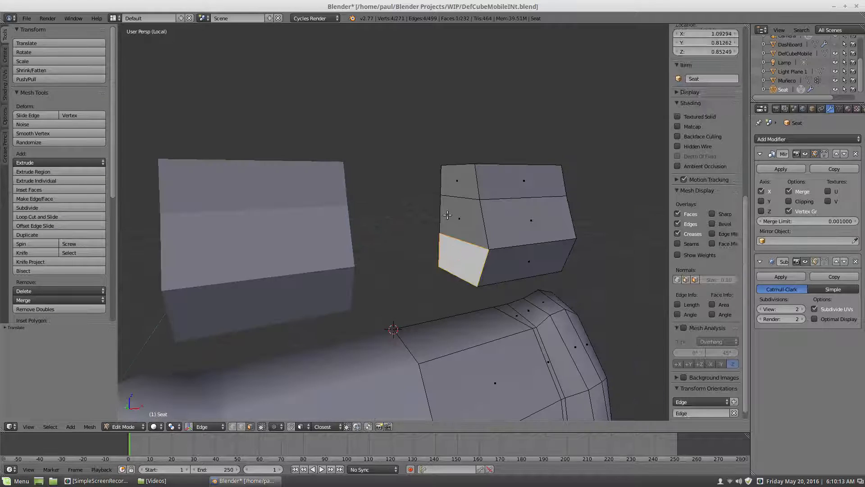
left_click(456, 186, "shift")
key("e")
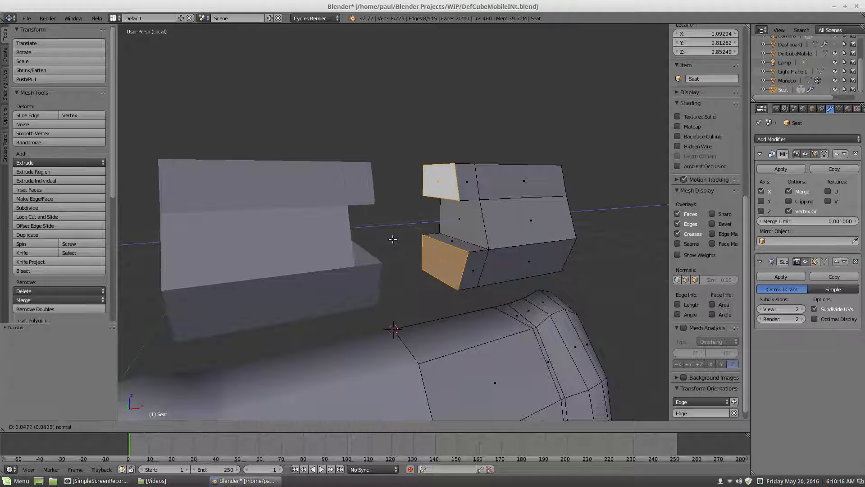
left_click(415, 233)
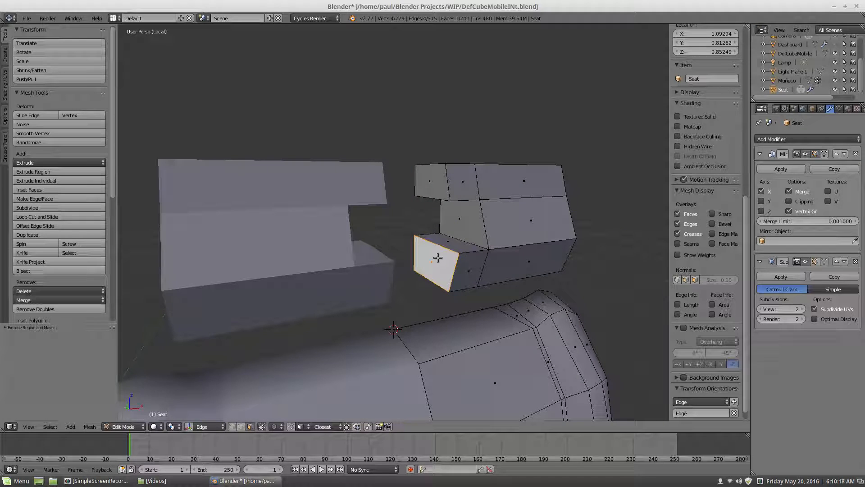
Delete the two end faces of the upper and lower inward extrusions
right_click(443, 177, "shift")
key("x")
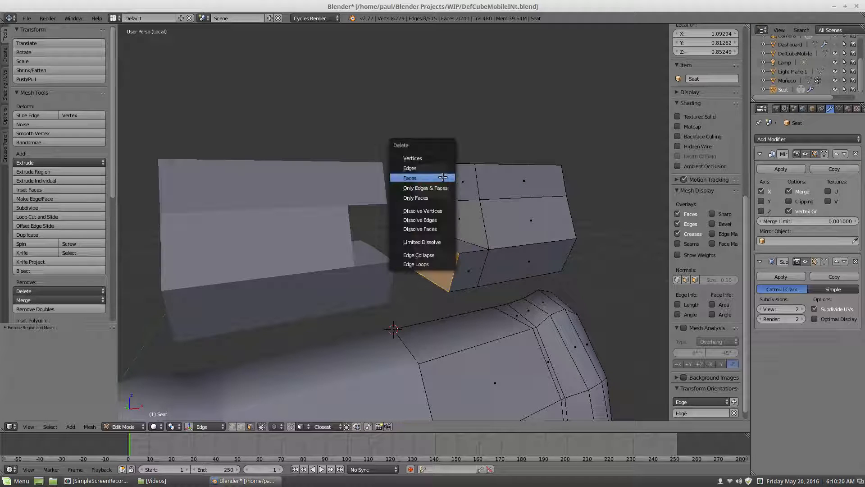
left_click(443, 177)
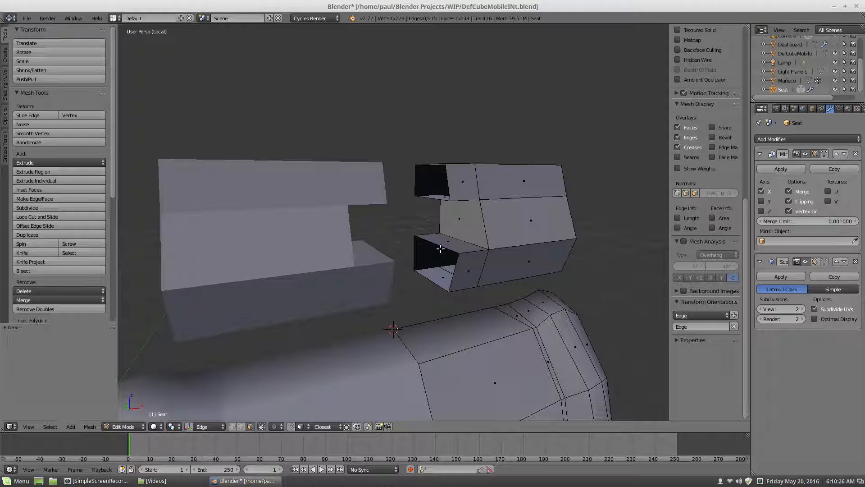
With mirror clipping enabled, select both open edge loops and move them along the global X axis to meet at the mirror plane
left_click(242, 427)
right_click(436, 237, "alt")
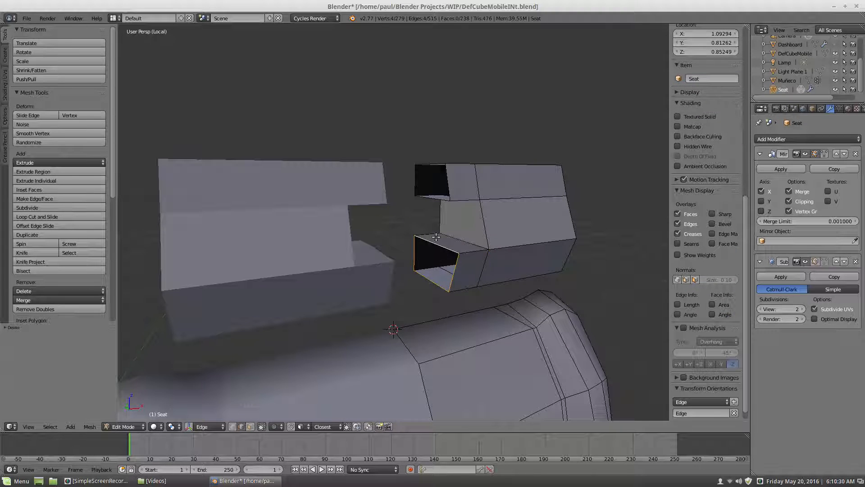
right_click(434, 196, "alt+shift")
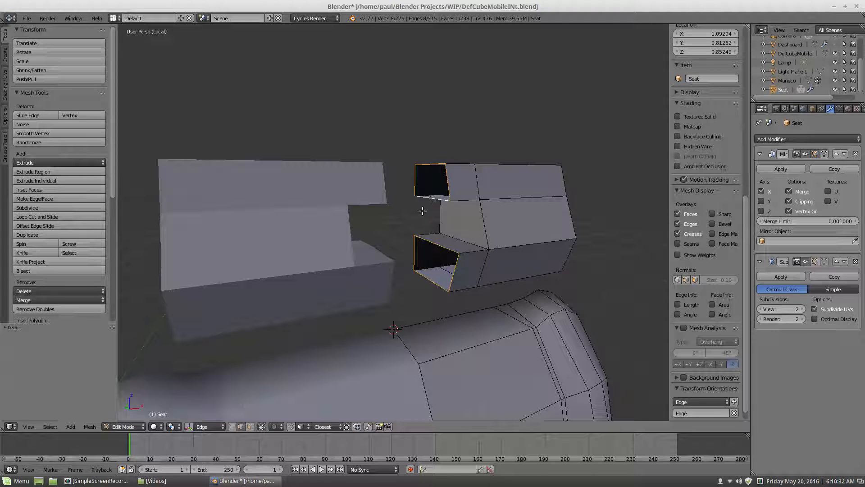
key("g")
key("x")
left_click(311, 228)
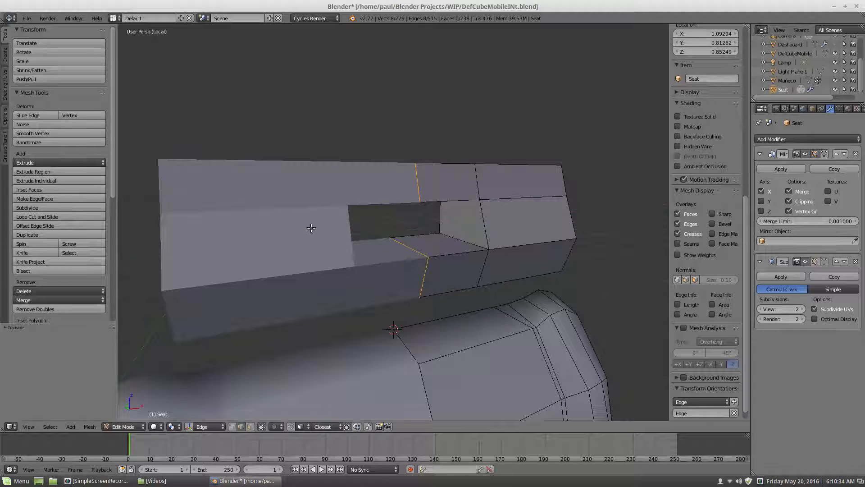
key("a")
Add a centred horizontal loop cut through the headrest's middle section beside the opening
scroll(439, 224, "down", 4)
middle_click_drag(450, 229, 419, 228)
scroll(437, 228, "up", 2)
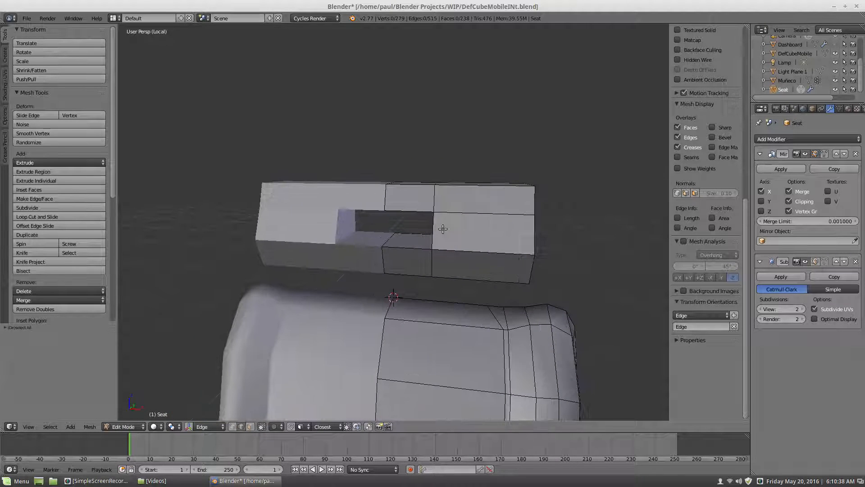
key("ctrl+r")
left_click(442, 228)
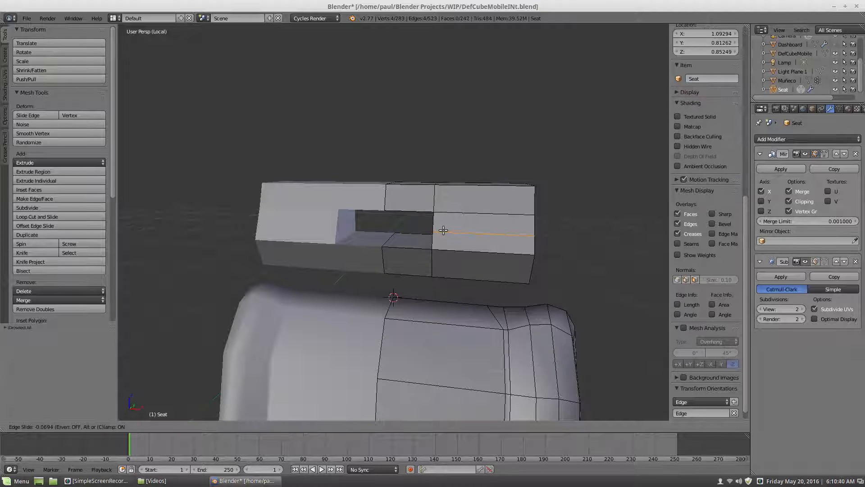
right_click(458, 221)
key("a")
Move the new loop's inner edge on the opening's side wall outward about 0.03 along the global X axis
middle_click_drag(453, 225, 454, 241)
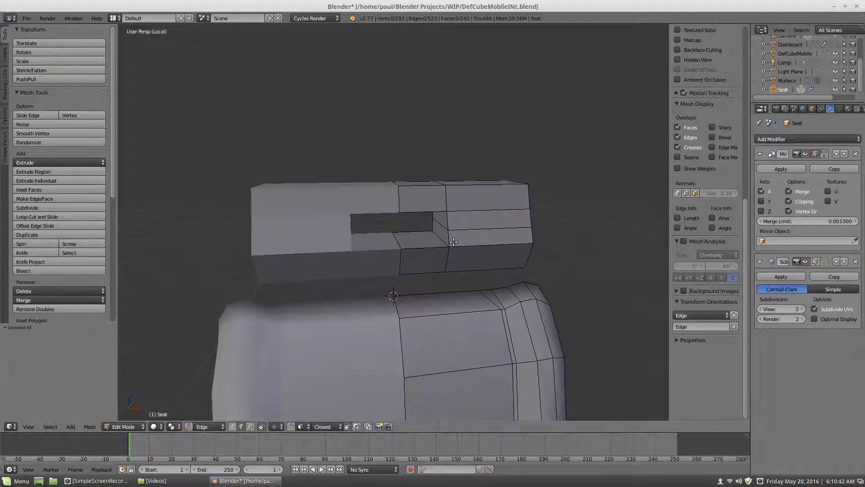
scroll(446, 231, "up", 3)
right_click(462, 227)
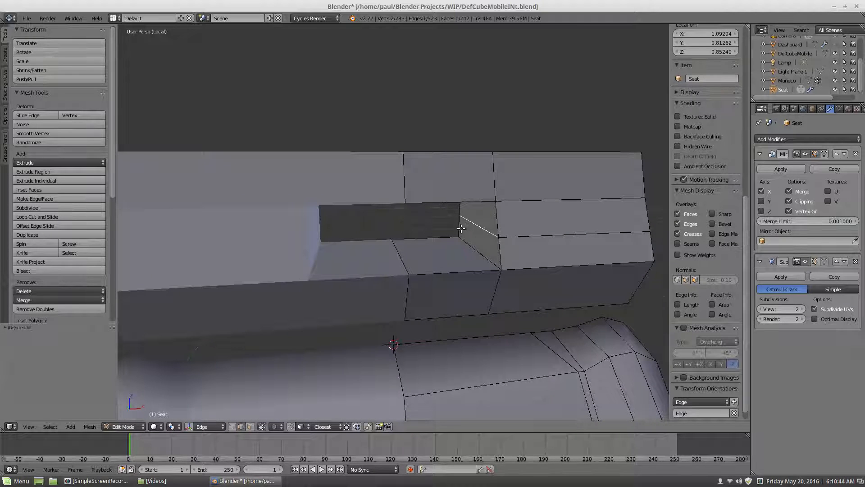
key("g")
key("x")
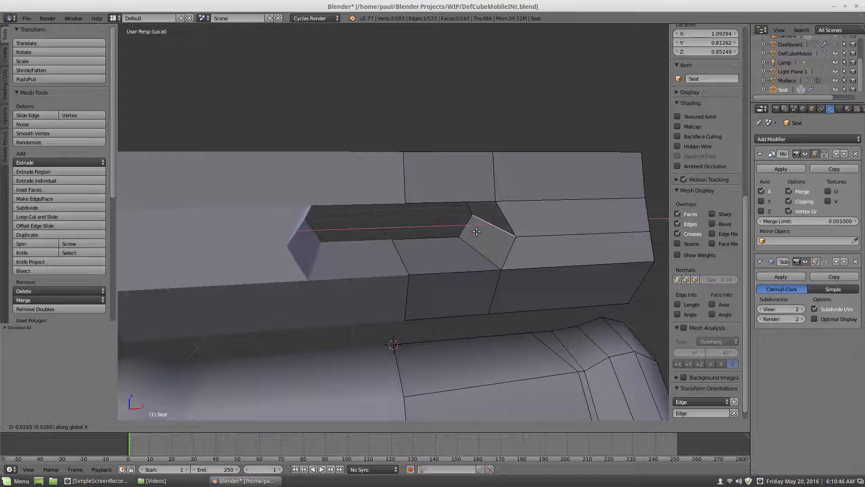
left_click(479, 231)
key("a")
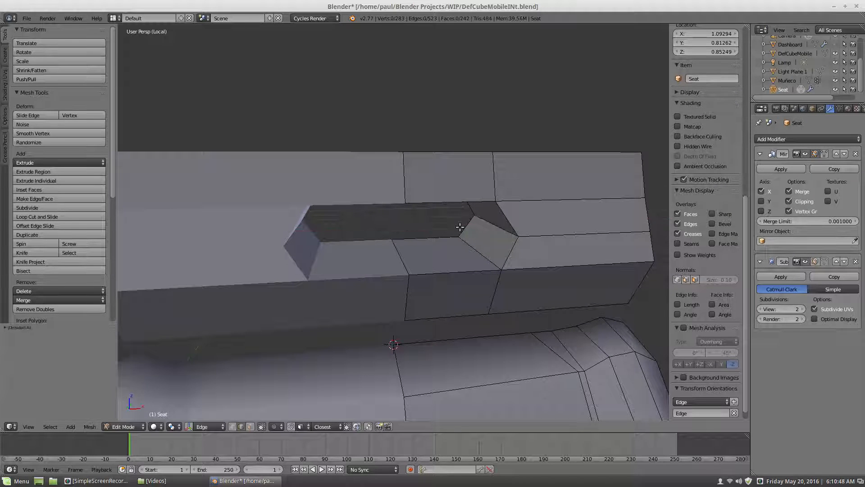
Select the four faces on the headrest's outer side and inset them together as one region
scroll(460, 227, "down", 6)
middle_click_drag(461, 224, 408, 234)
scroll(414, 233, "up", 2)
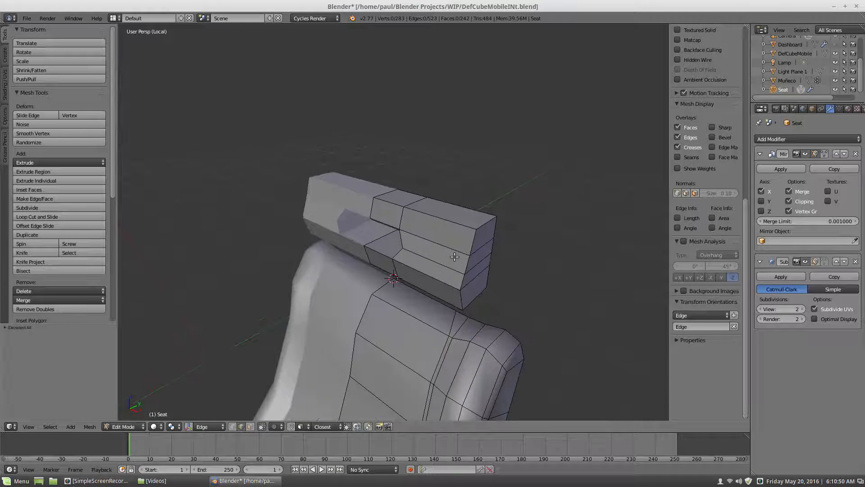
middle_click_drag(454, 257, 450, 279)
scroll(411, 276, "up", 2)
scroll(496, 247, "down", 2)
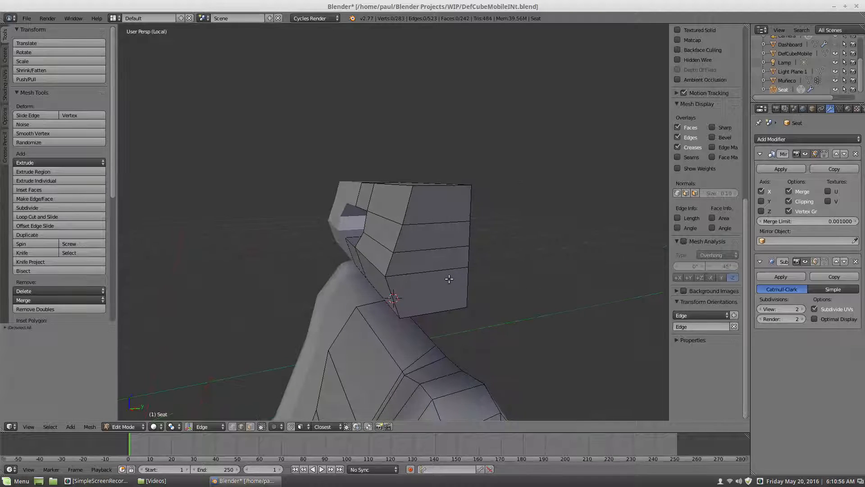
left_click(252, 426)
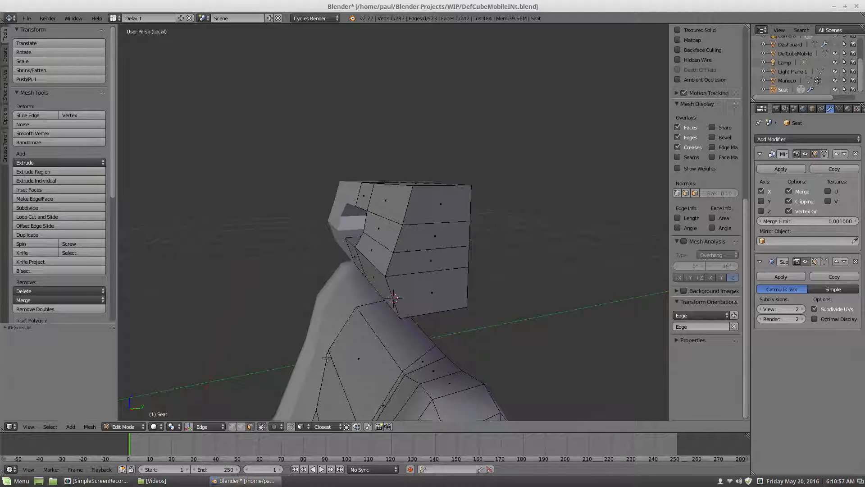
left_click(437, 276)
left_click(440, 212, "ctrl")
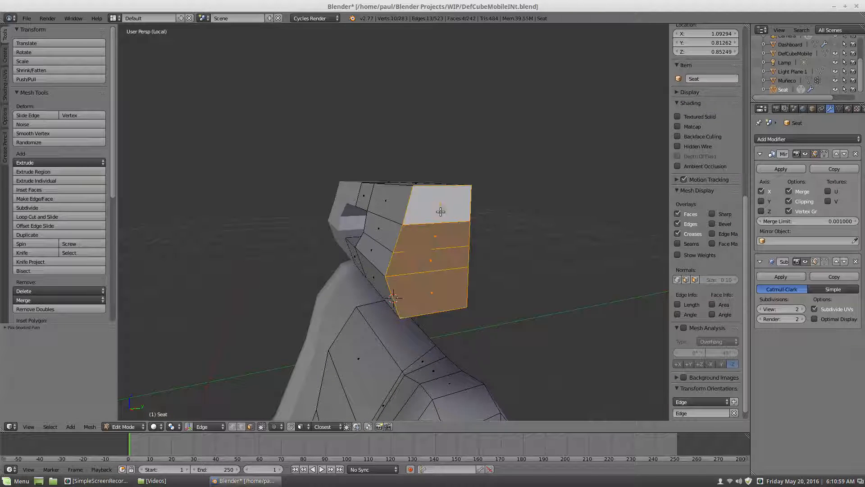
key("i")
left_click(363, 302)
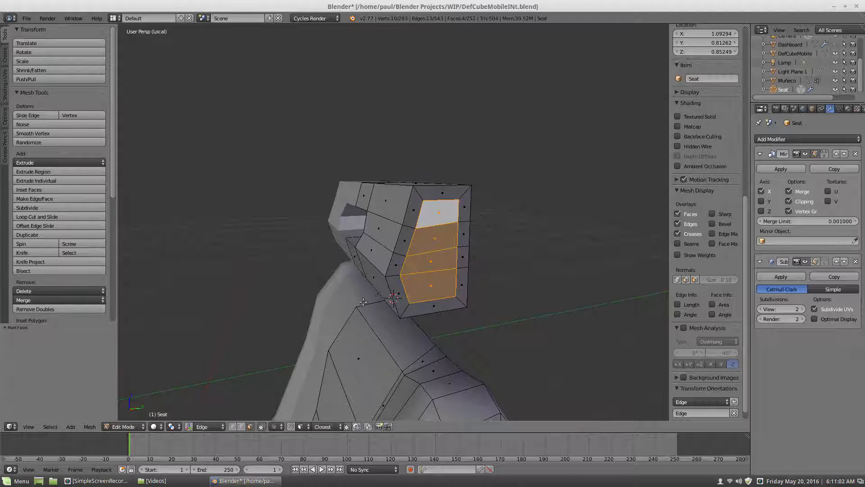
Move the inset outer side faces outward about 0.025 along the global X axis
key("g")
key("x")
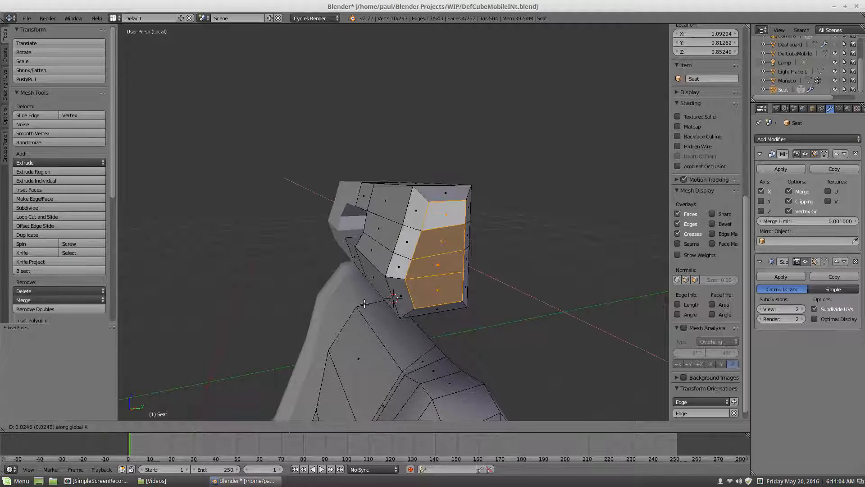
left_click(363, 302)
key("a")
Enable the Subdivision Surface modifier's edit-mode display to preview the smoothed headrest from the front
middle_click_drag(354, 297, 423, 252)
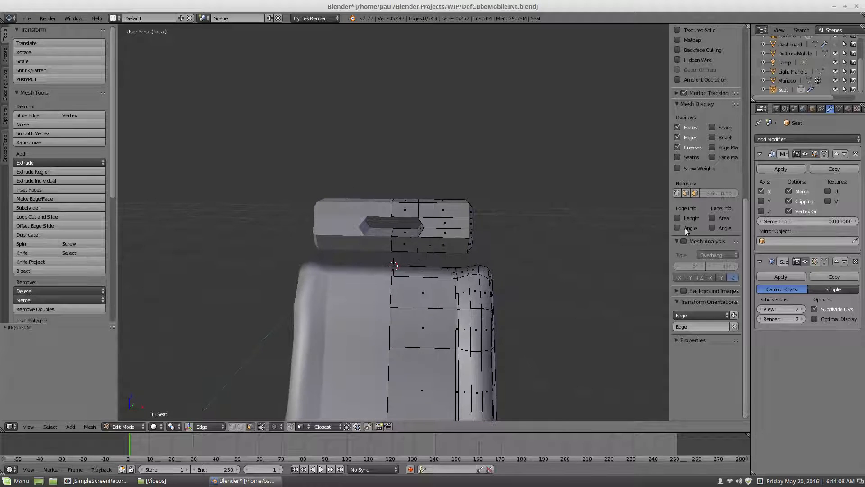
left_click(816, 261)
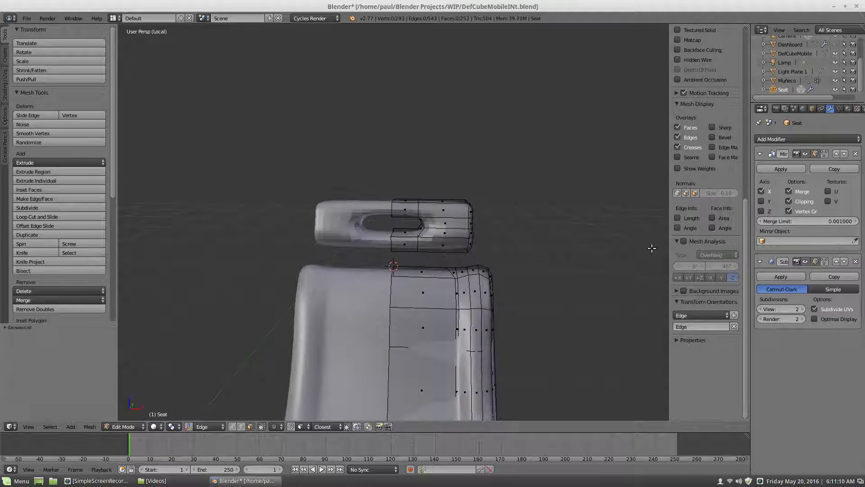
scroll(504, 236, "down", 2)
middle_click_drag(501, 238, 415, 224)
scroll(340, 218, "up", 6)
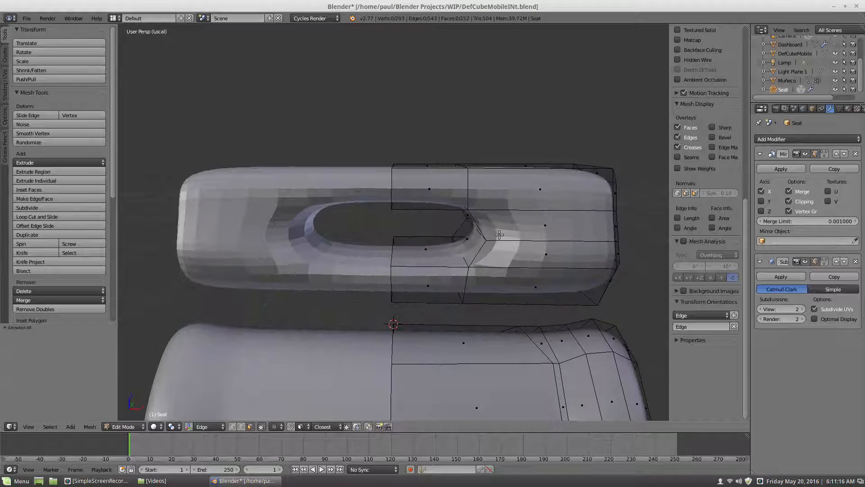
Add a horizontal loop cut about midway between the loop through the opening's middle and the one along its upper edge
key("ctrl+r")
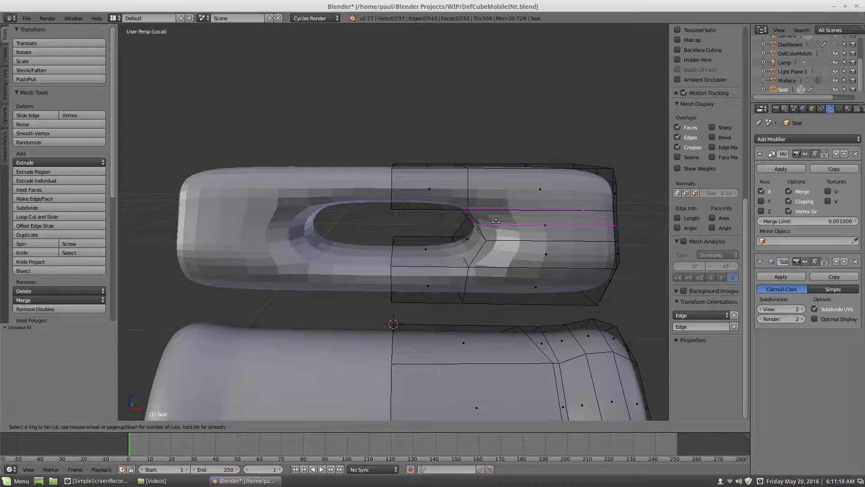
left_click(496, 222)
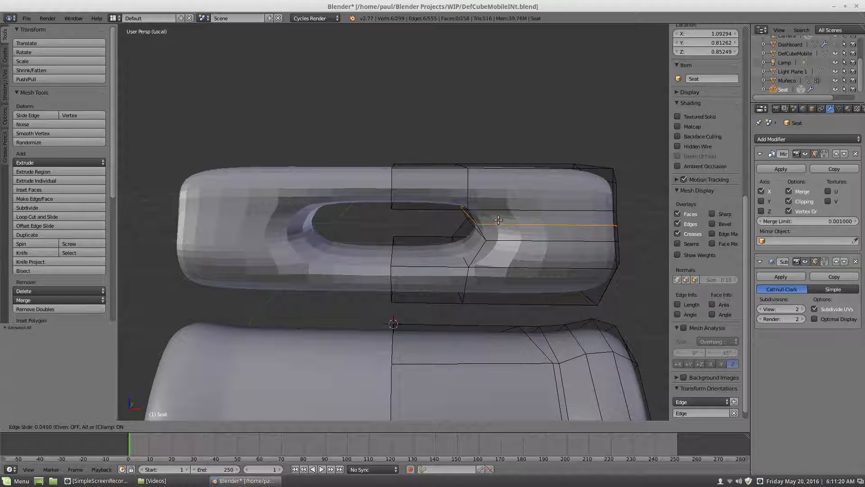
left_click(498, 219)
key("a")
Move the newest loop's inner edge on the opening's side wall outward about 0.01 along the global X axis
middle_click_drag(423, 241, 467, 206)
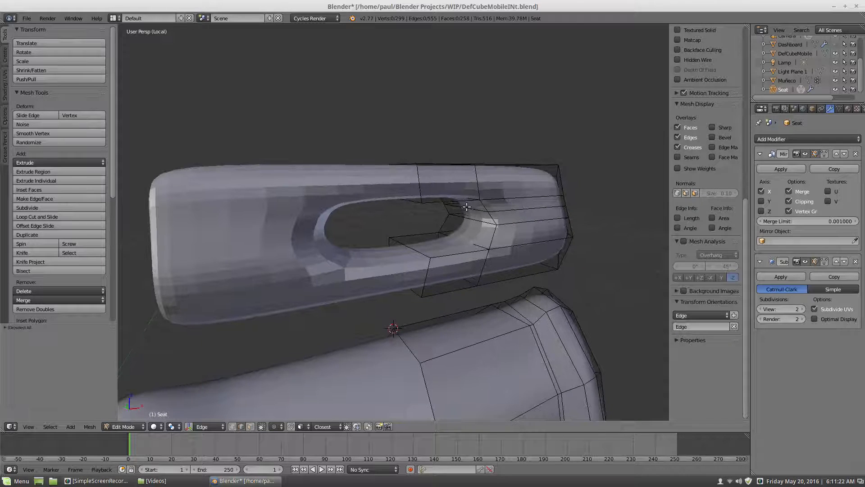
right_click(466, 207)
key("g")
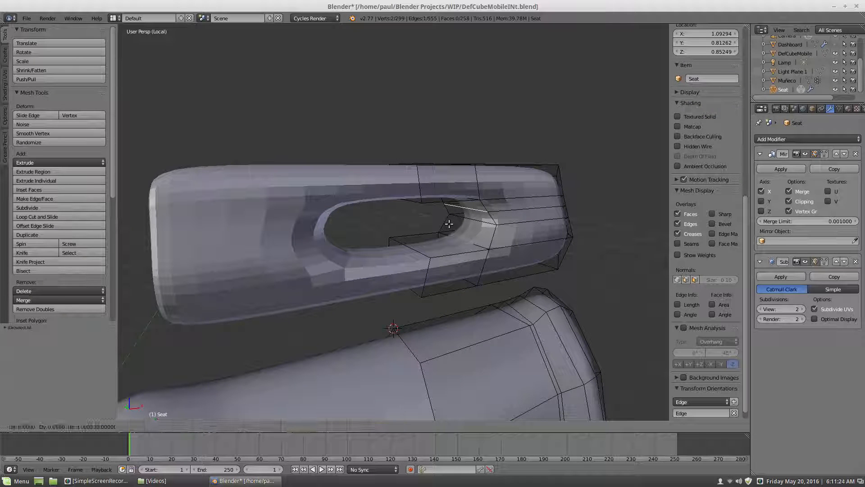
key("x")
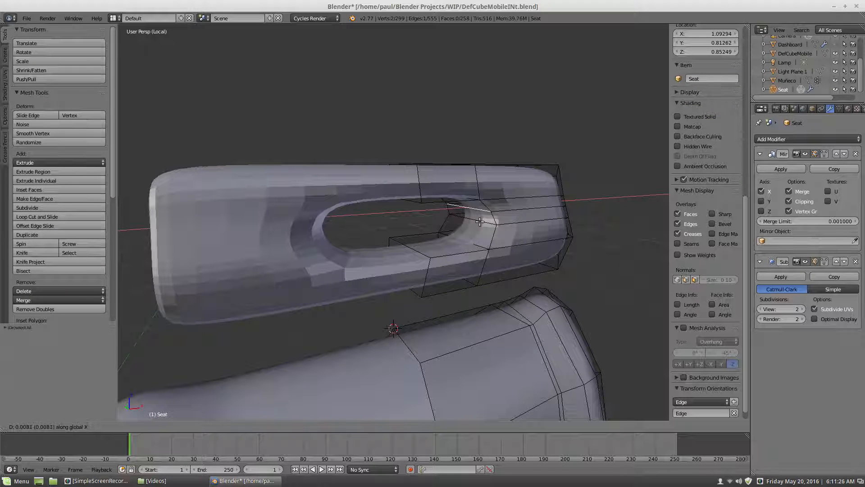
left_click(482, 222)
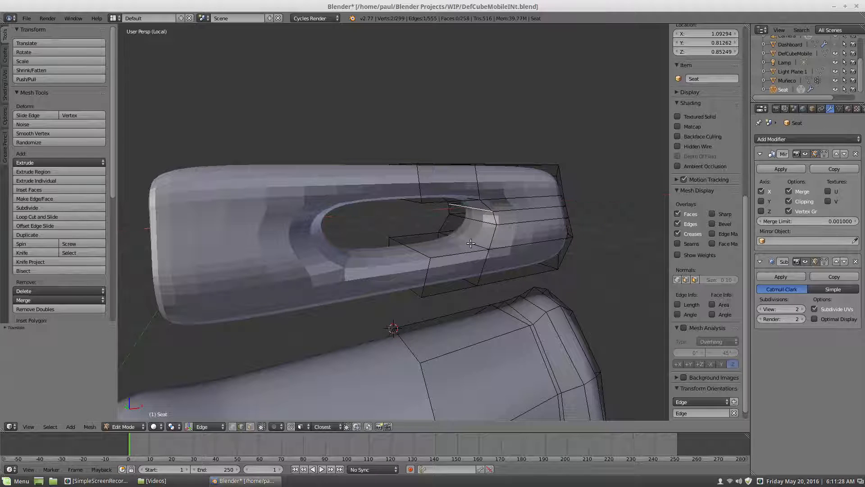
key("a")
Select the whole linked headrest mesh and rotate it about -9.3 degrees around the global X axis
scroll(473, 236, "down", 6)
middle_click_drag(474, 235, 364, 263)
scroll(408, 239, "up", 2)
scroll(388, 233, "up", 2)
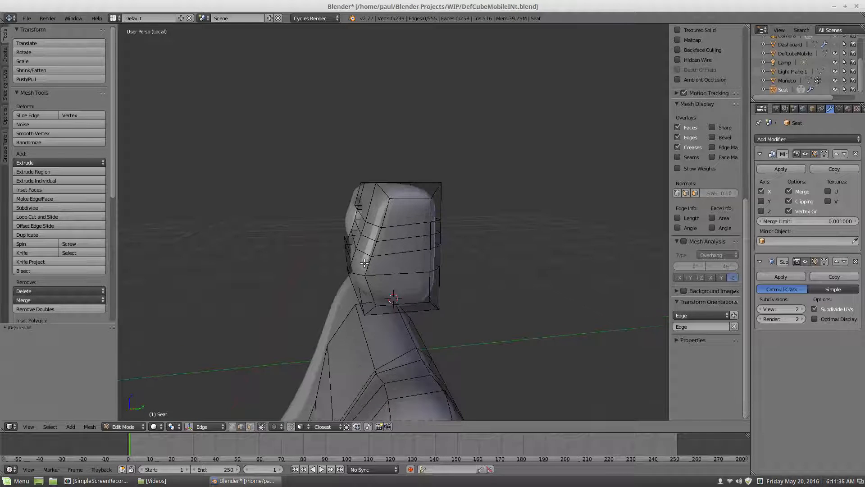
key("l")
key("g")
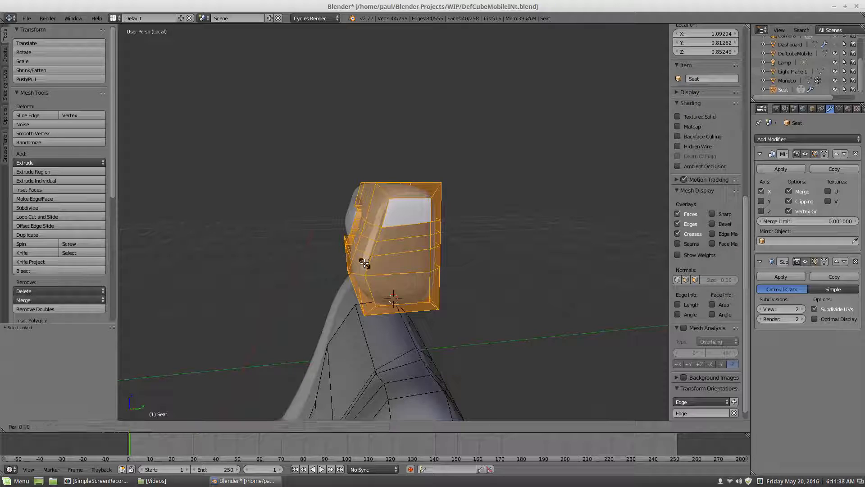
key("r")
key("x")
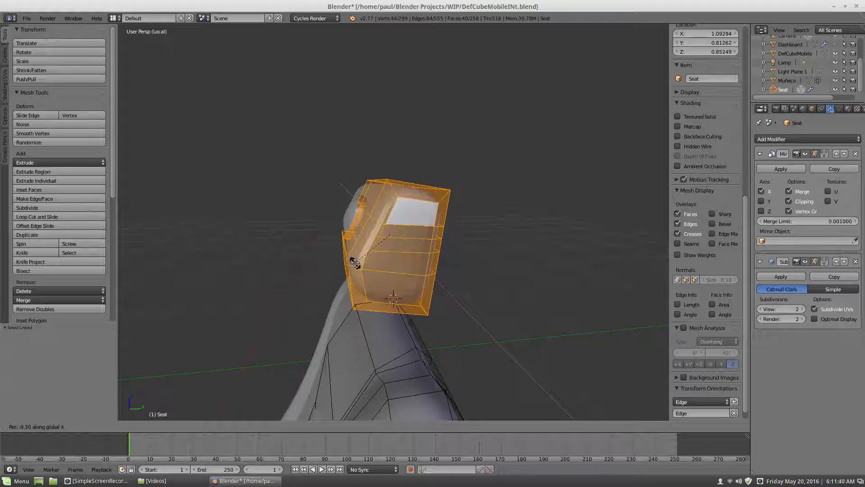
left_click(355, 263)
Start moving the tilted headrest to reposition it over the backrest
scroll(333, 245, "down", 4)
middle_click_drag(339, 243, 356, 236)
scroll(356, 236, "up", 2)
key("g")
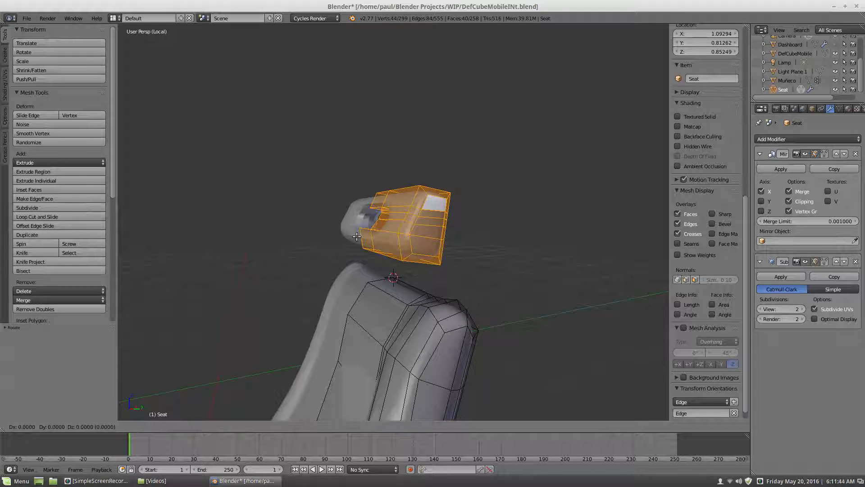
Lower the headrest along Z towards the seat back, then shift it slightly along positive Y to centre it over the backrest
key("z")
left_click(350, 250)
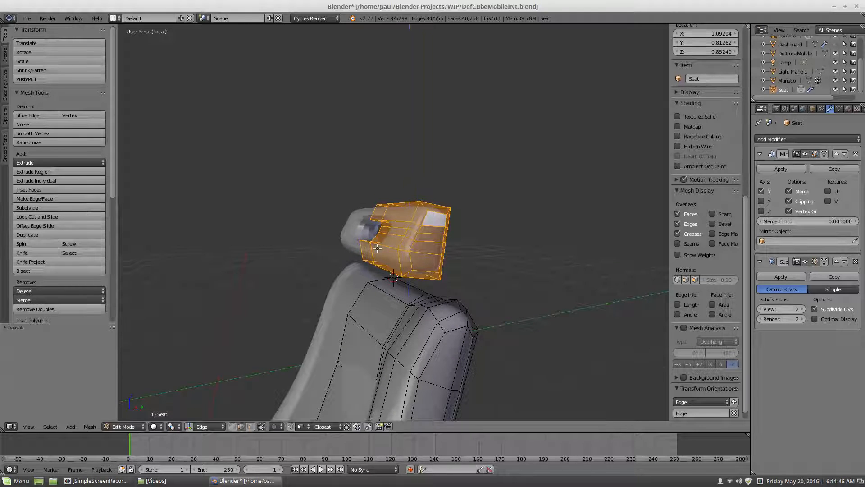
scroll(377, 248, "down", 4)
mouse_move(363, 246)
middle_mouse_down()
mouse_move(344, 237)
mouse_move(355, 243)
middle_mouse_up()
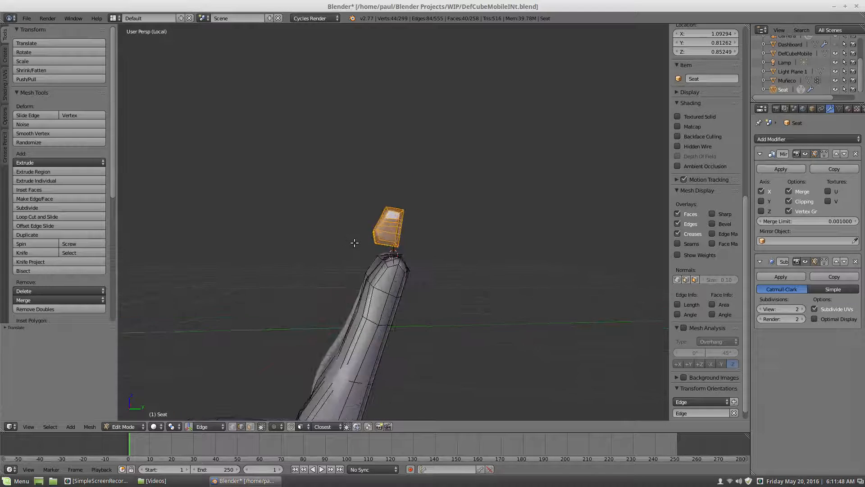
key("g")
key("y")
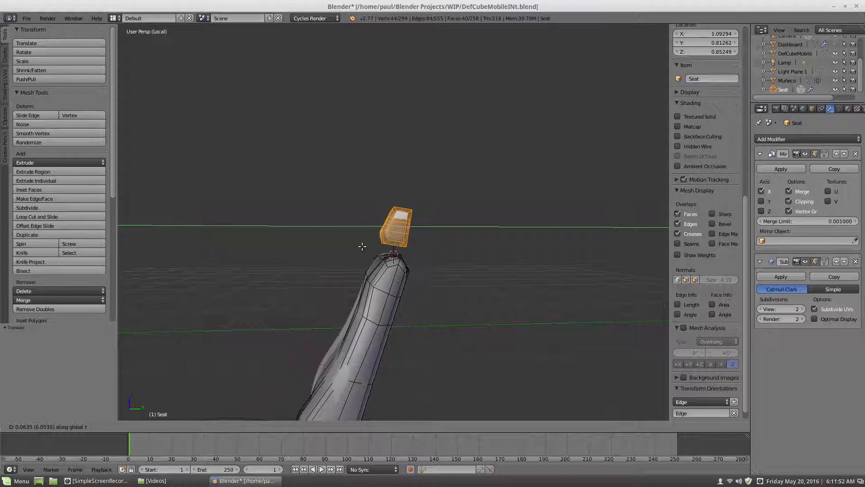
left_click(363, 246)
key("a")
Add a loop cut across the headrest's upper bar, slid close to the outer end of the opening
middle_click_drag(361, 245, 422, 255)
scroll(397, 244, "up", 7)
key("ctrl+r")
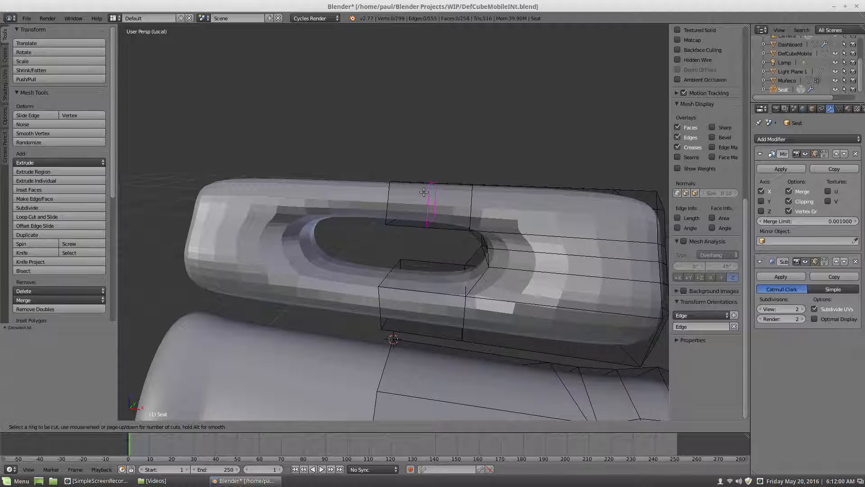
left_click(427, 189)
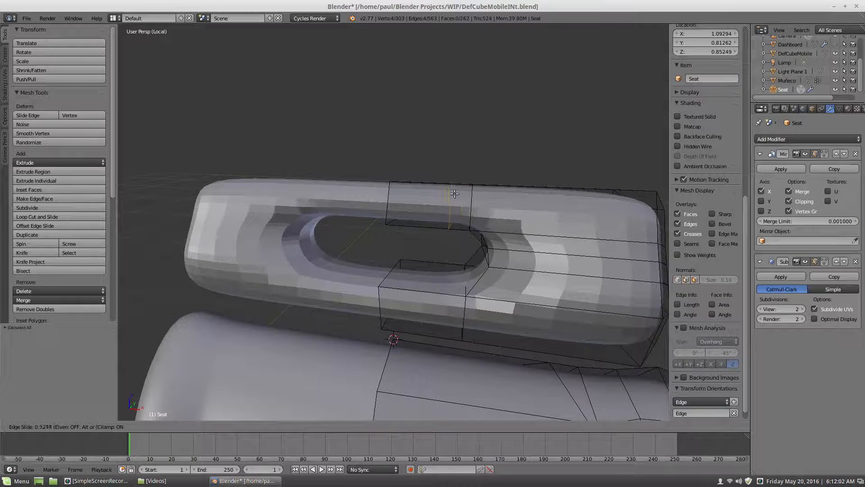
left_click(456, 194)
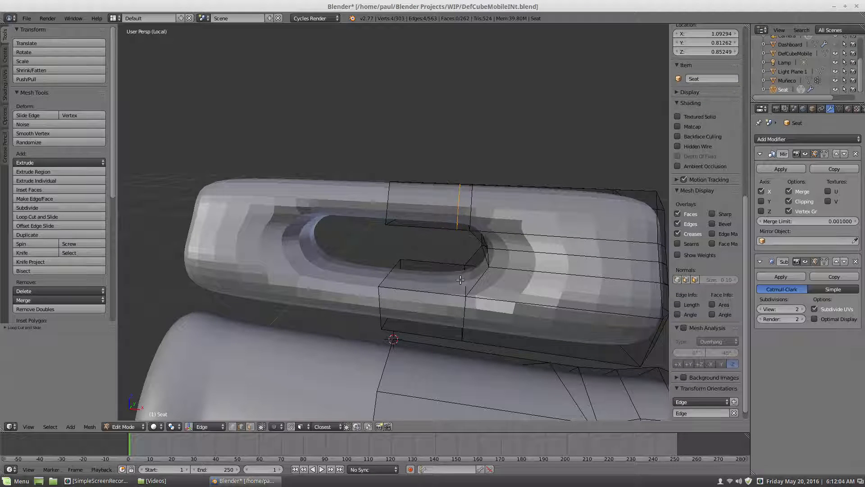
Add a matching loop cut across the headrest's lower bar, slid close to the outer end of the opening
key("ctrl+r")
left_click(451, 293)
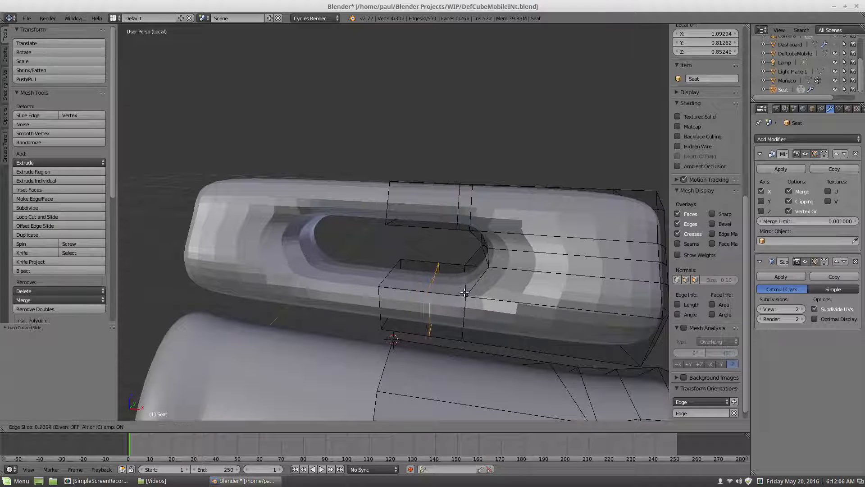
left_click(480, 285)
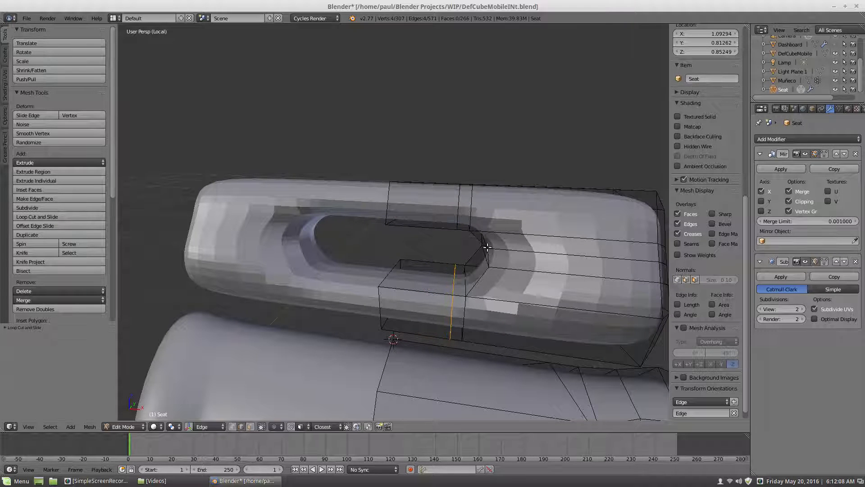
scroll(487, 247, "down", 3)
key("a")
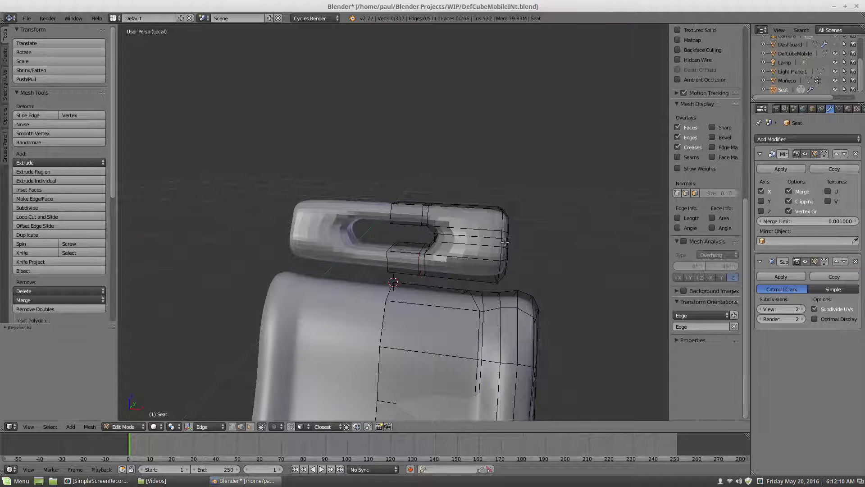
Add a vertical loop cut around the headrest's solid side section, slid towards the opening
key("ctrl+r")
left_click(449, 238)
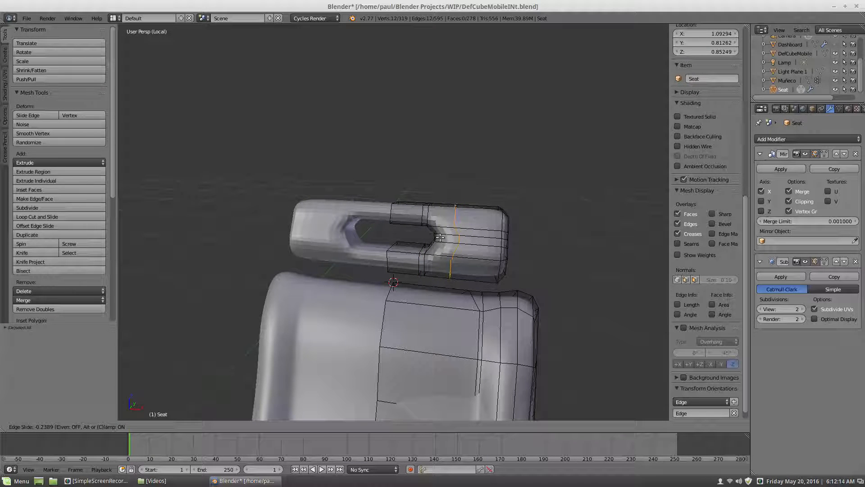
left_click(439, 235)
key("a")
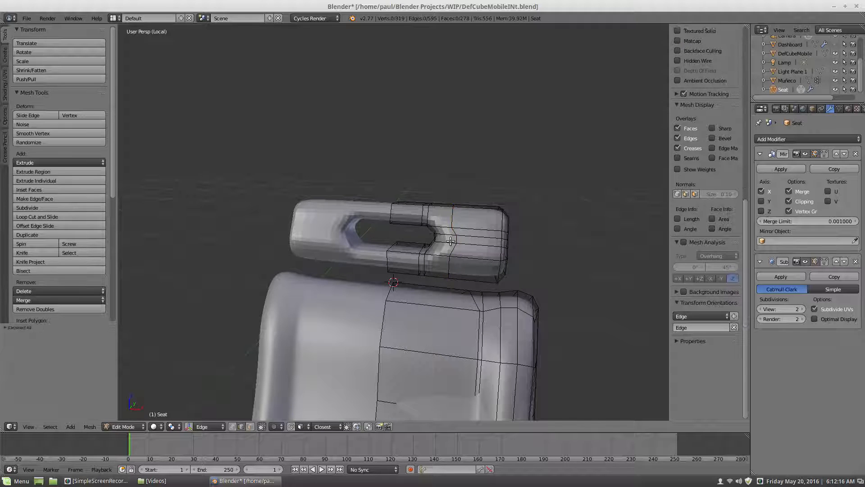
Add a centred lengthwise loop cut around the lower part of the headrest, without sliding it
scroll(441, 234, "up", 2)
middle_click_drag(440, 234, 394, 243)
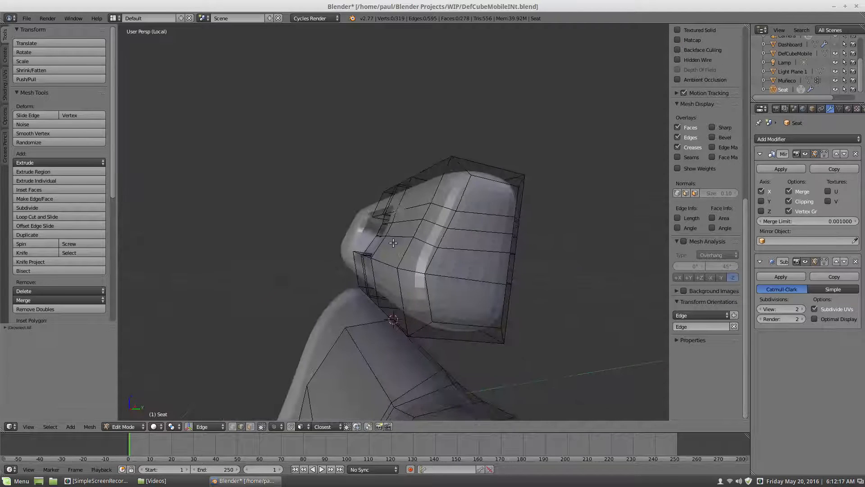
key("ctrl+r")
left_click(397, 297)
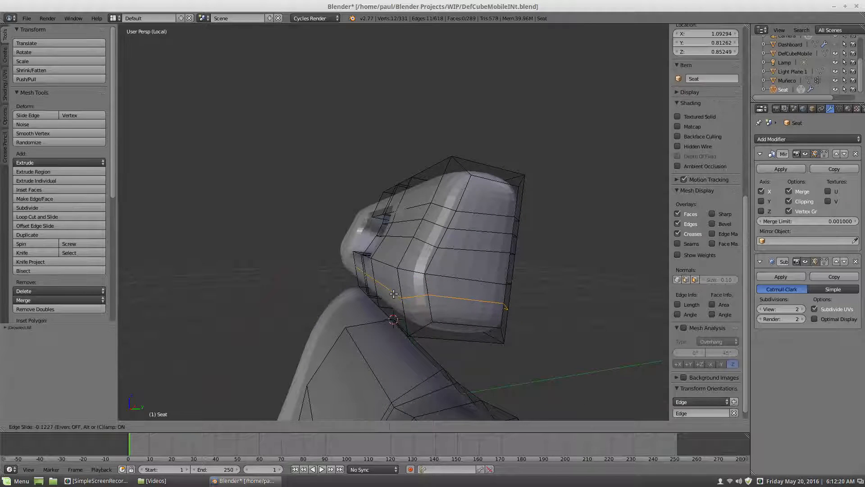
right_click(393, 294)
key("a")
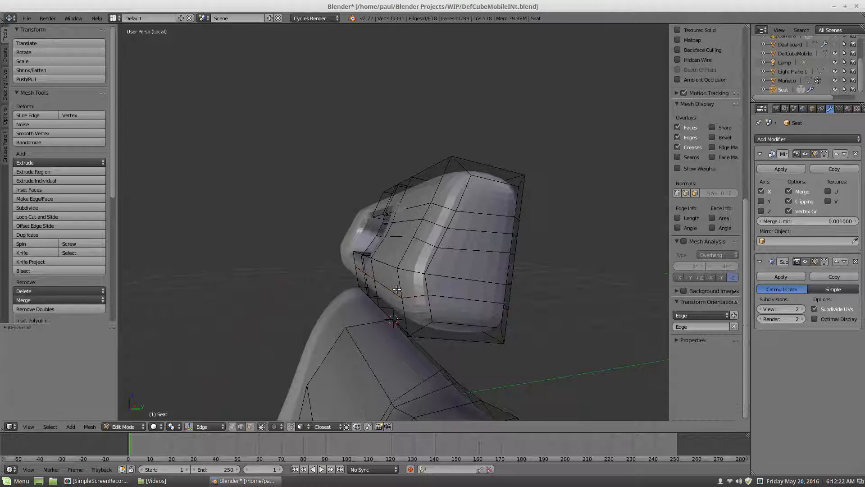
Select the new loop's edges along the headrest's lower face and move them about 0.016 towards negative Y, with X locked
right_click(422, 296)
right_click(361, 266, "ctrl")
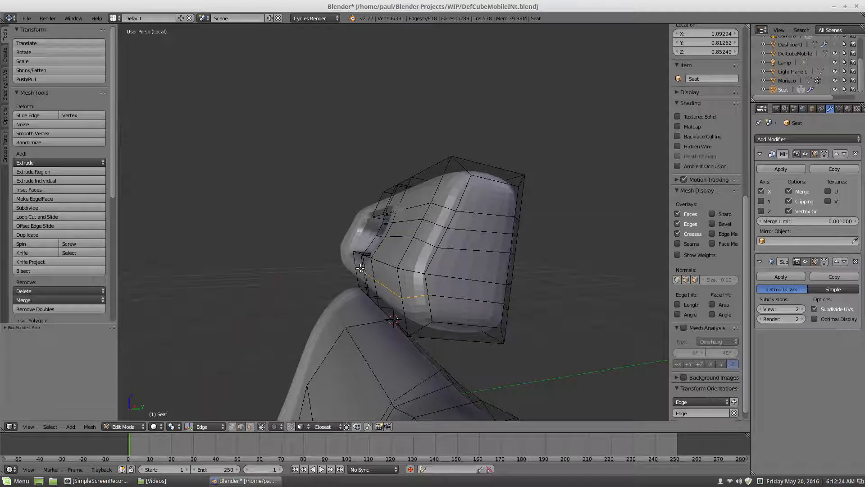
key("g")
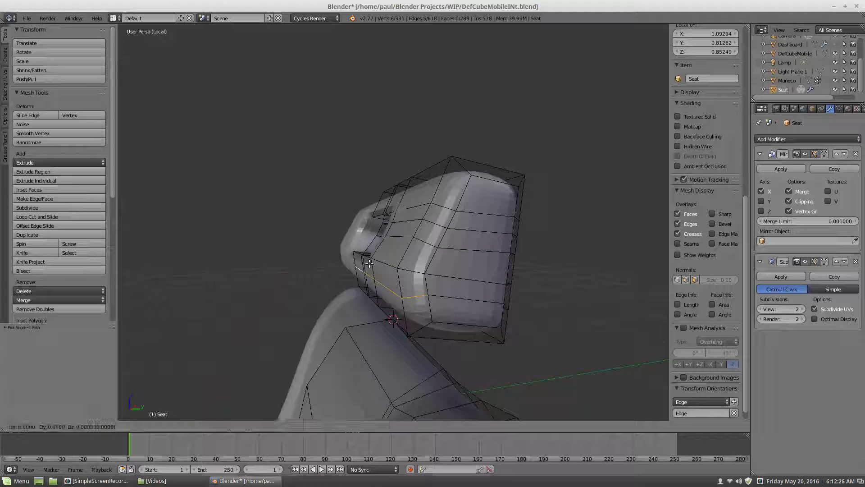
key("shift+x")
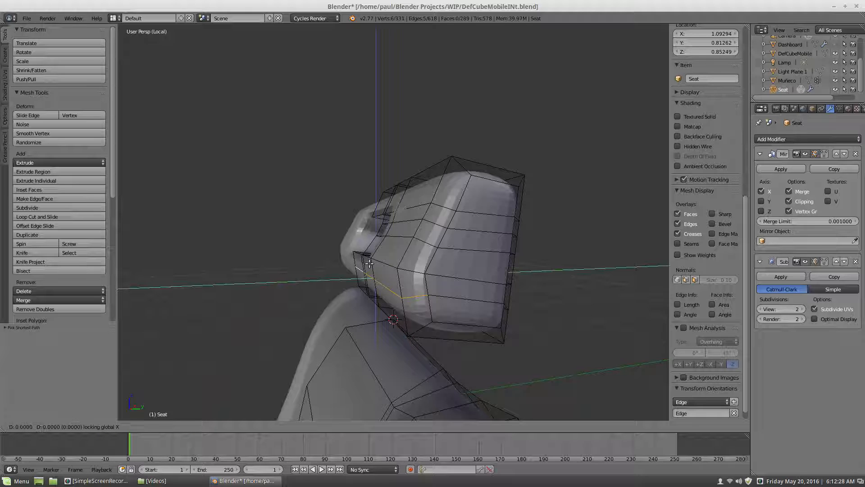
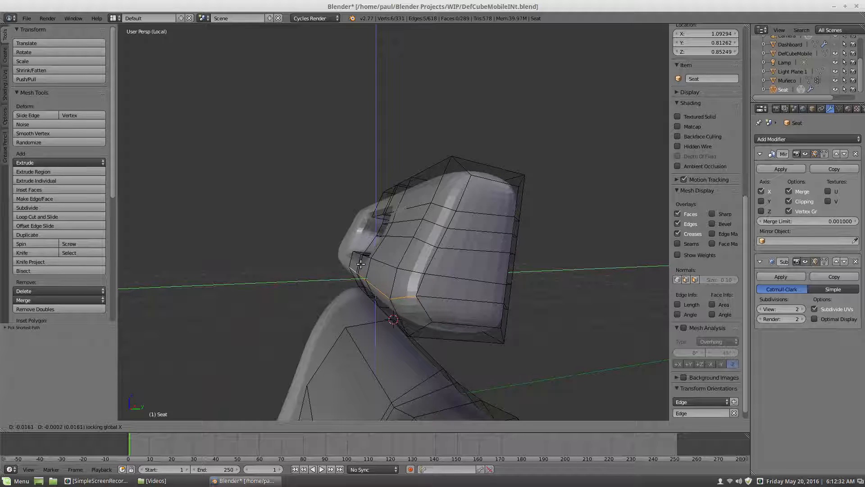
left_click(369, 255)
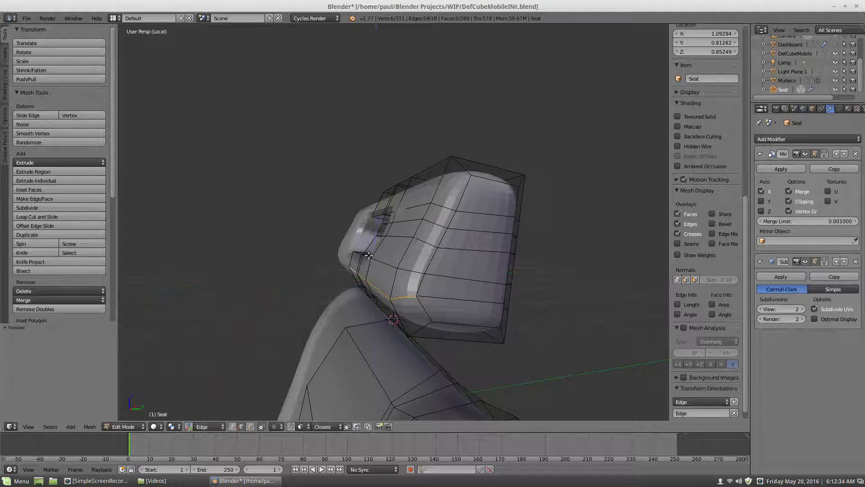
key("a")
Select the edge path running from inside the opening's outer end onto both adjoining headrest faces and slide it downward
middle_click_drag(368, 255, 388, 260)
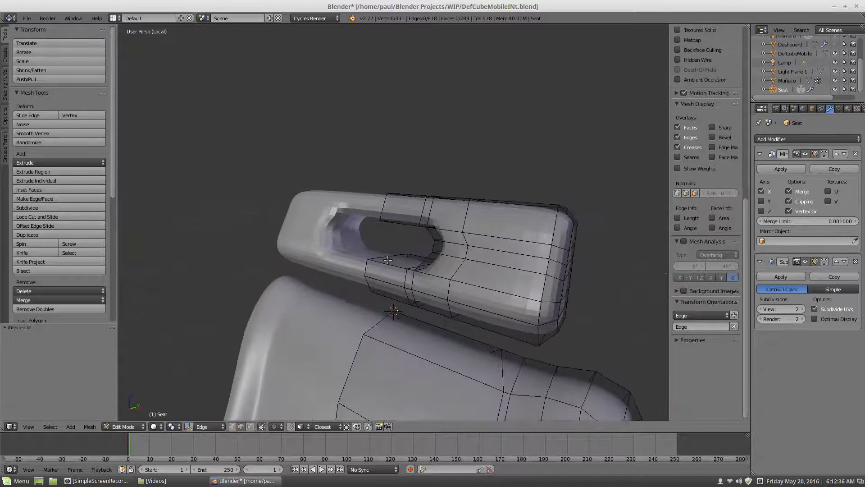
scroll(515, 270, "up", 1)
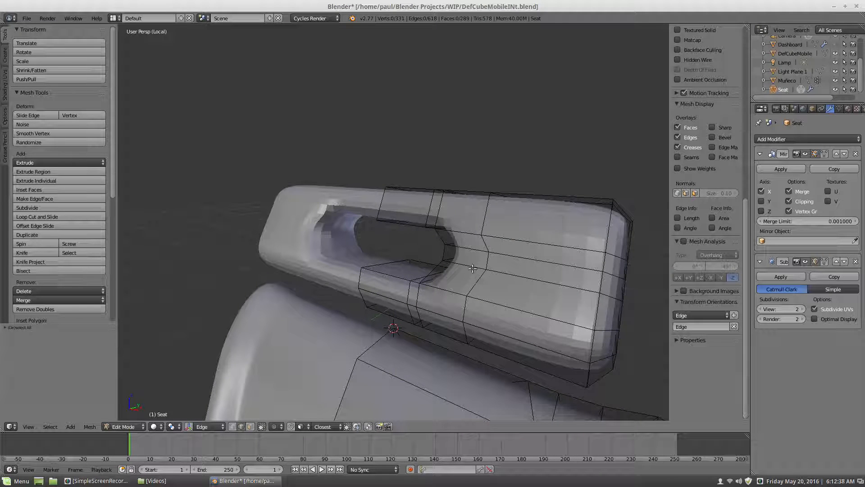
middle_click_drag(493, 281, 457, 276)
scroll(478, 263, "up", 2)
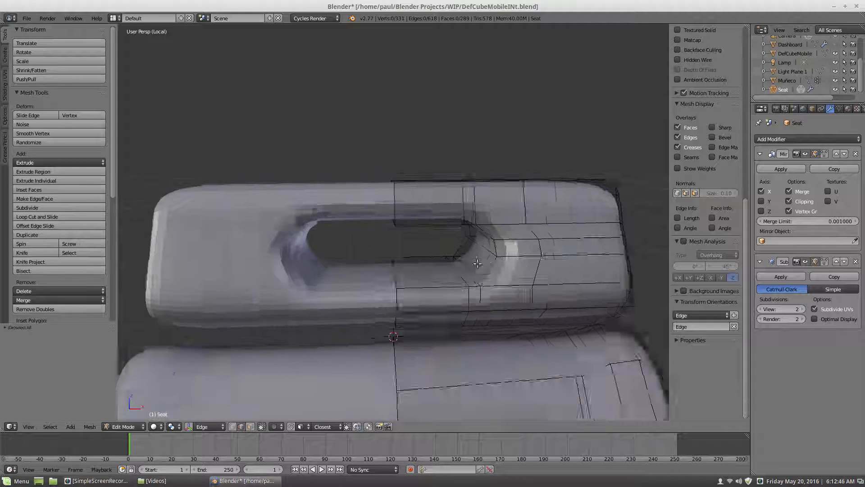
right_click(509, 257)
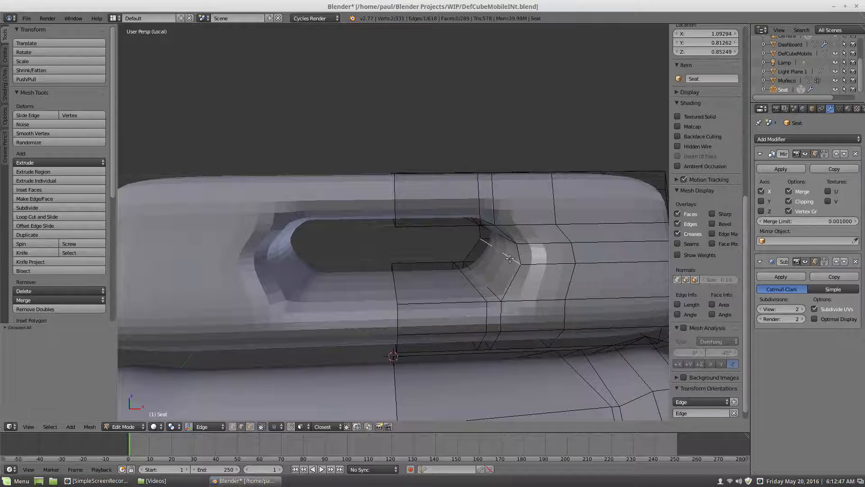
right_click(538, 268)
middle_click_drag(470, 259, 615, 244)
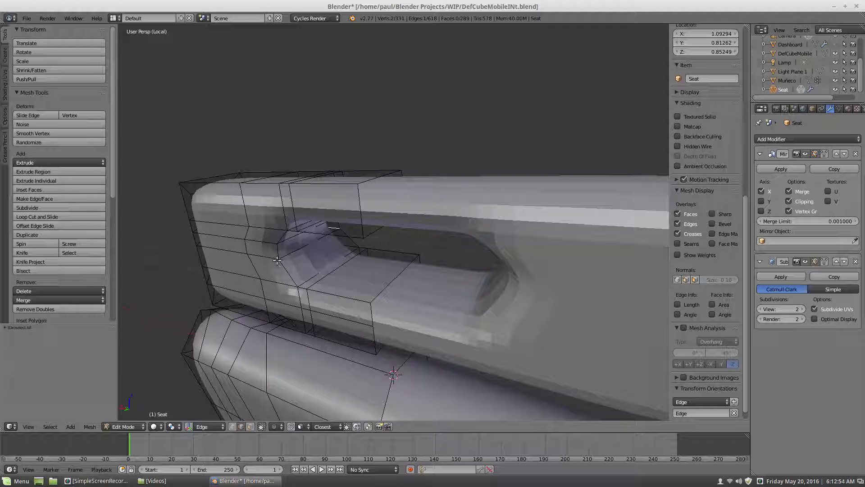
right_click(264, 256, "ctrl")
middle_click_drag(414, 248, 226, 242)
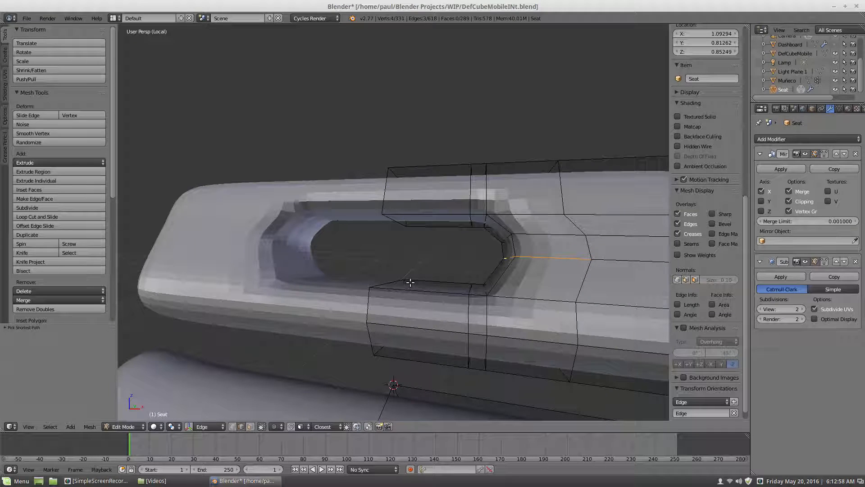
key("g")
key("g")
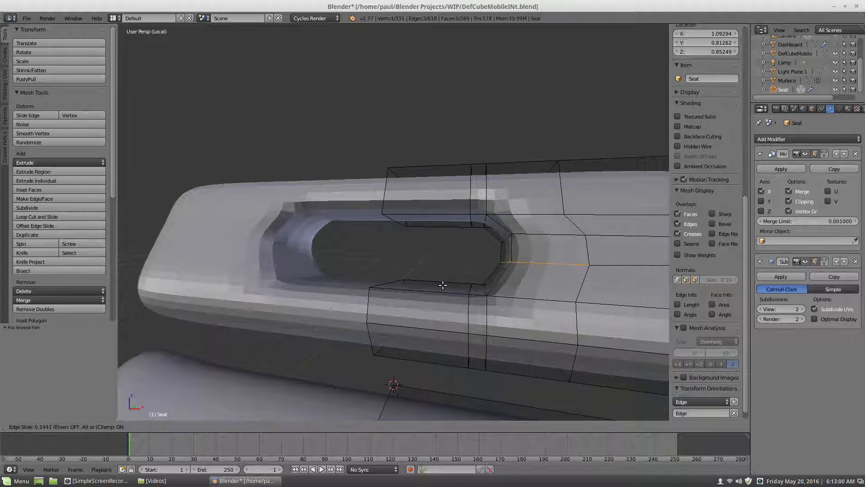
left_click(442, 289)
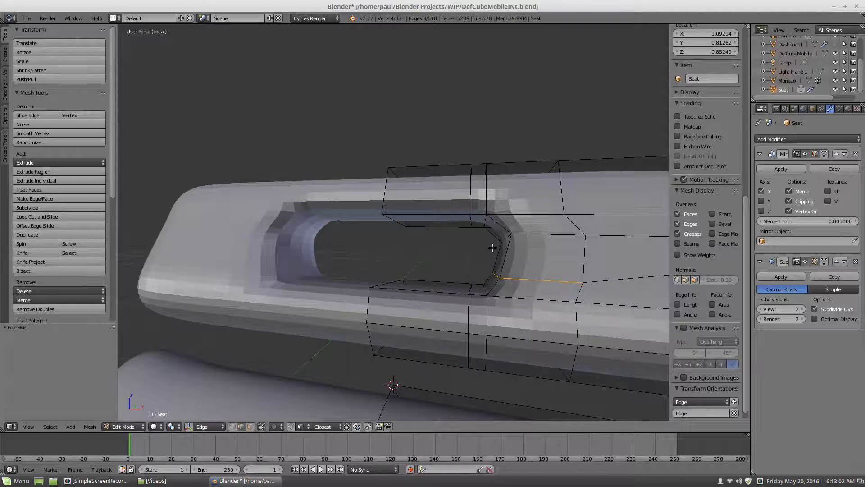
Slide the vertex at the outer corner of that edge line down along the headrest's side to even the spacing
scroll(493, 249, "down", 4)
middle_click_drag(495, 263, 483, 277)
key("a")
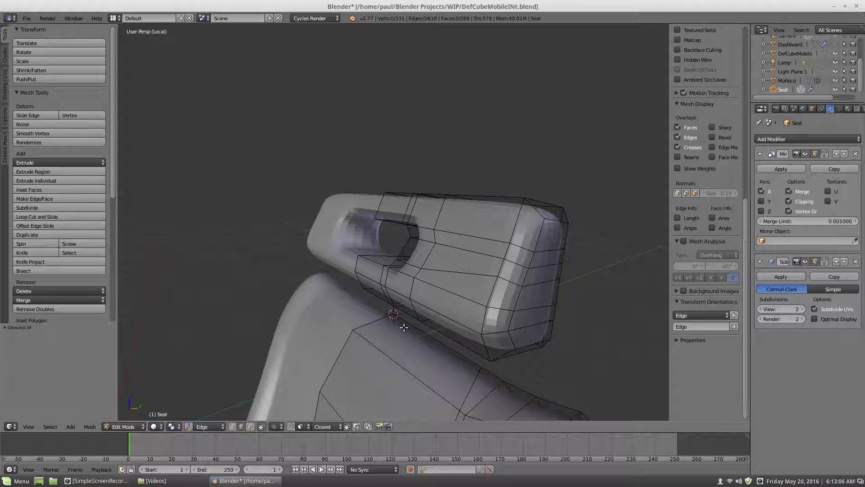
right_click(495, 282)
key("shift+v")
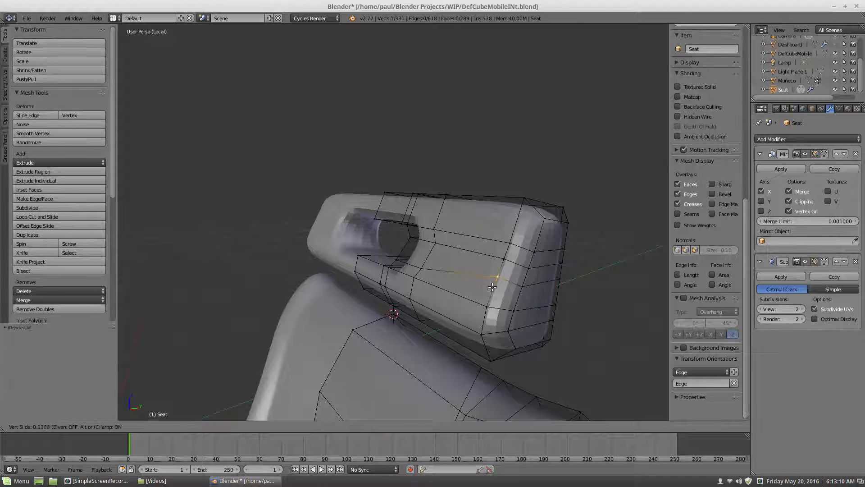
left_click(491, 295)
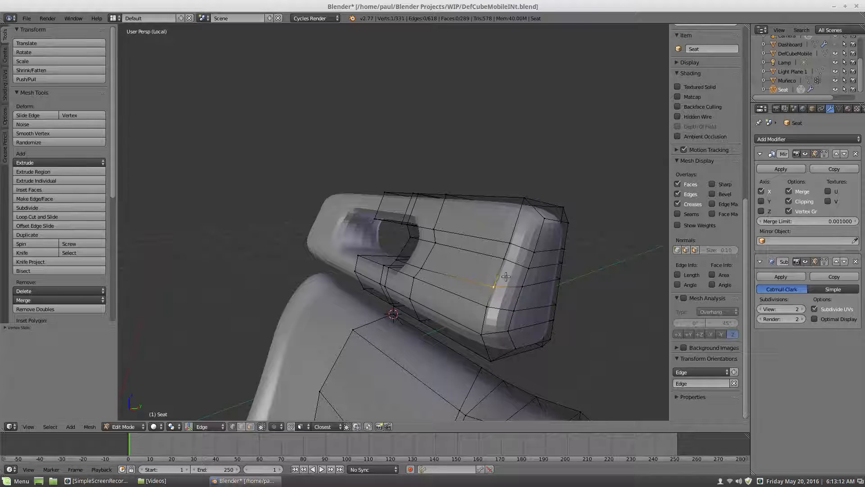
Add a loop cut around the headrest's outer side, through the middle of its thickness
scroll(522, 261, "down", 5)
middle_click_drag(521, 261, 432, 264)
scroll(439, 269, "up", 5)
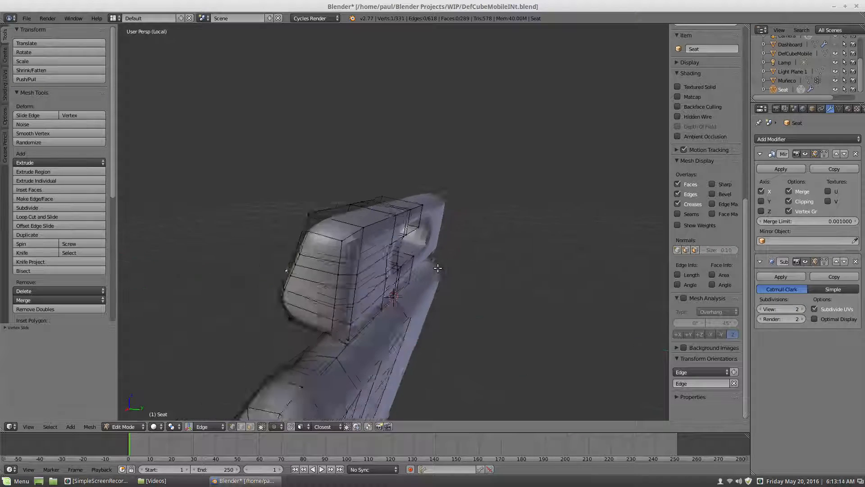
scroll(338, 294, "up", 2)
middle_click_drag(338, 294, 324, 292)
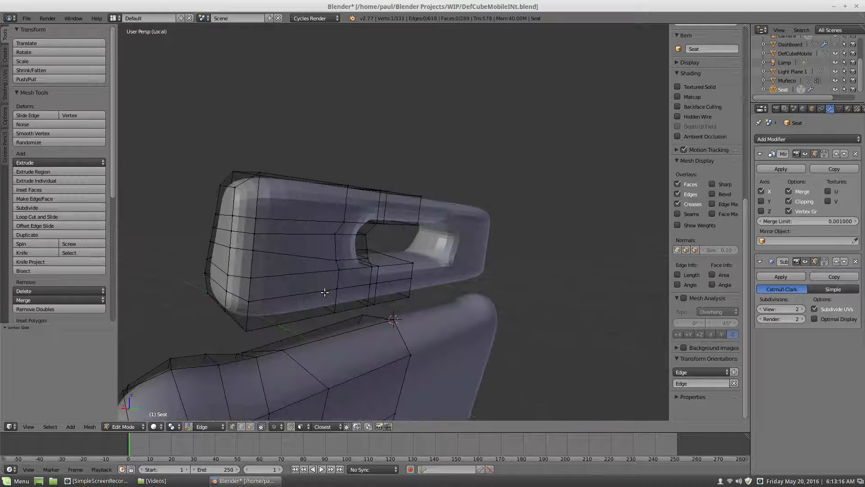
key("a")
scroll(322, 252, "down", 4)
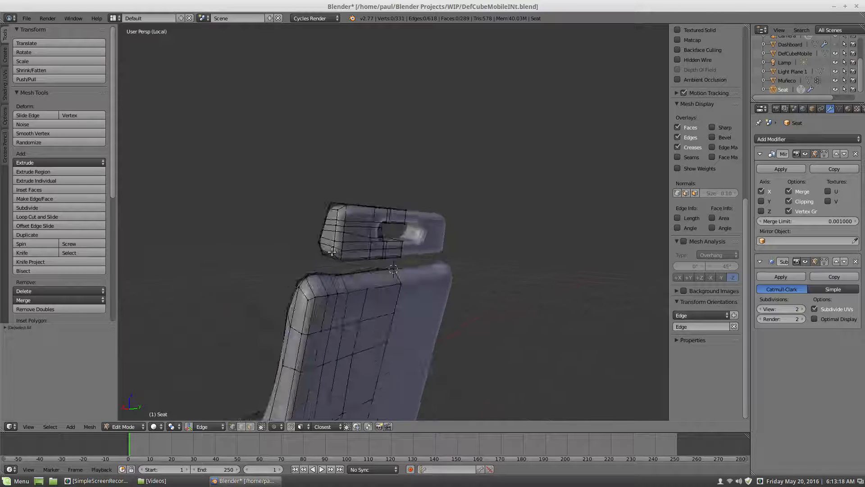
middle_click_drag(332, 251, 365, 271)
key("ctrl+r")
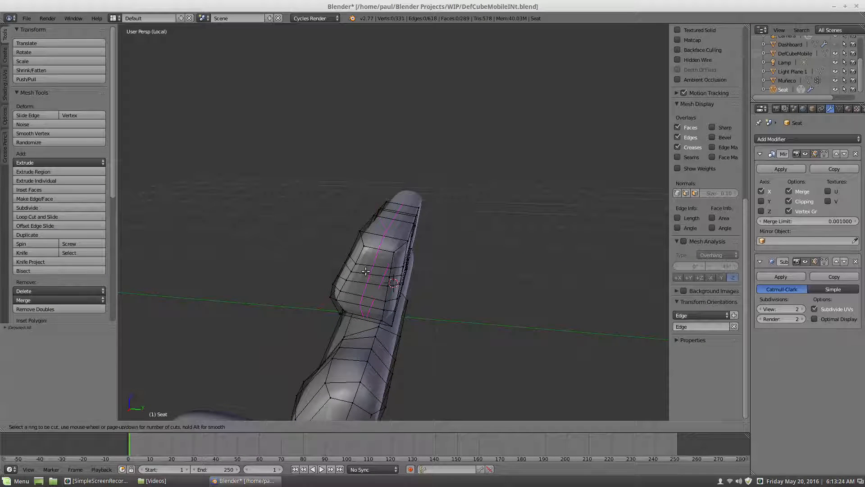
left_click(366, 271)
left_click(371, 265)
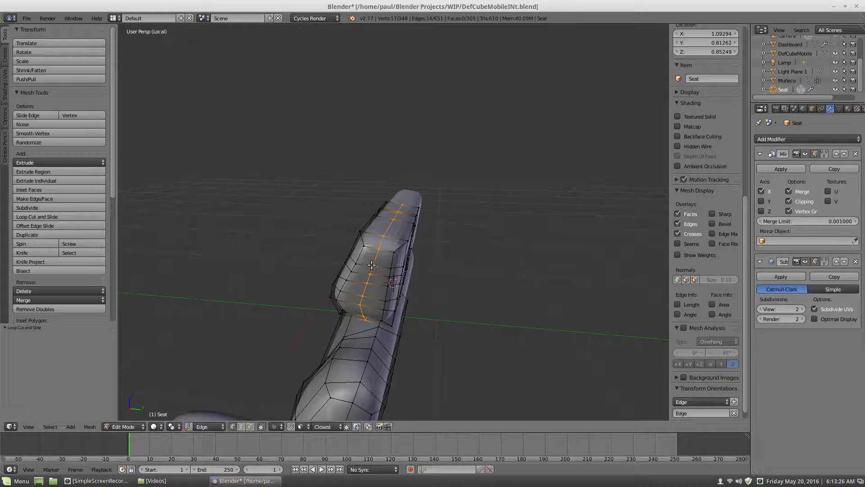
Select the middle edge path over the headrest's upper outer corner and move it slightly upward, with X locked
key("a")
middle_click_drag(394, 256, 347, 235)
right_click(369, 261)
right_click(406, 203, "ctrl")
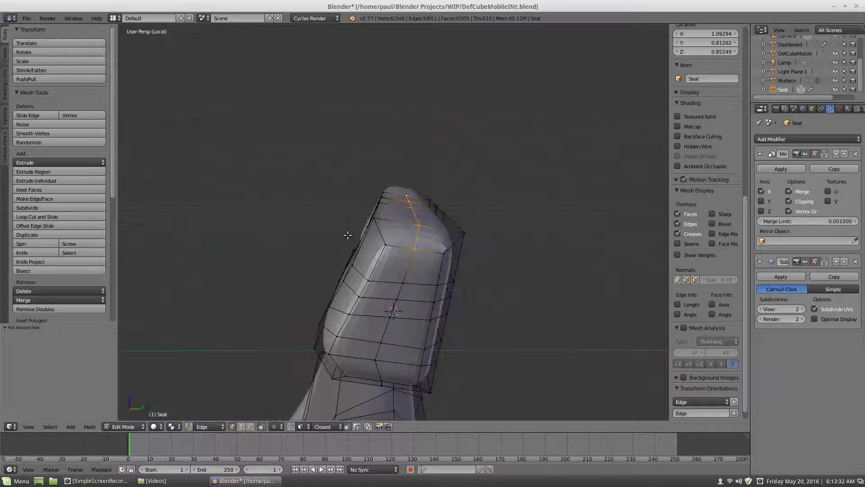
key("g")
key("y")
key("shift+x")
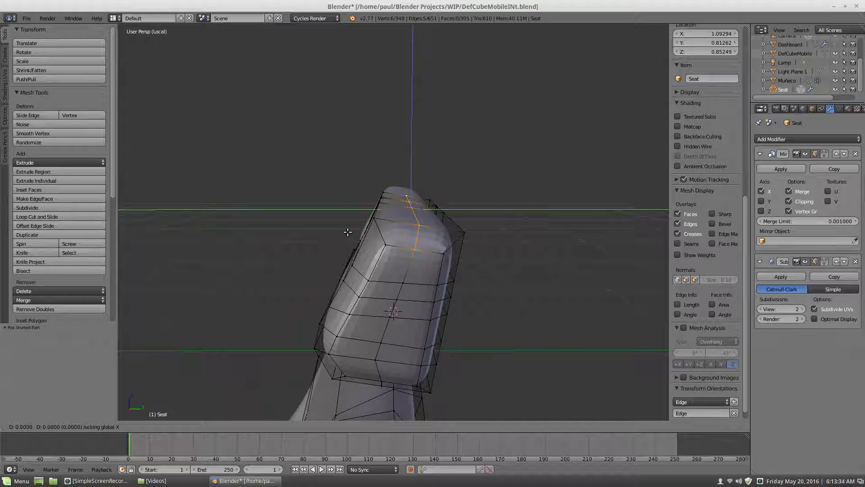
left_click(344, 235)
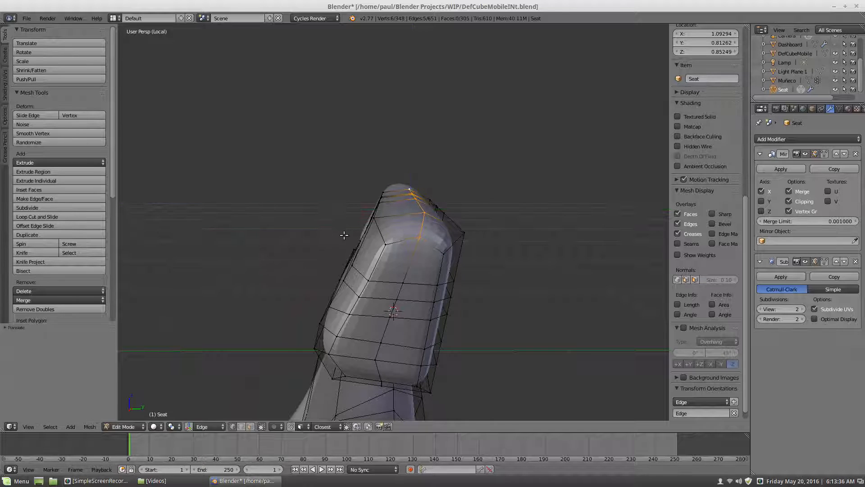
Select the middle edge path around the headrest's lower outer corner and underside and move it slightly downward, with X locked
key("a")
scroll(342, 237, "down", 3)
middle_click_drag(377, 265, 419, 272)
scroll(411, 255, "up", 4)
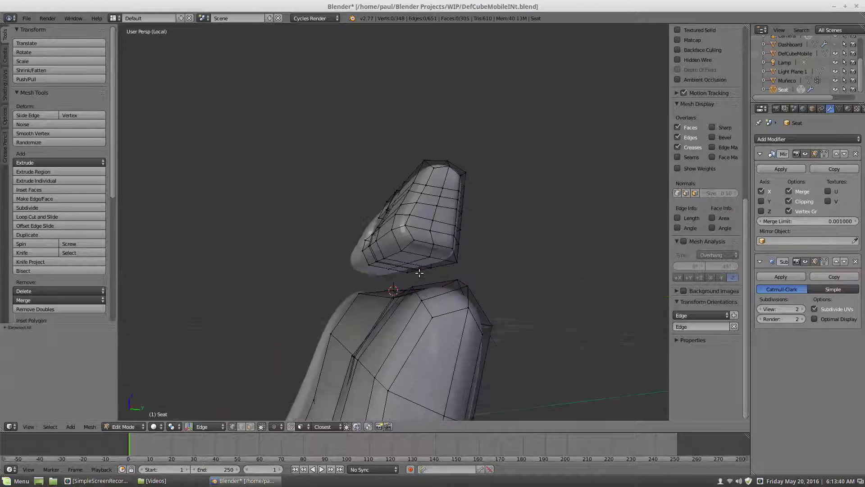
right_click(433, 232)
right_click(385, 269, "ctrl")
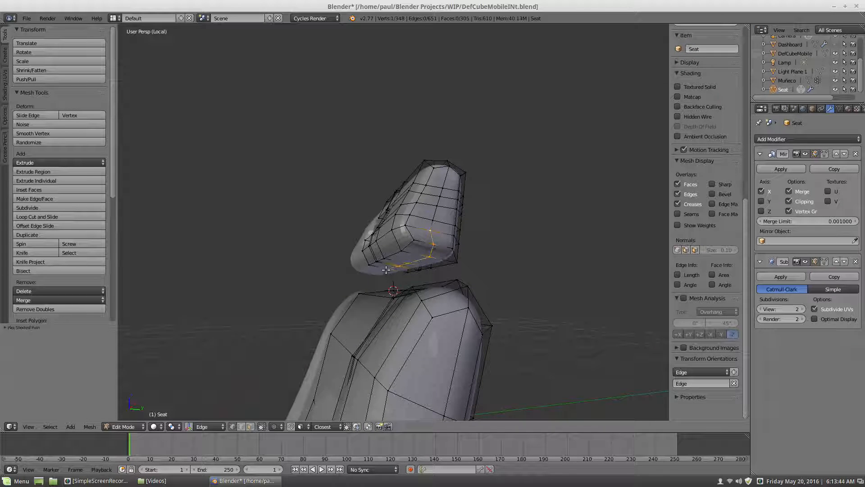
key("g")
key("shift+x")
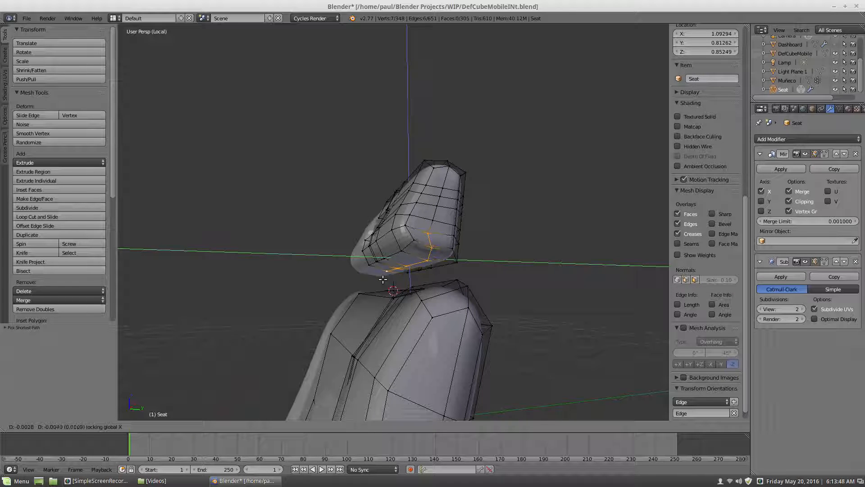
left_click(384, 280)
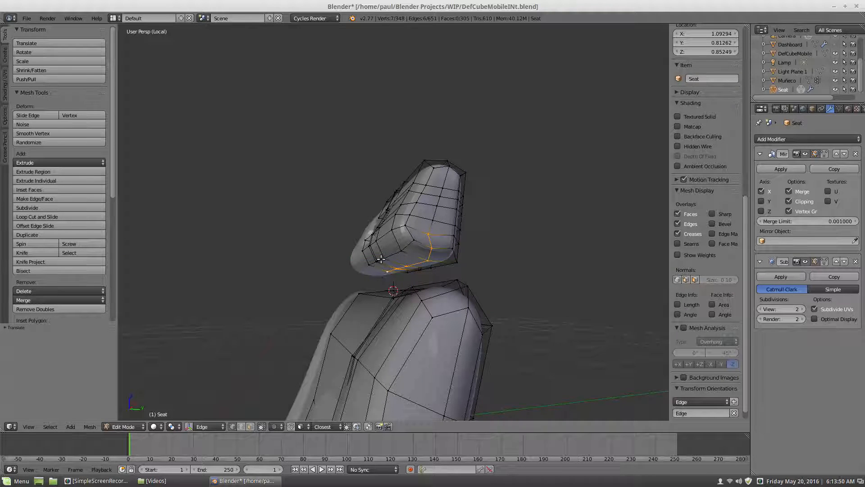
Leave the seat's isolated view to examine how it sits inside the full car body, and isolate the seat again
key("a")
scroll(387, 255, "down", 6)
middle_click_drag(387, 255, 427, 267)
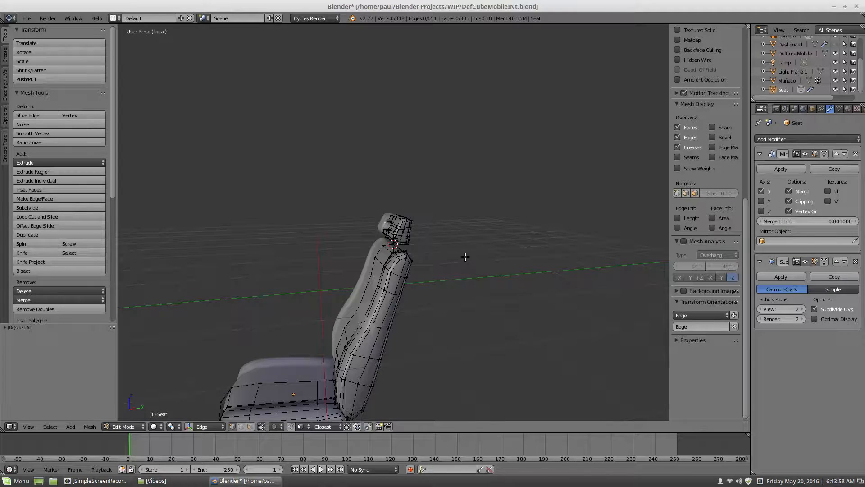
key("KP_Divide")
scroll(425, 239, "down", 4)
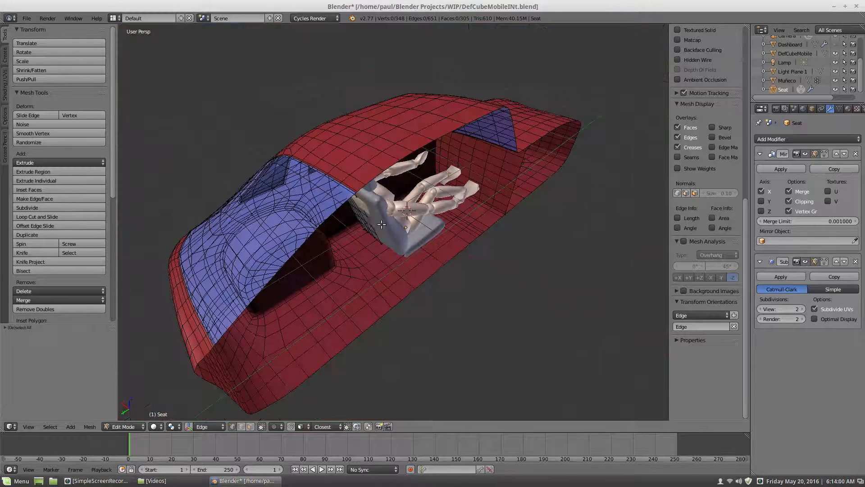
middle_click_drag(413, 237, 519, 204)
scroll(516, 171, "up", 4)
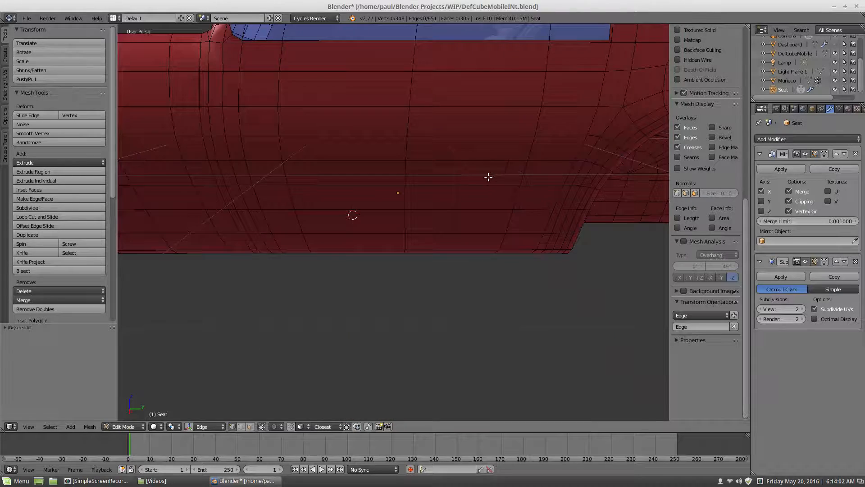
middle_click_drag(488, 176, 460, 187)
scroll(467, 181, "down", 3)
middle_click_drag(492, 164, 511, 150)
middle_click_drag(488, 80, 485, 77)
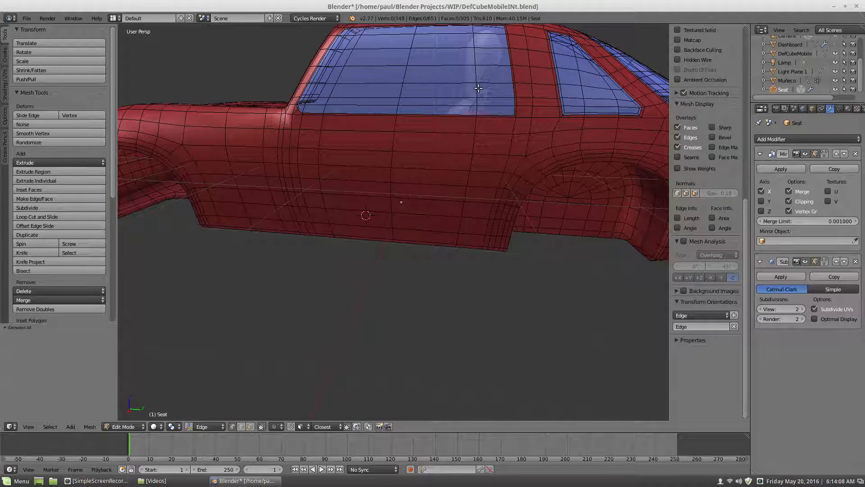
scroll(479, 80, "down", 5)
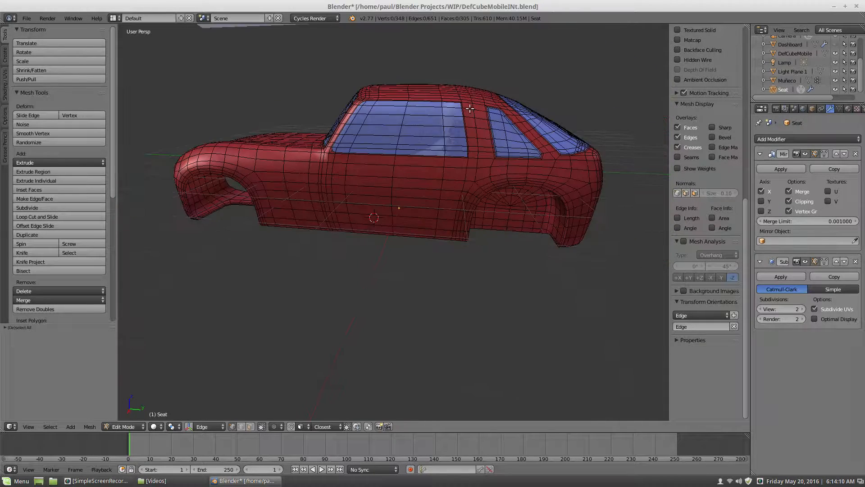
middle_click_drag(470, 109, 440, 104)
scroll(435, 143, "up", 6)
scroll(469, 95, "down", 5)
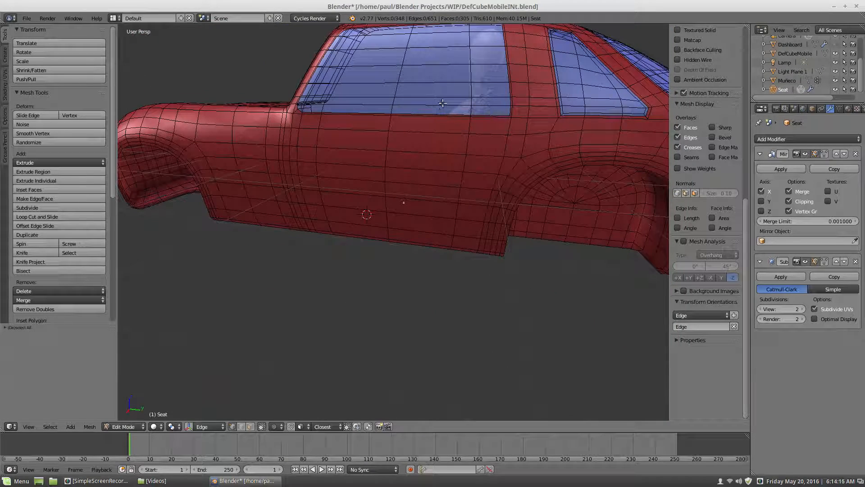
key("a")
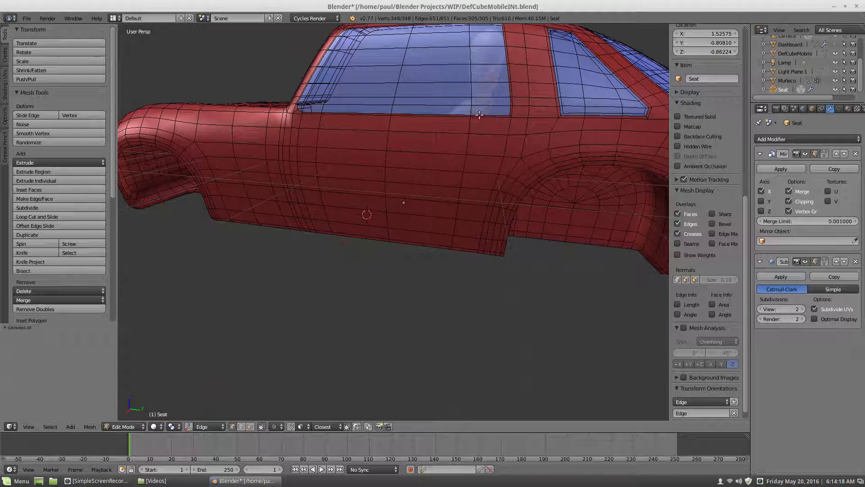
key("KP_Divide")
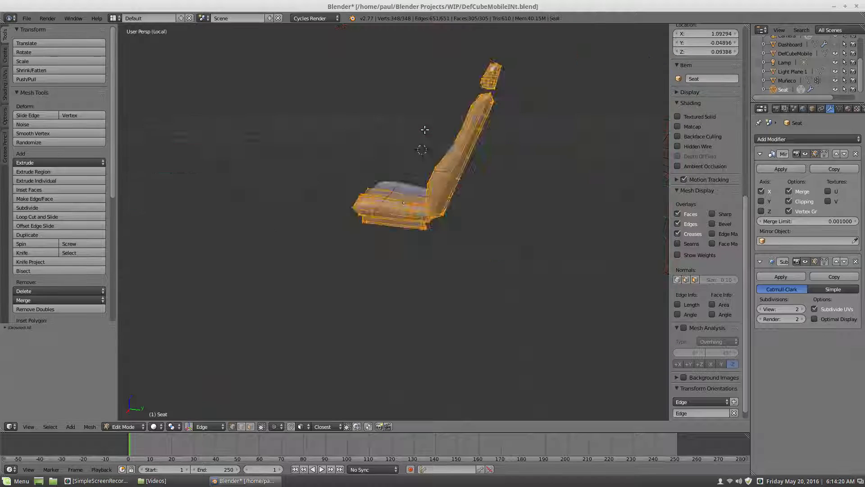
Place the 3D cursor on top of the seat back beneath the headrest and add a cylinder there
key("a")
middle_click_drag(400, 170, 468, 179)
scroll(451, 174, "down", 3)
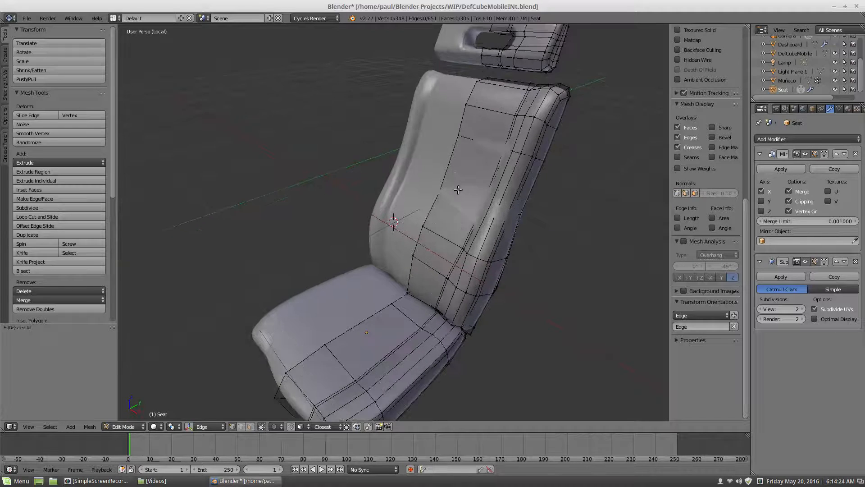
middle_click_drag(431, 213, 238, 228)
scroll(210, 230, "up", 5)
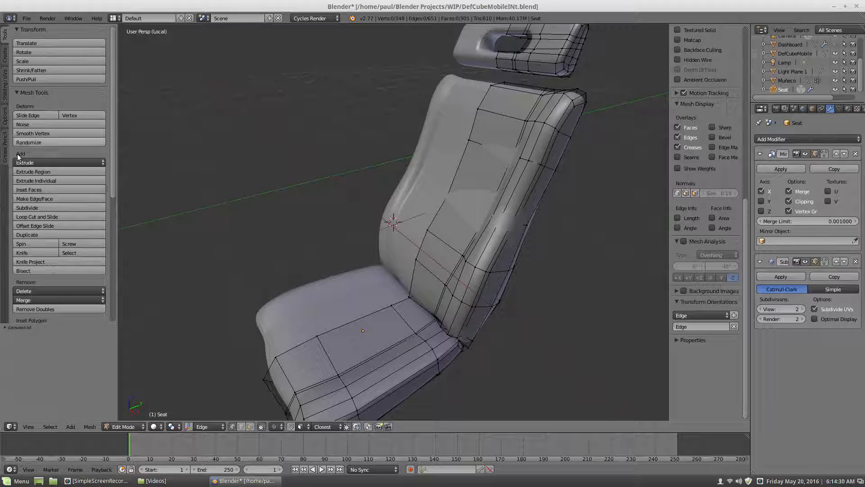
middle_click_drag(455, 103, 571, 91)
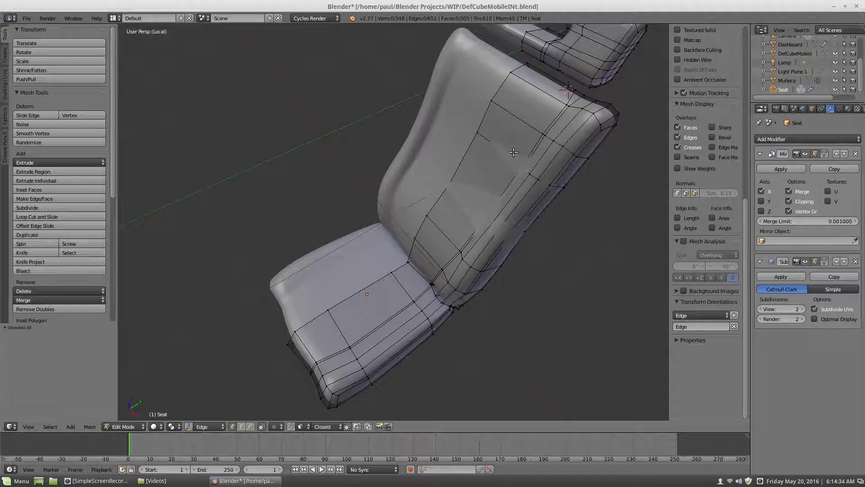
scroll(509, 149, "down", 4)
middle_click_drag(505, 151, 430, 131)
key("shift+a")
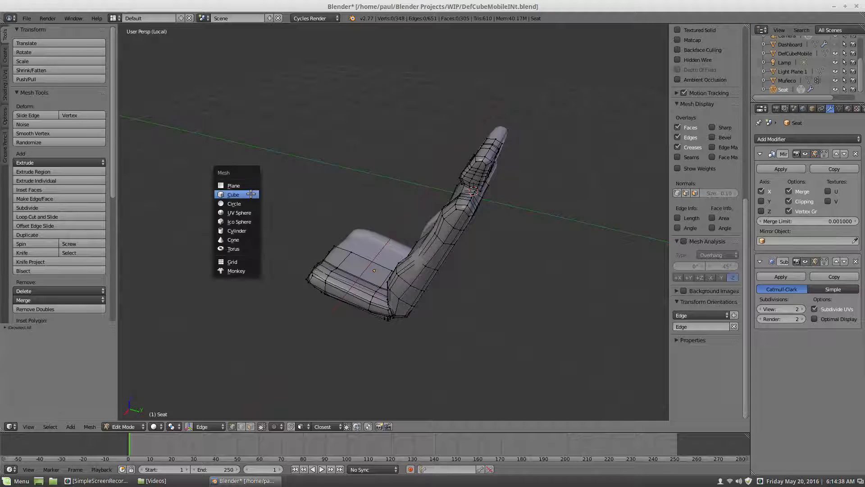
left_click(236, 231)
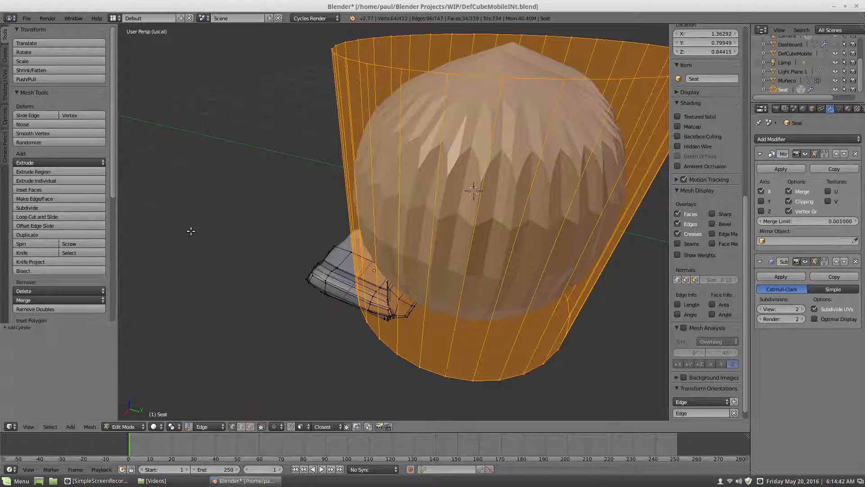
Set the new cylinder's vertex count to 16
scroll(80, 291, "down", 8)
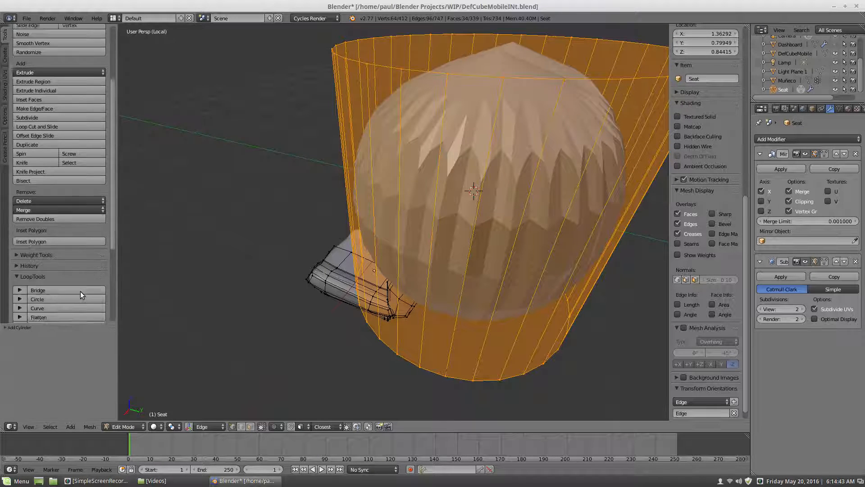
left_click(3, 328)
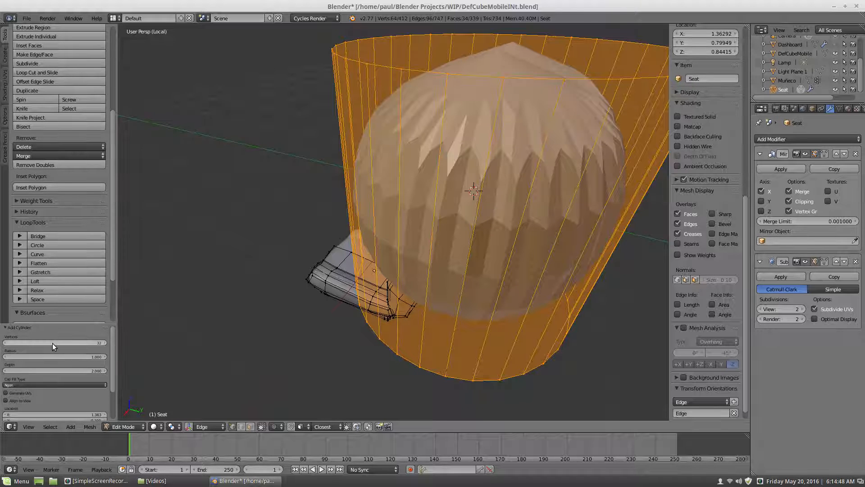
scroll(52, 343, "up", 6, "ctrl")
scroll(53, 343, "down", 20, "ctrl")
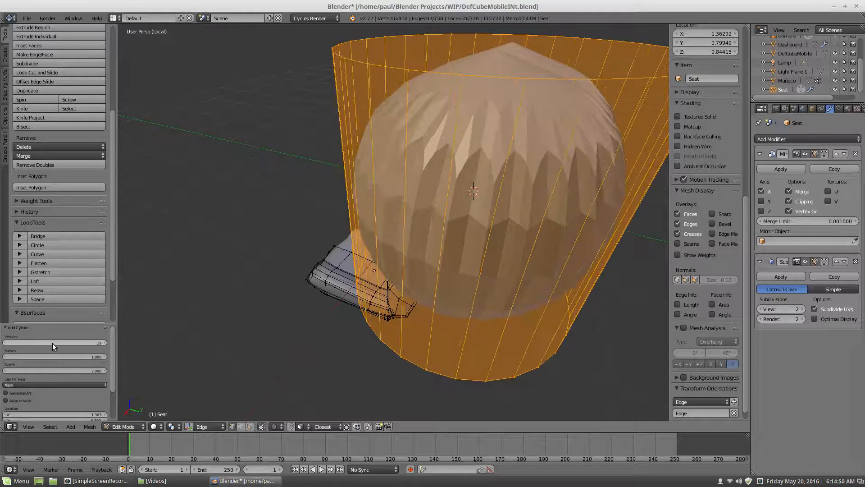
scroll(52, 342, "up", 6, "ctrl")
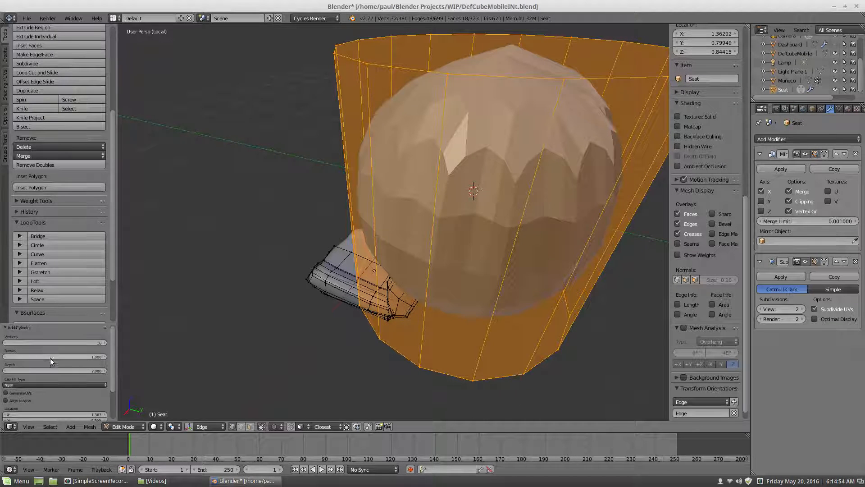
Set the cylinder's radius to 0.05 and depth to 0.56, with its cap fill type set to Nothing
mouse_move(53, 356)
left_mouse_down()
mouse_move(6, 356)
mouse_move(61, 357)
left_mouse_up()
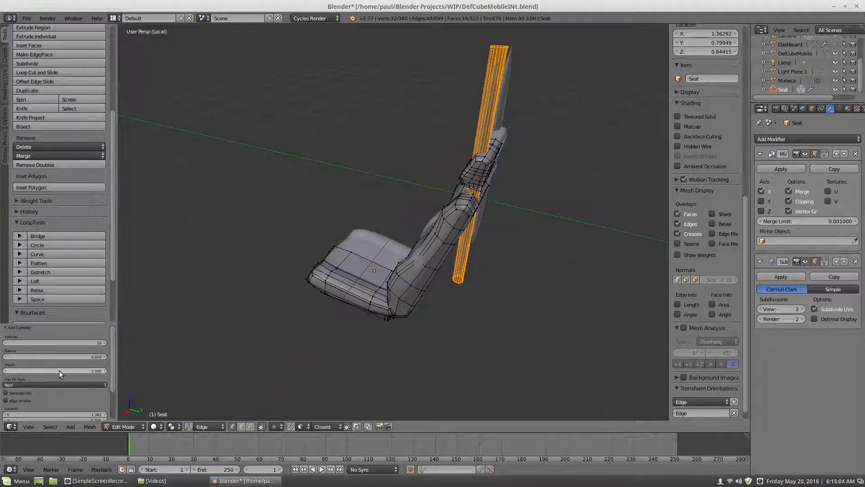
left_click_drag(59, 370, 19, 370)
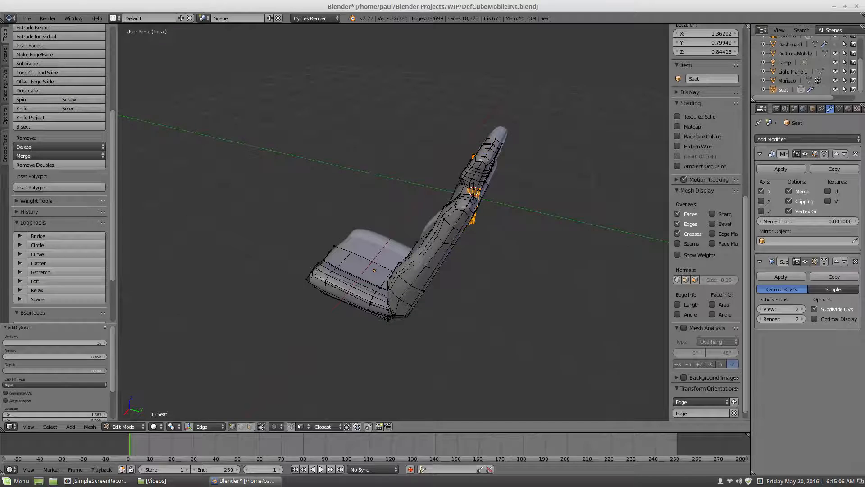
left_click(64, 384)
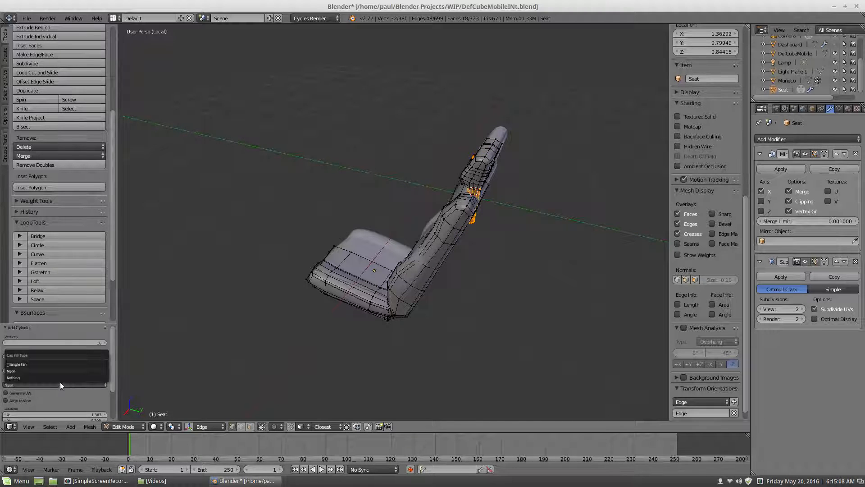
left_click(55, 378)
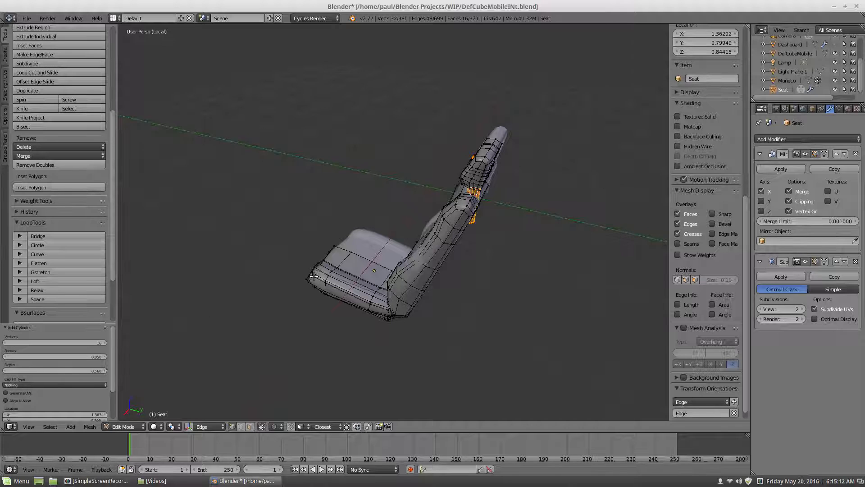
Scale the headrest post cylinder uniformly by about 0.43
middle_click_drag(314, 276, 397, 266)
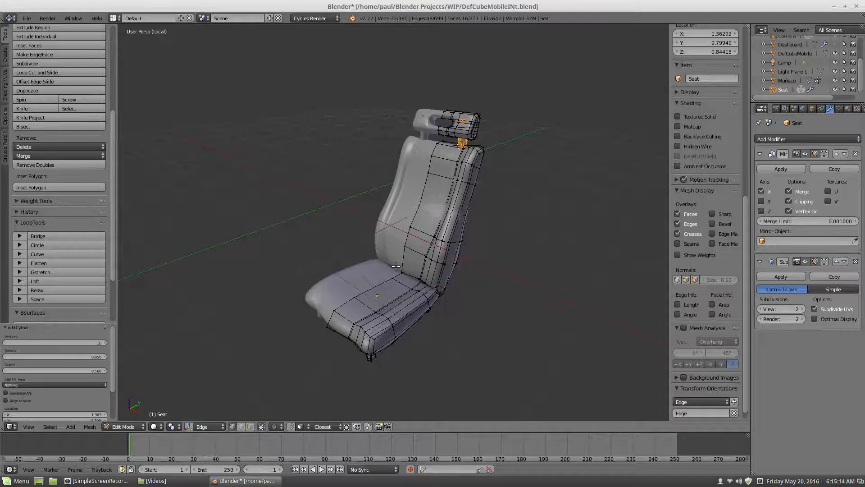
key("KP_Decimal")
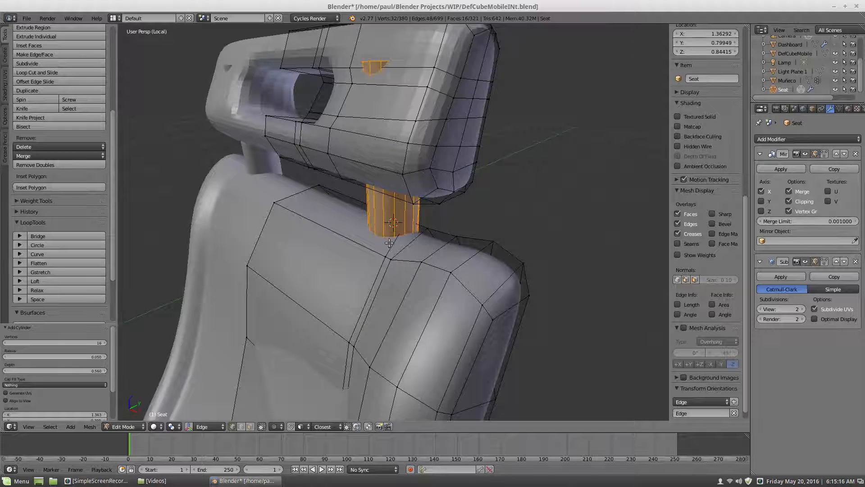
key("s")
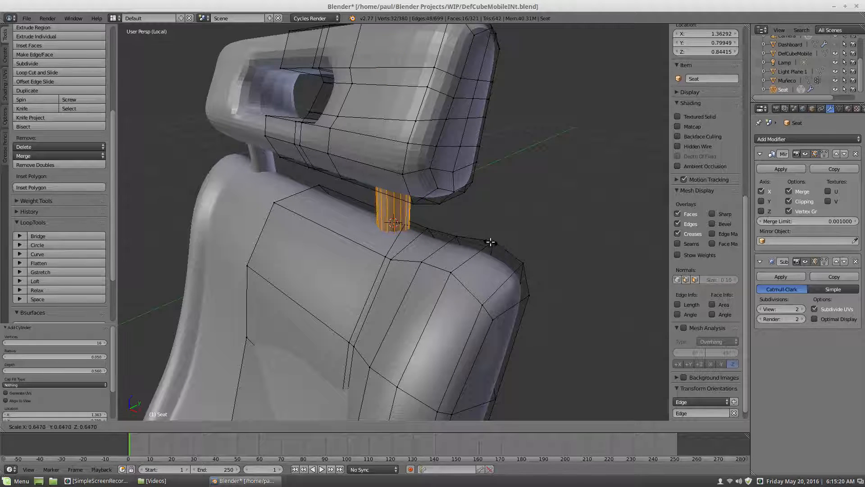
left_click(459, 226)
scroll(411, 244, "down", 4)
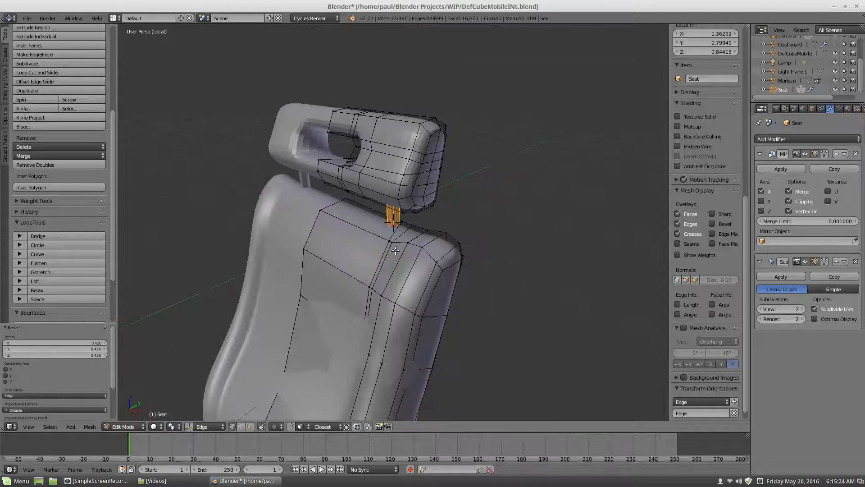
Rotate the headrest post about -16 degrees around the global X axis to follow the seat back's tilt
middle_click_drag(411, 244, 284, 242)
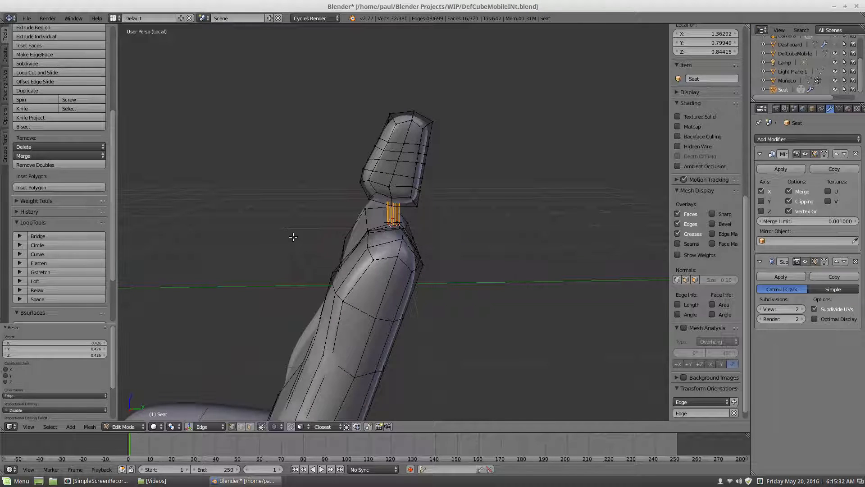
key("r")
key("x")
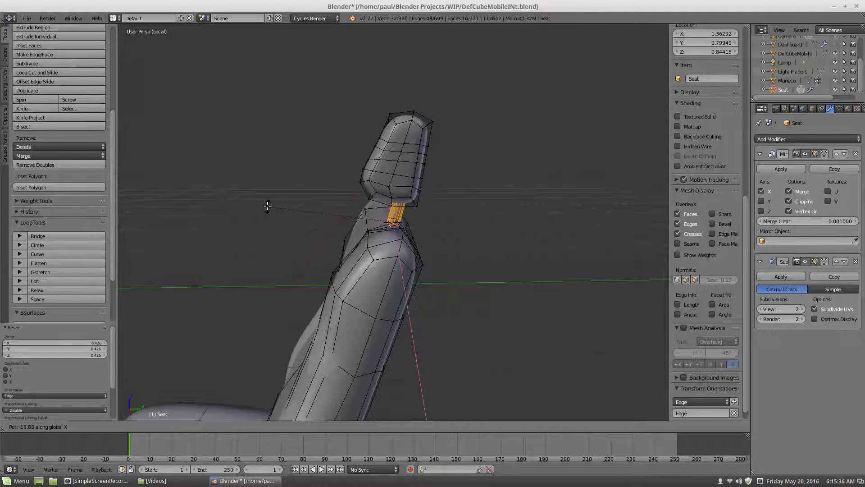
left_click(267, 206)
Move the headrest post slightly upward, about 0.016 units, between the seat back and the headrest
middle_click_drag(268, 206, 360, 231)
key("g")
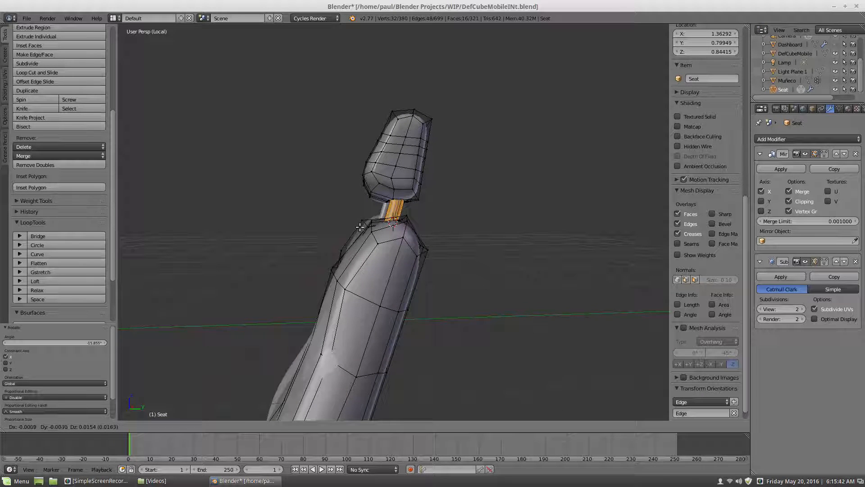
left_click(359, 226)
Rotate the headrest post about 7.24 degrees around the global X axis and clear the selection
middle_click_drag(358, 227, 380, 233)
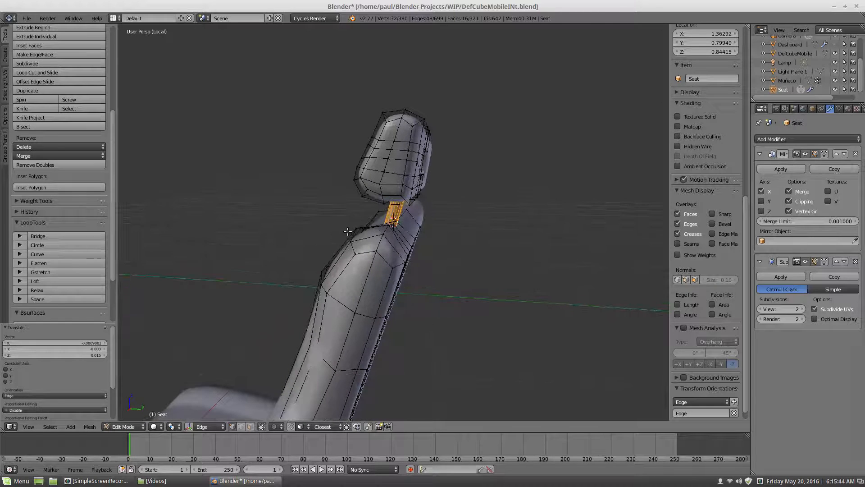
key("r")
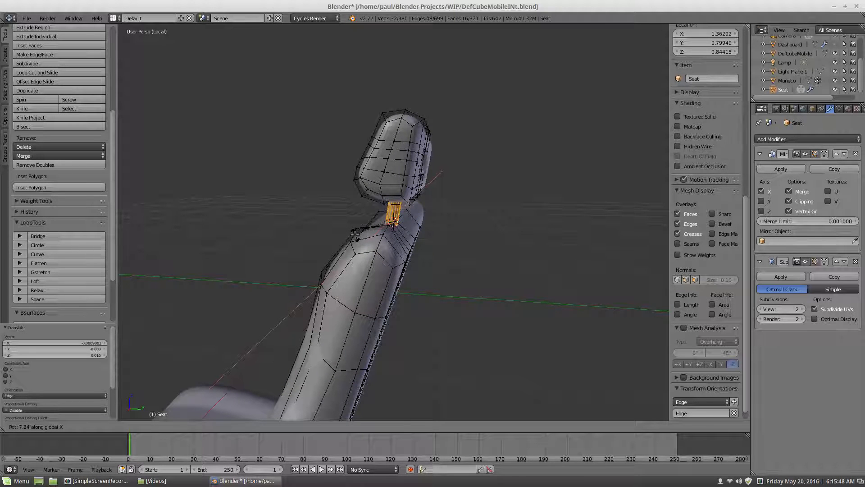
left_click(354, 235)
middle_click_drag(355, 234, 366, 251)
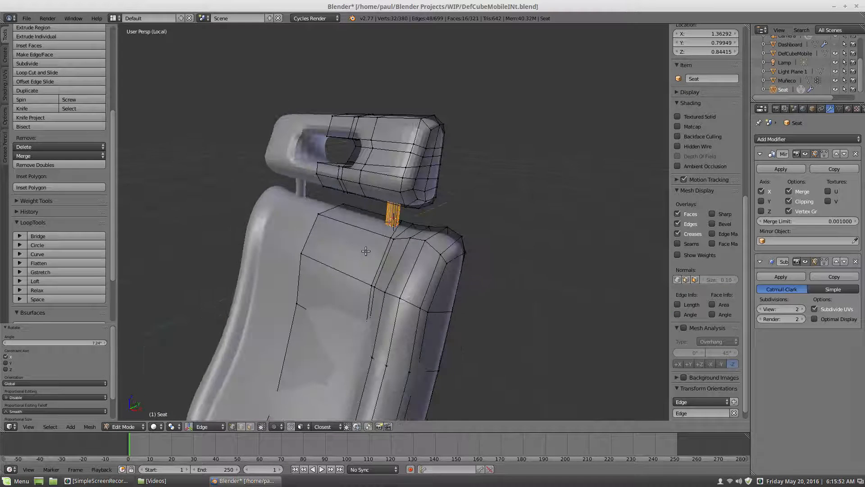
key("a")
Leave mesh editing by switching the seat to Object Mode
scroll(365, 251, "down", 5)
scroll(322, 283, "up", 3)
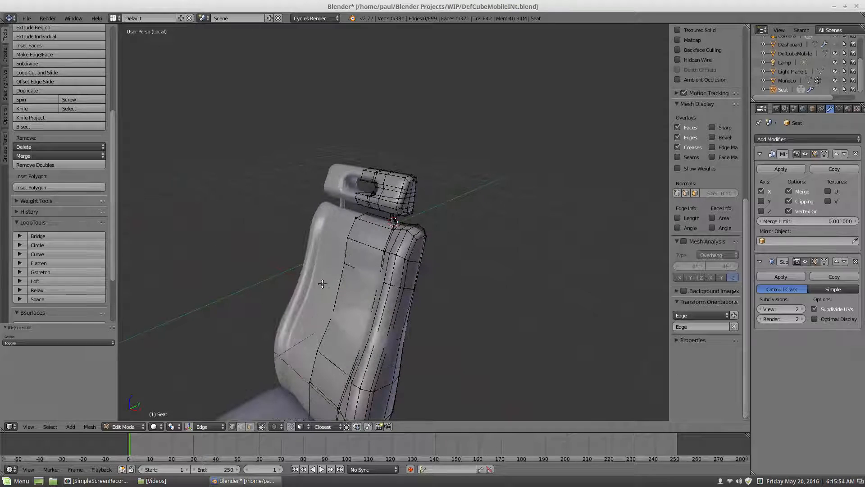
scroll(352, 270, "down", 2)
scroll(353, 270, "up", 3)
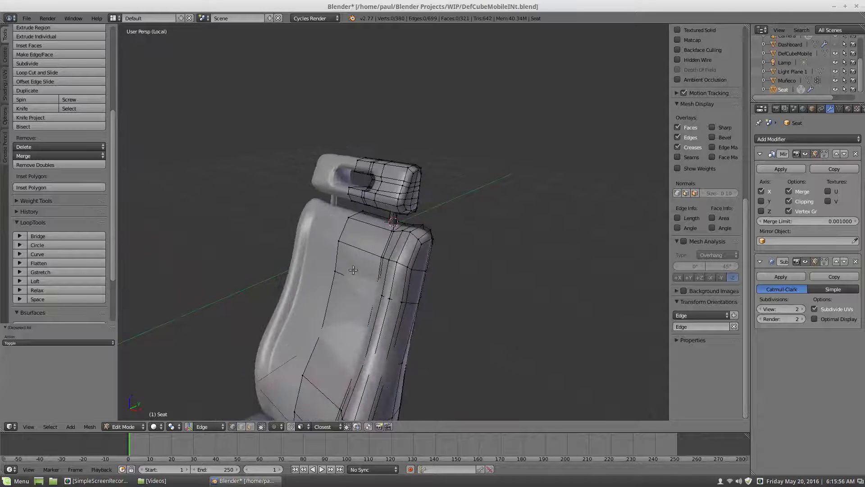
scroll(353, 270, "down", 2)
scroll(342, 323, "up", 2)
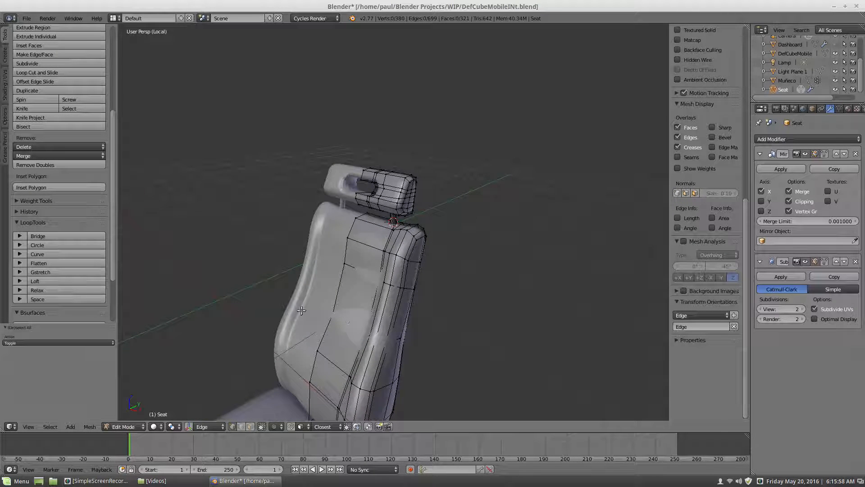
left_click(123, 426)
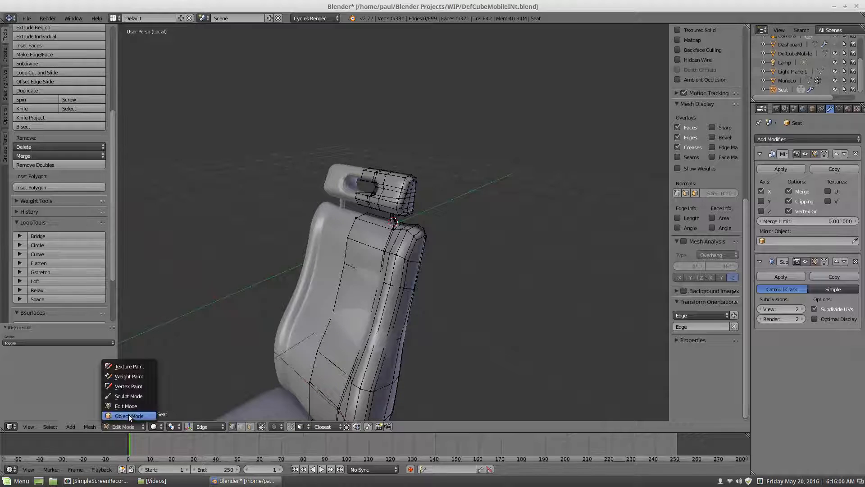
left_click(128, 415)
scroll(297, 332, "down", 3)
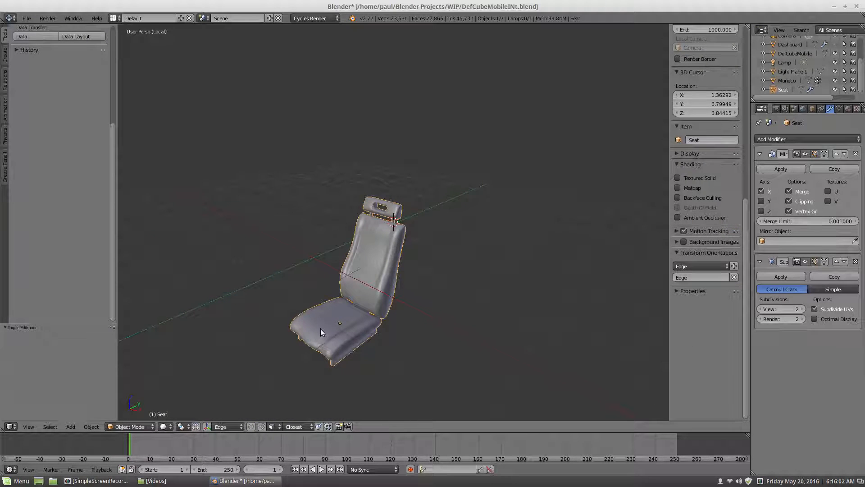
scroll(330, 329, "up", 2)
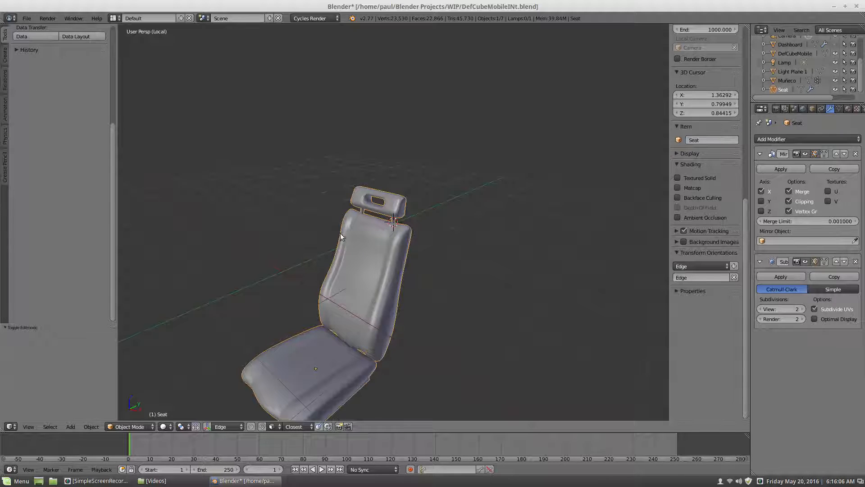
Apply smooth shading to the whole seat object
scroll(379, 225, "up", 3)
scroll(294, 225, "down", 3)
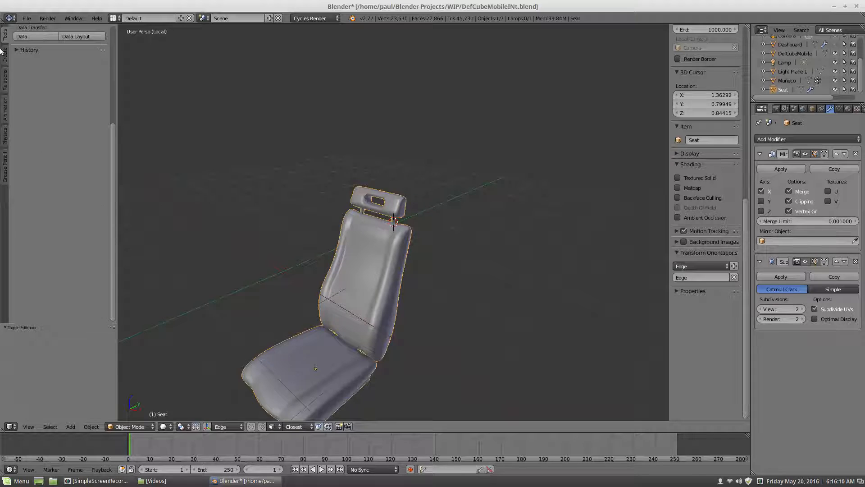
scroll(51, 76, "up", 5)
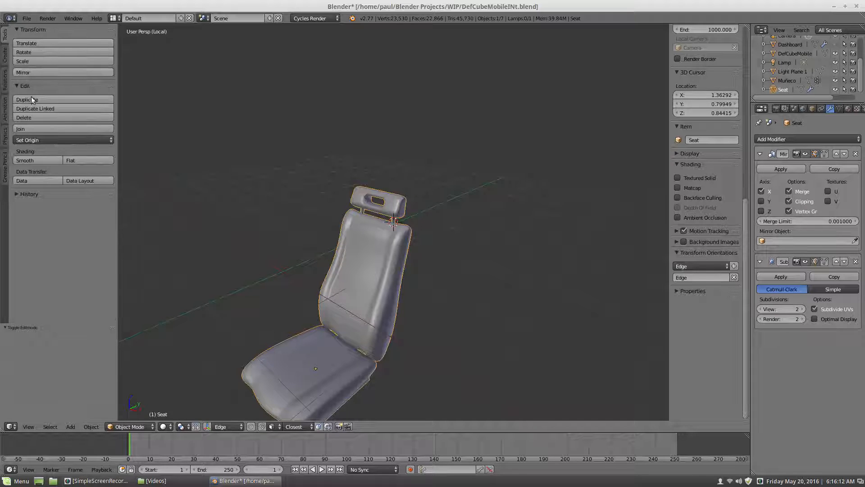
left_click(40, 159)
scroll(288, 197, "up", 5)
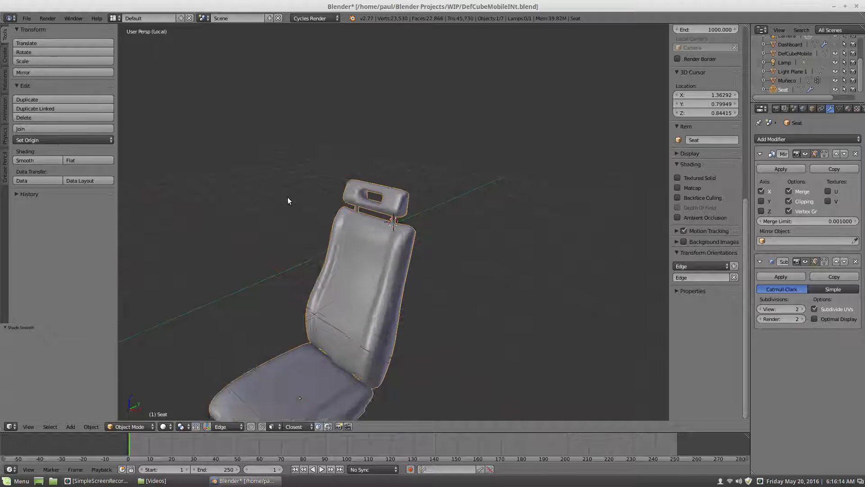
middle_click_drag(266, 209, 305, 223)
scroll(346, 206, "up", 1)
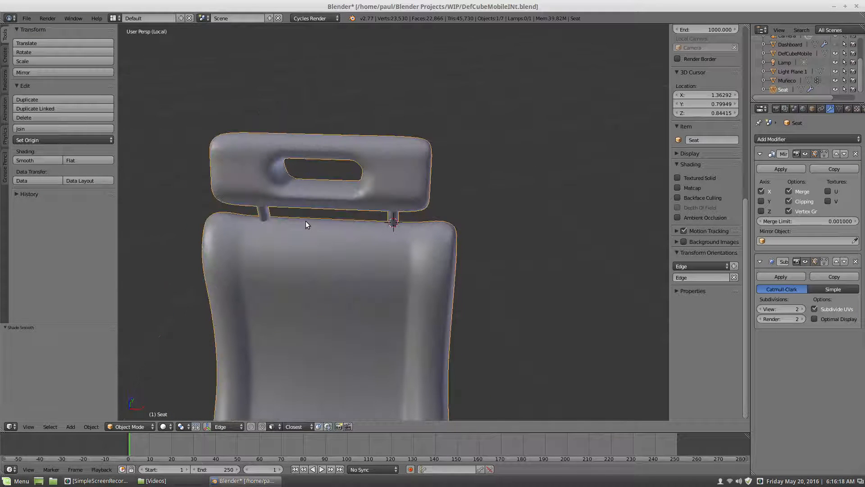
Return to Edit Mode and add an edge loop inside the headrest opening, slid about 0.71 toward its front rim
left_click(130, 426)
left_click(131, 410)
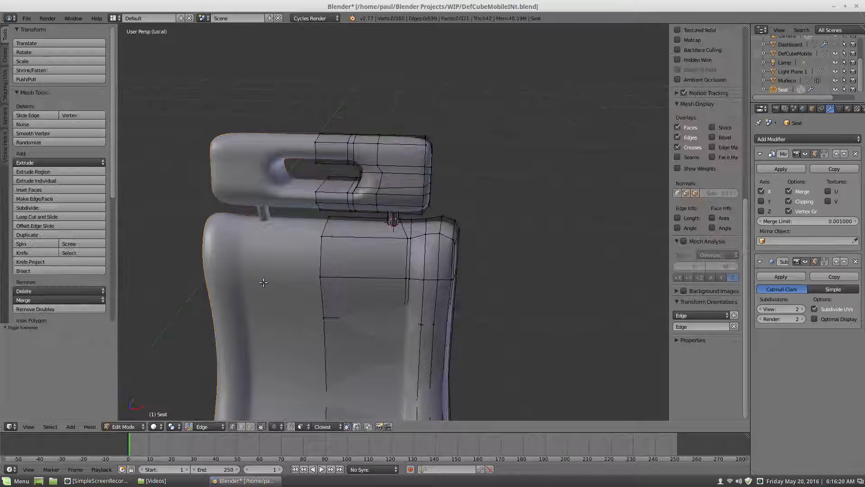
middle_click_drag(252, 261, 292, 261)
scroll(292, 261, "up", 8)
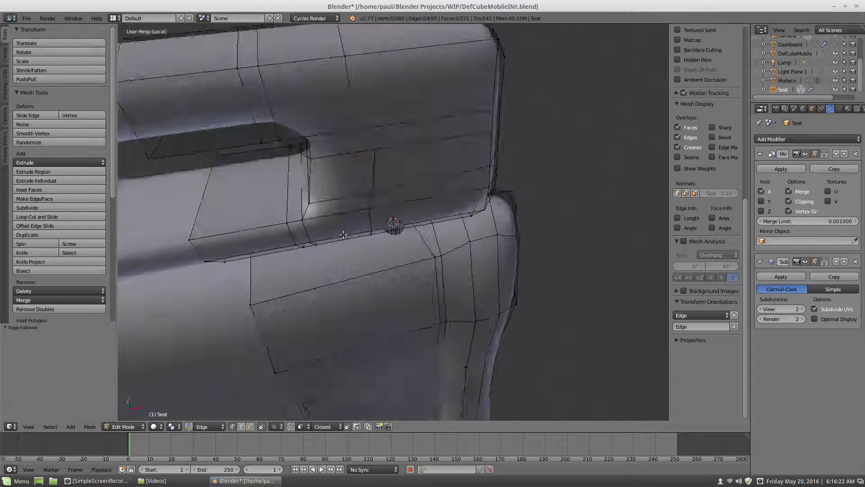
middle_click_drag(357, 226, 251, 230)
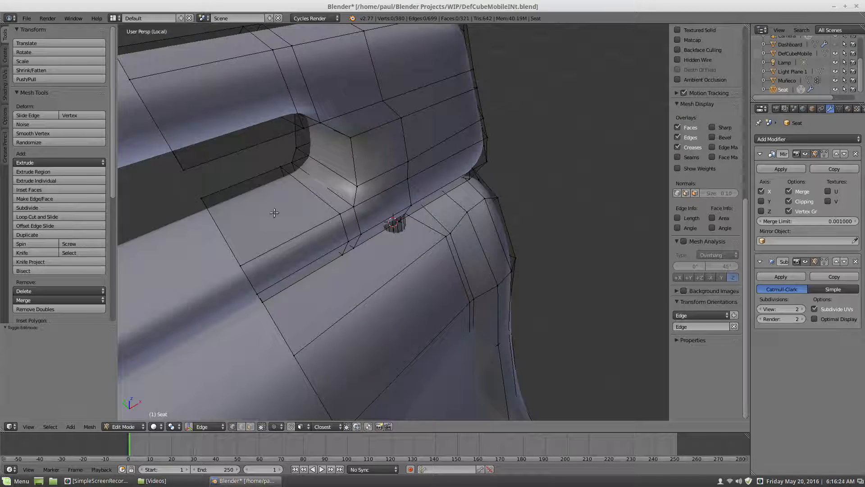
key("ctrl+r")
left_click(319, 186)
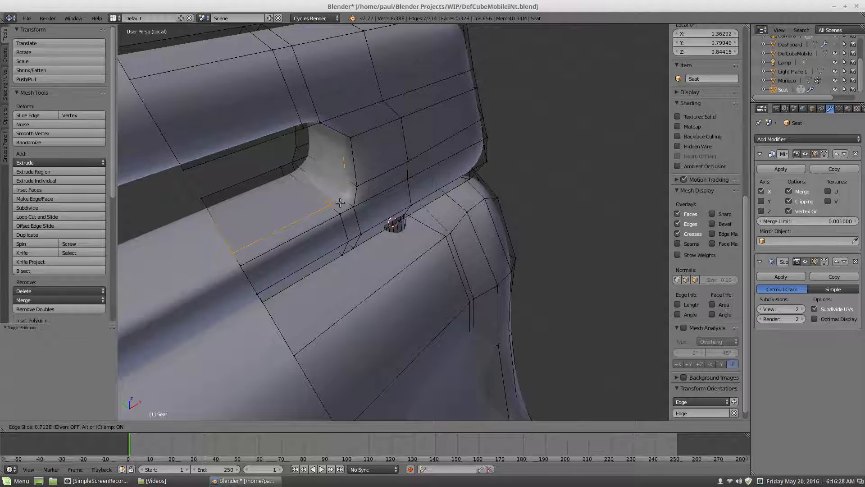
left_click(340, 203)
Add a second edge loop inside the headrest opening, slid about 0.13 toward its rear rim, and clear the selection
key("ctrl+r")
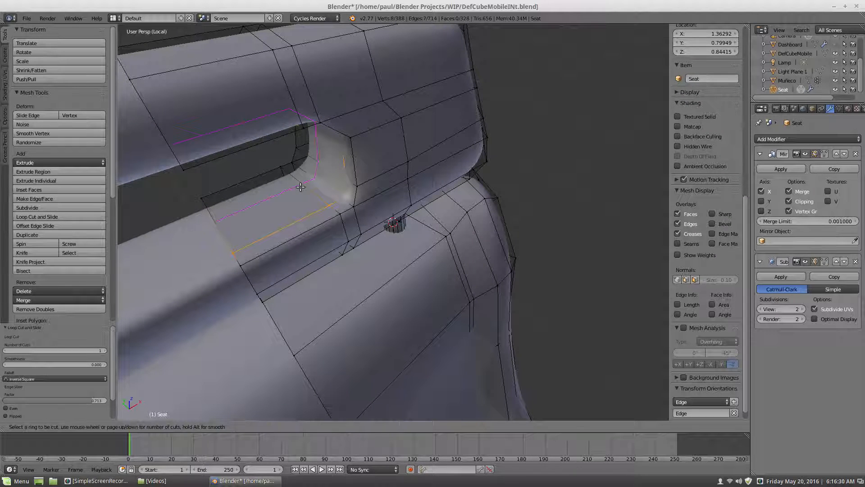
left_click(301, 186)
left_click(325, 193)
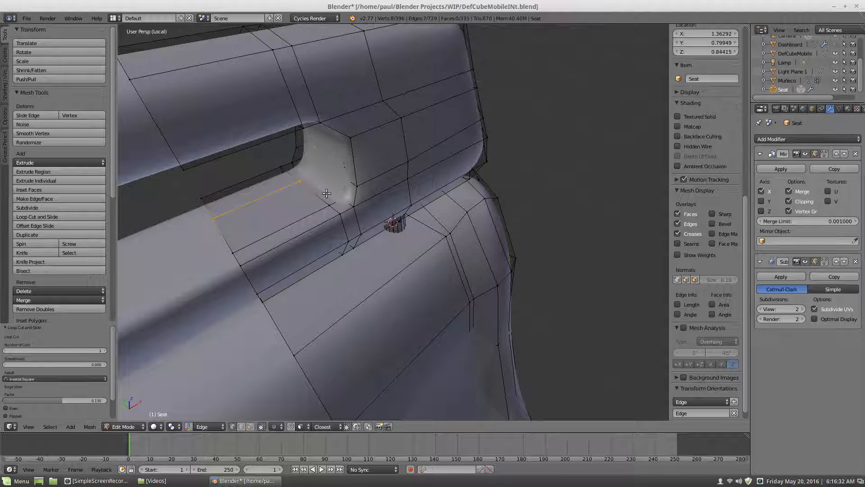
key("a")
scroll(334, 196, "down", 7)
middle_click_drag(380, 215, 328, 205)
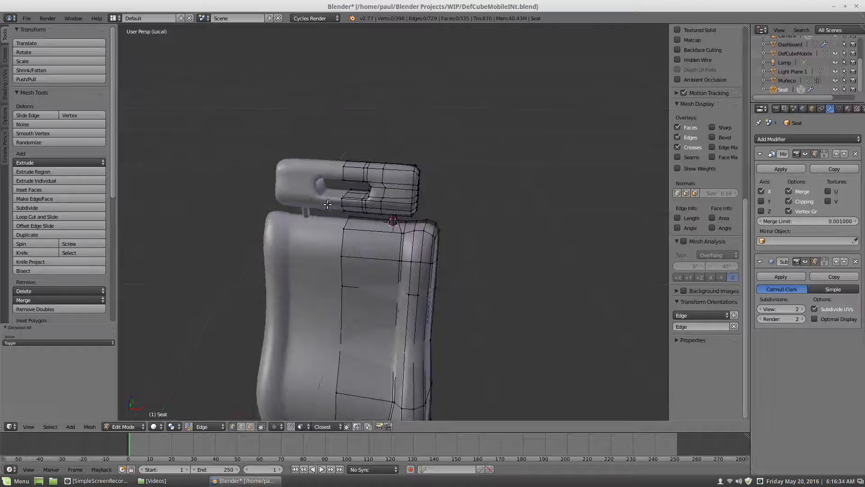
In edge select mode, slide the lower front rim edge of the headrest opening slightly outward along the headrest's front
scroll(327, 205, "up", 6)
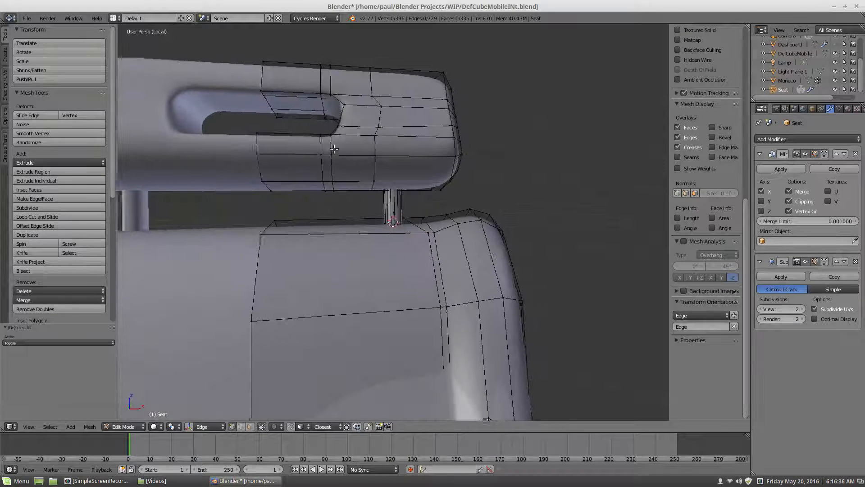
middle_click_drag(334, 148, 358, 132)
scroll(320, 168, "up", 1)
scroll(313, 159, "down", 1)
scroll(357, 133, "up", 4)
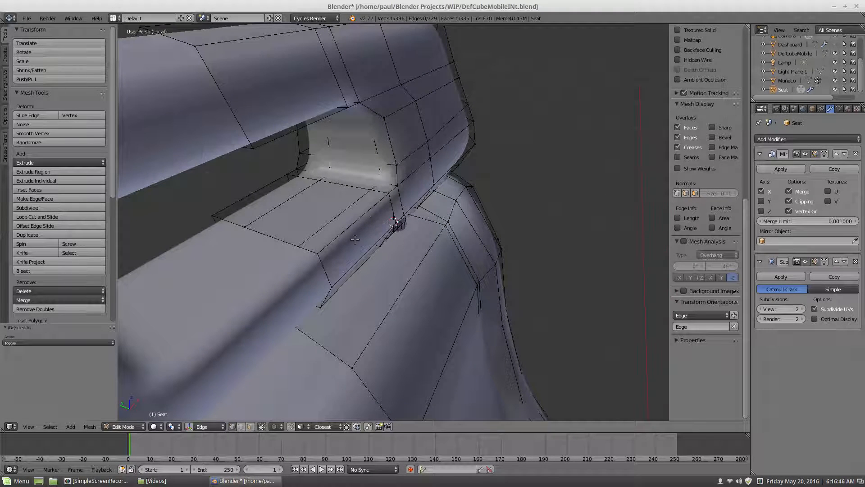
left_click(241, 428)
right_click(336, 239)
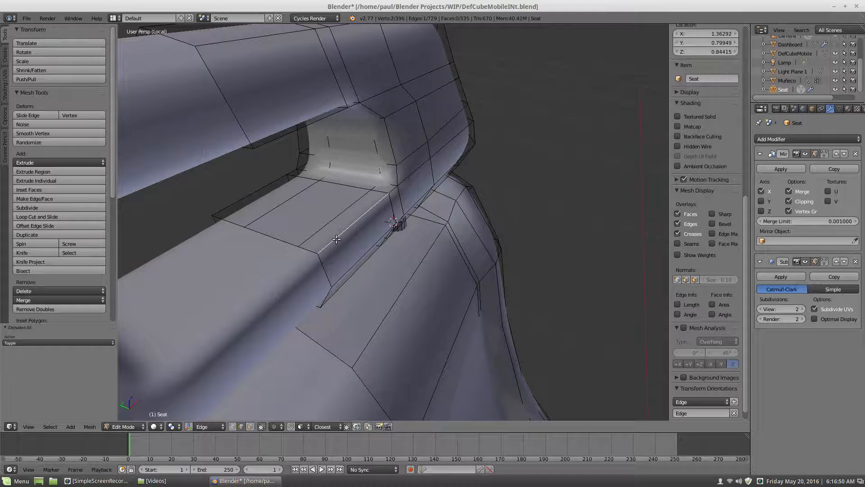
key("g")
key("g")
left_click(340, 243)
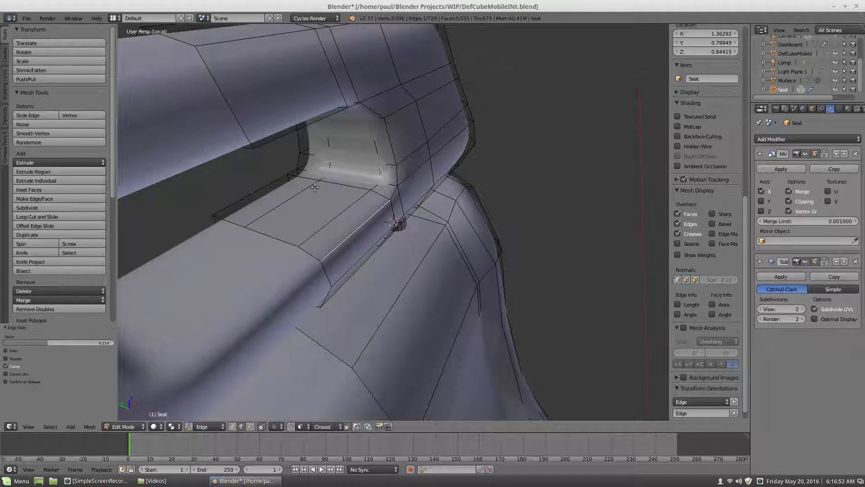
Slide the upper front rim edge of the headrest opening slightly upward and clear the selection
right_click(309, 121)
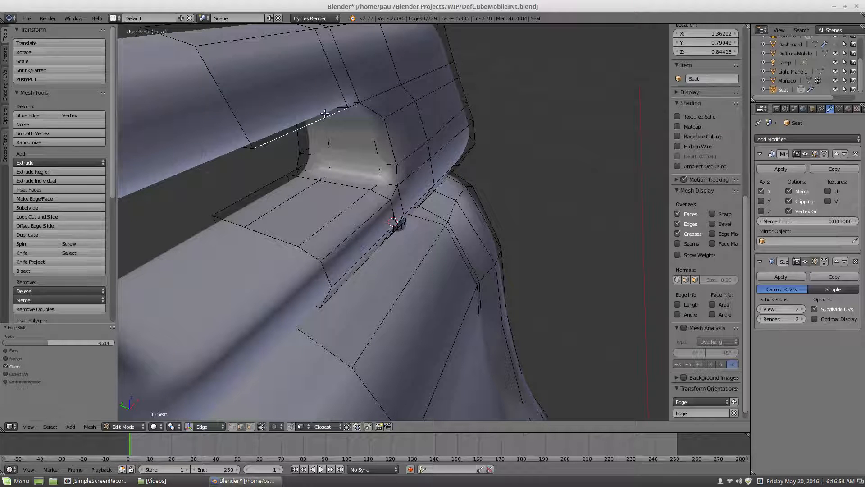
key("g")
key("g")
left_click(298, 99)
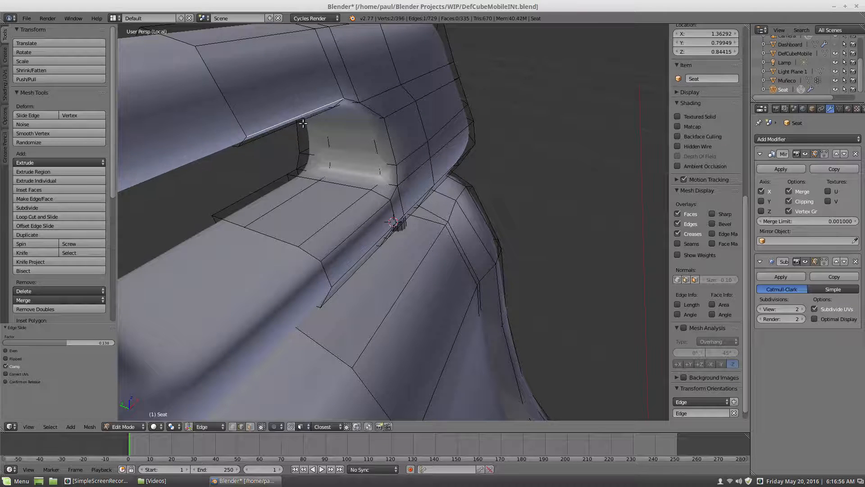
key("a")
mouse_move(324, 159)
middle_mouse_down()
mouse_move(282, 159)
mouse_move(317, 167)
middle_mouse_up()
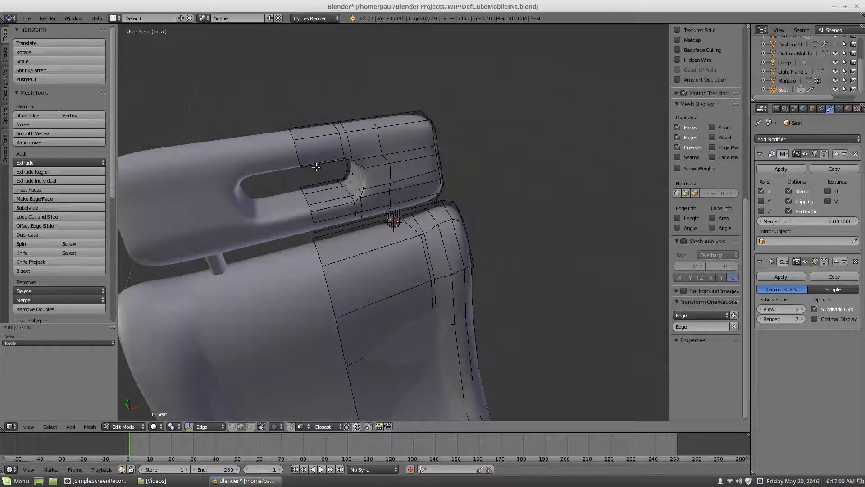
Select the chain of edges along the headrest opening's side rim and vertex-slide it outward by about 0.11
scroll(341, 170, "up", 2)
right_click(328, 161)
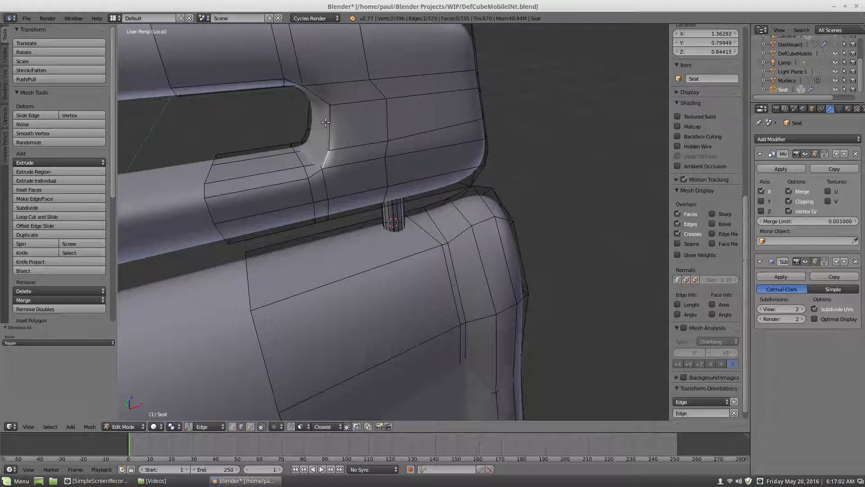
right_click(320, 109, "ctrl")
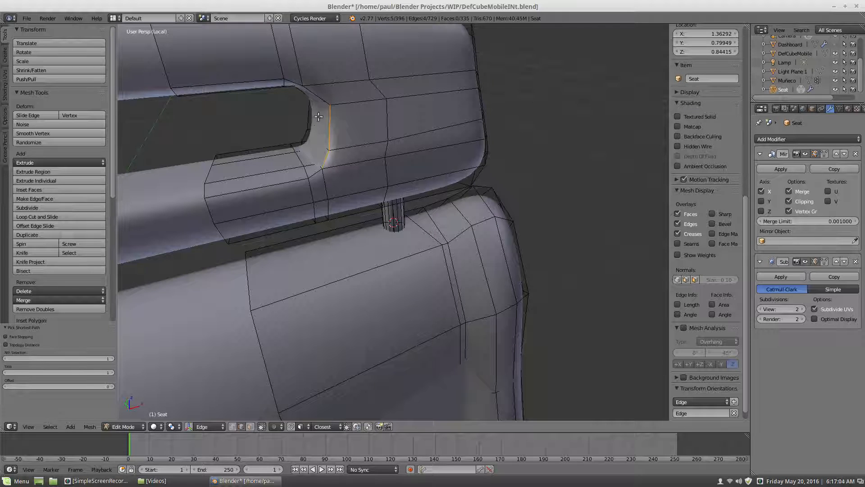
key("shift+v")
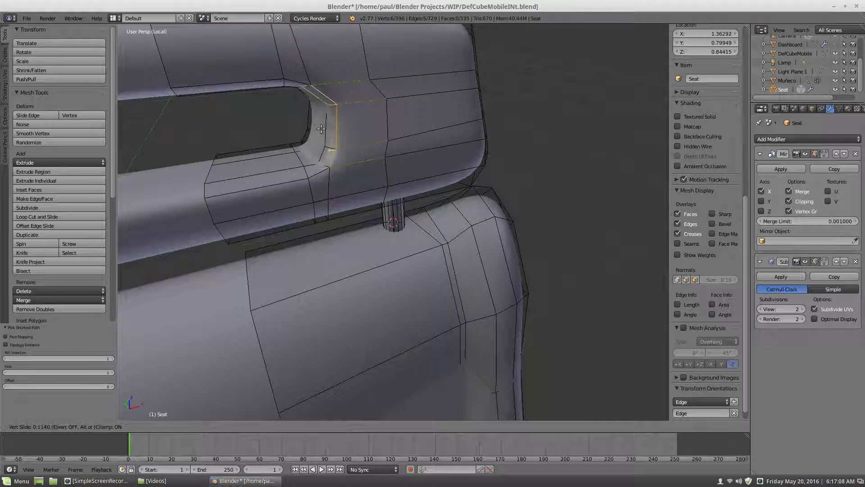
left_click(318, 130)
key("a")
scroll(311, 138, "down", 4)
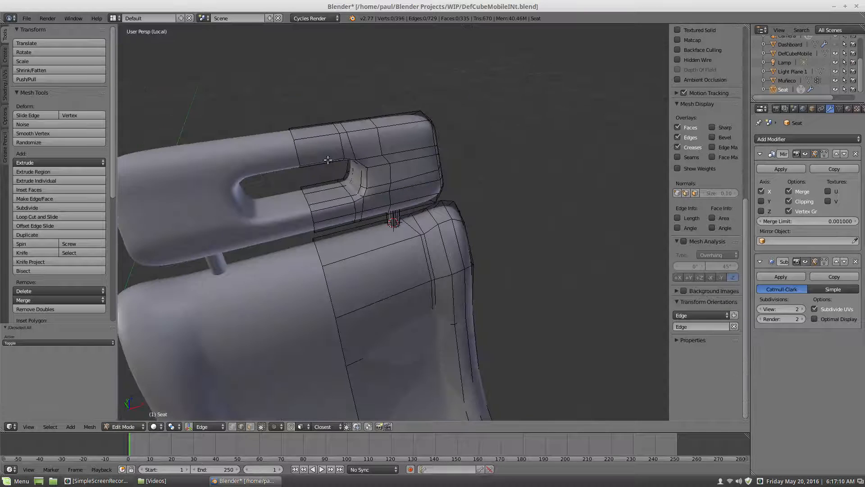
Move the lower front corner vertex of the headrest opening about 0.009 outward and downward to even out the rim
middle_click_drag(337, 137, 315, 149)
scroll(328, 145, "up", 4)
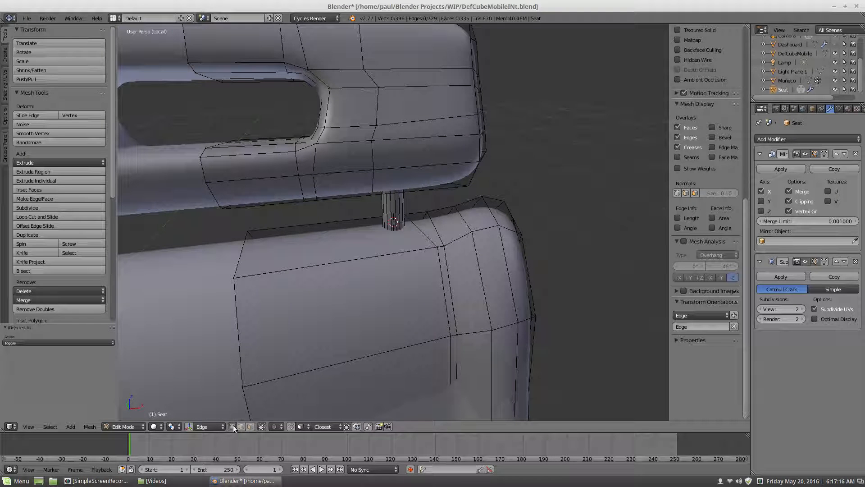
right_click(317, 144)
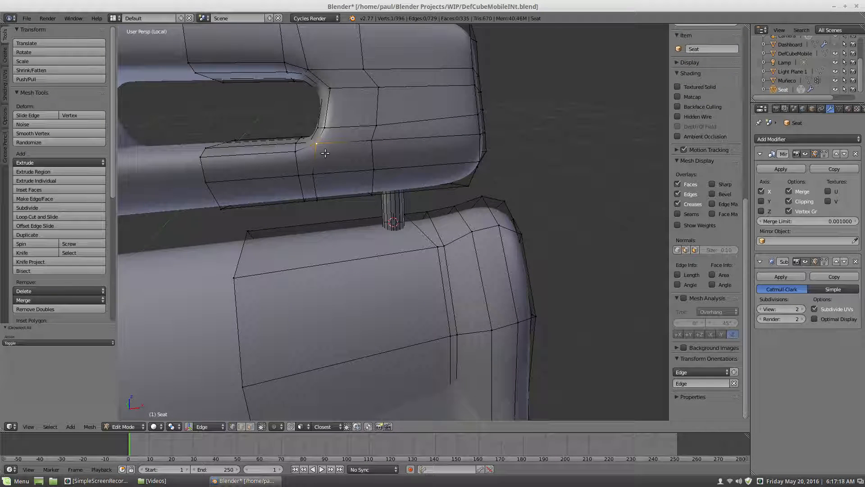
key("g")
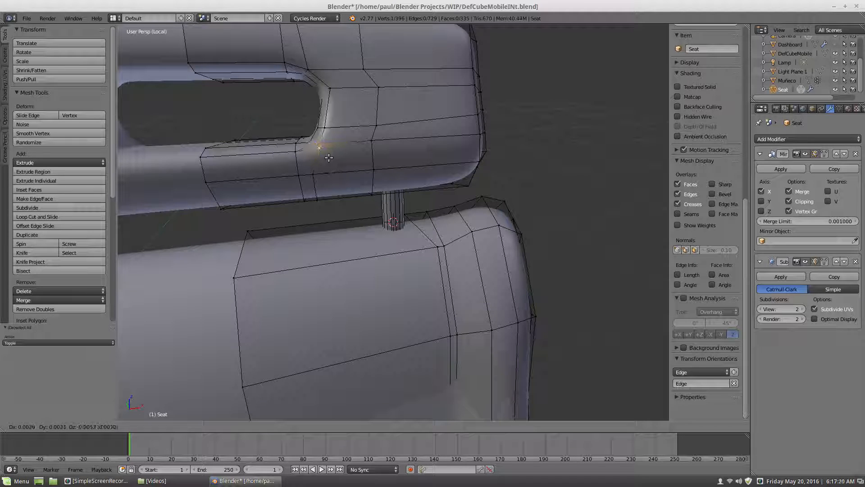
left_click(329, 156)
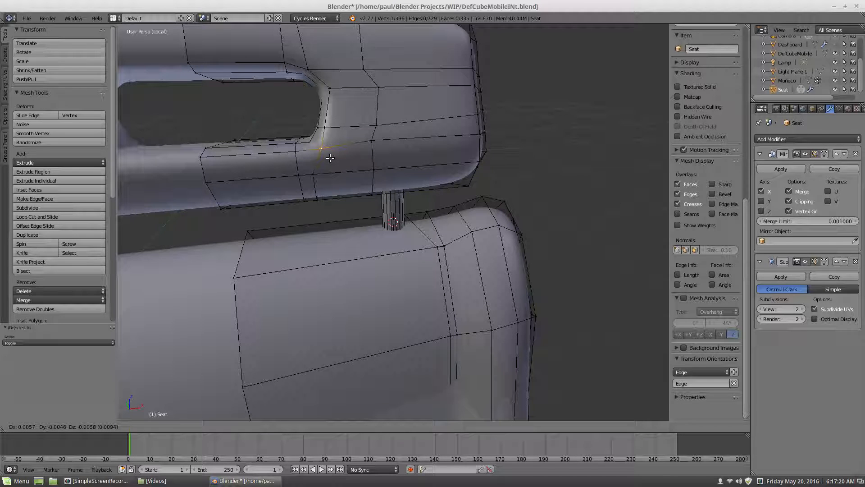
Reposition the upper front corner vertex of the headrest opening slightly and clear the selection
right_click(314, 64)
key("g")
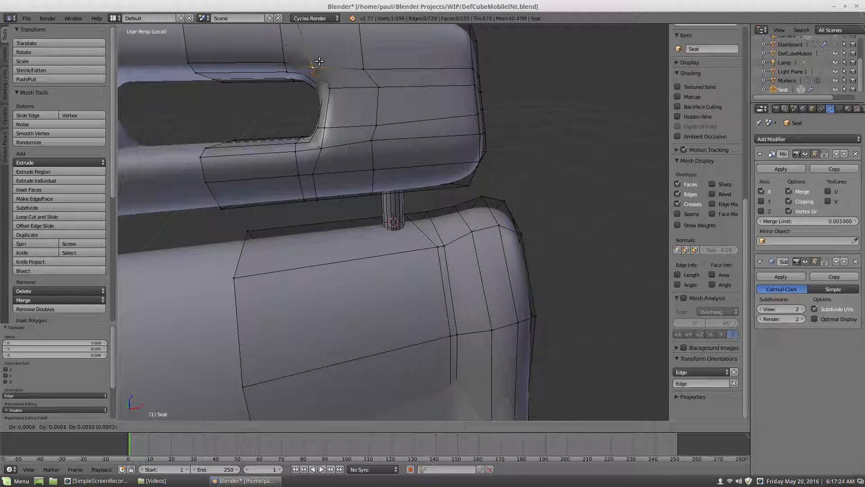
left_click(310, 72)
key("a")
scroll(280, 111, "down", 5)
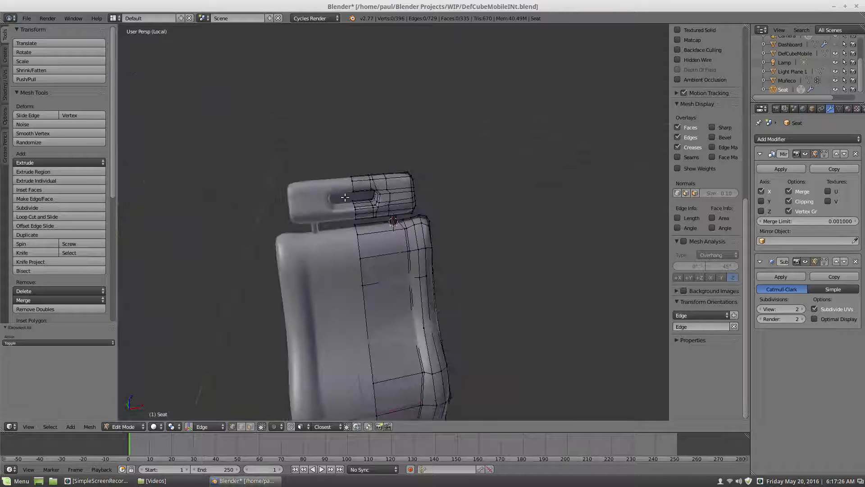
Place the 3D cursor at the outer rear corner where the seat cushion meets the backrest
middle_click_drag(360, 171, 403, 217)
scroll(411, 184, "up", 6)
scroll(403, 218, "up", 5)
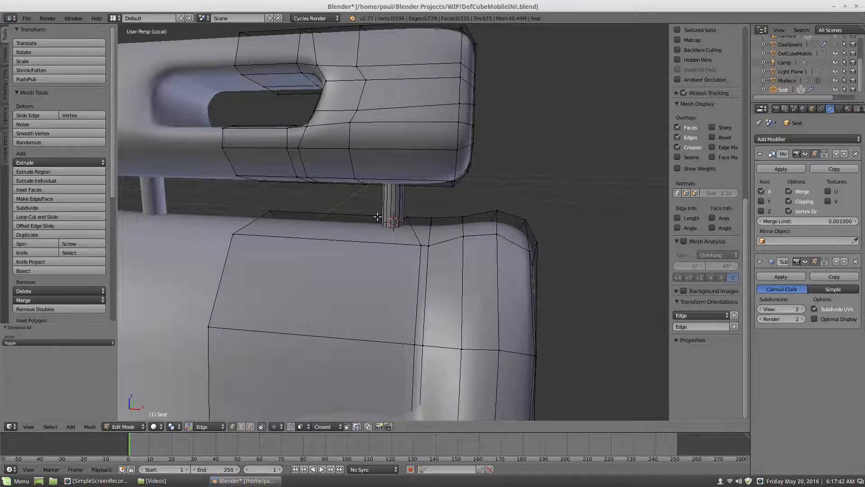
scroll(377, 217, "down", 8)
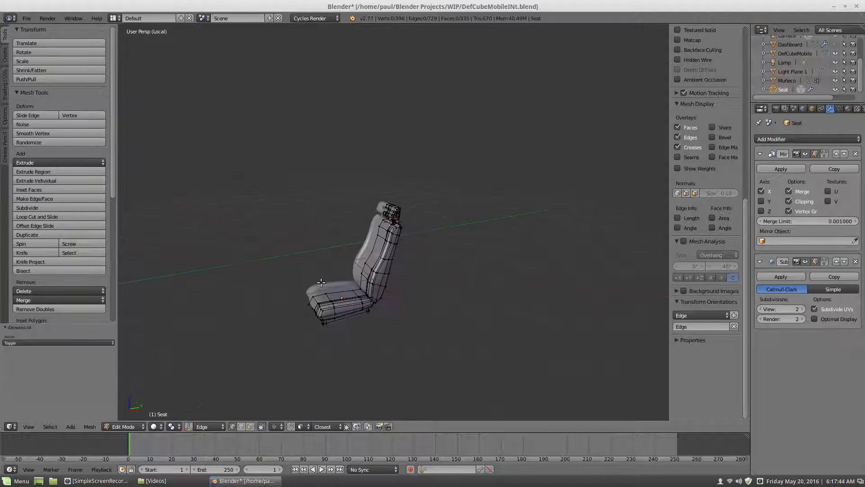
scroll(351, 329, "up", 4)
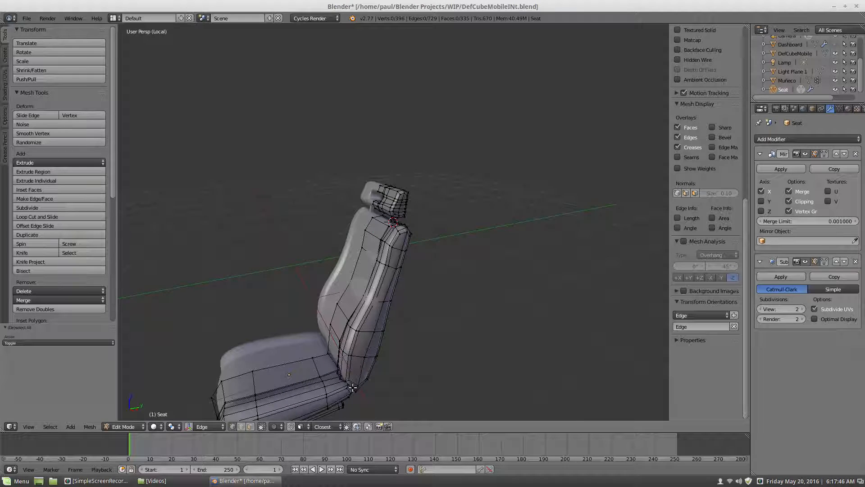
middle_click_drag(317, 294, 340, 305)
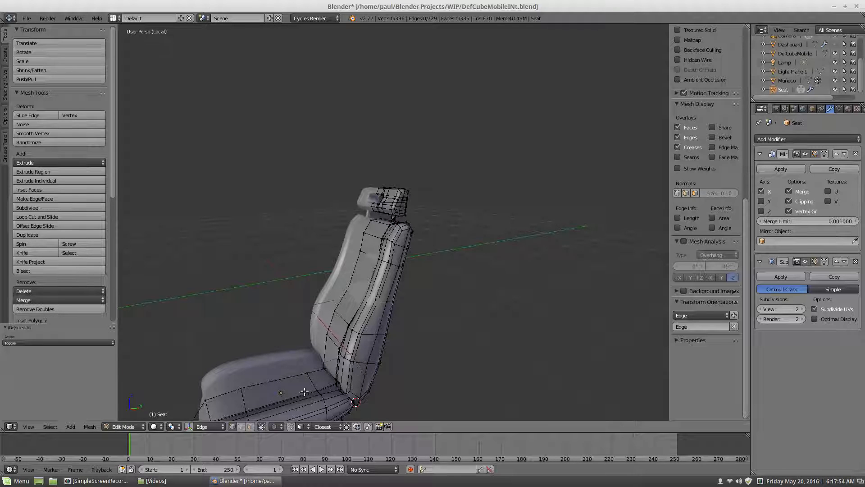
middle_click_drag(316, 374, 394, 374)
Add a cylinder at the joint between cushion and backrest and set its Y rotation to 90°
middle_click_drag(407, 345, 424, 271, "shift")
scroll(429, 269, "up", 4)
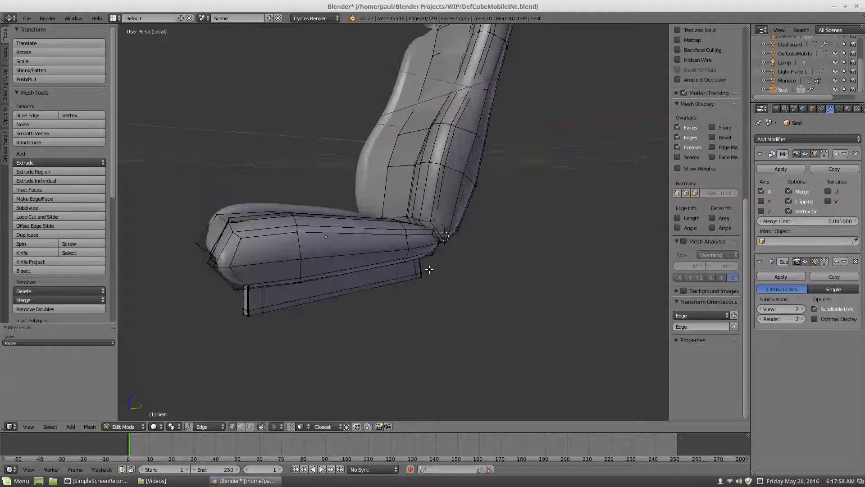
scroll(363, 286, "down", 7)
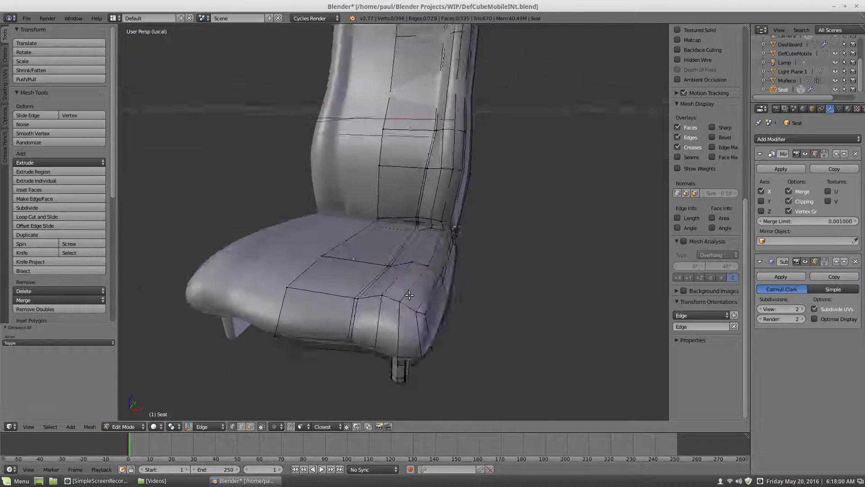
scroll(416, 269, "up", 6)
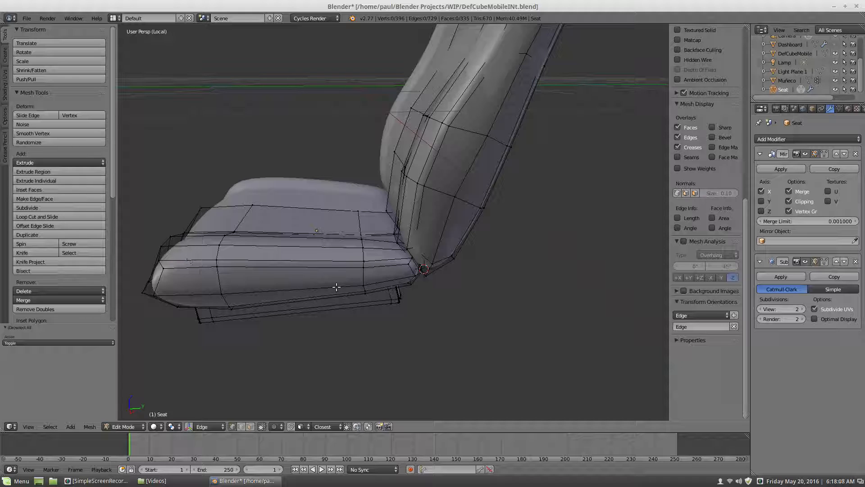
key("shift+a")
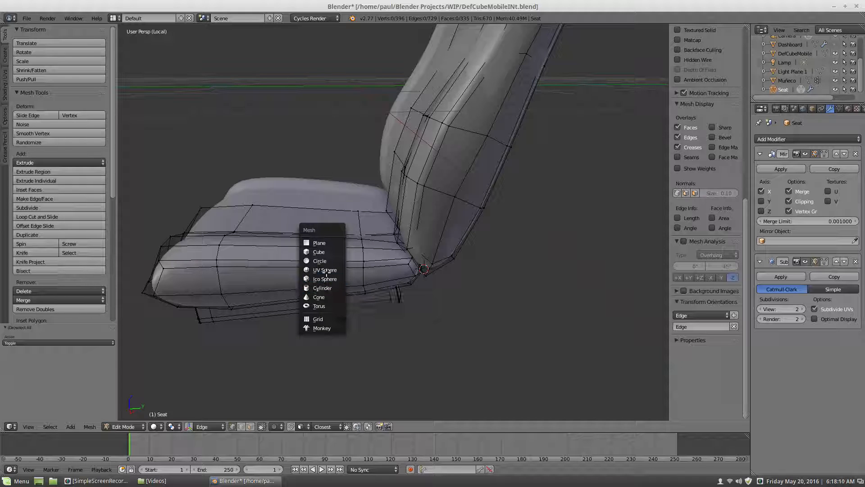
left_click(323, 288)
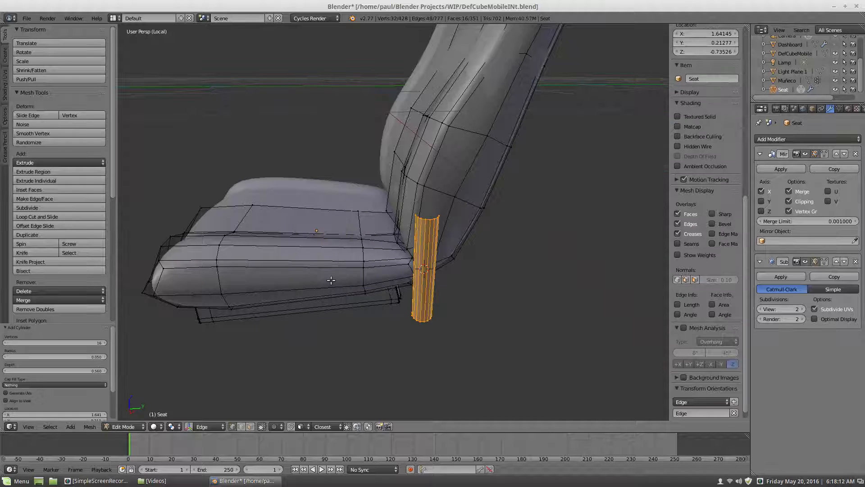
scroll(83, 376, "down", 3)
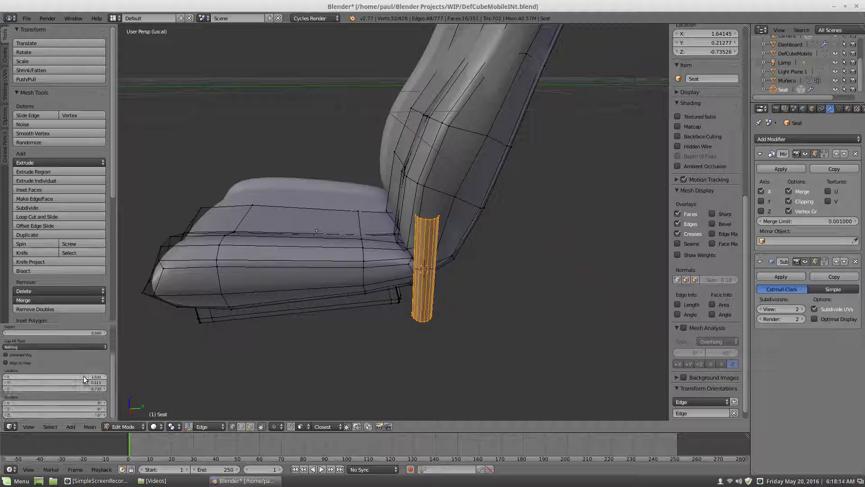
left_click(31, 382)
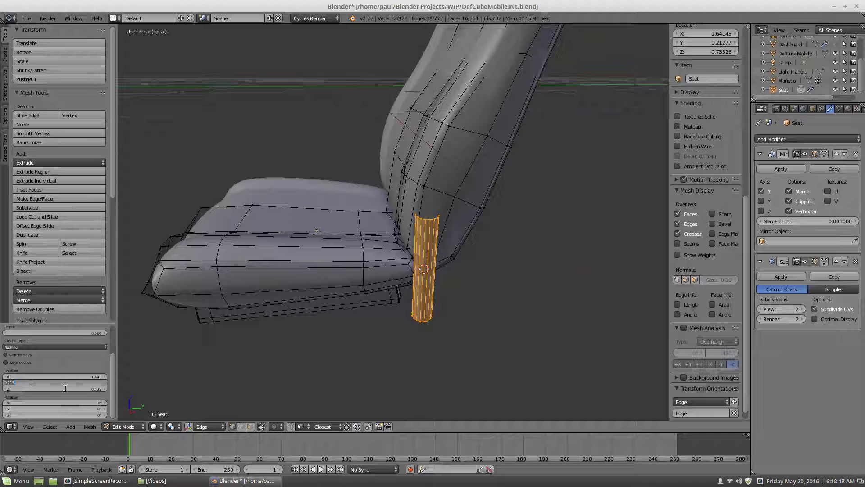
left_click(45, 409)
left_click(44, 408)
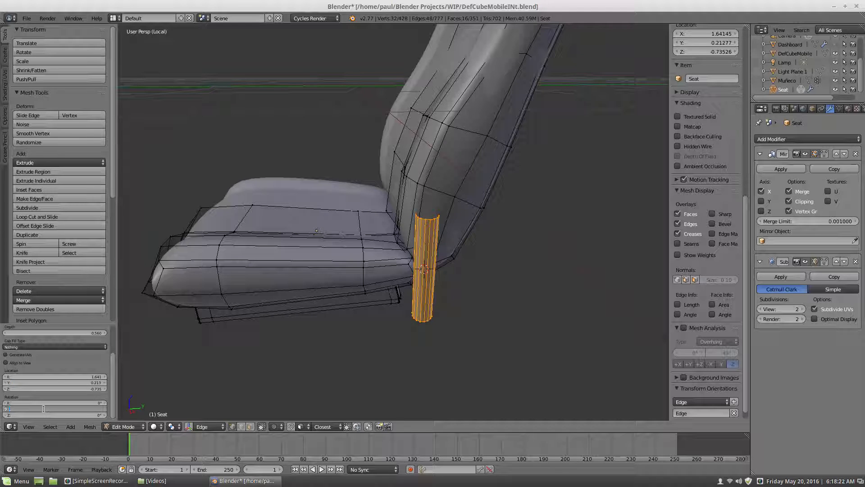
type("90")
key("Return")
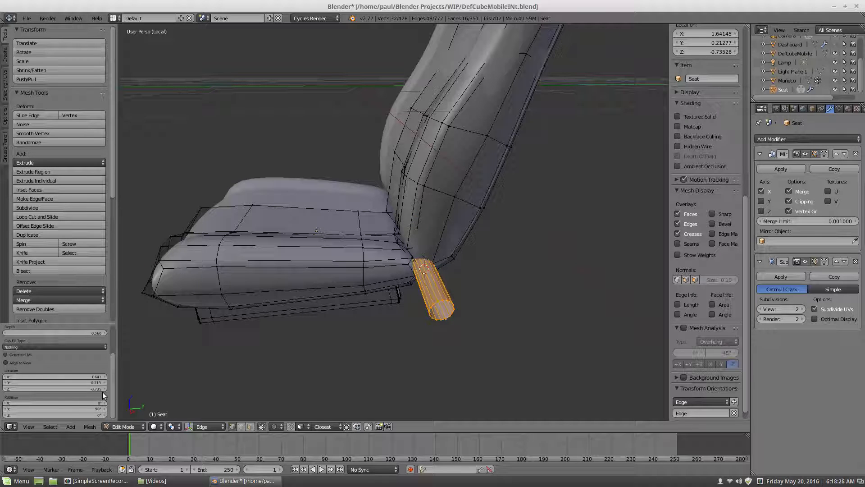
Set the new cylinder's cap fill to Ngon, its radius to 0.084 and its depth to 0.110
scroll(111, 382, "up", 3)
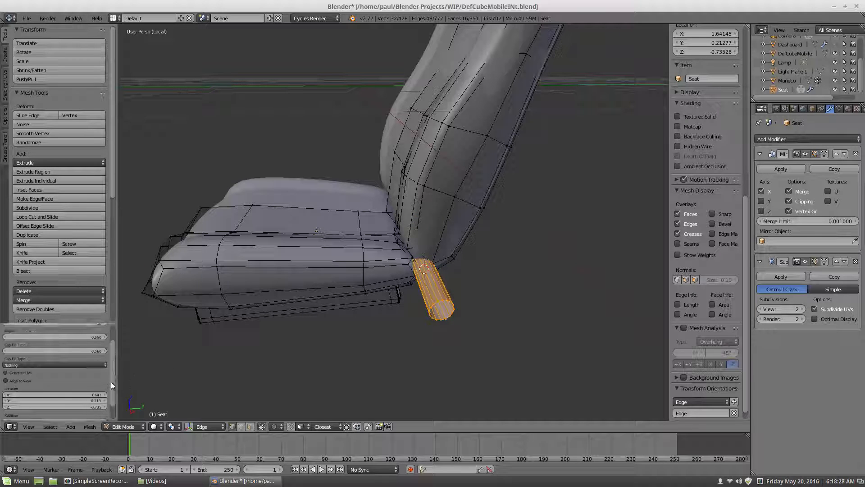
left_click(88, 367)
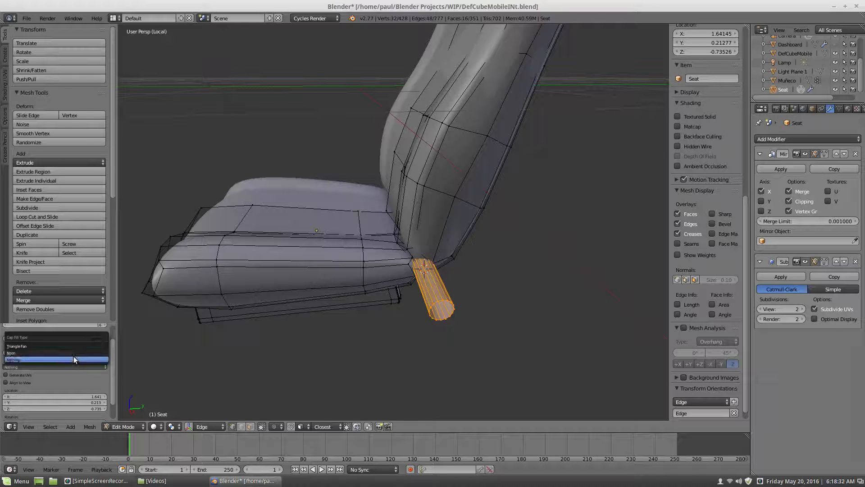
left_click(74, 350)
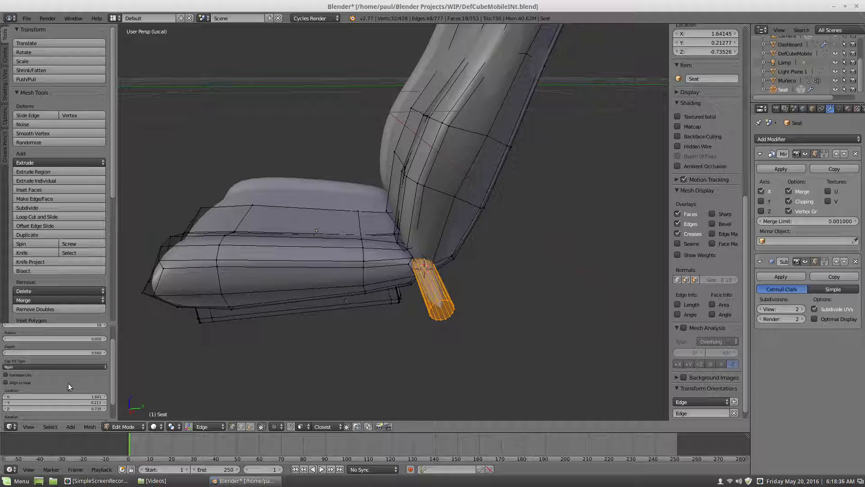
scroll(84, 369, "up", 2)
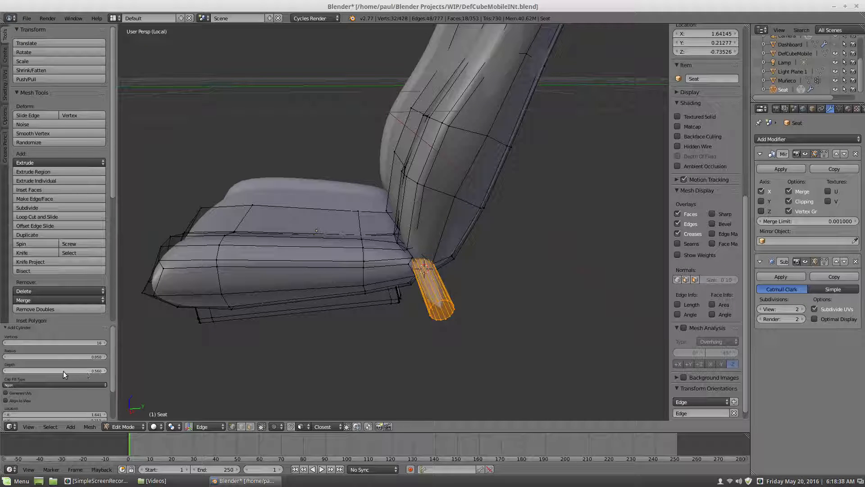
left_click_drag(28, 358, 62, 371)
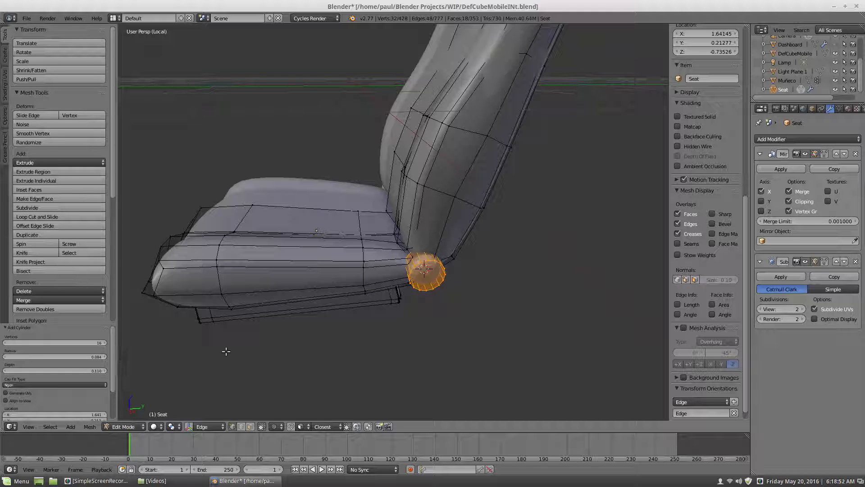
In face select mode, select the hinge cylinder's outer cap and inset it by about 0.017
middle_click_drag(319, 315, 356, 319)
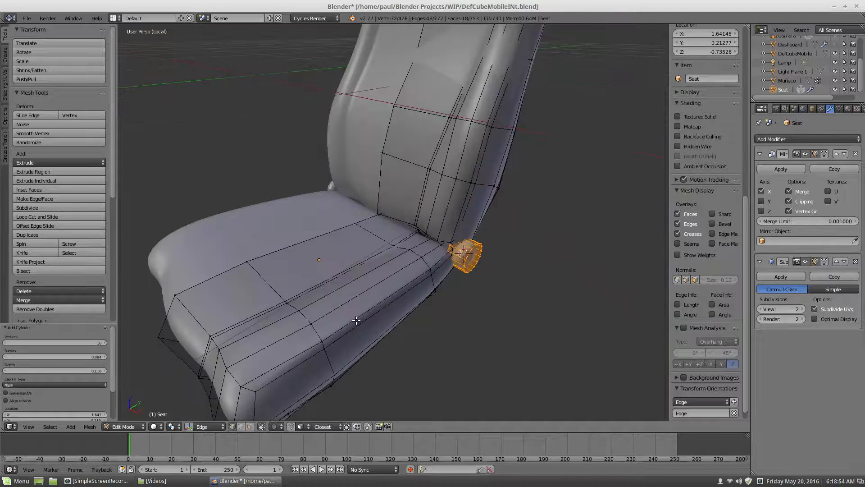
key("KP_Decimal")
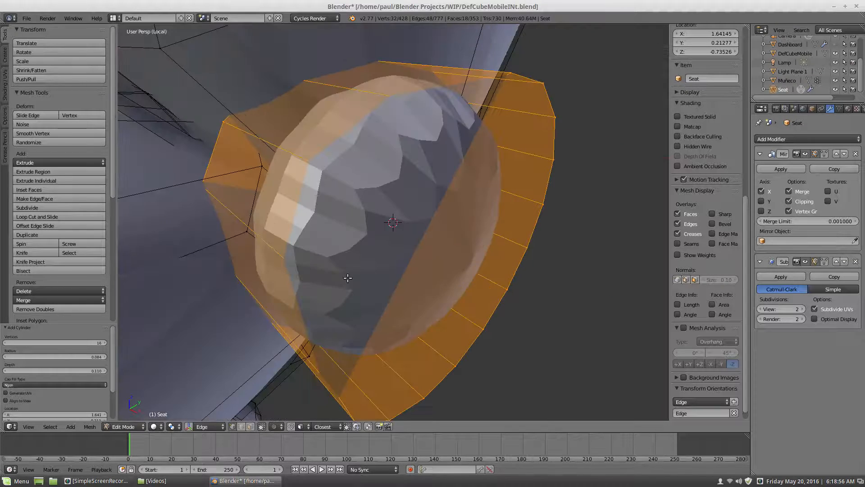
scroll(348, 278, "down", 5)
middle_click_drag(349, 277, 387, 273)
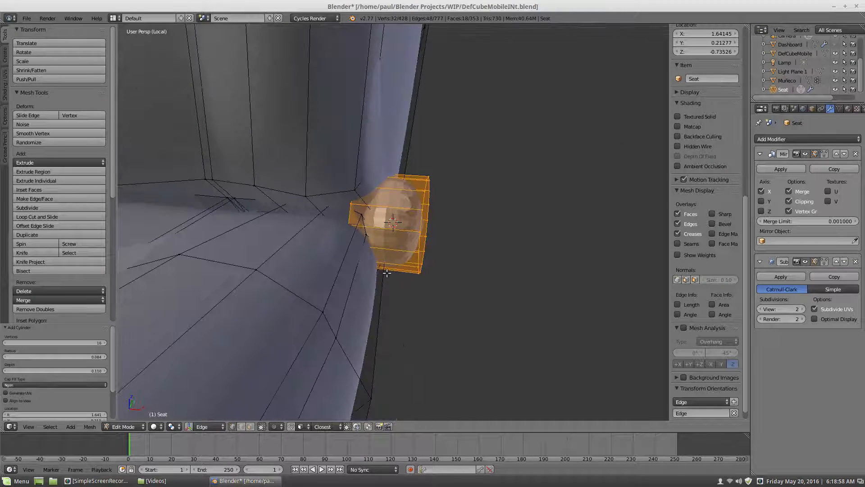
scroll(419, 260, "up", 2)
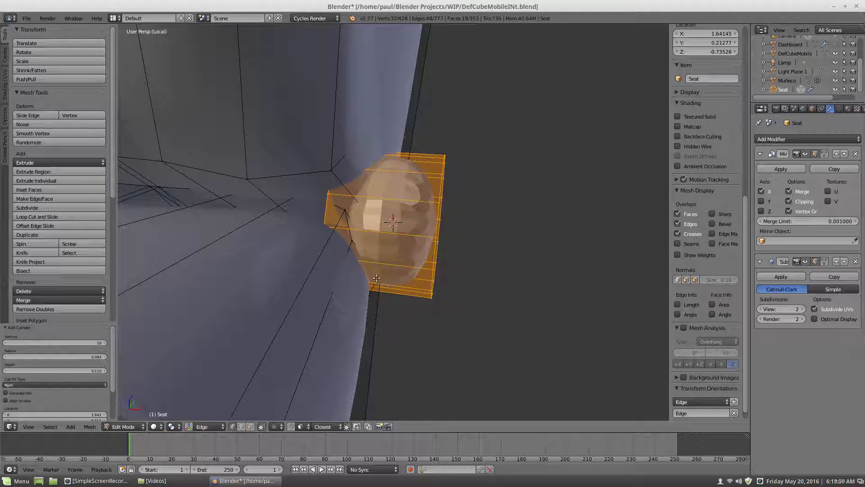
middle_click_drag(446, 260, 370, 292)
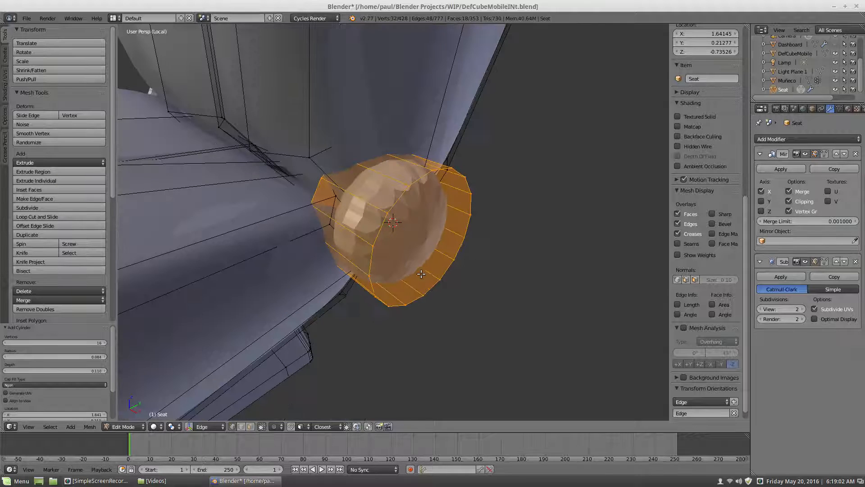
left_click(251, 428)
right_click(414, 250)
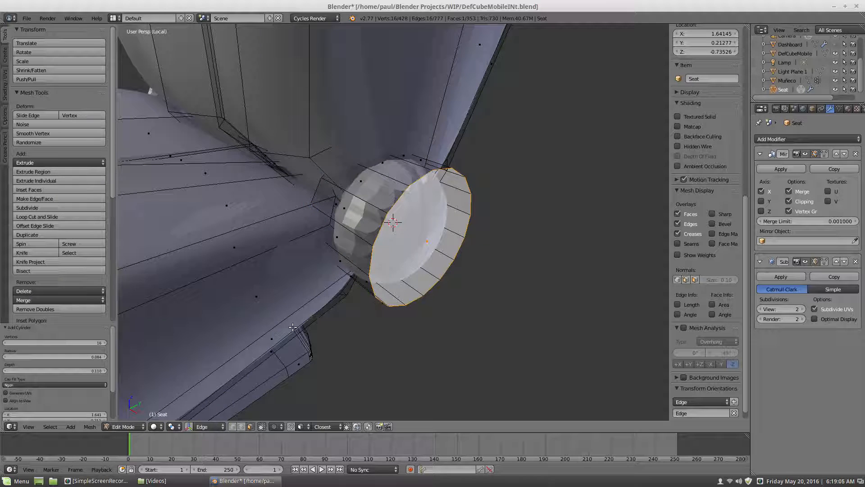
key("i")
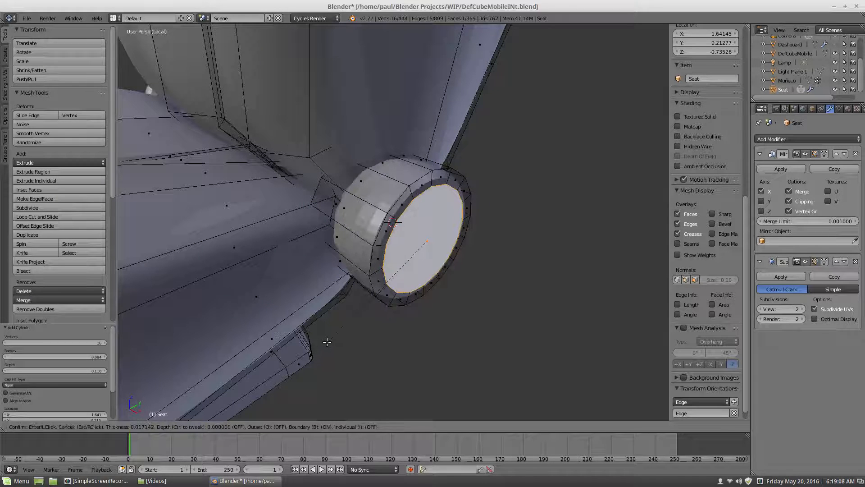
left_click(326, 342)
Expand the selection to the whole outer end of the hinge cylinder and move it about 0.033 inward along global X
middle_click_drag(326, 342, 326, 287)
key("ctrl+KP_Add")
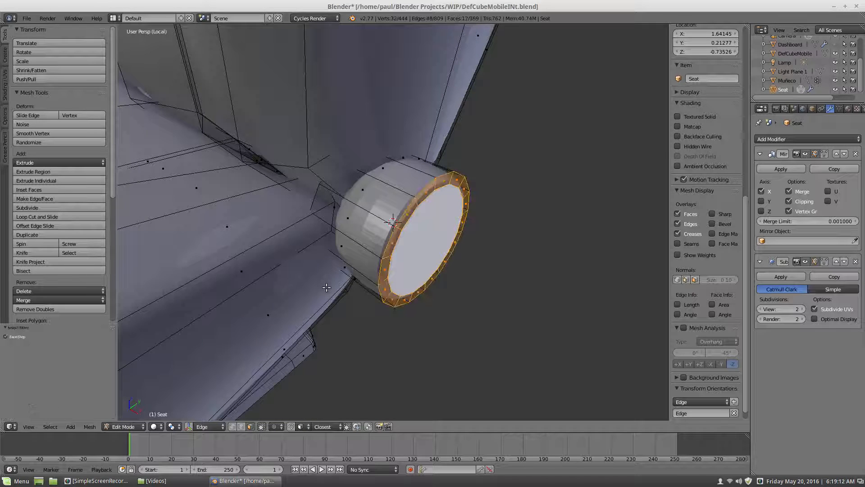
key("g")
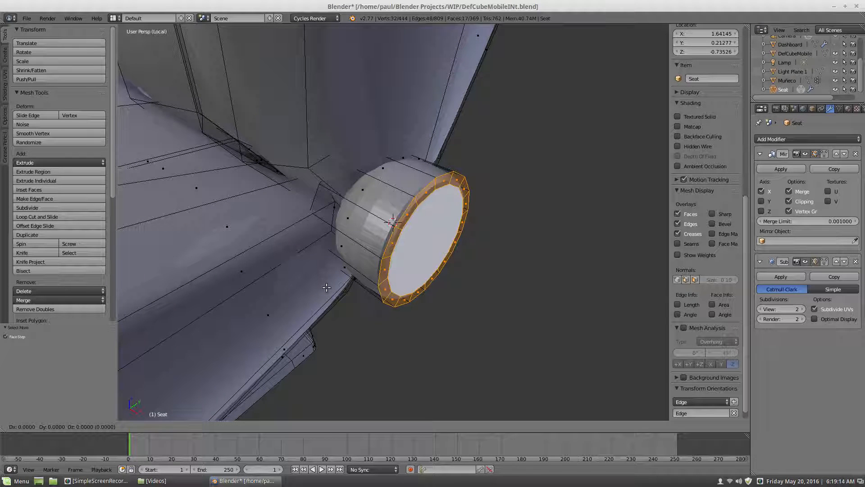
key("x")
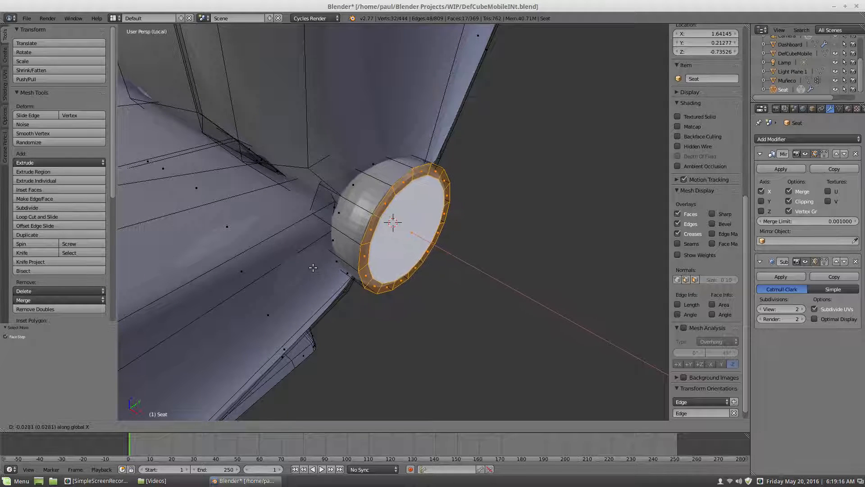
left_click(310, 264)
middle_click_drag(310, 265, 337, 260)
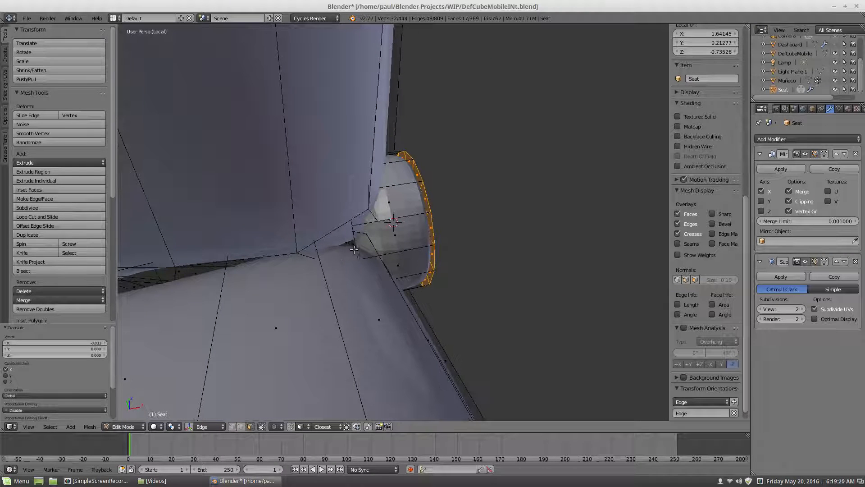
Select the hinge cylinder's inner cap and move it about 0.02 outward along global X
right_click(352, 244)
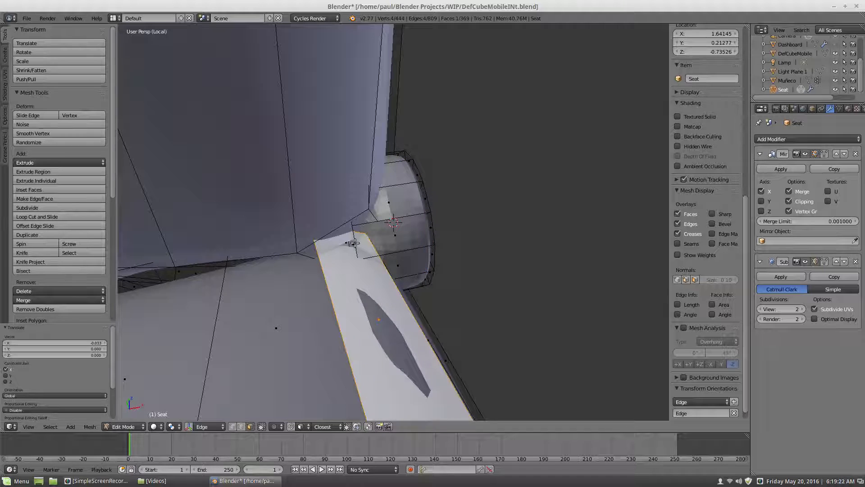
middle_click_drag(354, 243, 341, 232)
right_click(384, 231)
key("g")
key("x")
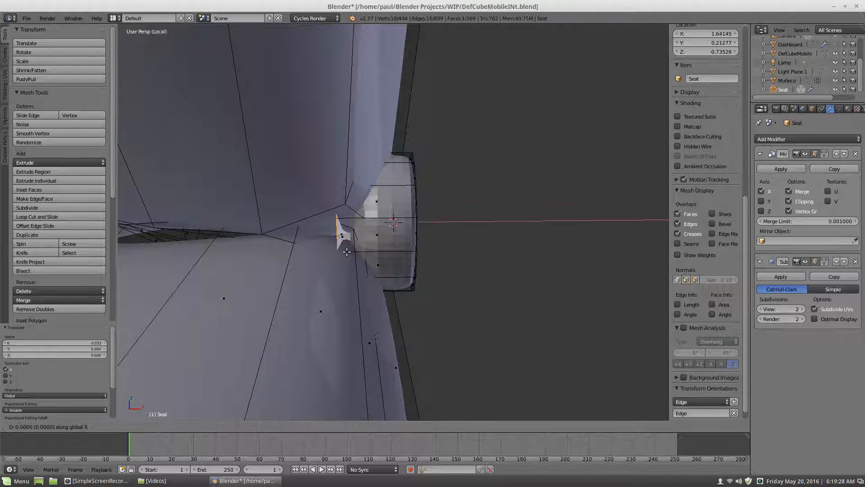
left_click(363, 253)
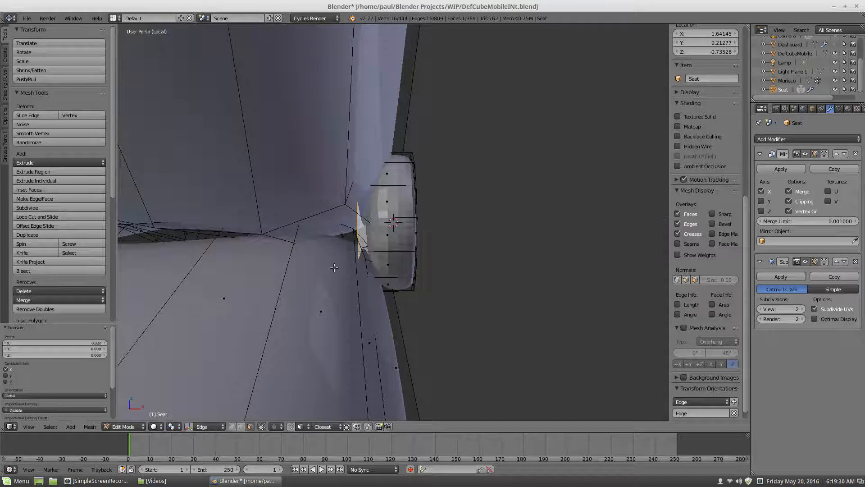
Inset the hinge cylinder's inner cap to form a narrow border ring
mouse_move(328, 268)
middle_mouse_down()
mouse_move(349, 267)
mouse_move(341, 271)
middle_mouse_up()
key("i")
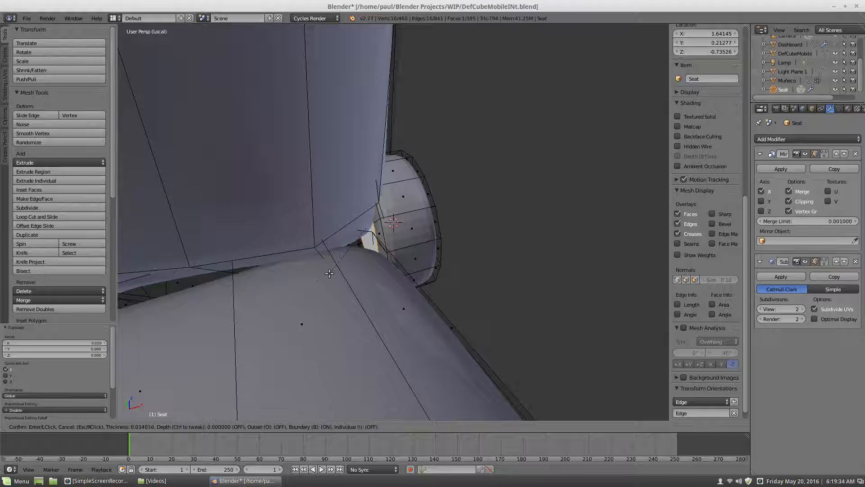
left_click(324, 278)
Inset the center face of the hinge cylinder's outer cap by about 0.017 and clear the selection
middle_click_drag(324, 278, 374, 269)
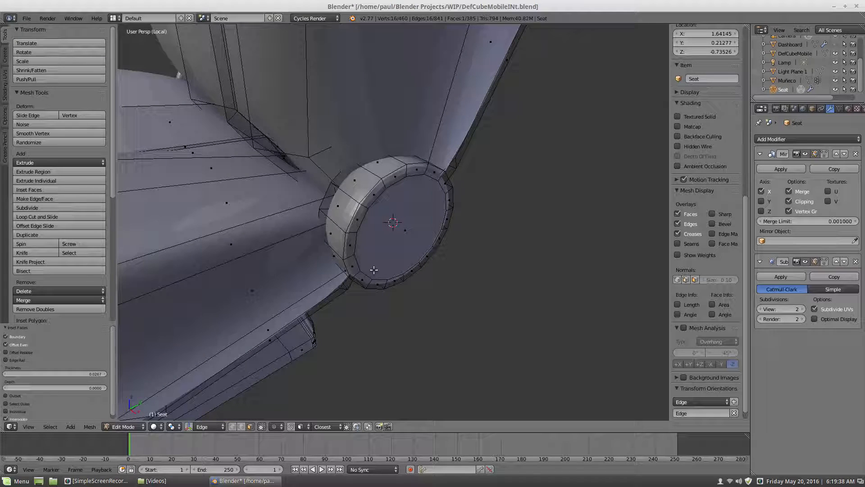
right_click(379, 242)
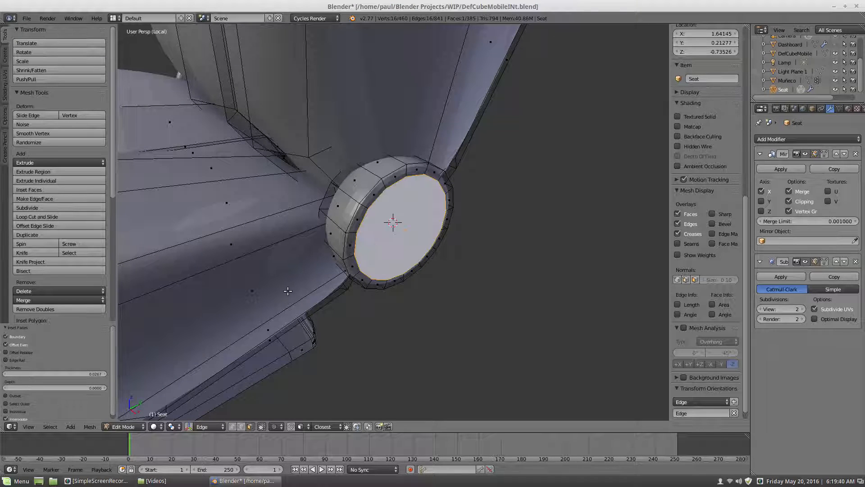
key("i")
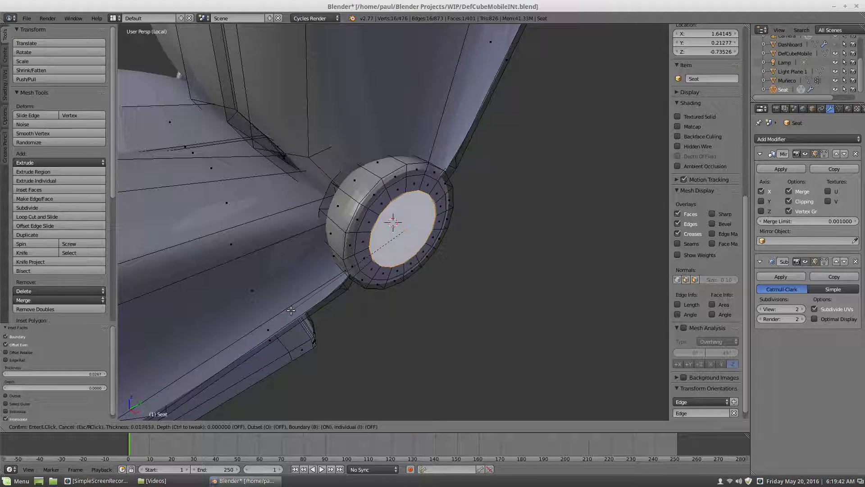
left_click(292, 308)
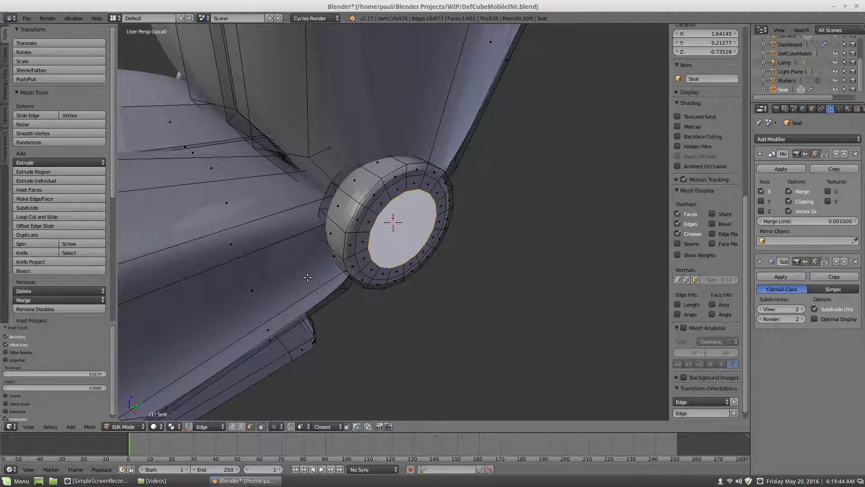
key("a")
Cut two edge loops around the hinge cylinder's side wall, deselect everything and return to face select mode
middle_click_drag(299, 271, 363, 261)
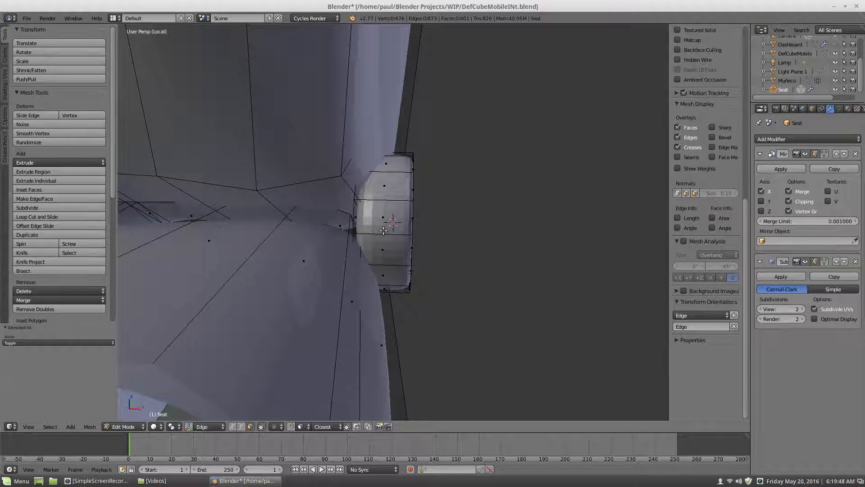
key("ctrl+r")
scroll(383, 230, "up", 2)
scroll(383, 231, "down", 1)
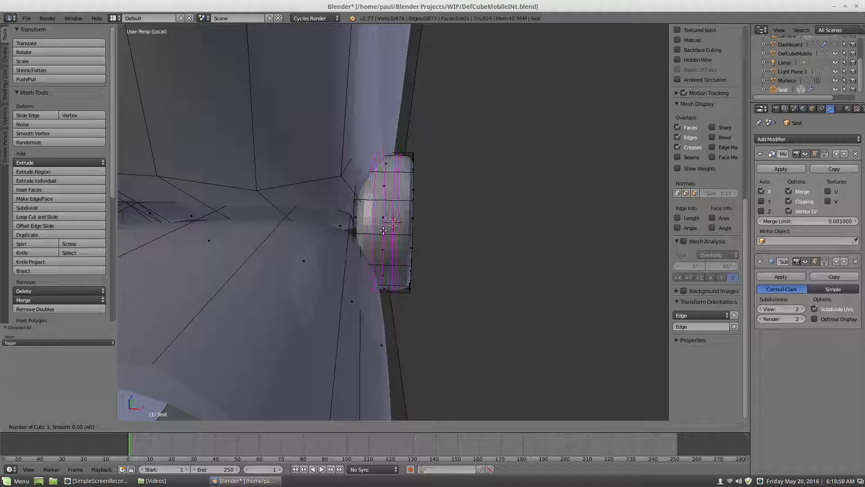
left_click(383, 230)
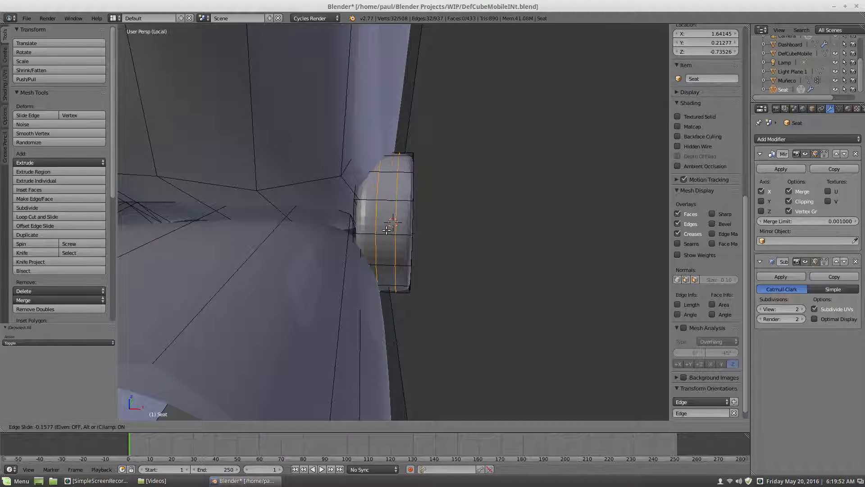
left_click(393, 224)
key("a")
mouse_move(403, 211)
middle_mouse_down()
mouse_move(427, 224)
mouse_move(411, 207)
middle_mouse_up()
scroll(411, 207, "up", 2)
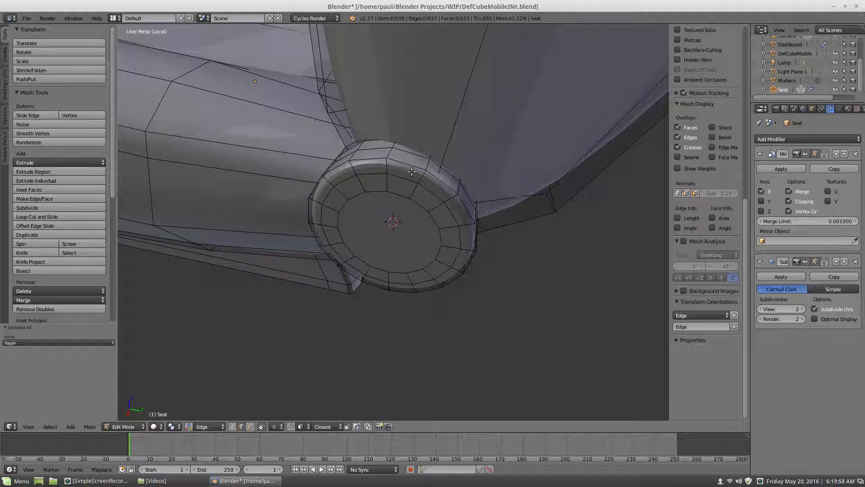
left_click(251, 426)
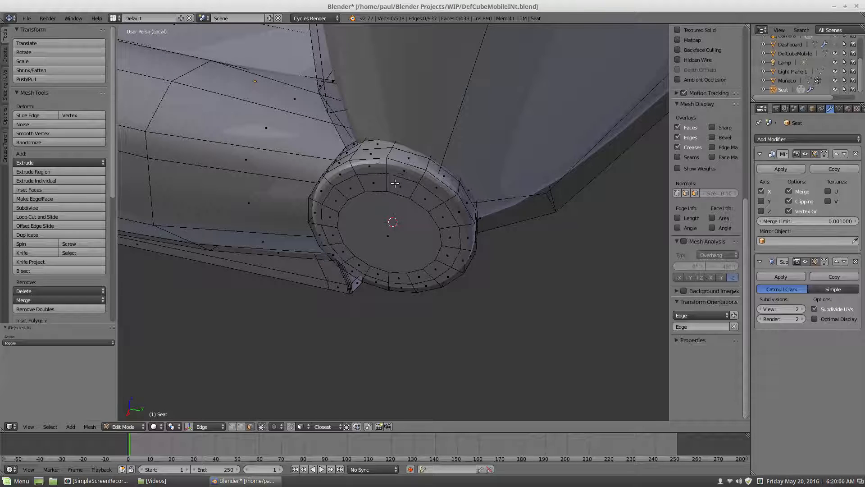
Try to select the upper rim faces of the hinge cylinder beside the backrest
left_click(409, 159)
left_click(414, 151, "shift")
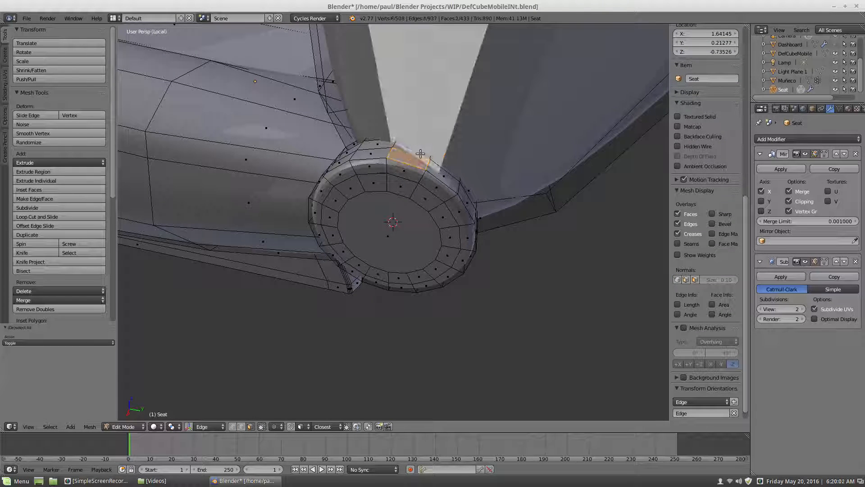
left_click(409, 150)
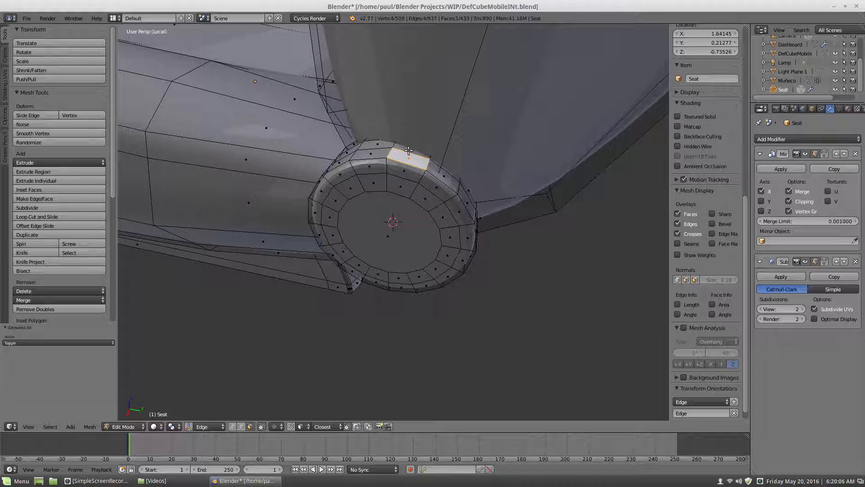
left_click(438, 165, "shift")
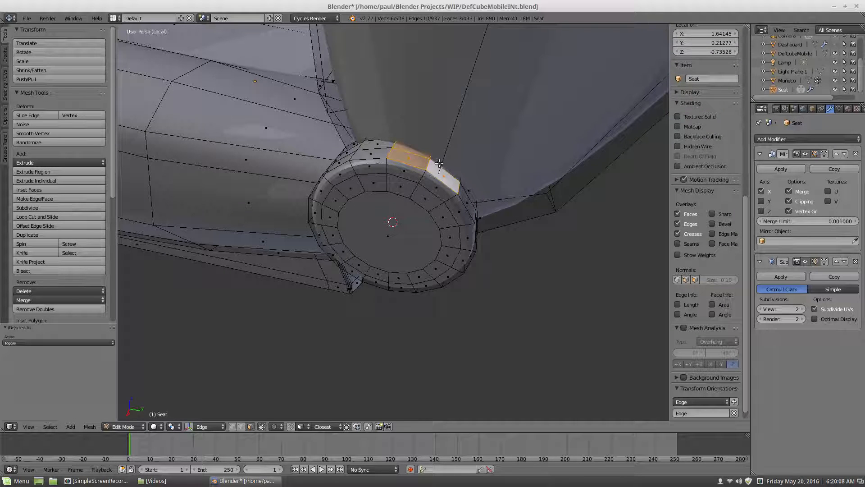
right_click(439, 164, "shift")
right_click(440, 168, "shift")
middle_click_drag(440, 165, 409, 217)
right_click(410, 218, "shift")
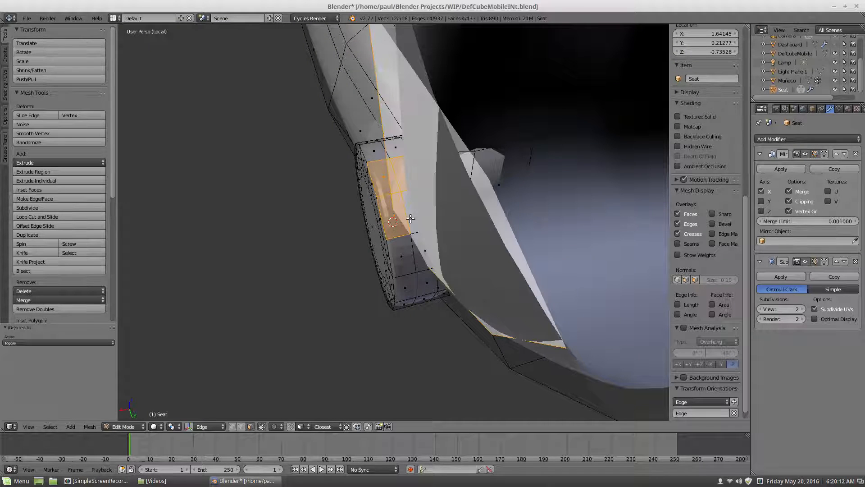
right_click(408, 214, "shift")
middle_click_drag(397, 212, 446, 174)
scroll(445, 175, "up", 3)
scroll(446, 175, "down", 4)
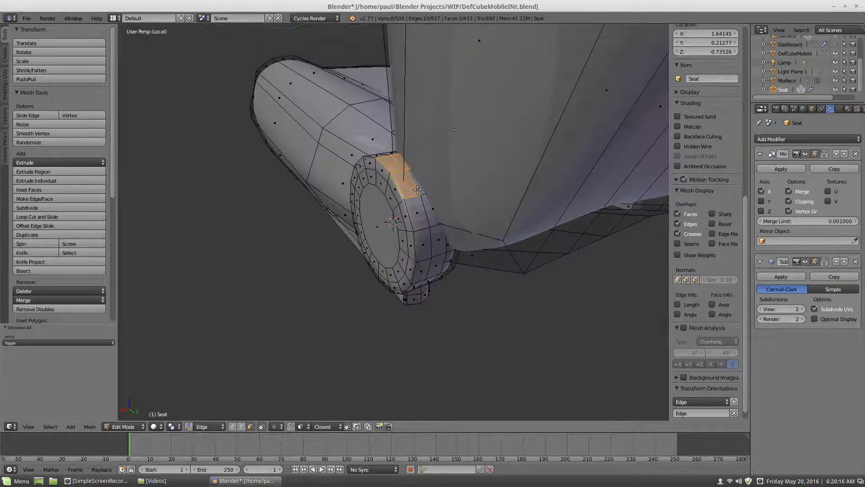
key("a")
key("l")
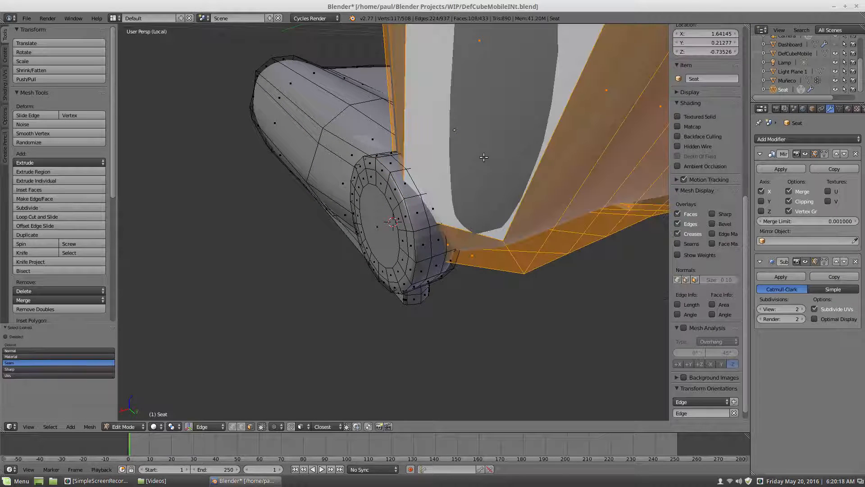
key("h")
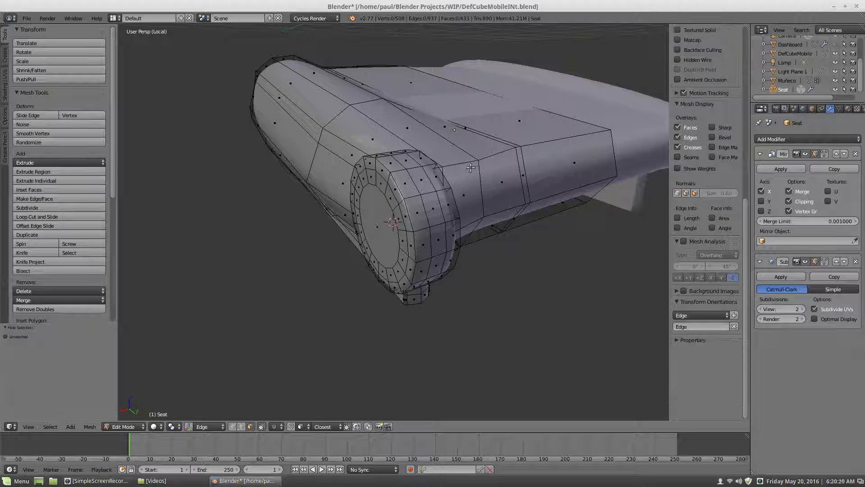
right_click(411, 187)
right_click(399, 162, "shift")
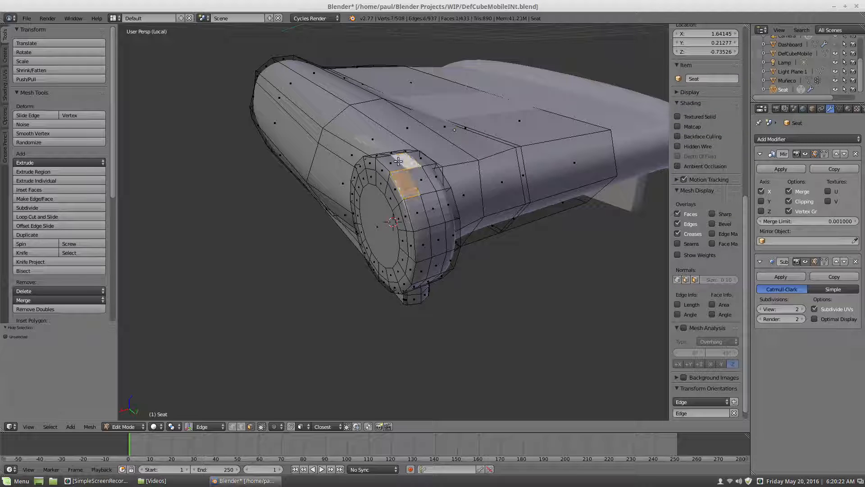
right_click(417, 173, "shift")
right_click(392, 163, "shift")
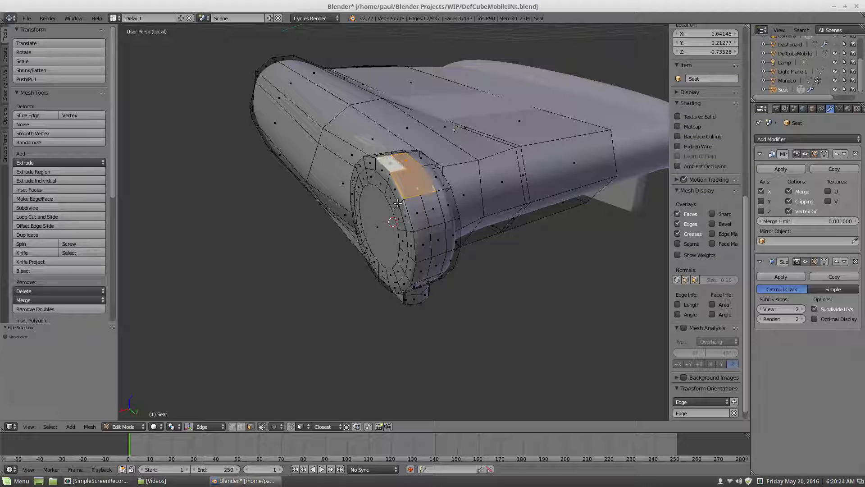
key("alt+h")
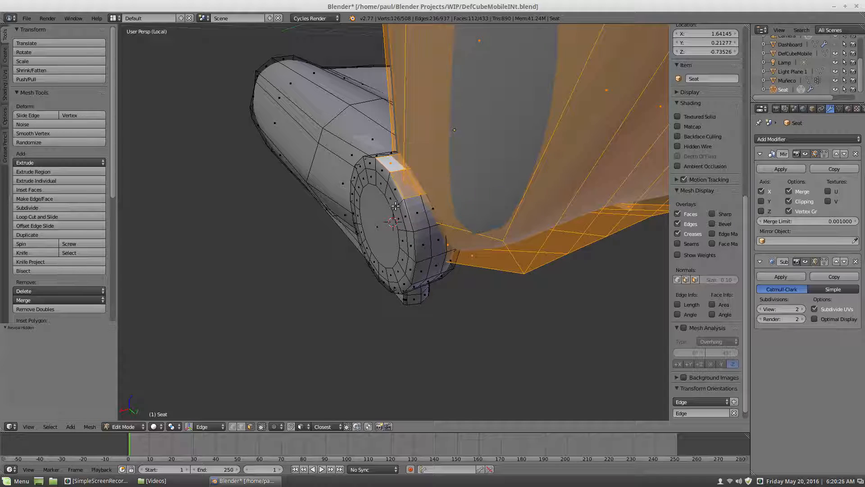
key("a")
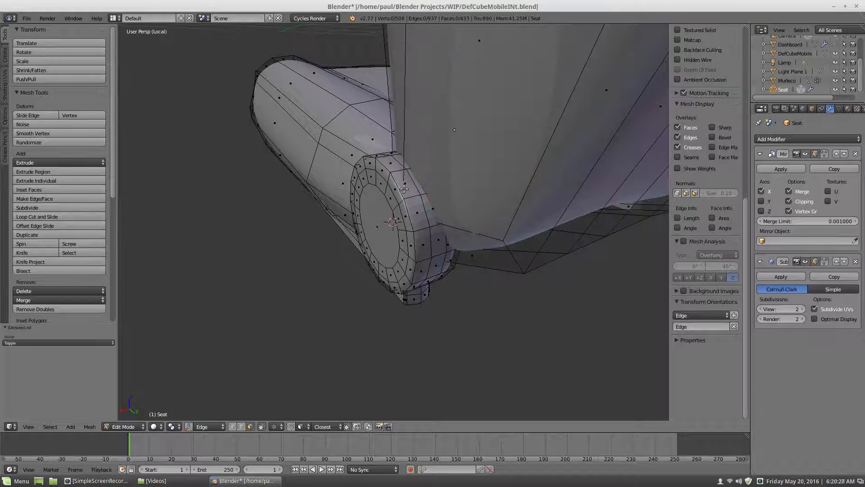
right_click(415, 183)
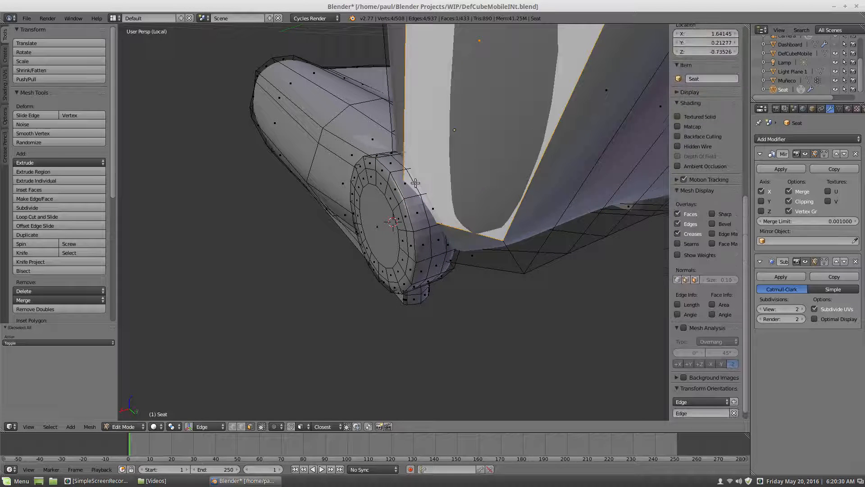
key("a")
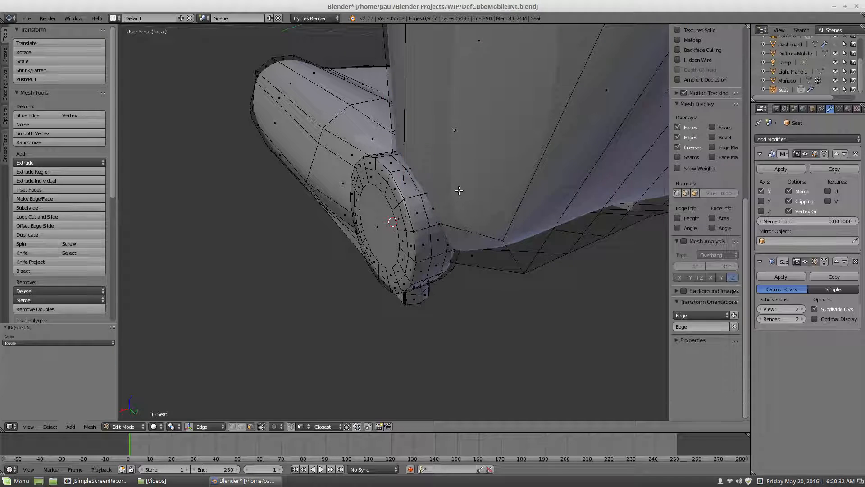
Hide the whole linked backrest mesh and select a two-by-two block of faces on the hinge cylinder's upper side wall
key("l")
key("h")
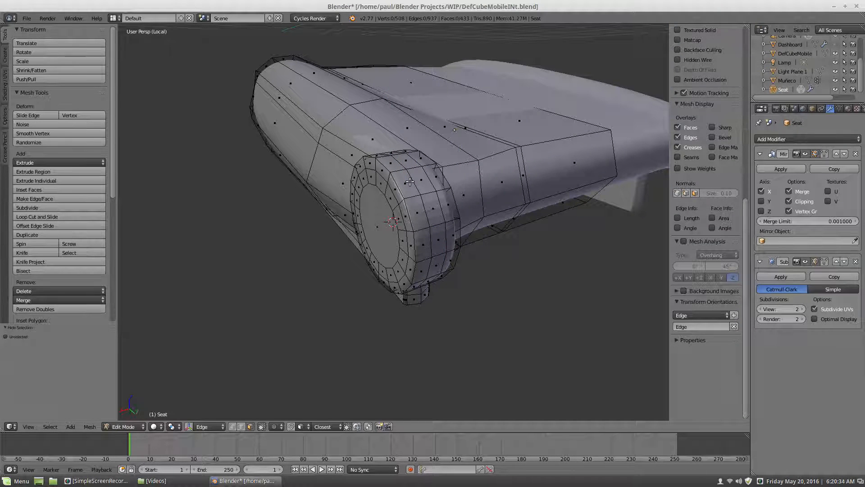
right_click(409, 182)
right_click(414, 181, "shift")
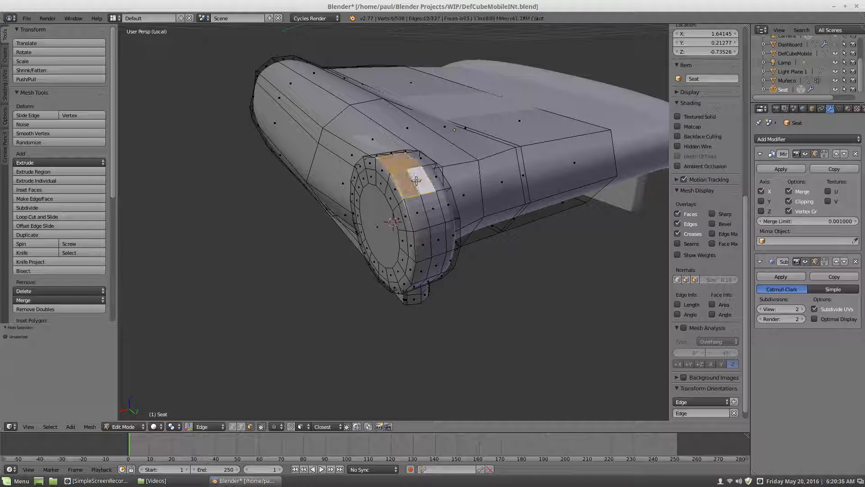
right_click(430, 187, "shift")
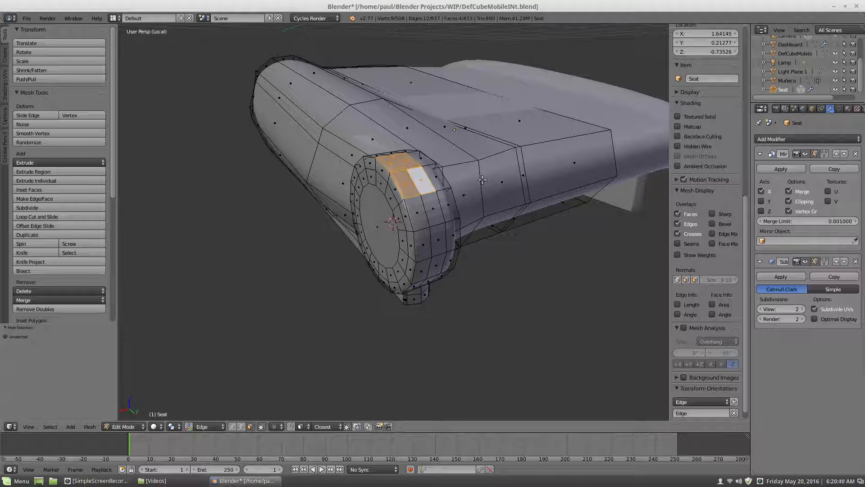
key("a")
key("a")
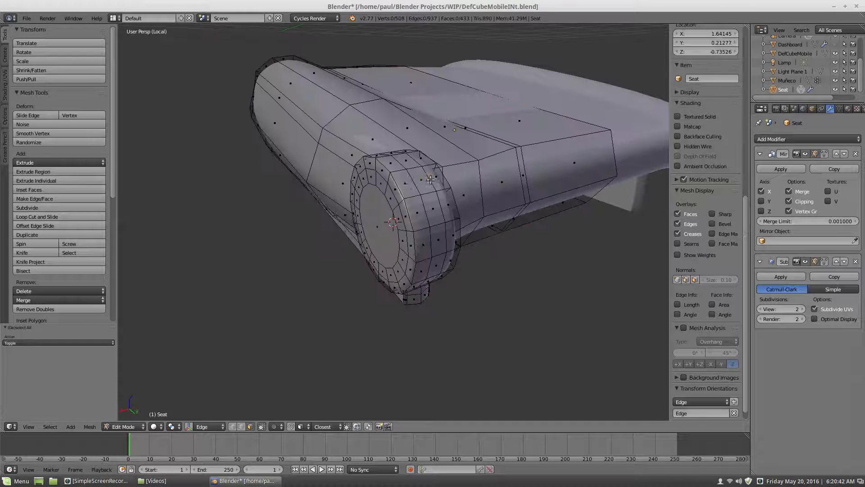
right_click(405, 183)
right_click(391, 164, "shift")
right_click(406, 161, "shift")
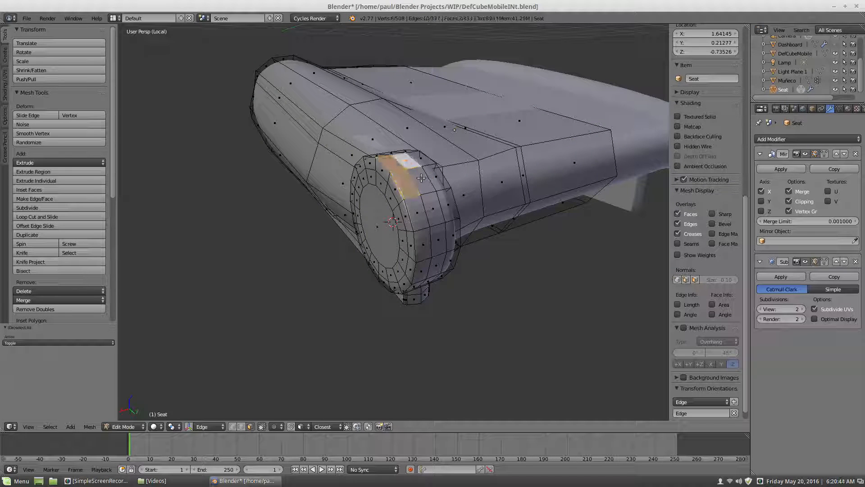
right_click(421, 178, "shift")
Extrude the four selected side faces about 0.012 along their normal, and extrude them again by about 0.05
key("e")
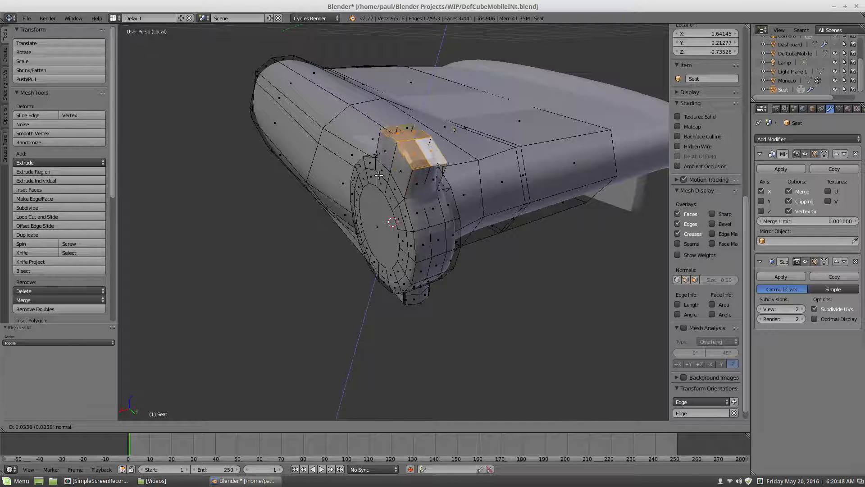
left_click(371, 192)
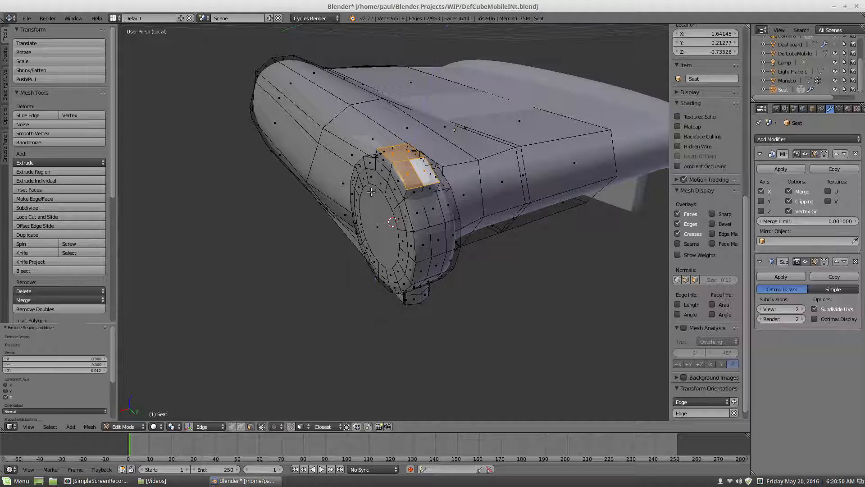
key("e")
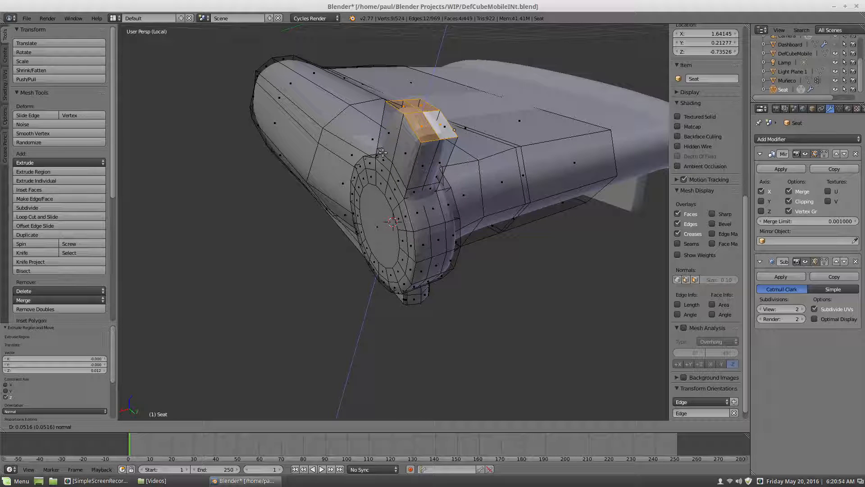
left_click(379, 156)
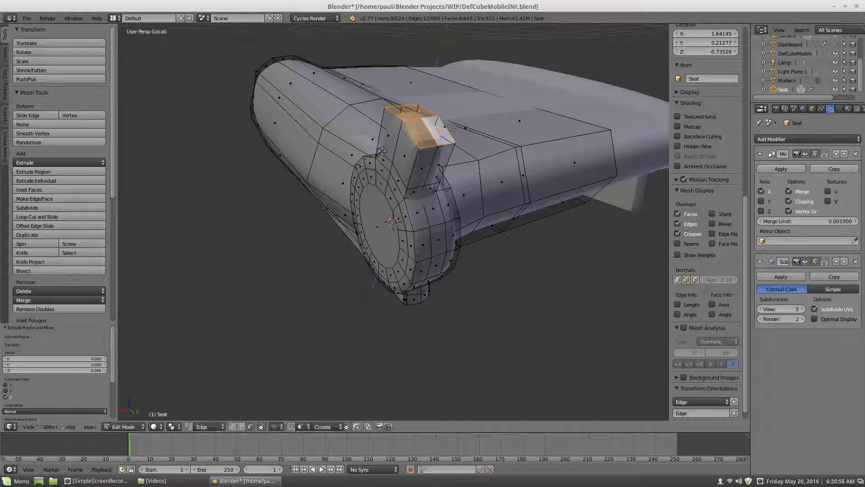
Extrude the arm's end faces slightly further along their normal and deselect everything
key("e")
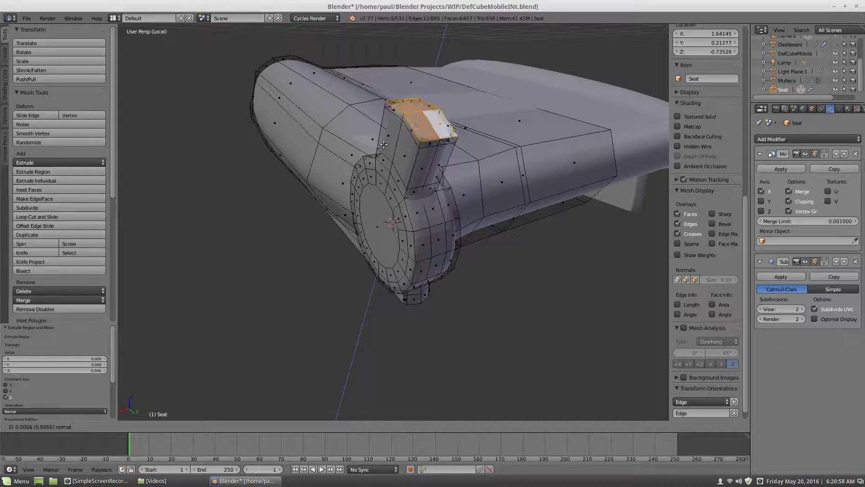
left_click(384, 144)
key("a")
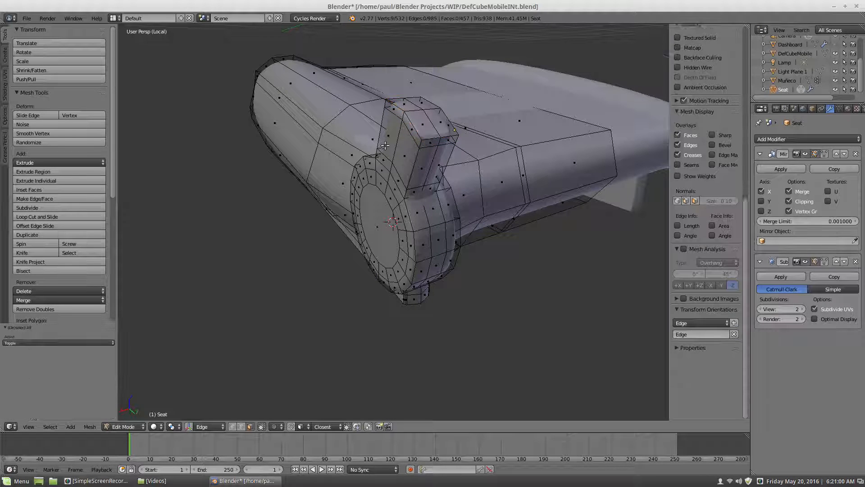
Select the edge loop just below the arm's tip and slide it toward the knob by a factor of about 0.41
middle_click_drag(383, 144, 466, 106)
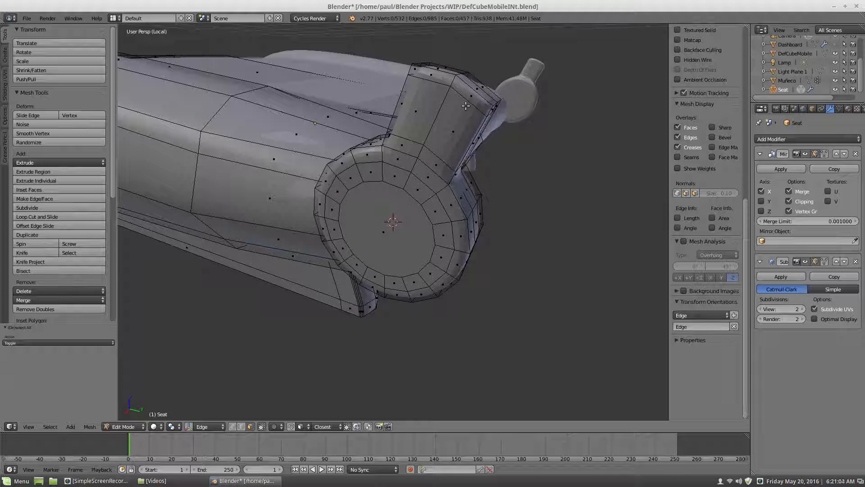
key("l")
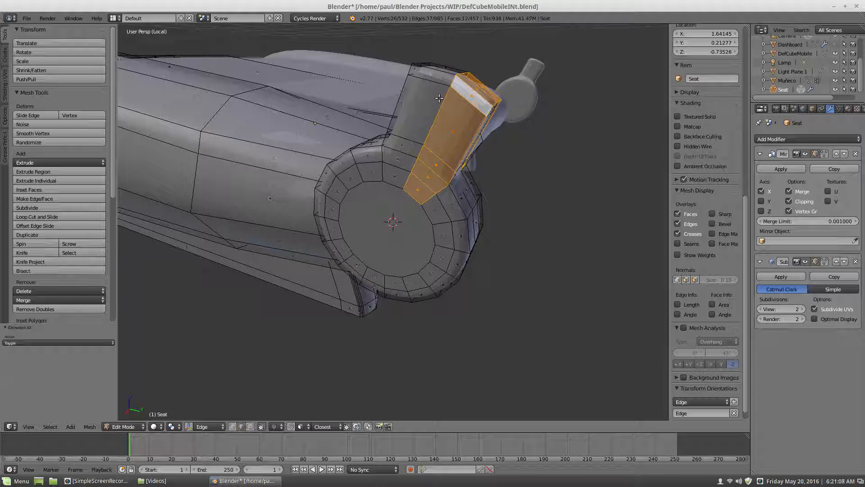
right_click(436, 82, "alt")
key("g")
key("g")
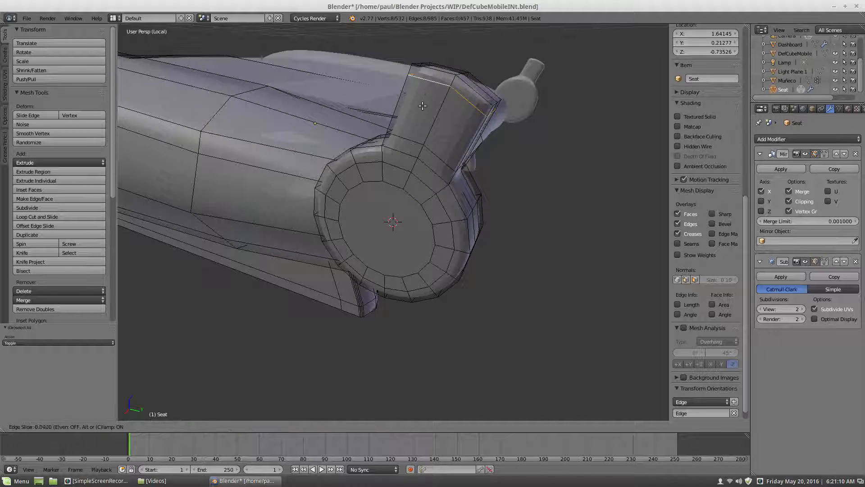
left_click(420, 112)
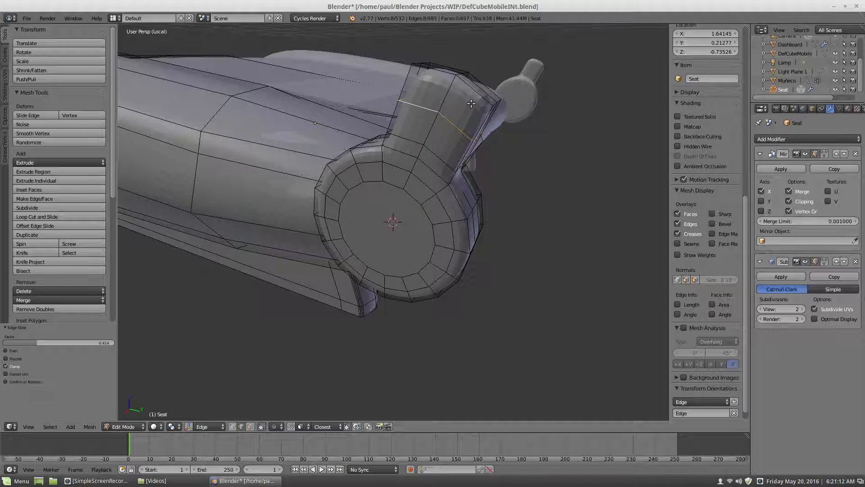
key("a")
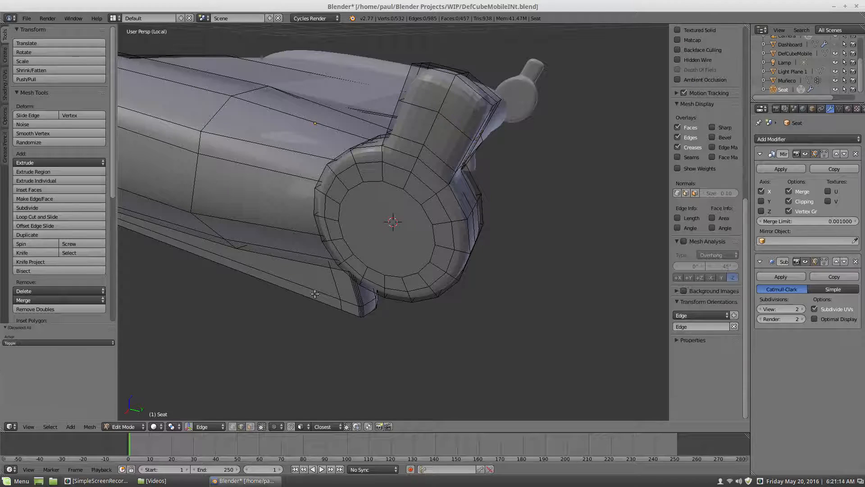
Slide the two corner edges across the arm tip's side facing away from the seat down toward the knob, and deselect them
middle_click_drag(471, 140, 434, 146)
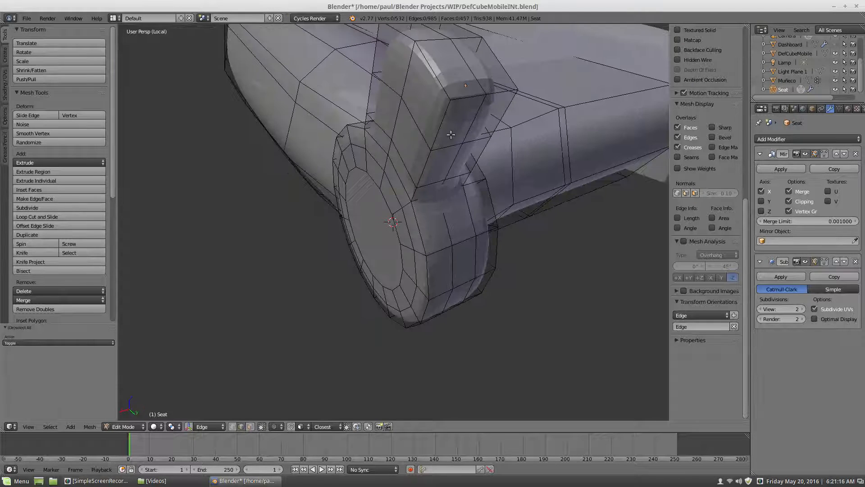
right_click(464, 97)
right_click(495, 92, "shift")
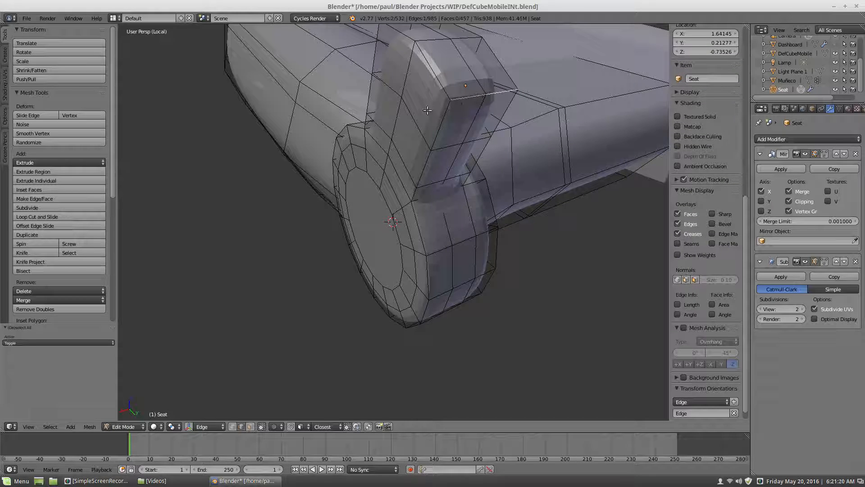
key("g")
key("g")
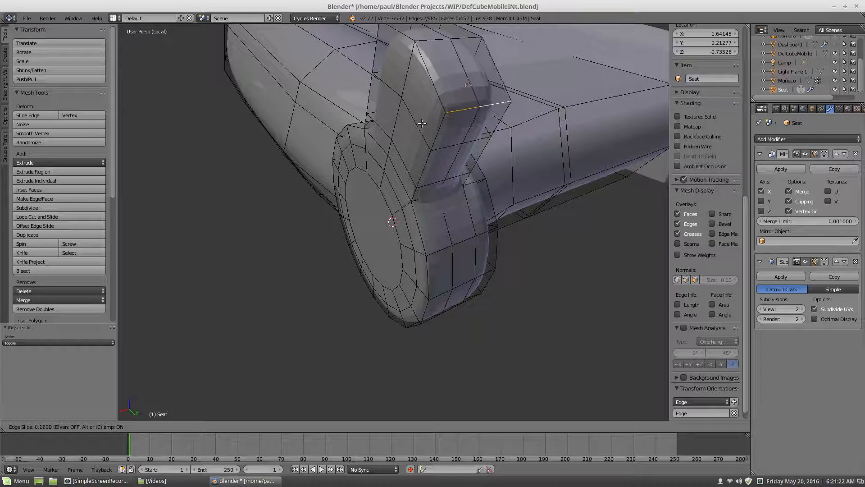
left_click(417, 130)
key("a")
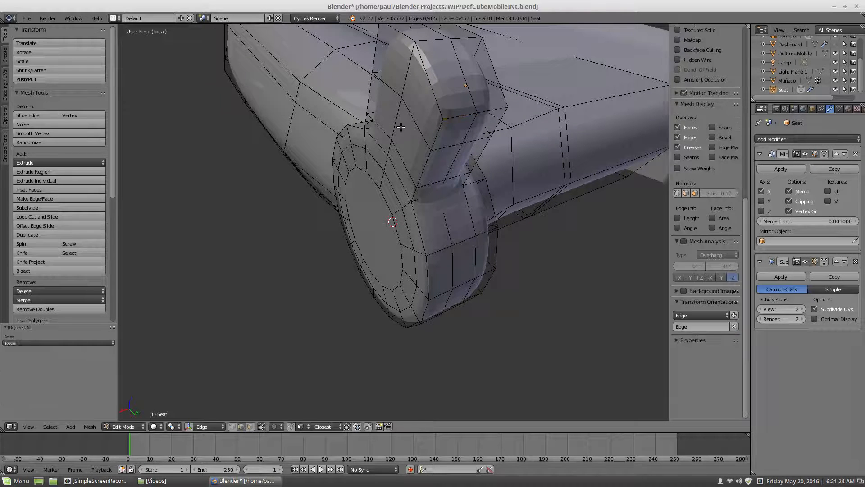
Slide the two corner edges on the opposite side of the arm's tip toward the knob by a factor of about 0.36, and deselect them
middle_click_drag(403, 125, 442, 130)
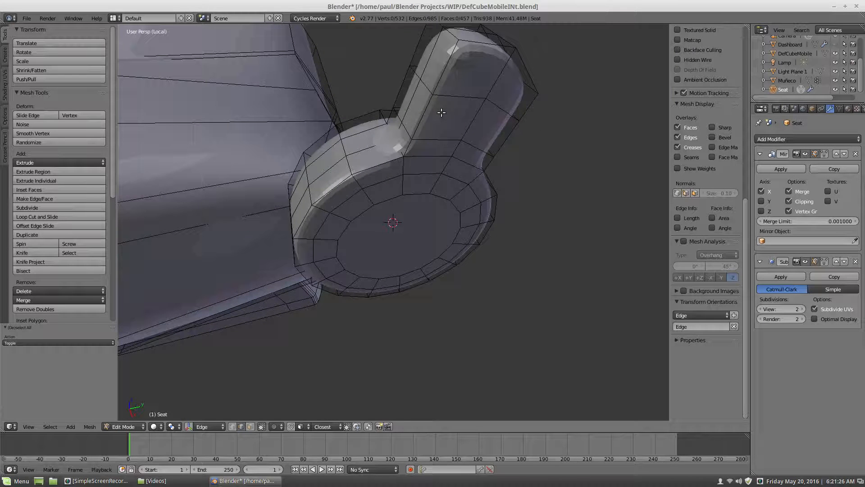
scroll(446, 60, "down", 1)
right_click(441, 84)
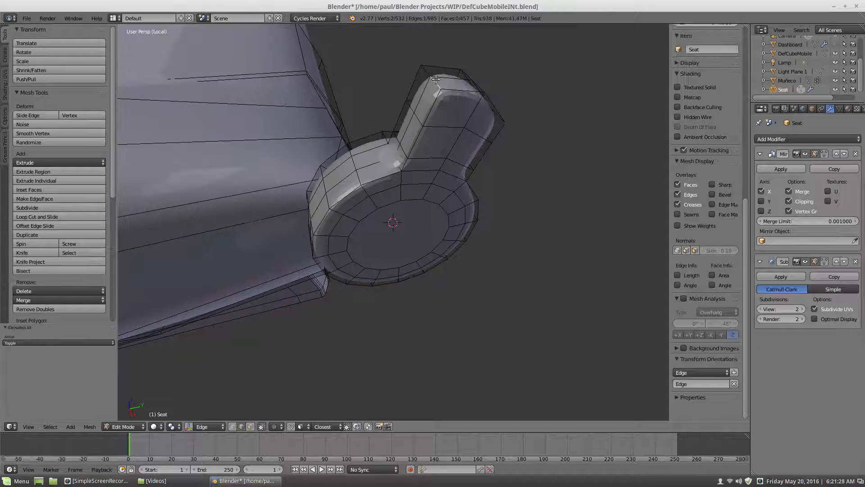
right_click(420, 87, "shift")
key("g")
key("g")
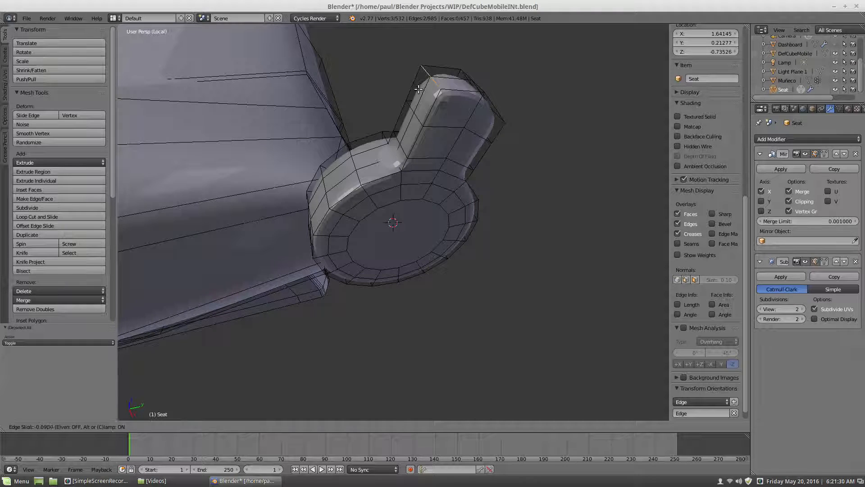
left_click(413, 98)
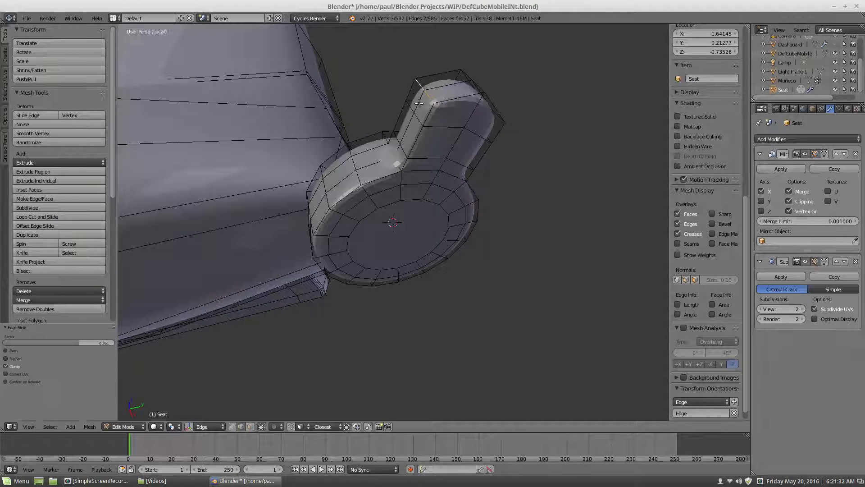
key("a")
Select the connected faces on the arm's outer side down to the knob's rim and inset them by about 0.012
middle_click_drag(390, 132, 414, 173)
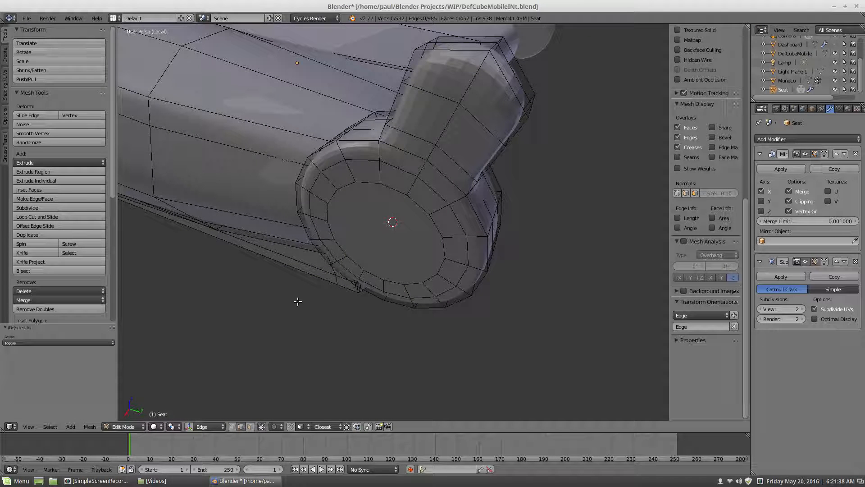
left_click(251, 427)
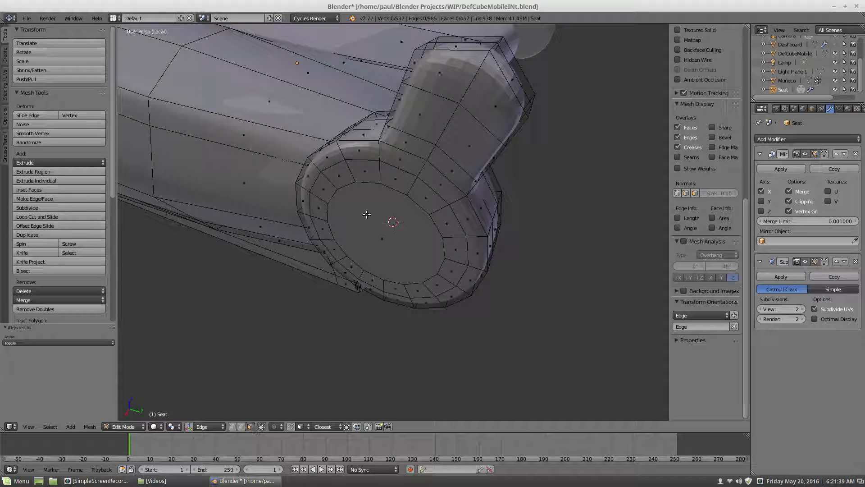
right_click(400, 178)
right_click(450, 84, "shift")
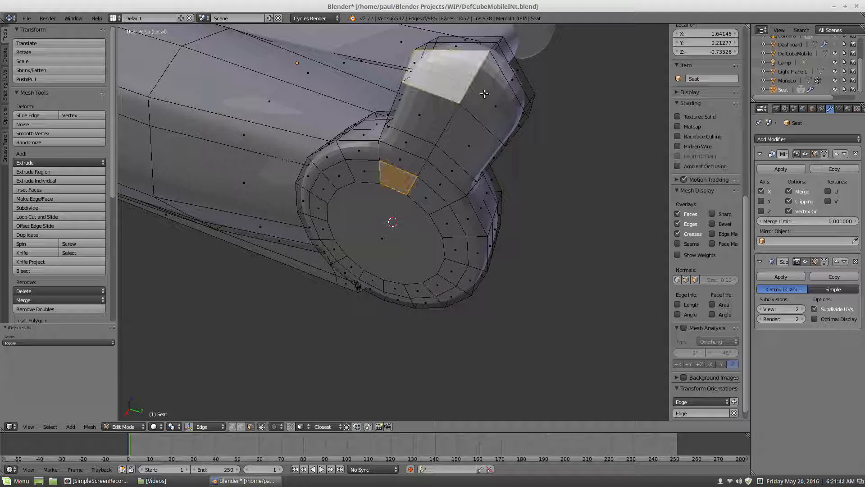
right_click(412, 168)
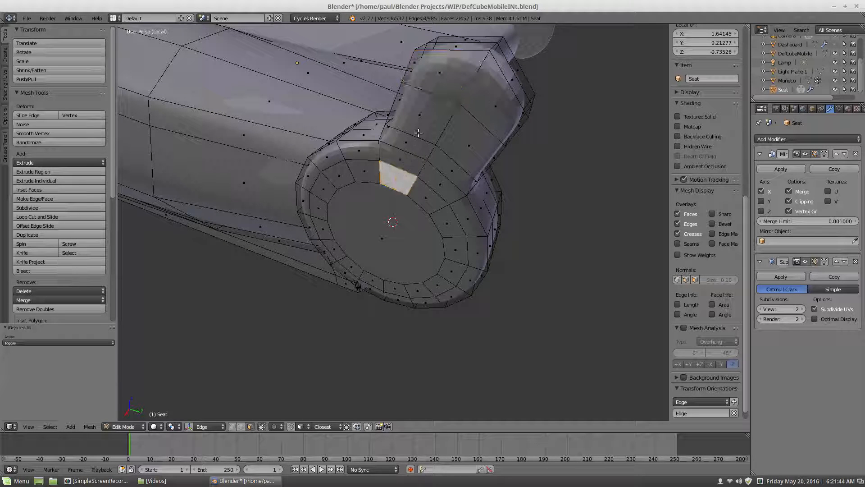
right_click(444, 86, "ctrl")
right_click(485, 101, "ctrl")
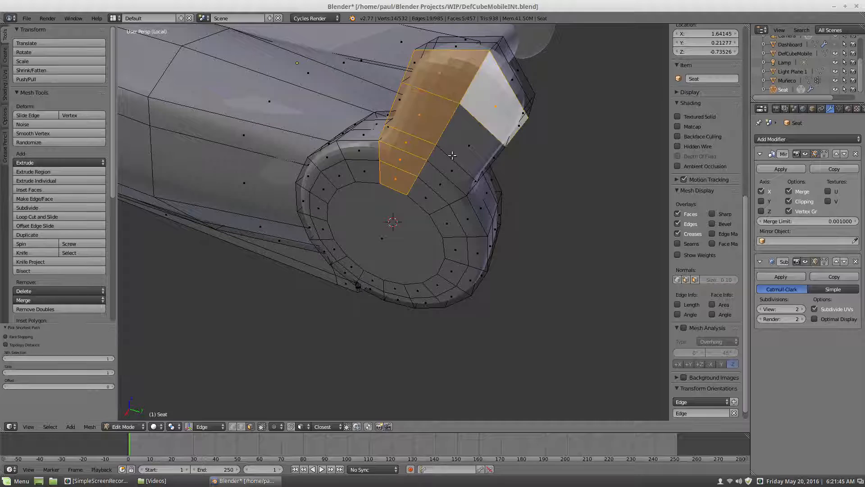
right_click(428, 187, "ctrl")
key("i")
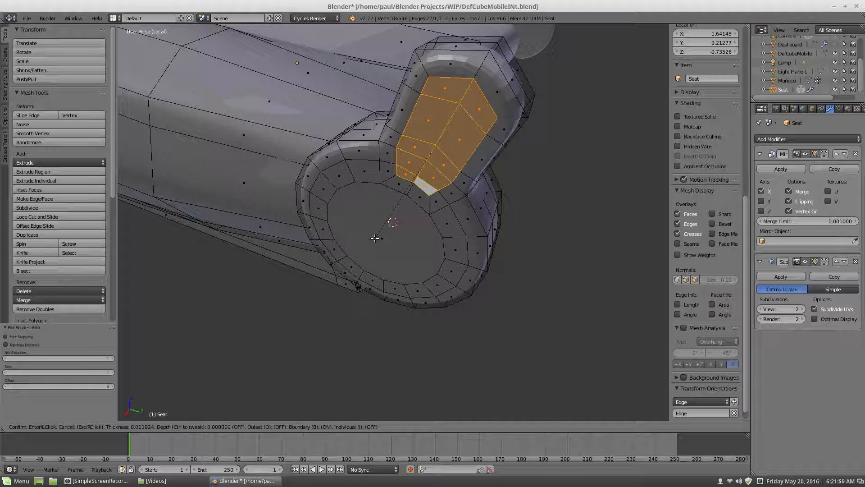
left_click(374, 237)
key("a")
Slide the two inset edges at the arm's tip outward by a factor of about 0.175
scroll(416, 216, "down", 4)
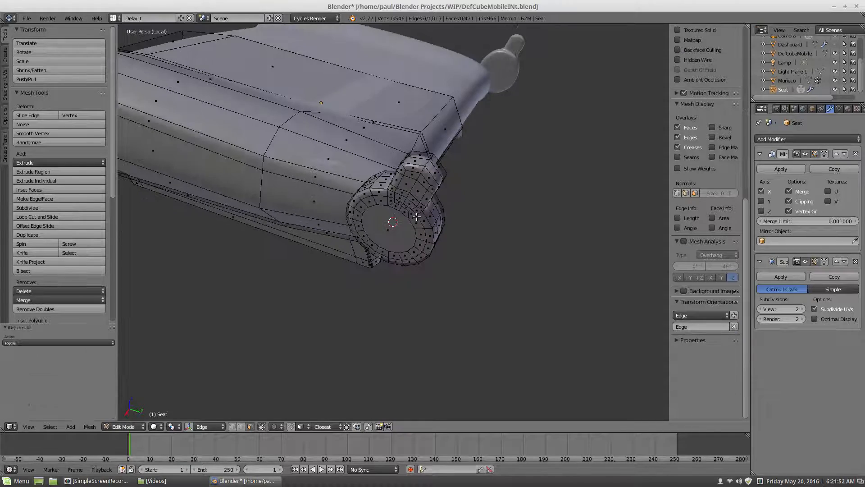
middle_click_drag(417, 216, 432, 196)
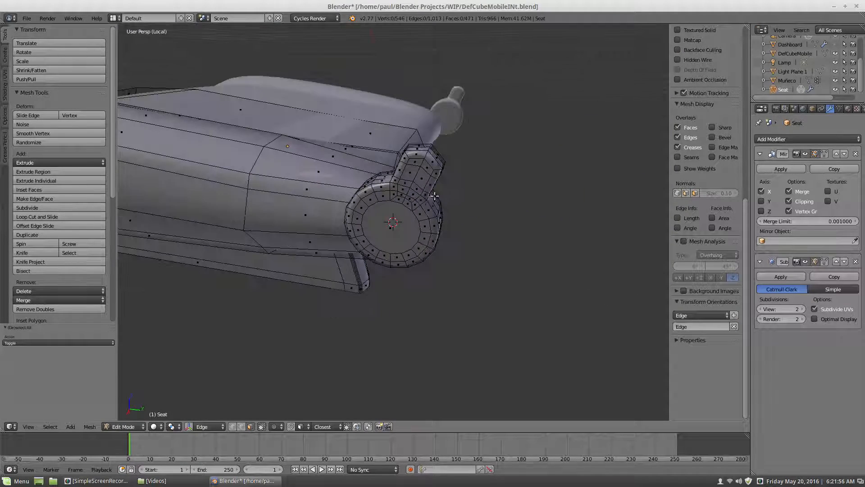
scroll(434, 195, "up", 4)
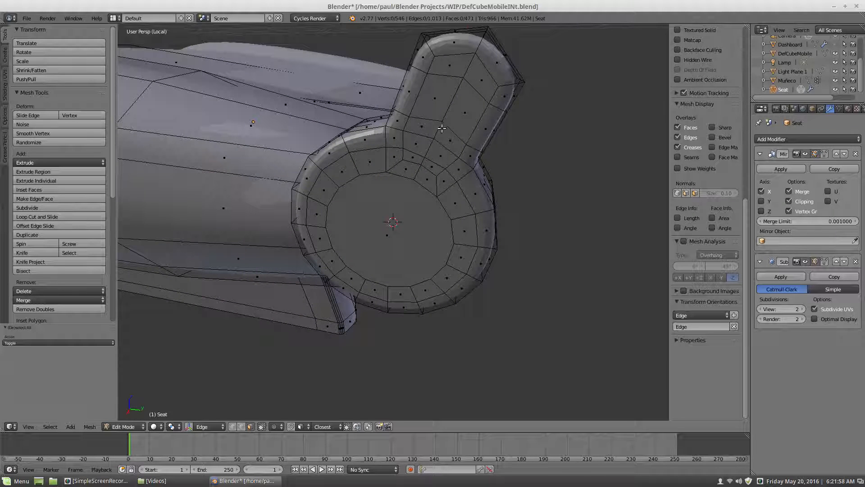
left_click(241, 427)
left_click(445, 56)
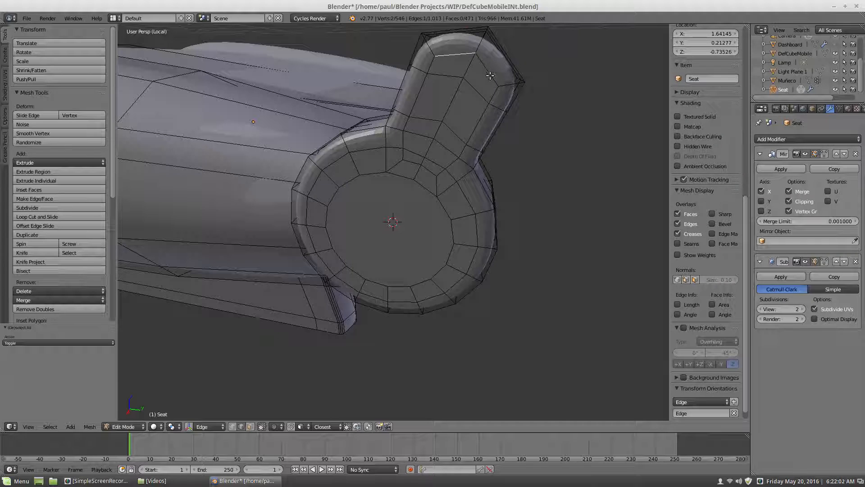
left_click(488, 70, "shift")
key("g")
key("g")
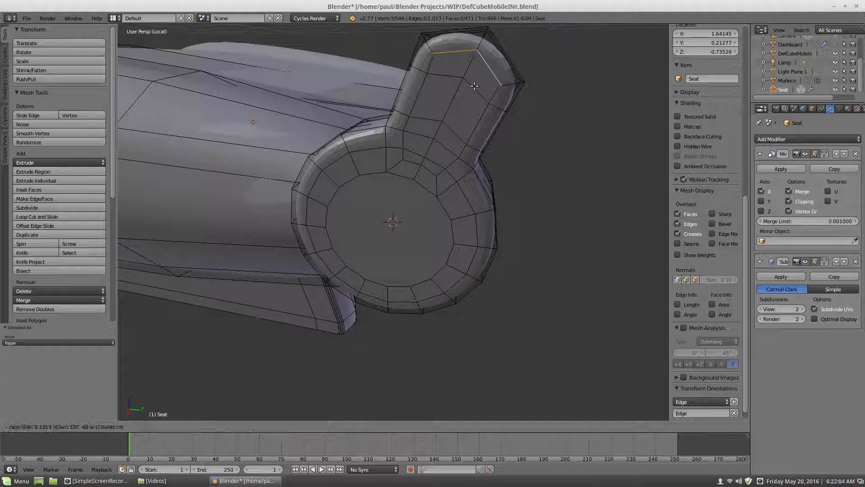
left_click(475, 87)
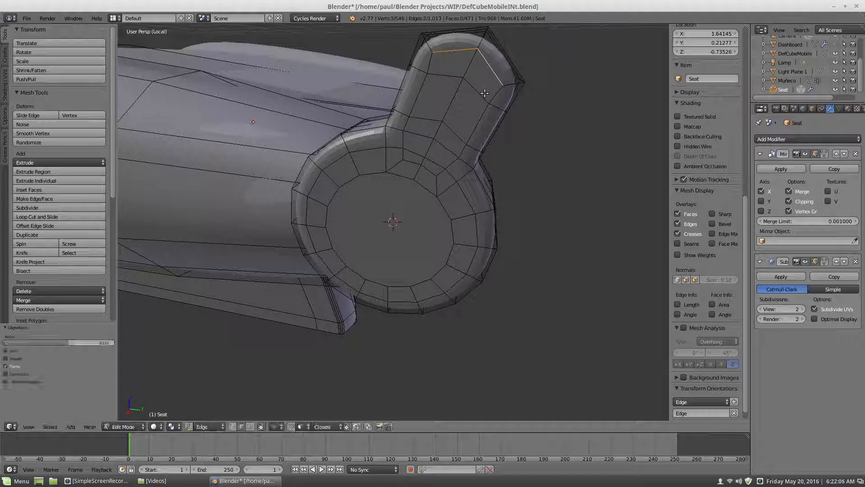
Slide the two long inset edges on the arm's side away from the seat outward by a factor of about 0.26
right_click(481, 112)
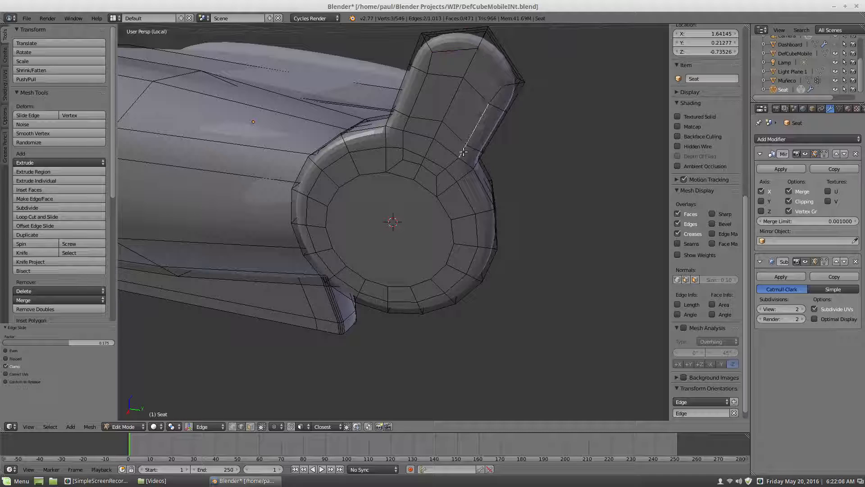
key("g")
key("g")
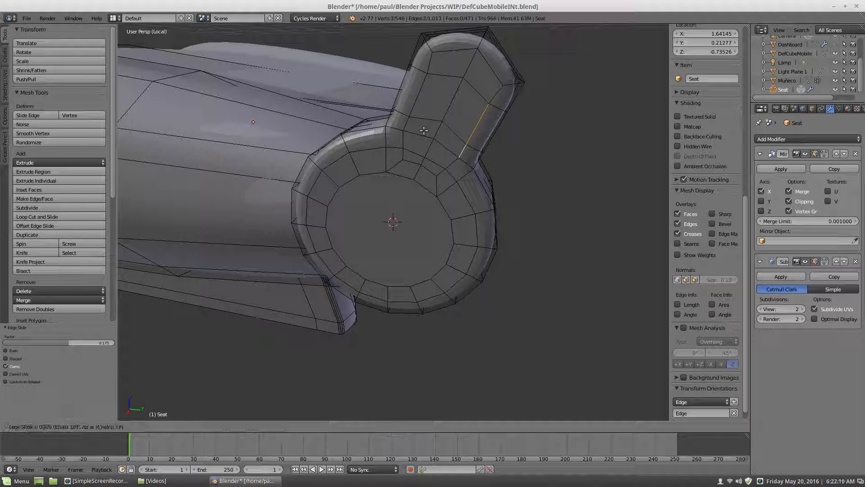
left_click(431, 132)
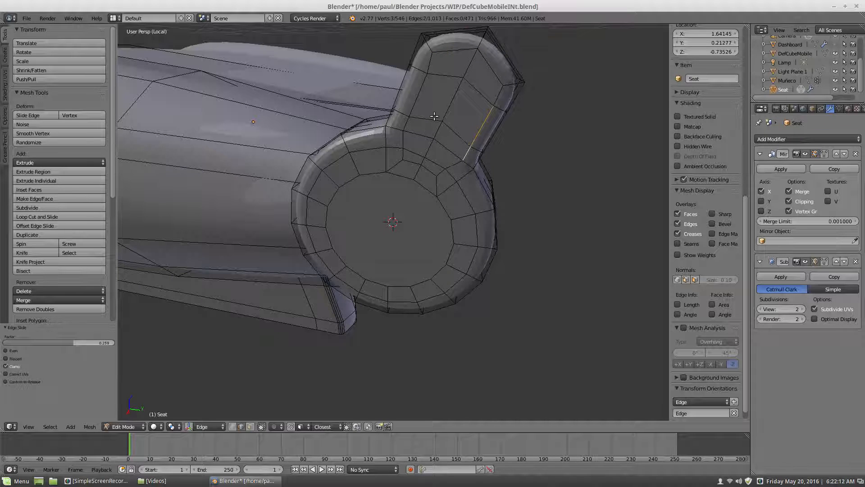
key("a")
Slide the two long inset edges on the arm's seat side outward by a factor of about 0.3, and deselect them
right_click(409, 125)
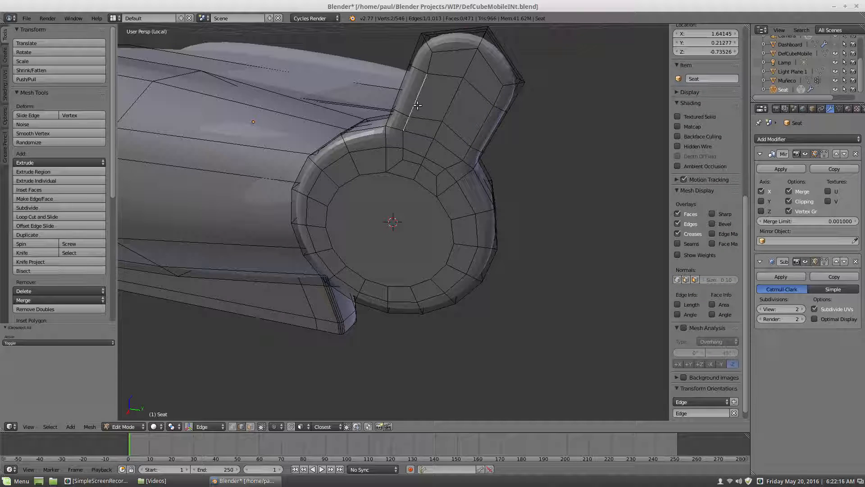
key("g")
key("g")
left_click(433, 105)
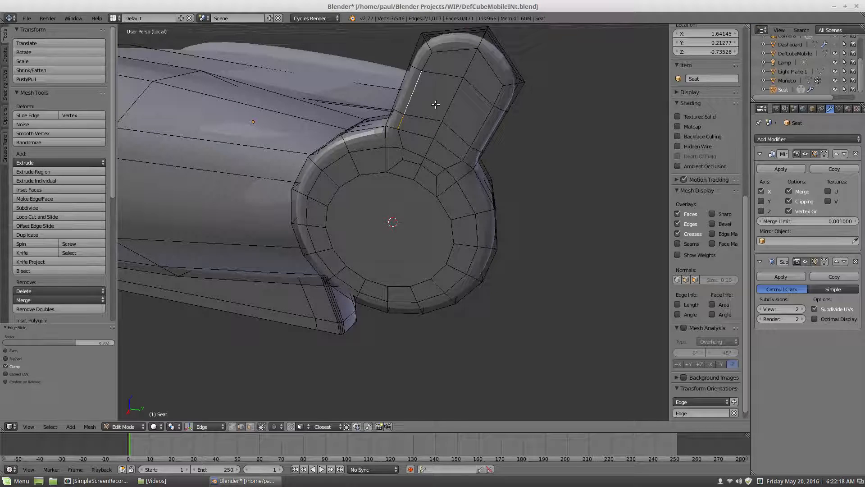
key("a")
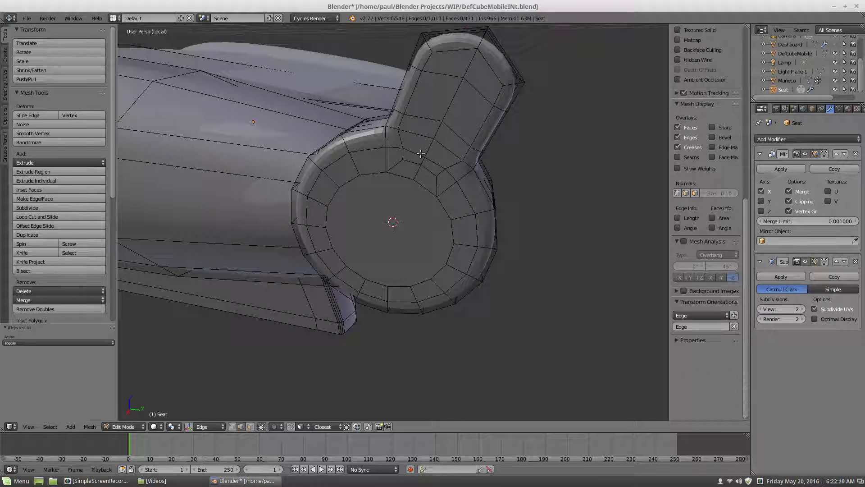
Slide the two short inset edges at the arm's base on the knob face by factors of about 0.445 and 0.4, and deselect them
scroll(418, 157, "up", 1)
right_click(407, 136)
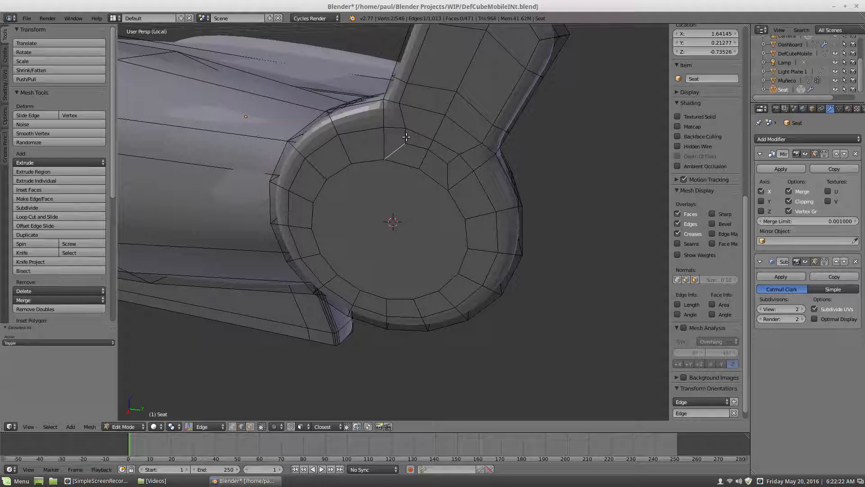
key("g")
key("g")
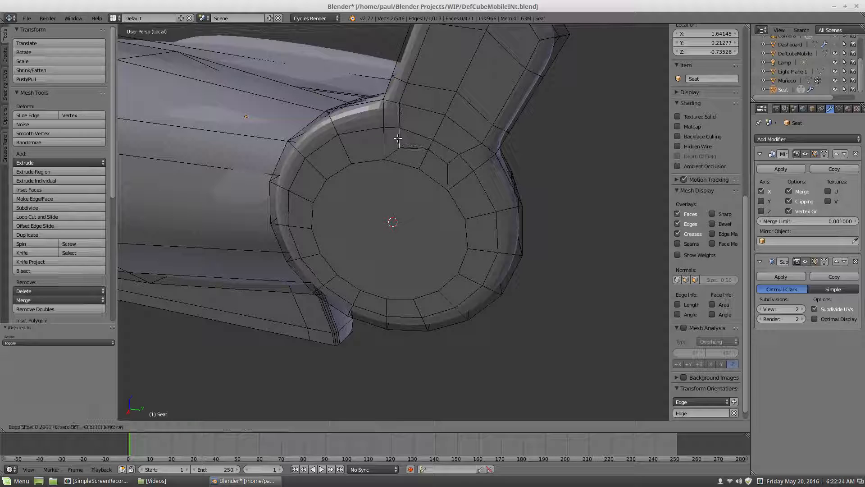
left_click(395, 141)
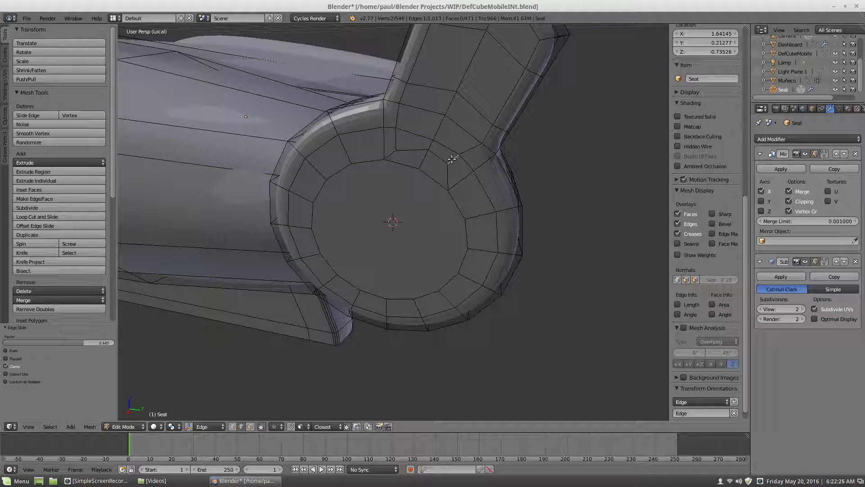
key("g")
key("g")
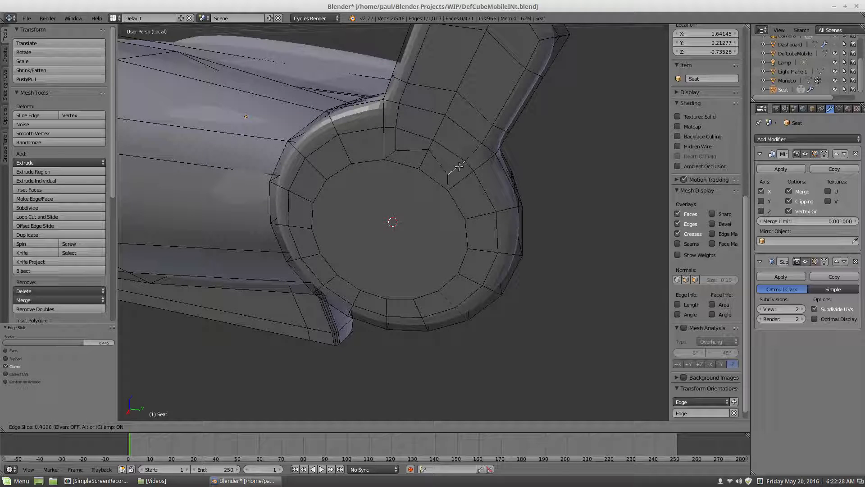
left_click(459, 167)
key("a")
Reveal the hidden backrest geometry above the knob and deselect everything
scroll(465, 159, "down", 5)
middle_click_drag(464, 160, 370, 183)
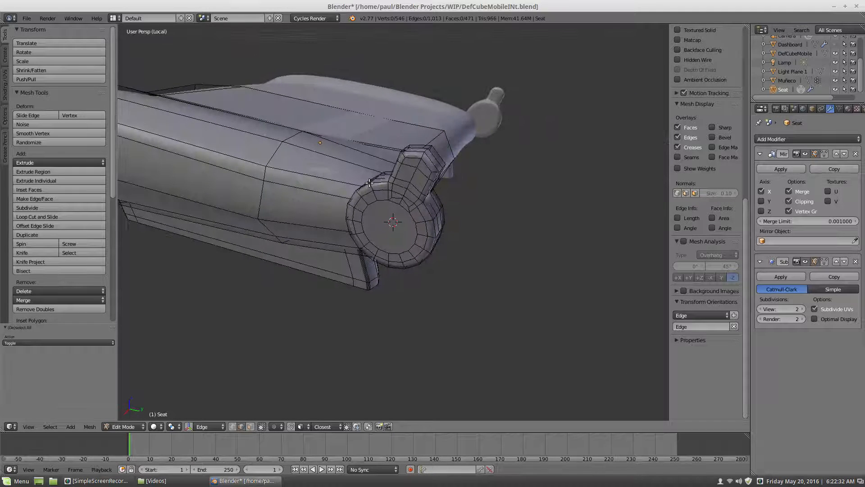
key("alt+h")
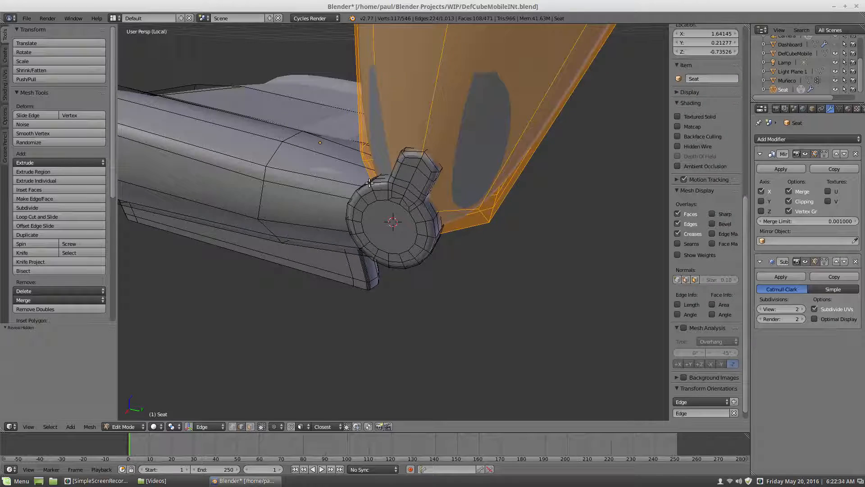
key("a")
scroll(342, 206, "down", 2)
In face select mode, poke the large round face on the knob's outer side into triangles and deselect them
middle_click_drag(342, 206, 419, 212)
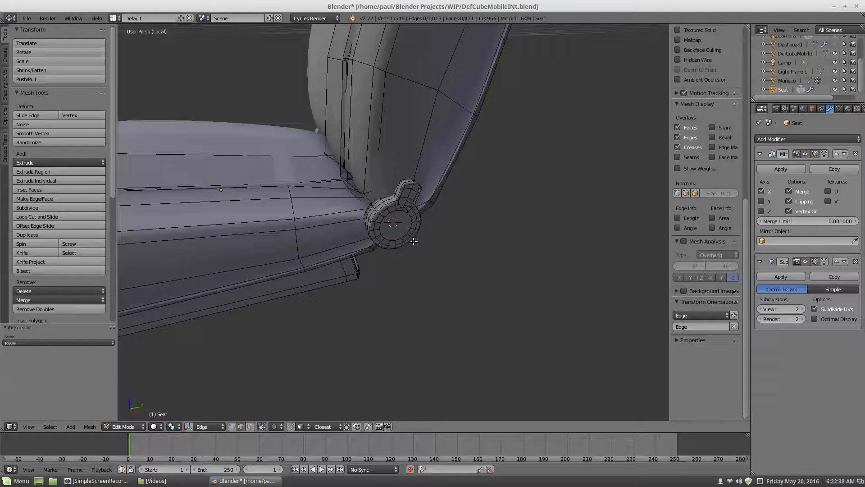
scroll(336, 311, "up", 4)
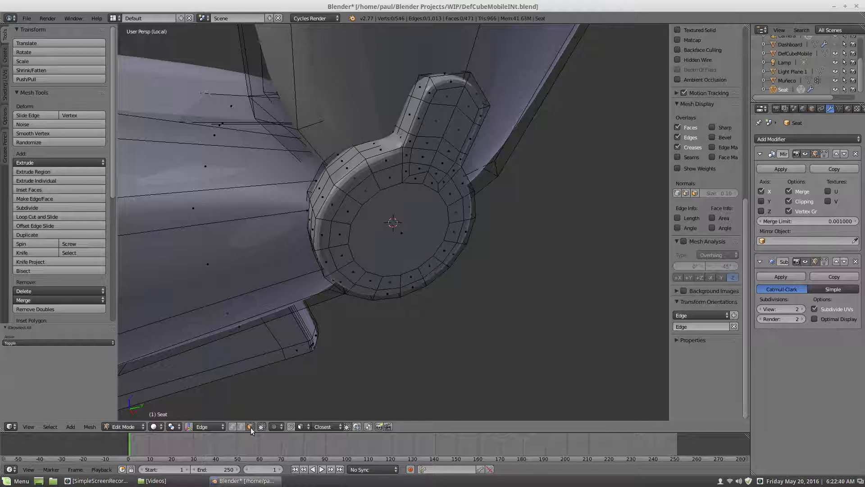
right_click(365, 268)
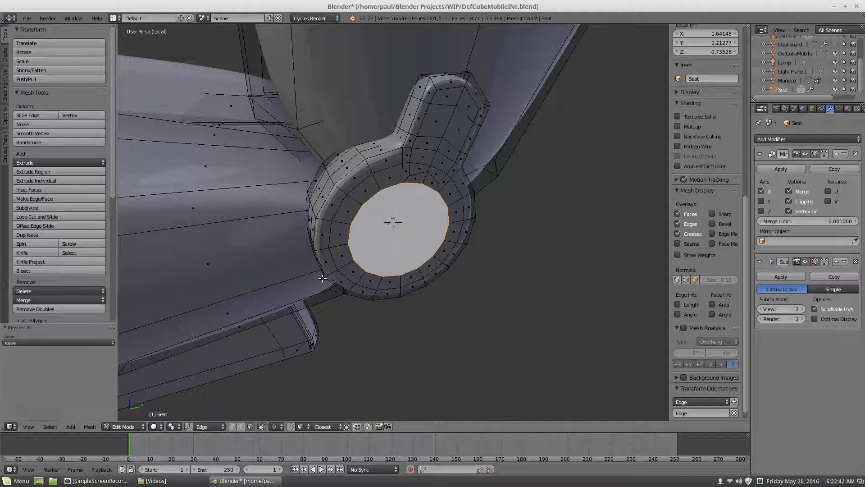
key("alt+p")
key("a")
Isolate the linked knob and arm geometry by hiding the rest of the seat mesh, and clear the selection
scroll(390, 205, "down", 5)
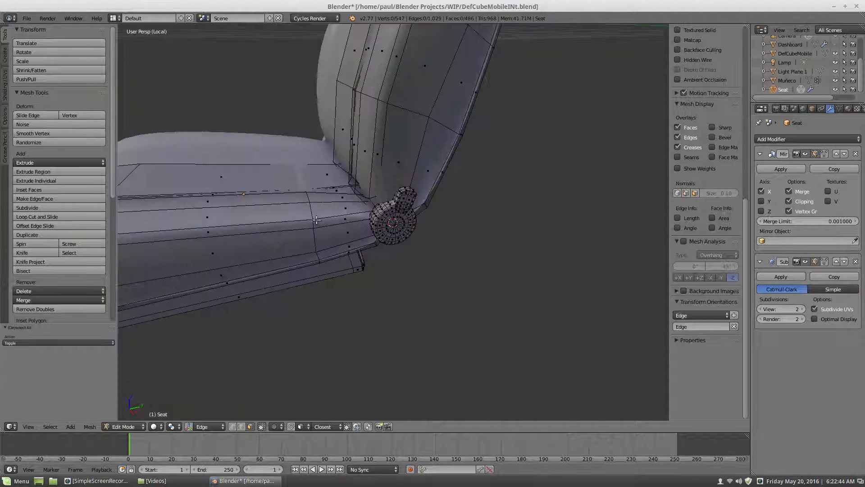
scroll(421, 213, "up", 3)
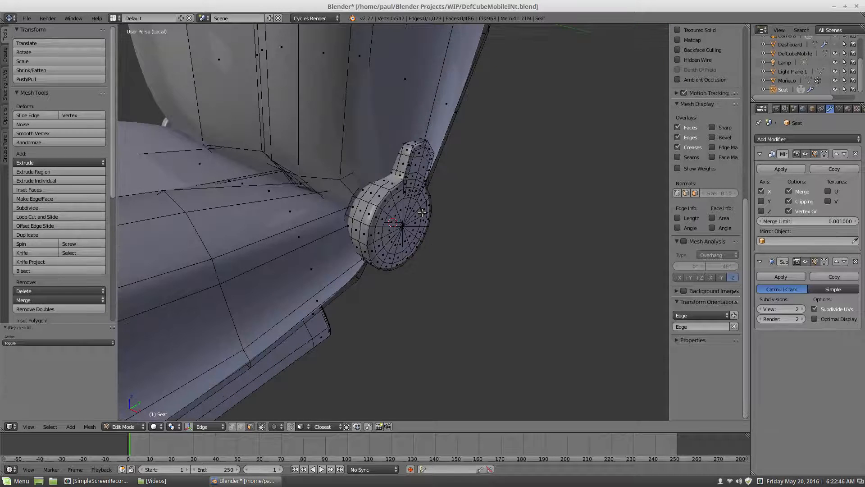
key("l")
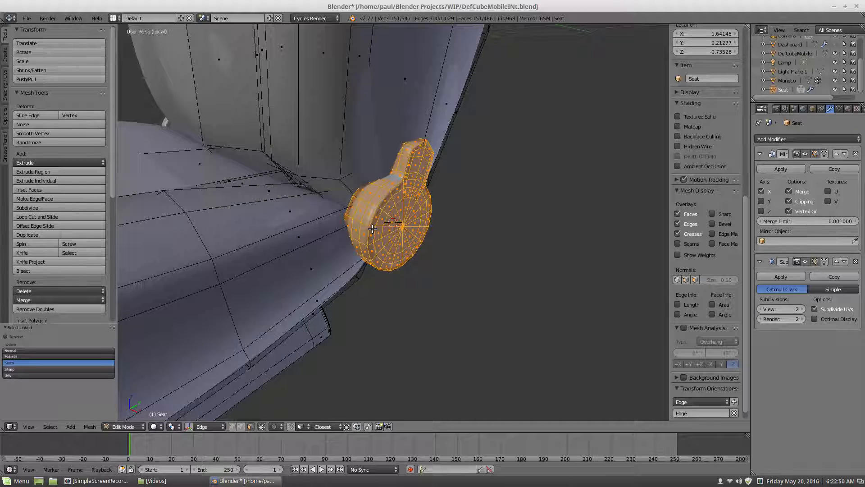
key("shift+h")
key("a")
Poke the large round face on the knob's inner side into triangles and deselect them
middle_click_drag(300, 222, 423, 224)
right_click(376, 247, "alt")
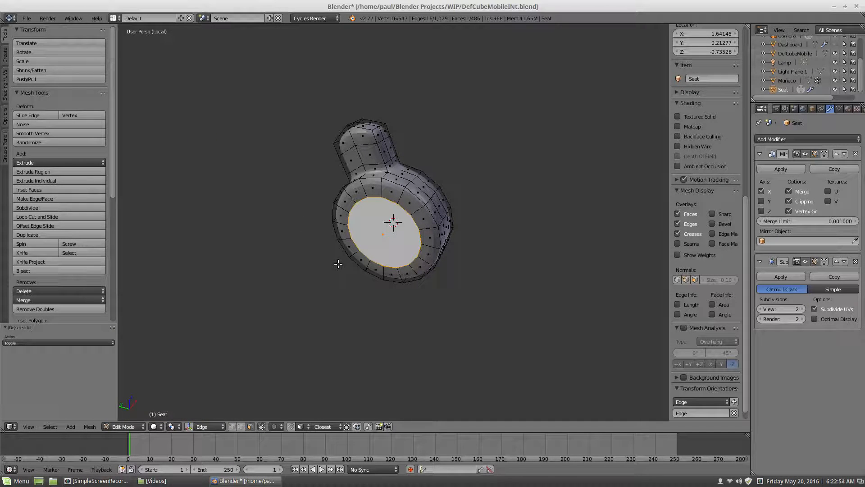
key("alt+p")
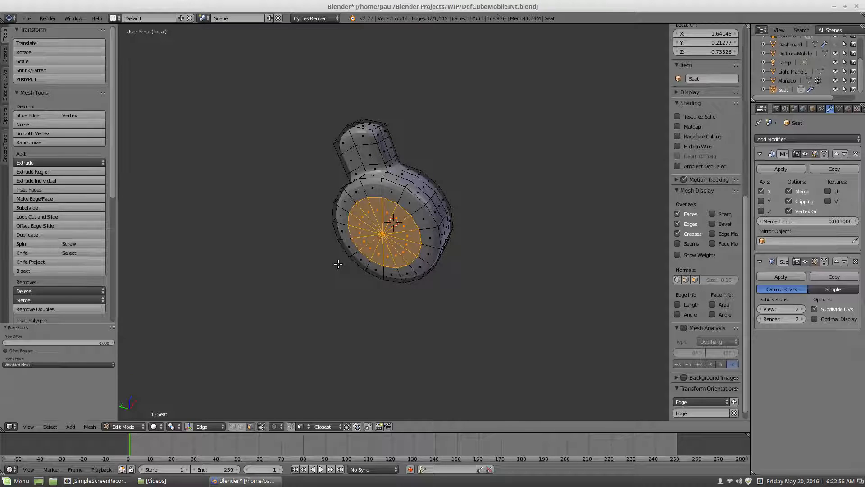
key("a")
Reveal the rest of the seat mesh around the finished knob and clear the selection
scroll(338, 263, "up", 3)
middle_click_drag(338, 264, 317, 213)
scroll(317, 213, "down", 4)
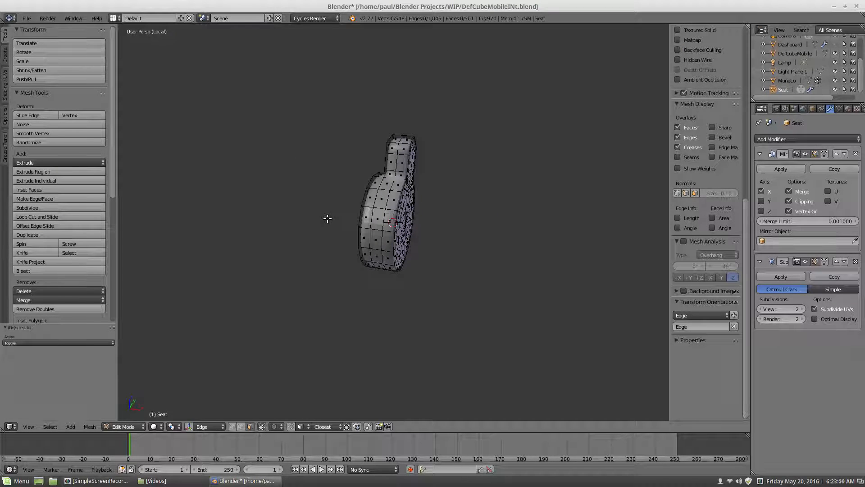
key("alt+h")
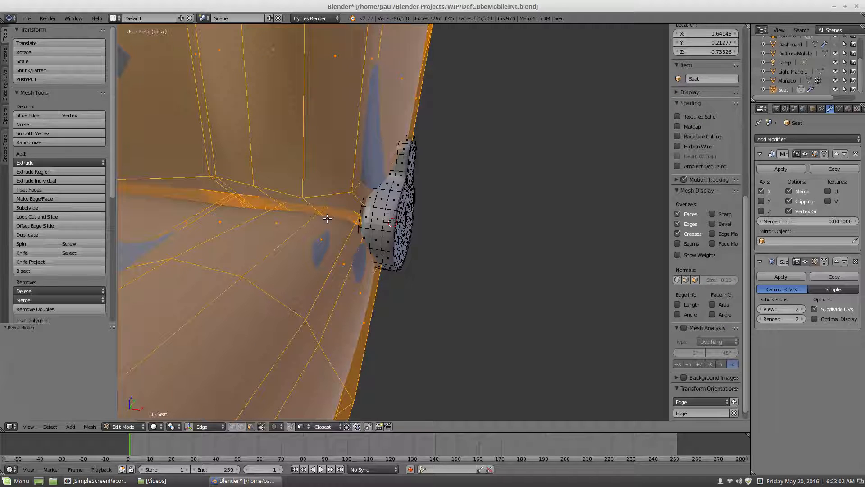
key("a")
Examine the whole seat from several sides, including the cushion, backrest, headrest and hinge knob
scroll(421, 210, "down", 8)
middle_click_drag(421, 211, 370, 200)
scroll(370, 200, "down", 2)
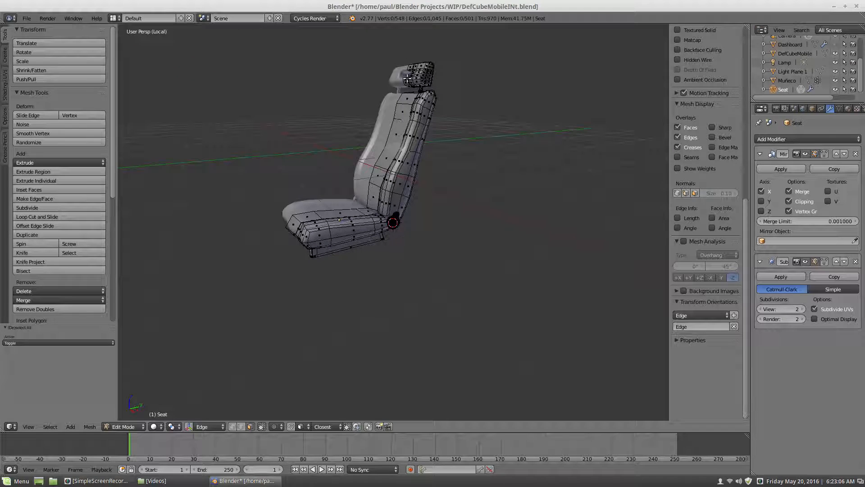
scroll(316, 231, "up", 3)
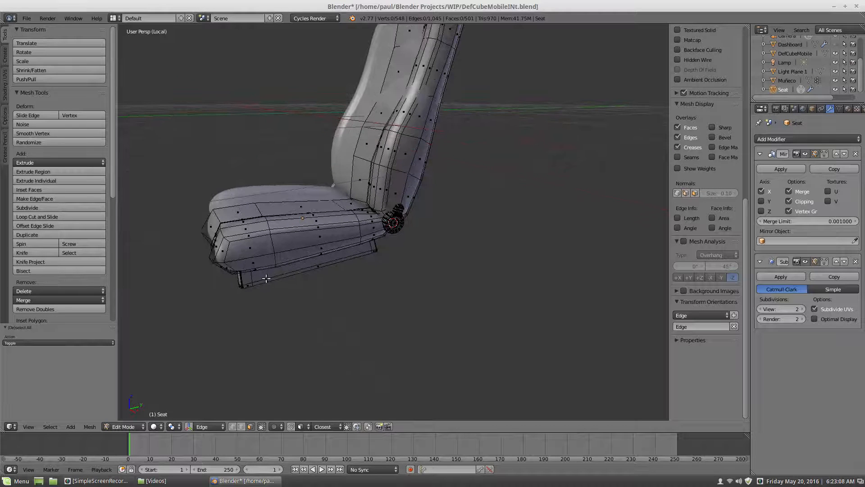
mouse_move(243, 218)
middle_mouse_down()
mouse_move(321, 223)
mouse_move(318, 199)
mouse_move(248, 218)
middle_mouse_up()
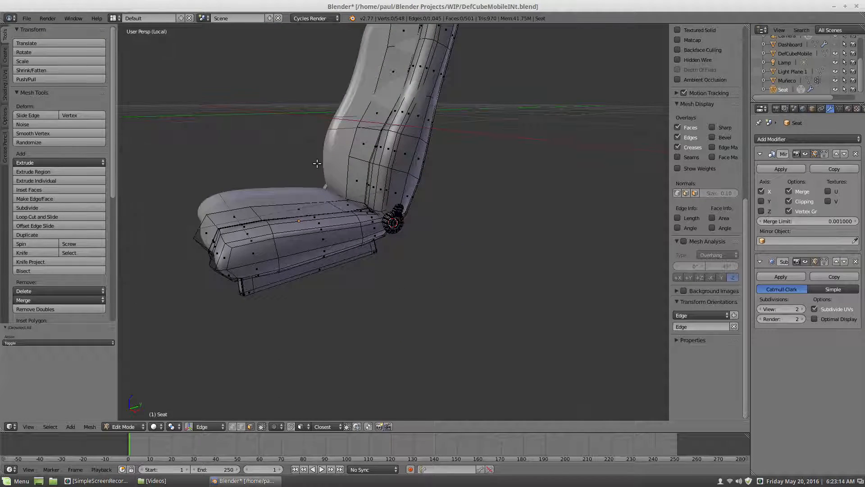
scroll(345, 143, "down", 4)
scroll(390, 109, "up", 2)
middle_click_drag(357, 150, 330, 173)
scroll(398, 190, "up", 2)
scroll(398, 190, "up", 2)
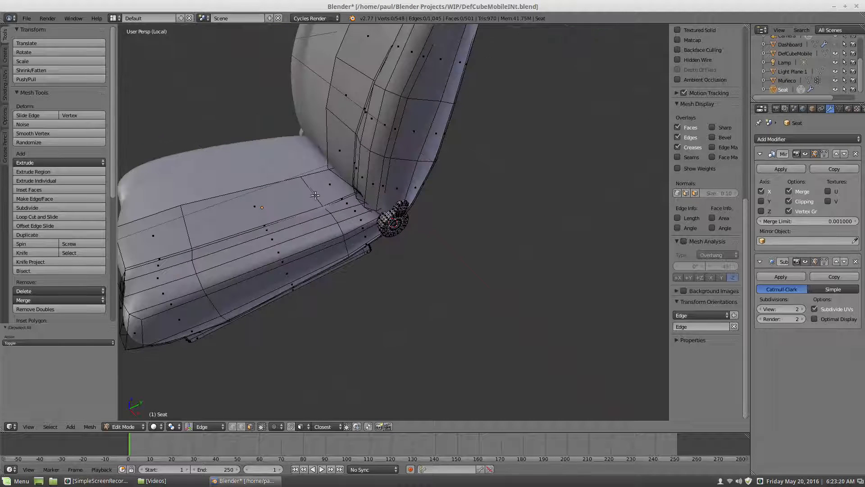
scroll(325, 231, "down", 3)
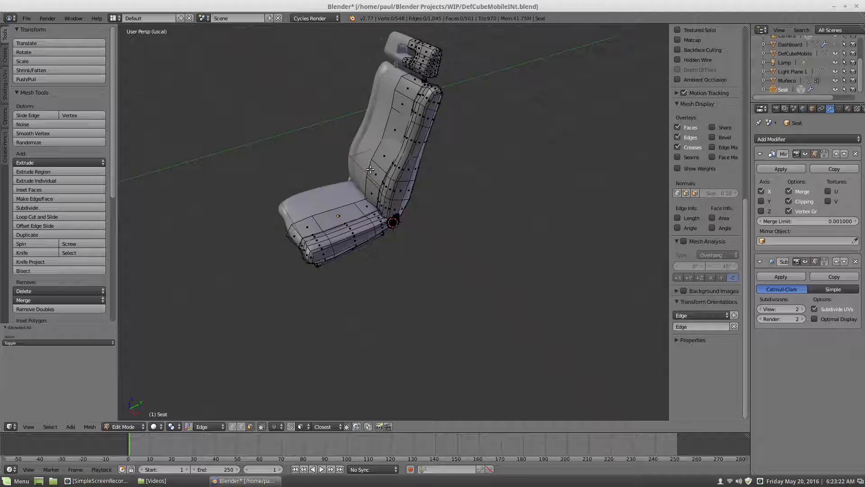
scroll(371, 170, "up", 2)
middle_click_drag(444, 152, 321, 192)
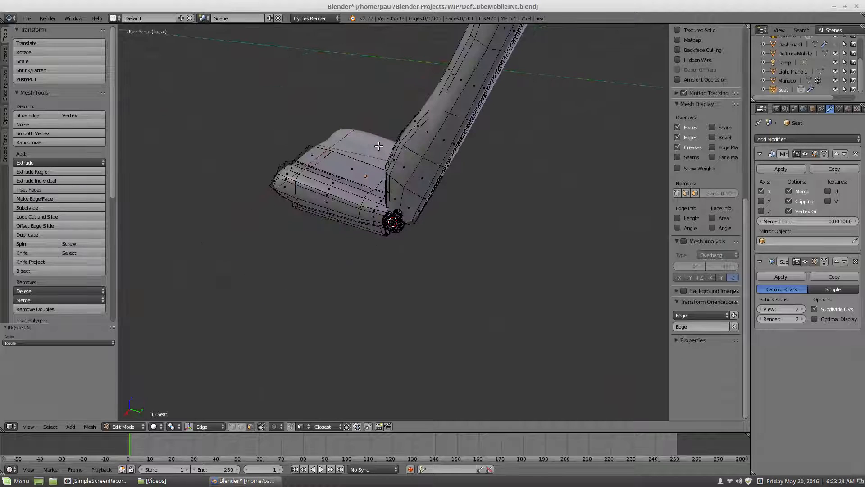
Leave mesh editing for Object Mode and bring the whole seat into view from the front
left_click(125, 426)
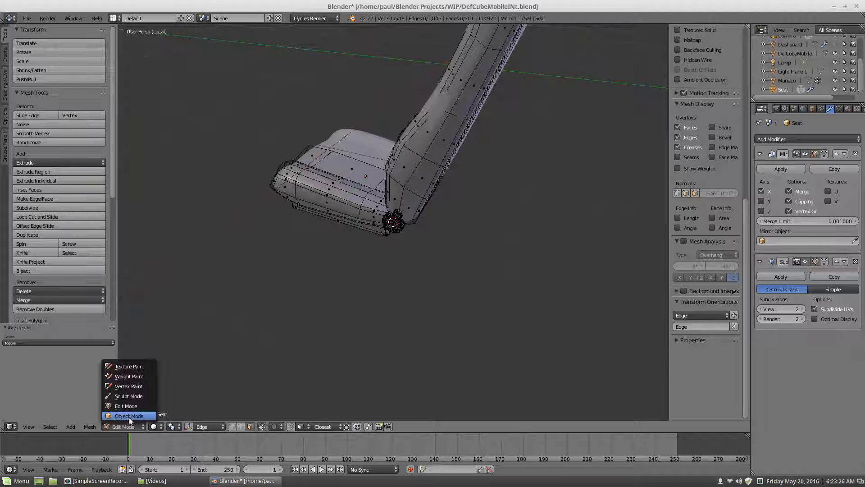
left_click(129, 417)
middle_click_drag(321, 268, 361, 260)
scroll(361, 252, "down", 3)
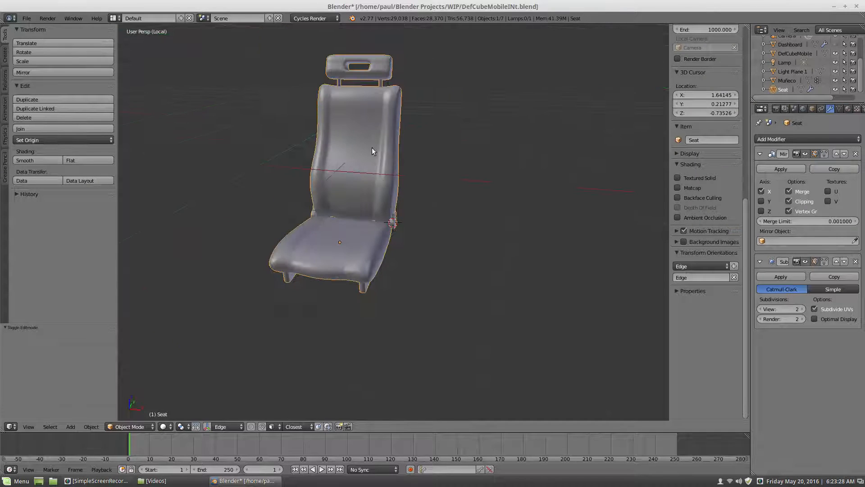
Add four empty material slots to the seat object
left_click(848, 109)
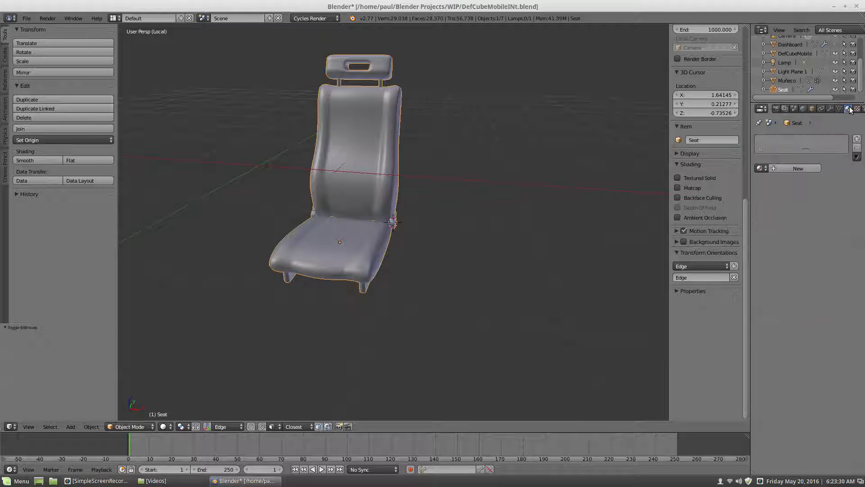
scroll(430, 166, "up", 2)
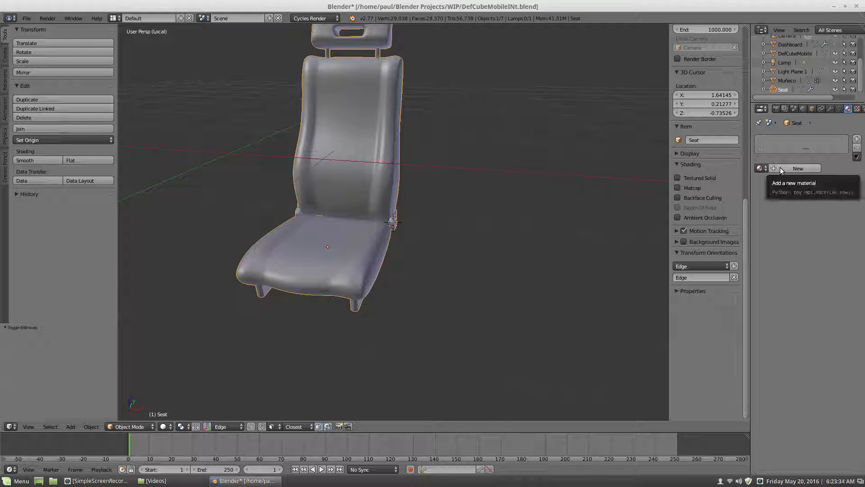
left_click(857, 140)
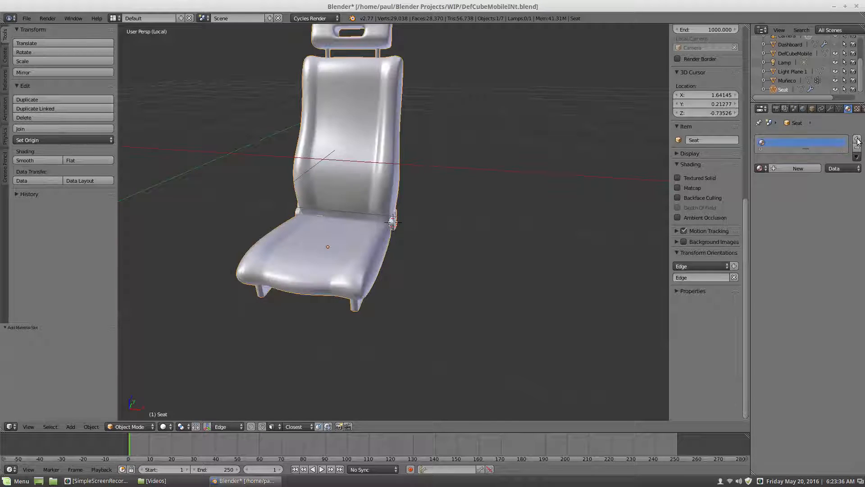
left_click(857, 139)
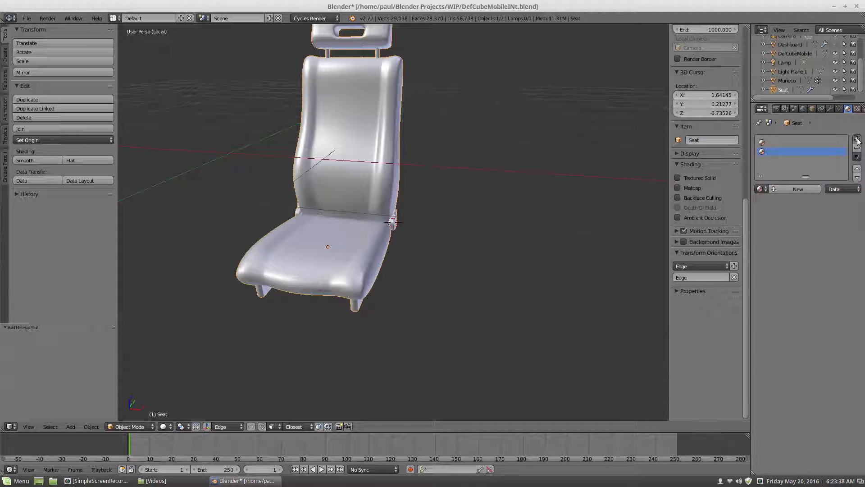
left_click(857, 140)
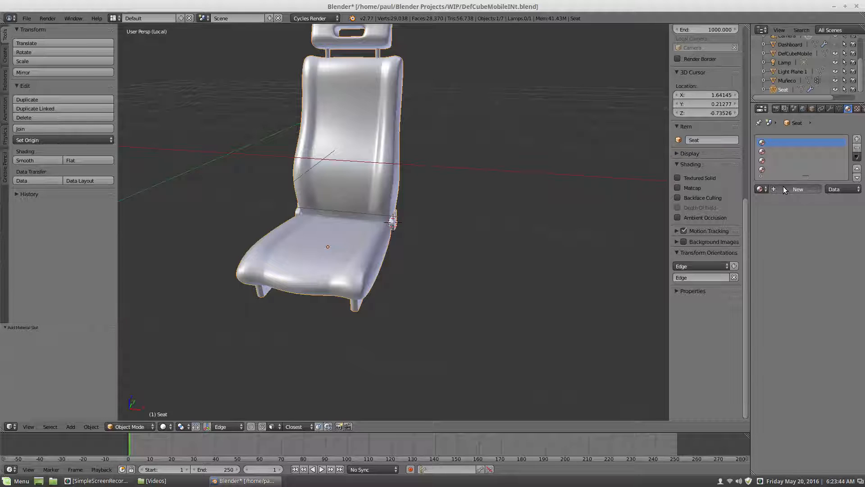
Create a new material in the first slot and name it SeatCushion1
left_click(784, 189)
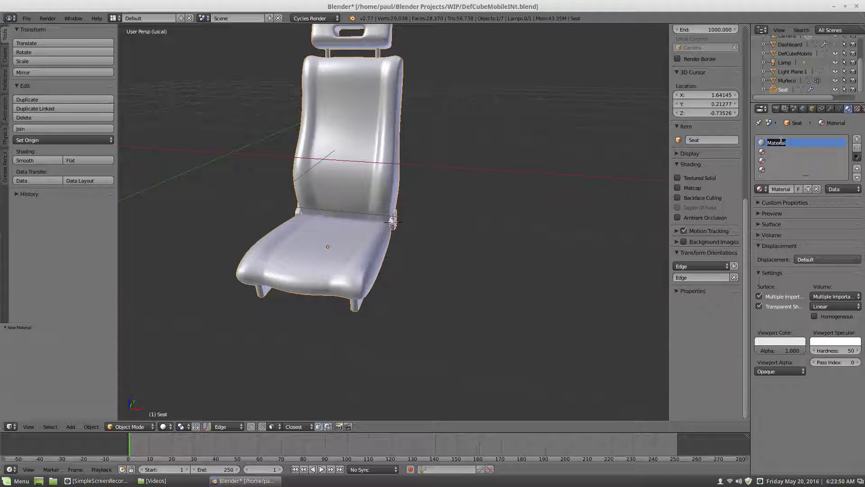
type("SeatCushion1")
key("Return")
Create a new material in the second slot and name it SeatCushion2
left_click(763, 153)
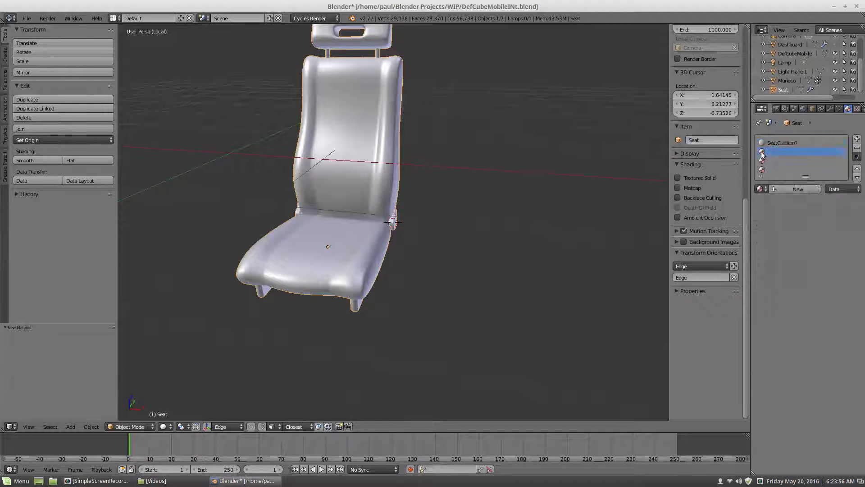
left_click(778, 190)
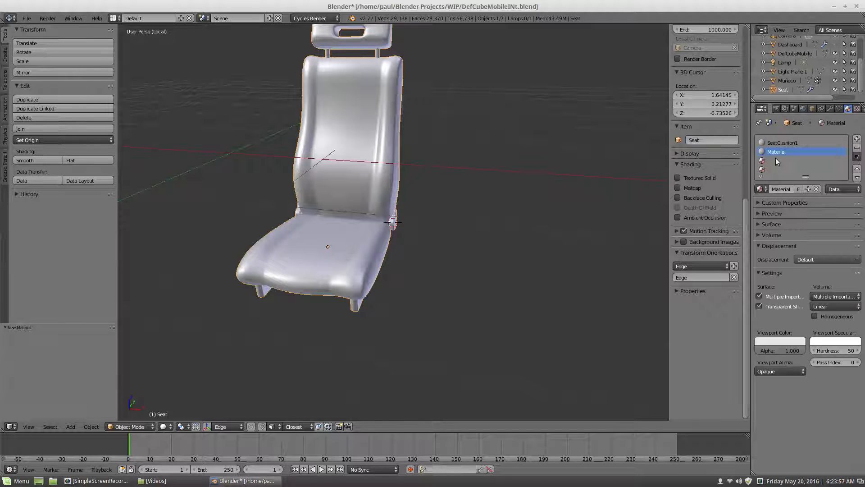
left_click(775, 190)
type("SedaSeatCushion2")
key("Return")
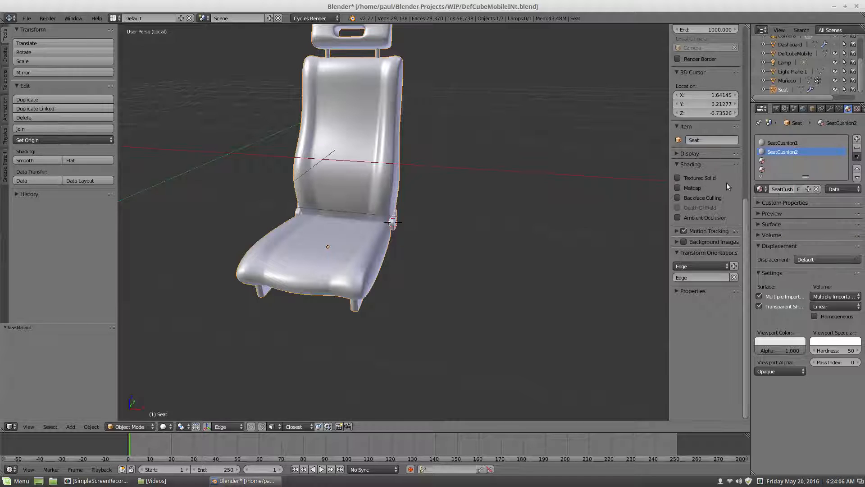
Create a new material in the third slot and name it SeatPostMetal
left_click(780, 160)
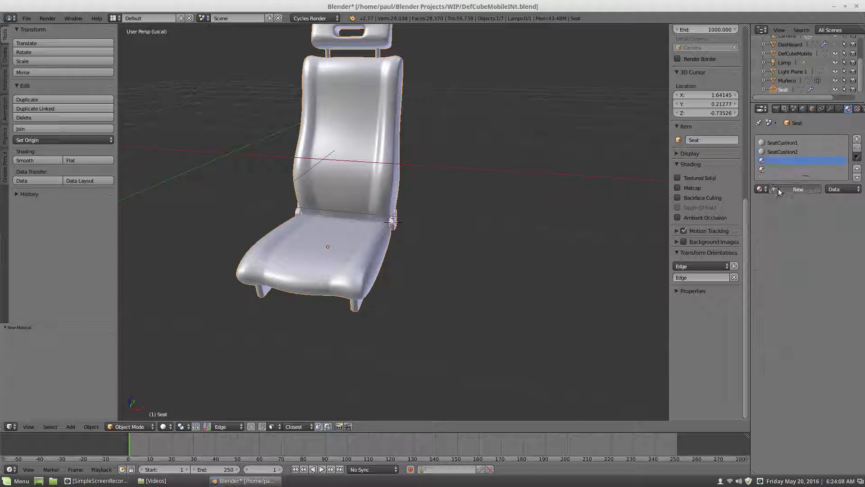
left_click(785, 189)
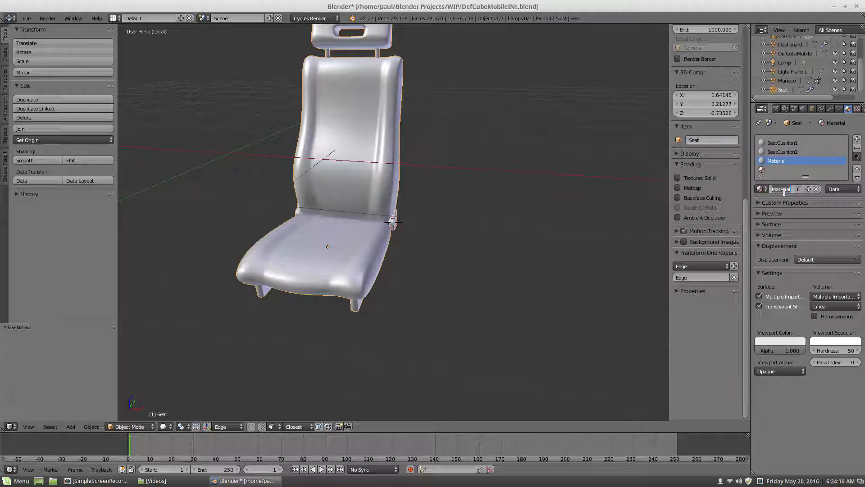
type("Se")
key("Return")
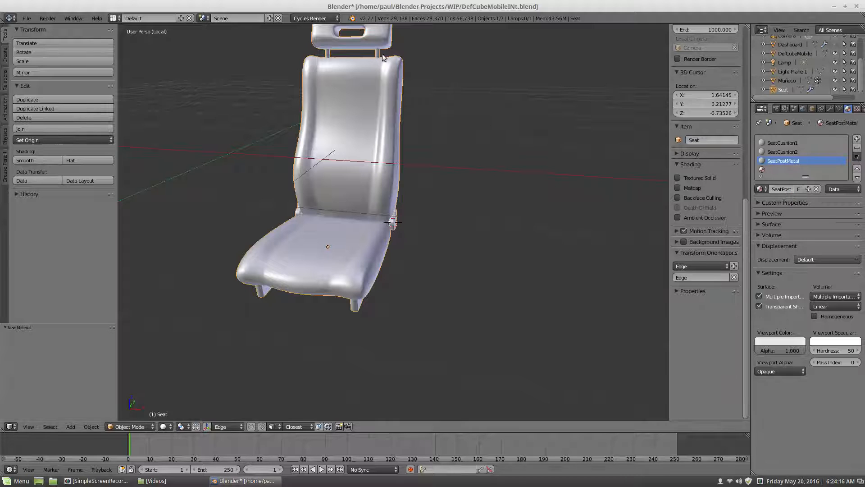
Create a new material in the fourth slot and name it SeatSupport
left_click(763, 170)
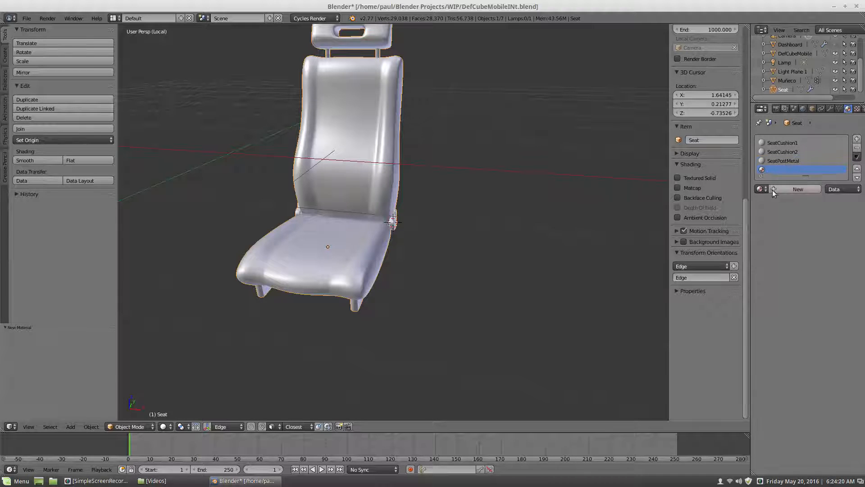
left_click(773, 191)
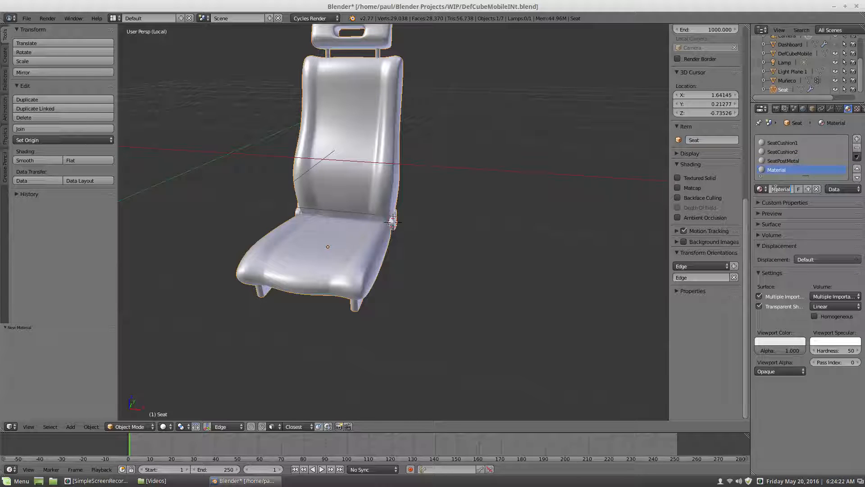
key("BackSpace")
type("SeatSu")
type("pport")
key("Return")
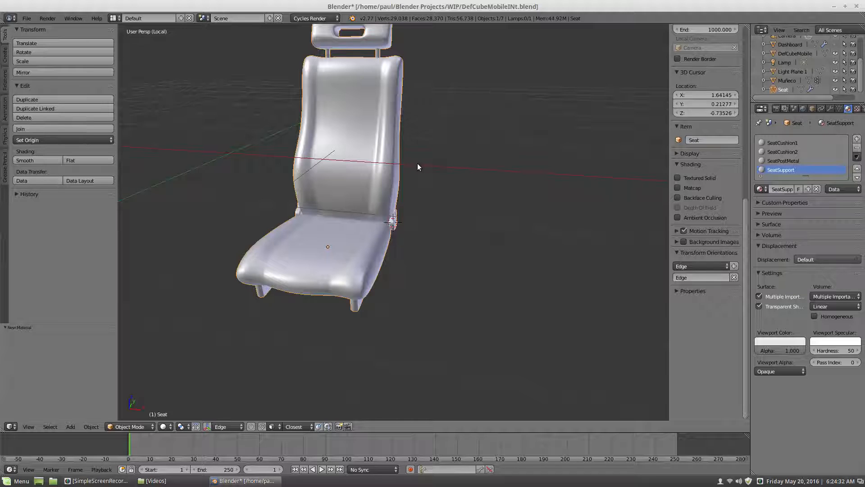
Deselect the seat and set the SeatCushion1 material's viewport color to a grey of 0.615 in R, G and B
scroll(350, 139, "down", 3)
scroll(350, 139, "up", 3)
key("a")
scroll(339, 234, "up", 2)
scroll(345, 237, "down", 4)
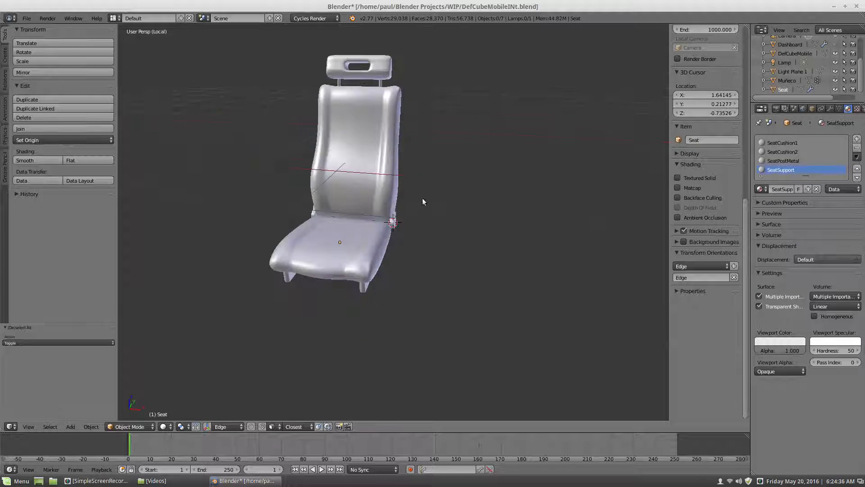
left_click(765, 142)
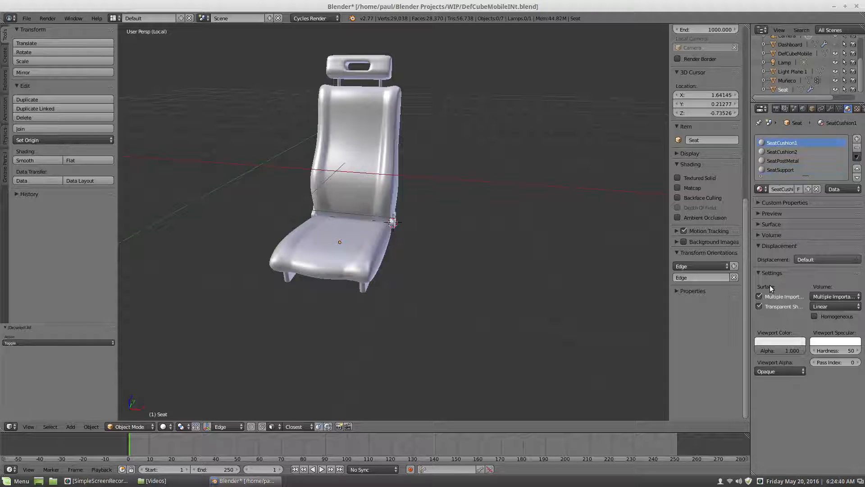
left_click(782, 342)
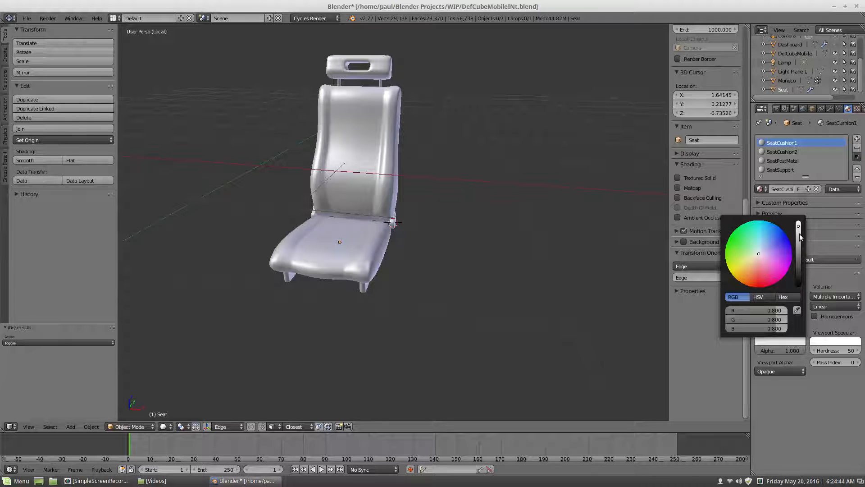
left_click_drag(797, 233, 798, 233)
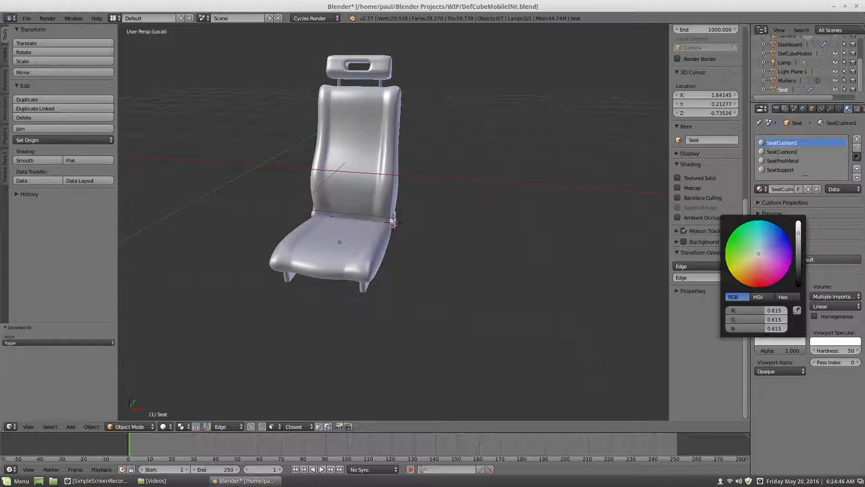
Set the SeatCushion2 material's viewport color to a light pink
left_click(778, 152)
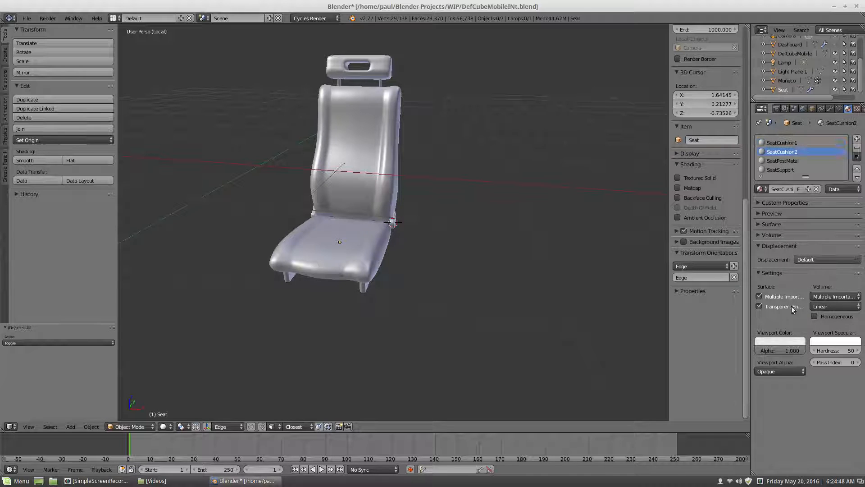
left_click(784, 342)
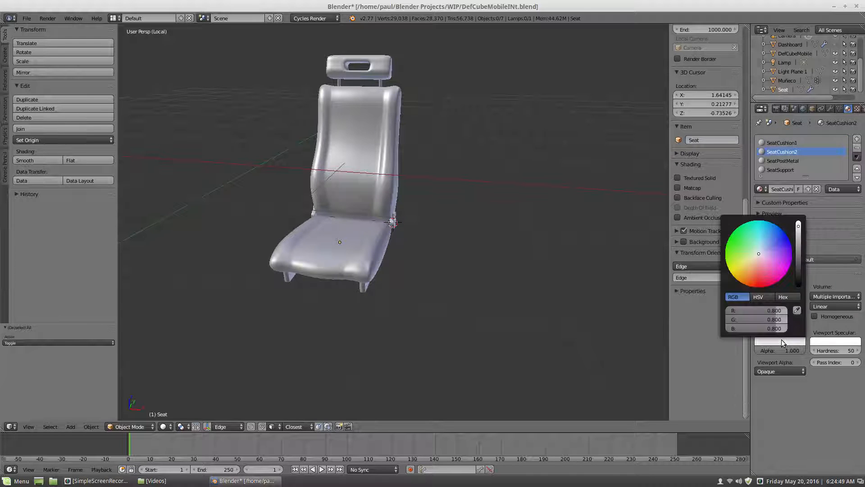
left_click(758, 261)
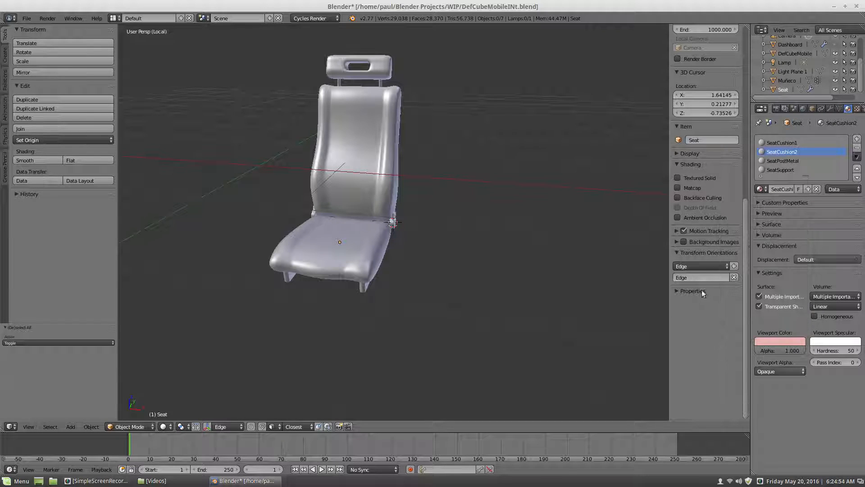
Set the SeatPostMetal material's viewport color to a muted blue with R 0.374, G 0.475, B 0.686
left_click(774, 160)
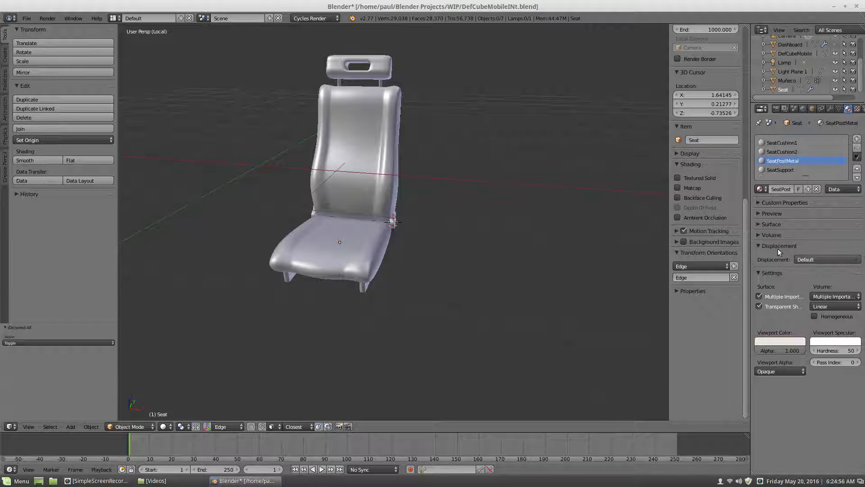
left_click(777, 340)
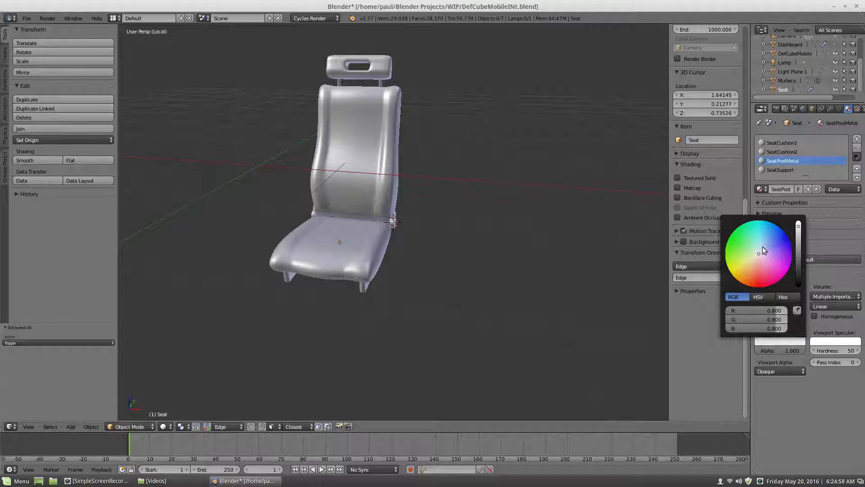
left_click(763, 247)
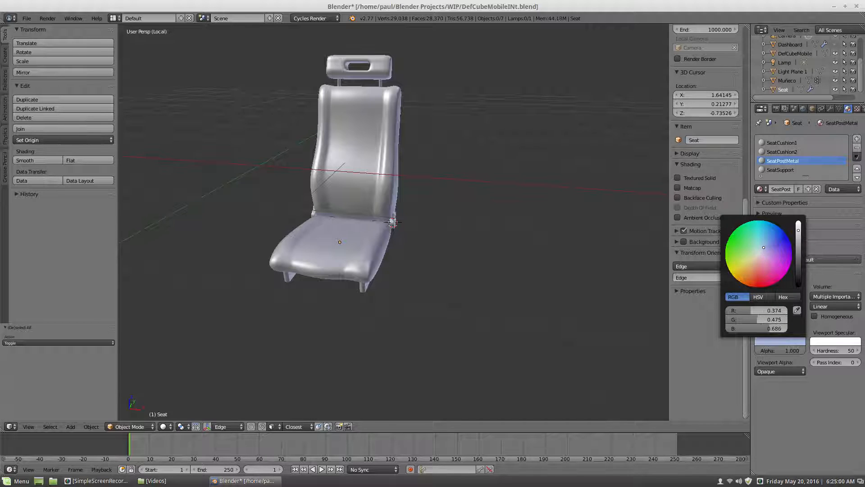
Set the SeatSupport material's viewport color to a light salmon
left_click(777, 169)
left_click(779, 342)
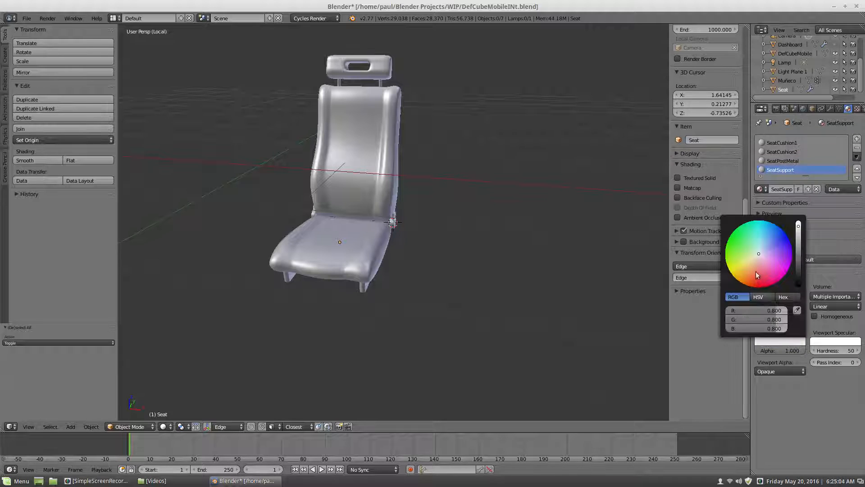
left_click(757, 263)
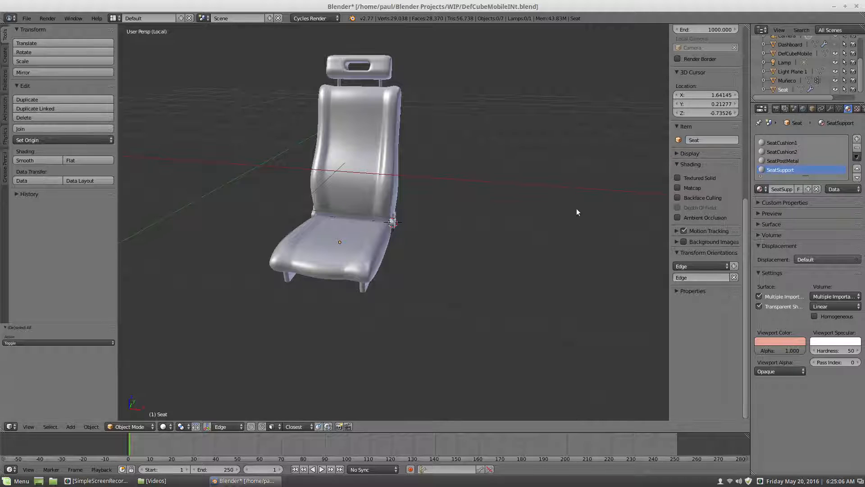
Examine the seat's headrest, posts, backrest, cushion and supports from several angles to plan which parts get which material
mouse_move(404, 191)
middle_mouse_down()
mouse_move(364, 184)
mouse_move(394, 191)
middle_mouse_up()
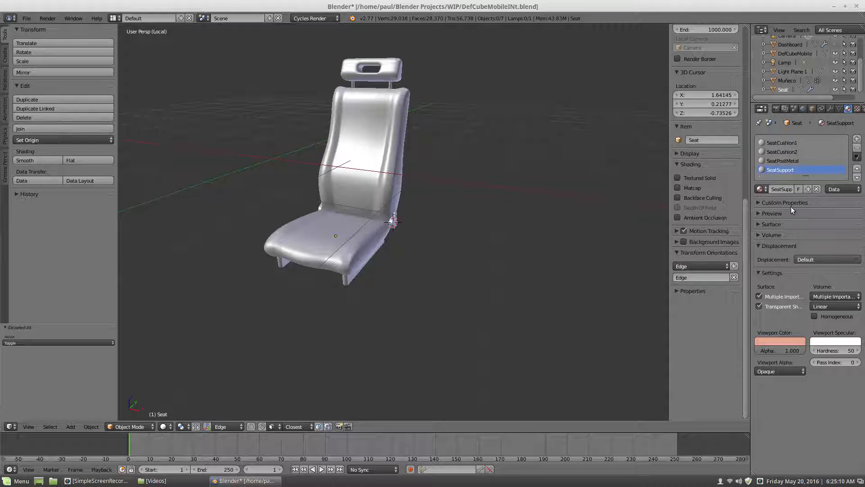
scroll(366, 152, "up", 2)
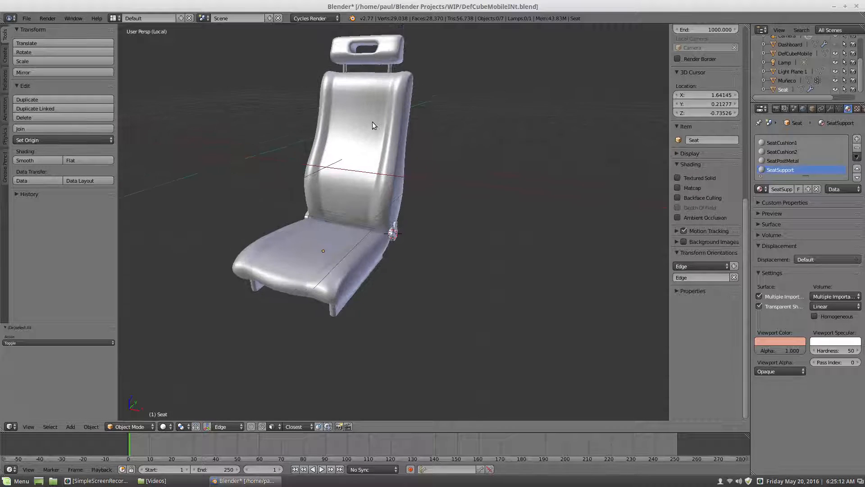
middle_click_drag(372, 122, 448, 214, "shift")
scroll(448, 215, "up", 2)
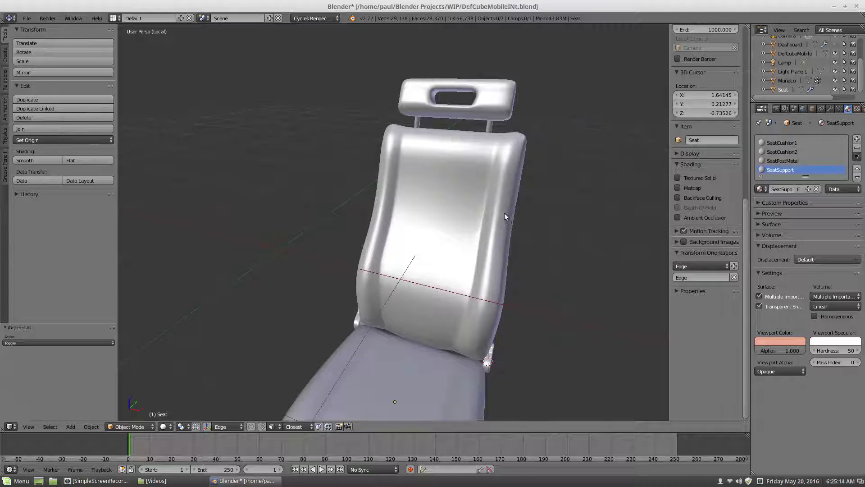
middle_click_drag(504, 216, 457, 221)
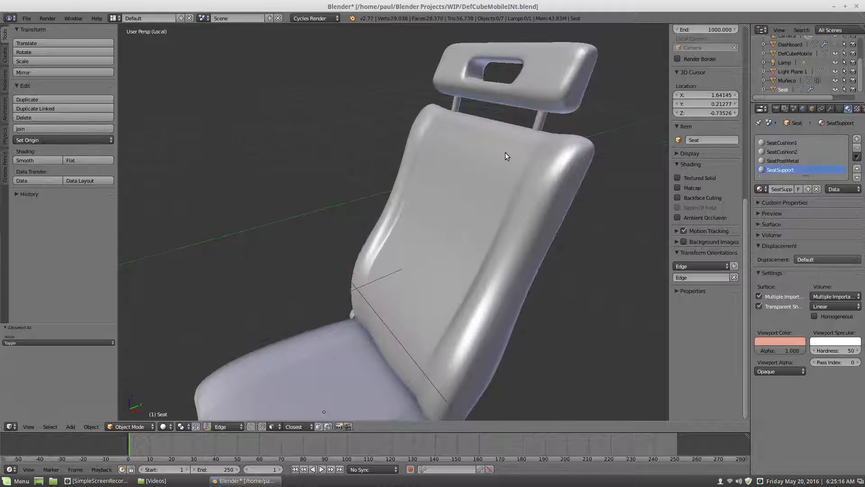
scroll(505, 153, "down", 4)
scroll(504, 156, "up", 3)
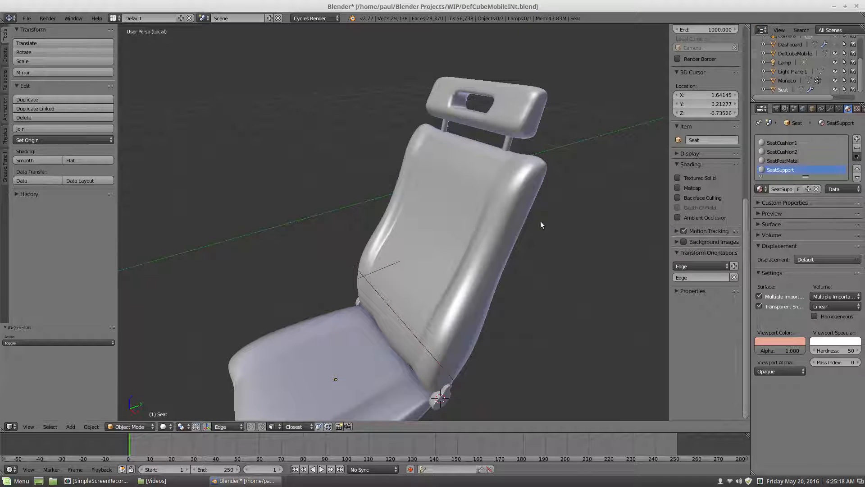
middle_click_drag(462, 245, 492, 237)
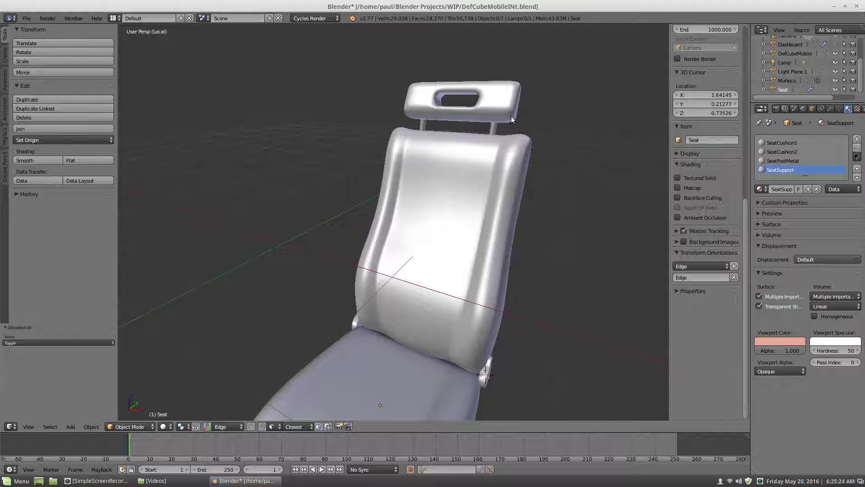
scroll(335, 313, "down", 4)
scroll(398, 308, "up", 2)
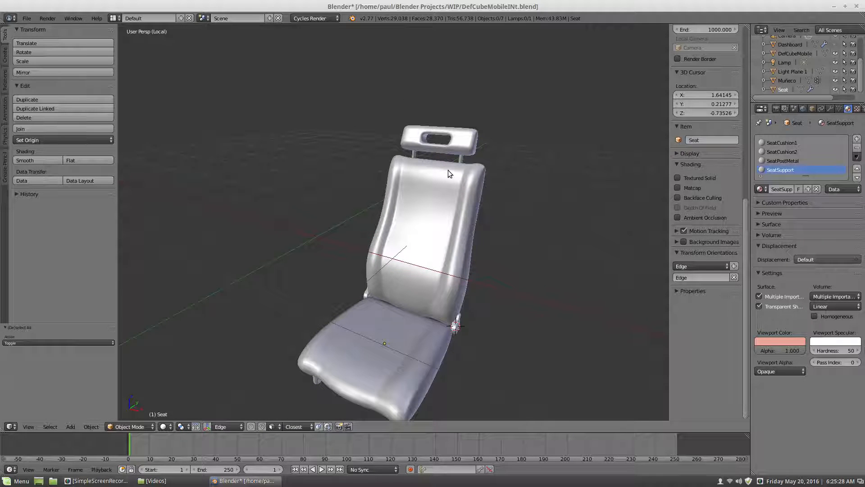
scroll(410, 320, "down", 4)
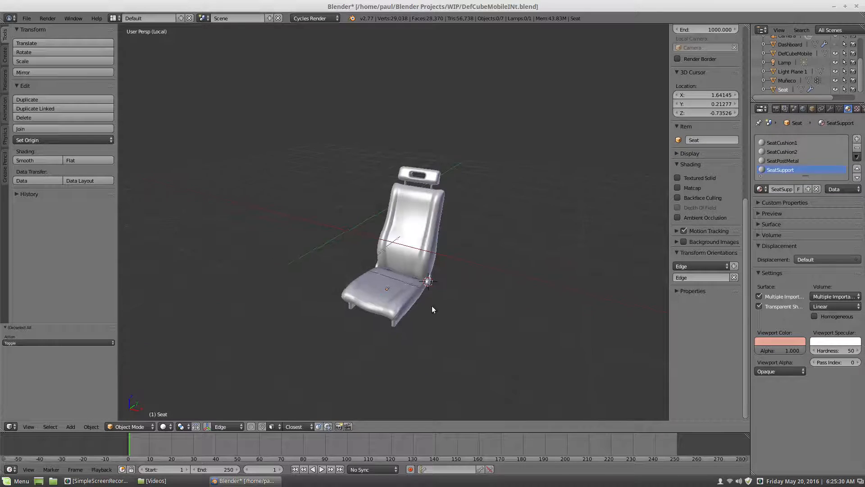
middle_click_drag(432, 305, 414, 288)
scroll(413, 285, "up", 4)
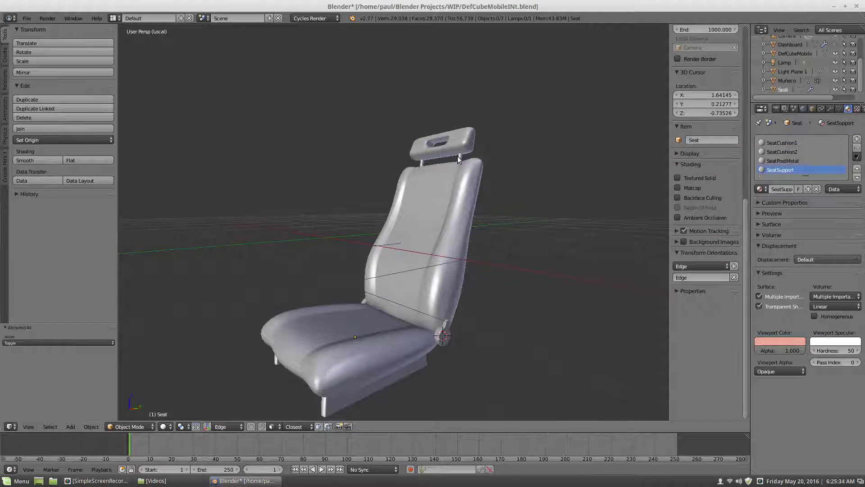
middle_click_drag(429, 145, 458, 255)
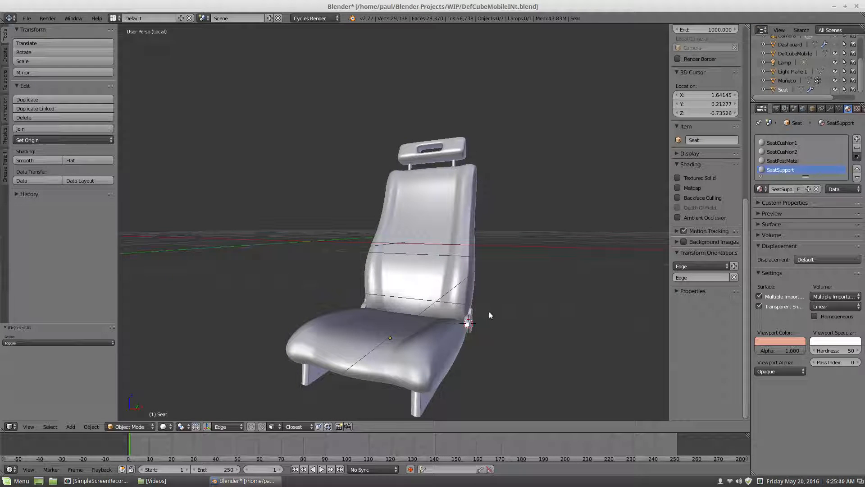
middle_click_drag(490, 315, 427, 265)
scroll(454, 213, "up", 4)
middle_click_drag(513, 164, 418, 163)
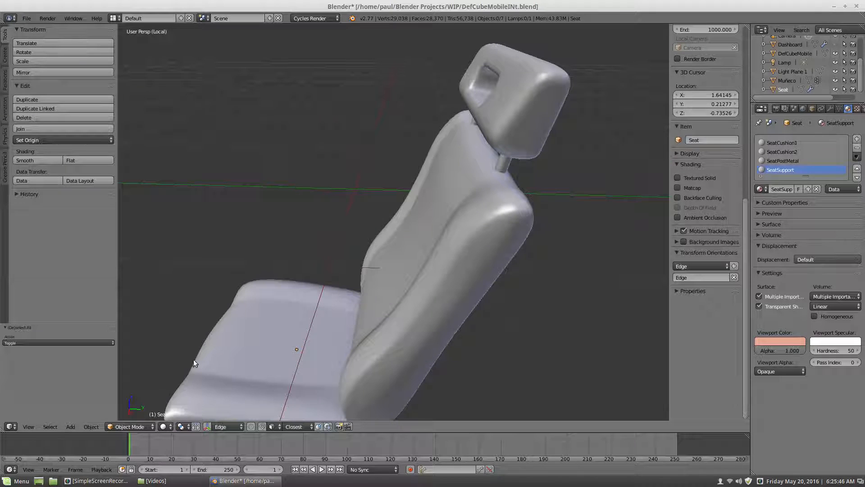
Switch the seat to Edit Mode and clear any mesh selection
left_click(135, 426)
left_click(131, 404)
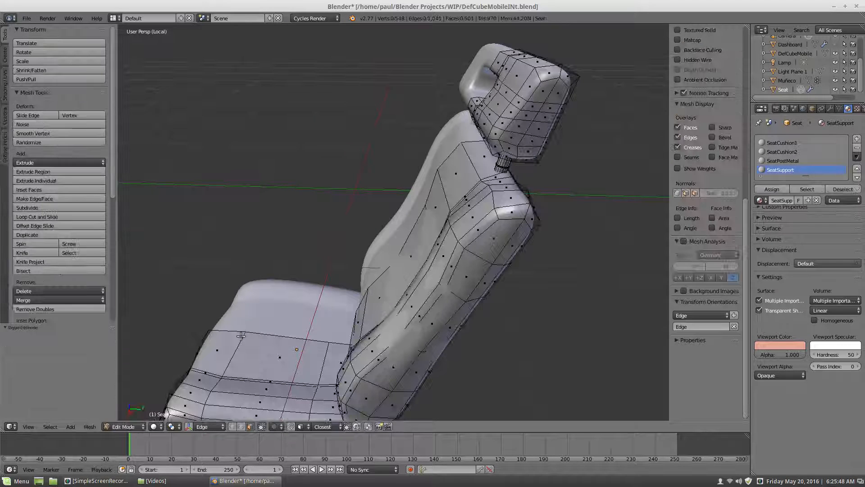
key("a")
key("a")
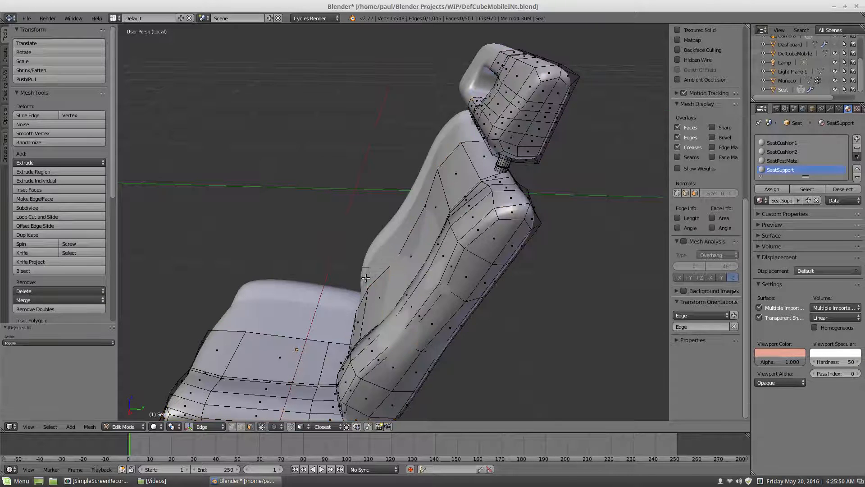
scroll(404, 283, "down", 5)
scroll(451, 207, "up", 4)
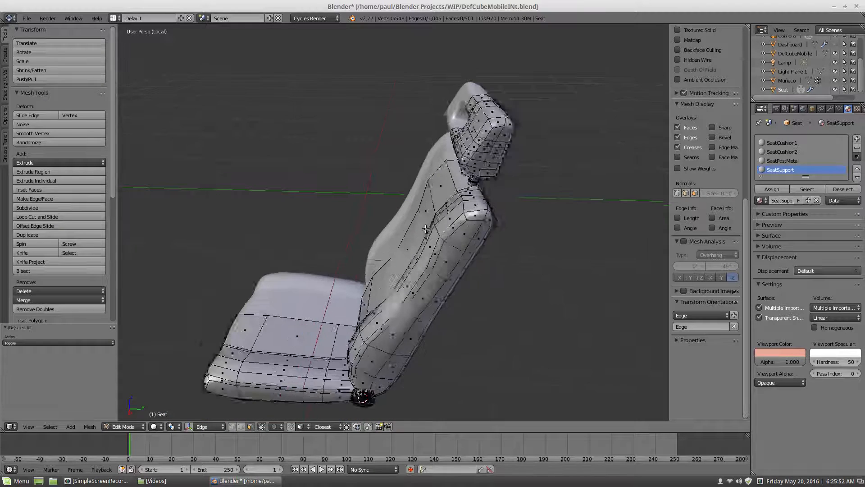
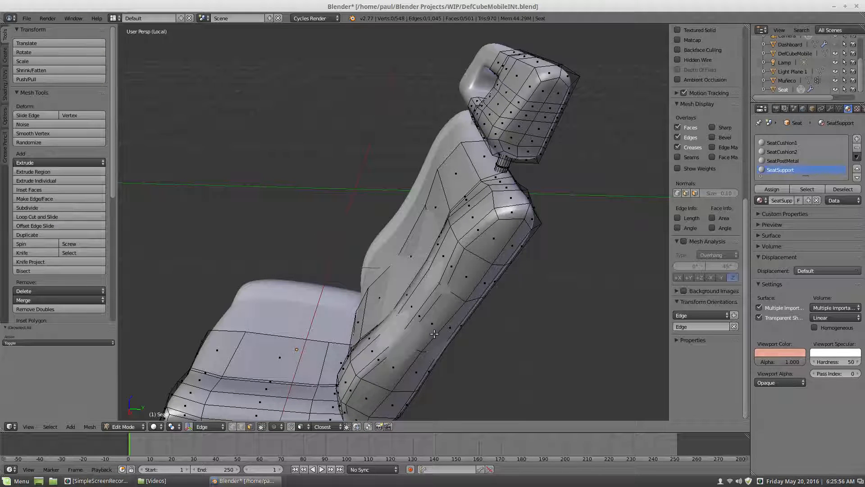
Assign the SeatCushion1 material to the linked geometry of the headrest, backrest and seat cushion, then clear the selection
key("l")
key("l")
key("l")
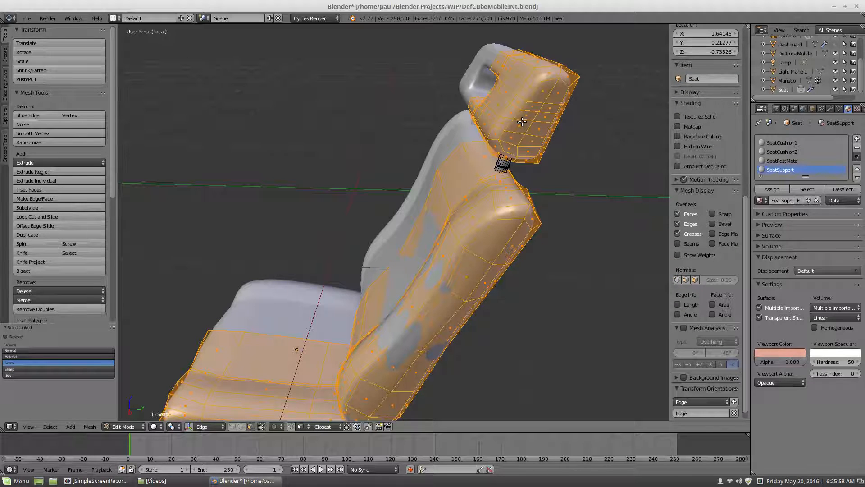
left_click(786, 143)
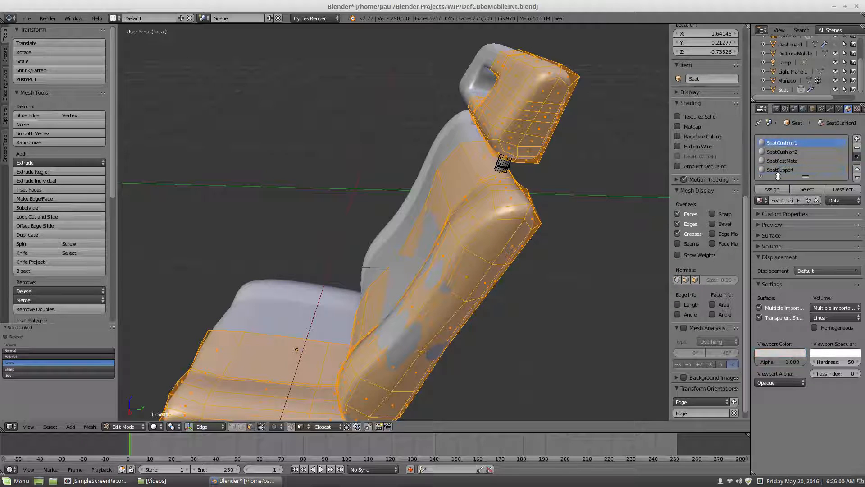
left_click(775, 189)
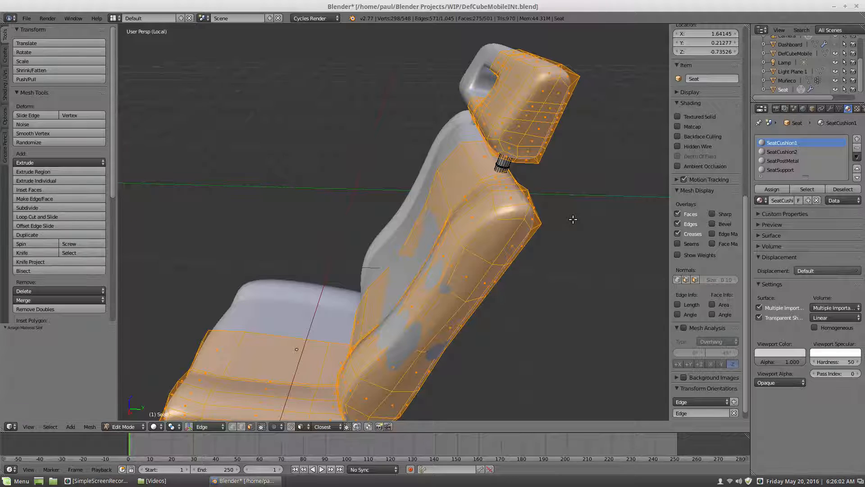
key("a")
Assign the SeatCushion2 material to the central strip of faces on the backrest's front, from its base to its upper edge
middle_click_drag(409, 245, 499, 206)
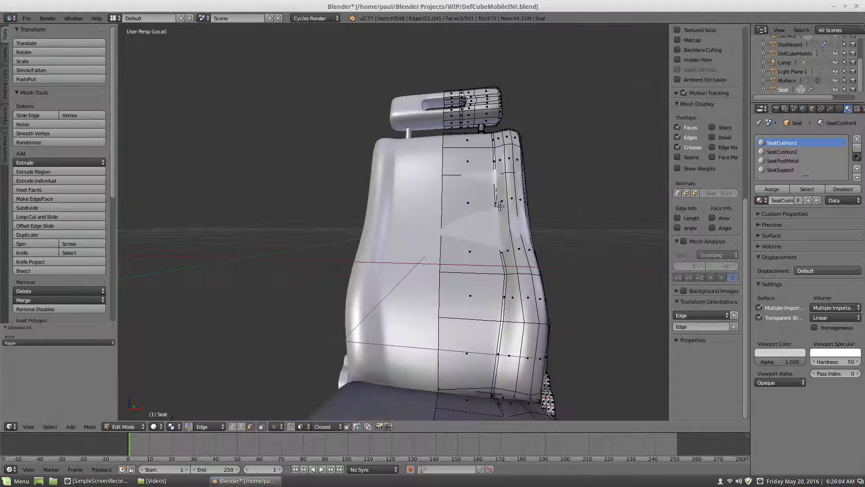
middle_click_drag(497, 274, 473, 261)
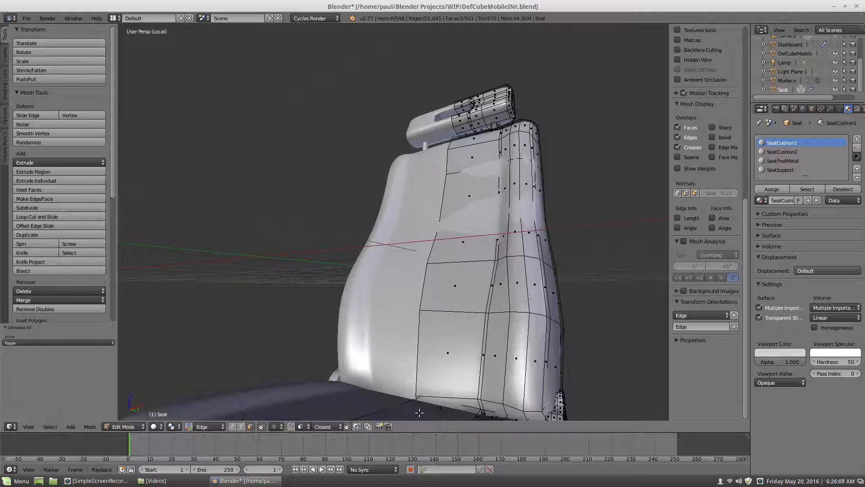
right_click(455, 404)
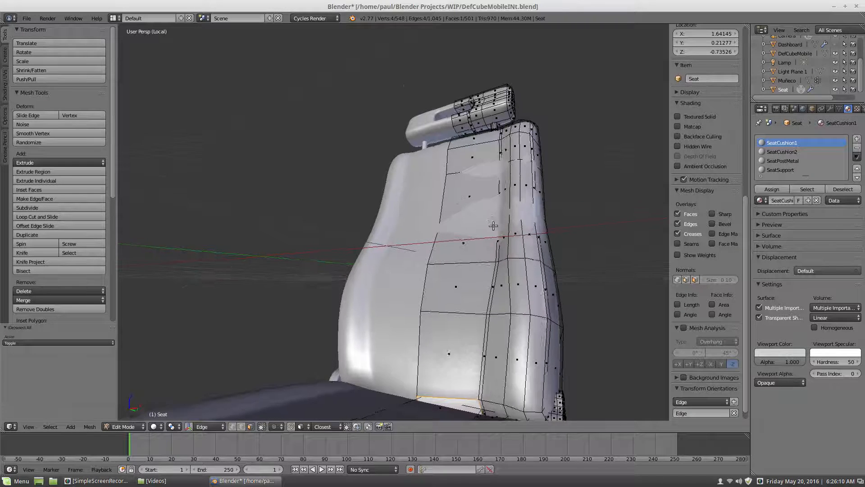
middle_click_drag(493, 225, 487, 253)
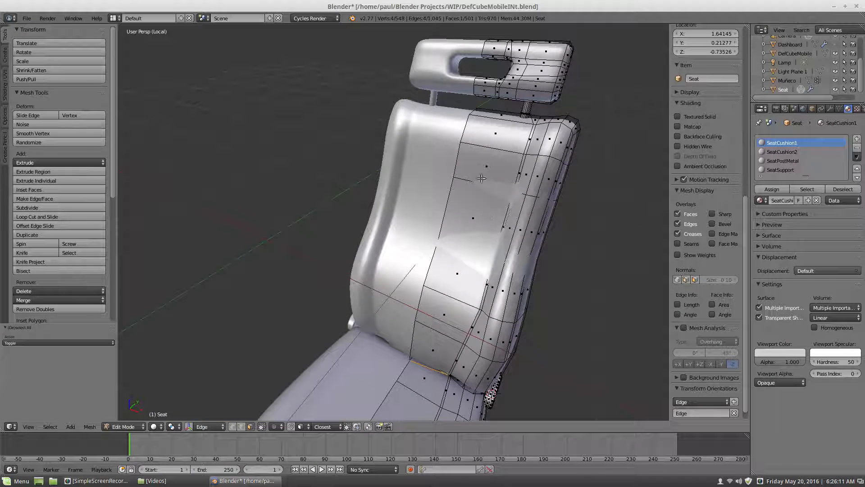
right_click(502, 138, "ctrl")
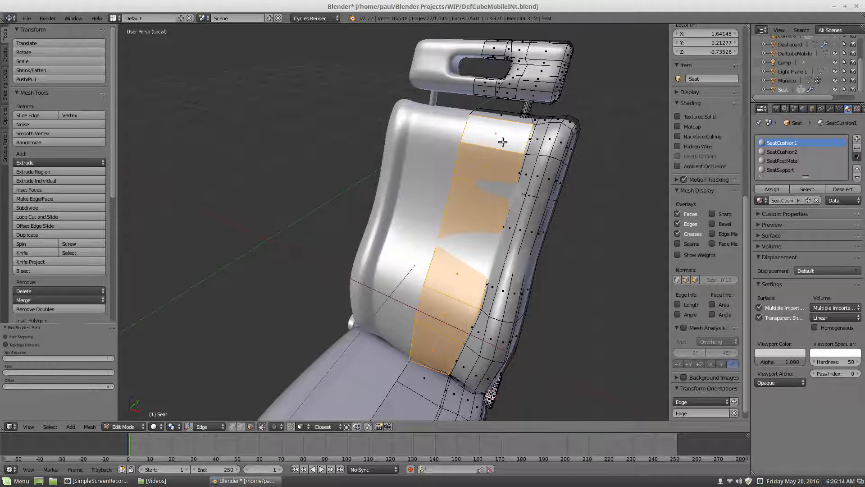
middle_click_drag(460, 243, 481, 235)
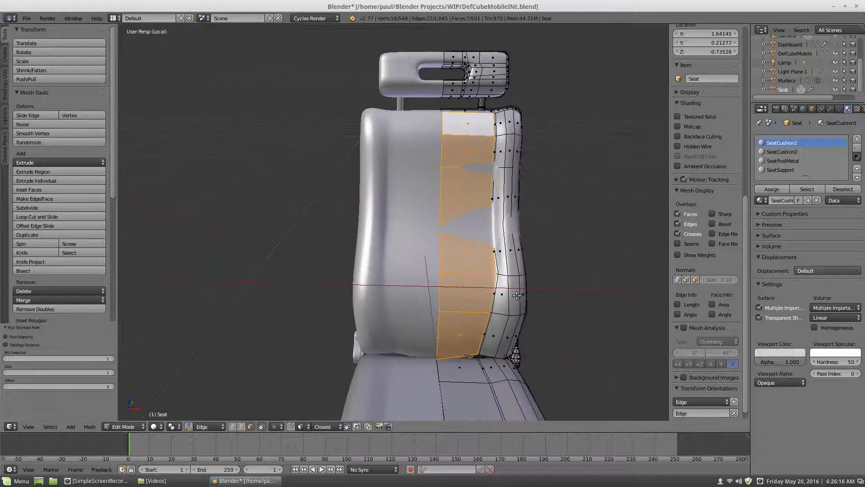
scroll(498, 285, "up", 2)
middle_click_drag(498, 285, 477, 260)
left_click(789, 152)
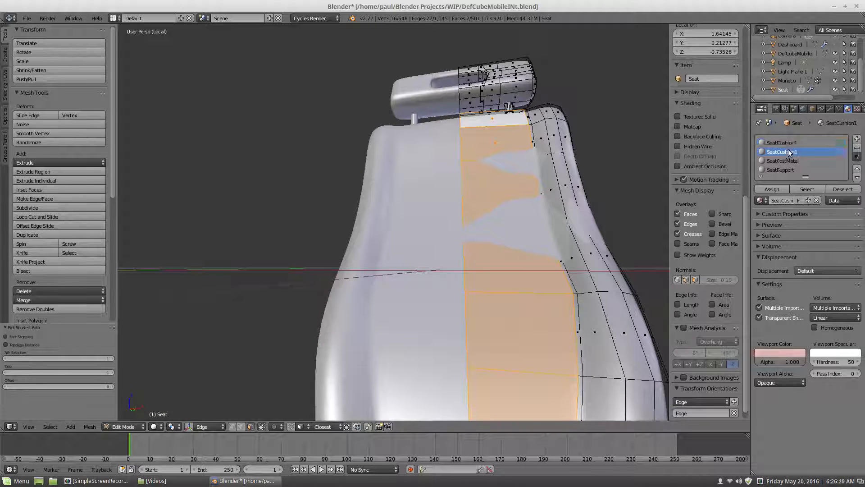
left_click(781, 189)
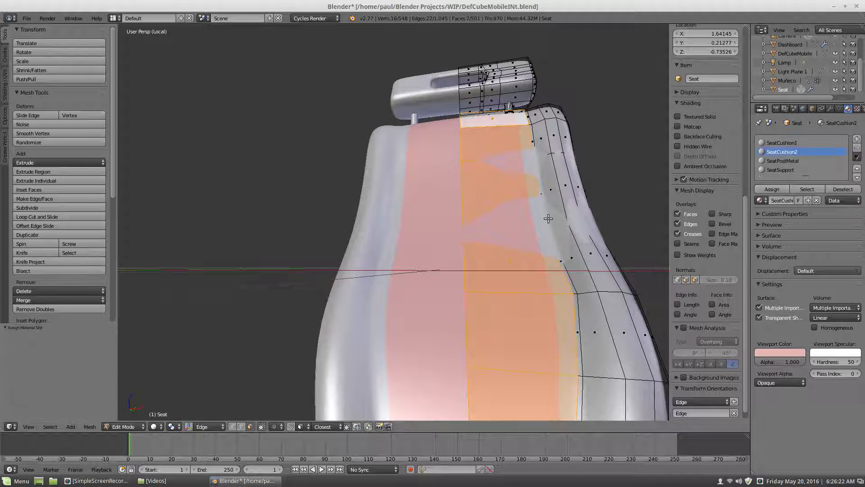
scroll(474, 280, "down", 5)
scroll(475, 280, "up", 2)
key("a")
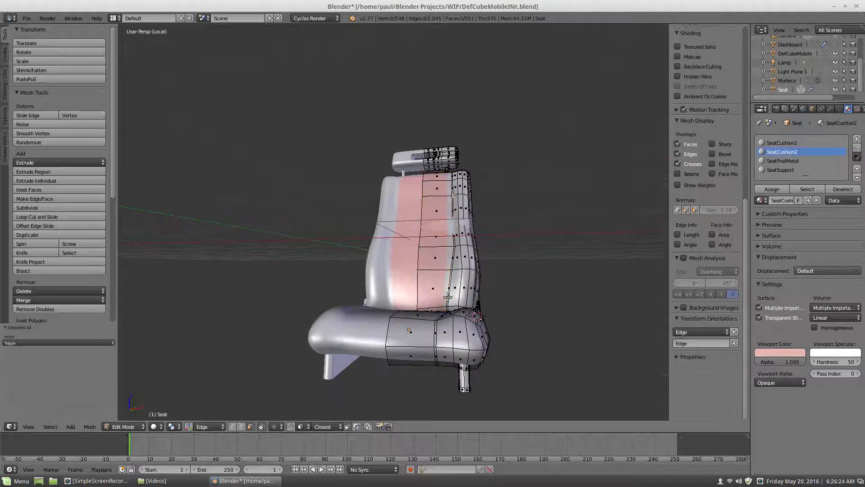
Assign SeatCushion2 to the narrow column of faces bordering the backrest's central strip and clear the selection
middle_click_drag(474, 280, 452, 329)
scroll(452, 328, "up", 3)
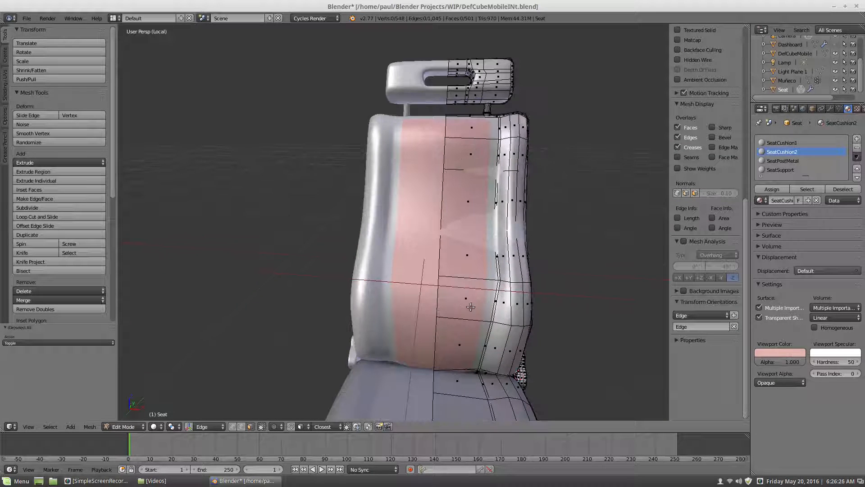
right_click(482, 357)
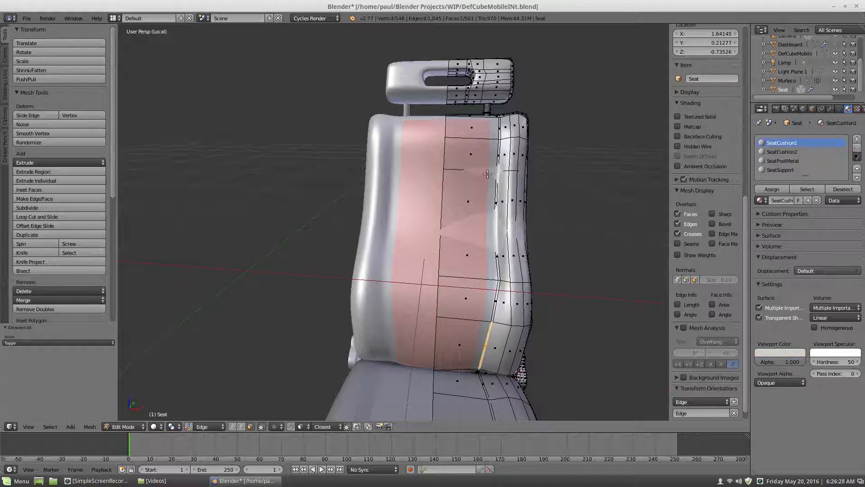
right_click(501, 130, "ctrl")
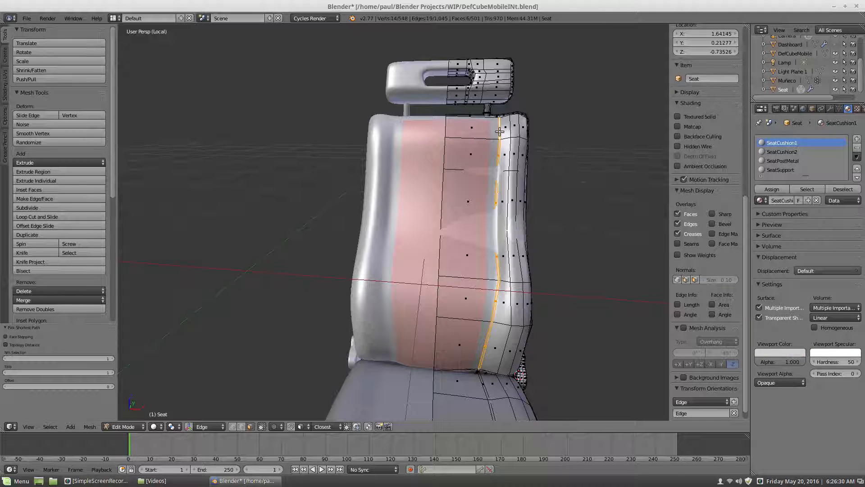
left_click(781, 152)
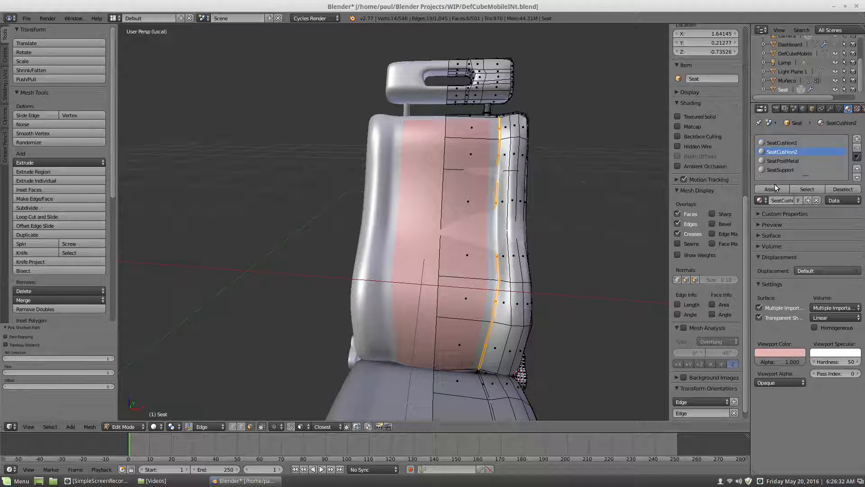
left_click(772, 189)
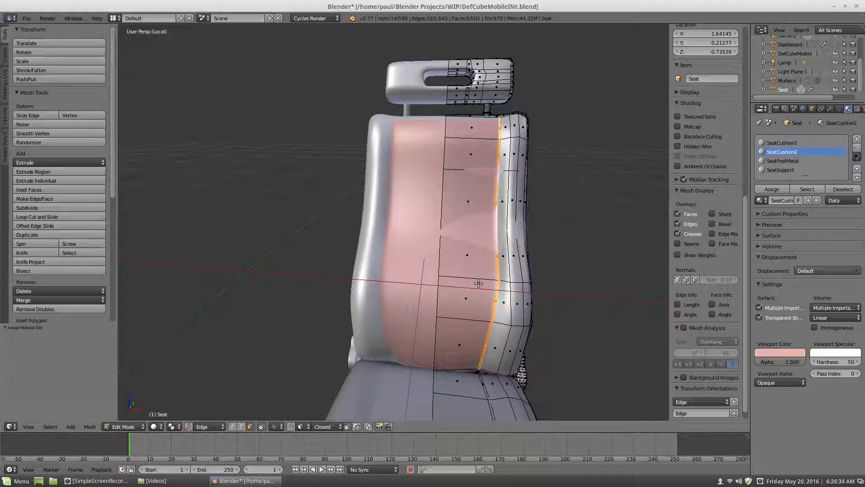
key("a")
Assign SeatCushion2 to the small leftover face at the lower end of the backrest's narrow border column
middle_click_drag(490, 310, 481, 288)
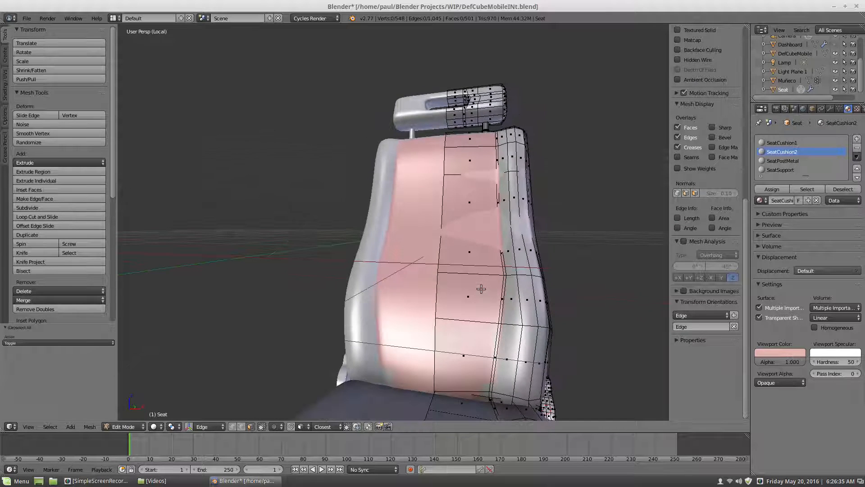
right_click(490, 398)
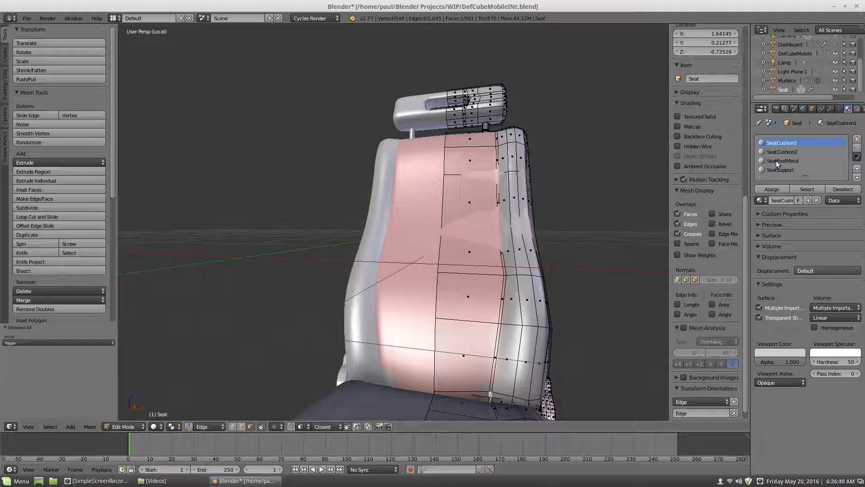
left_click(781, 151)
left_click(776, 190)
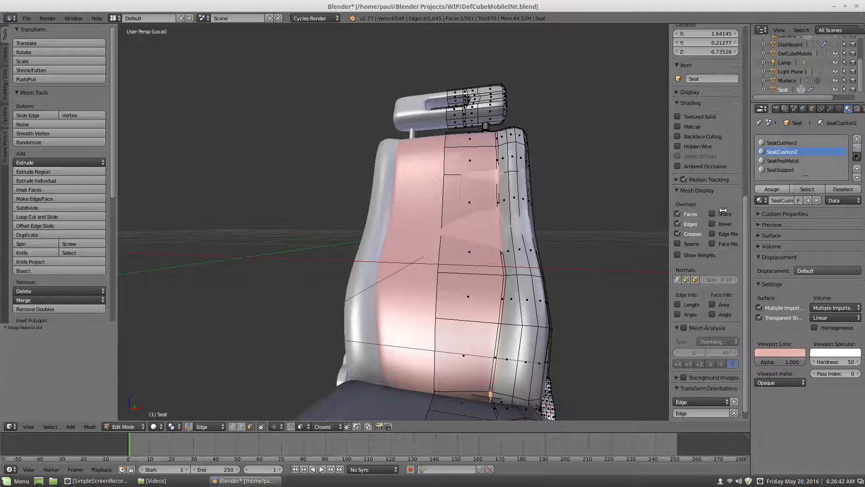
key("a")
Assign SeatCushion2 to the two faces on the backrest's top edge beside the headrest post
scroll(438, 282, "down", 1)
scroll(439, 273, "down", 3)
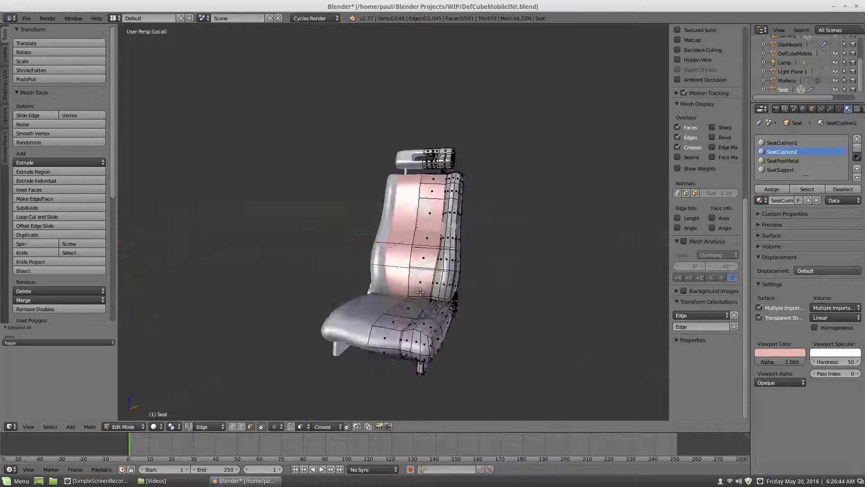
middle_click_drag(439, 273, 428, 197)
scroll(426, 171, "up", 3)
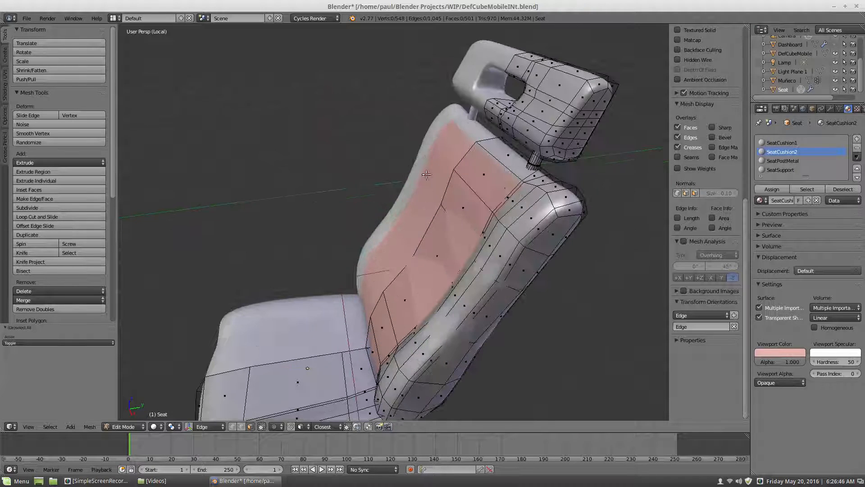
scroll(514, 194, "up", 3)
right_click(604, 224)
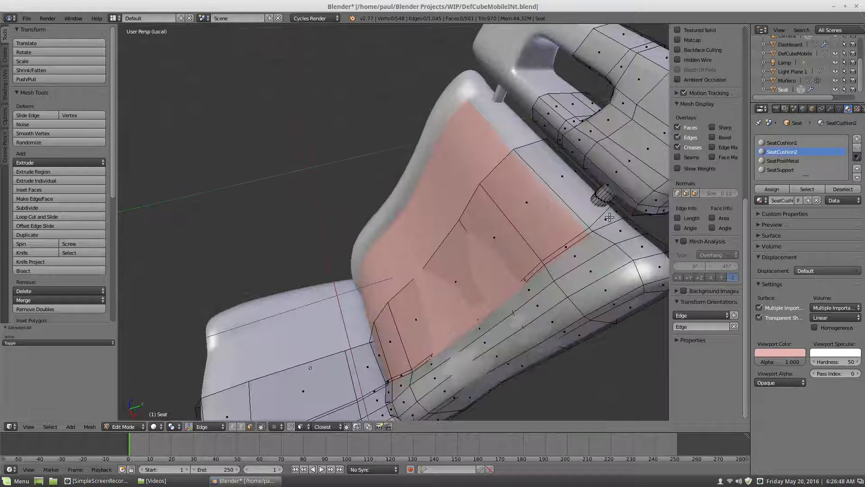
right_click(554, 175, "ctrl")
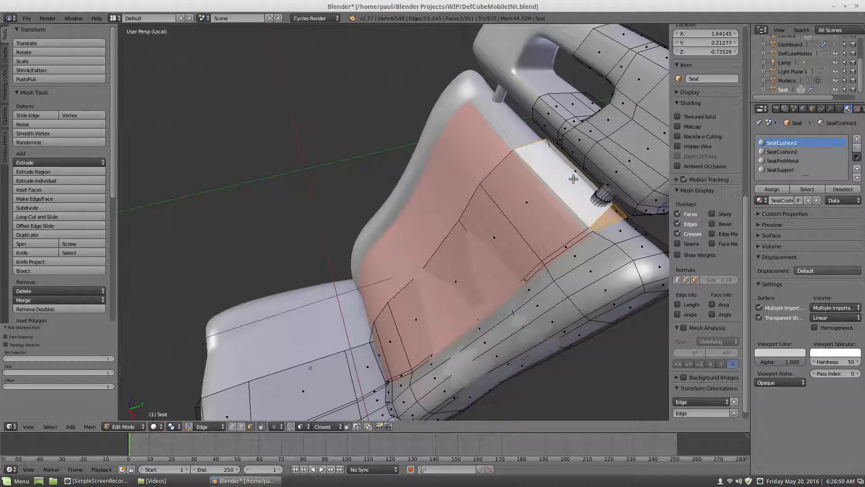
left_click(780, 152)
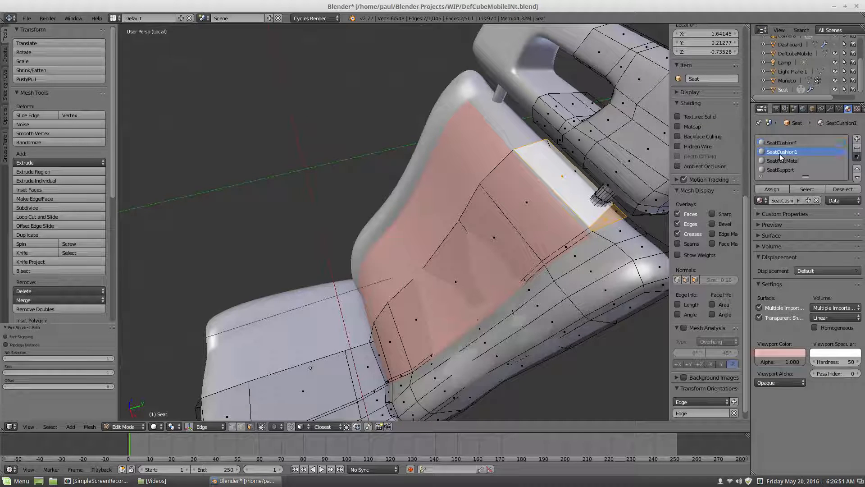
left_click(771, 189)
scroll(364, 219, "down", 8)
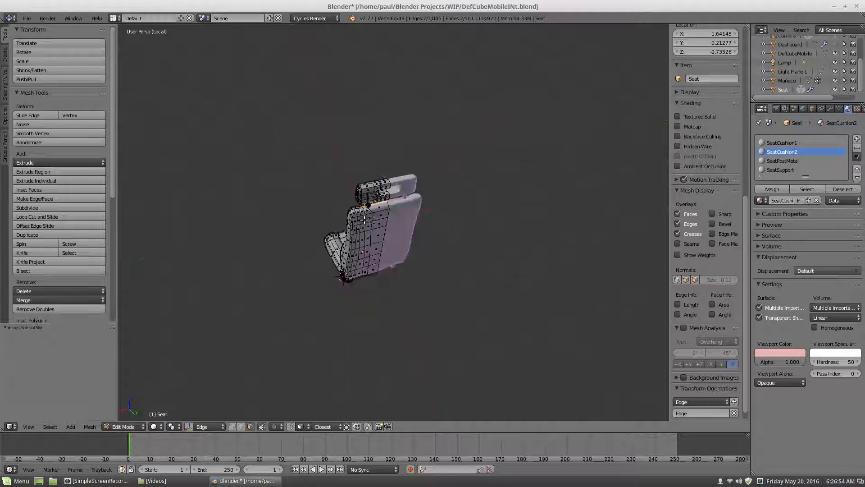
middle_click_drag(364, 220, 503, 238)
key("a")
scroll(484, 243, "up", 3)
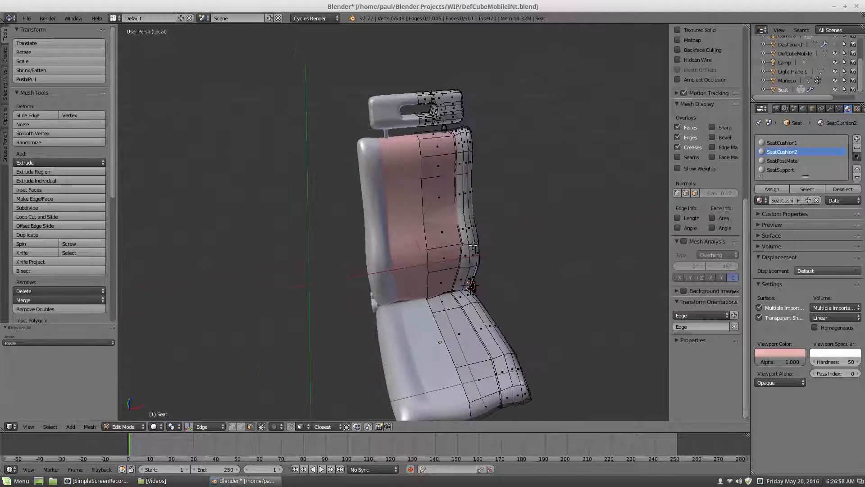
scroll(478, 300, "up", 3)
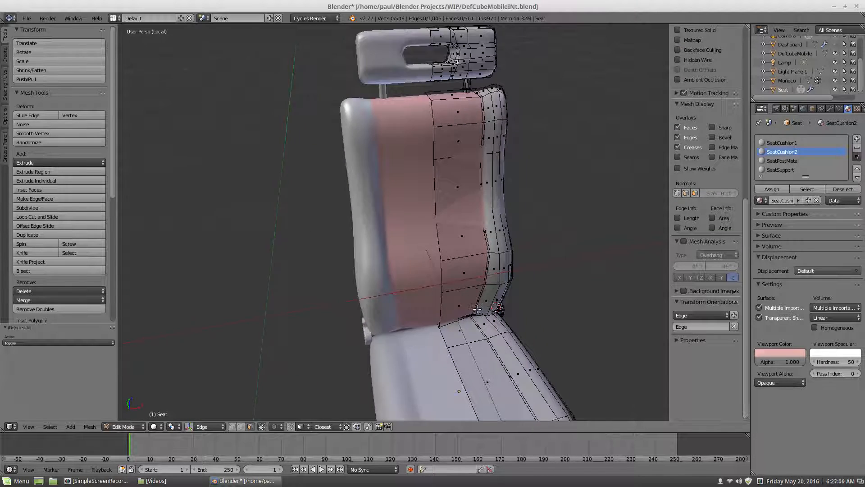
right_click(468, 347)
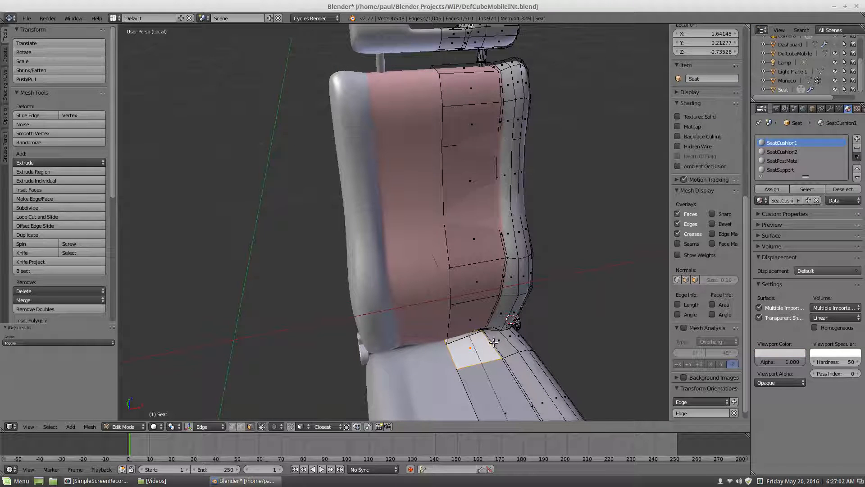
middle_click_drag(494, 344, 447, 268)
scroll(454, 324, "down", 2)
scroll(488, 314, "up", 3)
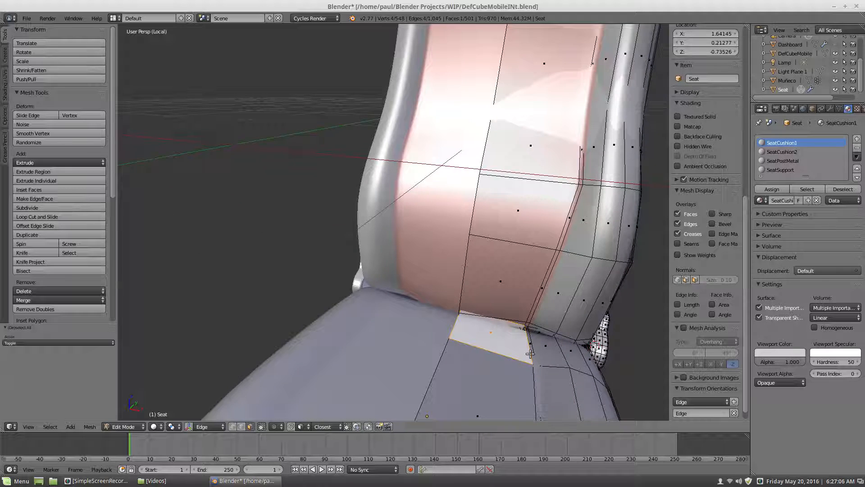
right_click(534, 350, "ctrl")
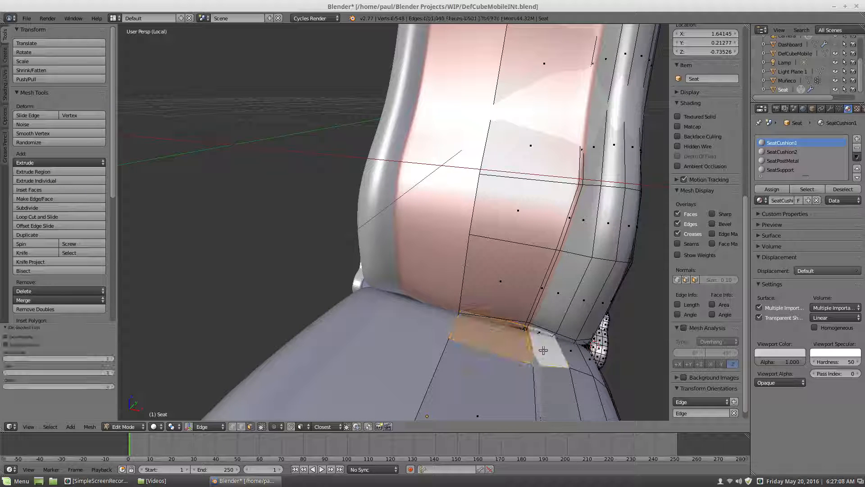
key("ctrl+z")
scroll(532, 318, "down", 5)
scroll(483, 344, "up", 3)
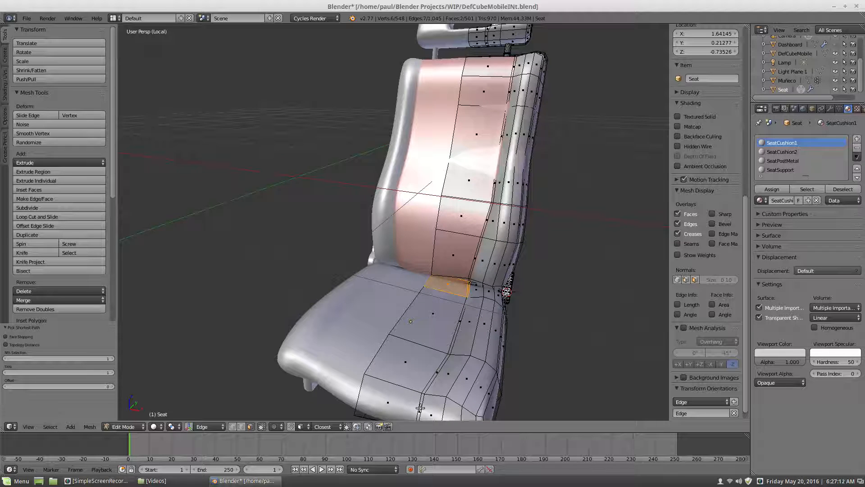
Assign SeatCushion2 to the central strip of faces on the seat cushion, from its front edge to the backrest
right_click(370, 395)
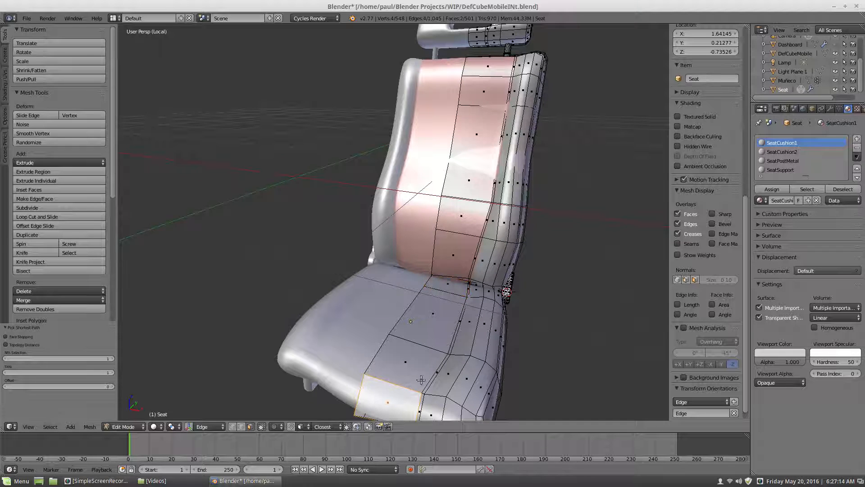
right_click(455, 284, "ctrl")
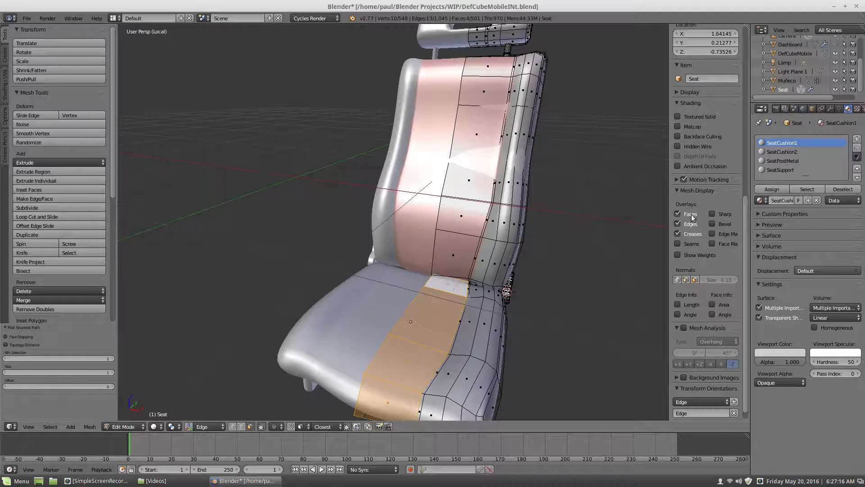
left_click(780, 151)
left_click(772, 189)
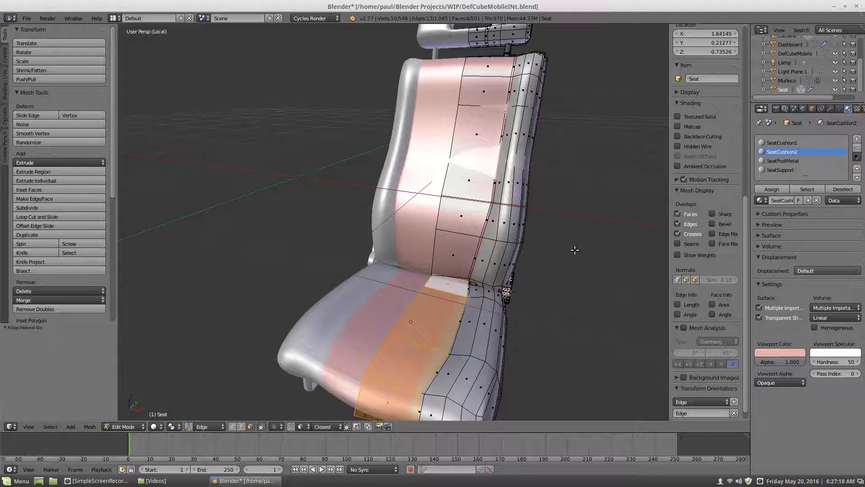
Assign SeatCushion2 to the narrow column of faces bordering the seat cushion's central strip, from the backrest to the front edge
right_click(470, 292)
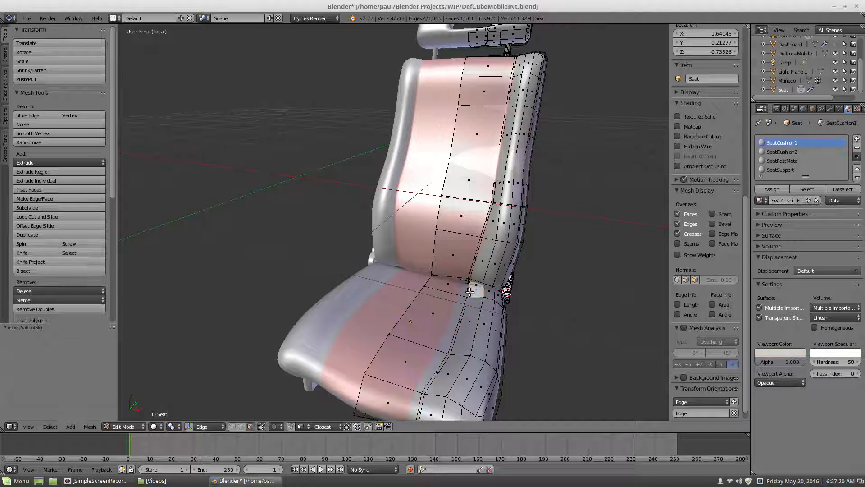
right_click(468, 293)
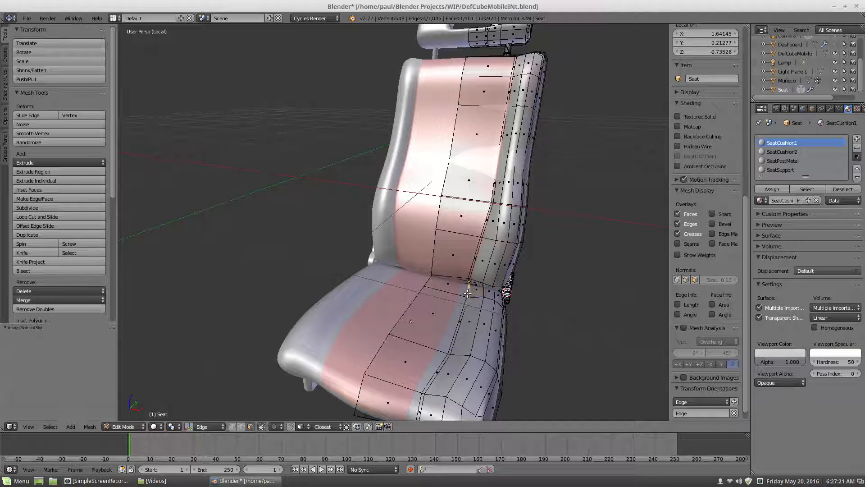
right_click(420, 407, "ctrl")
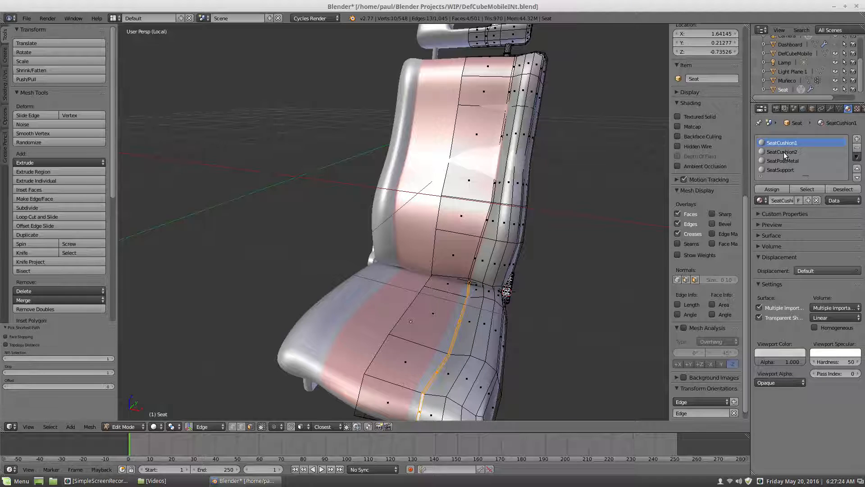
left_click(777, 190)
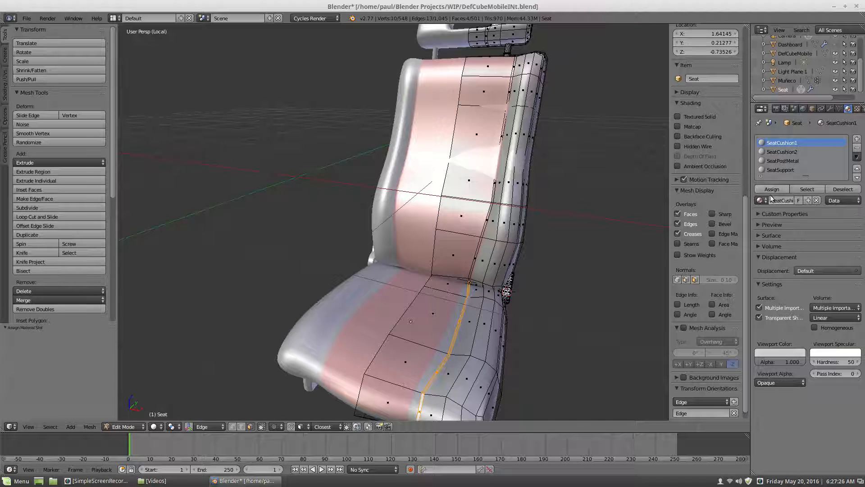
left_click(777, 152)
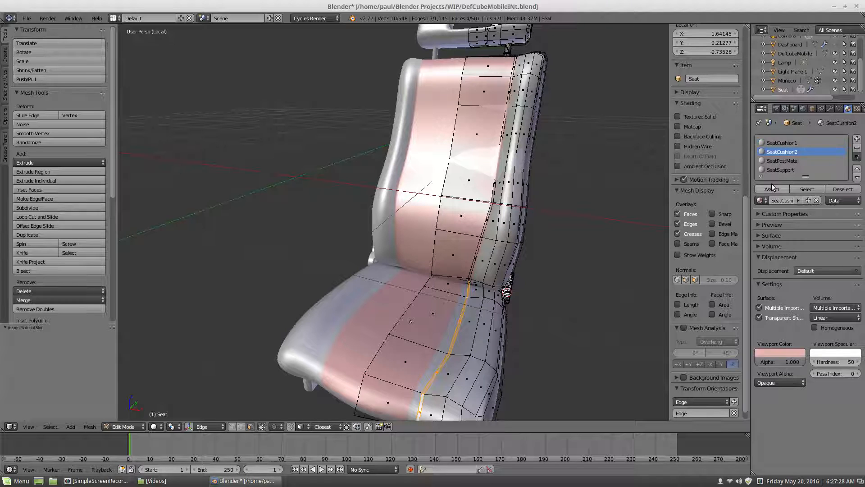
left_click(771, 189)
Assign SeatCushion2 to the wide center face and adjoining narrow face on the seat cushion's front side, and clear the selection
scroll(510, 263, "down", 4)
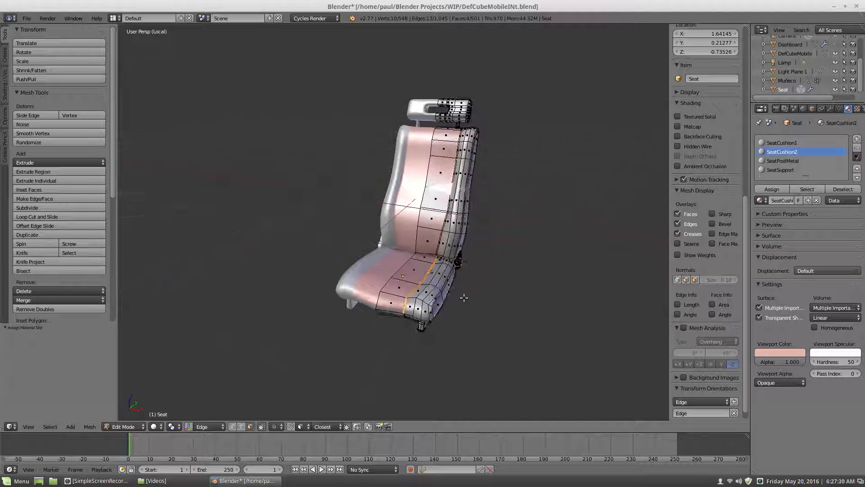
middle_click_drag(460, 297, 504, 267)
scroll(471, 266, "up", 3)
right_click(470, 285)
scroll(518, 280, "up", 4)
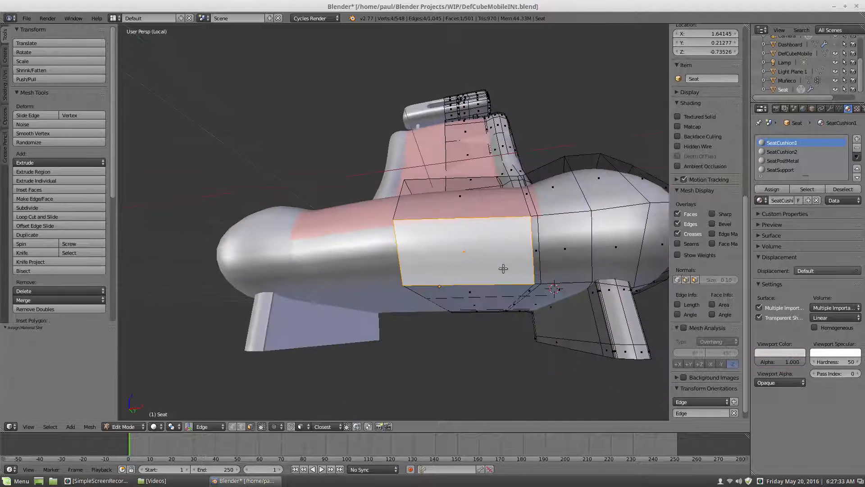
right_click(534, 251, "shift")
left_click(782, 152)
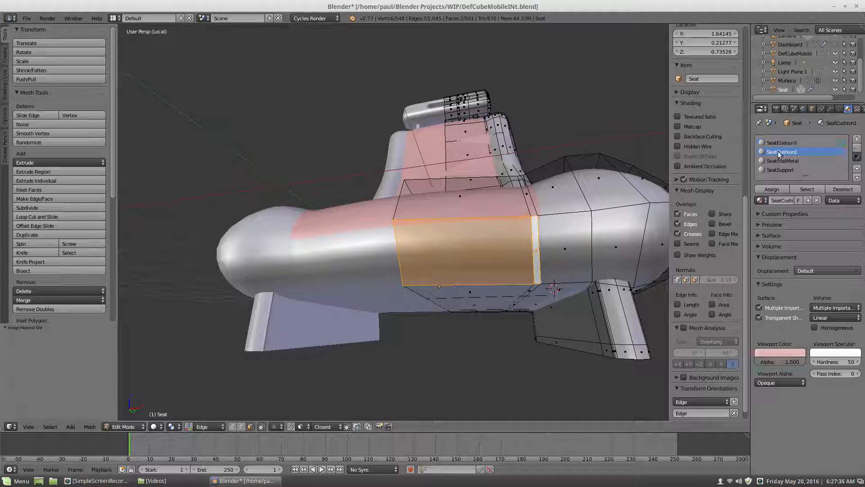
left_click(770, 189)
key("a")
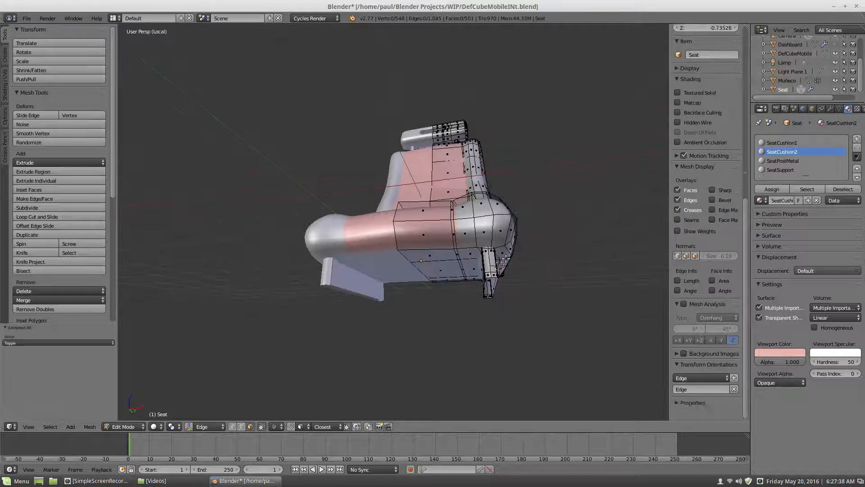
Select the whole linked backrest cushion and hide it to expose the rear of the seat cushion
middle_click_drag(501, 259, 425, 249)
mouse_move(385, 268)
middle_mouse_down()
mouse_move(400, 287)
mouse_move(411, 275)
mouse_move(384, 258)
middle_mouse_up()
scroll(407, 270, "up", 2)
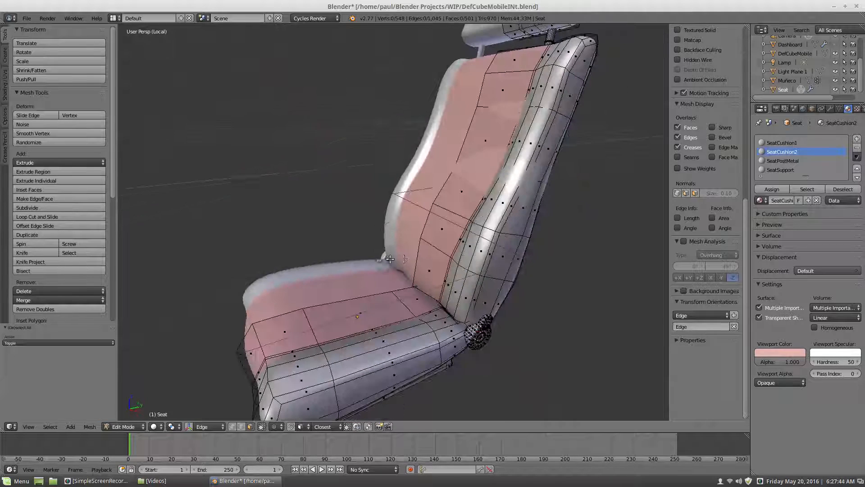
key("l")
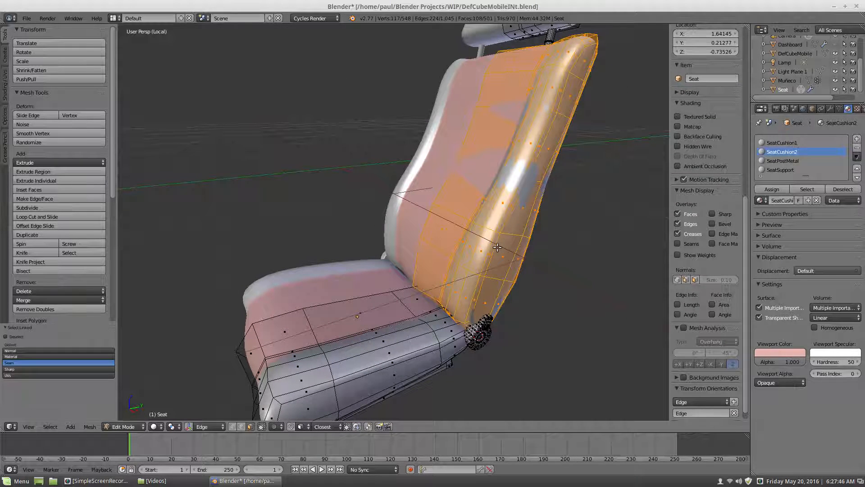
key("h")
Assign SeatCushion2 to the narrow and wide center faces on the seat cushion's rear edge, and clear the selection
middle_click_drag(483, 261, 294, 351)
key("l")
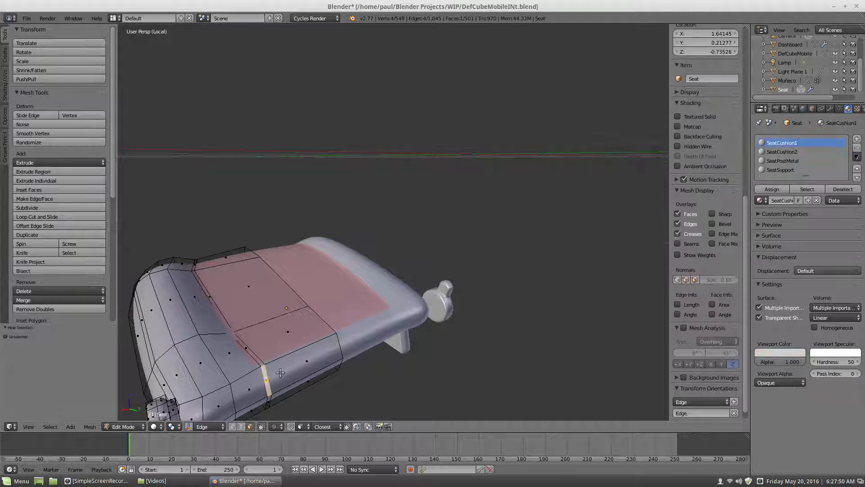
right_click(305, 367, "ctrl")
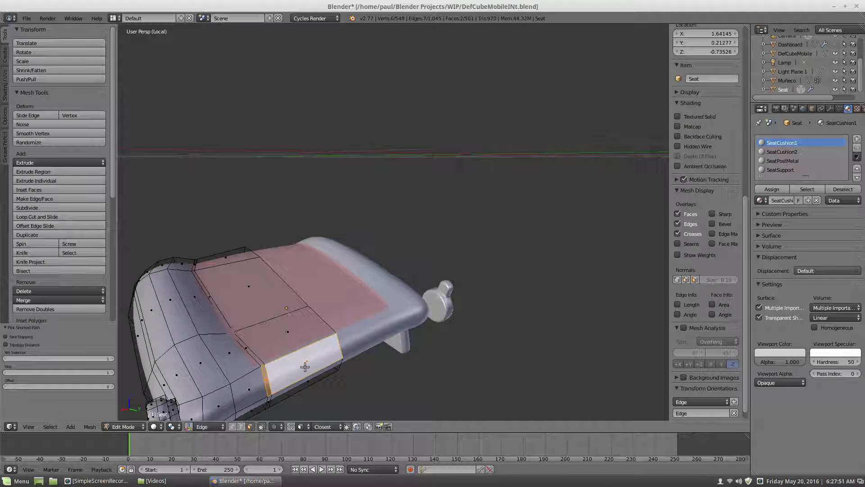
left_click(782, 152)
left_click(772, 189)
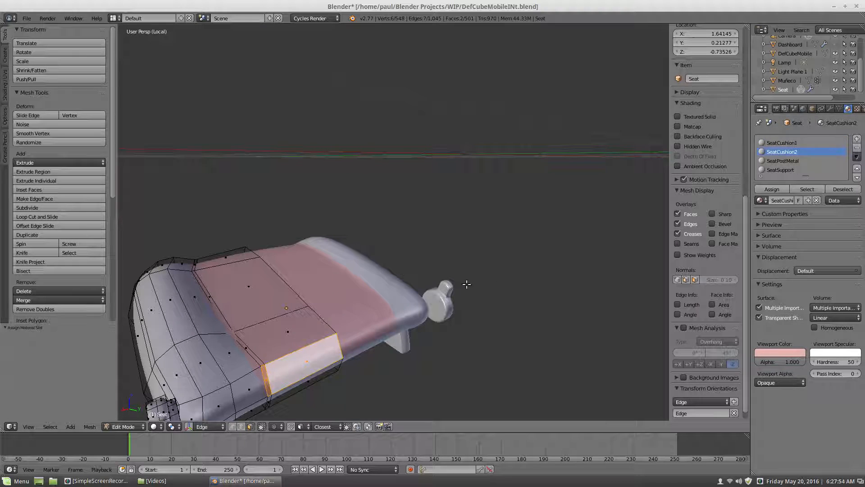
key("a")
Reveal the hidden backrest and clear the selection
scroll(374, 302, "down", 4)
middle_click_drag(388, 305, 400, 295)
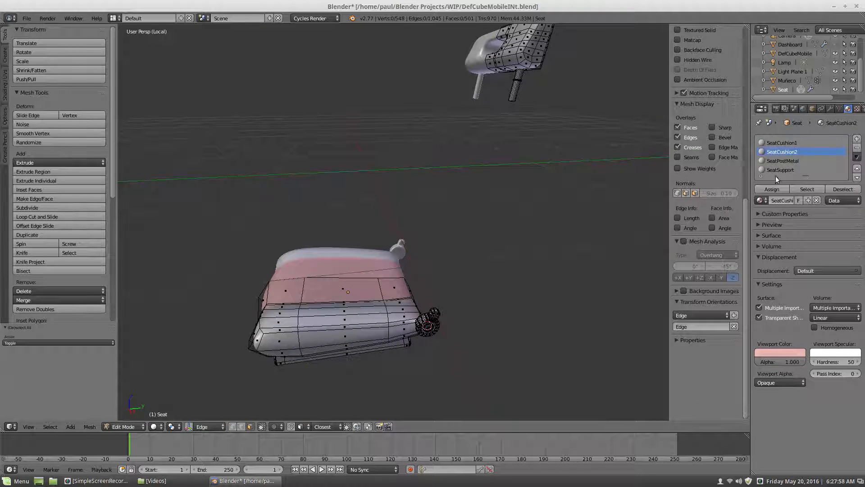
key("alt+h")
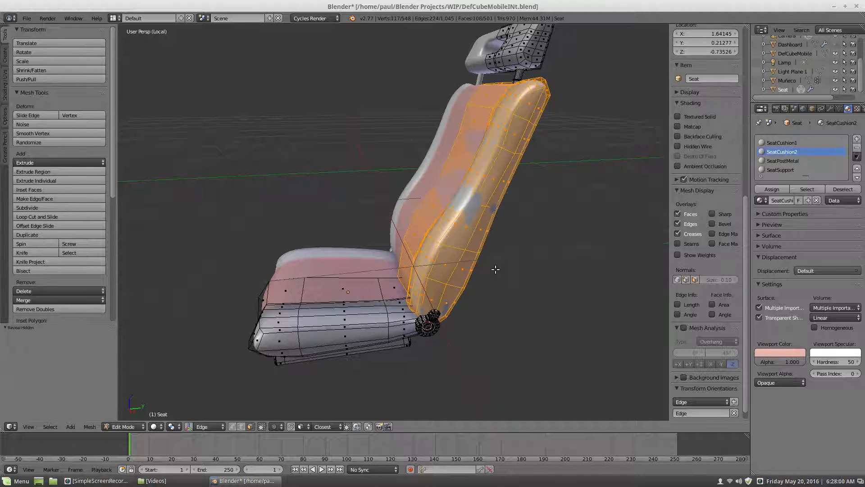
key("a")
Assign SeatSupport to the linked support rail under the seat and the round hinge at the backrest's base, and clear the selection
scroll(476, 247, "down", 4)
middle_click_drag(475, 247, 425, 287)
scroll(435, 228, "up", 3)
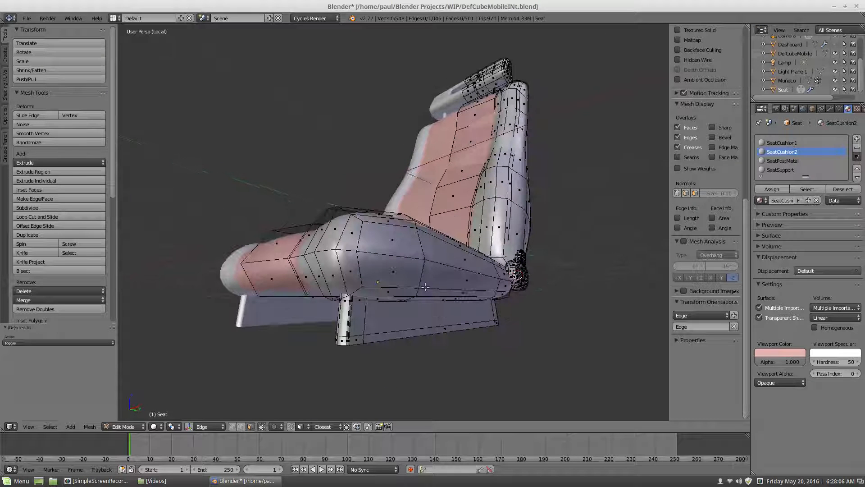
key("l")
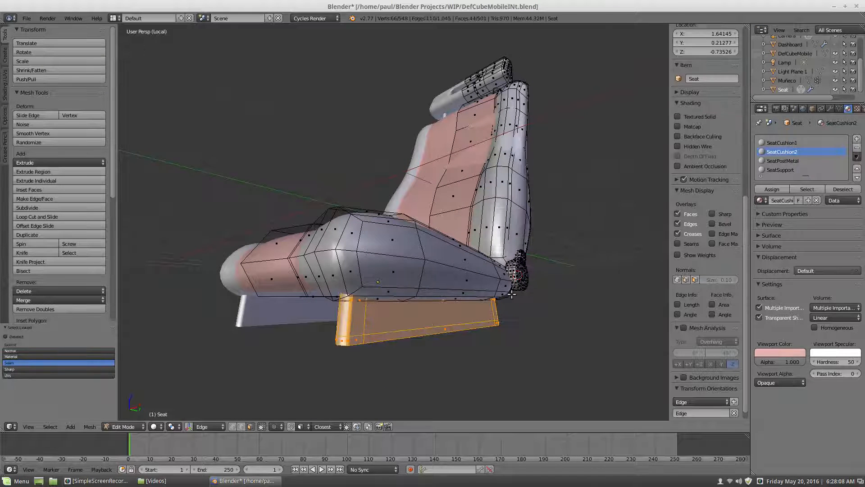
key("l")
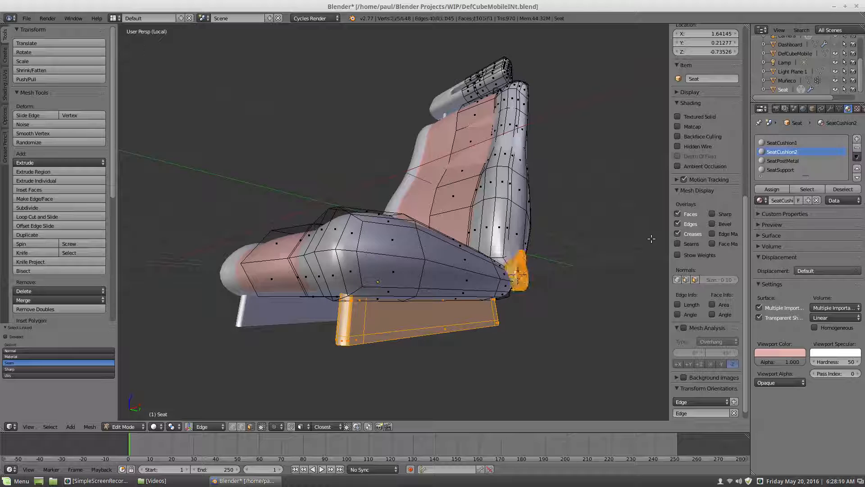
left_click(781, 170)
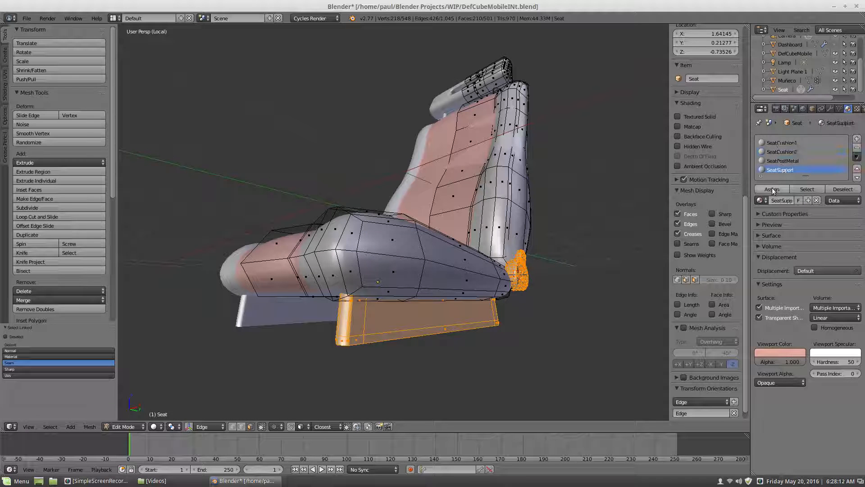
left_click(771, 188)
key("a")
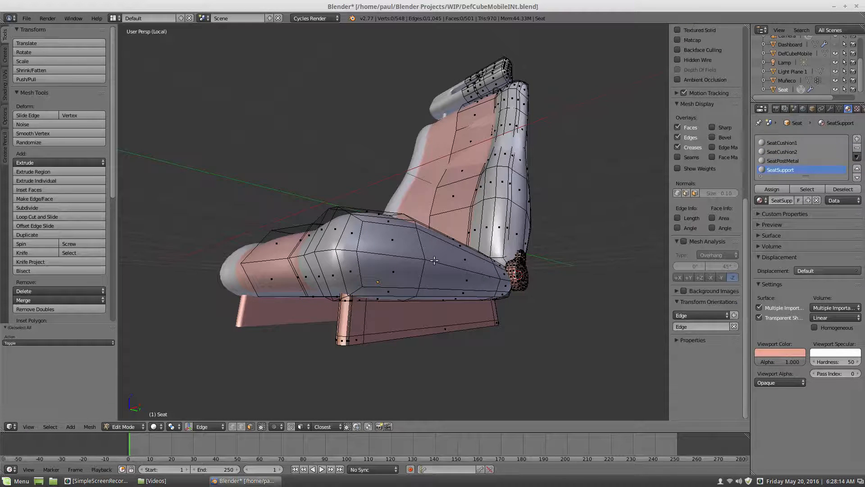
Change the SeatSupport material's viewport color to a darker salmon tone
middle_click_drag(495, 275, 437, 290)
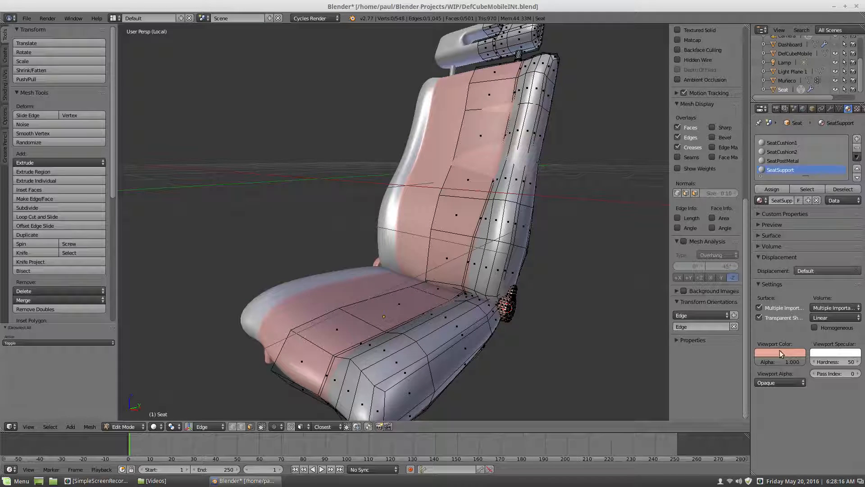
left_click(780, 353)
left_click_drag(803, 253, 799, 251)
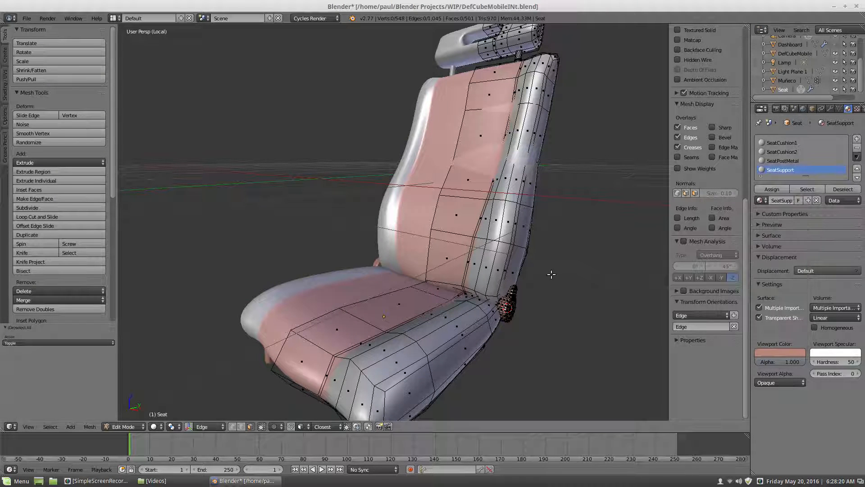
Assign SeatPostMetal to the linked post between the backrest and the headrest, and clear the selection
key("a")
key("a")
scroll(527, 273, "down", 5)
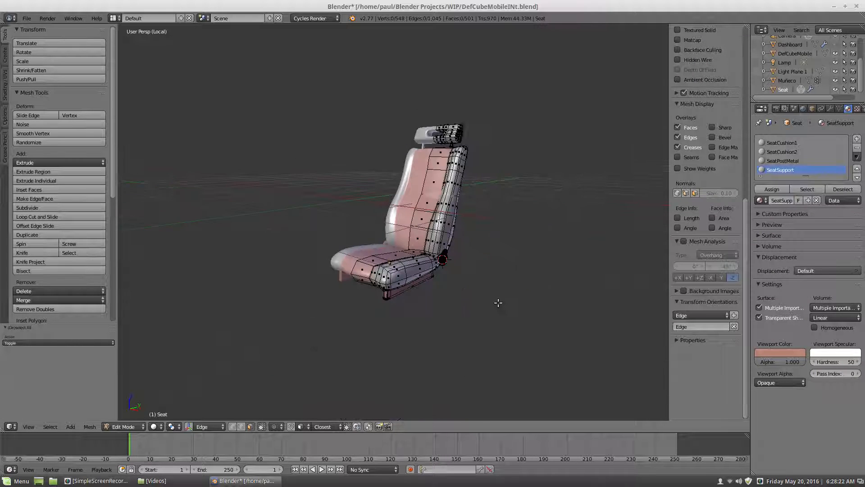
middle_click_drag(498, 301, 492, 324)
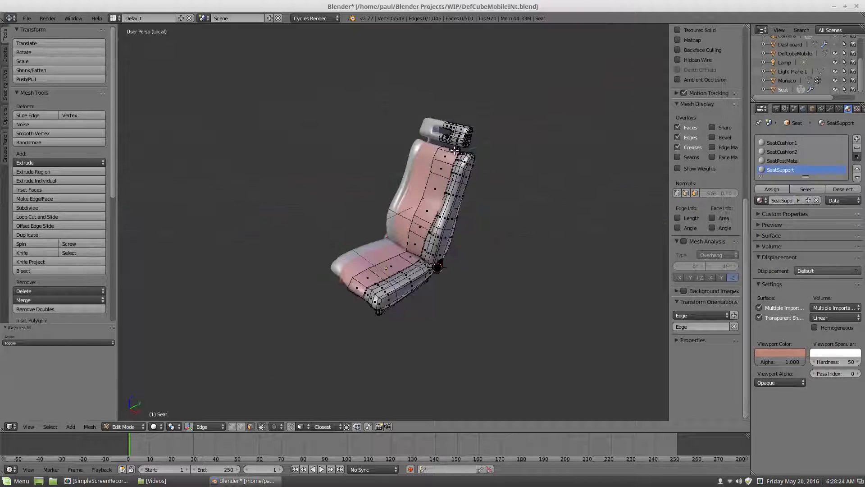
scroll(454, 151, "up", 4)
middle_click_drag(583, 109, 469, 199, "shift")
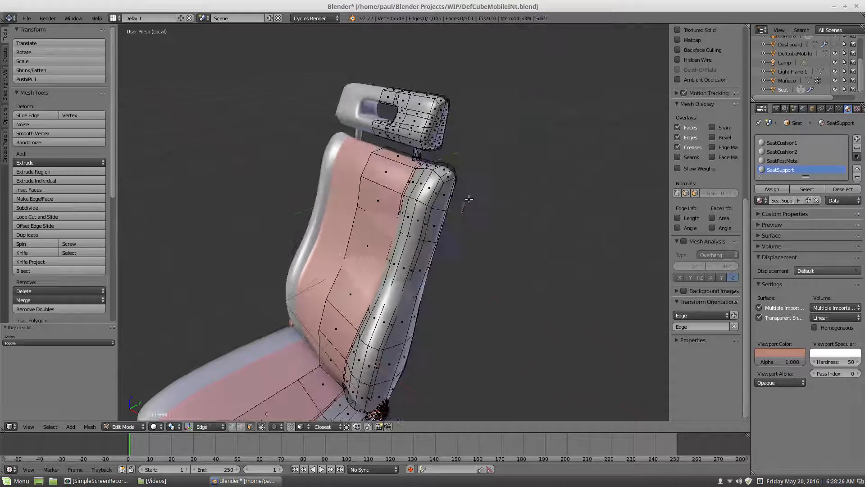
scroll(449, 142, "up", 2)
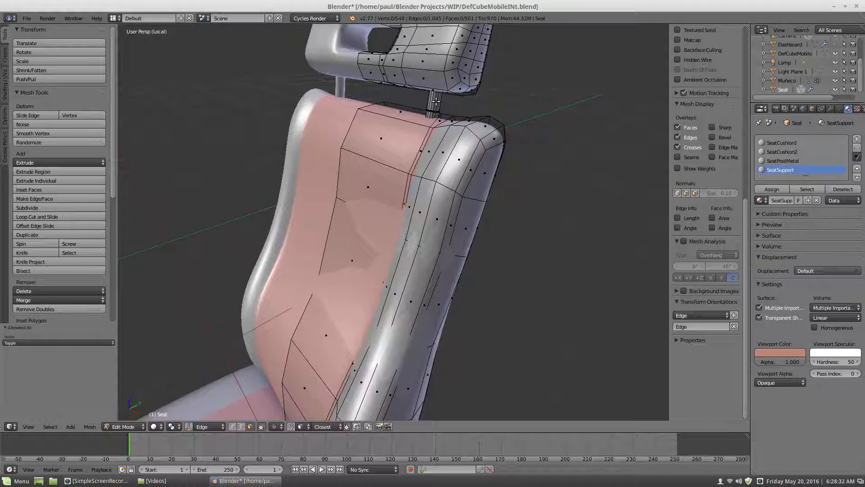
key("a")
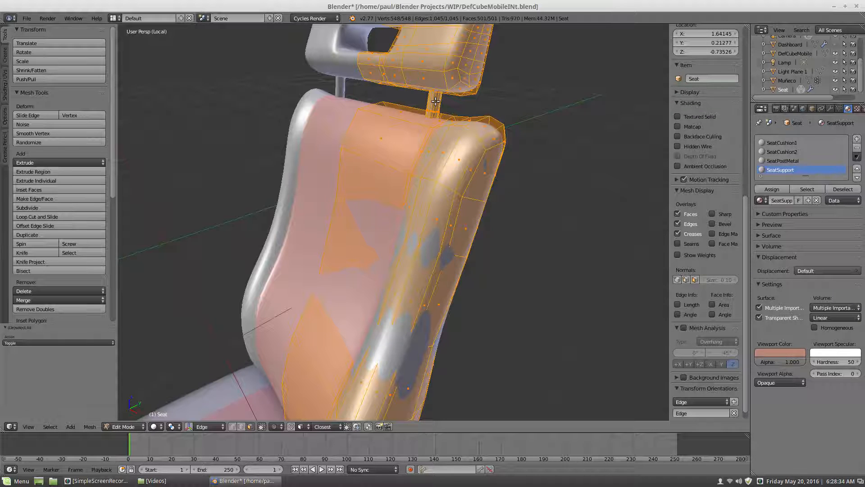
key("a")
key("l")
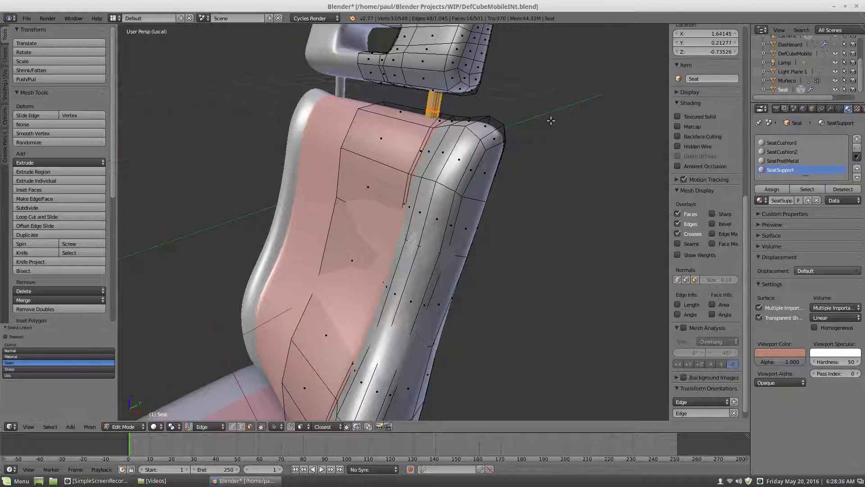
left_click(783, 161)
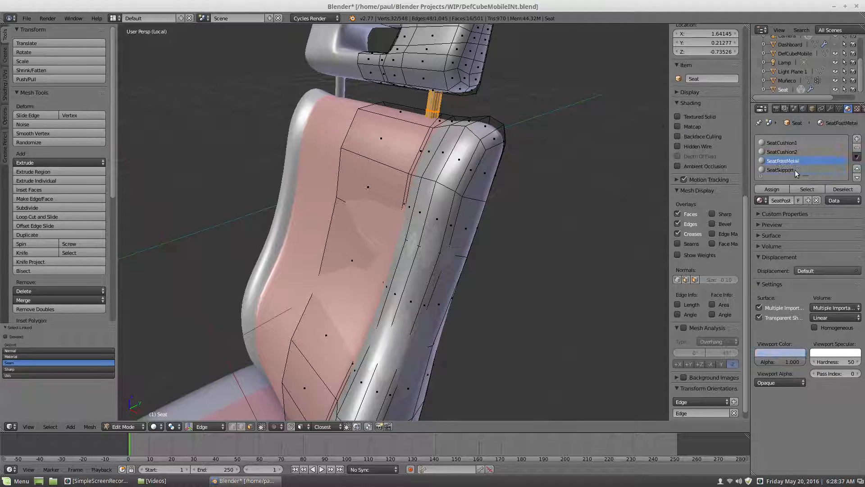
left_click(771, 189)
key("a")
Exit the seat's local view to bring back the whole car, and inspect the seat beneath the mannequin inside the cabin
scroll(452, 203, "down", 5)
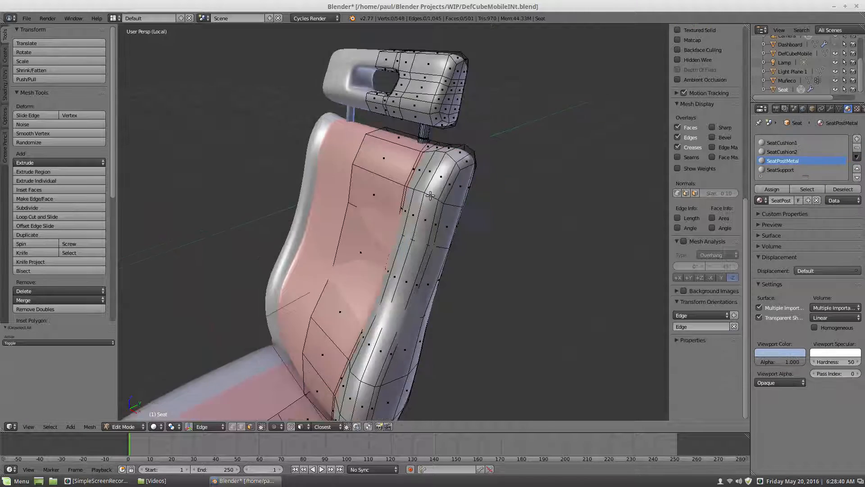
middle_click_drag(382, 249, 359, 220)
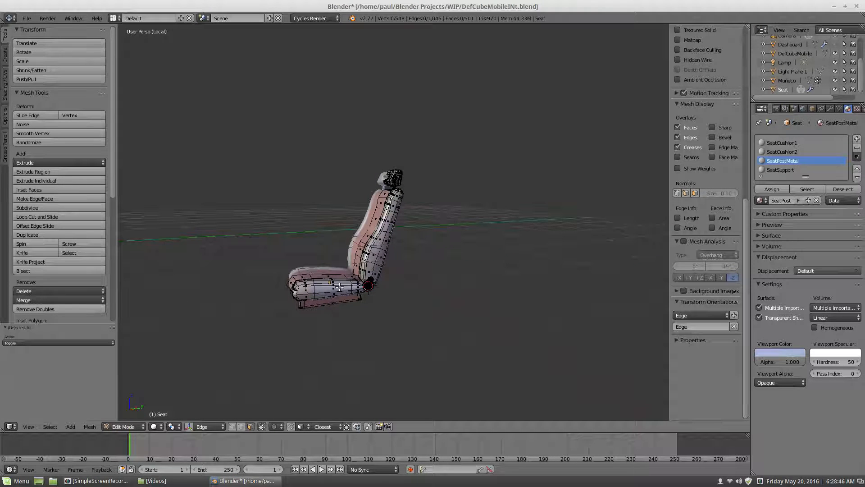
key("KP_Divide")
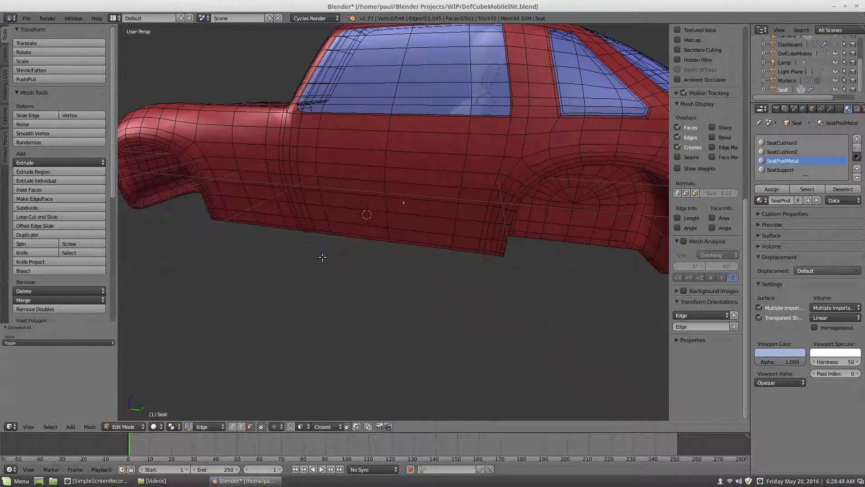
middle_click_drag(322, 257, 492, 258)
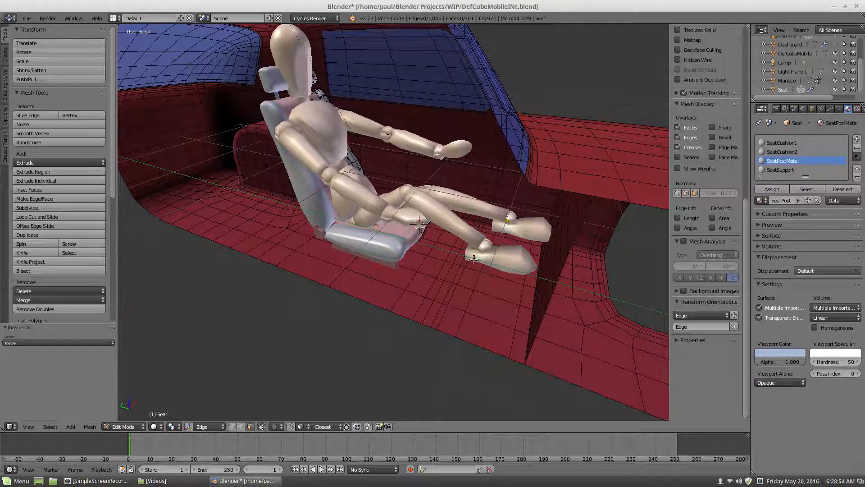
middle_click_drag(427, 251, 368, 217)
scroll(382, 230, "up", 4)
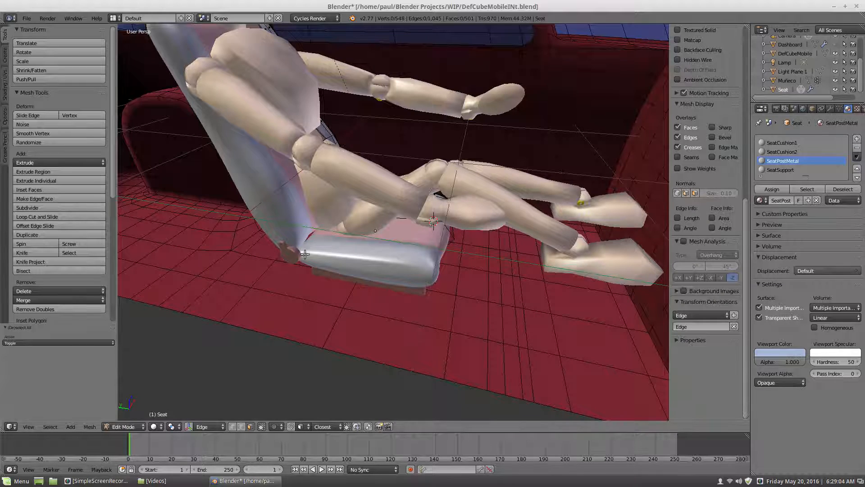
Examine how the seat and the mannequin fit within the whole car body, viewing the open cabin from front and rear angles
scroll(368, 182, "down", 6)
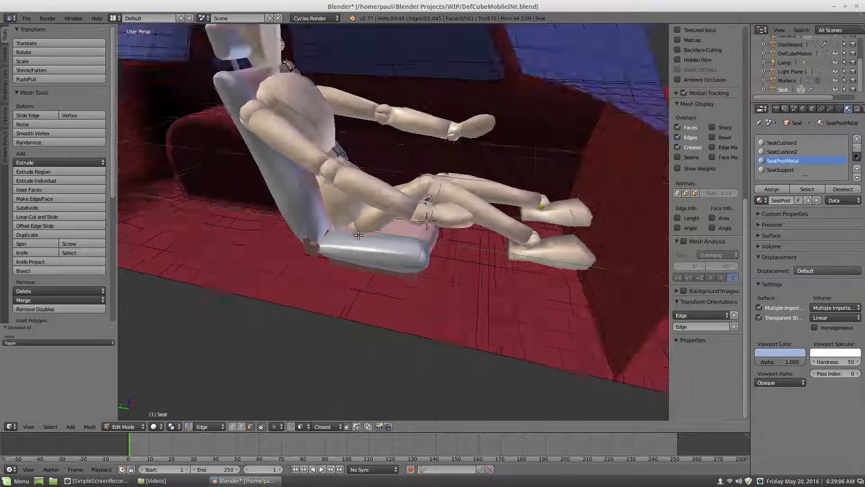
middle_click_drag(368, 183, 356, 238)
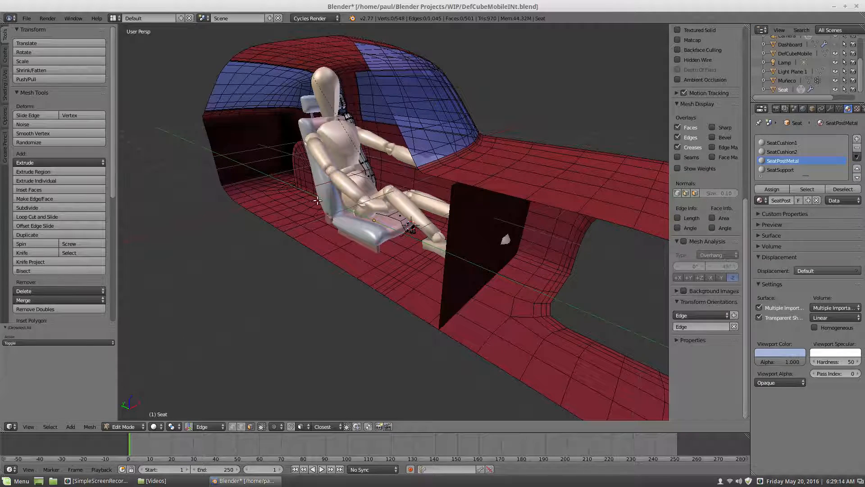
scroll(334, 152, "down", 3)
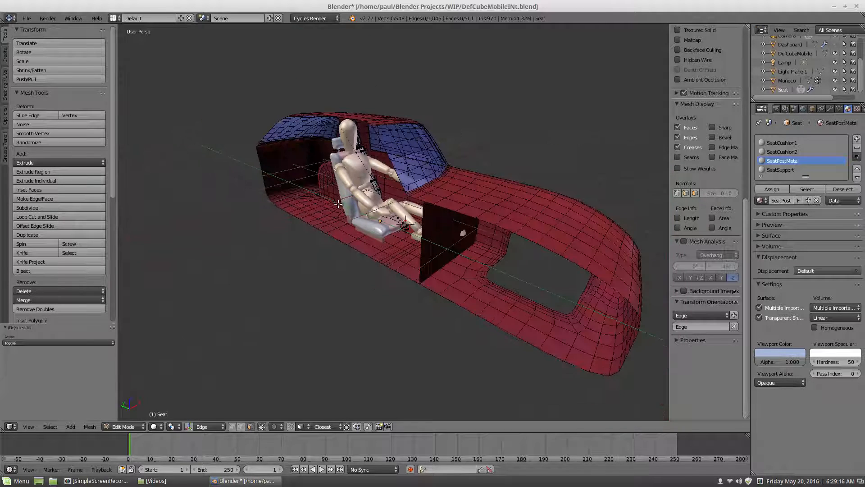
middle_click_drag(338, 199, 409, 215)
scroll(429, 218, "up", 5)
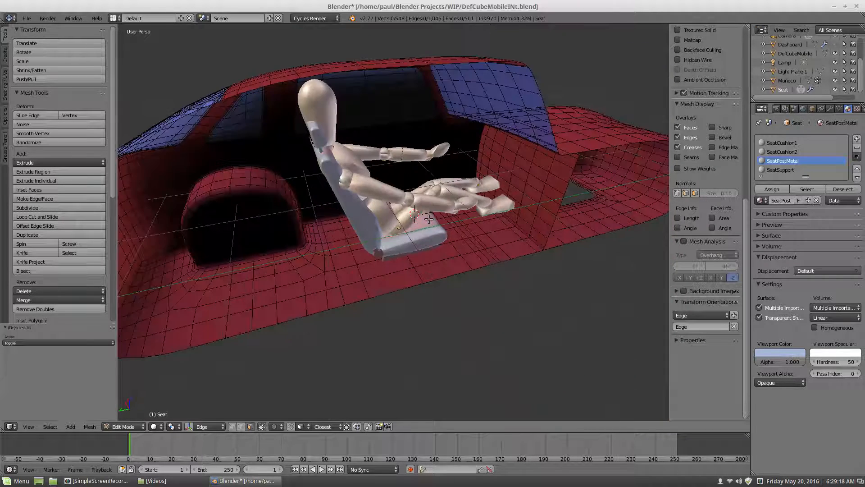
scroll(443, 221, "down", 3)
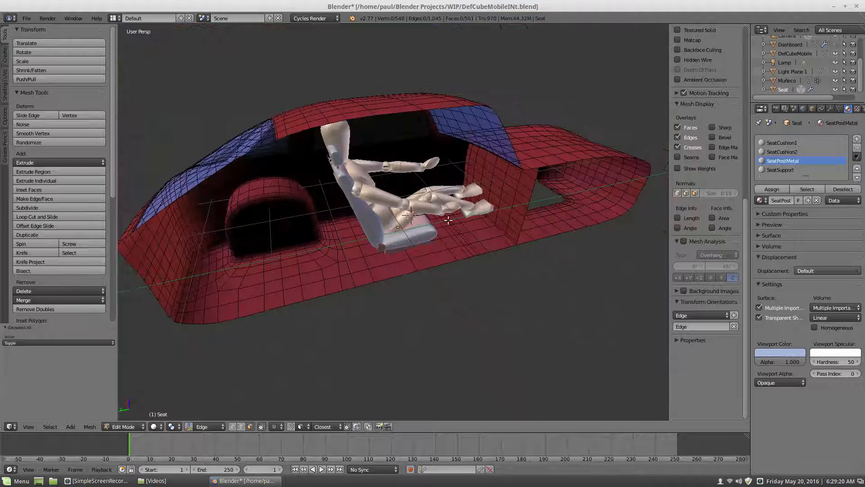
middle_click_drag(427, 234, 427, 233)
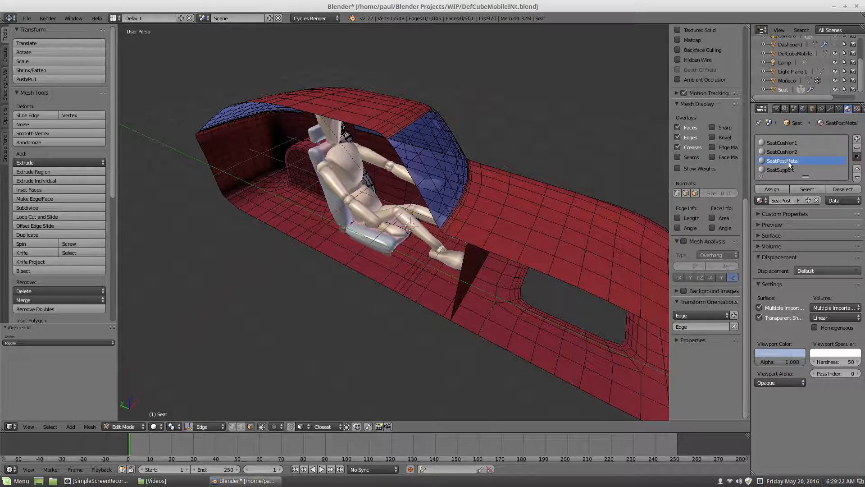
Switch the seat from Edit Mode to Object Mode and apply its Mirror modifier
left_click(830, 109)
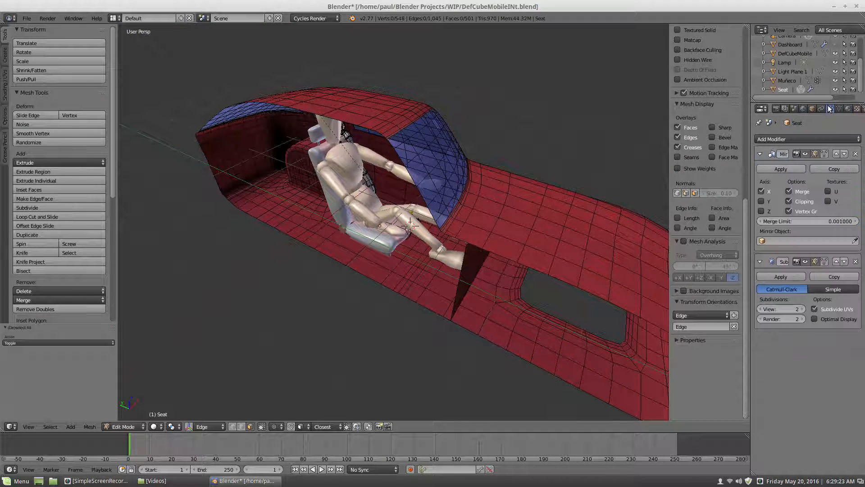
left_click(784, 170)
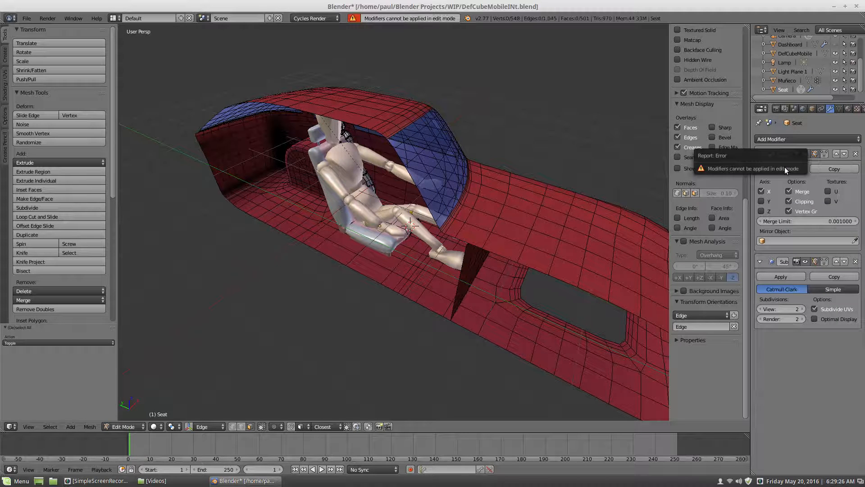
left_click(131, 426)
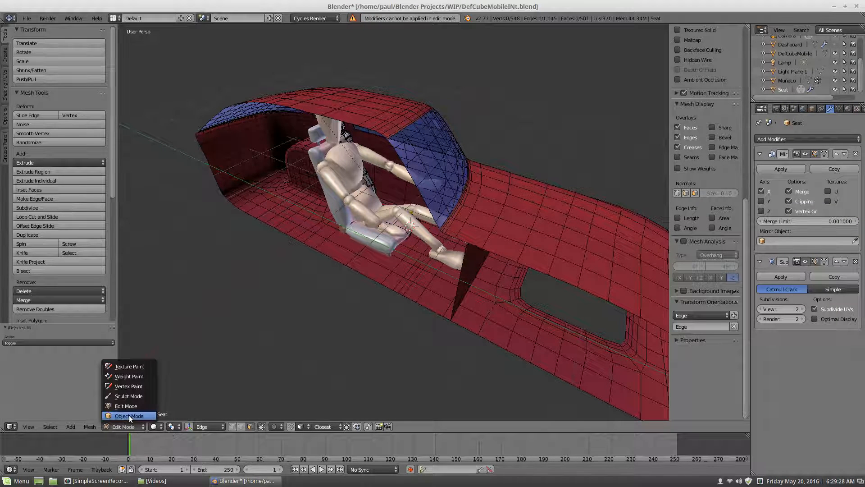
left_click(129, 415)
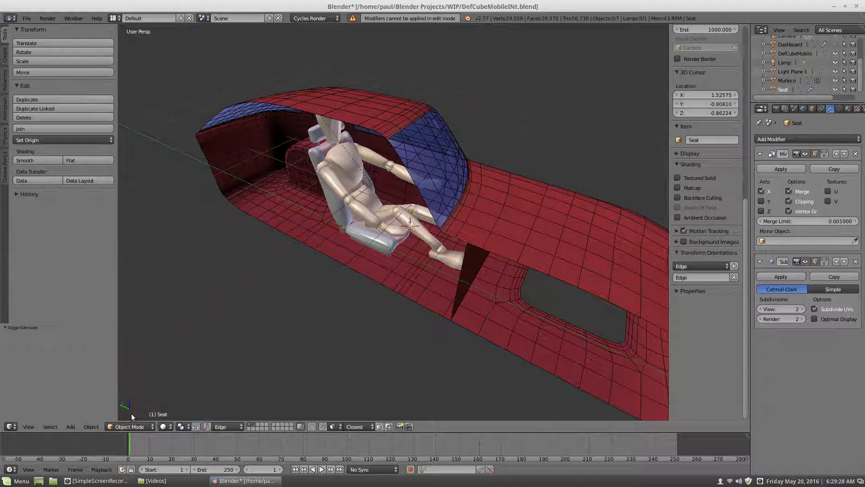
left_click(785, 169)
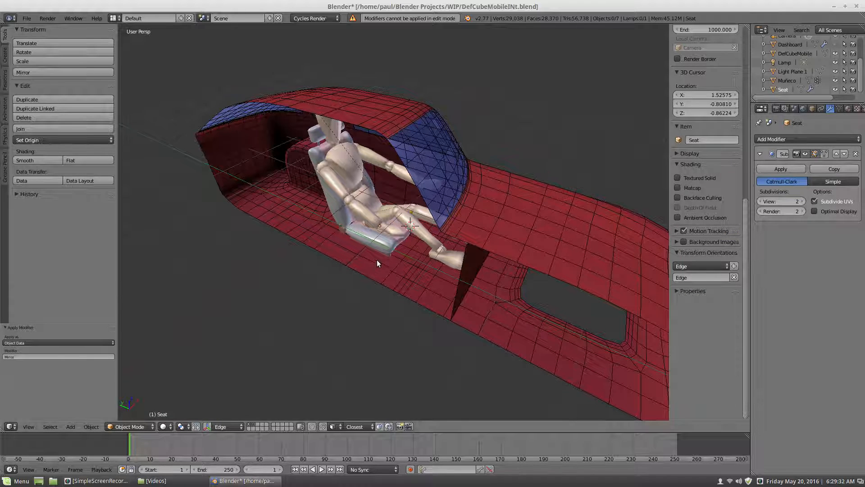
Inspect the seat from the cabin's open side, and look over the exterior of the car body
middle_click_drag(377, 260, 415, 252)
scroll(412, 208, "up", 2)
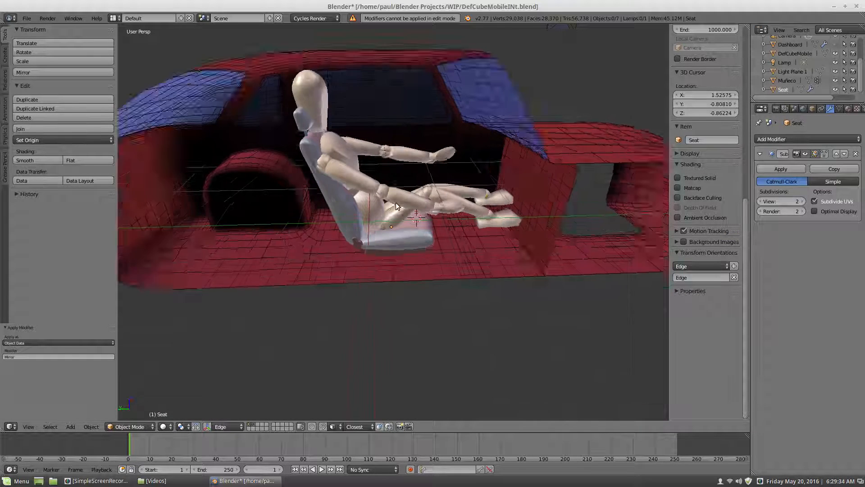
mouse_move(423, 221)
middle_mouse_down()
mouse_move(360, 205)
mouse_move(482, 201)
mouse_move(435, 216)
middle_mouse_up()
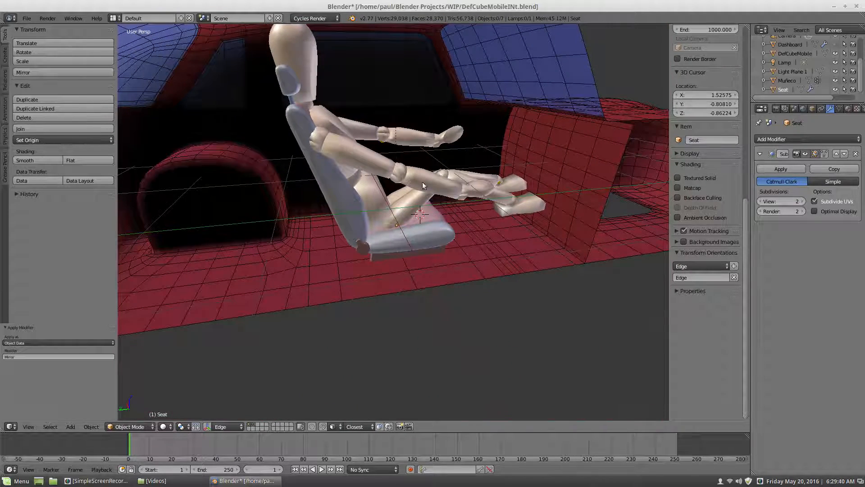
middle_click_drag(415, 185, 376, 176)
scroll(377, 175, "down", 5)
middle_click_drag(474, 185, 428, 181)
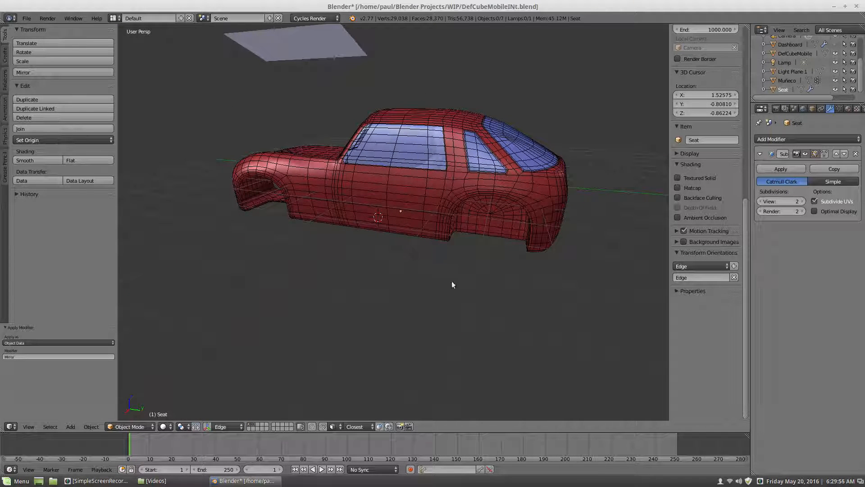